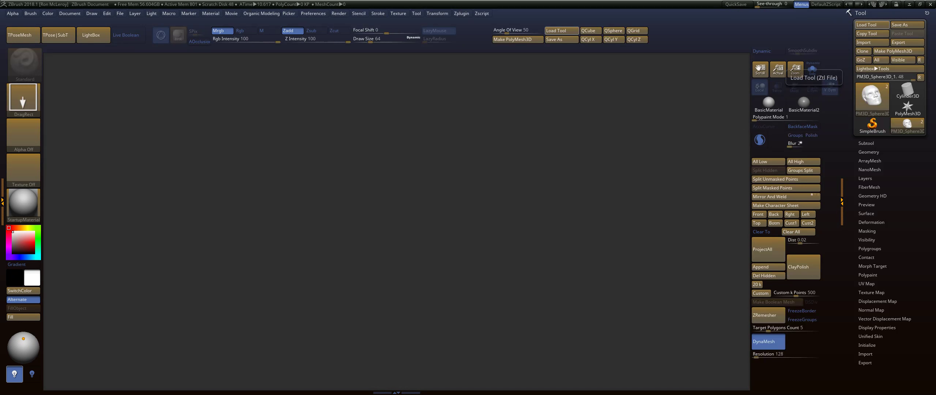
Draw the head tool on the empty canvas and switch it to Edit mode.
left_click_drag(380, 271, 393, 368)
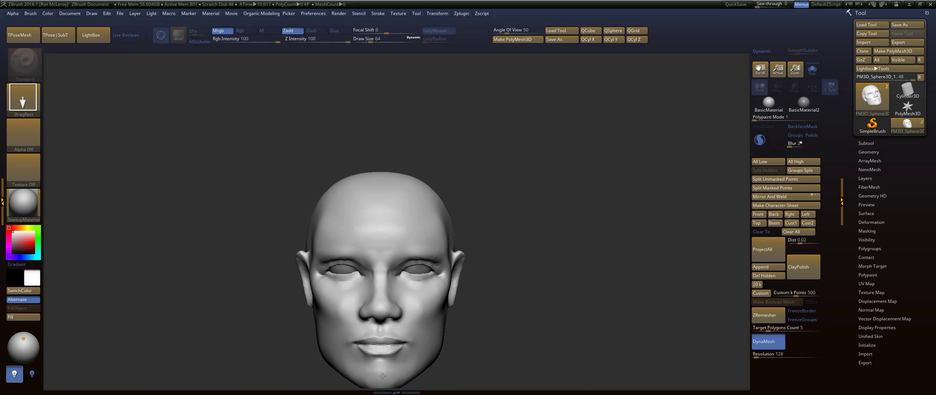
key("t")
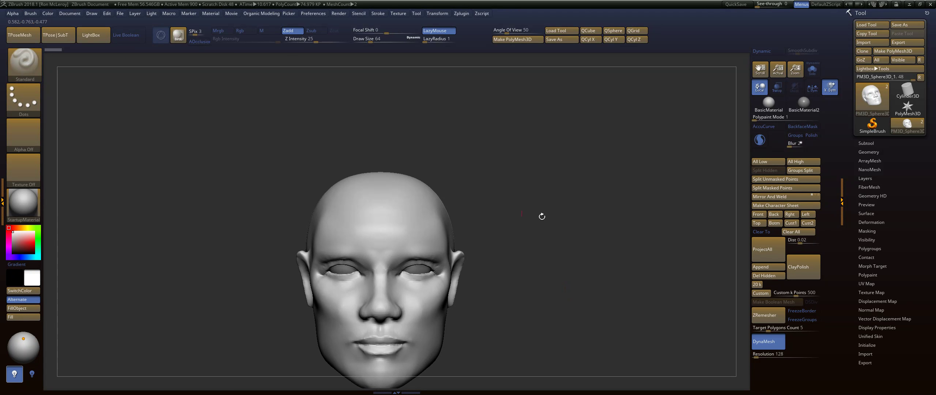
mouse_move(542, 216)
left_mouse_down()
mouse_move(526, 238)
mouse_move(560, 230)
mouse_move(548, 241)
mouse_move(566, 243)
mouse_move(570, 219)
mouse_move(561, 242)
mouse_move(545, 238)
mouse_move(591, 192)
left_mouse_up()
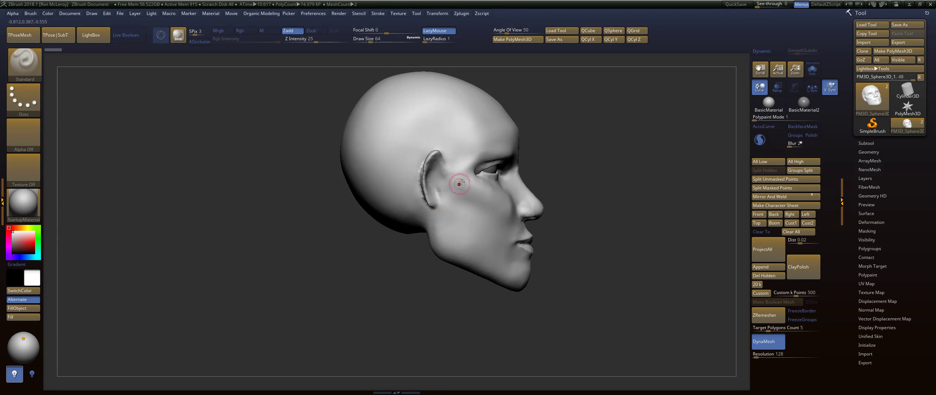
Pull the ear and side of the head back and reshape the jaw with the Move brush at draw size 331.
key("b")
key("m")
key("v")
left_click_drag(590, 182, 618, 233, "alt")
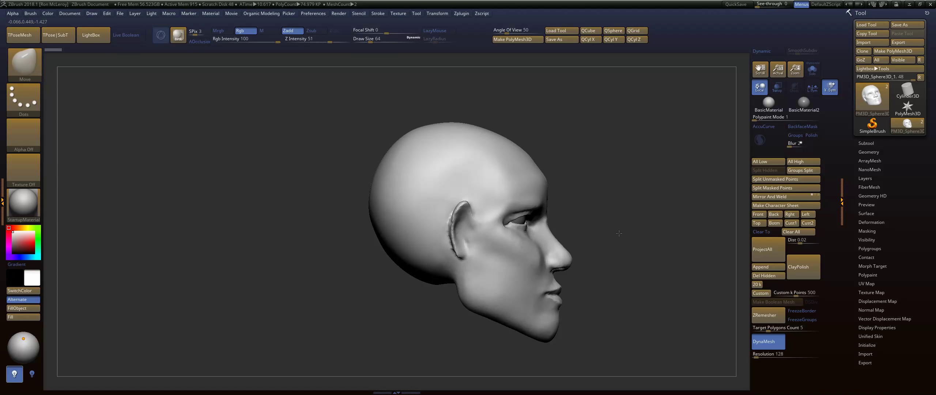
key("s")
left_click_drag(609, 202, 611, 202)
left_click_drag(448, 223, 433, 223)
left_click_drag(460, 201, 448, 206)
left_click_drag(441, 231, 447, 235)
left_click_drag(462, 284, 458, 283)
left_click_drag(482, 308, 519, 338)
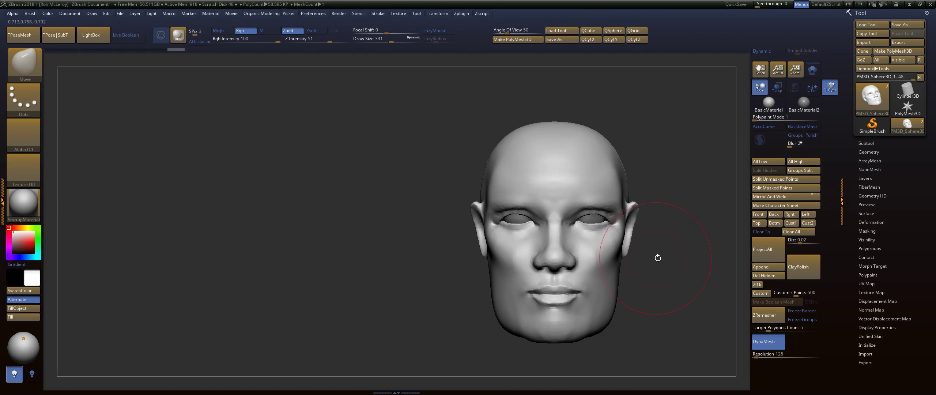
Reshape the outer eye corner and upper cheek in profile with the Move brush.
mouse_move(658, 257)
left_mouse_down()
mouse_move(637, 287)
mouse_move(626, 249)
mouse_move(621, 287)
left_mouse_up()
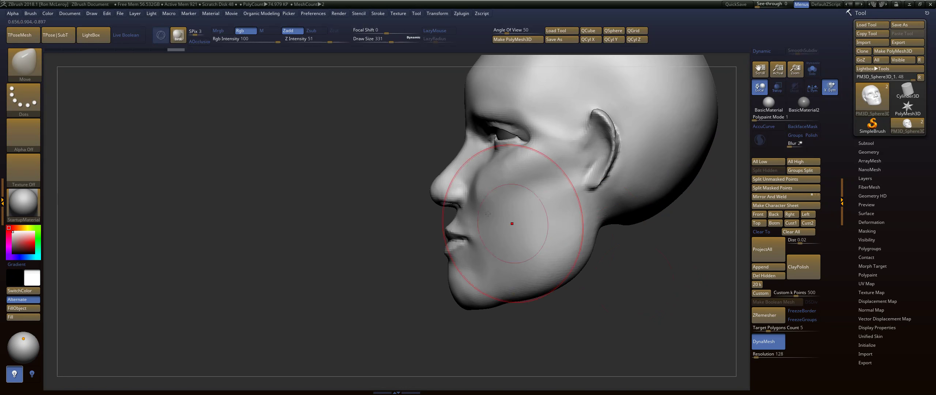
mouse_move(347, 173)
left_mouse_down("alt")
mouse_move(351, 255)
mouse_move(392, 213)
left_mouse_up("alt")
left_click_drag(663, 157, 680, 149)
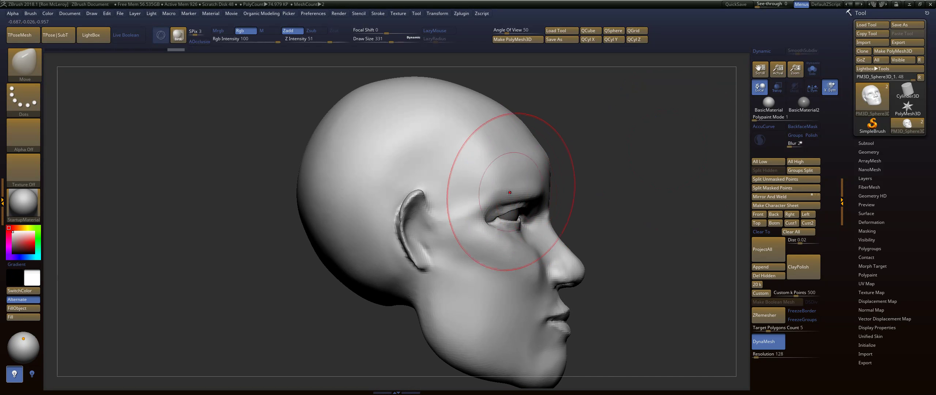
left_click_drag(478, 234, 480, 219)
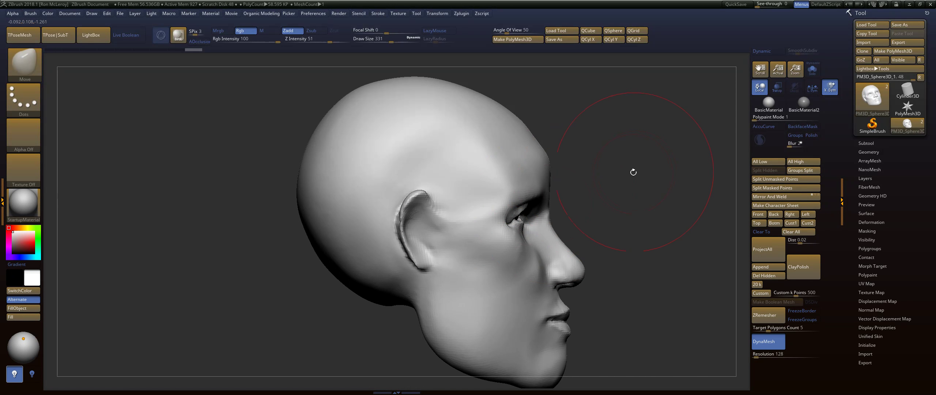
left_click_drag(633, 172, 512, 183)
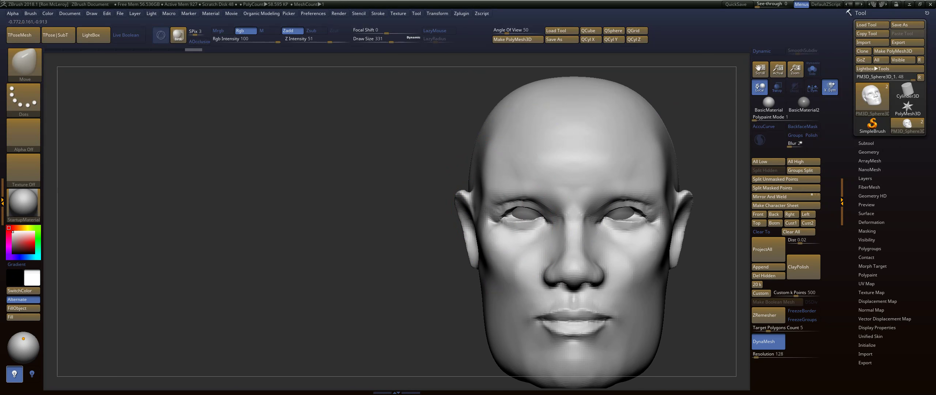
mouse_move(384, 250)
left_mouse_down()
mouse_move(372, 277)
mouse_move(355, 286)
mouse_move(362, 275)
mouse_move(392, 288)
left_mouse_up()
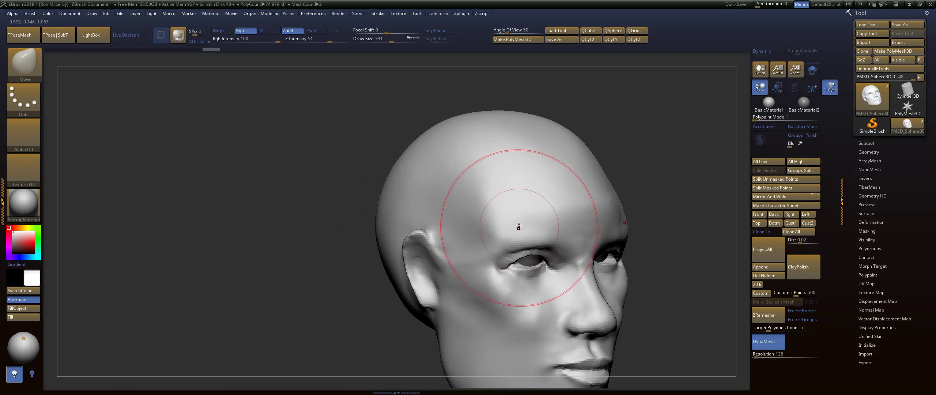
Build up volume at the side of the forehead above the temple with the FormSoft brush.
key("b")
key("f")
key("s")
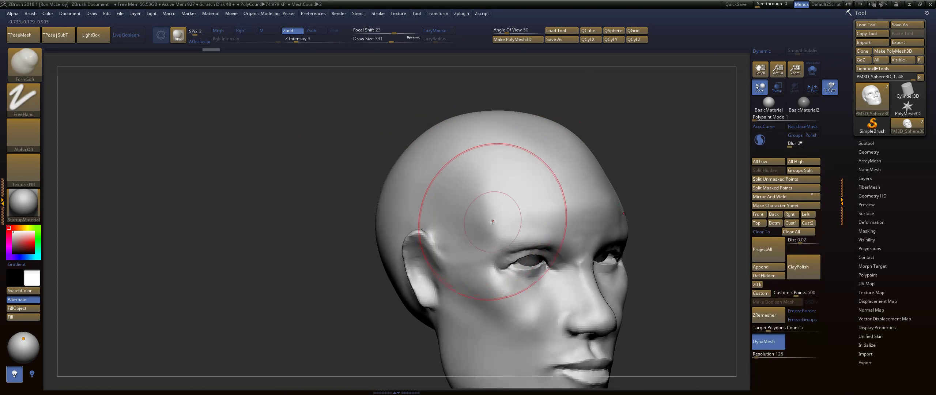
key("s")
left_click_drag(492, 222, 468, 227)
Shift the ear down and back in profile with the Move brush at draw size 415.
mouse_move(640, 158)
left_mouse_down("shift")
mouse_move(675, 157)
mouse_move(642, 192)
left_mouse_up("shift")
left_click_drag(584, 206, 599, 176, "alt")
key("b")
left_click(456, 232)
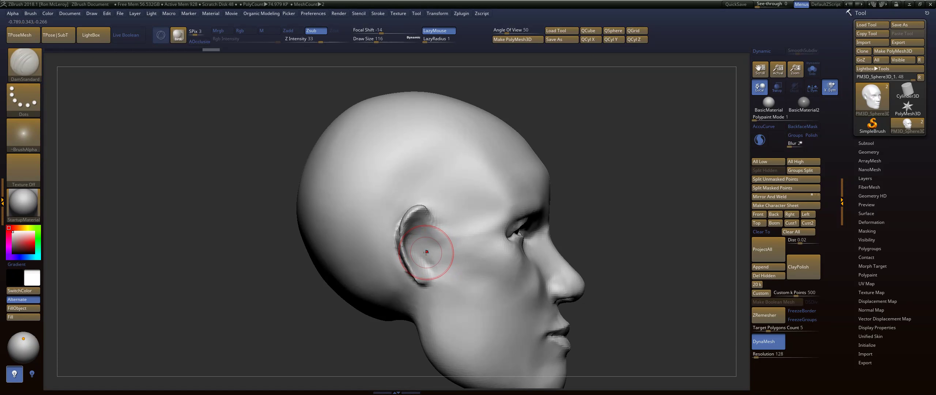
key("b")
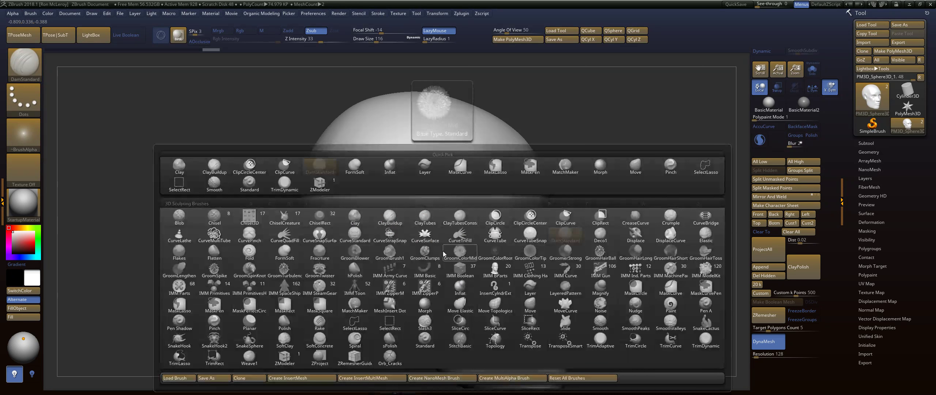
key("m")
key("v")
key("s")
mouse_move(433, 251)
left_mouse_down()
mouse_move(446, 251)
mouse_move(402, 279)
left_mouse_up()
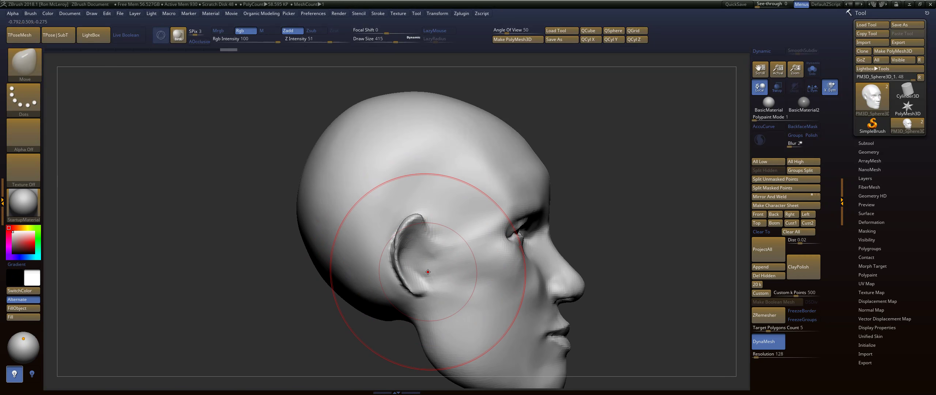
Carve the cheekbone arch and temporal line around the temple with DamStandard at draw size 132, and smooth the temple area.
key("b")
key("d")
key("s")
key("bracketleft")
key("bracketleft")
key("bracketleft")
key("bracketleft")
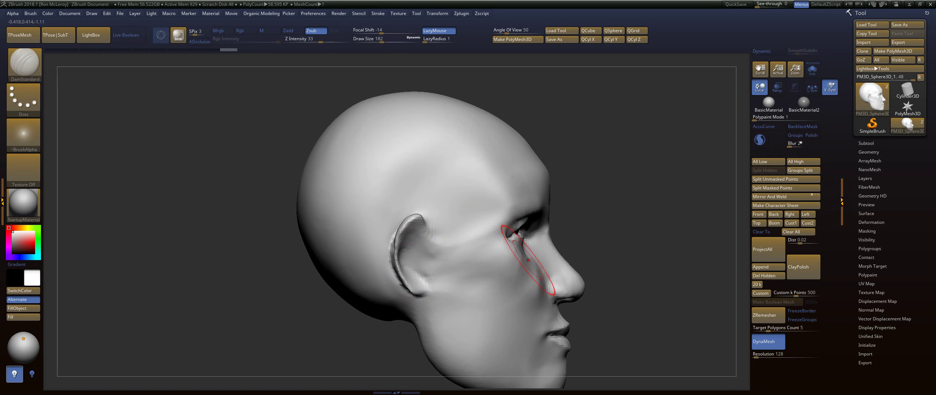
key("s")
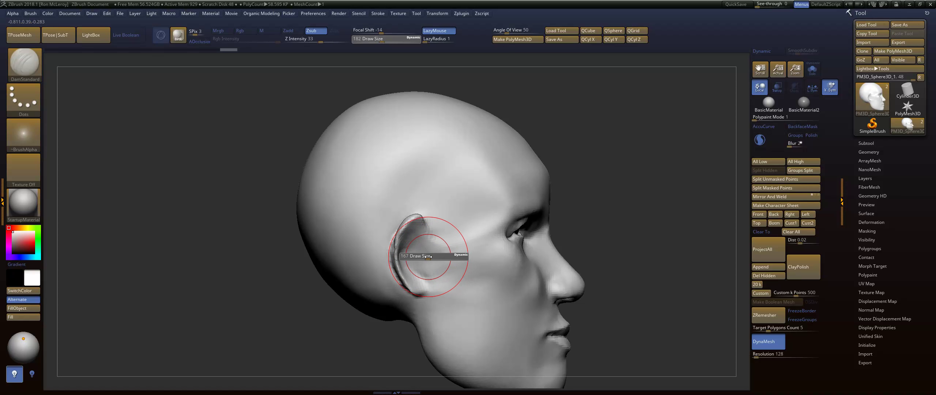
left_click_drag(429, 257, 426, 255)
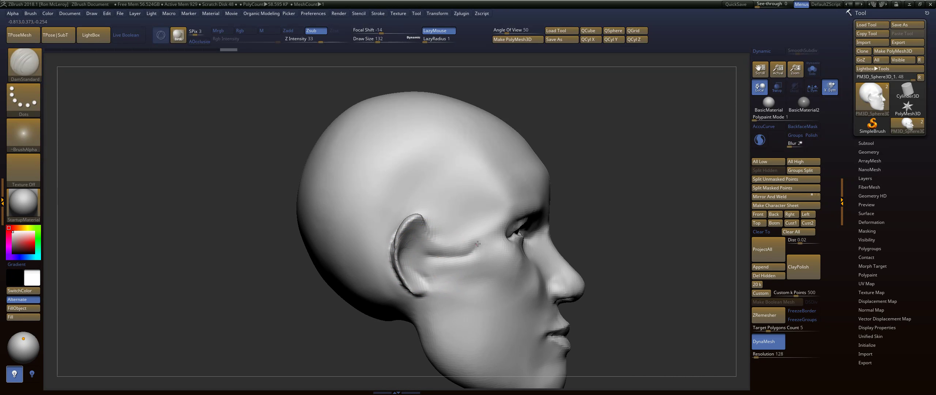
mouse_move(478, 229)
left_mouse_down()
mouse_move(501, 188)
mouse_move(466, 157)
mouse_move(360, 163)
mouse_move(380, 153)
mouse_move(464, 161)
mouse_move(476, 206)
mouse_move(459, 245)
mouse_move(437, 250)
left_mouse_up()
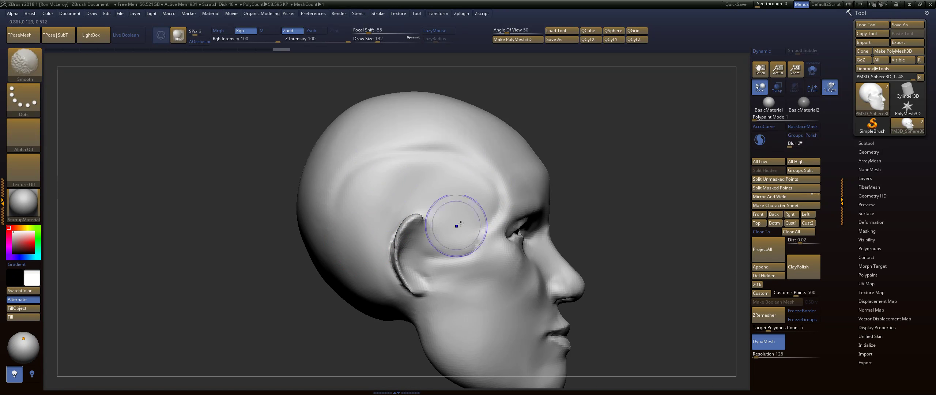
Build up the outer rim of the eye socket beside the temple with FormSoft at draw size 87.
mouse_move(456, 223)
right_mouse_down()
mouse_move(589, 205)
mouse_move(593, 180)
right_mouse_up()
mouse_move(592, 179)
left_mouse_down()
mouse_move(665, 142)
mouse_move(633, 163)
mouse_move(631, 142)
left_mouse_up()
key("b")
key("s")
key("b")
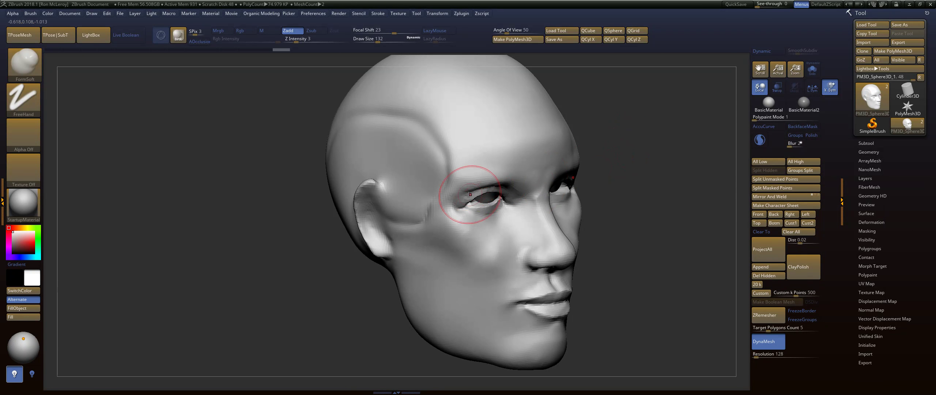
key("s")
left_click_drag(468, 191, 451, 205)
mouse_move(469, 177)
left_mouse_down()
mouse_move(447, 192)
mouse_move(452, 205)
left_mouse_up()
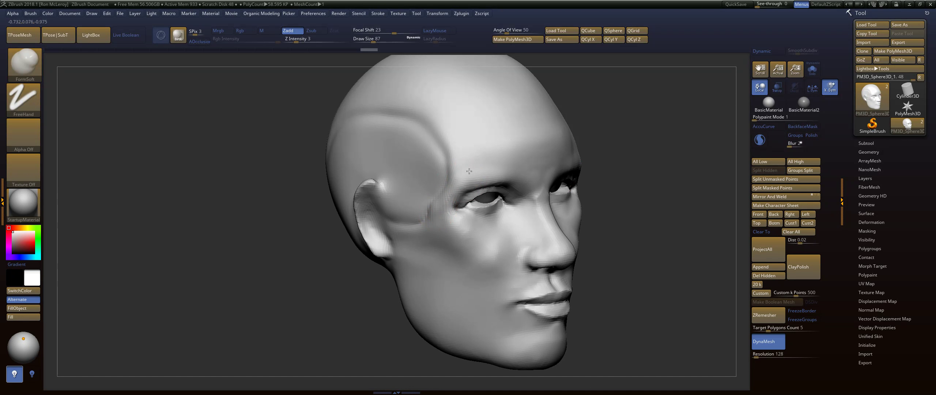
Build up the brow ridge above the eyes with FormSoft at draw size 172.
mouse_move(649, 137)
left_mouse_down("alt")
mouse_move(651, 182)
mouse_move(634, 164)
left_mouse_up("alt")
key("s")
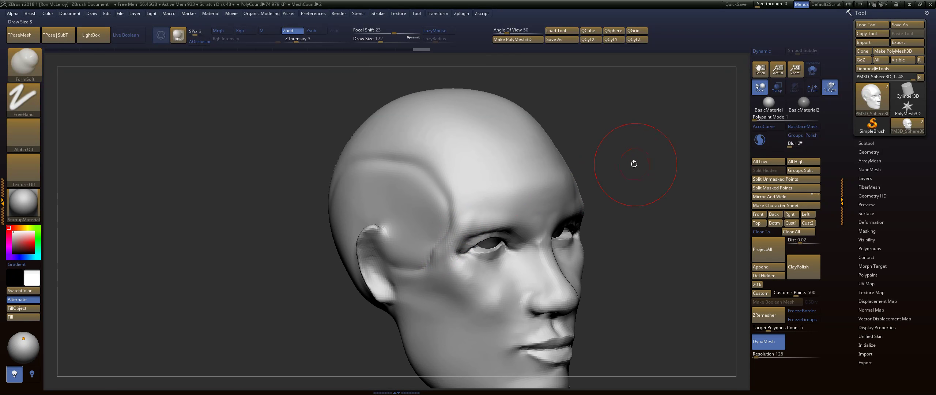
left_click_drag(461, 228, 539, 228, "shift")
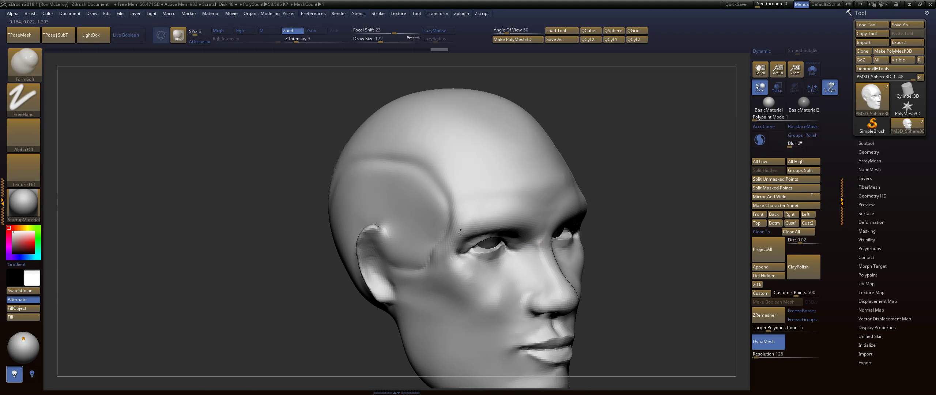
left_click_drag(629, 211, 544, 210)
left_click_drag(507, 231, 502, 230)
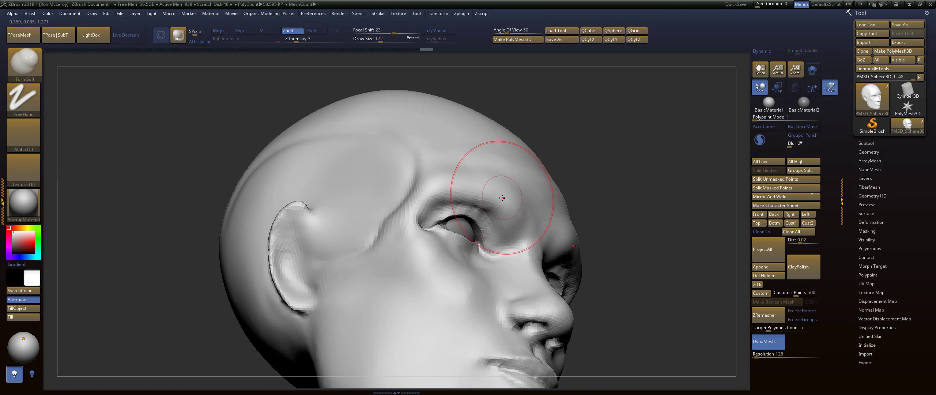
left_click_drag(501, 199, 512, 228)
left_click_drag(513, 201, 520, 236)
Add volume to the forehead with FormSoft, enlarging the draw size to 192 and 268.
mouse_move(664, 207)
left_mouse_down()
mouse_move(606, 215)
mouse_move(581, 201)
left_mouse_up()
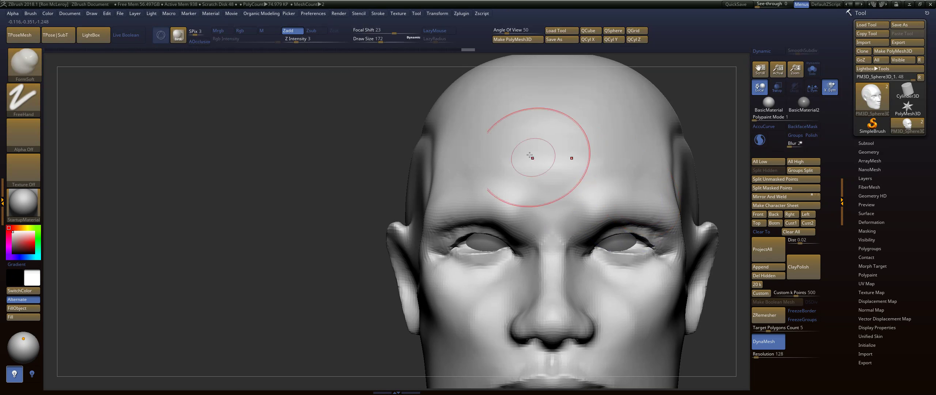
left_click_drag(321, 192, 317, 232, "alt")
left_click_drag(316, 233, 387, 242)
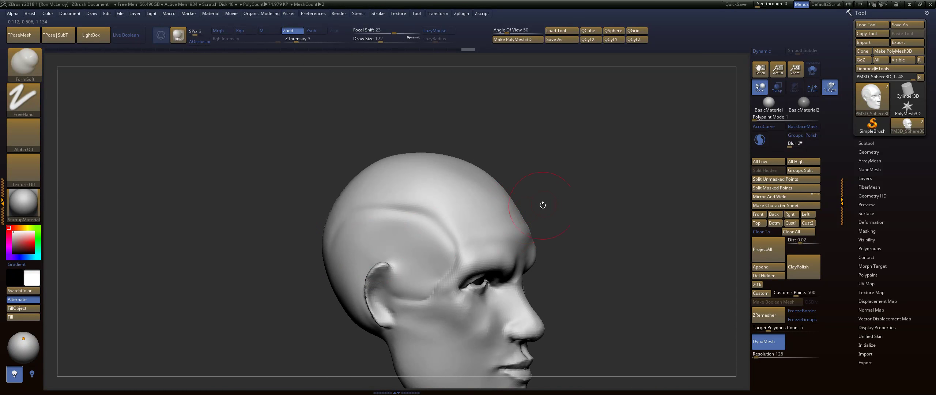
left_click_drag(548, 187, 525, 190)
key("s")
left_click_drag(483, 207, 485, 207)
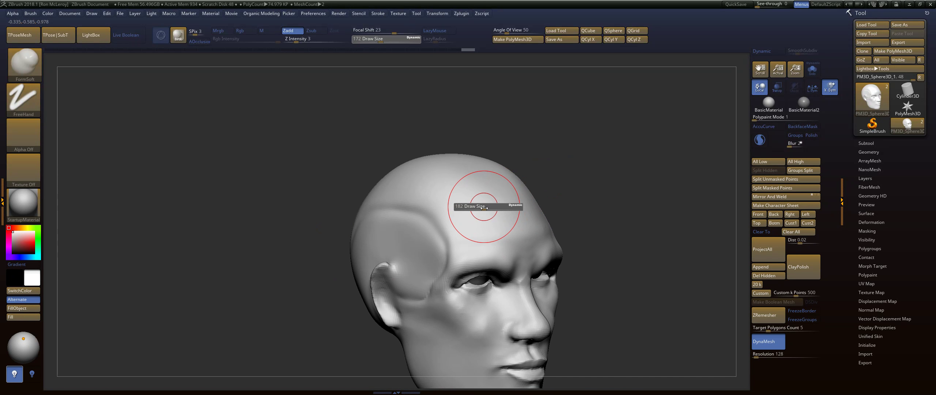
left_click_drag(571, 191, 622, 193)
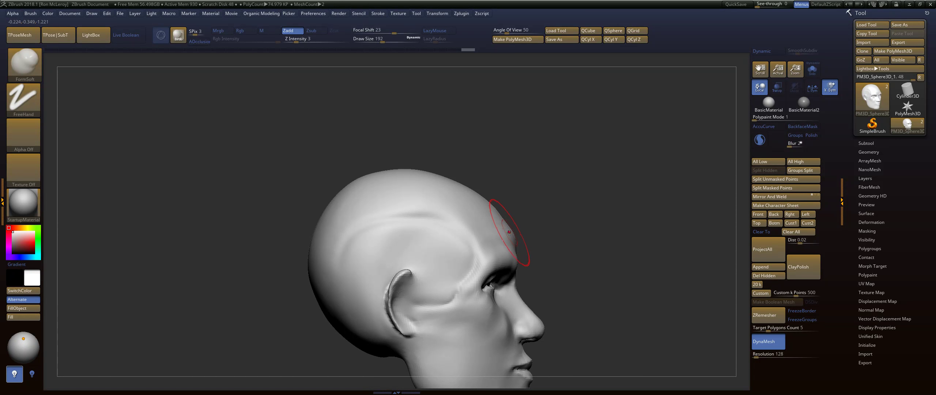
left_click_drag(550, 220, 503, 224)
key("s")
left_click_drag(515, 224, 521, 224)
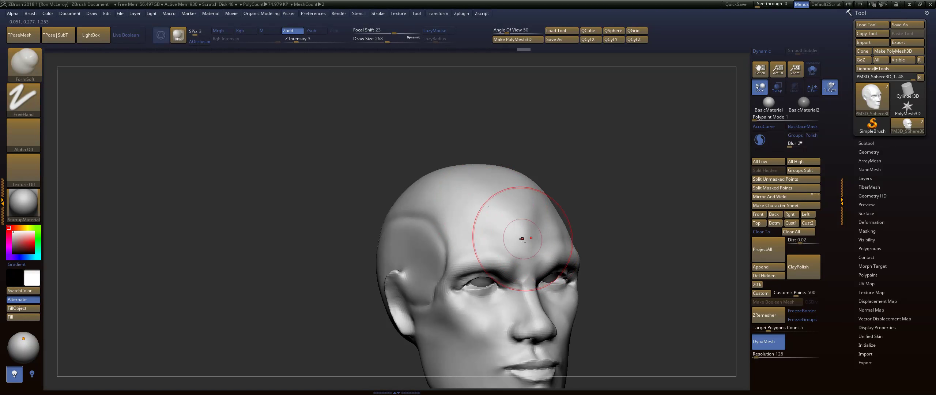
Smooth the forehead forms and refine the forehead above the brow.
key("shift")
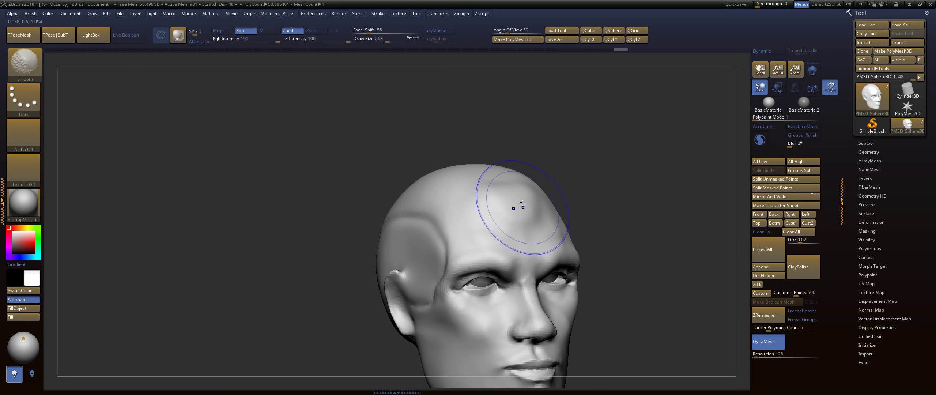
left_click_drag(626, 202, 502, 209, "shift")
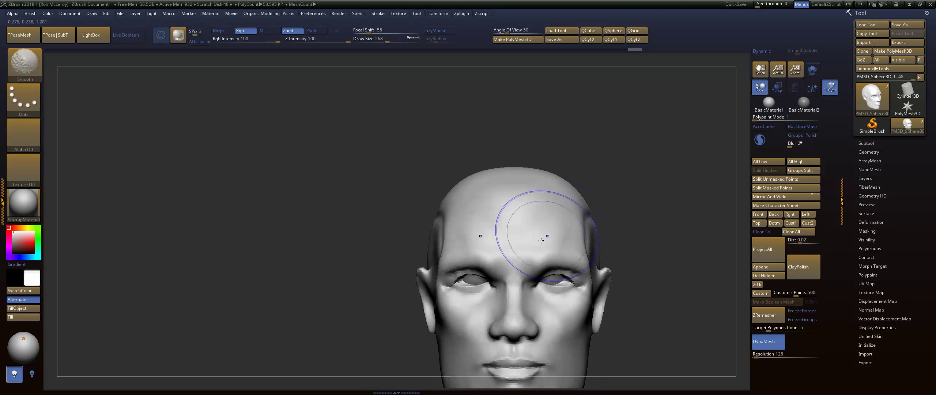
mouse_move(616, 214)
left_mouse_down()
mouse_move(654, 158)
mouse_move(600, 178)
mouse_move(598, 192)
mouse_move(573, 204)
mouse_move(593, 169)
left_mouse_up()
left_click_drag(486, 221, 497, 217)
left_click_drag(618, 172, 589, 171)
Adjust the brow contour and outer eye socket from below with the Move brush at draw size 149.
key("b")
key("m")
key("v")
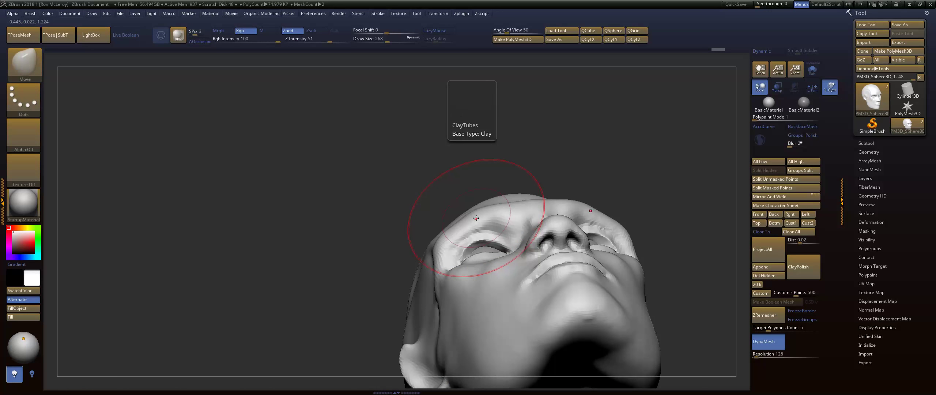
key("s")
left_click_drag(476, 210, 477, 215)
left_click_drag(441, 249, 447, 247)
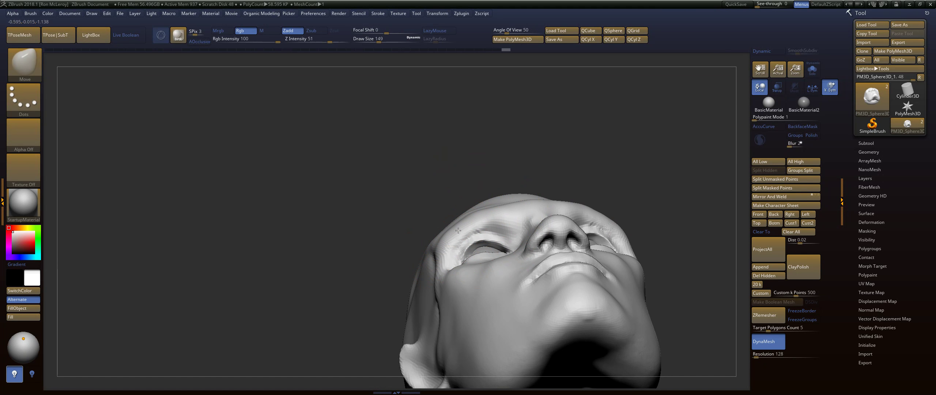
Make the eyeballs the active subtool and turn on transparency to see them through the head.
left_click_drag(613, 154, 615, 187)
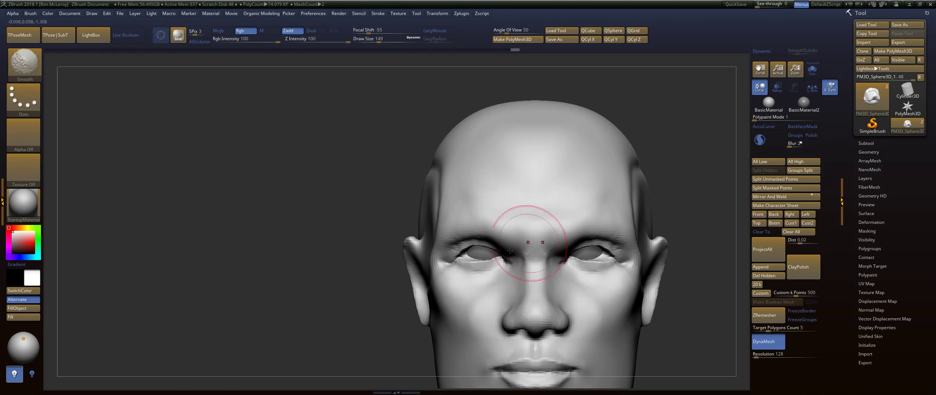
left_click(478, 254, "alt")
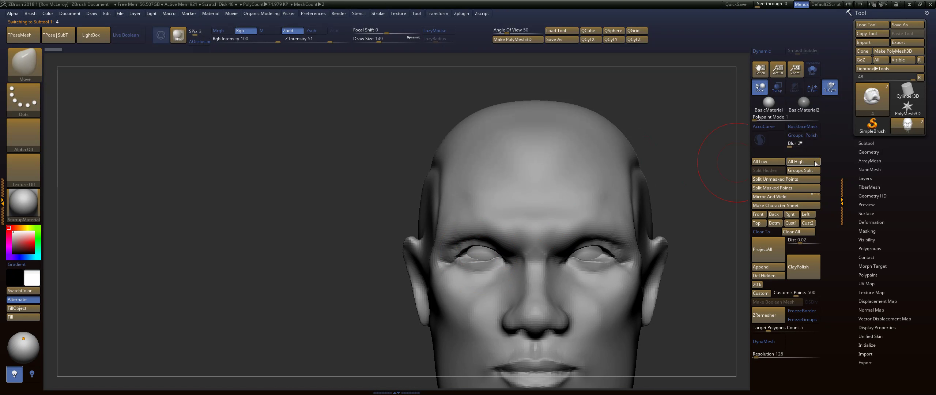
left_click(776, 87)
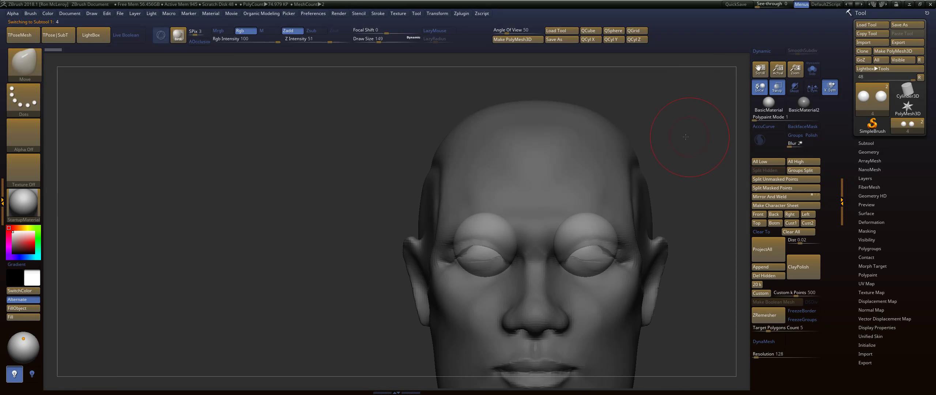
Scale the eyeballs down and move them down into the eye sockets of the head.
left_click_drag(685, 137, 632, 163, "alt")
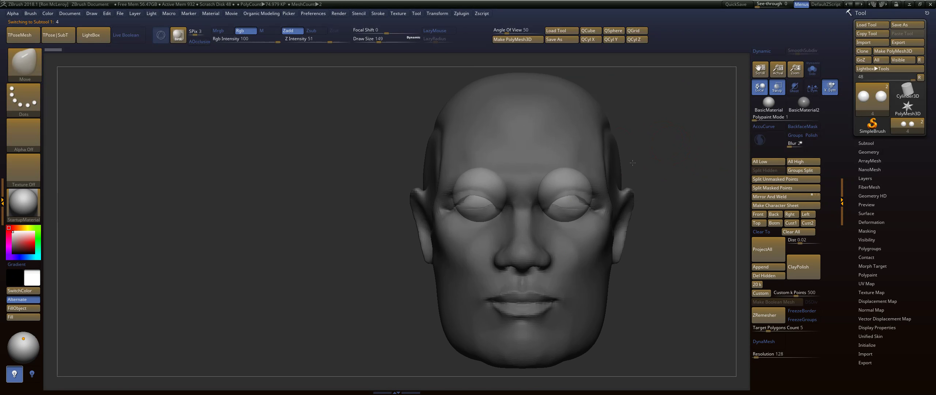
key("w")
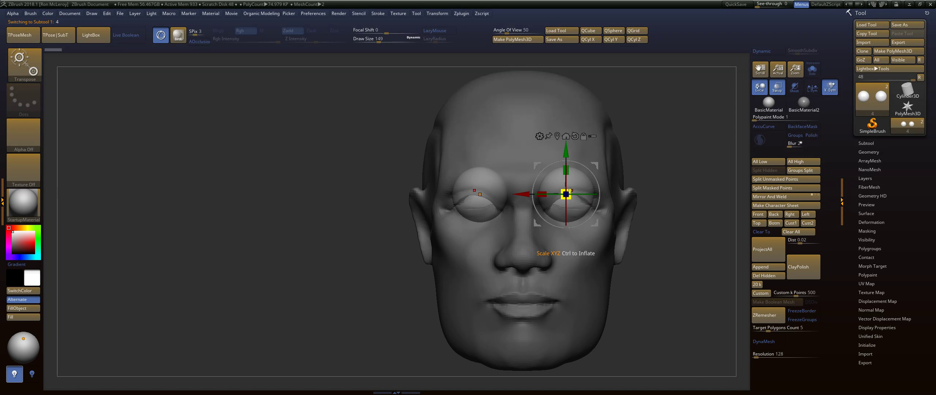
left_click_drag(554, 193, 544, 189)
left_click_drag(596, 165, 616, 177)
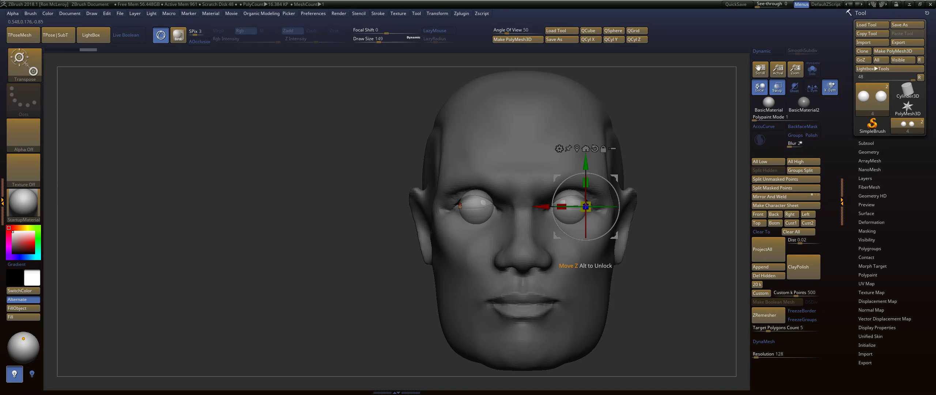
left_click_drag(590, 203, 592, 204)
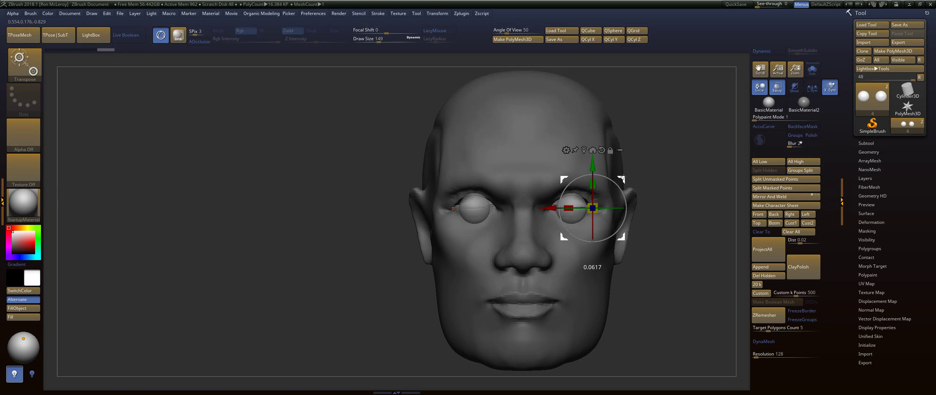
Adjust the depth of the eyeballs in the head from a side view.
key("q")
left_click_drag(685, 152, 574, 161)
key("w")
left_click_drag(520, 214, 537, 214)
key("q")
mouse_move(625, 192)
left_mouse_down("shift")
mouse_move(581, 190)
mouse_move(652, 196)
left_mouse_up("shift")
Make the head the active subtool and reshape the area around the lower eyelids with the Move brush.
left_click(519, 178, "alt")
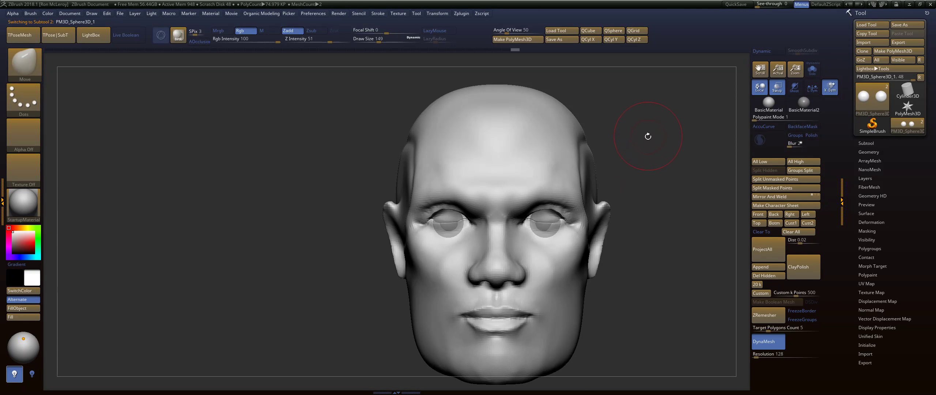
key("v")
mouse_move(650, 134)
left_mouse_down()
mouse_move(664, 183)
mouse_move(649, 201)
left_mouse_up()
key("v")
key("b")
mouse_move(537, 236)
left_mouse_down()
mouse_move(534, 243)
mouse_move(550, 239)
left_mouse_up()
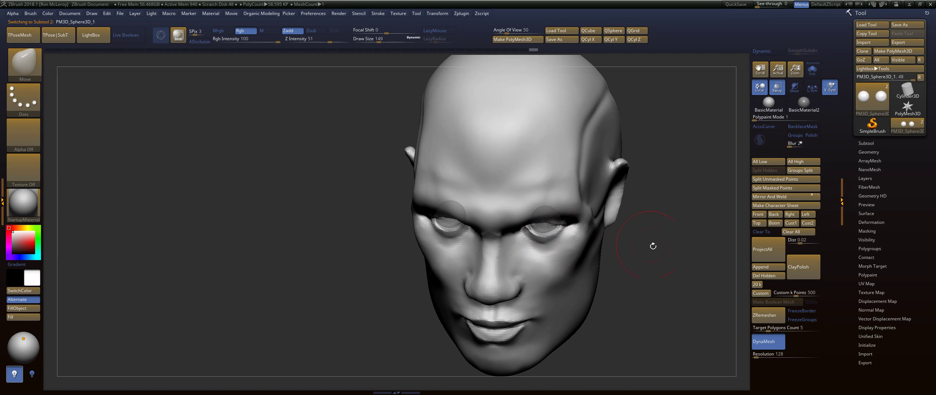
left_click_drag(653, 246, 644, 173)
Turn off transparency, make the eyeballs active and shift them slightly sideways in their sockets.
left_click(777, 88)
left_click(579, 123, "alt")
mouse_move(403, 208)
left_mouse_down()
mouse_move(388, 212)
mouse_move(622, 176)
mouse_move(643, 162)
mouse_move(629, 167)
left_mouse_up()
key("w")
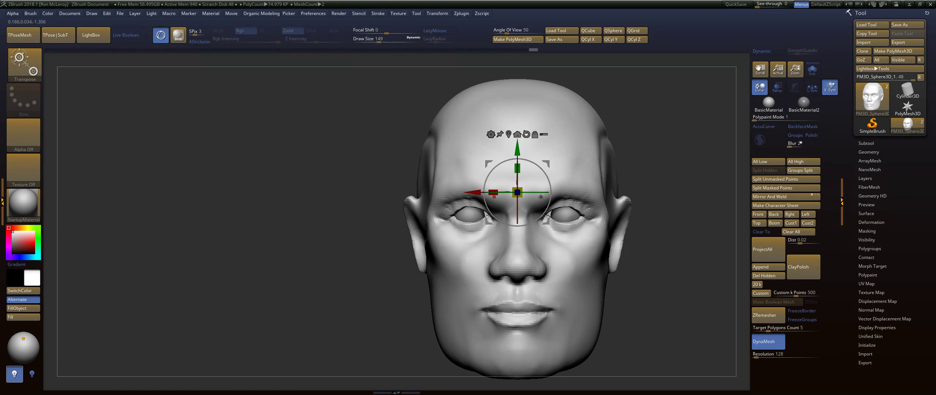
left_click(571, 203, "alt")
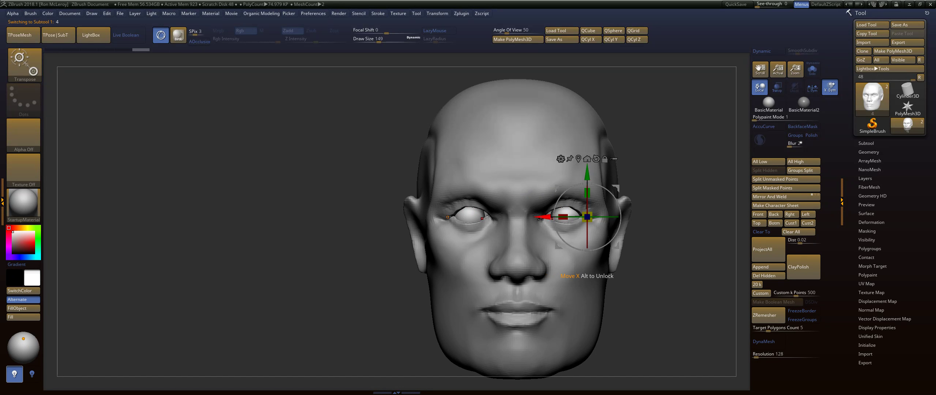
left_click_drag(540, 219, 540, 220)
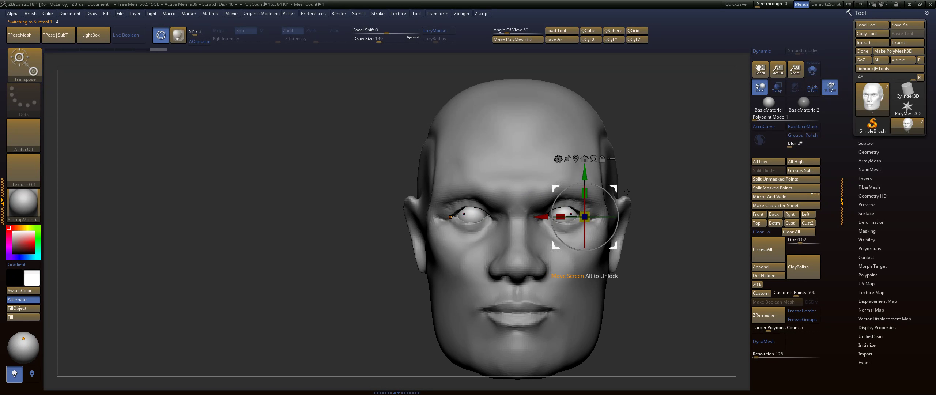
left_click_drag(626, 191, 519, 211)
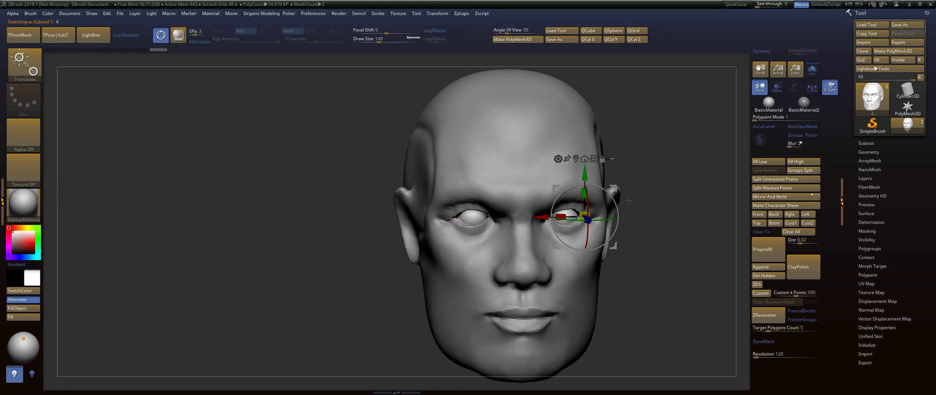
Isolate the eyeballs to inspect them, and show the whole head again.
key("q")
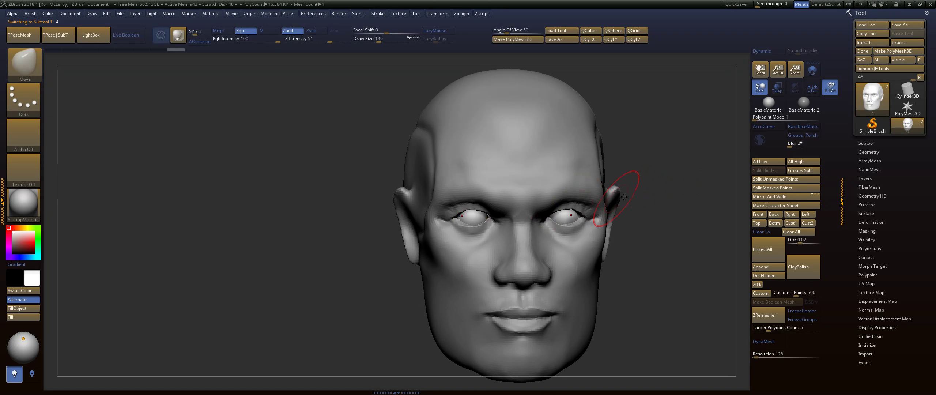
left_click_drag(638, 196, 692, 177)
left_click(813, 74)
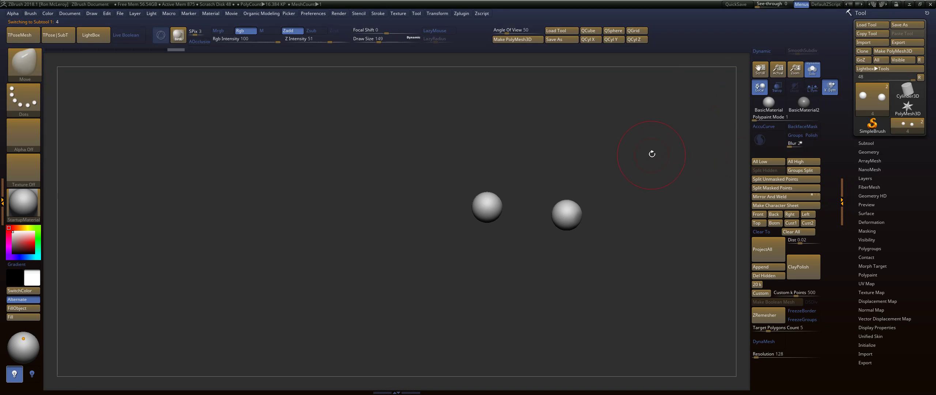
left_click(814, 71)
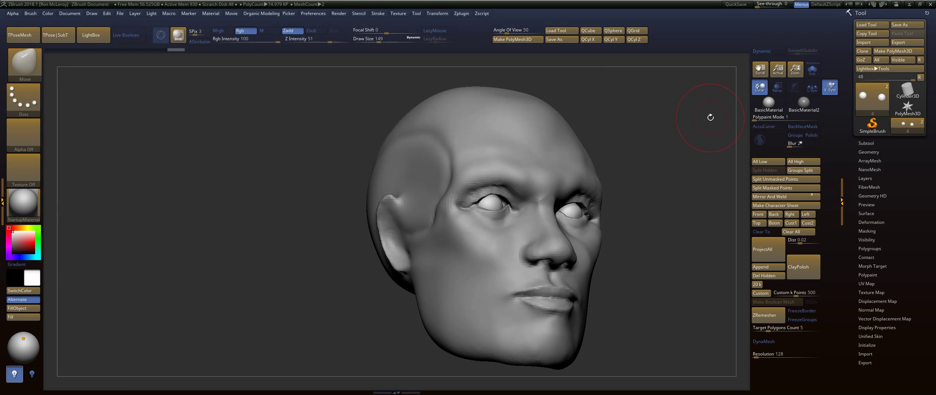
Make the head active, isolate it and smooth the lower eyelid area from below.
left_click(586, 169, "alt")
left_click(813, 73)
mouse_move(639, 131)
left_mouse_down()
mouse_move(632, 150)
mouse_move(648, 209)
mouse_move(640, 202)
left_mouse_up()
mouse_move(643, 175)
left_mouse_down()
mouse_move(680, 178)
mouse_move(599, 136)
left_mouse_up()
left_click_drag(549, 232, 534, 230, "shift")
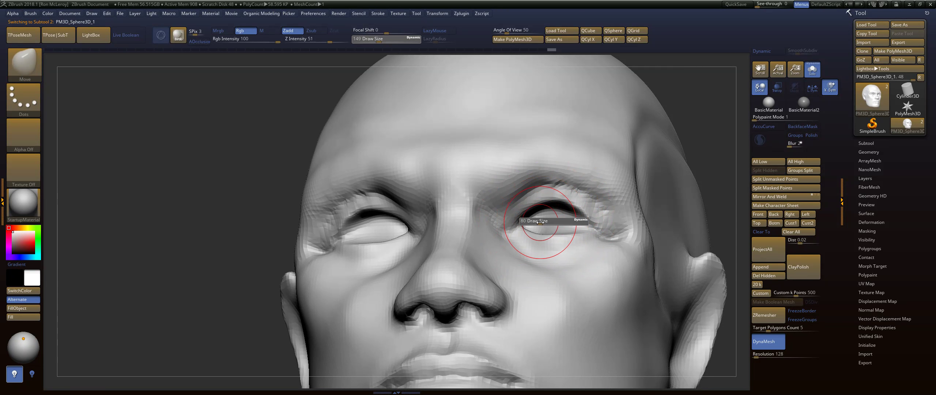
Refine the eyelids with FormSoft at draw size 68, smooth them and show the eyeballs again.
key("b")
key("f")
key("s")
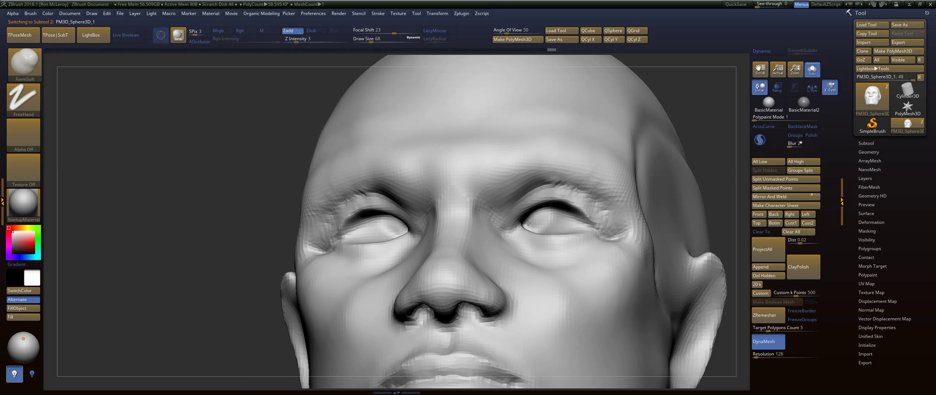
mouse_move(535, 227)
left_mouse_down()
mouse_move(554, 219)
mouse_move(546, 221)
left_mouse_up()
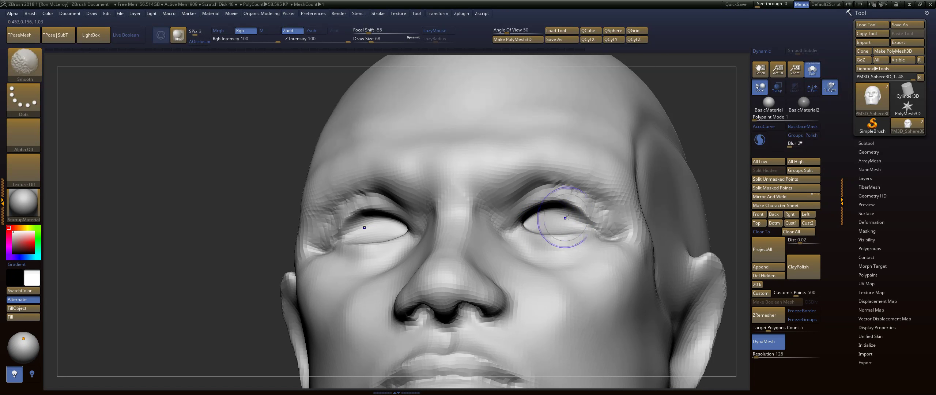
mouse_move(687, 125)
left_mouse_down()
mouse_move(713, 126)
mouse_move(735, 146)
left_mouse_up()
left_click(812, 70)
left_click_drag(691, 120, 646, 155)
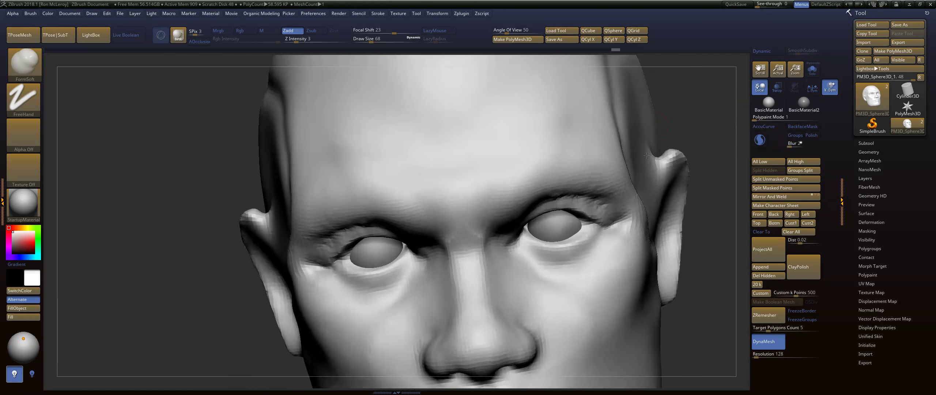
Try a FormSoft stroke along the edge of the eye opening and undo it.
right_click_drag(647, 156, 536, 221)
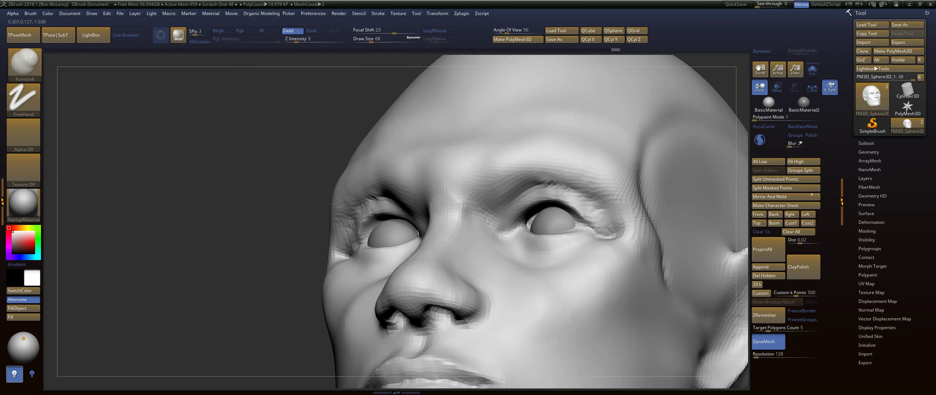
left_click_drag(526, 223, 546, 212)
key("ctrl+z")
Make the eyeballs active and adjust their depth in the sockets while viewing the head from below.
mouse_move(547, 212)
right_mouse_down()
mouse_move(572, 241)
mouse_move(543, 170)
mouse_move(519, 154)
right_mouse_up()
right_click_drag(545, 175, 639, 180)
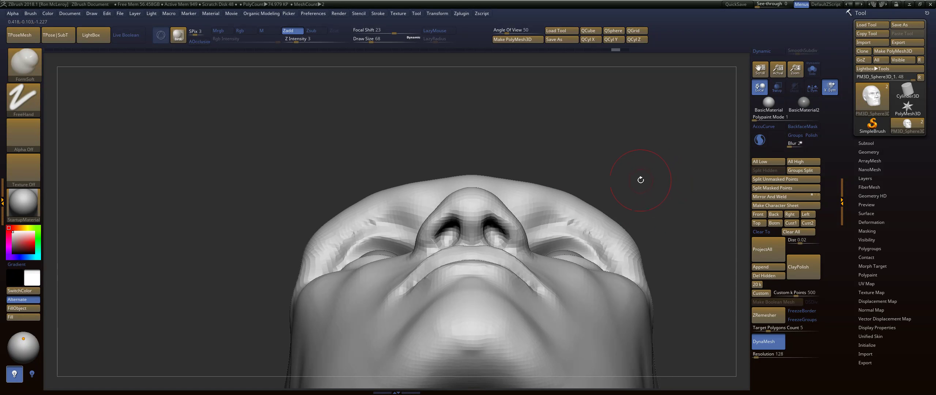
key("Down")
key("w")
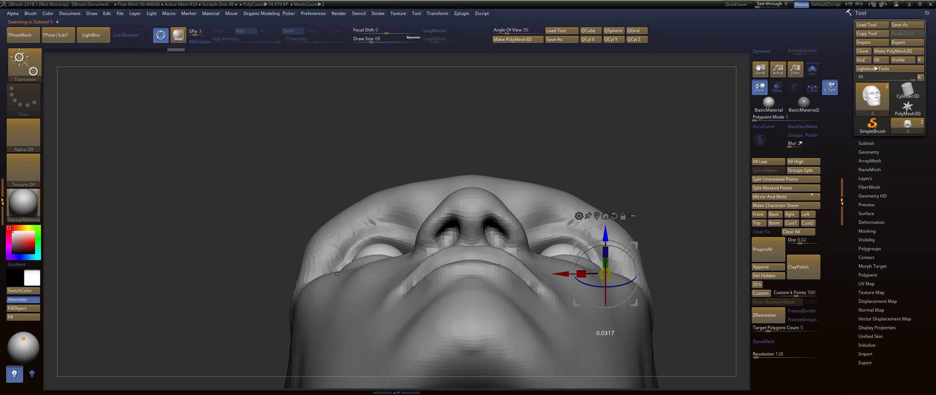
key("q")
Make the head active and reshape the lower eyelids from above with the Move brush at draw size 154.
left_click_drag(640, 175, 598, 330)
left_click(580, 317, "alt")
left_click_drag(690, 313, 684, 267, "alt")
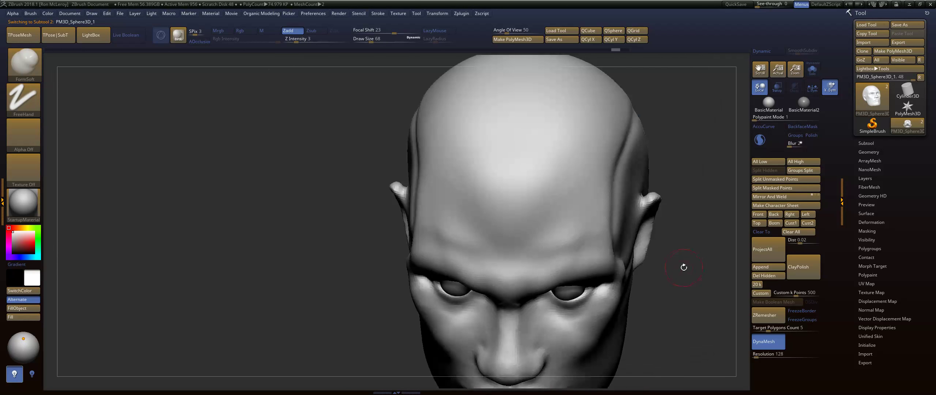
key("b")
key("m")
key("v")
key("s")
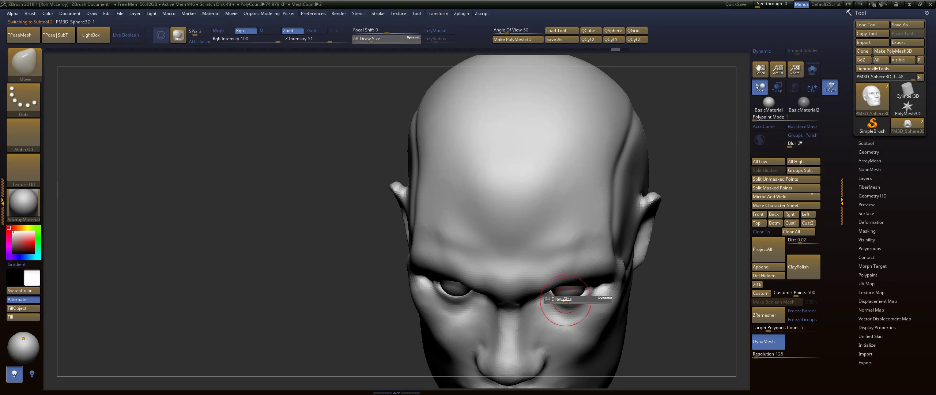
mouse_move(574, 300)
left_mouse_down()
mouse_move(582, 300)
mouse_move(561, 309)
left_mouse_up()
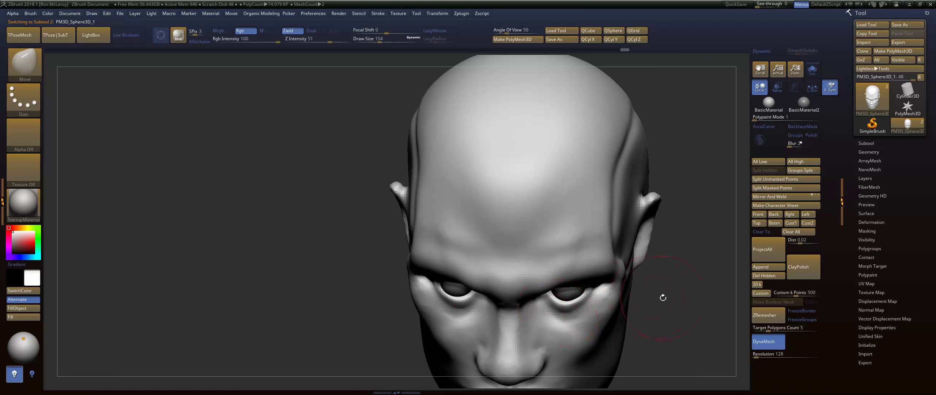
Adjust the inner eye area and eyelid contours with the Move brush, reducing the draw size to 94.
left_click_drag(663, 297, 646, 179)
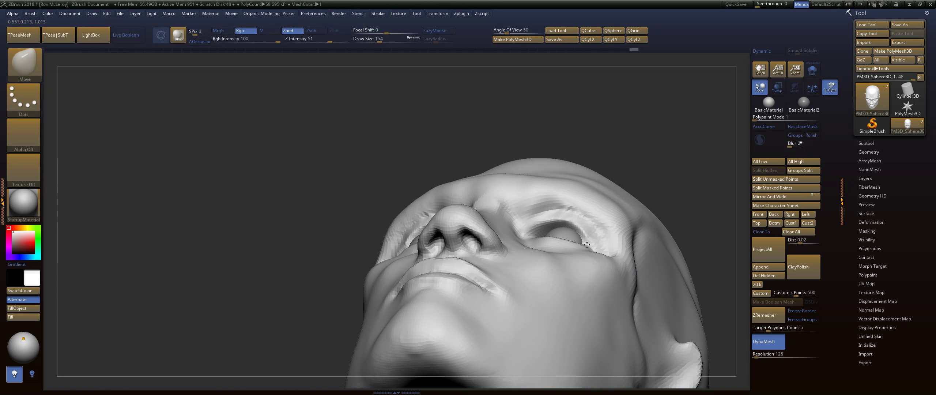
mouse_move(657, 176)
left_mouse_down()
mouse_move(672, 180)
mouse_move(683, 219)
mouse_move(669, 166)
left_mouse_up()
right_click_drag(670, 167, 674, 172)
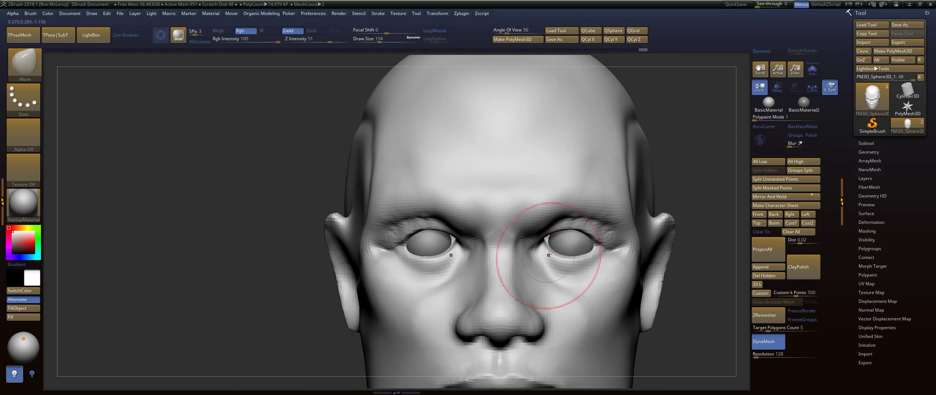
left_click_drag(544, 244, 528, 222)
key("s")
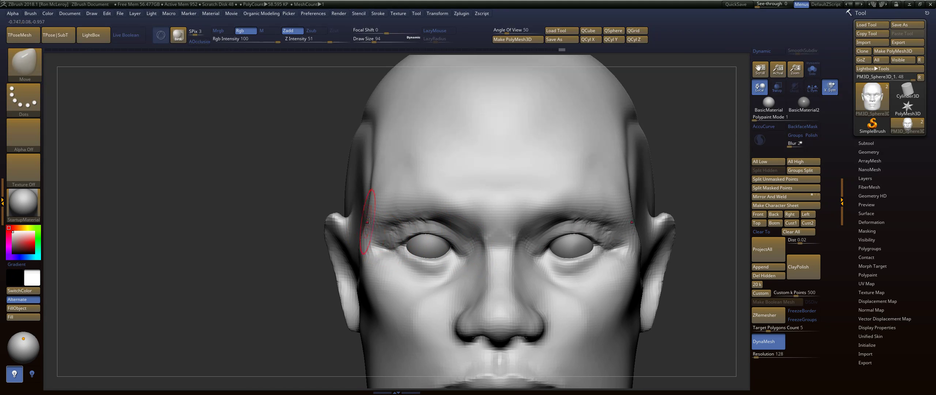
left_click_drag(287, 309, 450, 311)
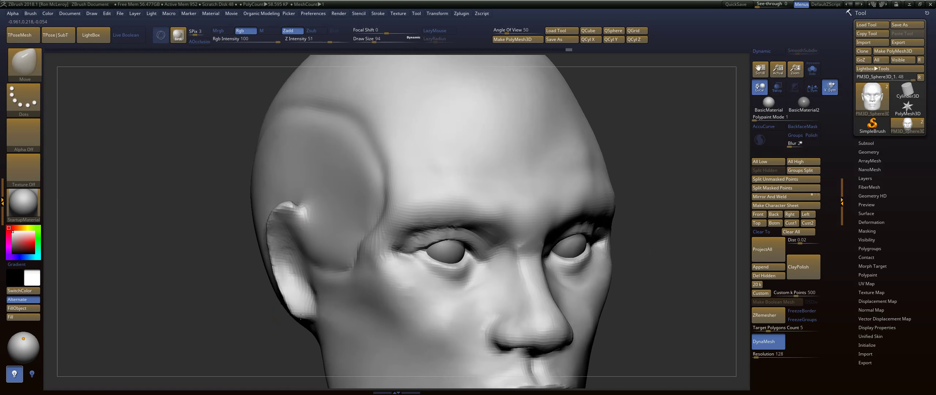
Soften the cheek and jaw forms with FormSoft at draw size 286.
mouse_move(691, 234)
left_mouse_down("alt")
mouse_move(702, 228)
mouse_move(622, 222)
mouse_move(629, 212)
left_mouse_up("alt")
key("b")
key("f")
key("s")
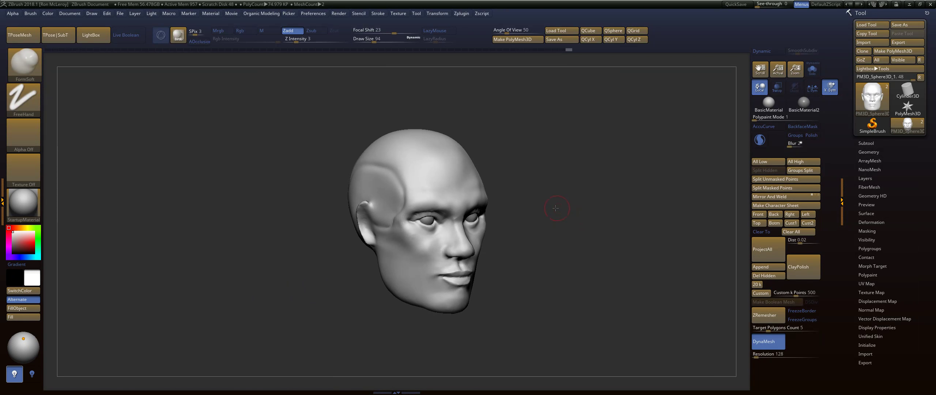
mouse_move(559, 211)
left_mouse_down("alt")
mouse_move(591, 227)
mouse_move(585, 252)
left_mouse_up("alt")
key("s")
left_click_drag(385, 257, 444, 285)
mouse_move(590, 234)
left_mouse_down()
mouse_move(660, 229)
mouse_move(559, 253)
left_mouse_up()
left_click_drag(559, 252, 600, 217, "alt")
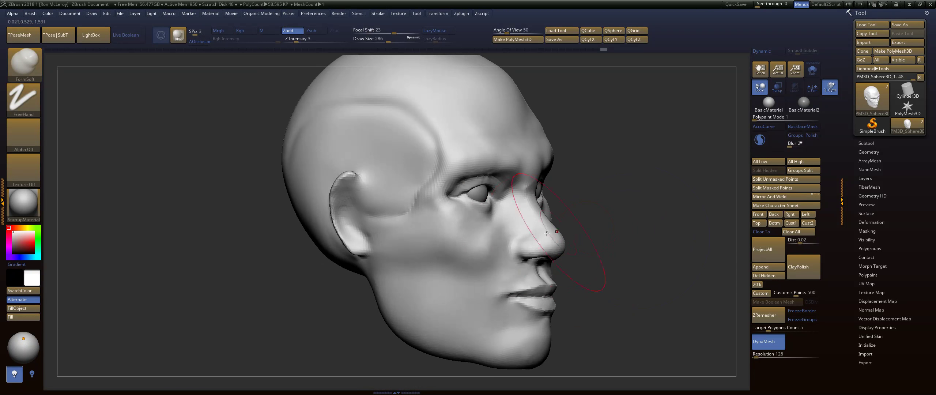
Refine the front of the cheek beside the nose with FormSoft at draw size 167 and smooth it.
key("s")
mouse_move(494, 247)
left_mouse_down()
mouse_move(479, 256)
mouse_move(484, 262)
left_mouse_up()
left_click_drag(567, 217, 590, 211)
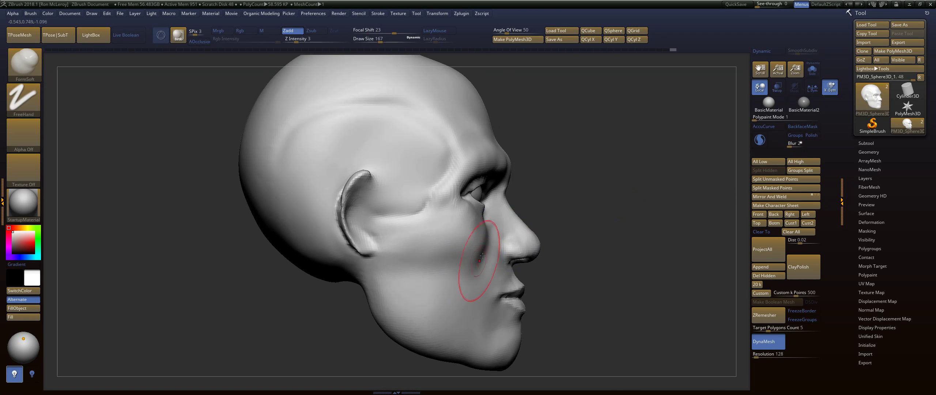
key("ctrl")
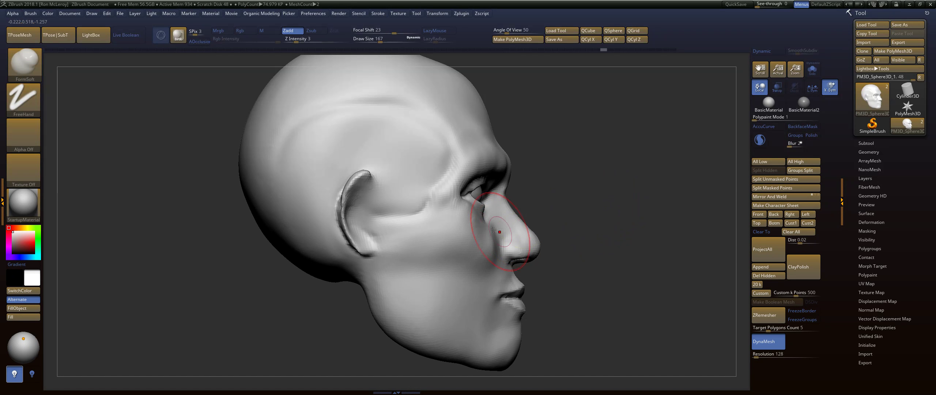
key("ctrl+shift")
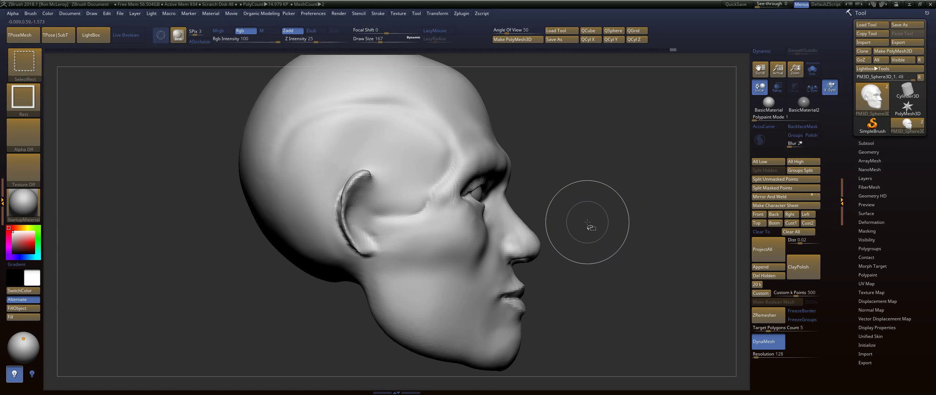
mouse_move(593, 222)
left_mouse_down()
mouse_move(574, 217)
mouse_move(484, 245)
left_mouse_up()
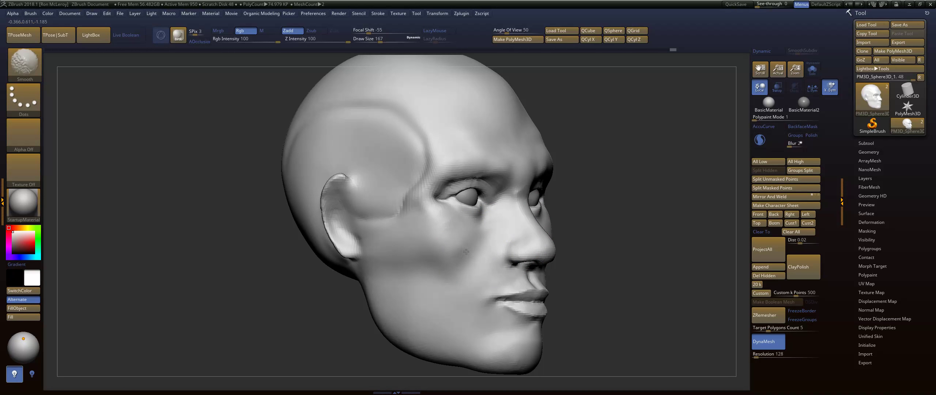
Refine the cheekbones beside the outer eye corners with FormSoft at draw size 104 and smooth them toward the ears.
left_click_drag(614, 203, 566, 203, "shift")
key("s")
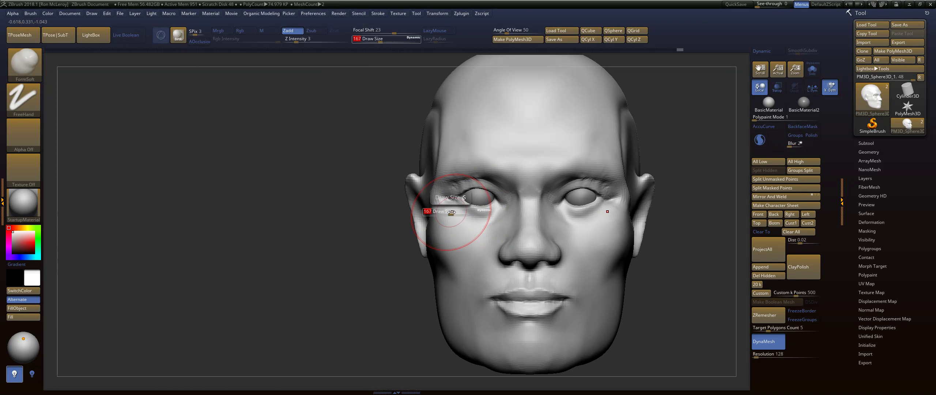
mouse_move(449, 212)
left_mouse_down()
mouse_move(501, 218)
mouse_move(445, 212)
mouse_move(482, 222)
left_mouse_up()
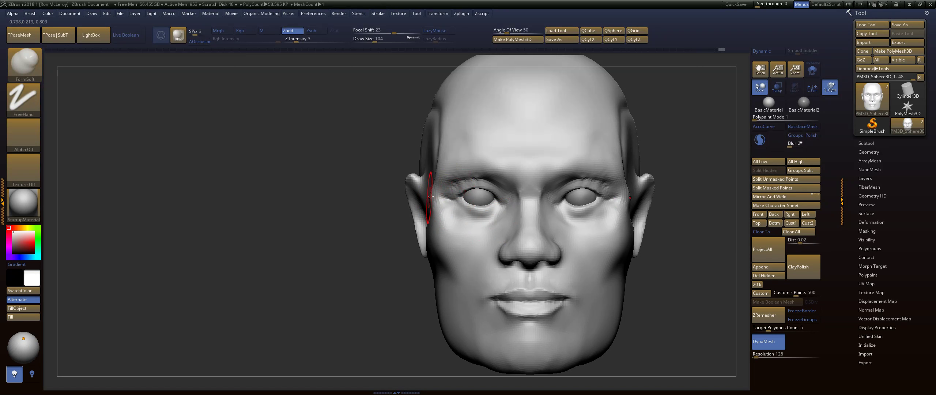
key("shift")
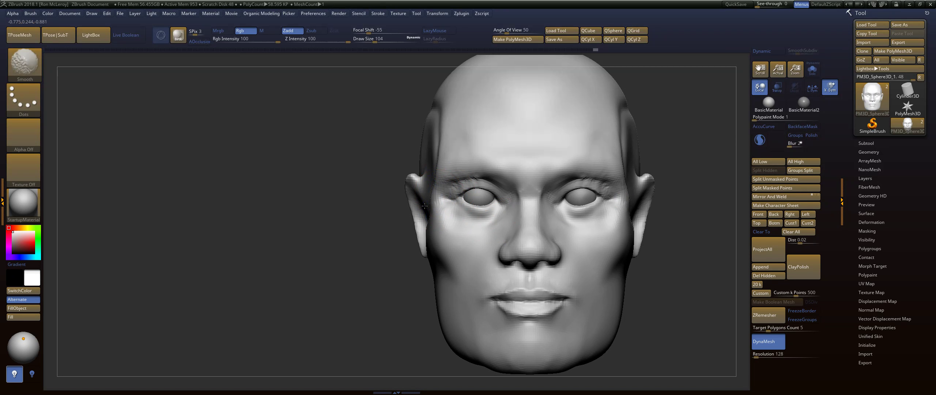
left_click_drag(425, 206, 439, 205, "shift")
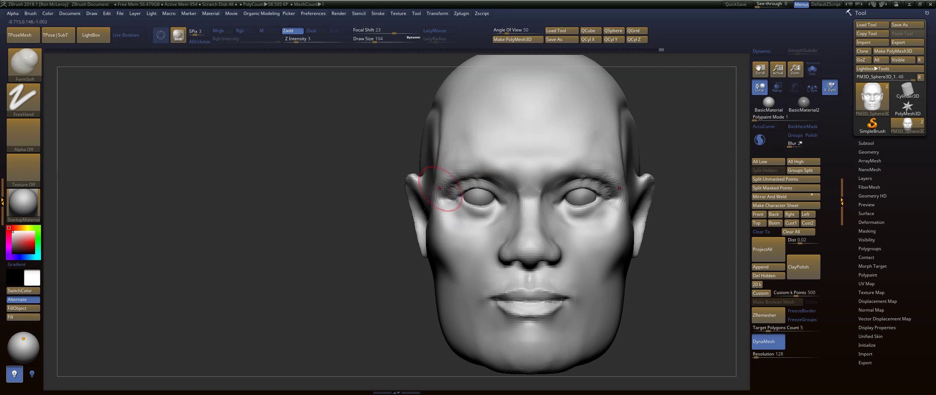
left_click_drag(449, 203, 439, 206, "shift")
mouse_move(350, 262)
left_mouse_down()
mouse_move(650, 234)
mouse_move(582, 246)
mouse_move(594, 208)
mouse_move(586, 218)
left_mouse_up()
key("b")
key("m")
key("v")
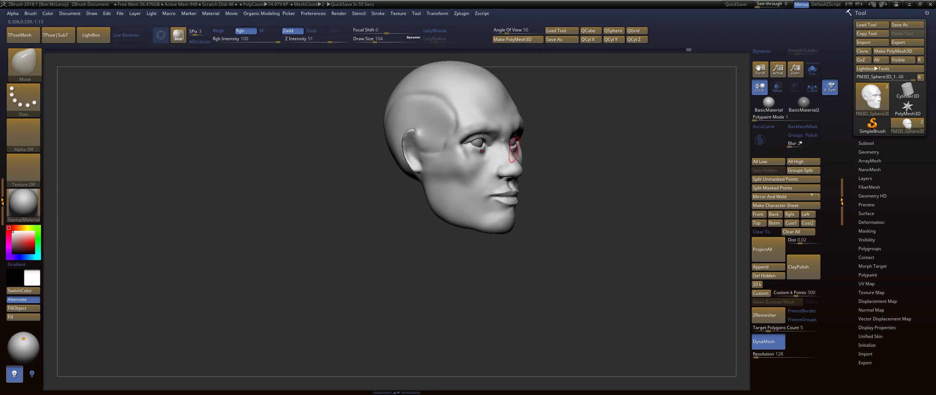
mouse_move(506, 134)
left_mouse_down()
mouse_move(626, 202)
mouse_move(605, 204)
left_mouse_up()
mouse_move(427, 220)
left_mouse_down()
mouse_move(409, 221)
mouse_move(495, 244)
mouse_move(433, 224)
mouse_move(488, 240)
left_mouse_up()
key("ctrl+z")
Define the cheekbone running forward from the ear with FormSoft at draw size 104 and smooth below it.
key("b")
key("f")
key("s")
left_click_drag(489, 240, 499, 250)
left_click_drag(444, 235, 436, 238, "shift")
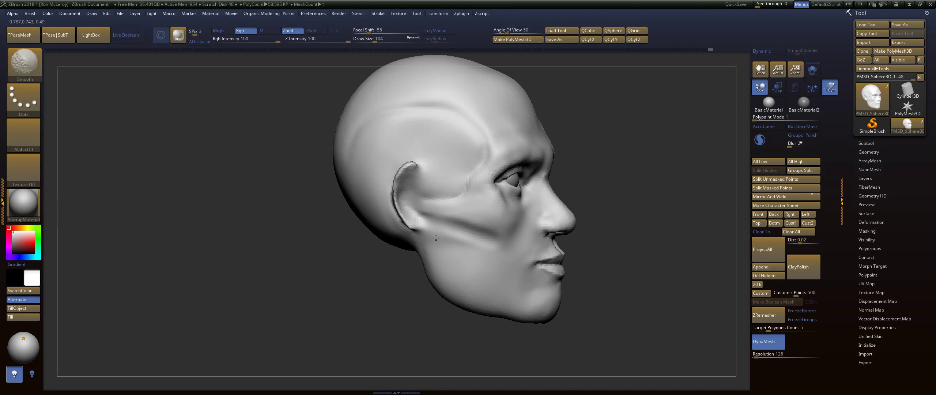
Shape the chin with FormSoft at draw size 187 and smooth away the lips around the mouth.
left_click_drag(604, 202, 615, 196)
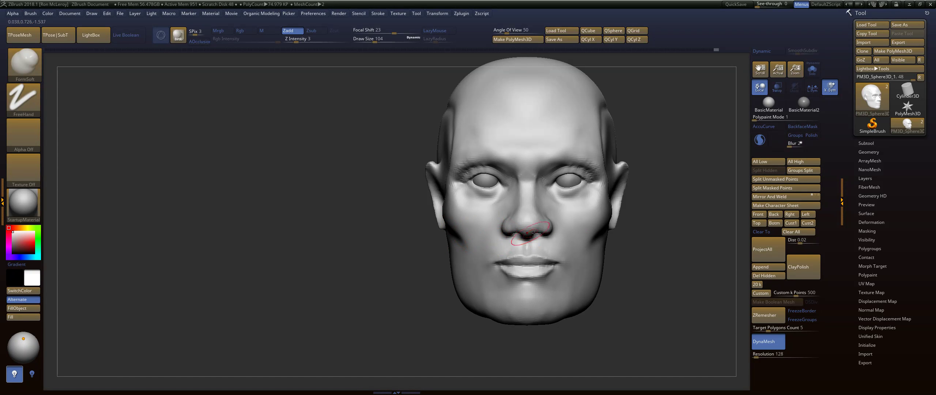
left_click_drag(397, 247, 573, 234)
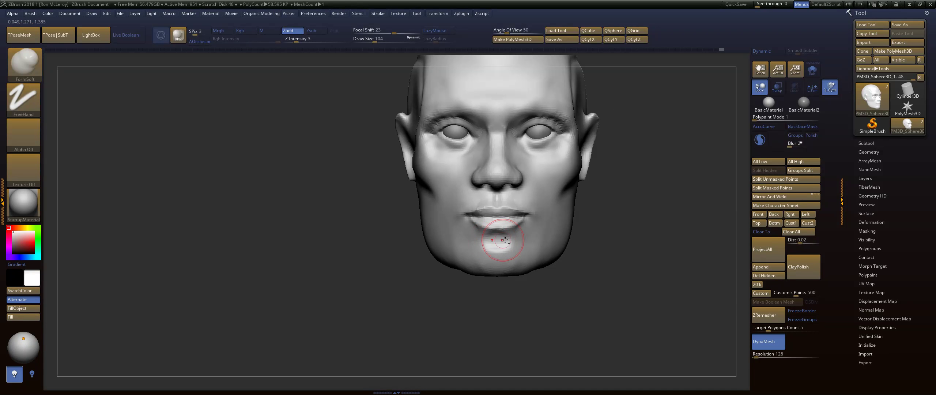
key("shift")
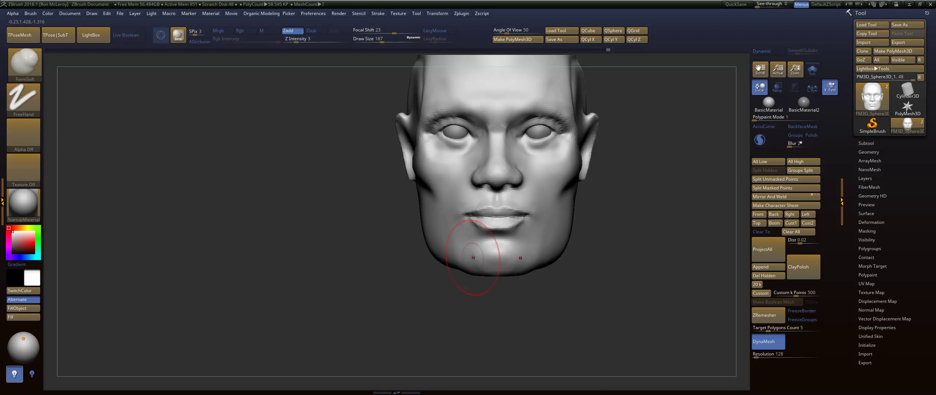
left_click_drag(508, 248, 517, 218, "shift")
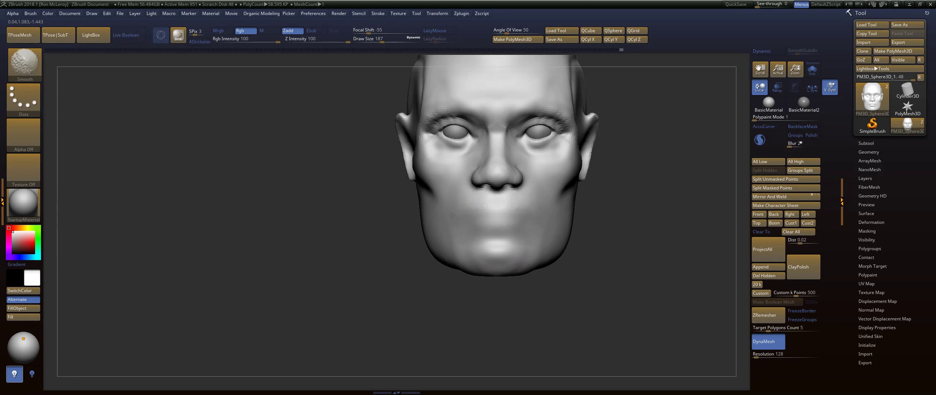
left_click_drag(504, 246, 500, 258, "shift")
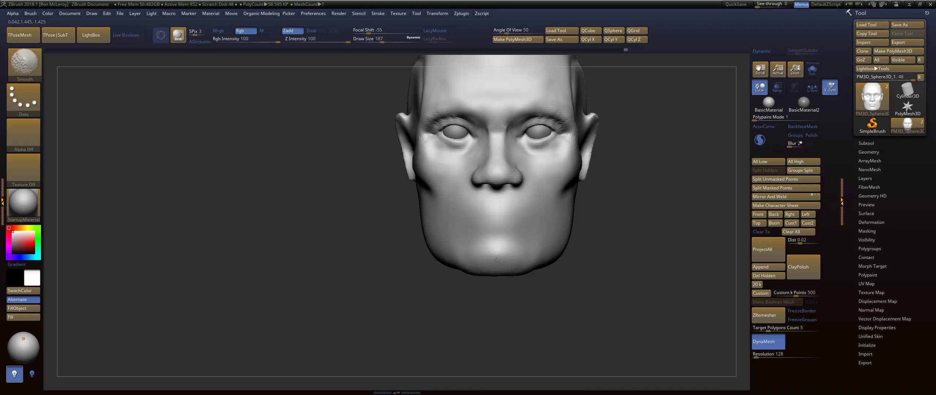
Smooth the side of the forehead above the brow at draw size 187.
left_click_drag(603, 230, 660, 228)
mouse_move(571, 210)
left_mouse_down("alt")
mouse_move(618, 252)
mouse_move(601, 215)
left_mouse_up("alt")
mouse_move(636, 183)
left_mouse_down("alt")
mouse_move(642, 208)
mouse_move(636, 204)
mouse_move(662, 218)
left_mouse_up("alt")
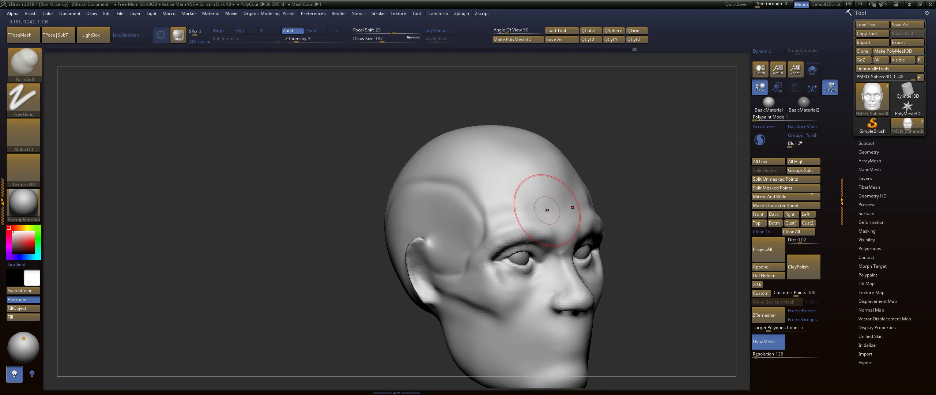
key("shift")
left_click_drag(509, 201, 541, 206, "shift")
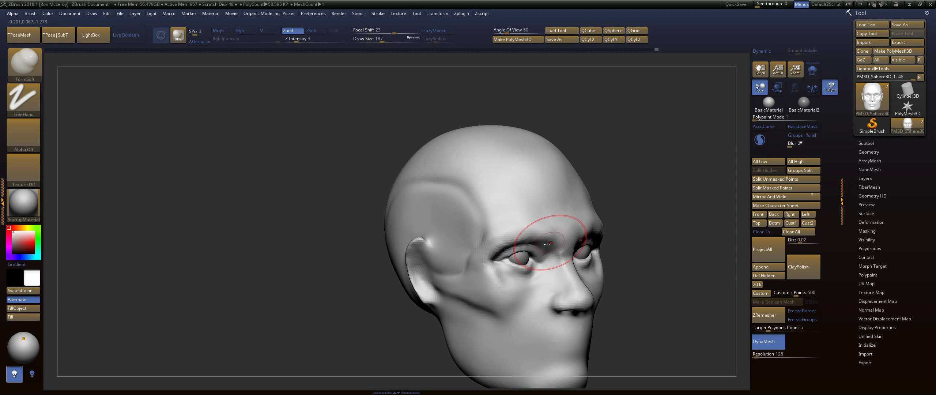
Reshape the underside of the jaw and chin with the Move brush at draw size 460.
left_click_drag(635, 206, 664, 196)
left_click_drag(606, 218, 623, 194, "alt")
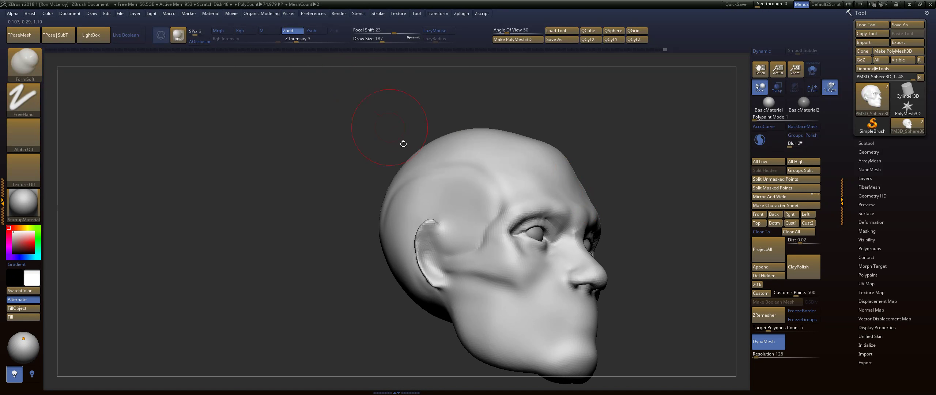
mouse_move(669, 193)
left_mouse_down()
mouse_move(641, 226)
mouse_move(483, 240)
left_mouse_up()
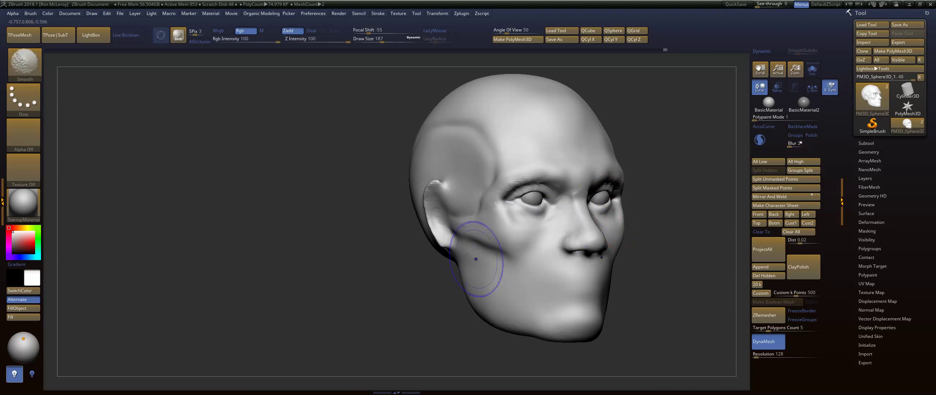
mouse_move(641, 230)
left_mouse_down()
mouse_move(668, 193)
mouse_move(661, 188)
left_mouse_up()
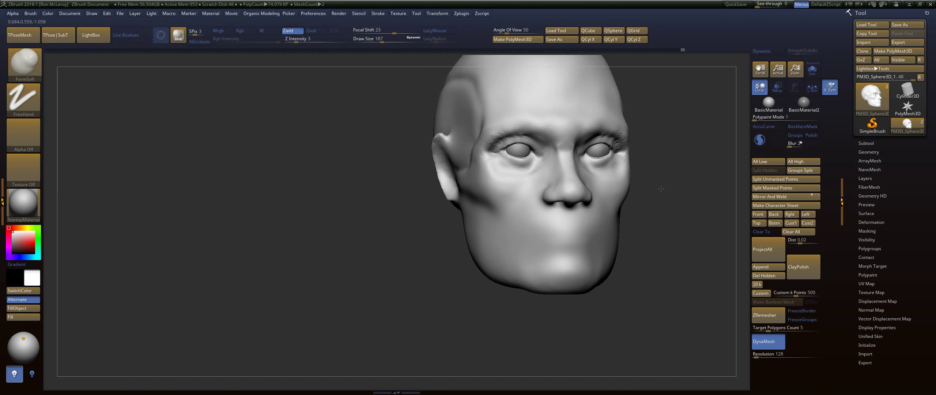
key("b")
key("m")
key("v")
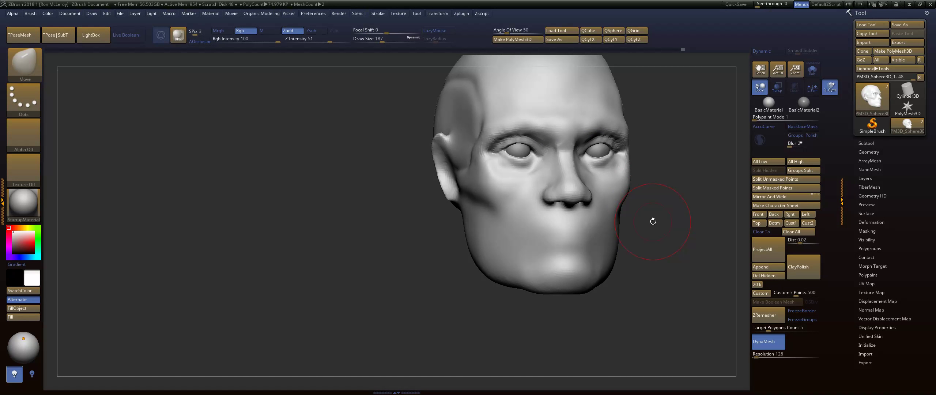
key("s")
left_click_drag(653, 221, 668, 223)
mouse_move(556, 283)
left_mouse_down()
mouse_move(550, 298)
mouse_move(519, 297)
left_mouse_up()
left_click_drag(650, 256, 690, 261)
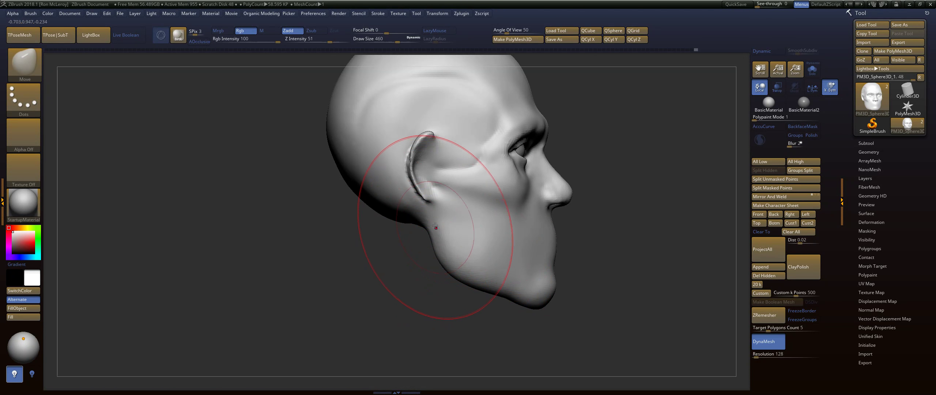
Define the back of the jaw below the ear with DamStandard at draw size 223 and smooth it.
key("b")
key("d")
key("s")
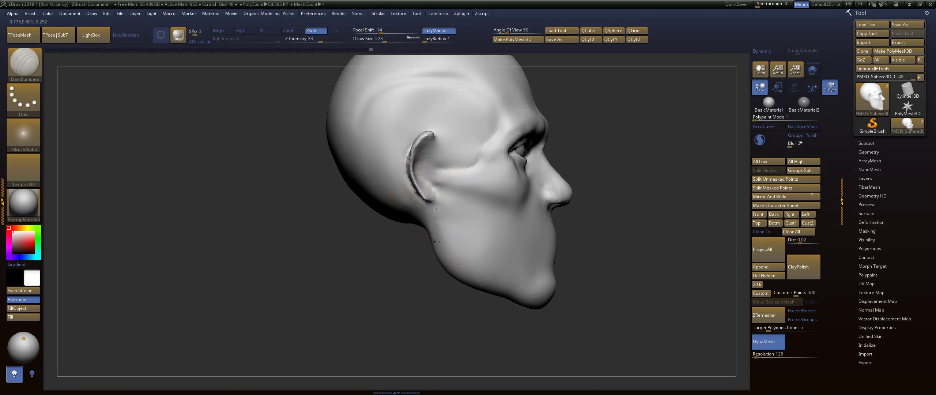
key("shift")
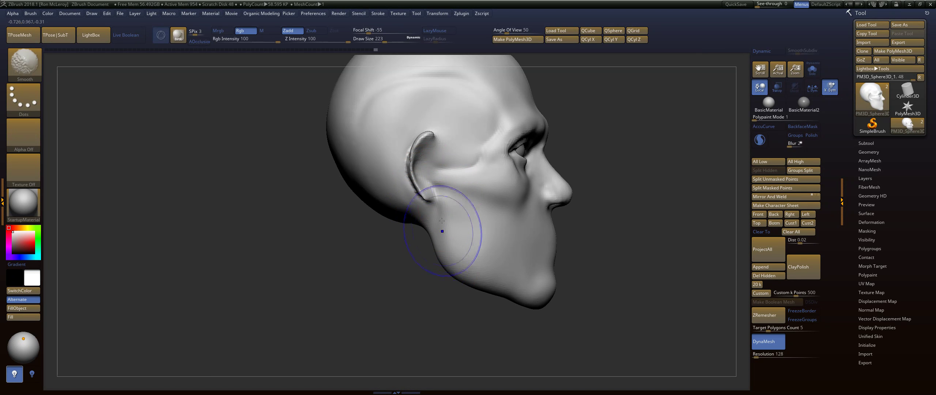
mouse_move(434, 189)
left_mouse_down()
mouse_move(444, 250)
mouse_move(440, 203)
left_mouse_up()
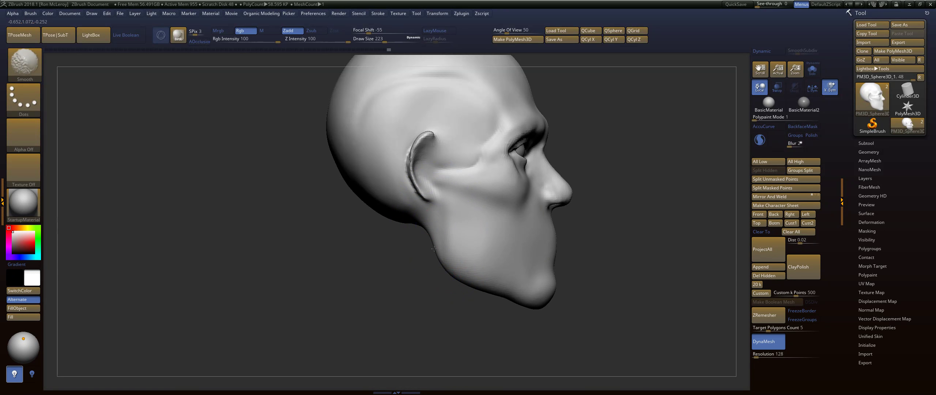
mouse_move(434, 248)
left_mouse_down()
mouse_move(598, 192)
mouse_move(459, 248)
left_mouse_up()
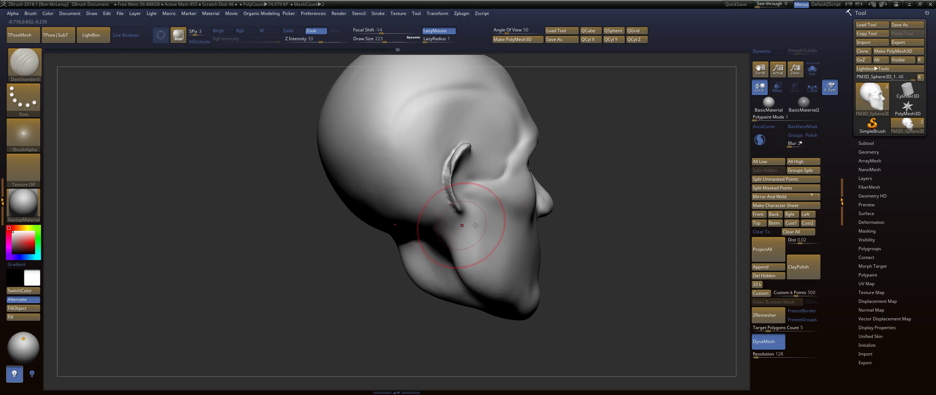
Carve a diagonal crease across the cheek down to the jaw with DamStandard and soften it by smoothing.
left_click_drag(475, 226, 512, 209)
left_click_drag(623, 206, 602, 193)
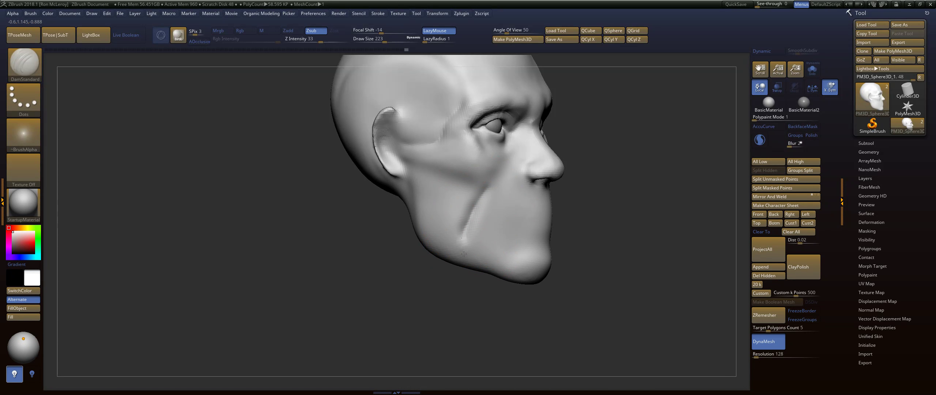
key("shift")
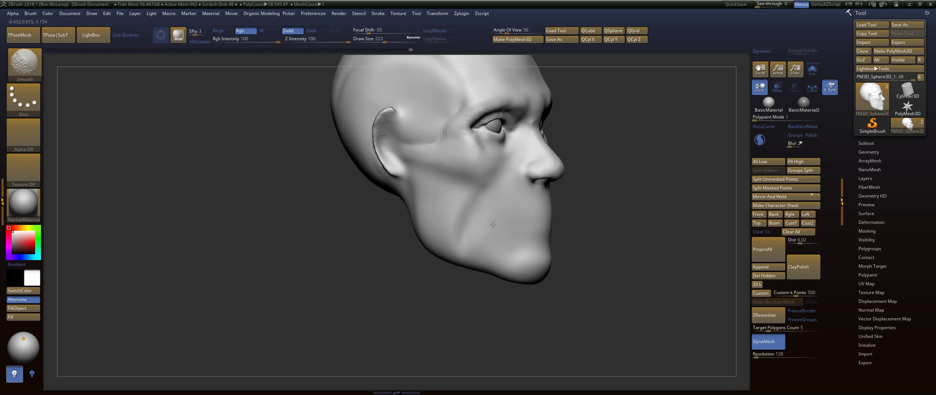
Reshape the sides of the skull from above with the Move brush at draw size 484.
mouse_move(647, 205)
left_mouse_down()
mouse_move(645, 196)
mouse_move(607, 211)
mouse_move(636, 202)
mouse_move(636, 178)
mouse_move(439, 273)
left_mouse_up()
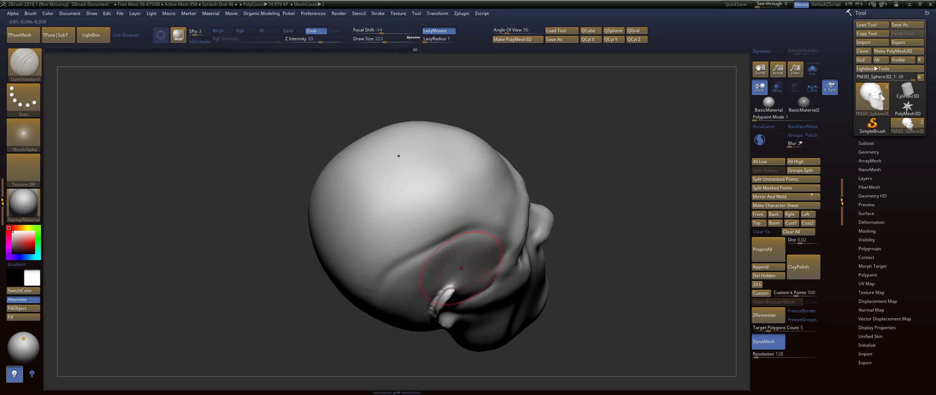
left_click_drag(629, 253, 517, 152)
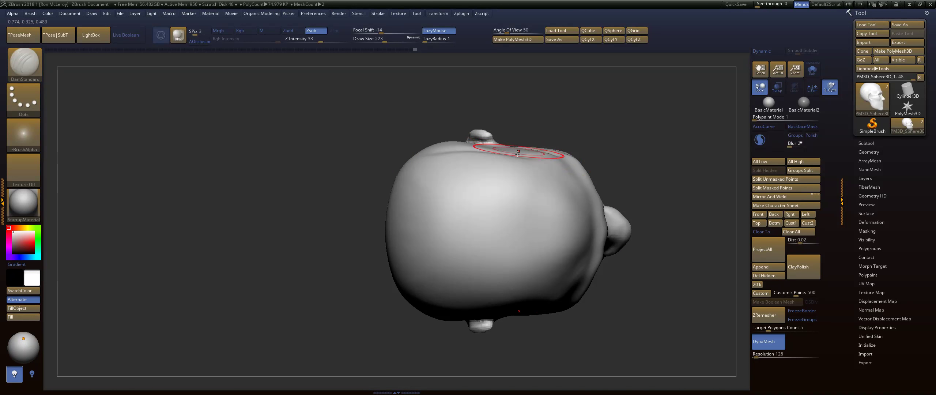
left_click_drag(678, 187, 491, 109)
key("b")
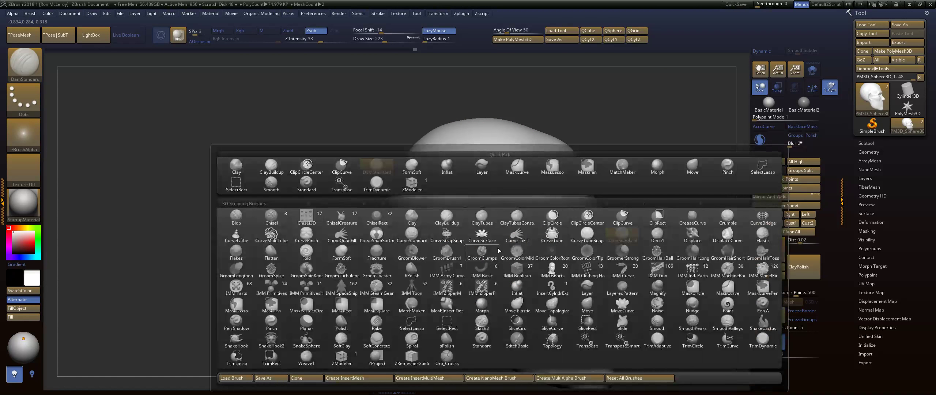
key("m")
key("v")
key("s")
left_click_drag(475, 254, 501, 259)
left_click_drag(625, 167, 695, 175, "shift")
left_click_drag(529, 284, 524, 282)
mouse_move(585, 198)
left_mouse_down()
mouse_move(589, 266)
mouse_move(605, 269)
left_mouse_up()
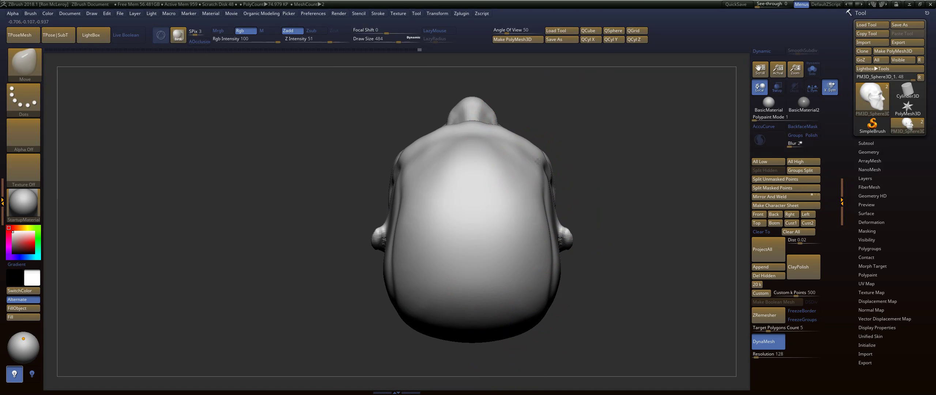
Refine the temple area of the skull from above at draw size 192 and smooth it.
left_click_drag(588, 171, 591, 152)
left_click_drag(591, 153, 603, 209, "alt")
key("s")
mouse_move(545, 191)
left_mouse_down()
mouse_move(533, 191)
mouse_move(545, 182)
mouse_move(579, 206)
mouse_move(555, 226)
left_mouse_up()
key("s")
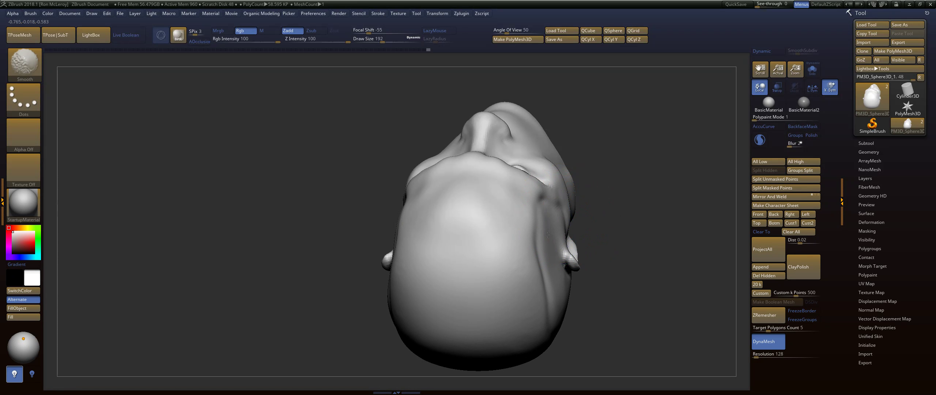
left_click_drag(577, 257, 612, 190)
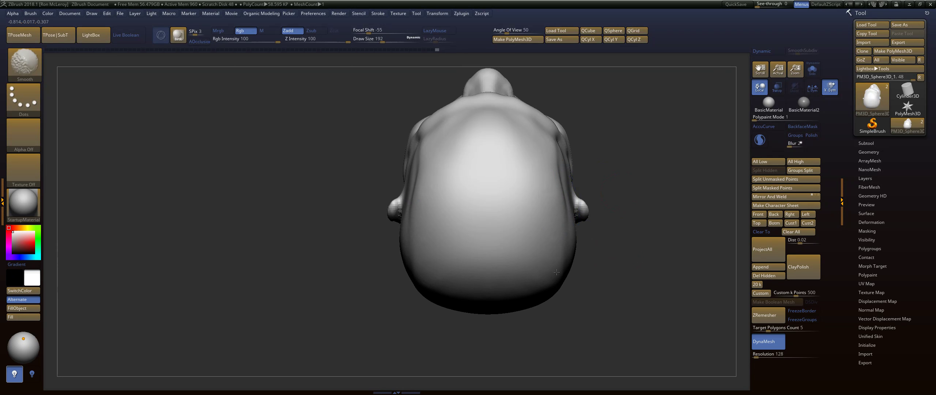
Round out the back and sides of the skull with the Move brush at draw size 542.
mouse_move(608, 284)
left_mouse_down()
mouse_move(629, 158)
mouse_move(631, 203)
left_mouse_up()
key("s")
left_click_drag(625, 170, 638, 161)
key("s")
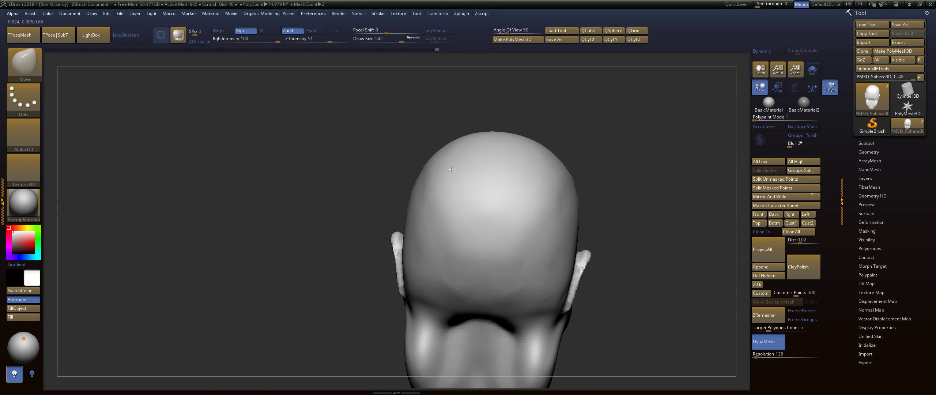
left_click_drag(637, 129, 461, 205)
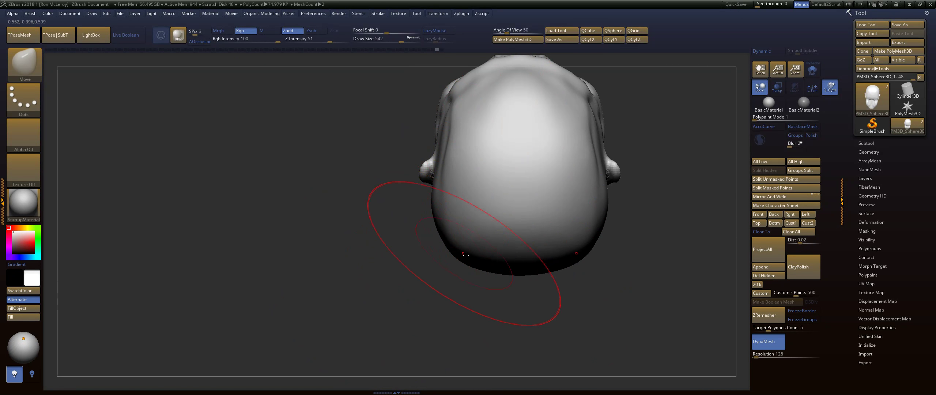
left_click_drag(374, 248, 387, 273)
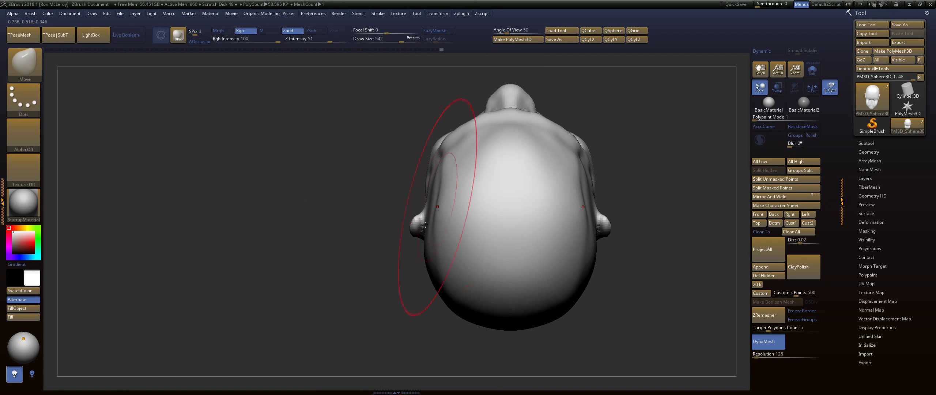
Adjust the forehead and sides of the skull from above with the Move brush at draw size 187 and smooth them.
left_click_drag(610, 175, 611, 243, "alt")
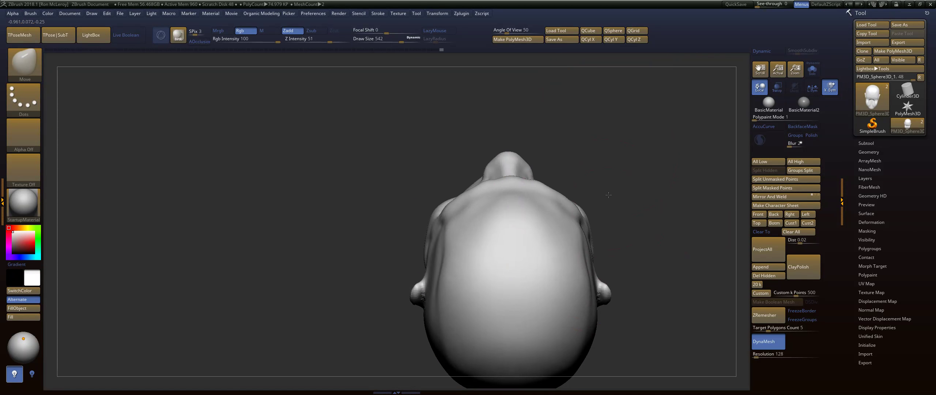
key("s")
left_click_drag(534, 209, 515, 209)
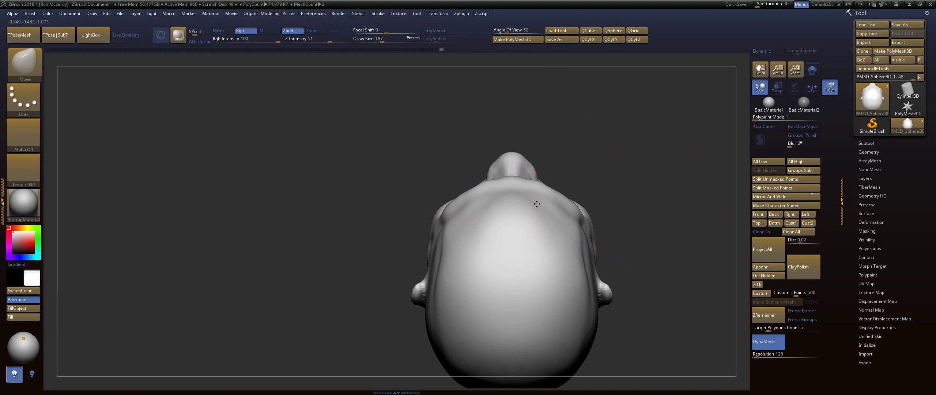
key("shift")
key("shift")
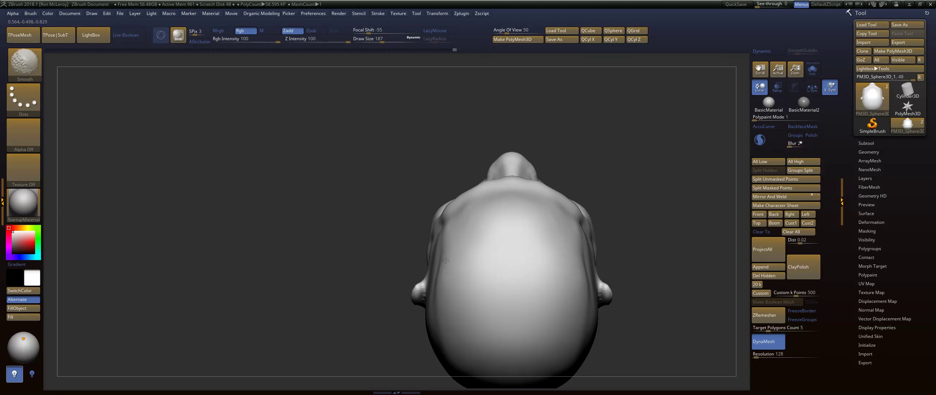
Fill out the side of the skull above the ear with the FormSoft brush at draw size 286.
mouse_move(644, 194)
left_mouse_down()
mouse_move(647, 136)
mouse_move(632, 161)
mouse_move(553, 193)
mouse_move(608, 169)
mouse_move(596, 164)
mouse_move(594, 188)
left_mouse_up()
key("b")
left_click(588, 166)
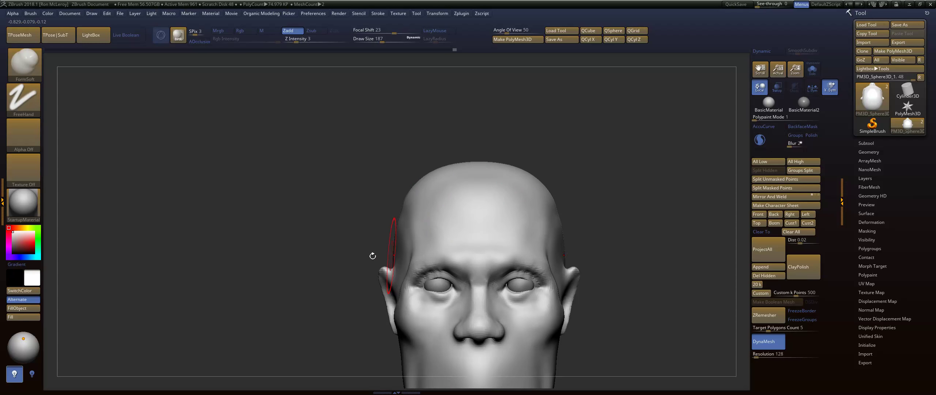
mouse_move(308, 239)
left_mouse_down("alt")
mouse_move(371, 207)
mouse_move(406, 213)
left_mouse_up("alt")
key("bracketright")
key("bracketright")
key("bracketright")
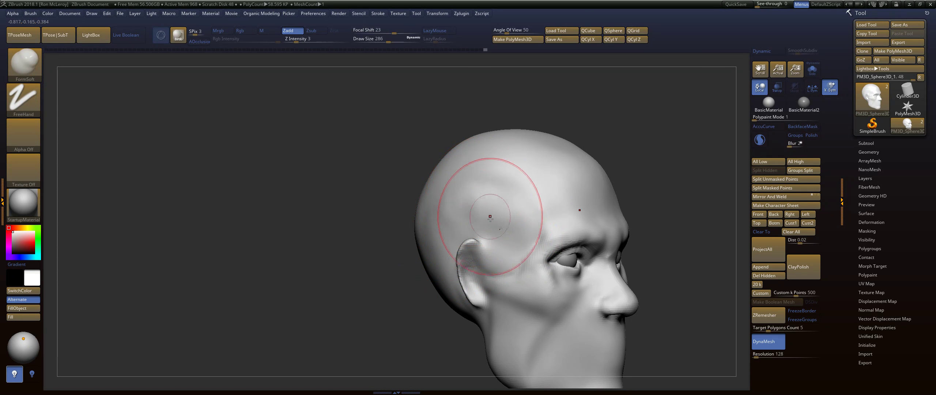
Smooth the side of the head from above the ear across the temple, reducing the draw size to 167.
key("shift")
mouse_move(448, 208)
left_mouse_down("shift")
mouse_move(486, 205)
mouse_move(489, 217)
left_mouse_up("shift")
key("s")
left_click_drag(483, 212, 470, 229, "shift")
key("shift")
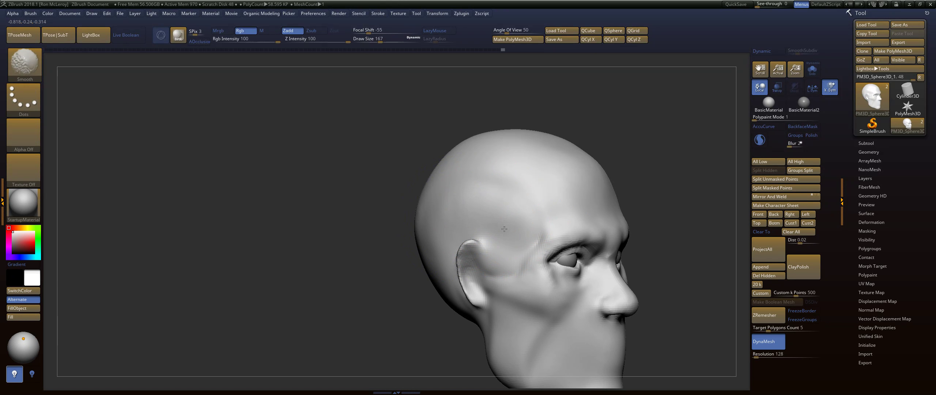
key("shift")
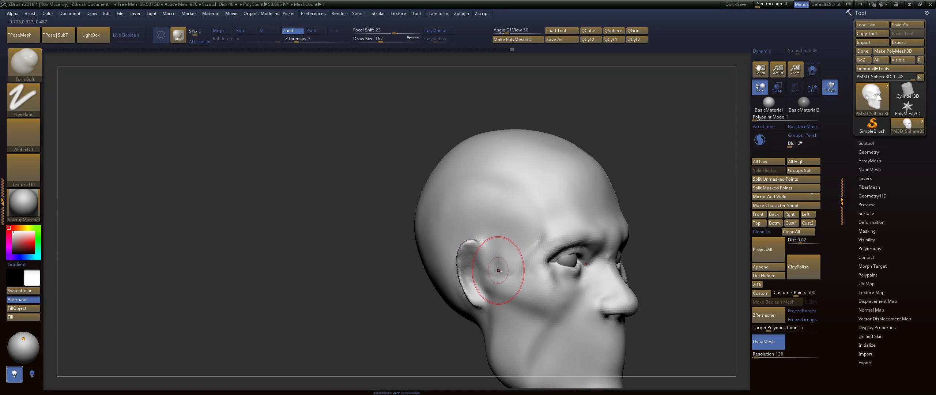
left_click_drag(508, 253, 537, 220, "shift")
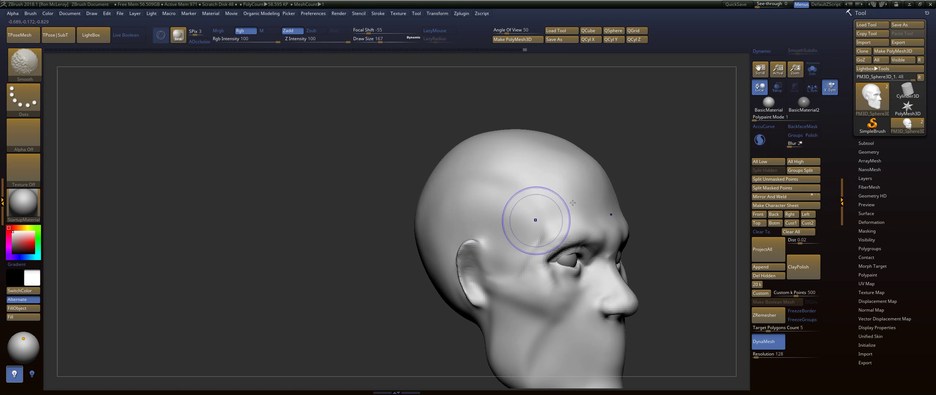
Reshape the upper cheek just below the eye with the Move brush from a three-quarter view.
left_click_drag(648, 159, 693, 160)
right_click_drag(692, 160, 613, 142)
mouse_move(613, 142)
left_mouse_down()
mouse_move(609, 158)
mouse_move(627, 115)
mouse_move(629, 154)
left_mouse_up()
mouse_move(694, 146)
left_mouse_down()
mouse_move(650, 157)
mouse_move(658, 179)
left_mouse_up()
key("b")
key("m")
key("v")
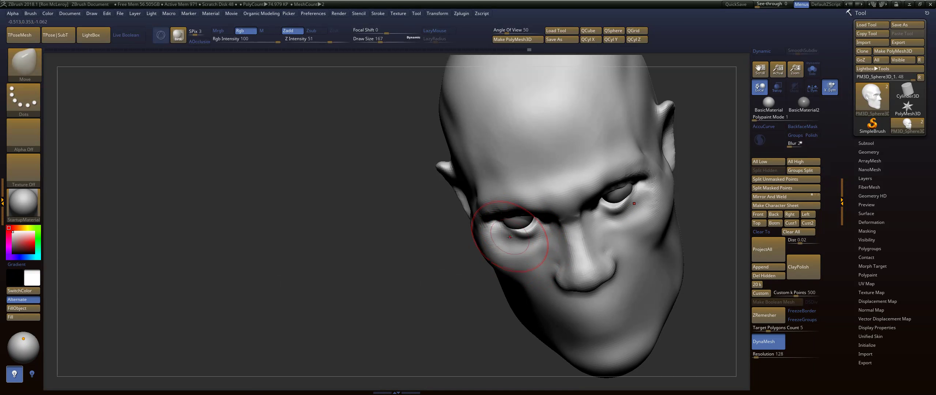
left_click_drag(510, 236, 503, 231)
Refine the inner part of the lower eyelid from below with the Move brush at draw size 108.
key("s")
left_click_drag(440, 298, 616, 156)
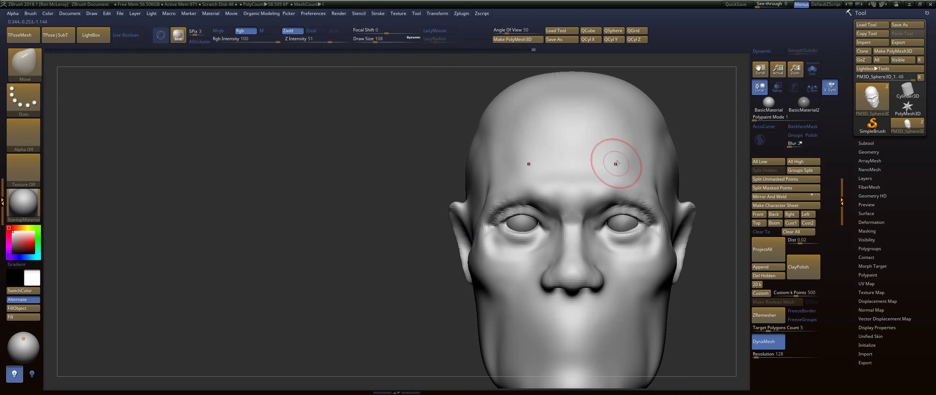
left_click_drag(386, 271, 398, 222)
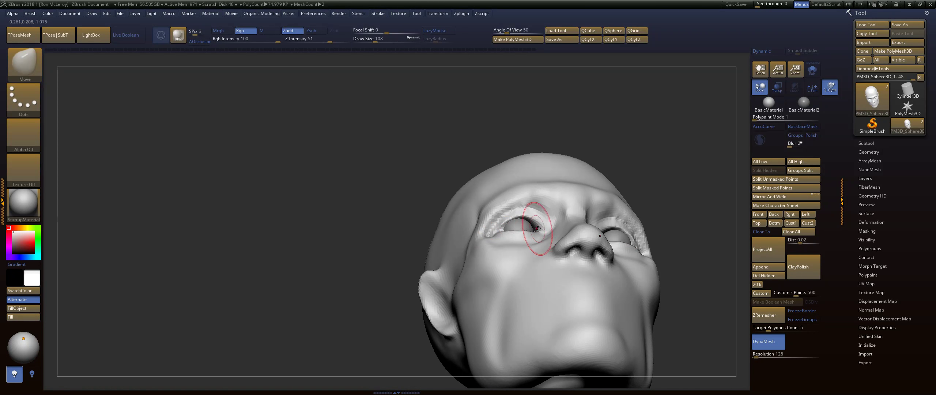
left_click_drag(527, 228, 524, 231)
Leave a canvas snapshot of the reworked head in three-quarter view and set the live model beside it.
mouse_move(640, 147)
left_mouse_down()
mouse_move(647, 179)
mouse_move(658, 174)
left_mouse_up()
left_click_drag(701, 130, 386, 190, "alt")
key("shift+s")
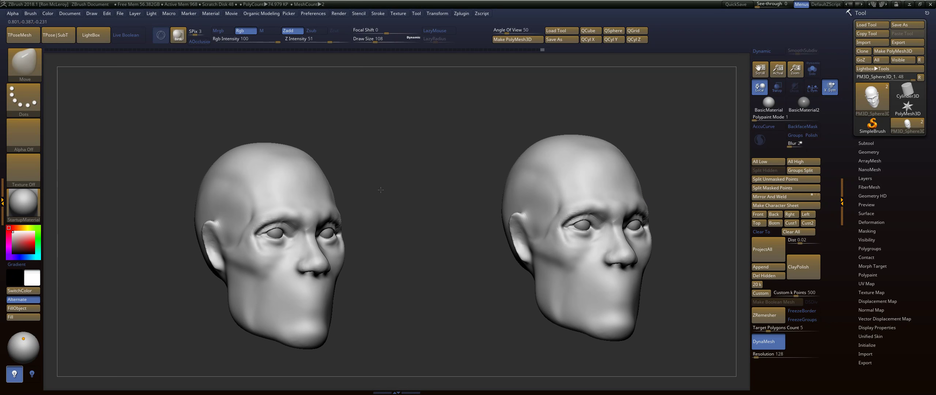
Compare the snapshot with the starting head in the undo history and return to the latest state.
left_click(35, 57)
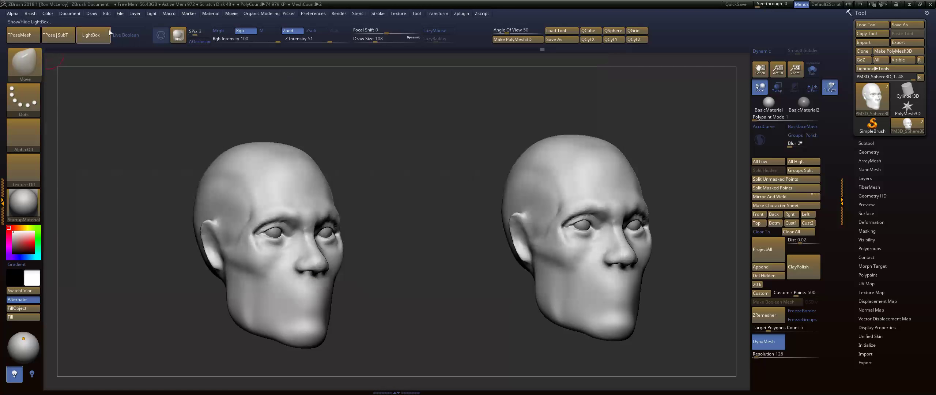
left_click(47, 49)
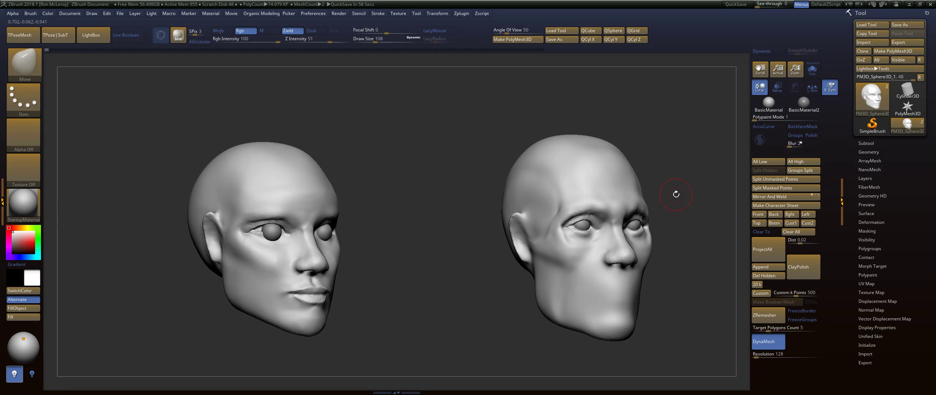
left_click_drag(676, 194, 694, 202)
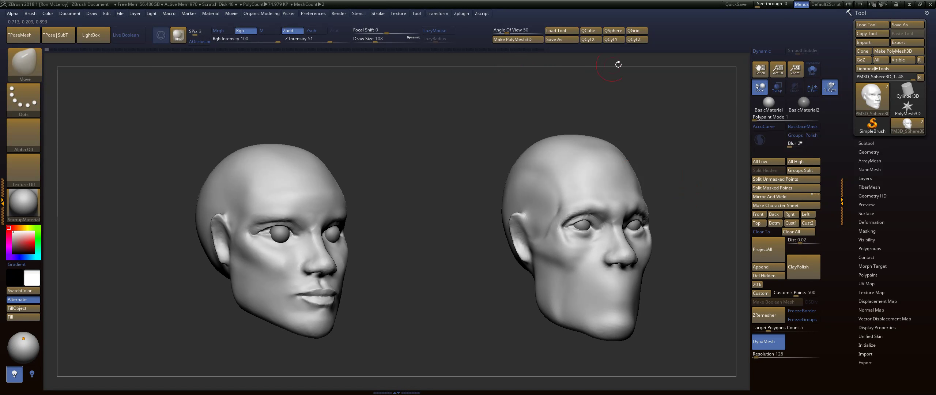
left_click(543, 49)
left_click_drag(432, 147, 508, 133, "alt")
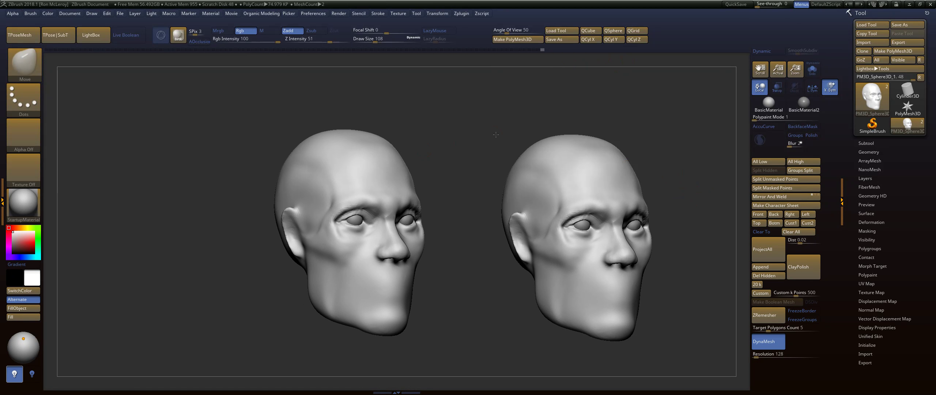
Push back the centre of the brow from above with the Move brush at draw size 217 and check the change.
key("b")
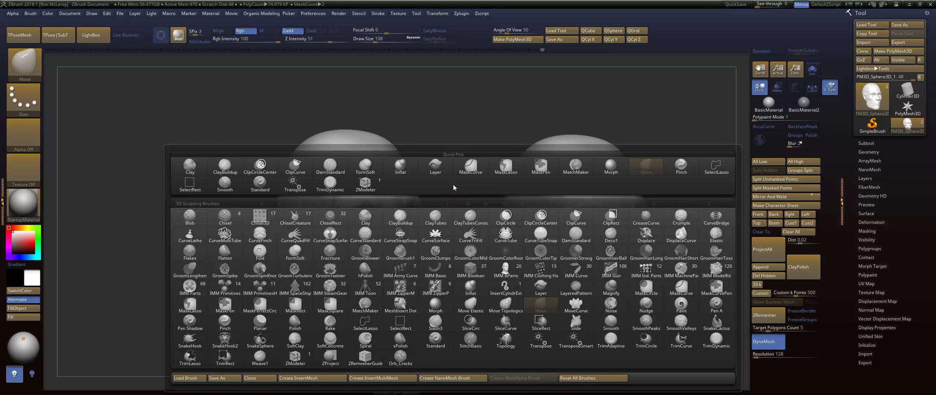
key("m")
key("v")
mouse_move(438, 167)
left_mouse_down()
mouse_move(451, 271)
mouse_move(429, 251)
mouse_move(439, 228)
mouse_move(468, 236)
mouse_move(452, 243)
mouse_move(462, 242)
left_mouse_up()
key("s")
left_click_drag(412, 210, 420, 221)
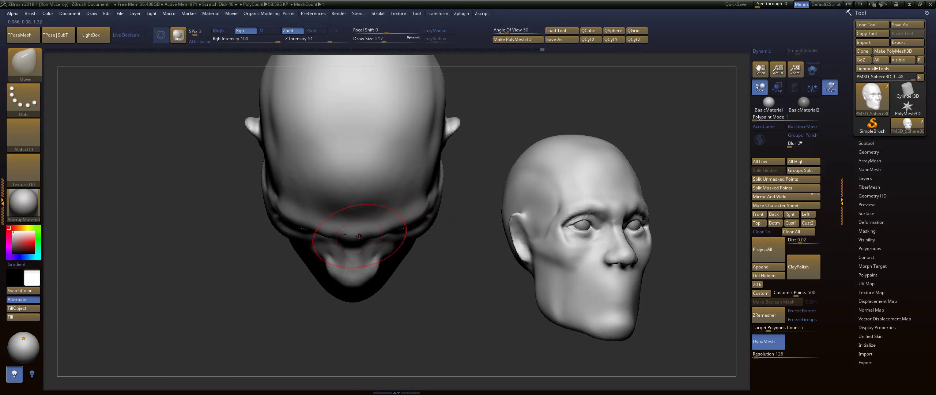
left_click_drag(357, 243, 357, 236)
left_click_drag(465, 279, 478, 160)
left_click_drag(459, 190, 413, 199)
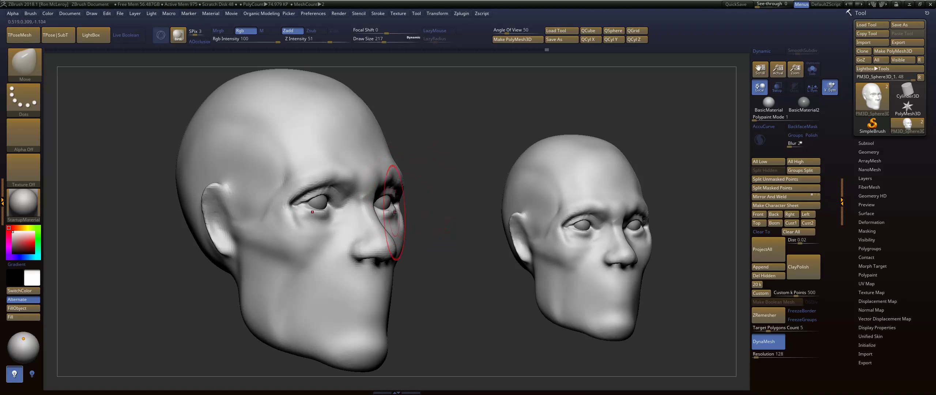
key("ctrl")
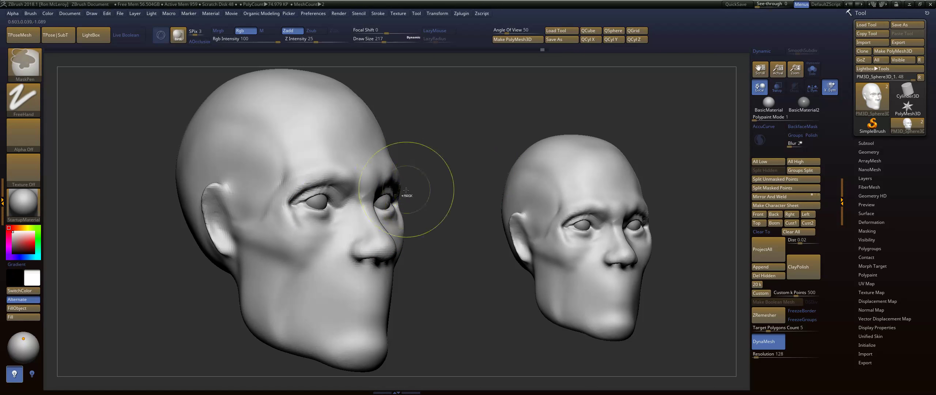
key("ctrl+shift")
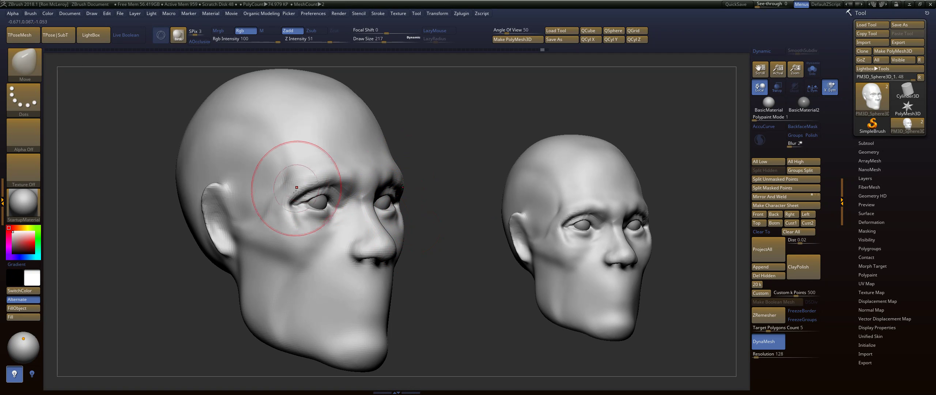
Smooth the area behind the outer corner of the eye from the side at draw size 108.
left_click_drag(453, 182, 413, 183)
key("s")
key("shift")
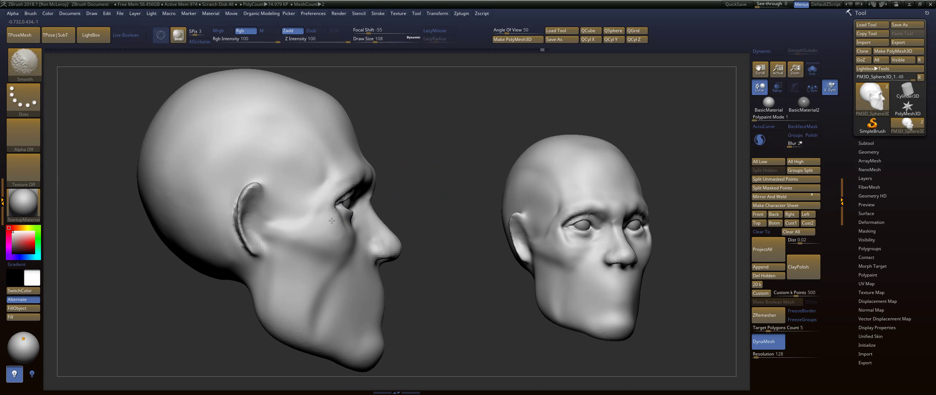
left_click_drag(333, 222, 336, 223, "shift")
Place the head beside its snapshot at a matching angle and recall the starting head from the undo history.
left_click_drag(439, 201, 333, 212)
left_click_drag(233, 291, 237, 277, "alt")
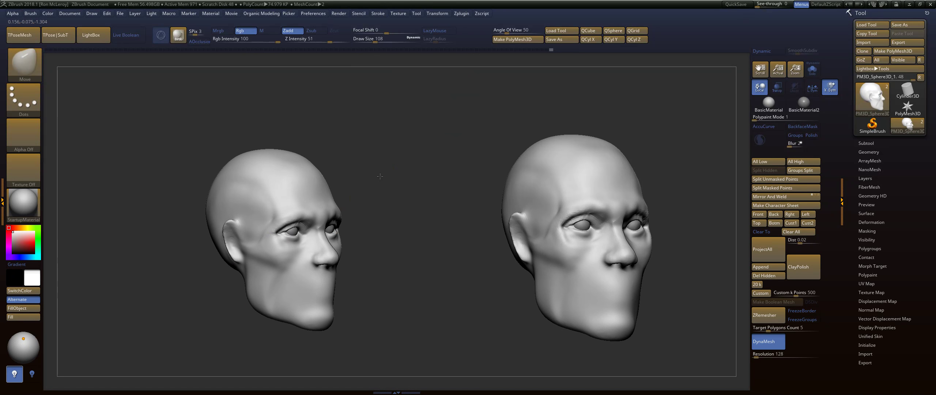
mouse_move(380, 176)
left_mouse_down("alt")
mouse_move(388, 191)
mouse_move(397, 167)
mouse_move(392, 177)
left_mouse_up("alt")
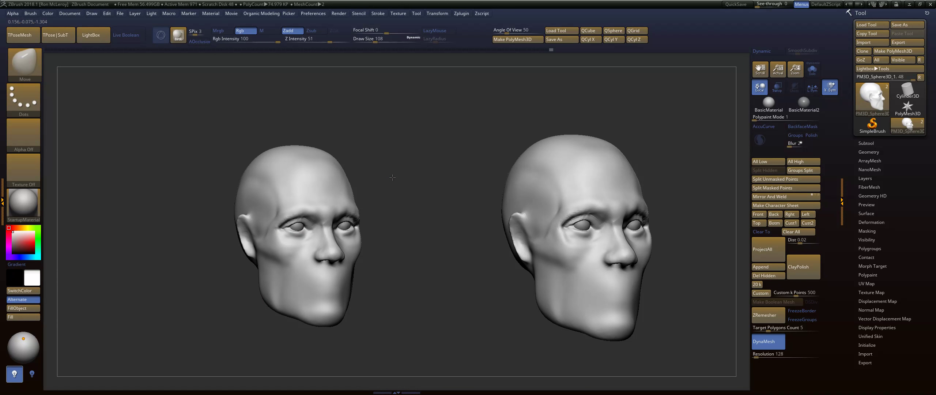
left_click(46, 50)
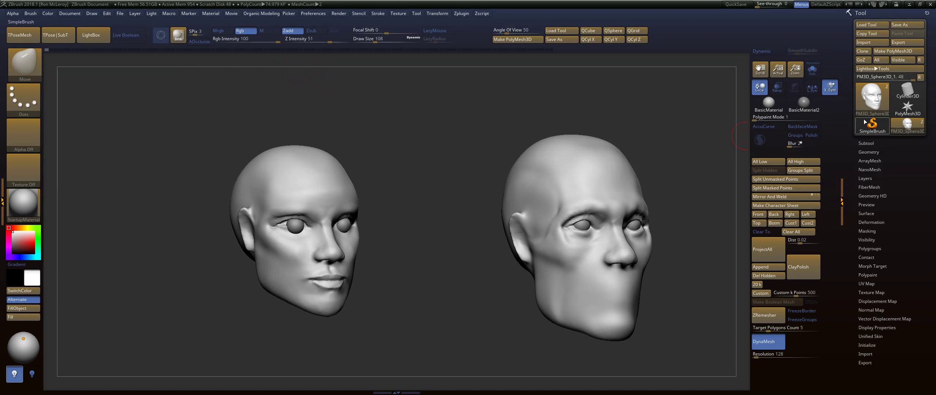
Clear the snapshot from the canvas and bring up the LukeCage head model.
mouse_move(865, 122)
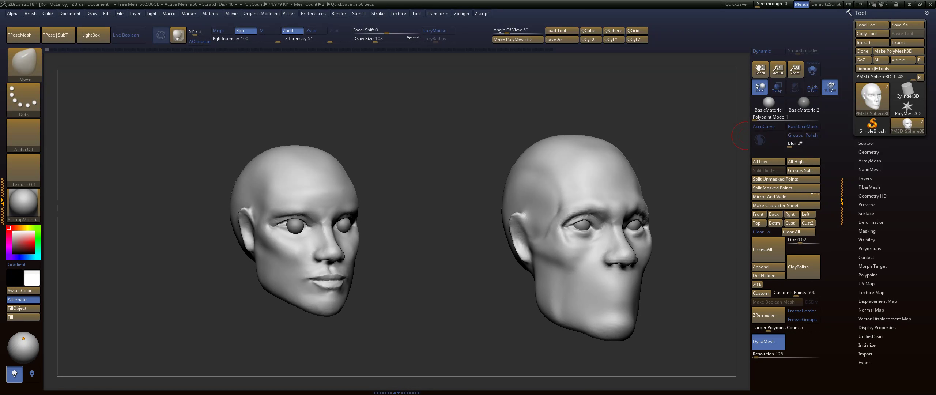
key("ctrl")
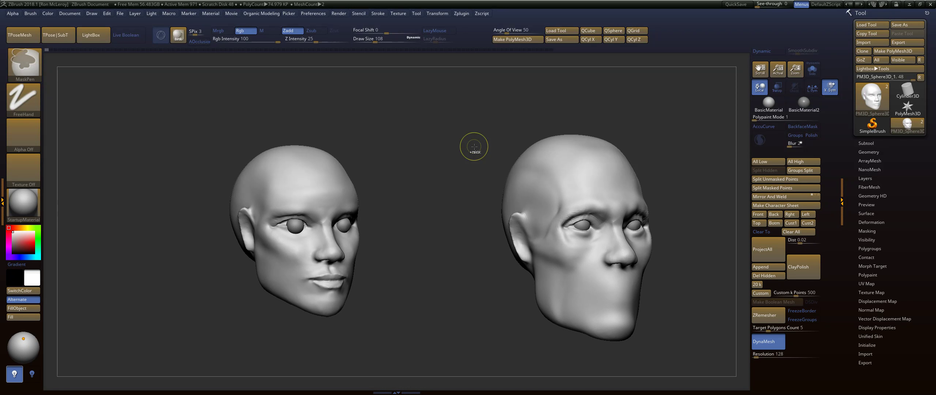
key("ctrl+n")
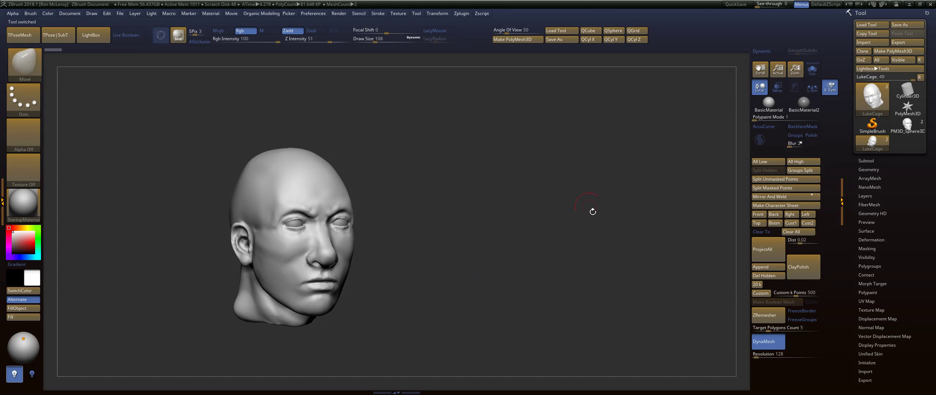
Pull the front of the LukeCage neck downward from the side with the Move brush at draw size 331.
left_click_drag(519, 237, 540, 230)
left_click_drag(472, 226, 533, 251)
mouse_move(555, 228)
left_mouse_down()
mouse_move(611, 213)
mouse_move(597, 221)
mouse_move(552, 218)
mouse_move(581, 143)
mouse_move(575, 192)
mouse_move(619, 197)
left_mouse_up()
left_click_drag(620, 197, 639, 198, "shift")
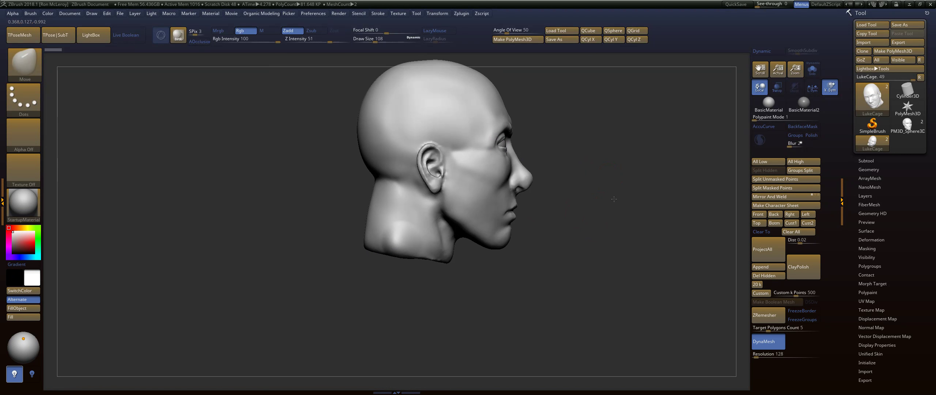
key("b")
key("m")
key("v")
mouse_move(468, 306)
left_mouse_down()
mouse_move(454, 307)
mouse_move(459, 301)
left_mouse_up()
key("s")
left_click_drag(437, 262, 436, 304)
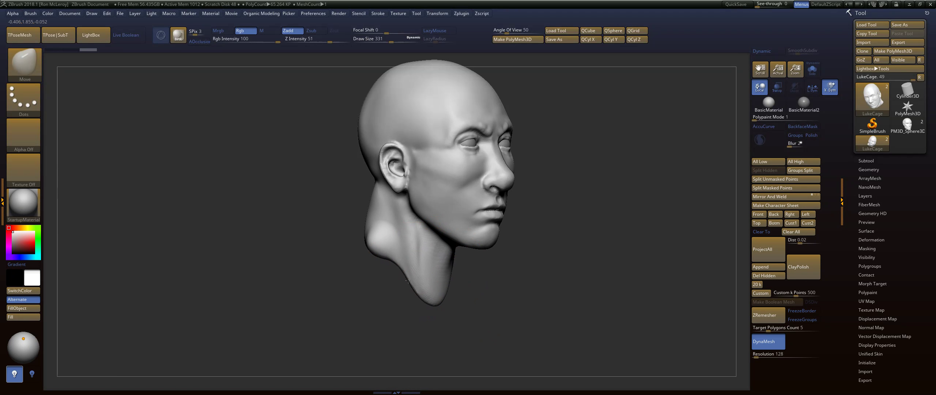
Extend the back of the neck outward, smooth the throat, and taper its front base backward and down.
left_click_drag(387, 268, 374, 288)
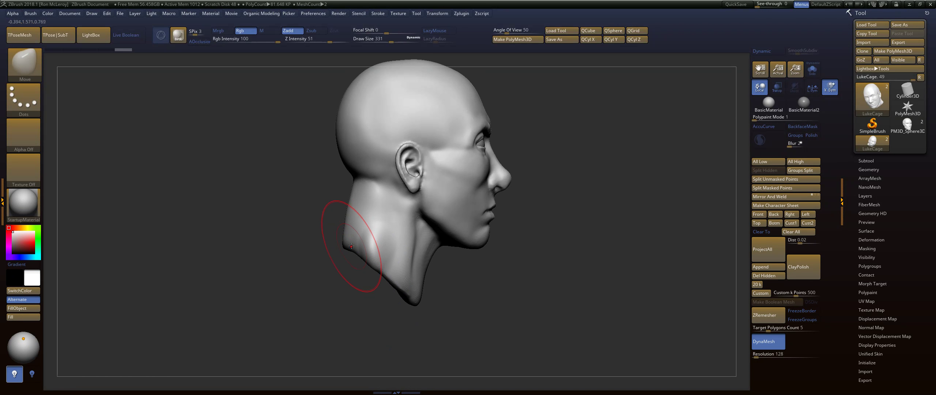
mouse_move(348, 243)
left_mouse_down()
mouse_move(333, 245)
mouse_move(379, 252)
left_mouse_up()
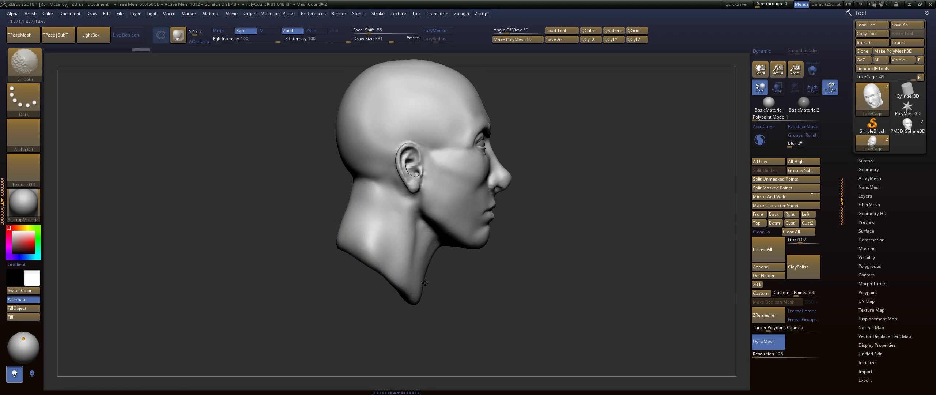
left_click_drag(425, 283, 438, 264, "shift")
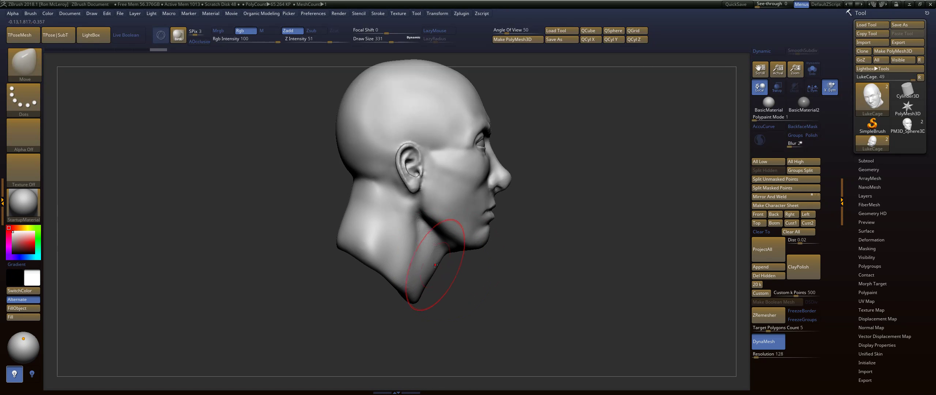
mouse_move(420, 297)
left_mouse_down()
mouse_move(404, 301)
mouse_move(426, 279)
left_mouse_up()
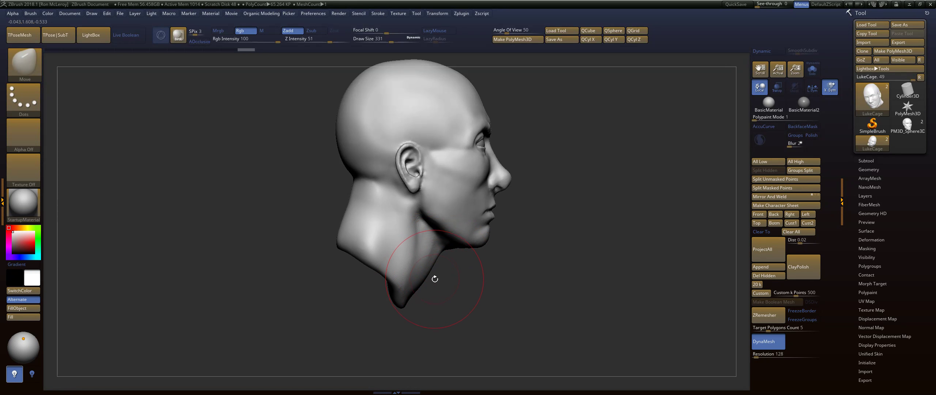
left_click_drag(448, 270, 441, 266)
left_click_drag(421, 309, 417, 317)
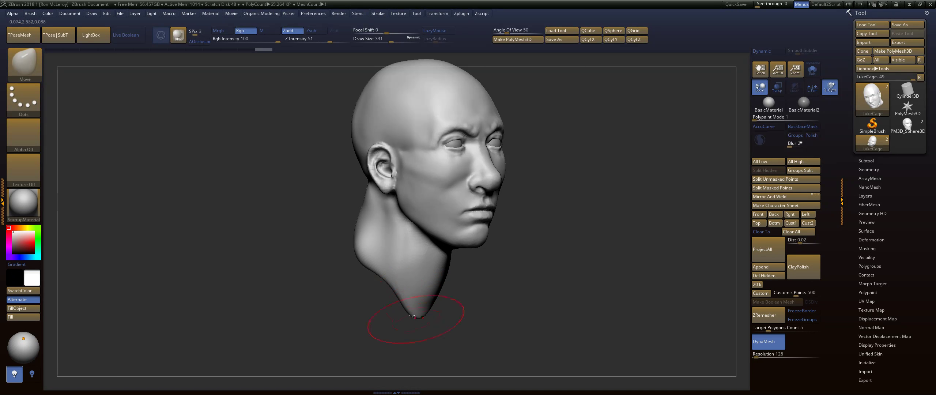
Fill out the lower front of the neck and widen its sides with the Move brush at draw size 331.
mouse_move(393, 278)
left_mouse_down()
mouse_move(385, 288)
mouse_move(373, 279)
left_mouse_up()
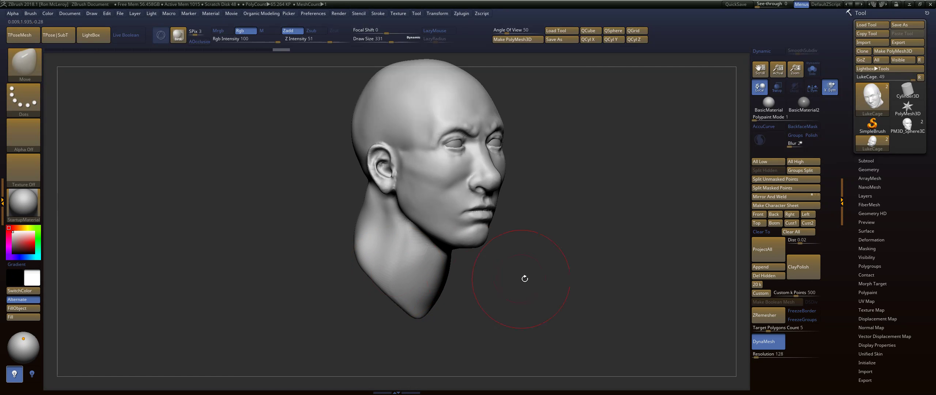
left_click_drag(524, 278, 526, 240)
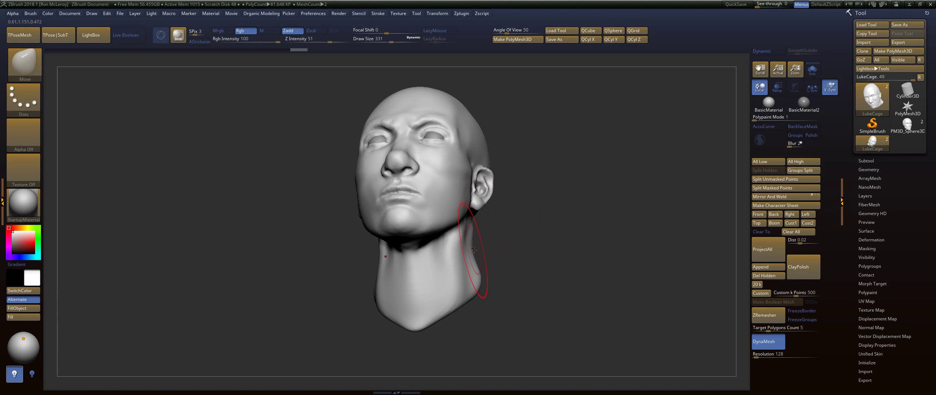
left_click_drag(473, 252, 483, 250)
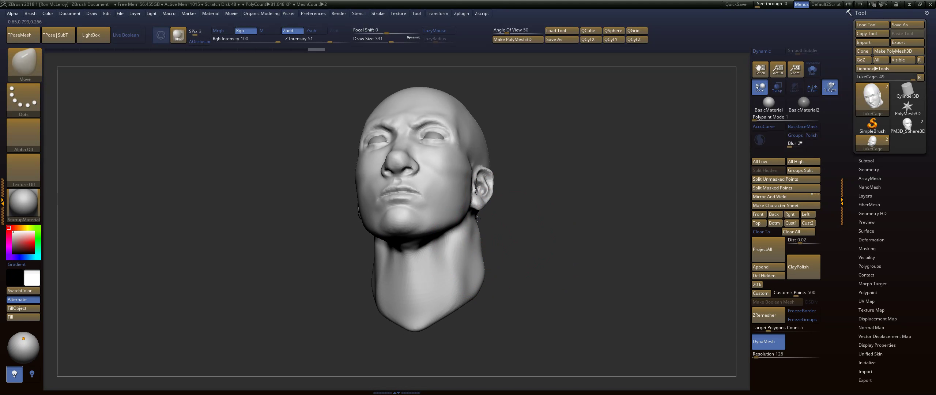
mouse_move(477, 219)
left_mouse_down()
mouse_move(581, 222)
mouse_move(591, 213)
left_mouse_up()
Build the neck muscle from behind the ear down the side of the neck with the FormSoft brush at draw size 217.
key("b")
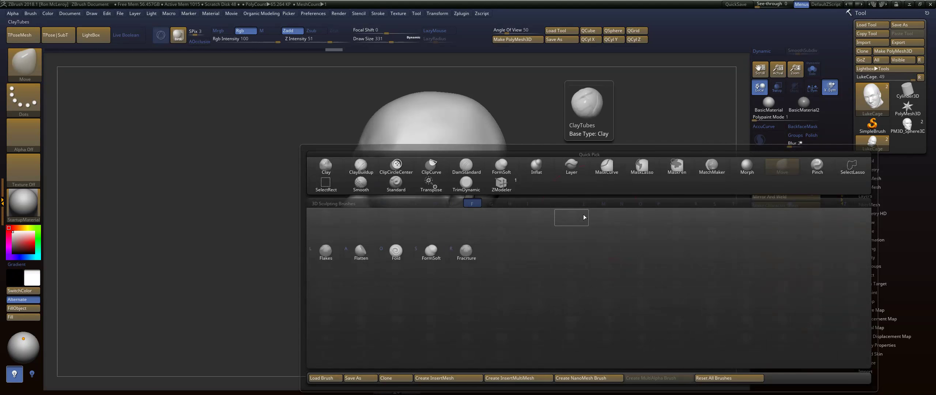
key("s")
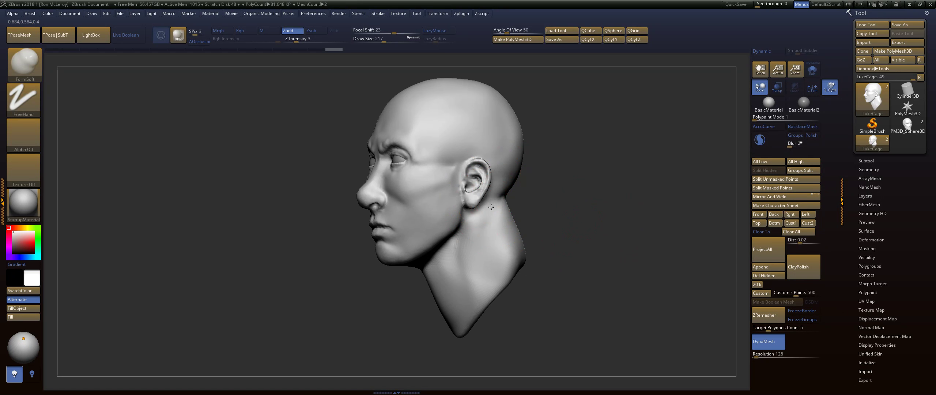
left_click_drag(491, 207, 493, 197)
left_click_drag(497, 189, 495, 243)
mouse_move(499, 223)
left_mouse_down()
mouse_move(475, 255)
mouse_move(493, 218)
mouse_move(482, 272)
left_mouse_up()
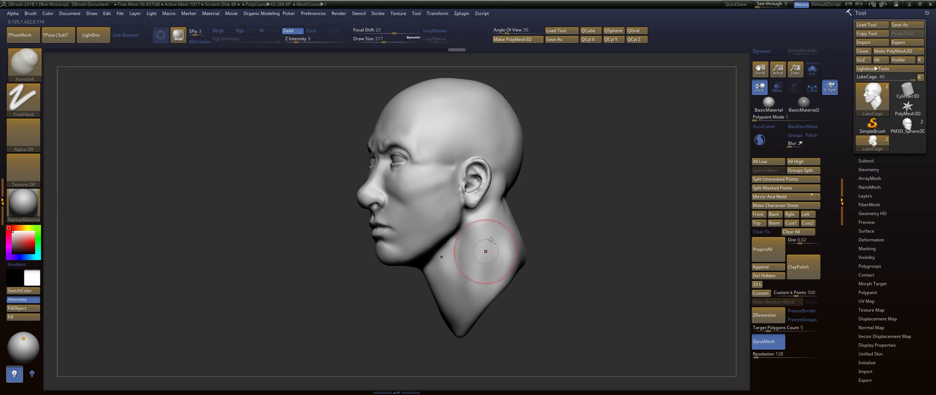
mouse_move(532, 191)
left_mouse_down("alt")
mouse_move(532, 217)
mouse_move(531, 196)
mouse_move(483, 202)
left_mouse_up("alt")
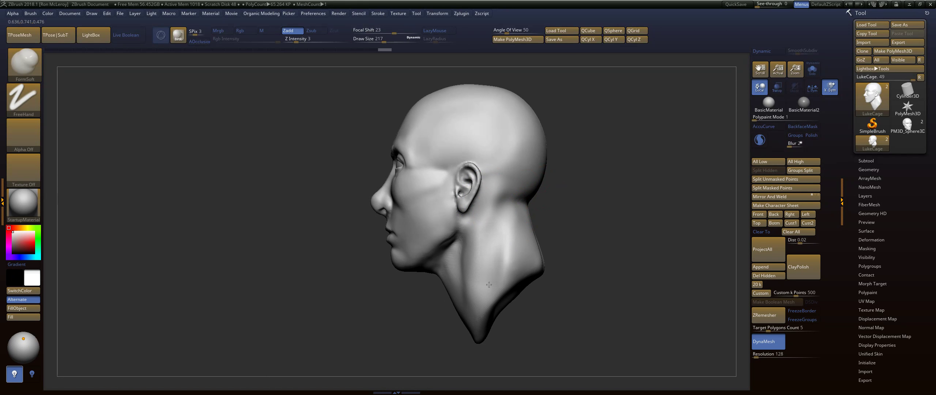
mouse_move(556, 189)
left_mouse_down()
mouse_move(616, 193)
mouse_move(587, 207)
mouse_move(515, 196)
left_mouse_up()
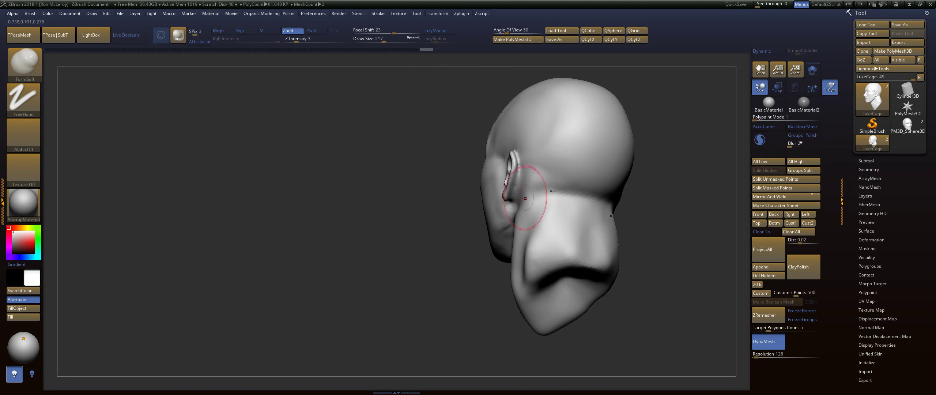
Enlarge the FormSoft draw size to 299, build up the neck behind the ear, and smooth the area.
key("s")
left_click_drag(680, 184, 690, 184)
key("s")
left_click_drag(527, 190, 526, 213)
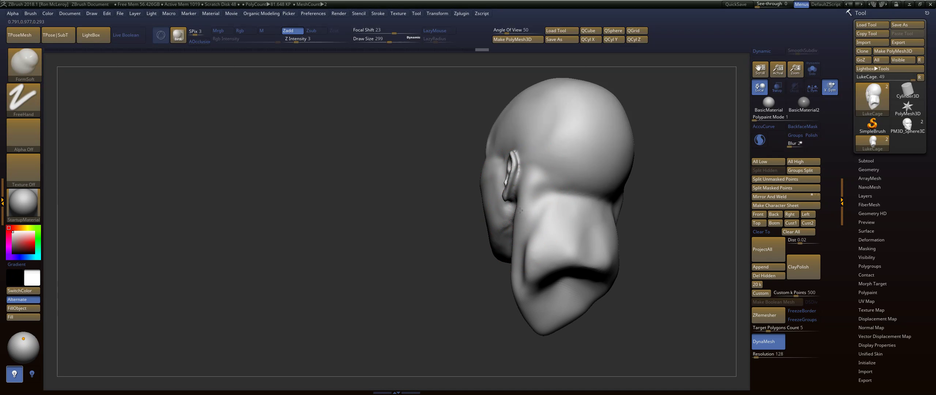
key("shift")
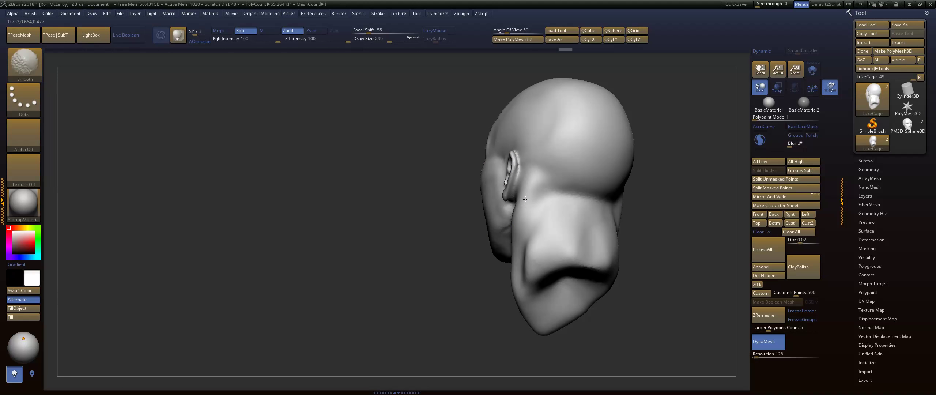
left_click_drag(515, 226, 513, 230, "shift")
Smooth the rear of the jaw below the ear and build up the side of the neck with FormSoft.
mouse_move(442, 227)
left_mouse_down()
mouse_move(494, 214)
mouse_move(479, 230)
left_mouse_up()
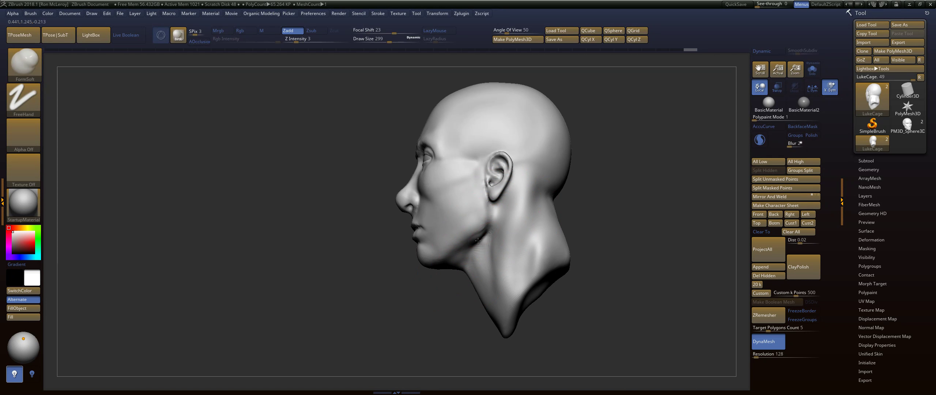
key("shift")
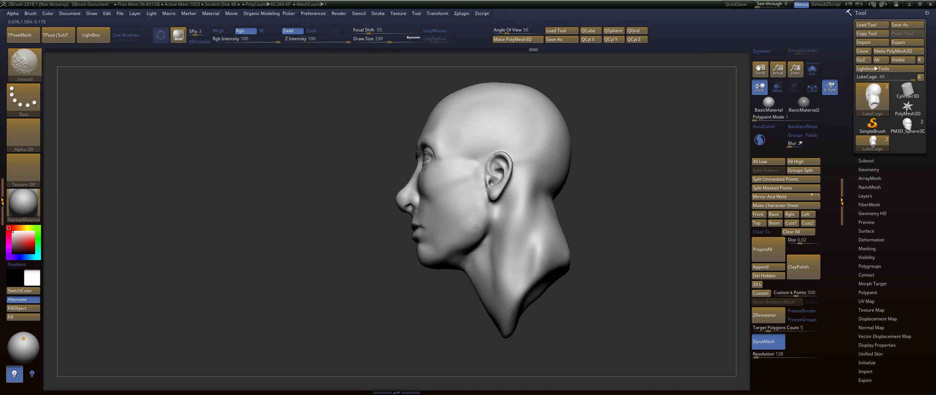
left_click_drag(478, 232, 483, 234, "shift")
left_click_drag(603, 190, 627, 189)
mouse_move(492, 211)
left_mouse_down()
mouse_move(486, 236)
mouse_move(507, 233)
mouse_move(512, 251)
left_mouse_up()
key("shift")
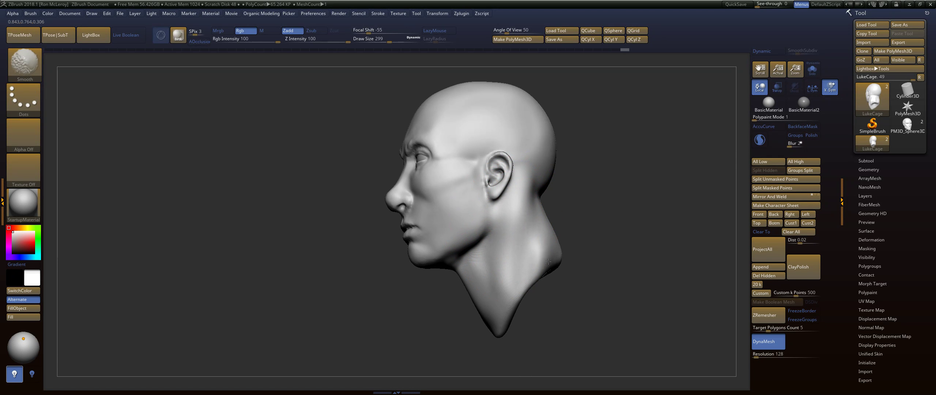
Widen the side of the neck beneath the jaw from the front with the Move brush at draw size 299.
mouse_move(610, 222)
right_mouse_down()
mouse_move(576, 242)
mouse_move(563, 215)
mouse_move(539, 204)
right_mouse_up()
key("d")
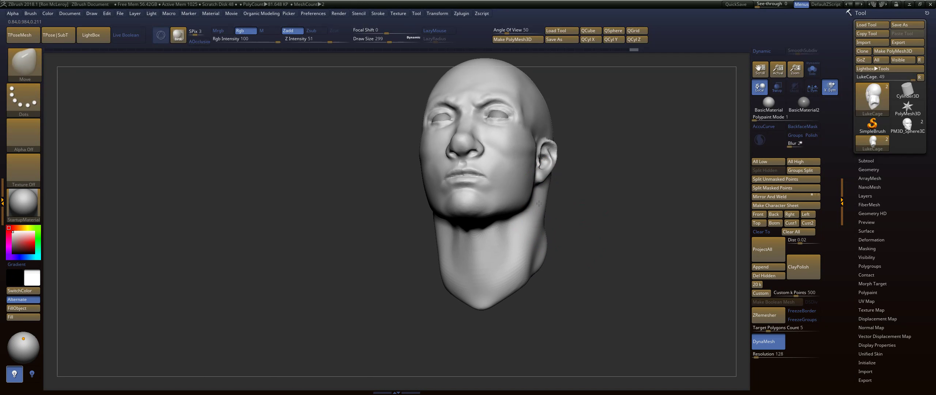
key("shift+d")
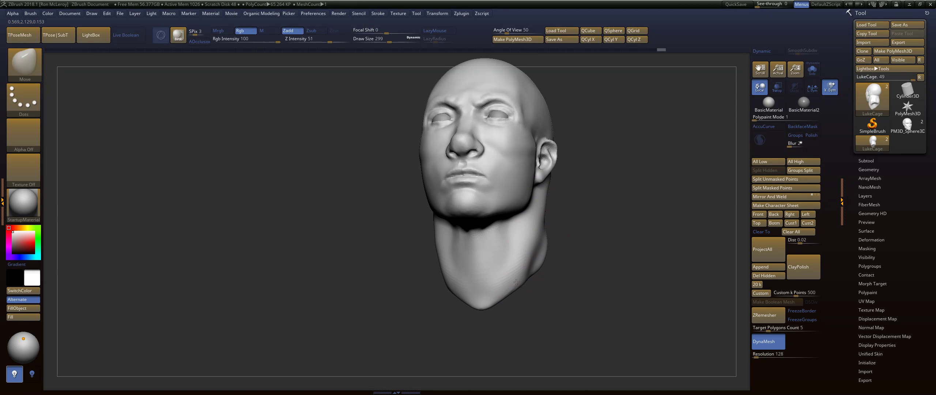
right_click_drag(526, 289, 558, 296)
Shape and smooth the throat under the chin with the FormSoft brush, and remesh the head with DynaMesh at resolution 128.
key("b")
key("f")
key("s")
mouse_move(482, 249)
left_mouse_down()
mouse_move(491, 287)
mouse_move(498, 292)
mouse_move(508, 274)
left_mouse_up()
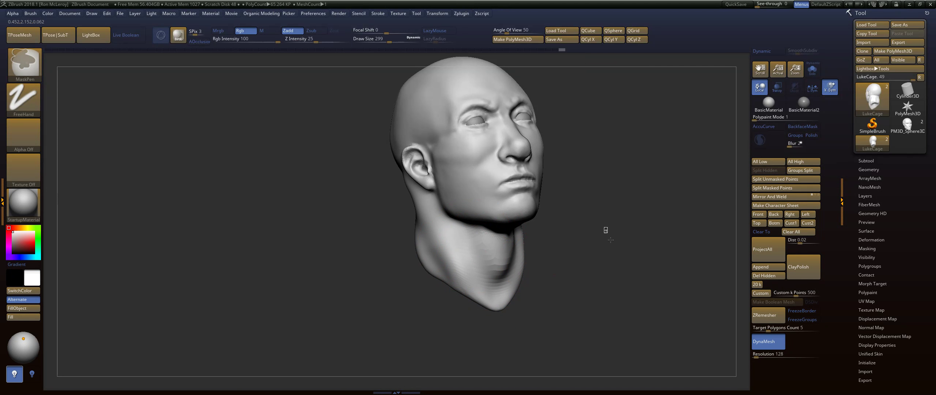
right_click_drag(589, 231, 594, 233)
left_click_drag(492, 277, 497, 254, "shift")
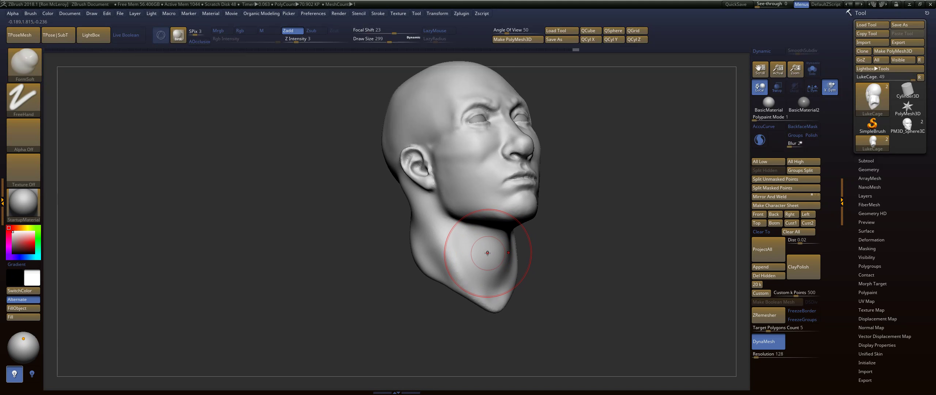
mouse_move(602, 230)
right_mouse_down()
mouse_move(621, 228)
mouse_move(616, 190)
mouse_move(601, 216)
right_mouse_up()
Reduce the FormSoft draw size to 197, work the transition below the jaw corner, and smooth it.
key("s")
left_click(475, 224)
left_click_drag(476, 223, 470, 221)
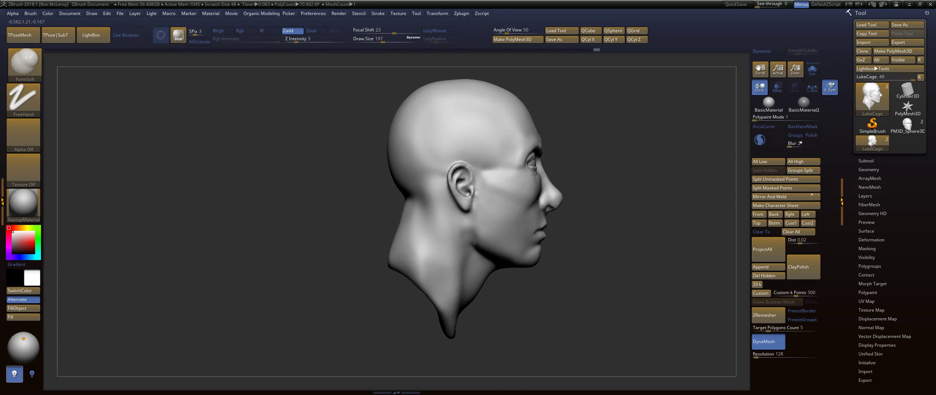
key("shift")
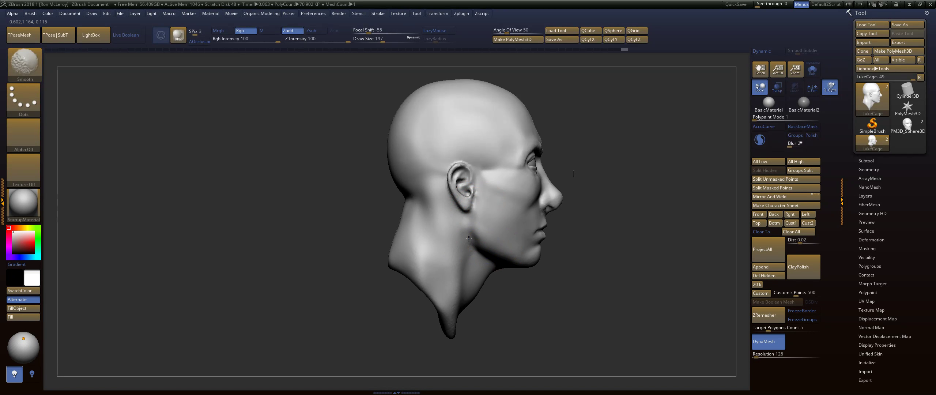
left_click_drag(467, 237, 473, 233, "shift")
Build up the side and back of the neck from behind with FormSoft at draw size 324, and smooth its rear base.
mouse_move(627, 212)
right_mouse_down()
mouse_move(610, 212)
mouse_move(624, 200)
mouse_move(561, 192)
mouse_move(633, 249)
mouse_move(600, 233)
right_mouse_up()
right_click_drag(601, 232, 580, 237)
mouse_move(567, 241)
left_mouse_down()
mouse_move(551, 182)
mouse_move(553, 209)
left_mouse_up()
key("shift")
mouse_move(544, 238)
left_mouse_down()
mouse_move(572, 205)
mouse_move(544, 273)
left_mouse_up()
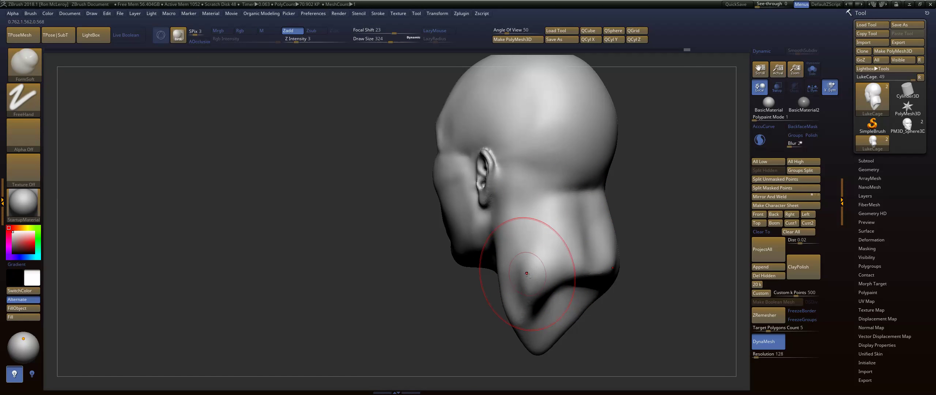
key("shift")
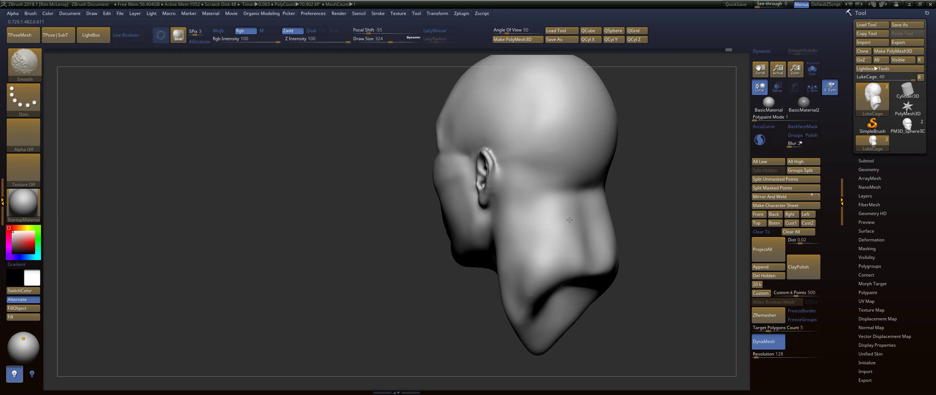
left_click_drag(588, 256, 594, 262, "shift")
Draw a line from the ear along the cheekbone and up the temple with the DamStandard brush at draw size 140.
left_click_drag(638, 221, 679, 207)
left_click_drag(640, 186, 680, 224, "alt")
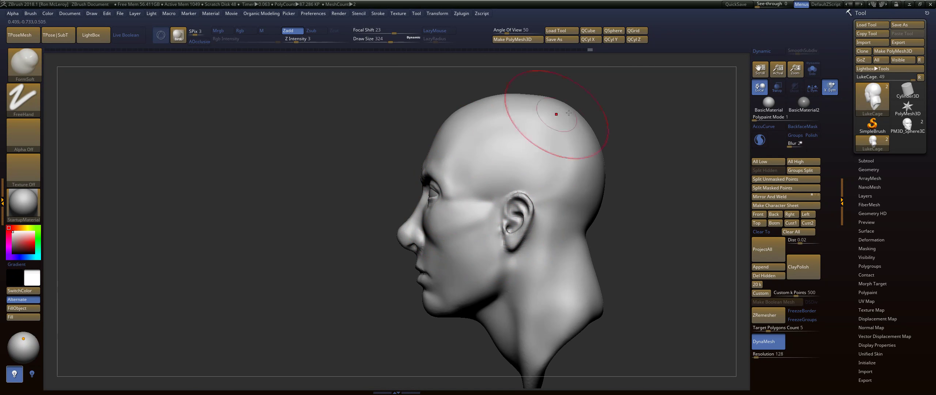
mouse_move(617, 181)
left_mouse_down()
mouse_move(659, 191)
mouse_move(639, 194)
left_mouse_up()
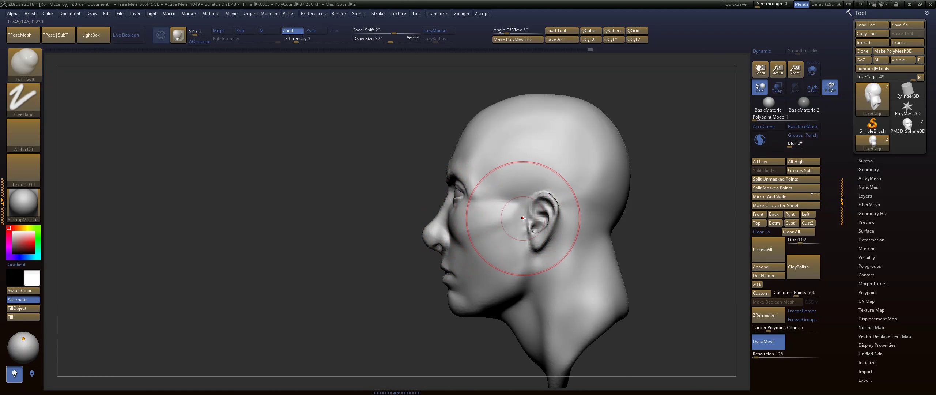
key("b")
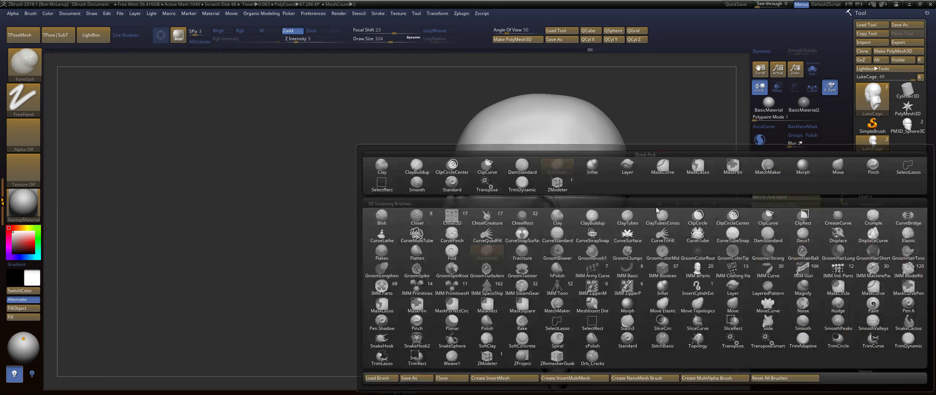
key("d")
key("s")
left_click_drag(655, 208, 704, 205)
left_click_drag(491, 256, 365, 267, "alt")
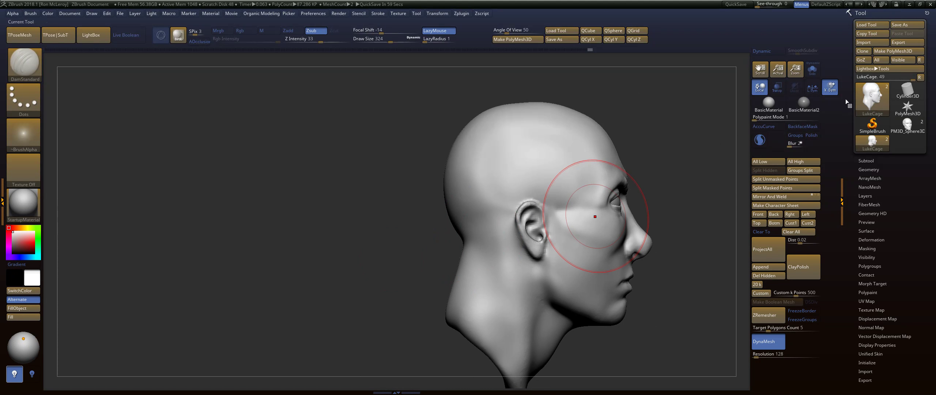
left_click_drag(268, 244, 262, 250)
mouse_move(668, 170)
left_mouse_down("alt")
mouse_move(623, 172)
mouse_move(678, 170)
mouse_move(640, 170)
left_mouse_up("alt")
key("s")
left_click_drag(491, 223, 472, 224)
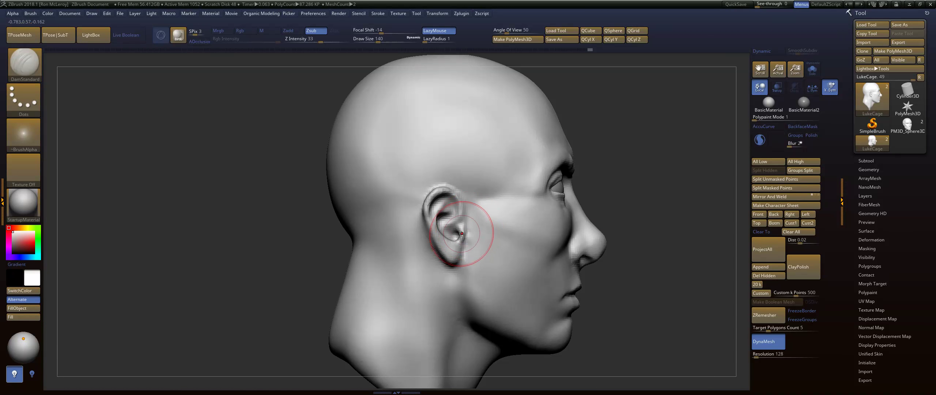
key("ctrl+z")
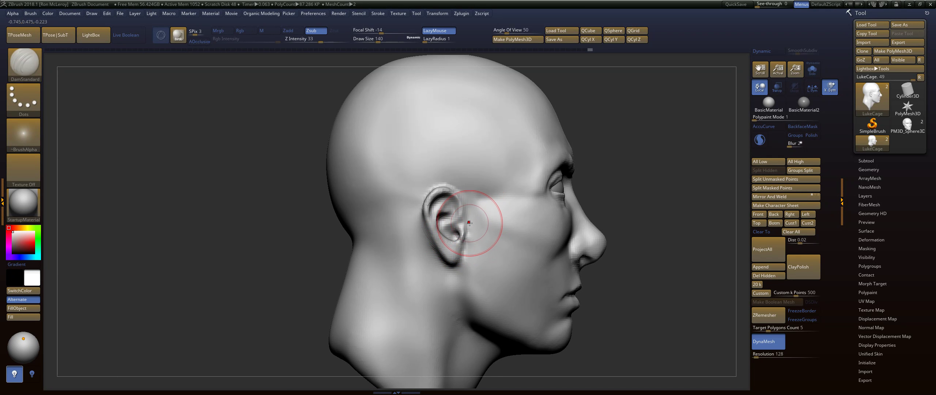
mouse_move(480, 223)
left_mouse_down()
mouse_move(526, 210)
mouse_move(540, 170)
mouse_move(528, 129)
left_mouse_up()
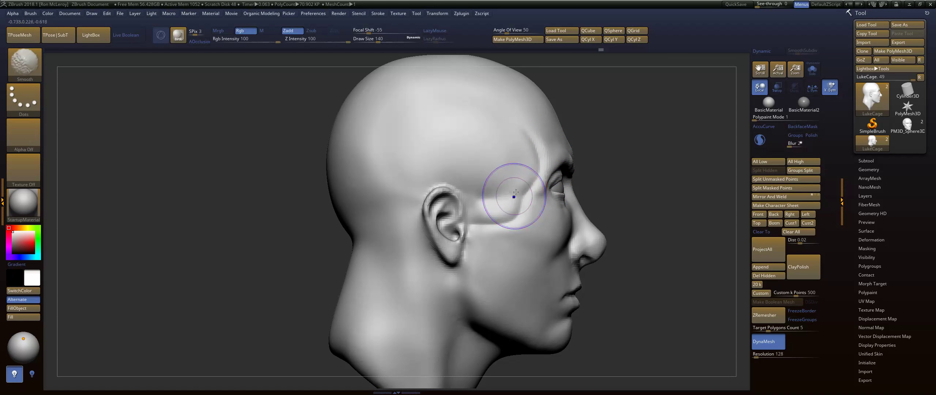
Soften the temple and cheekbone line with FormSoft at draw size 140, and hollow the cheek beneath the cheekbone.
key("b")
key("f")
key("s")
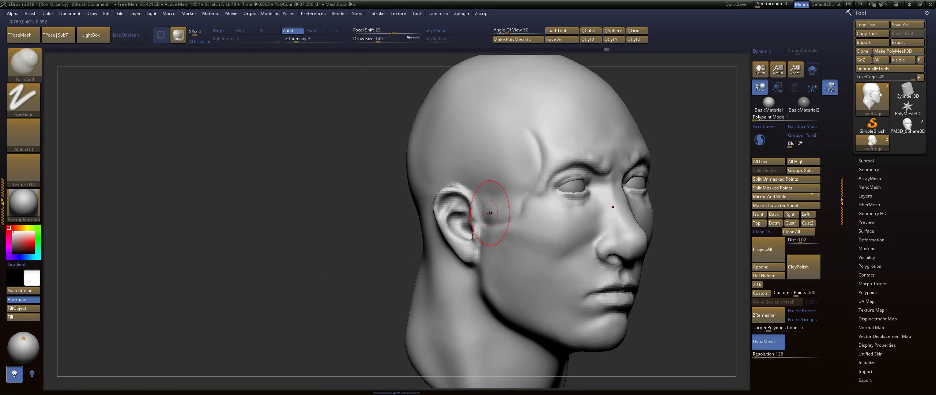
key("shift")
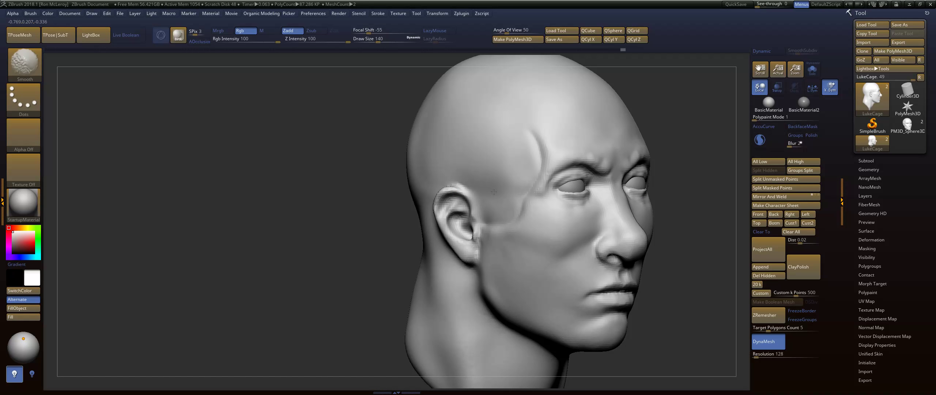
mouse_move(658, 181)
left_mouse_down()
mouse_move(688, 179)
mouse_move(649, 173)
left_mouse_up()
left_click_drag(433, 245, 498, 269, "alt")
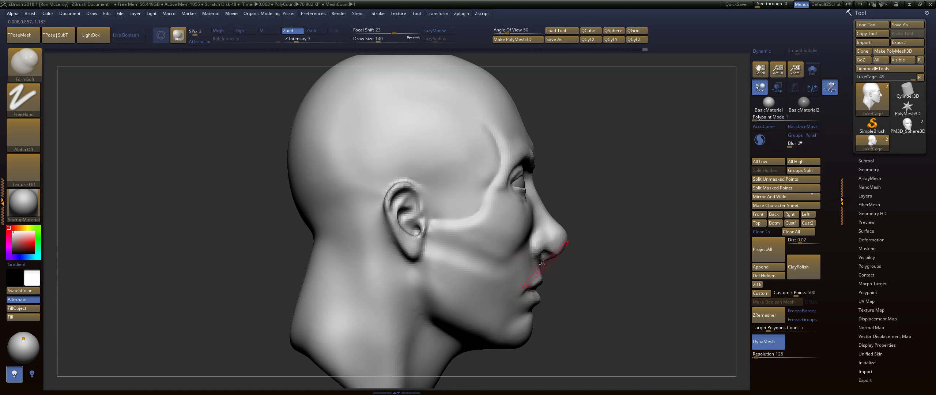
Carve the area beneath the outer eye corner with FormSoft and enlarge the draw size to 268.
right_click_drag(604, 263, 492, 209)
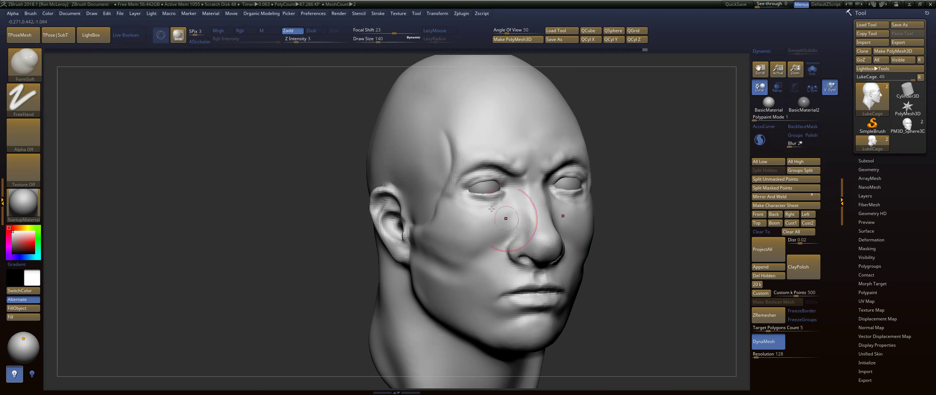
left_click_drag(464, 200, 492, 213, "alt")
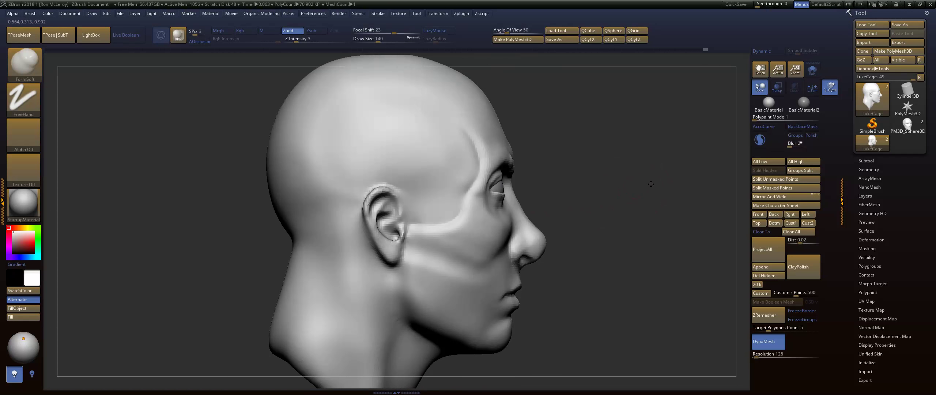
mouse_move(637, 183)
right_mouse_down()
mouse_move(480, 224)
mouse_move(595, 176)
right_mouse_up()
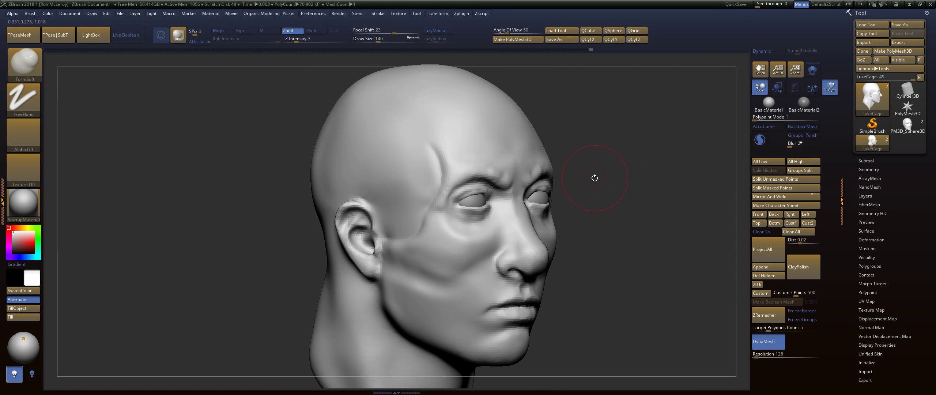
key("s")
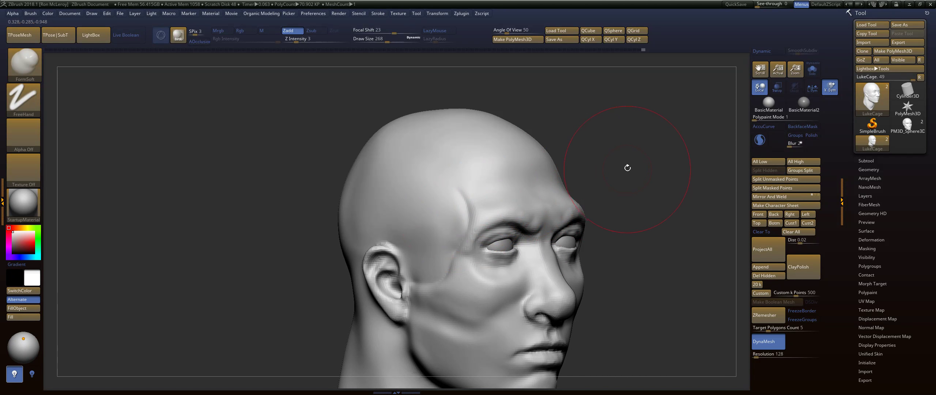
Smooth the side of the forehead down to the temple with the Smooth brush at draw size 318.
right_click_drag(627, 167, 648, 211)
key("s")
left_click_drag(504, 190, 508, 191)
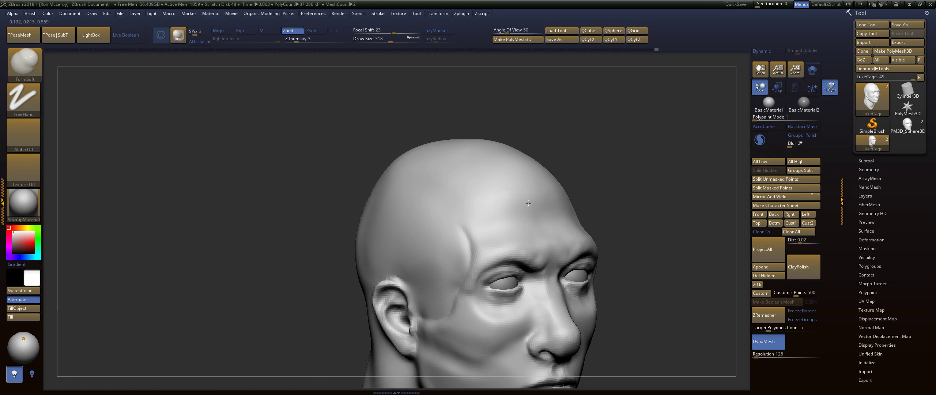
key("shift")
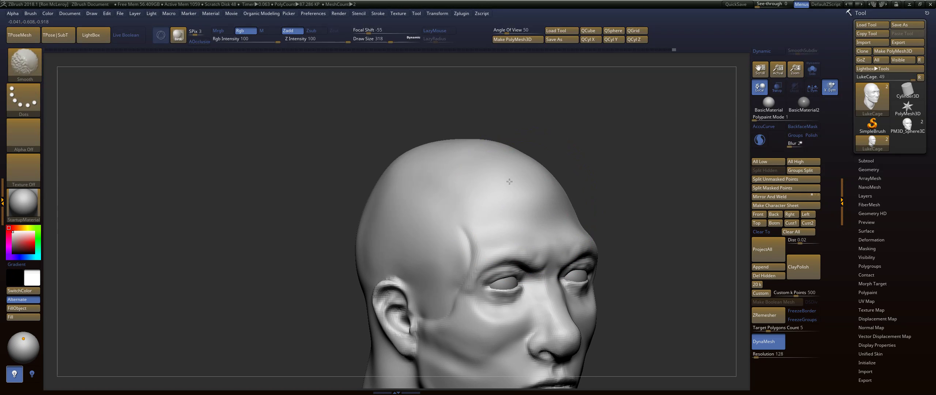
left_click_drag(509, 181, 475, 219, "shift")
left_click_drag(476, 218, 431, 247, "shift")
Try to reshape the underside of the jaw and upper neck with FormSoft at draw size 318.
mouse_move(608, 168)
left_mouse_down()
mouse_move(569, 166)
mouse_move(595, 200)
mouse_move(606, 172)
mouse_move(614, 184)
mouse_move(589, 208)
mouse_move(595, 199)
mouse_move(583, 185)
left_mouse_up()
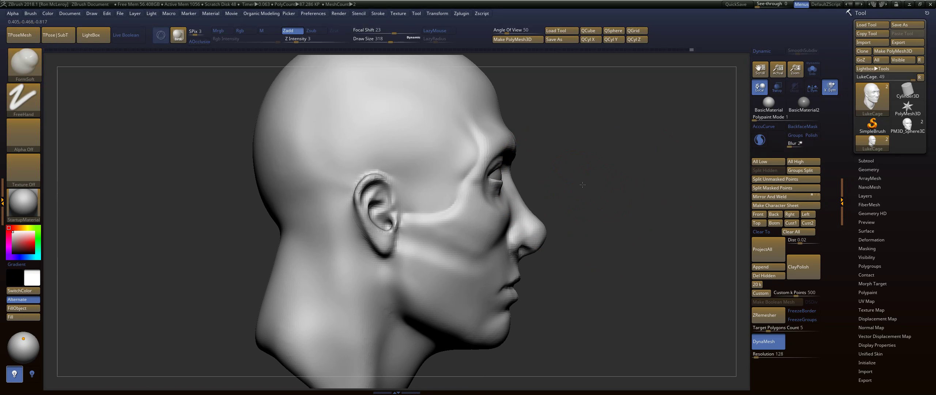
left_click_drag(644, 261, 547, 225)
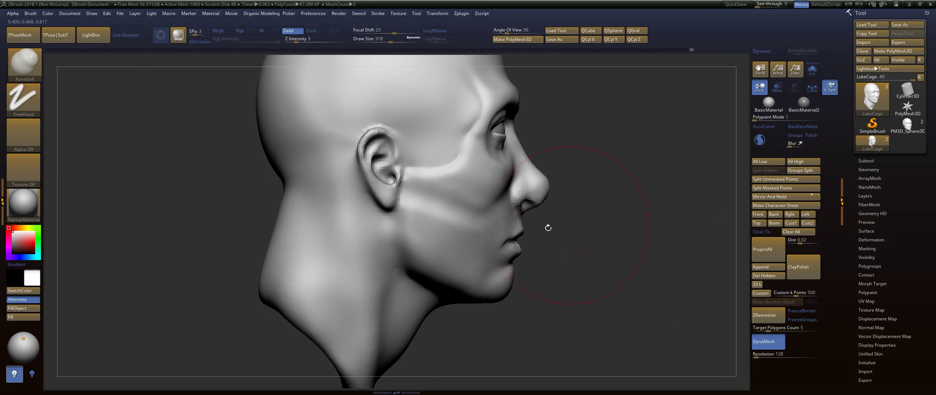
left_click_drag(576, 292, 493, 303)
mouse_move(419, 267)
left_mouse_down()
mouse_move(488, 311)
mouse_move(470, 301)
mouse_move(505, 307)
left_mouse_up()
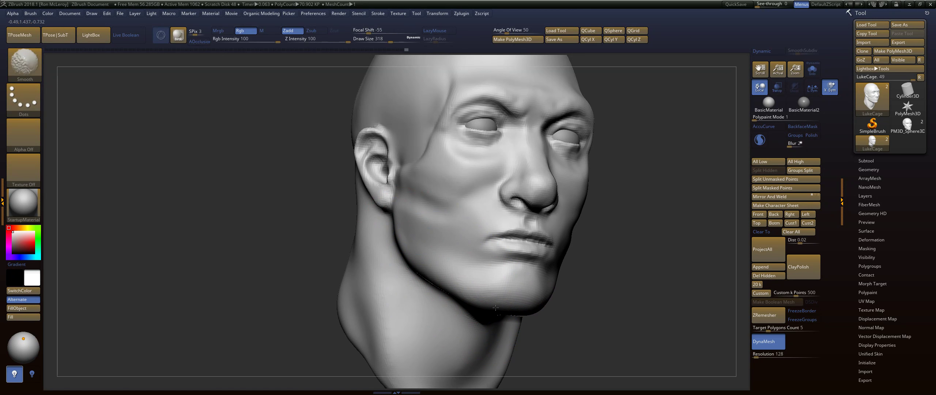
left_click_drag(653, 284, 639, 293, "shift")
key("ctrl+z")
key("ctrl+z")
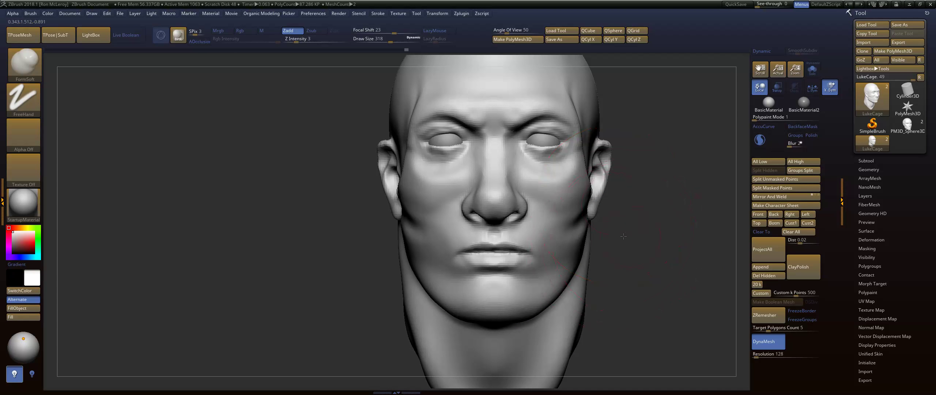
Fill out and smooth the lower cheek with FormSoft at draw size 187, and soften the temple line beside the eye.
left_click_drag(623, 236, 564, 234)
key("s")
left_click_drag(676, 224, 621, 228)
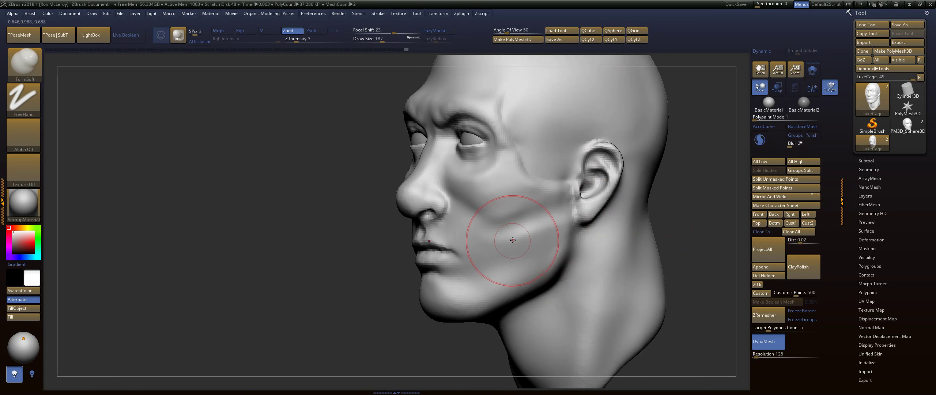
mouse_move(555, 222)
left_mouse_down()
mouse_move(504, 233)
mouse_move(476, 213)
mouse_move(498, 255)
left_mouse_up()
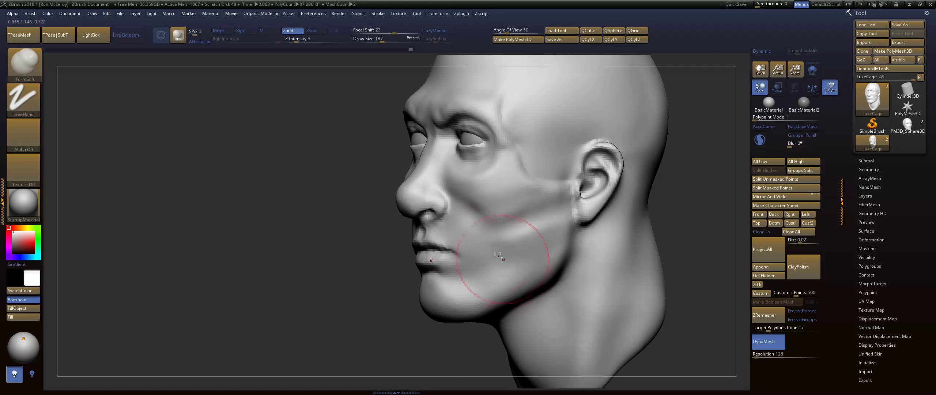
key("ctrl+shift+z")
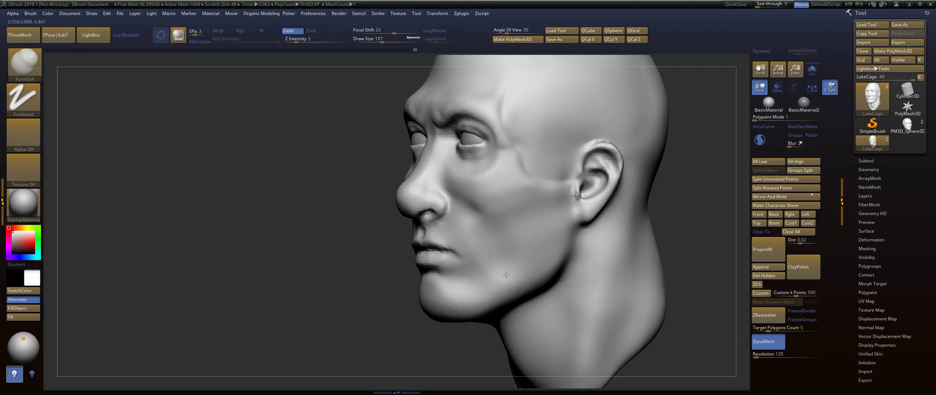
key("shift")
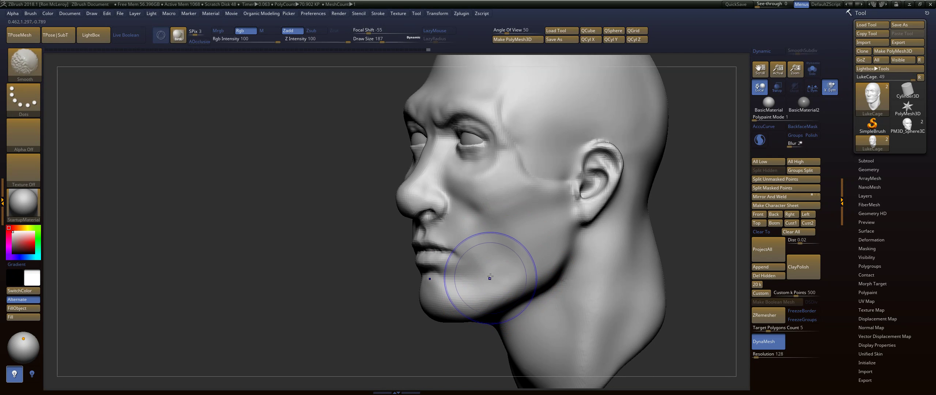
mouse_move(567, 233)
right_mouse_down()
mouse_move(617, 201)
mouse_move(569, 182)
mouse_move(453, 222)
right_mouse_up()
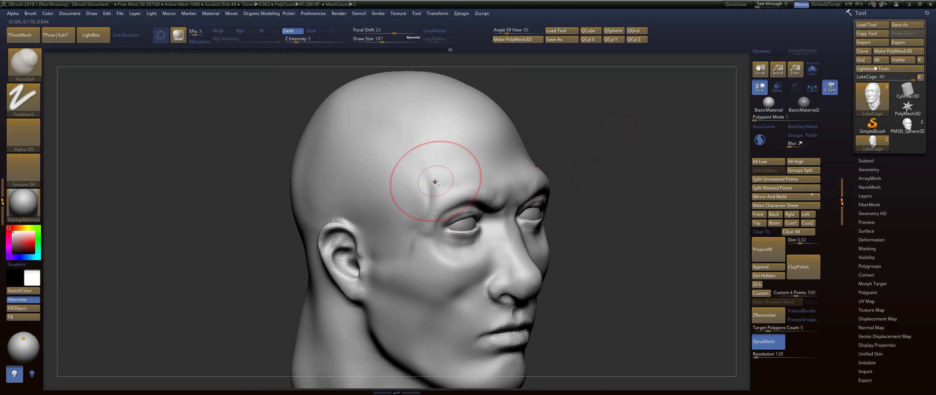
key("shift")
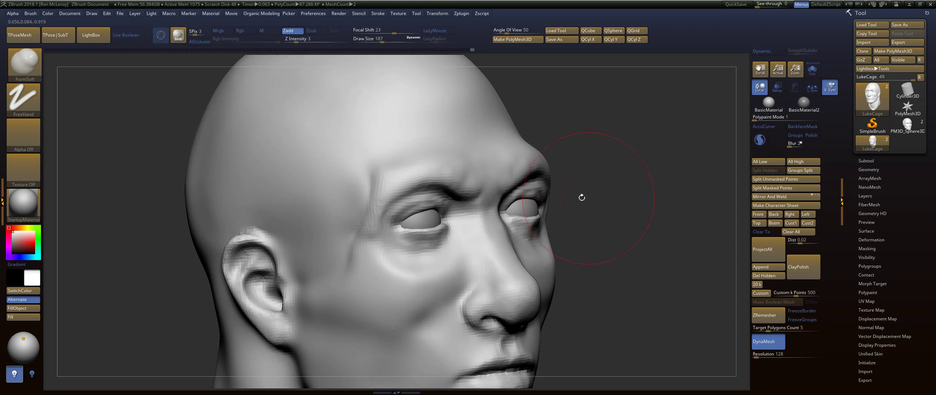
Shape the cheek beside the nose with FormSoft at draw sizes 87 and 112, and smooth its transition beneath the eye.
key("s")
mouse_move(615, 209)
left_mouse_down("alt")
mouse_move(620, 159)
mouse_move(655, 161)
left_mouse_up("alt")
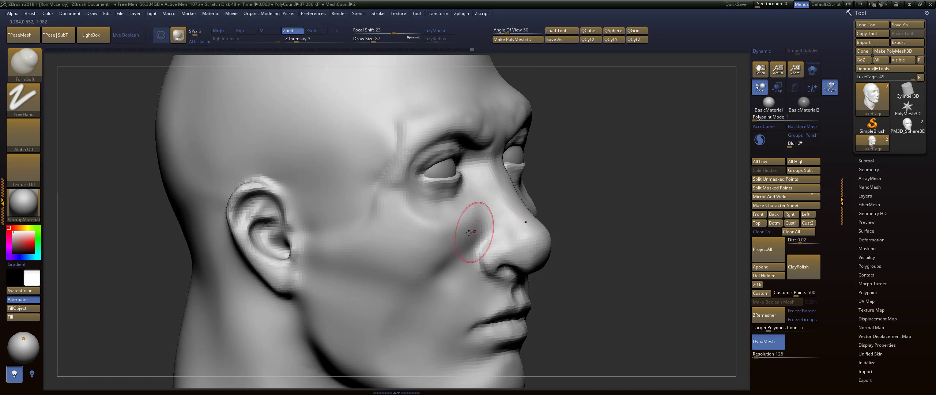
key("s")
left_click_drag(464, 209, 465, 210)
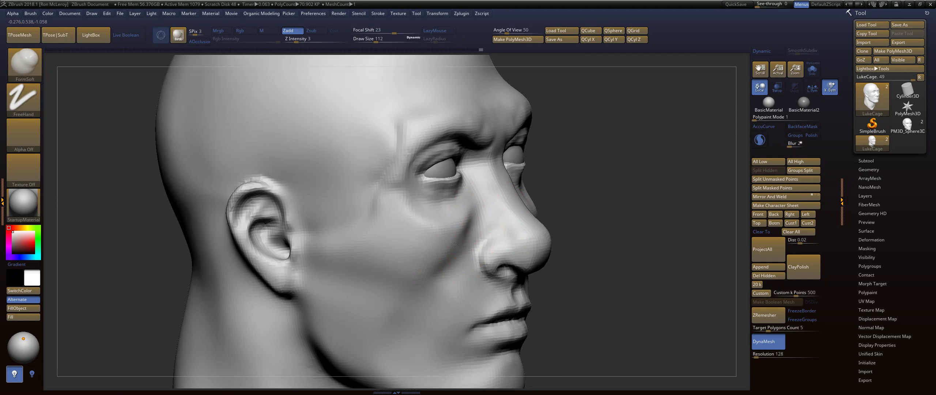
key("shift")
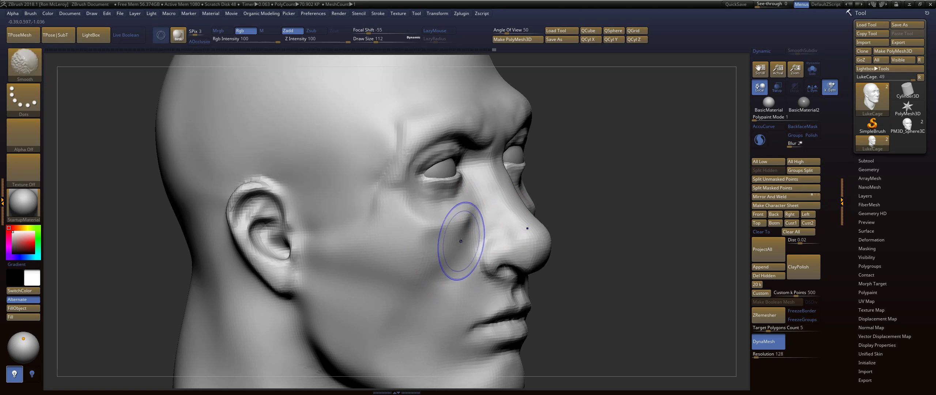
mouse_move(456, 249)
left_mouse_down("shift")
mouse_move(464, 234)
mouse_move(472, 239)
mouse_move(448, 234)
left_mouse_up("shift")
key("shift")
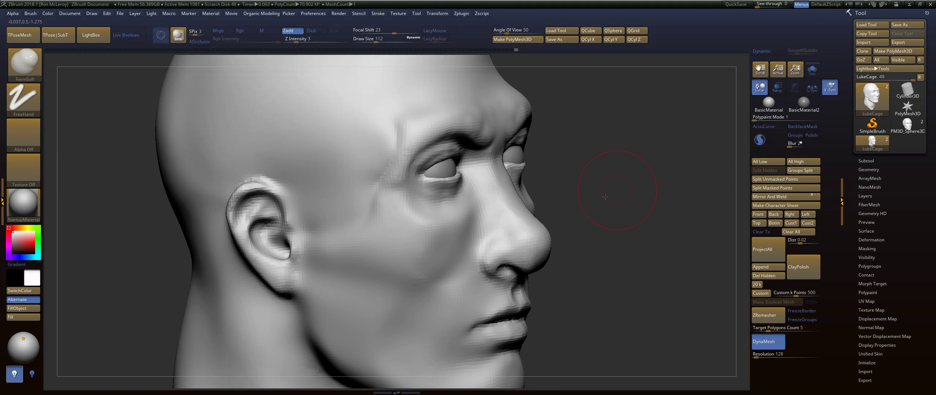
Smooth the cheekbone from above at draw size 112, and even out the surrounding cheek at draw size 268.
mouse_move(607, 182)
left_mouse_down()
mouse_move(595, 285)
mouse_move(629, 282)
left_mouse_up()
key("shift")
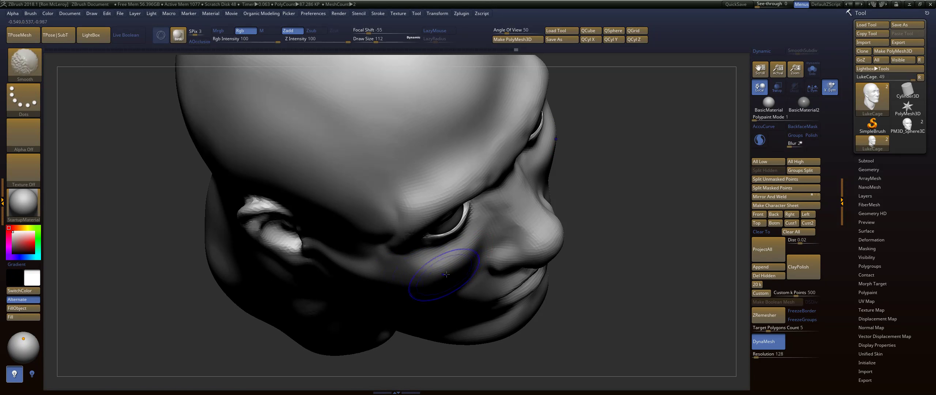
left_click_drag(416, 277, 426, 272, "shift")
left_click_drag(616, 214, 640, 196)
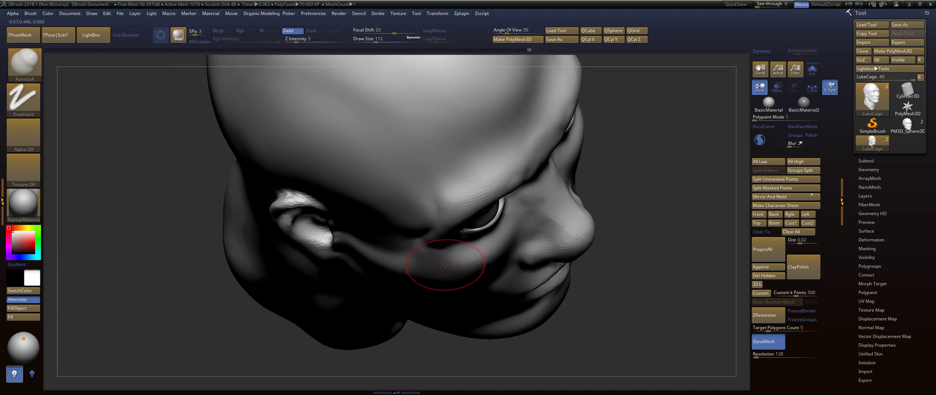
key("s")
left_click_drag(444, 266, 434, 267)
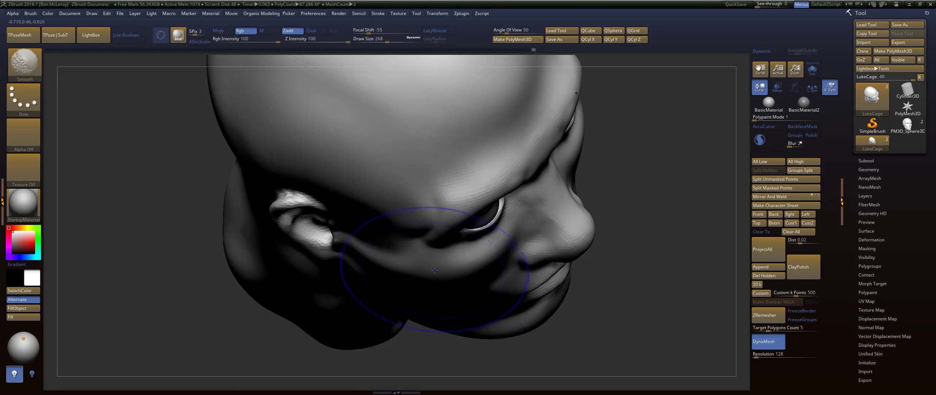
Refine the nostril wing and the area around the nose with FormSoft at draw sizes 145 and 120.
mouse_move(610, 219)
left_mouse_down()
mouse_move(619, 166)
mouse_move(575, 190)
left_mouse_up()
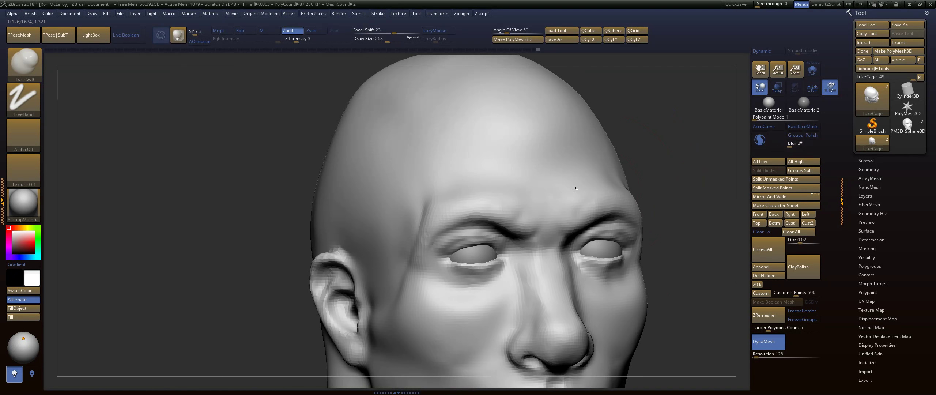
left_click_drag(671, 179, 585, 144, "alt")
left_click_drag(618, 172, 571, 180, "shift")
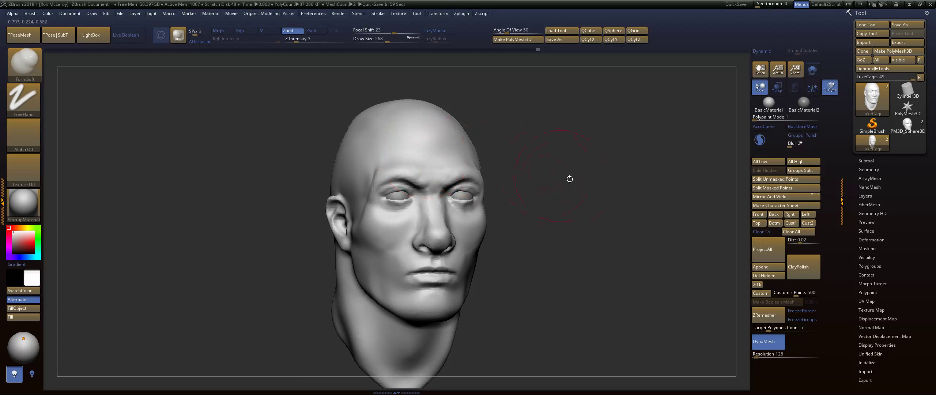
mouse_move(545, 223)
left_mouse_down()
mouse_move(565, 199)
mouse_move(600, 227)
left_mouse_up()
key("s")
mouse_move(470, 213)
left_mouse_down()
mouse_move(461, 213)
mouse_move(470, 231)
left_mouse_up()
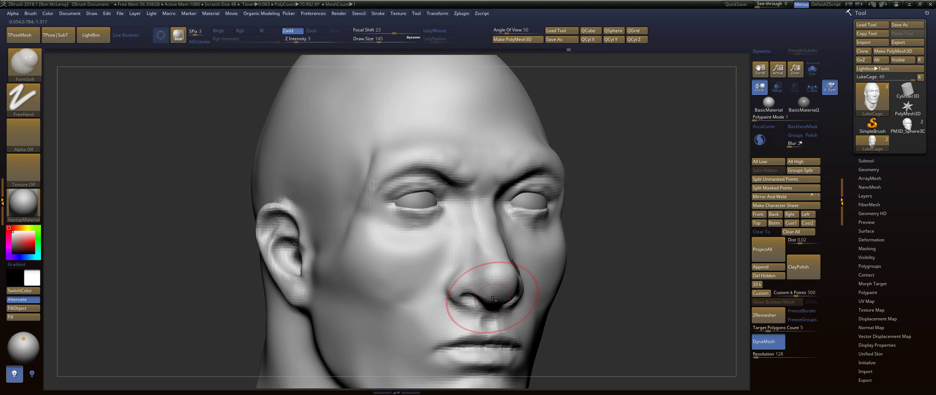
left_click_drag(589, 256, 623, 255)
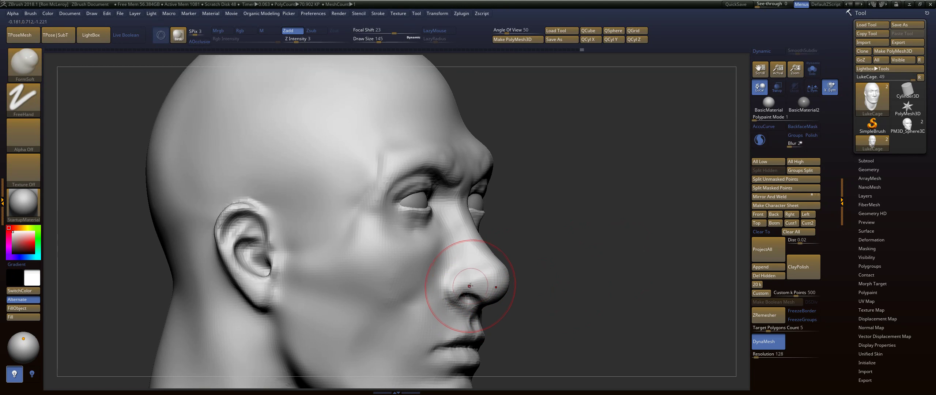
key("s")
left_click_drag(470, 286, 458, 288)
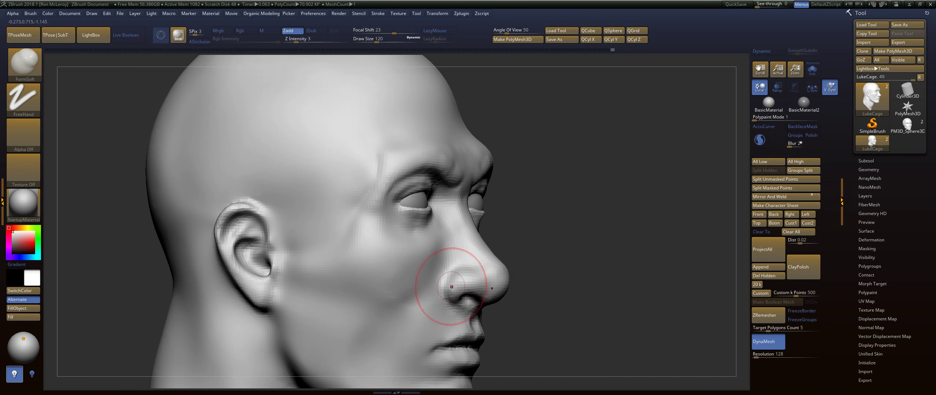
Refine the mouth corner and lips with FormSoft, starting at draw size 120 and using a smaller brush for the lips.
mouse_move(451, 308)
right_mouse_down()
mouse_move(598, 246)
mouse_move(610, 226)
mouse_move(472, 255)
right_mouse_up()
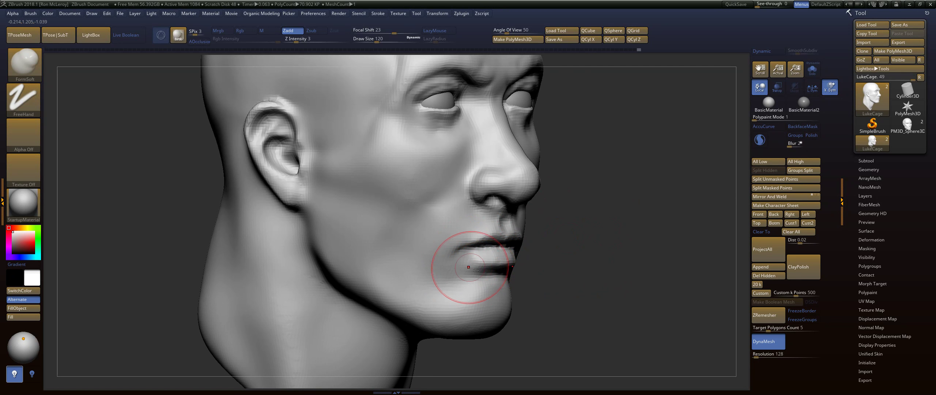
right_click_drag(476, 270, 512, 267)
right_click_drag(497, 235, 612, 194)
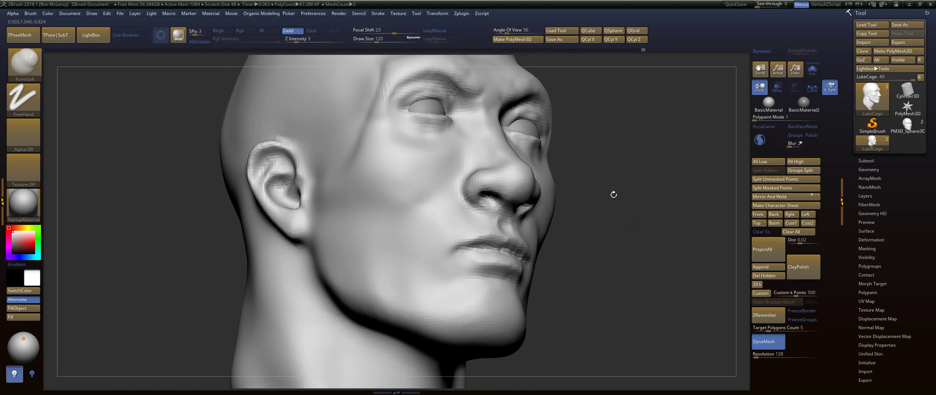
key("s")
left_click_drag(508, 247, 504, 247)
Soften and smooth the cheek beside the nose and mouth at draw size 163.
right_click_drag(596, 217, 547, 219)
mouse_move(611, 203)
right_mouse_down("alt")
mouse_move(608, 224)
mouse_move(581, 229)
mouse_move(594, 266)
mouse_move(606, 240)
mouse_move(587, 224)
mouse_move(618, 240)
right_mouse_up("alt")
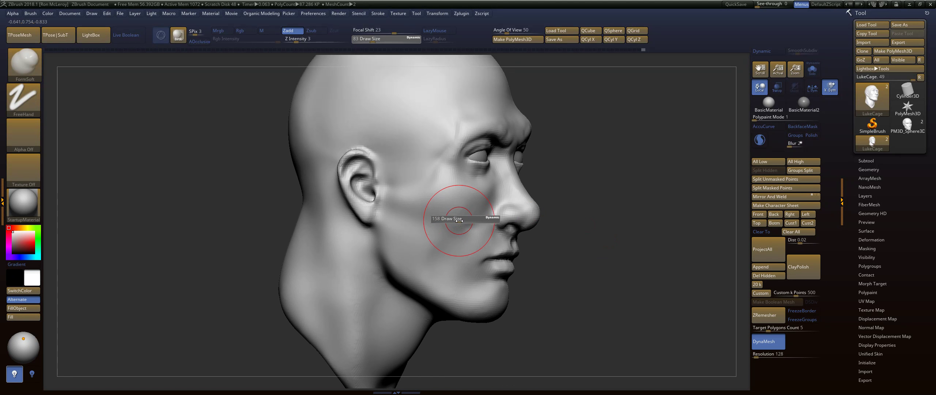
key("shift")
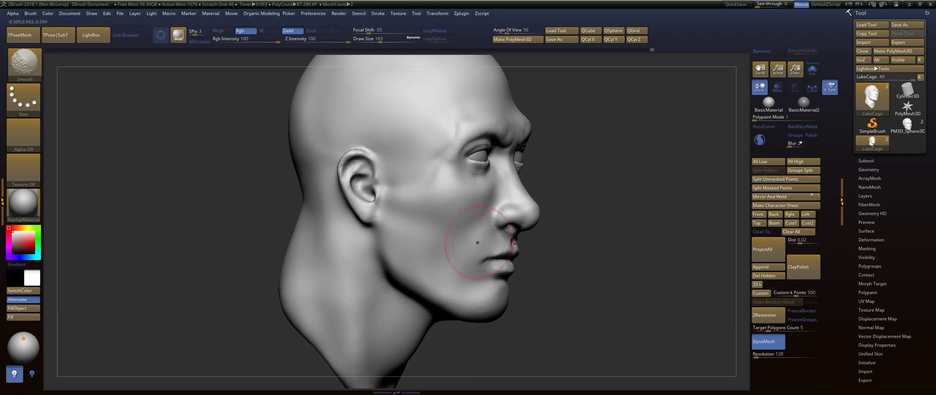
Build up the cheekbone in front of the ear with FormSoft at draw size 163 in side view, and smooth it.
right_click_drag(502, 234, 443, 266)
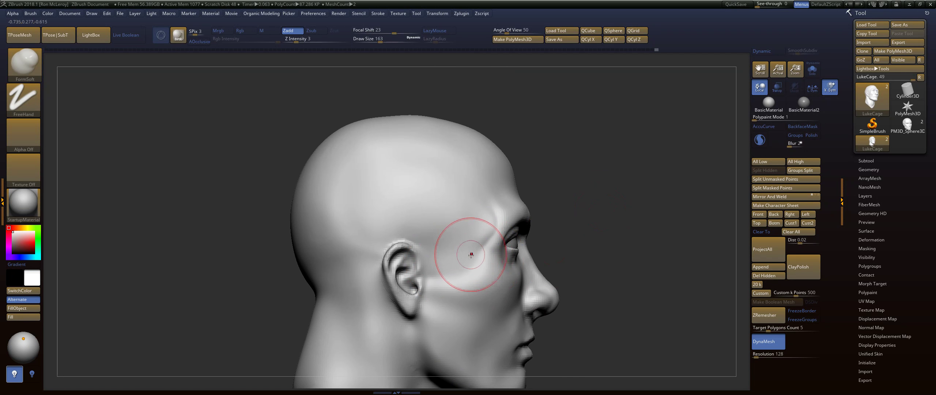
right_click_drag(593, 227, 594, 242, "alt")
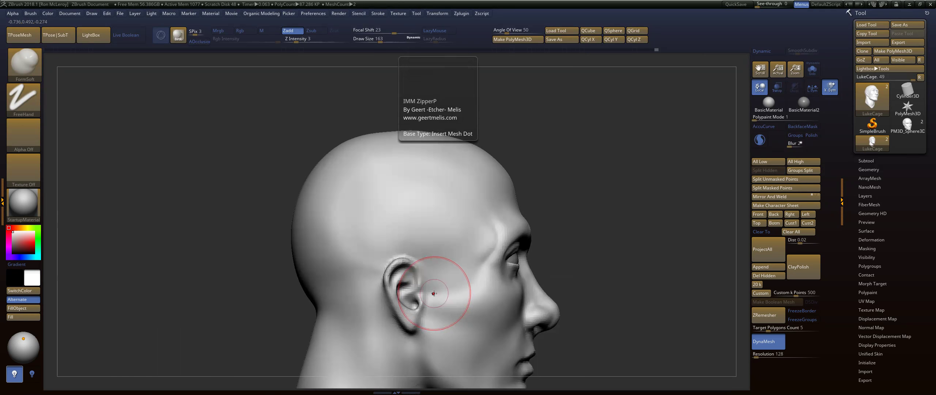
left_click_drag(439, 293, 433, 293)
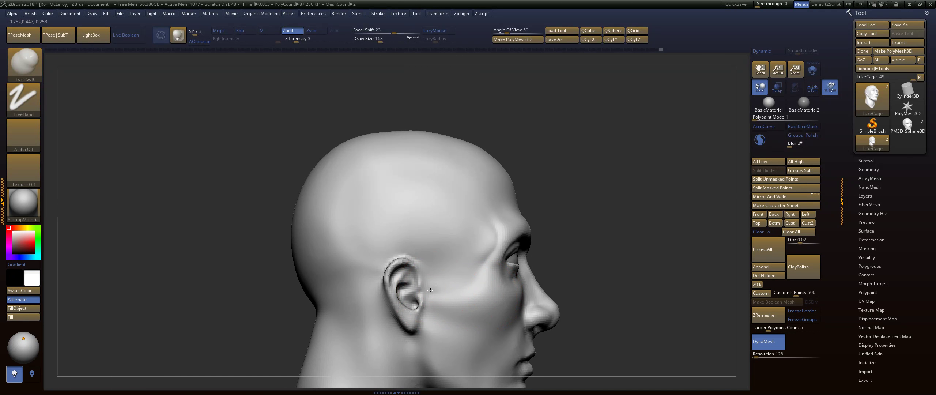
key("shift")
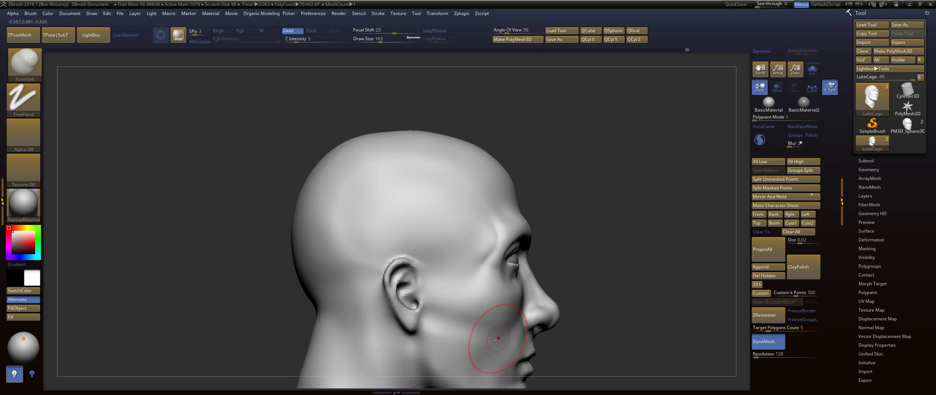
Smooth the front of the cheek beneath the cheekbone with the Smooth brush at draw size 163.
left_click_drag(588, 243, 514, 241)
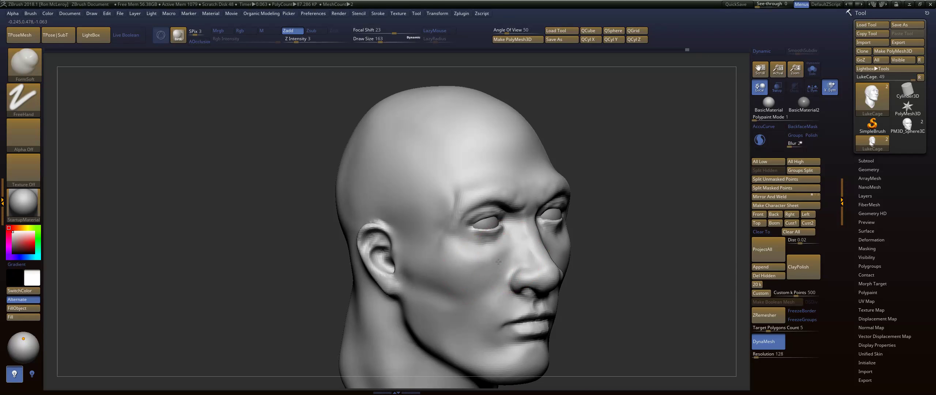
key("shift")
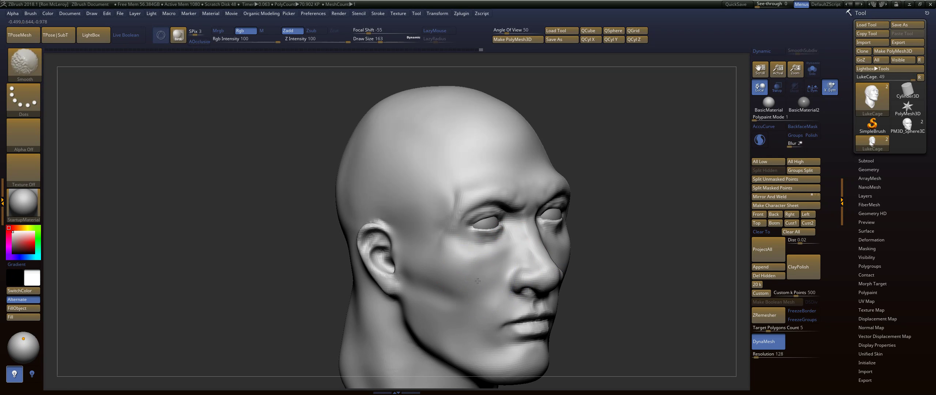
left_click_drag(478, 281, 493, 265, "shift")
mouse_move(634, 183)
left_mouse_down("alt")
mouse_move(623, 209)
mouse_move(582, 215)
left_mouse_up("alt")
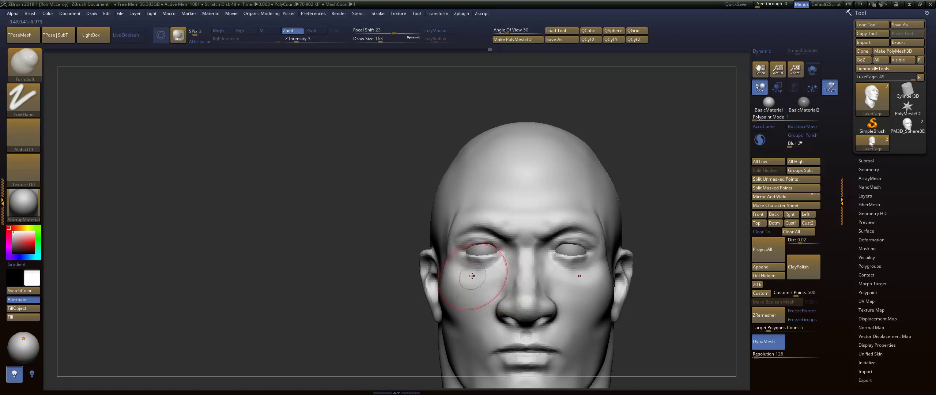
Soften the upper cheek beneath the eye with FormSoft, and smooth the area below the lower eyelid at draw size 65.
left_click_drag(479, 277, 502, 270)
left_click_drag(639, 212, 698, 208)
mouse_move(658, 204)
left_mouse_down("alt")
mouse_move(656, 237)
mouse_move(633, 204)
mouse_move(617, 205)
left_mouse_up("alt")
key("s")
left_click_drag(525, 218, 510, 220)
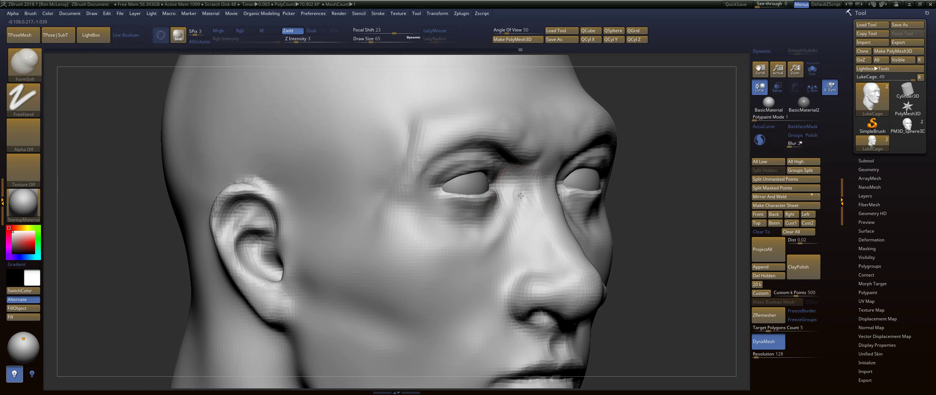
mouse_move(498, 232)
right_mouse_down()
mouse_move(413, 234)
mouse_move(479, 238)
mouse_move(468, 236)
right_mouse_up()
left_click_drag(484, 231, 485, 247, "shift")
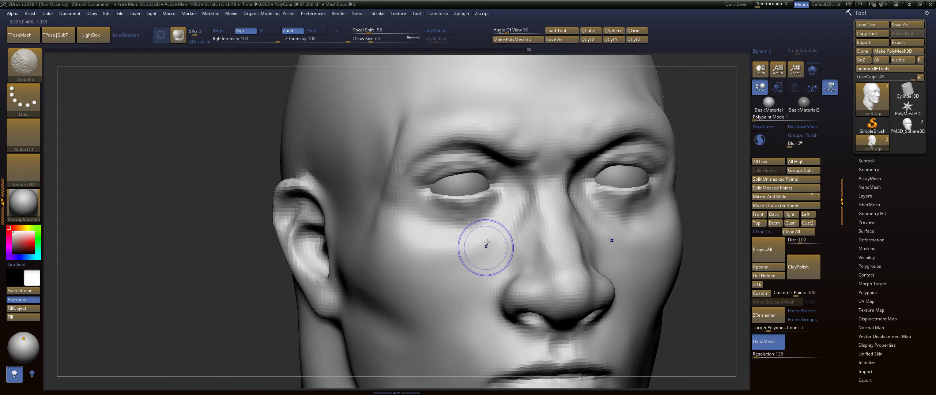
Carve the lower eyelid crease from the outer to the inner eye corner with DamStandard at draw size 65, and smooth beneath it.
key("b")
key("d")
key("s")
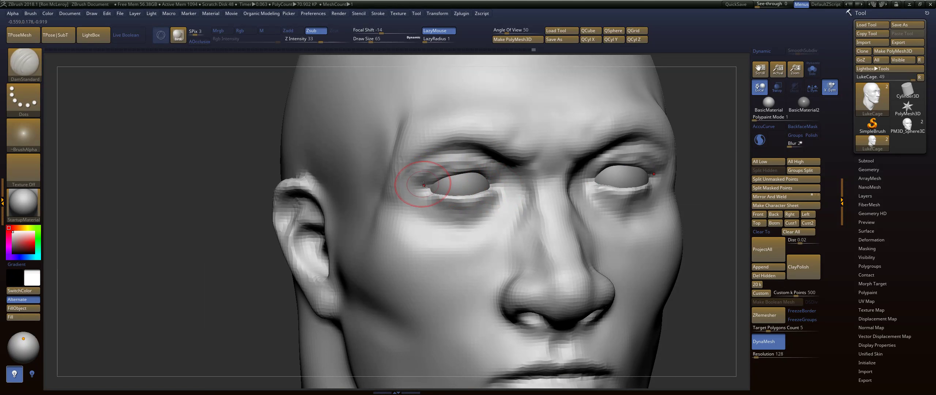
mouse_move(418, 185)
left_mouse_down()
mouse_move(460, 173)
mouse_move(508, 187)
left_mouse_up()
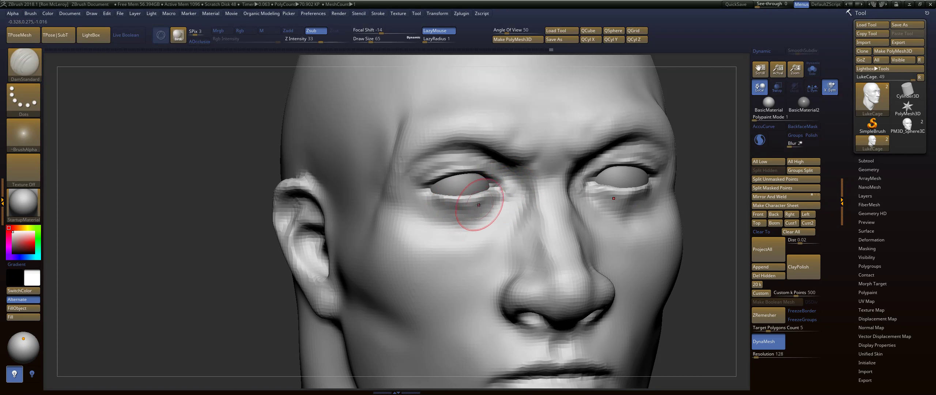
key("shift")
mouse_move(437, 209)
left_mouse_down("shift")
mouse_move(489, 205)
mouse_move(457, 208)
left_mouse_up("shift")
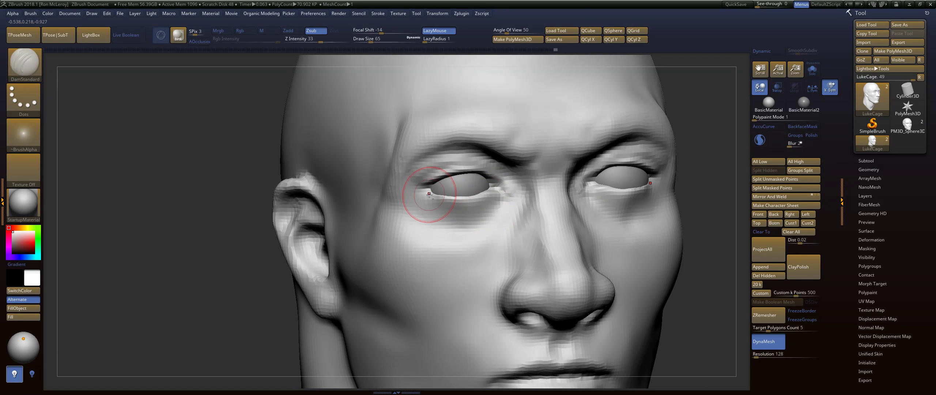
mouse_move(420, 190)
left_mouse_down()
mouse_move(457, 201)
mouse_move(505, 190)
left_mouse_up()
mouse_move(476, 213)
left_mouse_down("shift")
mouse_move(465, 217)
mouse_move(492, 208)
mouse_move(429, 208)
mouse_move(409, 197)
left_mouse_up("shift")
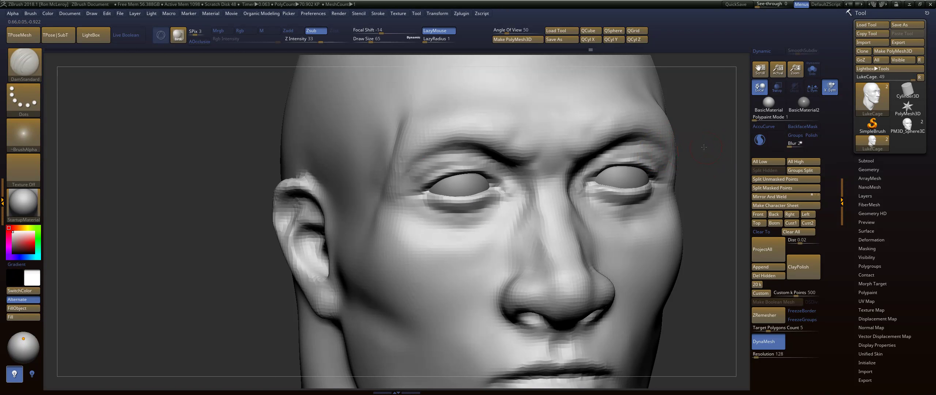
Carve the upper eyelid crease with DamStandard and define the fold running from the inner eye corner under the eye.
left_click_drag(704, 147, 562, 154)
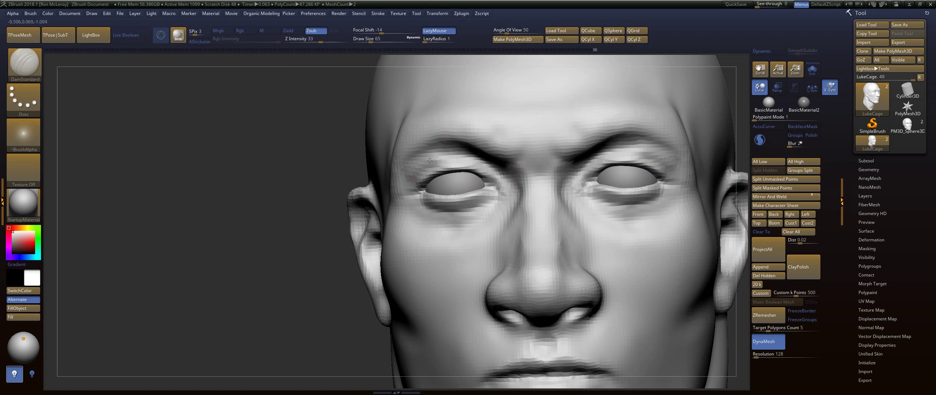
left_click_drag(451, 157, 415, 181)
left_click_drag(464, 160, 487, 164)
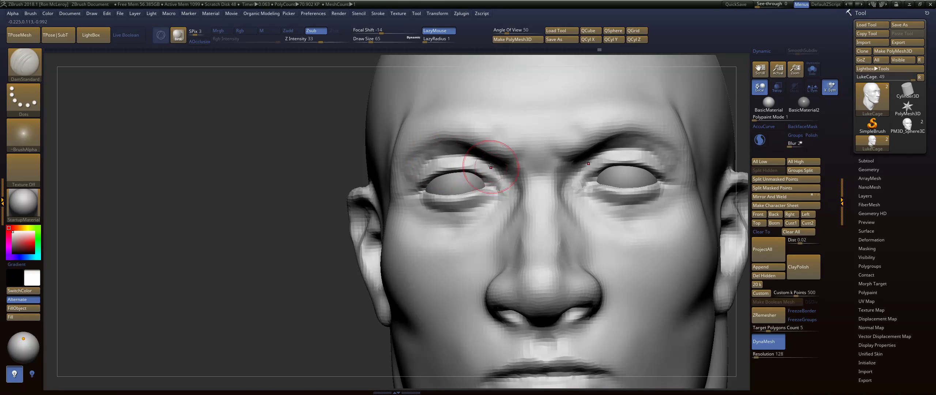
left_click_drag(418, 168, 483, 158)
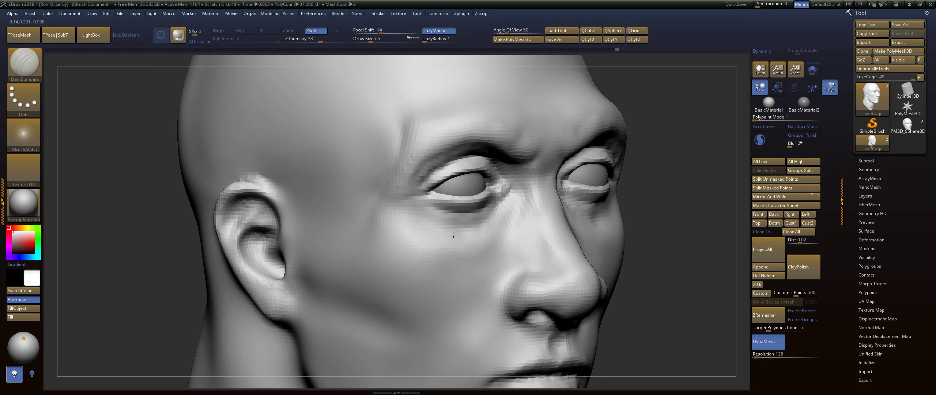
mouse_move(511, 201)
left_mouse_down()
mouse_move(443, 225)
mouse_move(457, 227)
left_mouse_up()
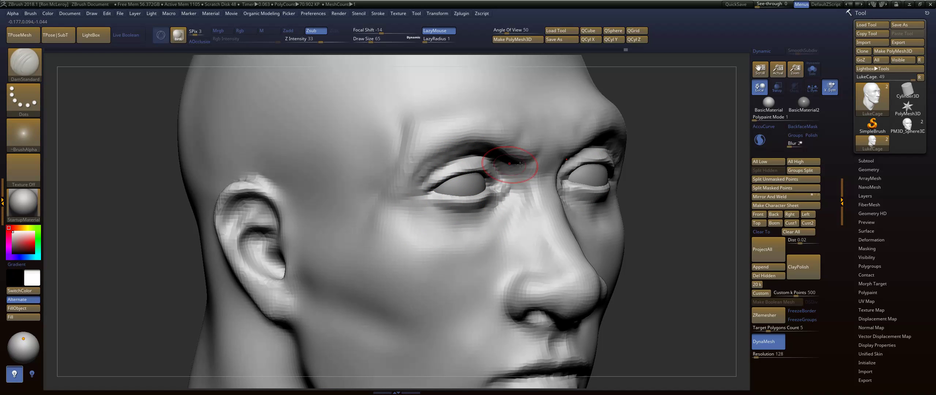
right_click_drag(520, 164, 478, 209)
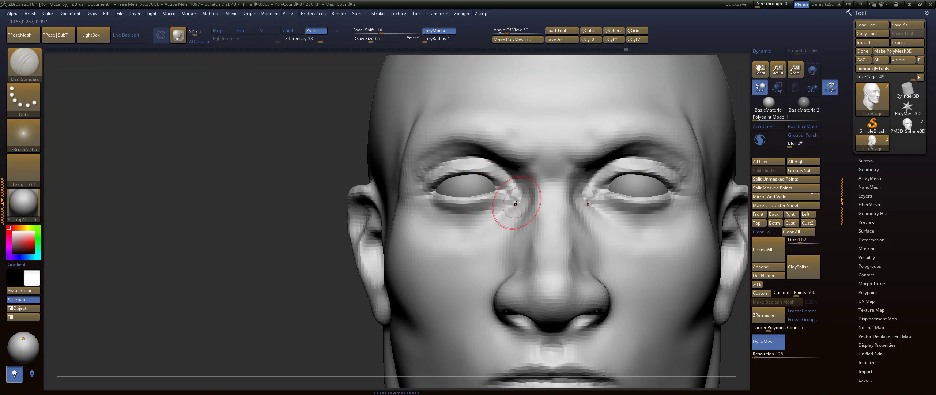
Adjust the upper and lower eyelid shapes with the Move brush, starting at draw size 65 and enlarging it to 87.
key("b")
key("m")
key("v")
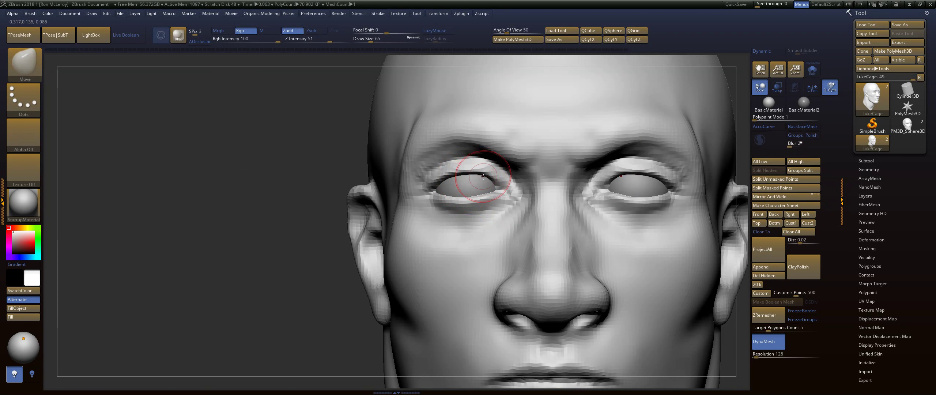
left_click_drag(457, 176, 456, 169)
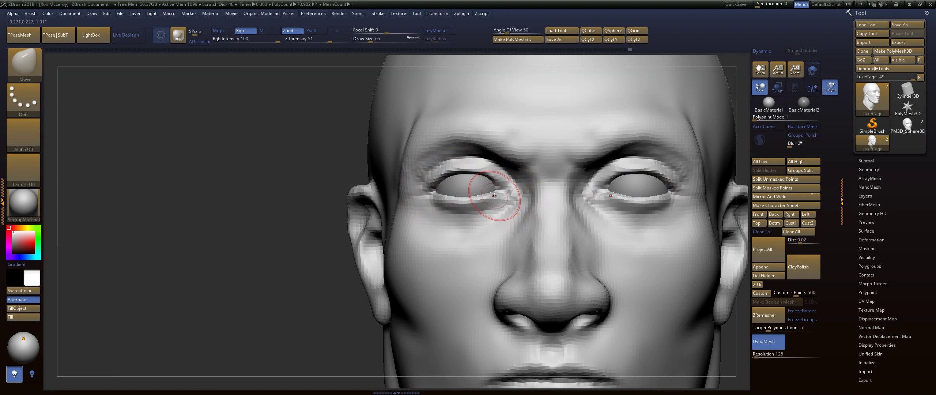
key("s")
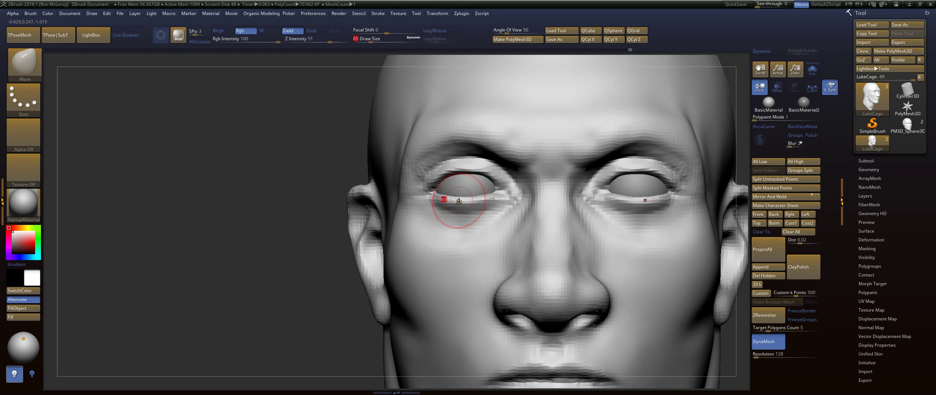
left_click_drag(458, 201, 460, 203)
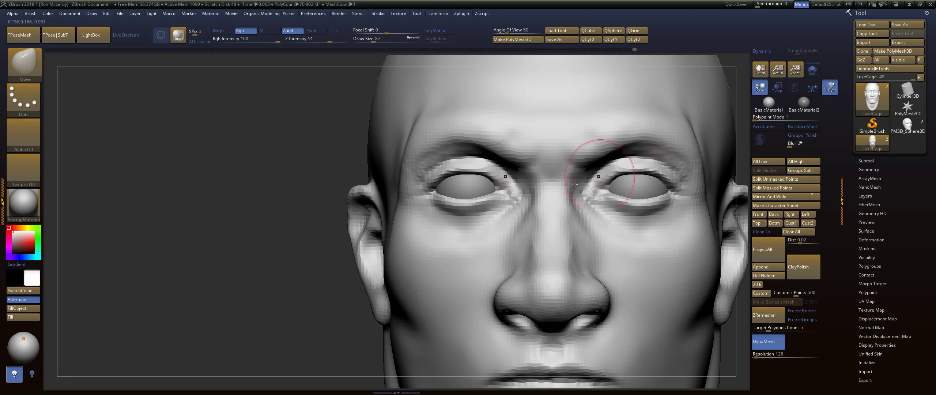
Reshape the eye openings and inner eye corners with a larger Move brush, working from the front and from below.
key("f")
left_click_drag(583, 167, 562, 199)
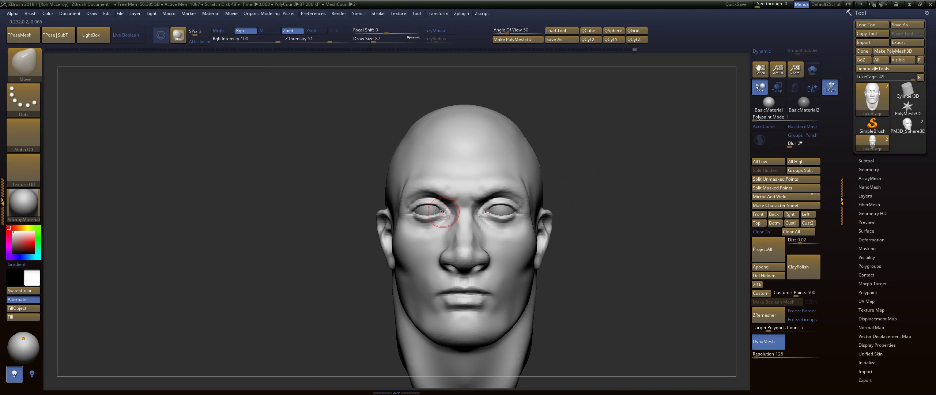
key("s")
left_click_drag(443, 212, 443, 216)
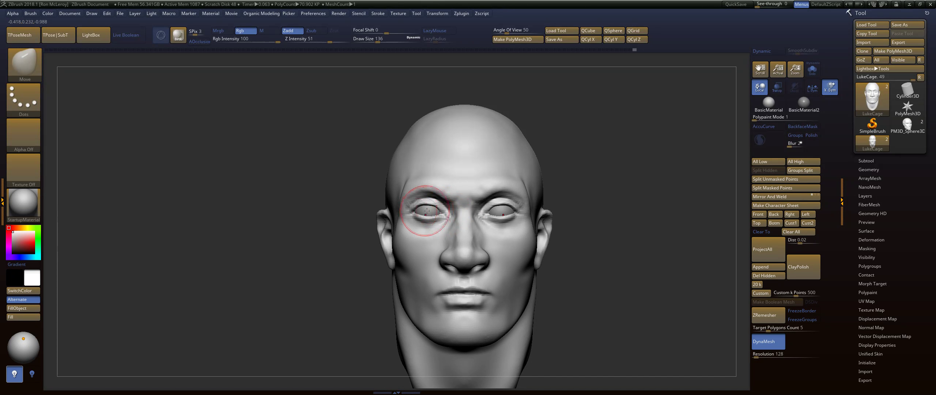
left_click_drag(583, 189, 596, 132)
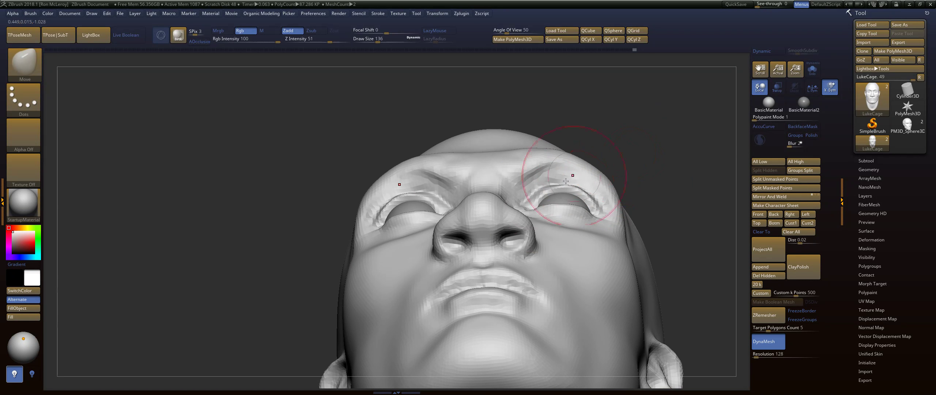
left_click_drag(565, 181, 531, 203)
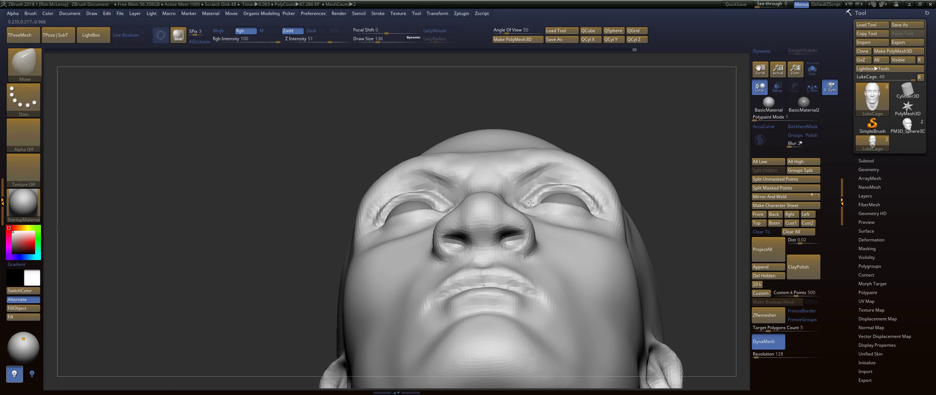
left_click_drag(530, 203, 532, 203)
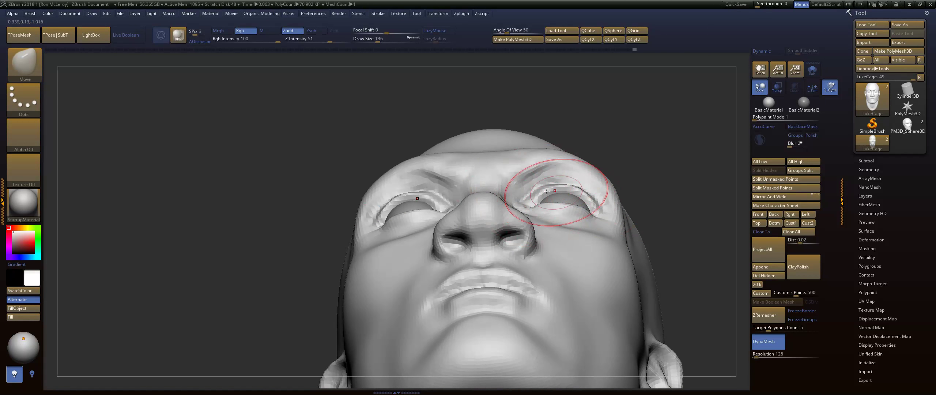
Try to reshape the inner brow beside the nose bridge with the Move brush.
right_click_drag(547, 190, 647, 161)
key("f")
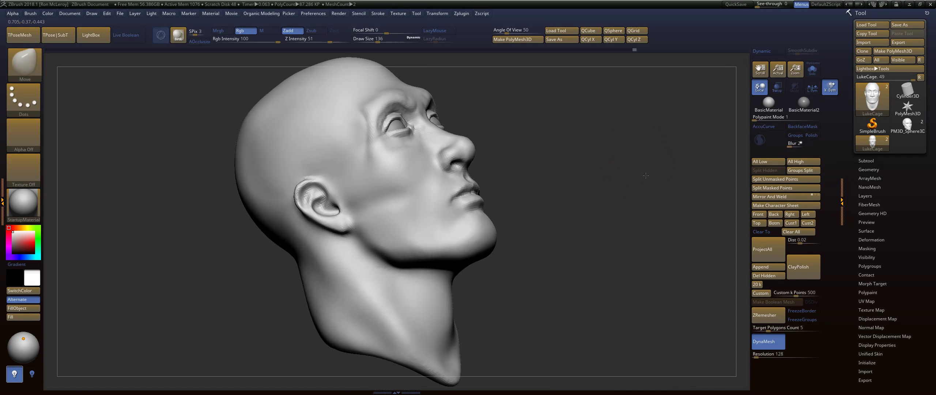
mouse_move(574, 158)
left_mouse_down()
mouse_move(584, 187)
mouse_move(608, 171)
left_mouse_up()
mouse_move(448, 184)
left_mouse_down("shift")
mouse_move(435, 196)
mouse_move(443, 201)
left_mouse_up("shift")
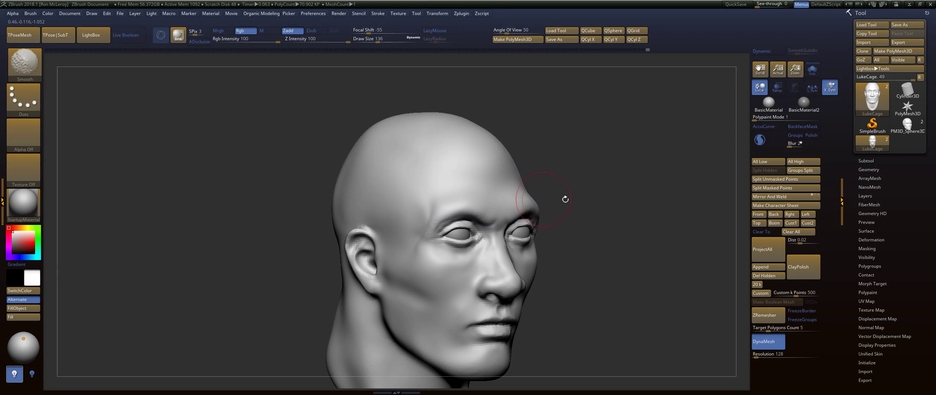
mouse_move(564, 199)
left_mouse_down()
mouse_move(589, 175)
mouse_move(593, 205)
left_mouse_up()
left_click_drag(510, 253, 509, 268)
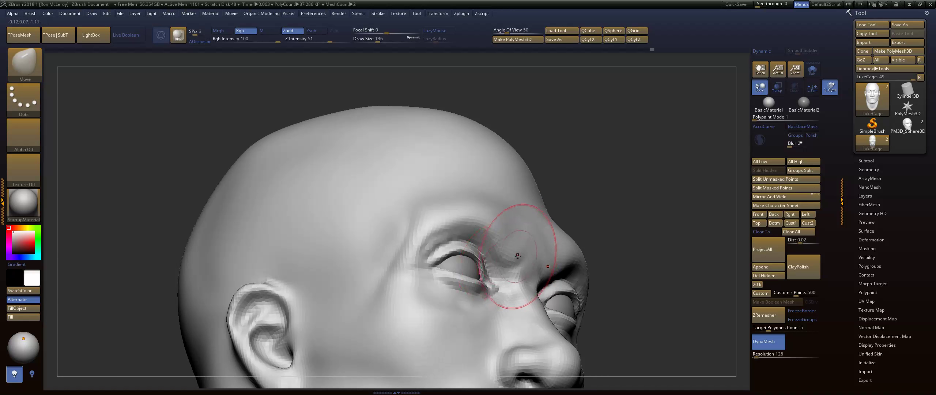
key("ctrl+z")
Soften the inner brow and the hollow beside the nose bridge, using FormSoft and the Smooth brush at draw size 51.
left_click_drag(595, 241, 589, 203, "alt")
key("b")
key("f")
key("s")
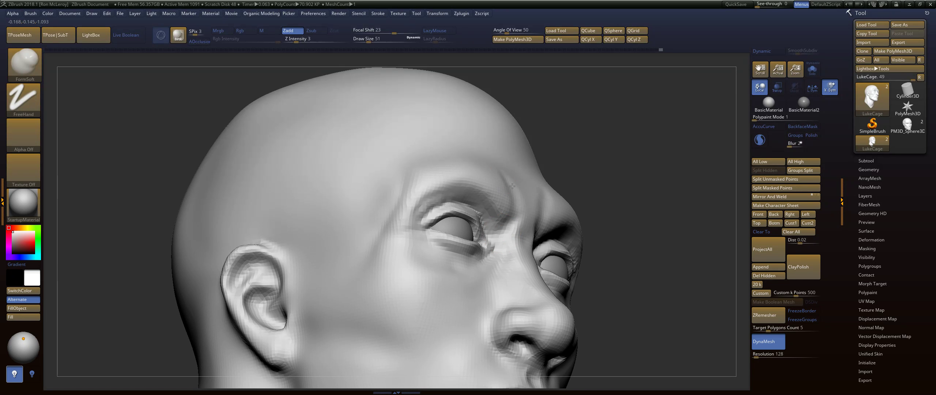
key("shift")
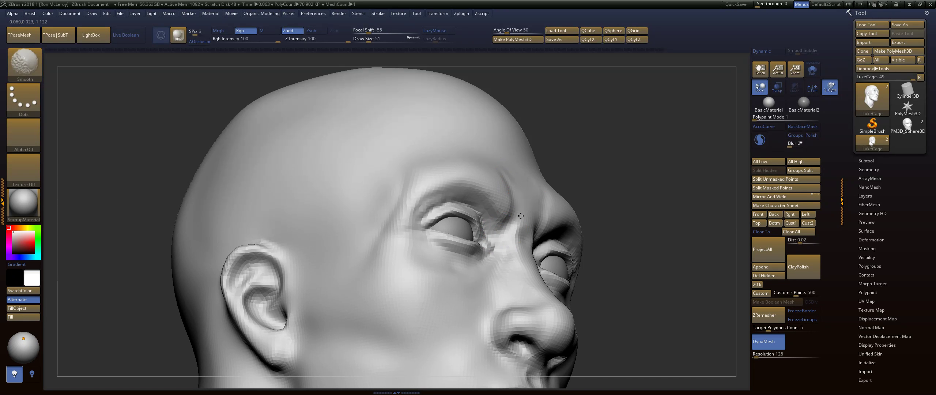
mouse_move(521, 216)
left_mouse_down("shift")
mouse_move(520, 242)
mouse_move(500, 224)
left_mouse_up("shift")
key("shift")
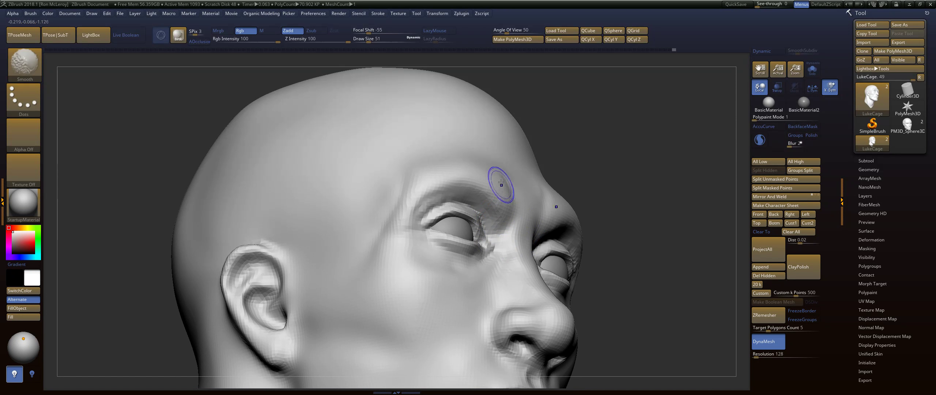
left_click_drag(631, 175, 620, 183, "shift")
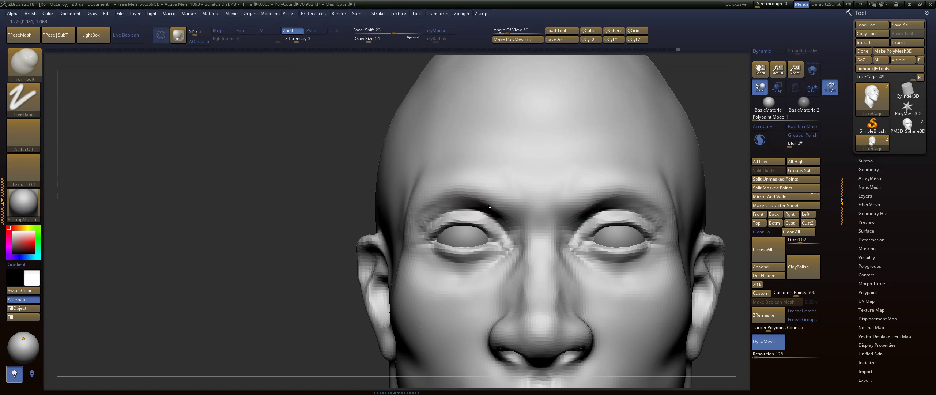
Smooth the center of the face and adjust the chin with the Move brush at draw size 217.
key("f")
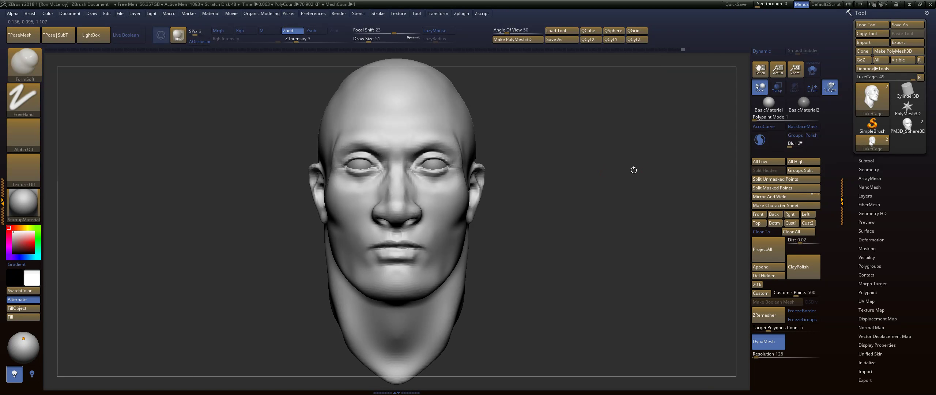
mouse_move(591, 188)
left_mouse_down()
mouse_move(578, 205)
mouse_move(600, 212)
mouse_move(577, 205)
left_mouse_up()
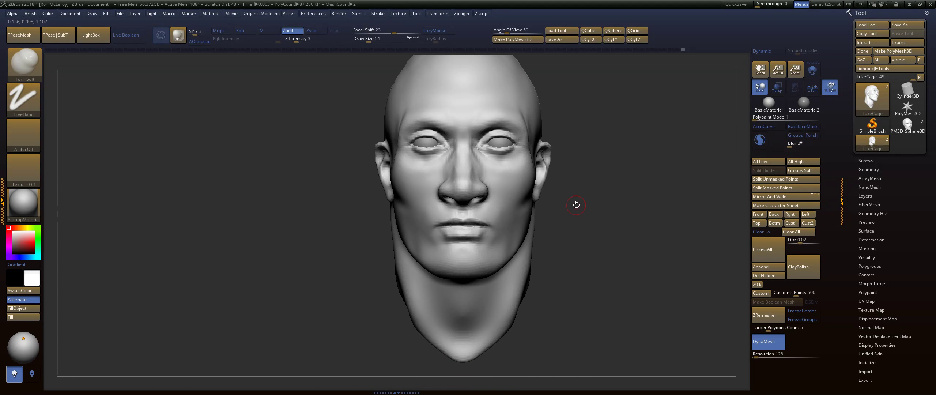
key("b")
key("m")
key("v")
key("s")
left_click_drag(479, 225, 492, 229)
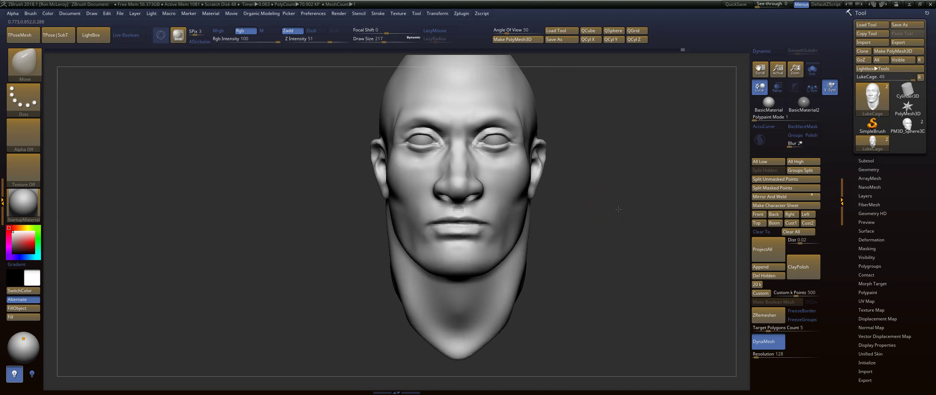
key("shift")
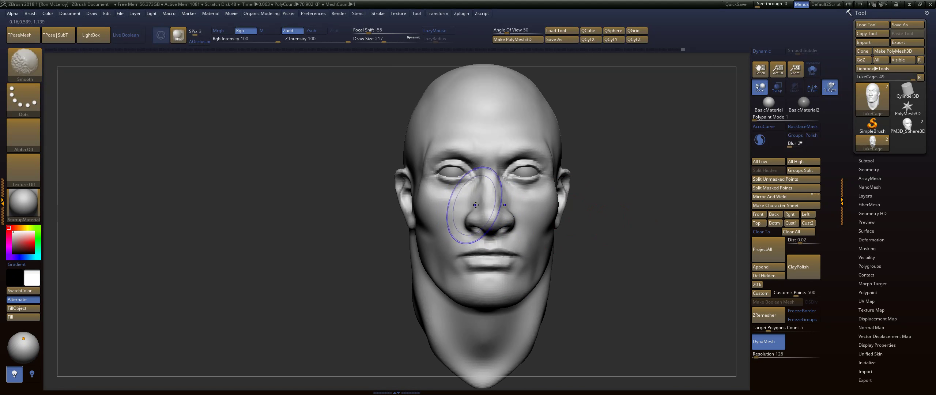
left_click_drag(475, 206, 490, 262, "shift")
mouse_move(613, 250)
left_mouse_down()
mouse_move(646, 247)
mouse_move(597, 247)
left_mouse_up()
left_click_drag(517, 292, 517, 297)
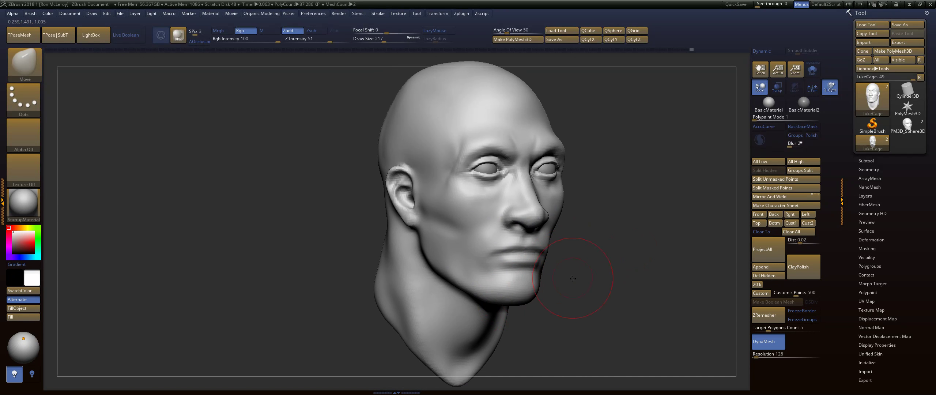
Try to pull the ear backward in side view with the Move brush at draw size 217.
left_click_drag(573, 278, 437, 230)
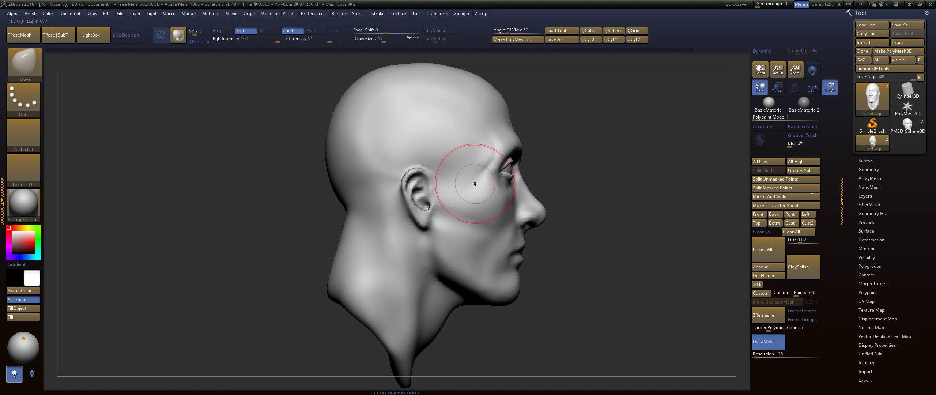
mouse_move(414, 185)
left_mouse_down()
mouse_move(413, 178)
mouse_move(401, 202)
left_mouse_up()
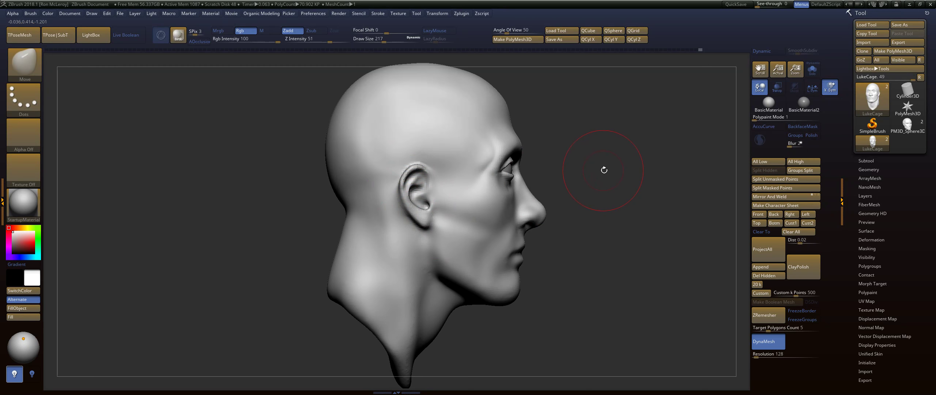
key("ctrl+z")
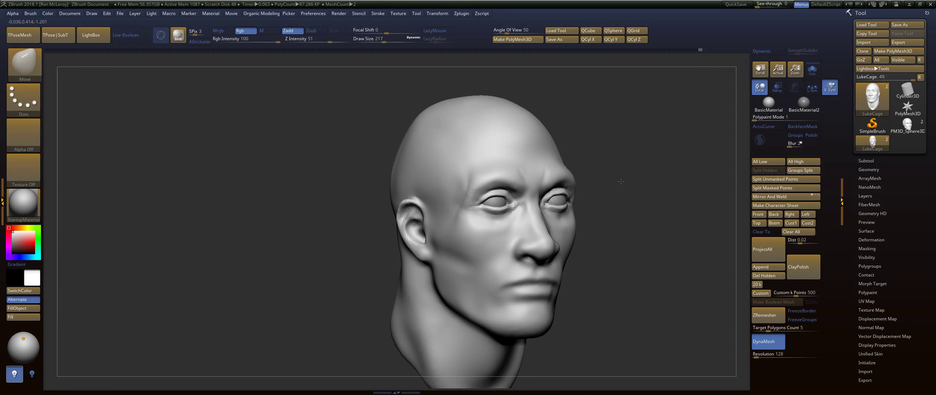
Fill out the inner brow and nose bridge with FormSoft at draw size 94, and smooth the brow area around the eyes.
mouse_move(620, 181)
left_mouse_down()
mouse_move(612, 175)
mouse_move(610, 194)
left_mouse_up()
left_click_drag(555, 155, 564, 132, "shift")
mouse_move(640, 129)
left_mouse_down()
mouse_move(600, 146)
mouse_move(621, 161)
mouse_move(578, 172)
left_mouse_up()
key("b")
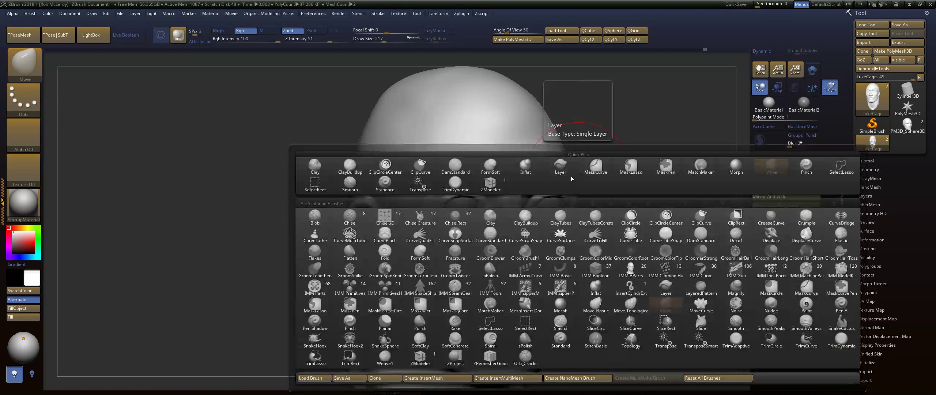
left_click(492, 171)
key("s")
mouse_move(509, 217)
left_mouse_down()
mouse_move(500, 218)
mouse_move(521, 212)
left_mouse_up()
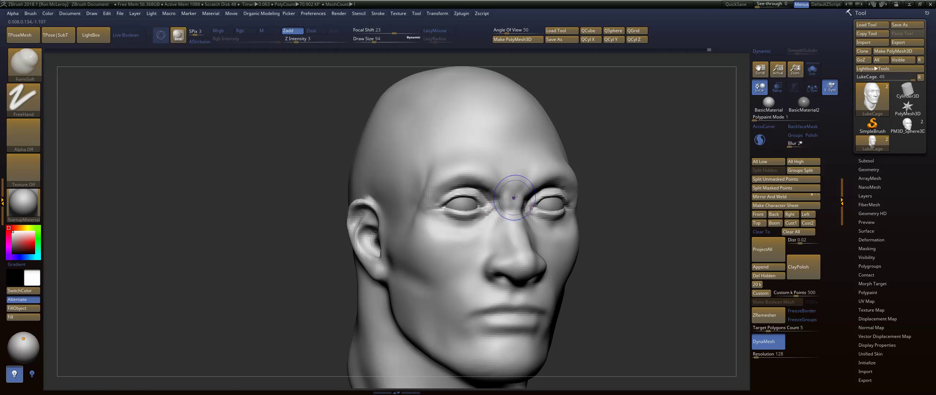
key("shift")
mouse_move(501, 184)
left_mouse_down("shift")
mouse_move(448, 179)
mouse_move(429, 202)
left_mouse_up("shift")
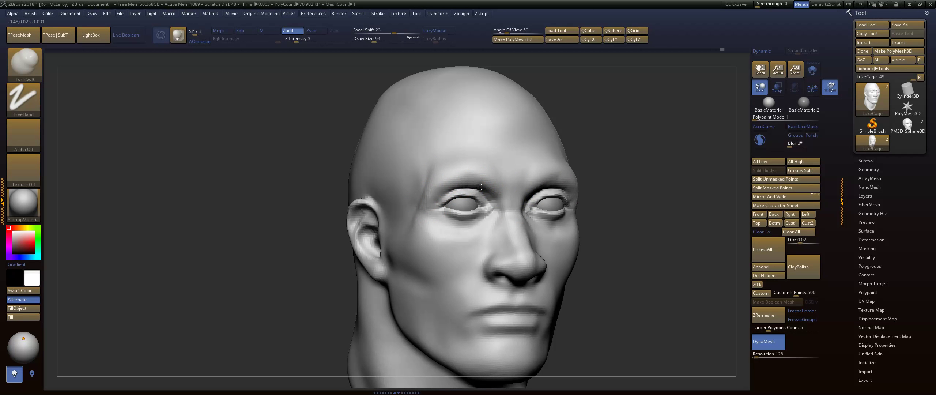
mouse_move(479, 178)
left_mouse_down()
mouse_move(501, 188)
mouse_move(510, 172)
mouse_move(532, 211)
left_mouse_up()
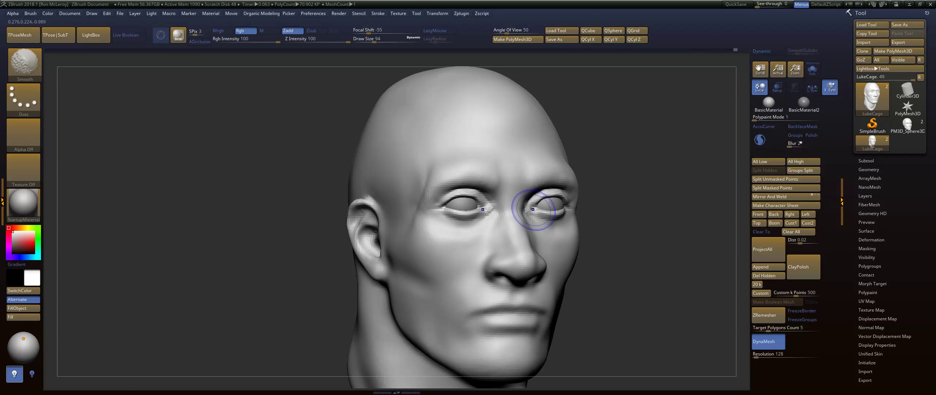
Soften the side of the nose and its transition into the cheek in side view, using FormSoft and Smooth at draw size 94.
mouse_move(596, 198)
left_mouse_down()
mouse_move(658, 160)
mouse_move(605, 178)
mouse_move(537, 169)
mouse_move(597, 244)
mouse_move(546, 198)
left_mouse_up()
left_click_drag(479, 244, 491, 222)
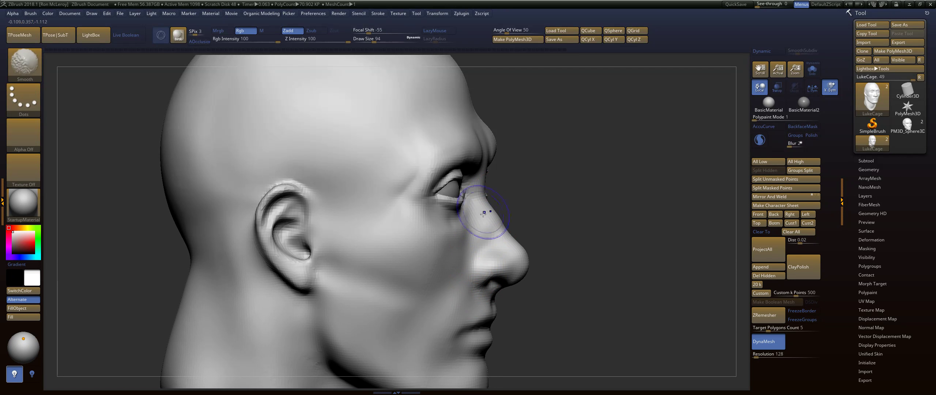
left_click_drag(476, 252, 472, 239)
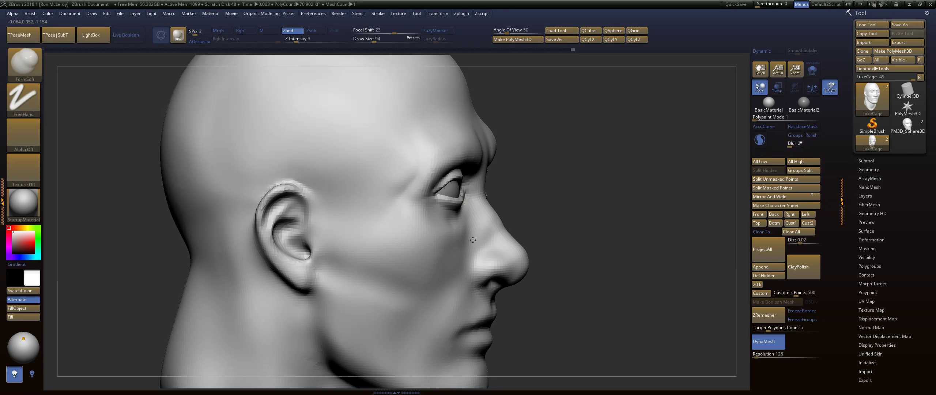
key("f")
left_click_drag(600, 192, 619, 206)
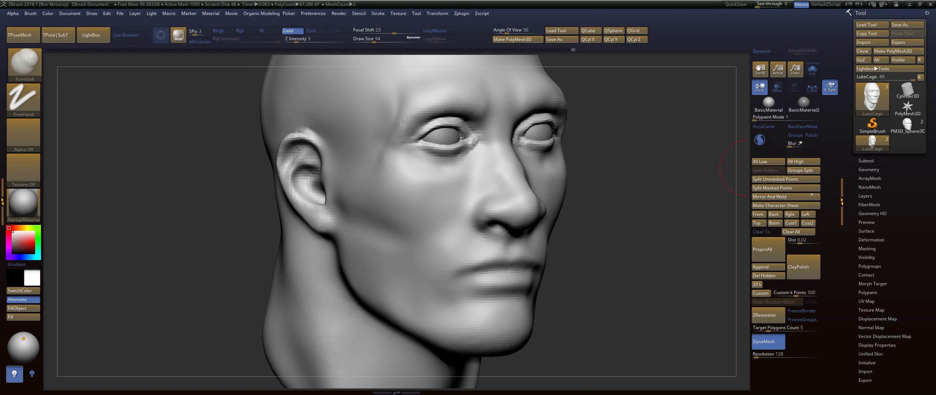
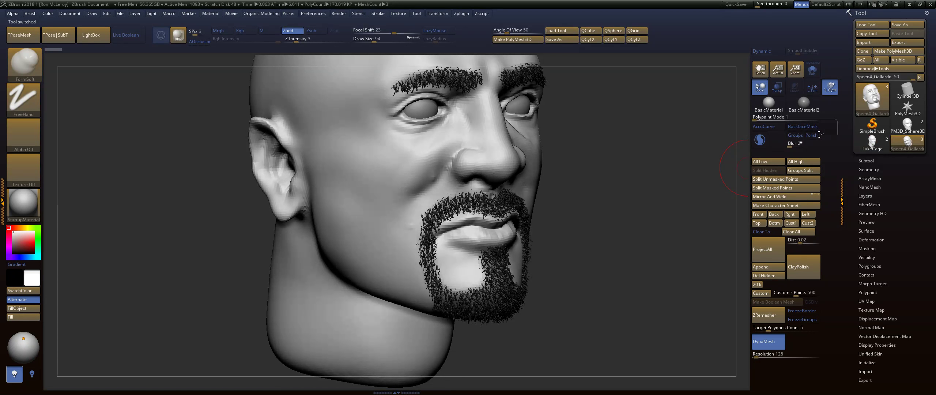
left_click_drag(636, 245, 605, 238, "shift")
key("g")
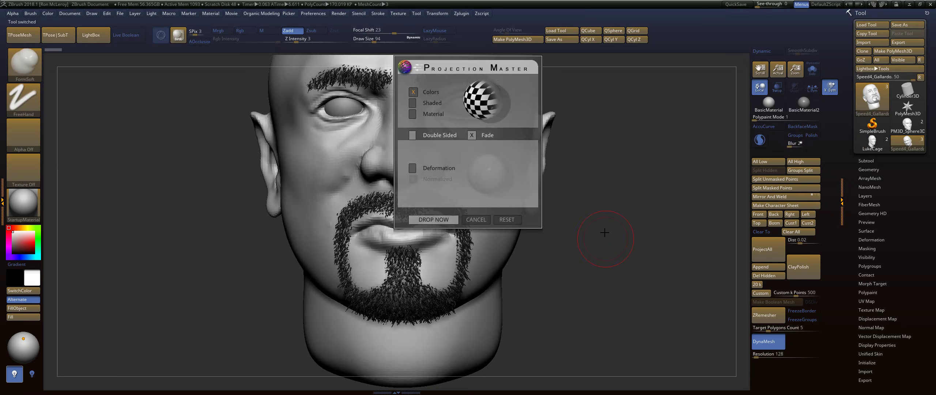
key("Escape")
Build up the throat beneath the jaw of the bearded head with FormSoft and Smooth at draw size 268.
key("f")
left_click_drag(611, 184, 616, 161, "ctrl")
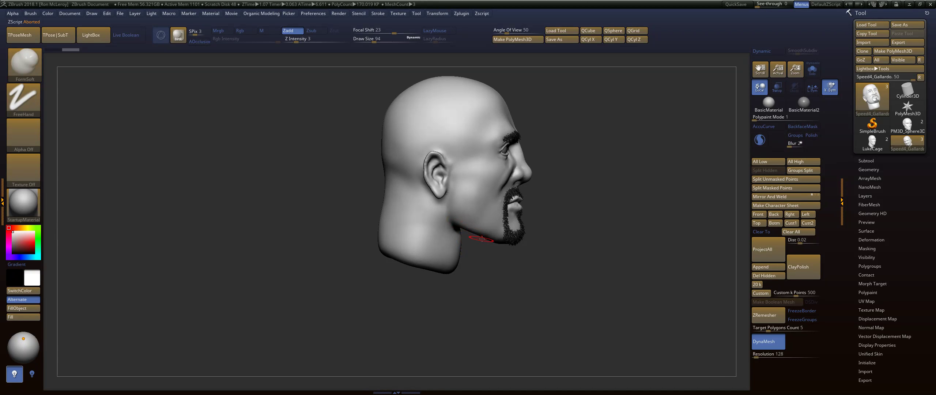
left_click_drag(497, 254, 488, 212)
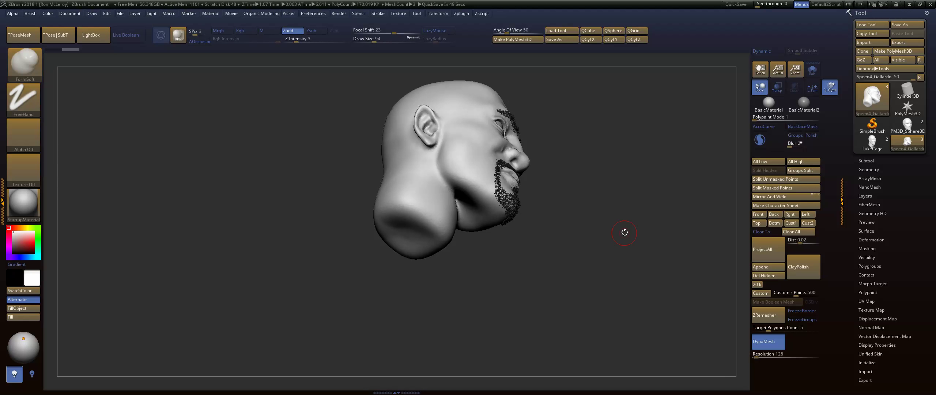
mouse_move(498, 249)
left_mouse_down()
mouse_move(589, 219)
mouse_move(589, 236)
mouse_move(493, 251)
mouse_move(444, 259)
mouse_move(457, 238)
mouse_move(460, 252)
mouse_move(438, 243)
mouse_move(464, 245)
left_mouse_up()
key("b")
key("Escape")
key("s")
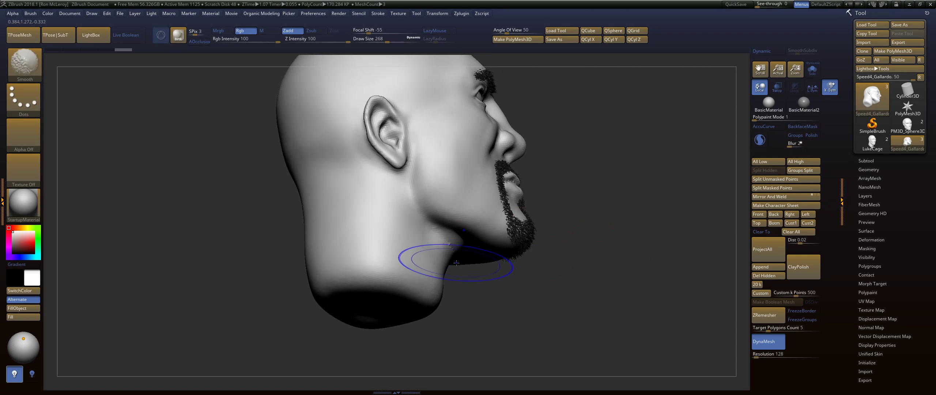
mouse_move(456, 262)
left_mouse_down("shift")
mouse_move(439, 243)
mouse_move(444, 249)
left_mouse_up("shift")
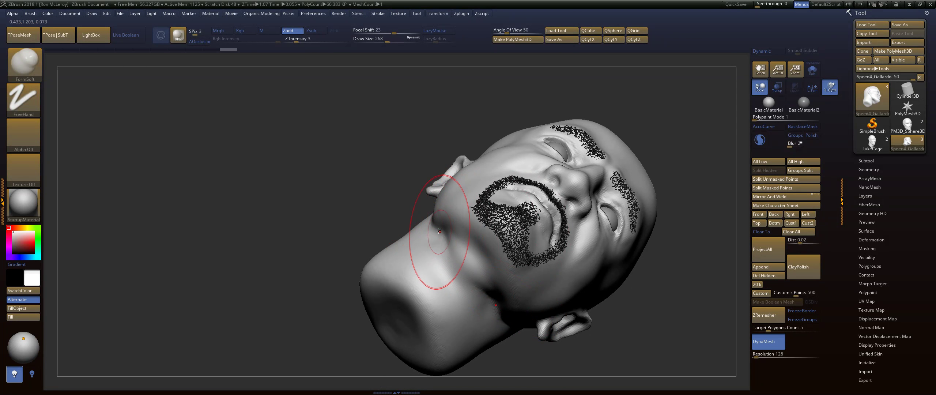
mouse_move(442, 229)
left_mouse_down()
mouse_move(479, 280)
mouse_move(451, 265)
left_mouse_up()
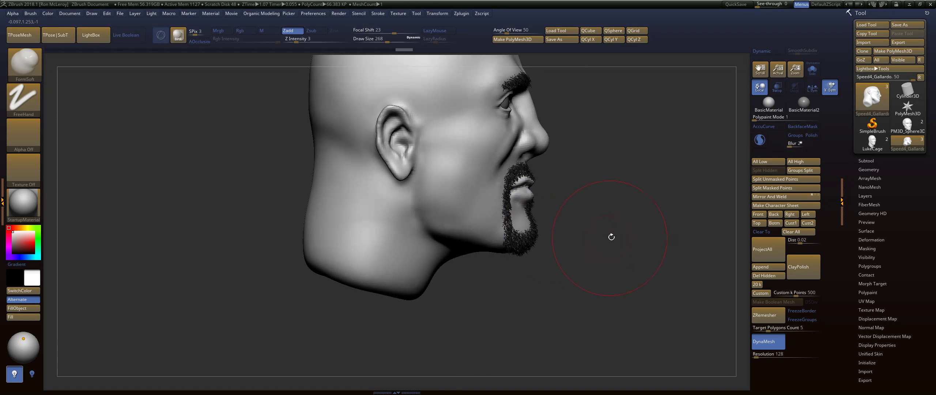
Lengthen the neck downward and pull out its rear base in side view with the Move brush at draw size 508.
mouse_move(610, 234)
left_mouse_down("alt")
mouse_move(607, 202)
mouse_move(614, 215)
left_mouse_up("alt")
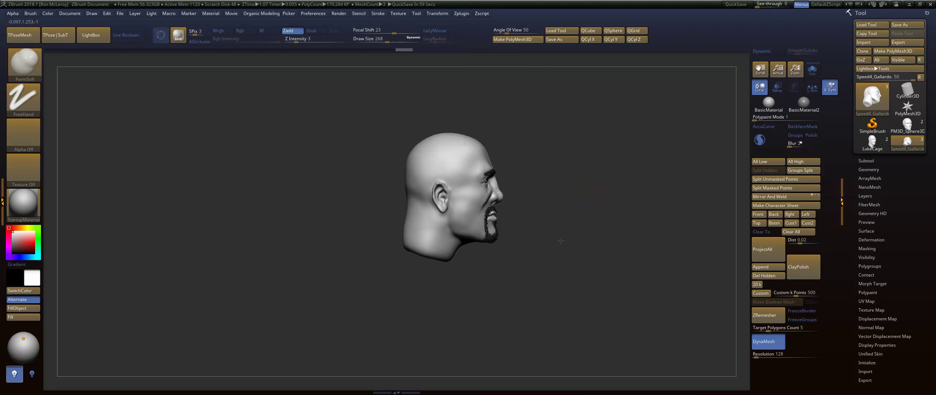
left_click_drag(548, 212, 550, 186, "alt")
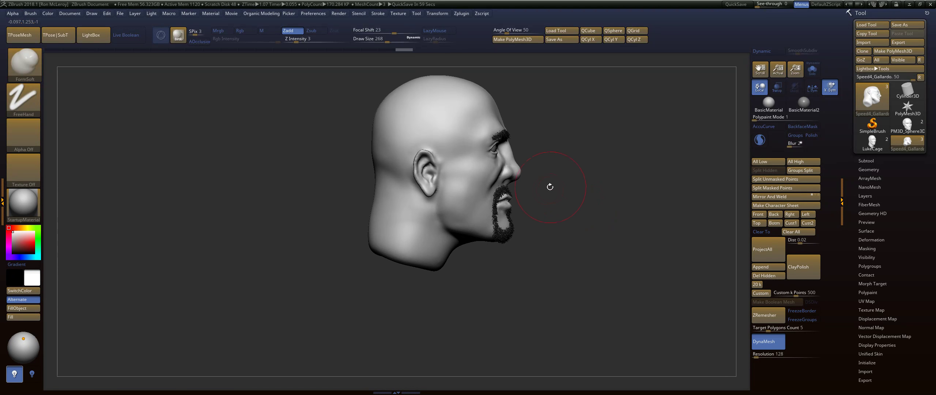
key("b")
key("m")
key("v")
key("s")
mouse_move(449, 286)
left_mouse_down()
mouse_move(461, 286)
mouse_move(437, 291)
mouse_move(435, 320)
mouse_move(433, 311)
left_mouse_up()
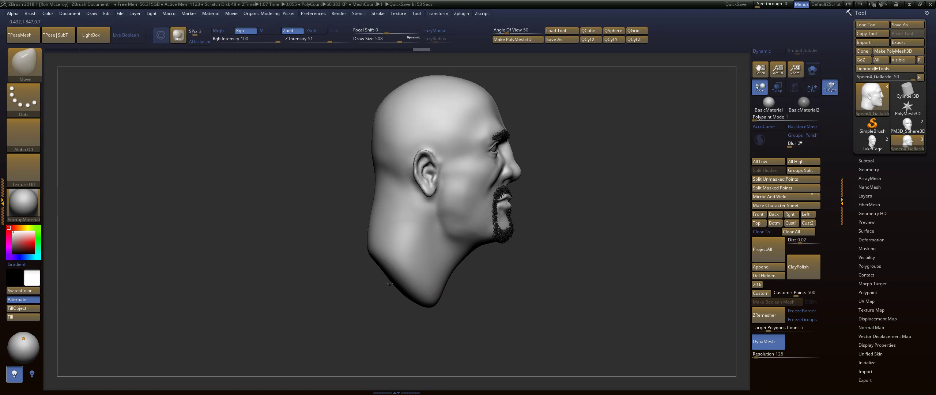
mouse_move(361, 253)
left_mouse_down()
mouse_move(469, 288)
mouse_move(455, 313)
left_mouse_up()
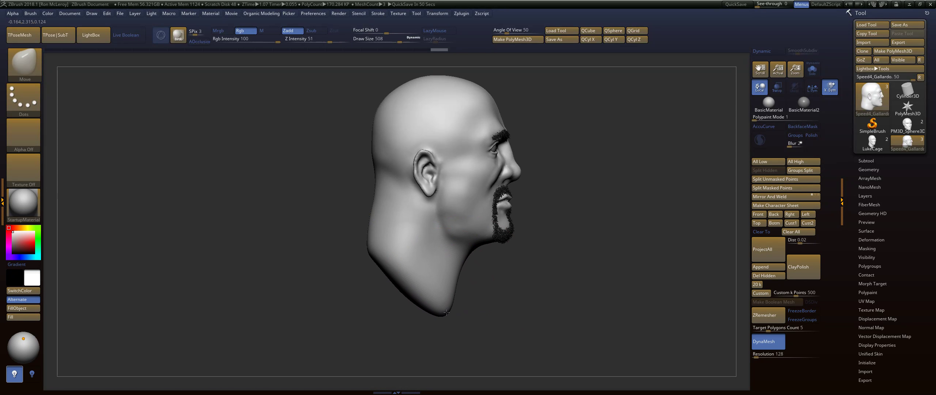
mouse_move(379, 260)
left_mouse_down()
mouse_move(363, 235)
mouse_move(374, 224)
left_mouse_up()
Smooth the neck at draw size 286 and adjust its back with the Move brush at draw size 400.
key("s")
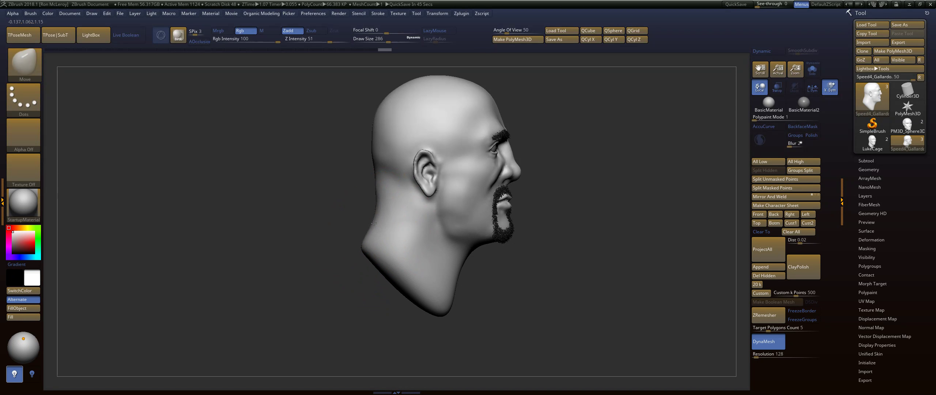
key("shift")
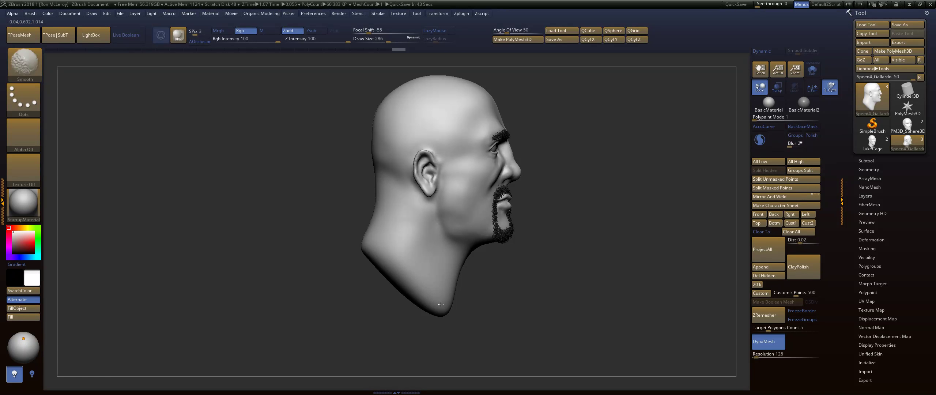
mouse_move(440, 304)
left_mouse_down("shift")
mouse_move(472, 259)
mouse_move(503, 264)
mouse_move(471, 270)
mouse_move(481, 269)
mouse_move(500, 193)
mouse_move(402, 205)
left_mouse_up("shift")
key("s")
key("s")
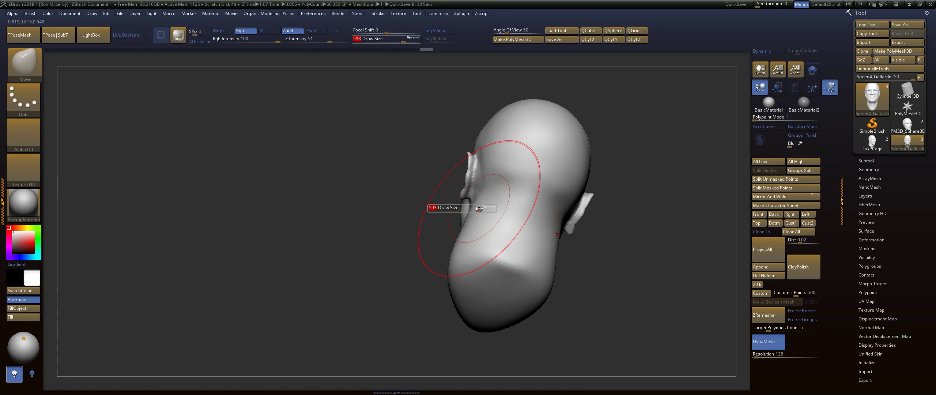
left_click_drag(479, 209, 467, 209)
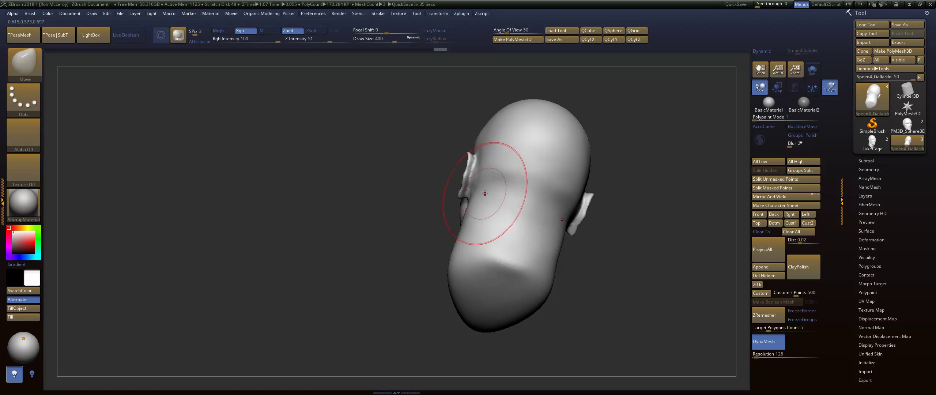
key("shift")
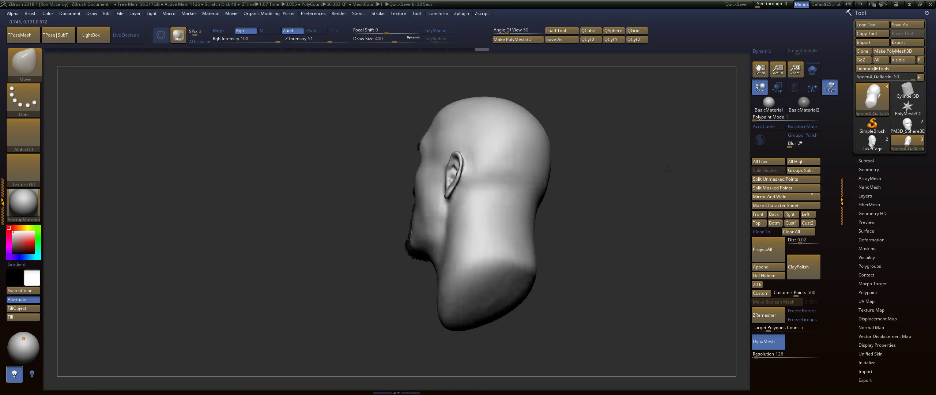
left_click_drag(549, 190, 664, 184)
Fill out the area under the jawline with FormSoft at draw size 257 and smooth its transition into the neck.
mouse_move(604, 193)
left_mouse_down("alt")
mouse_move(608, 219)
mouse_move(609, 194)
left_mouse_up("alt")
key("s")
mouse_move(572, 232)
left_mouse_down()
mouse_move(565, 240)
mouse_move(637, 223)
left_mouse_up()
key("b")
key("f")
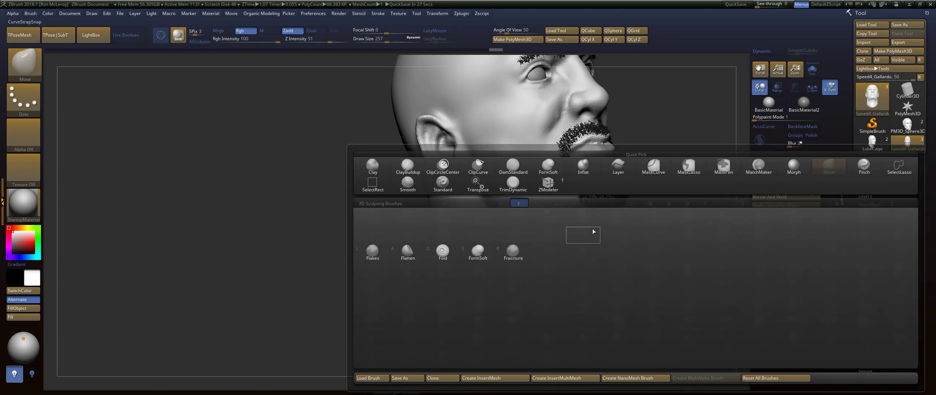
key("s")
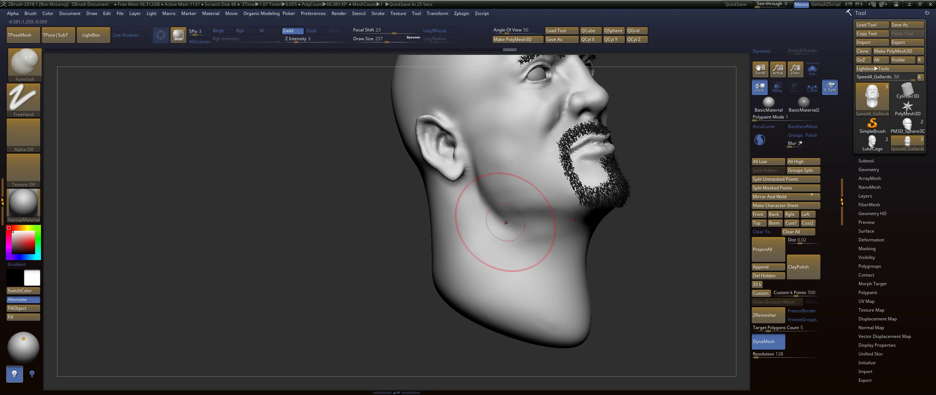
mouse_move(587, 218)
left_mouse_down()
mouse_move(499, 220)
mouse_move(530, 216)
left_mouse_up()
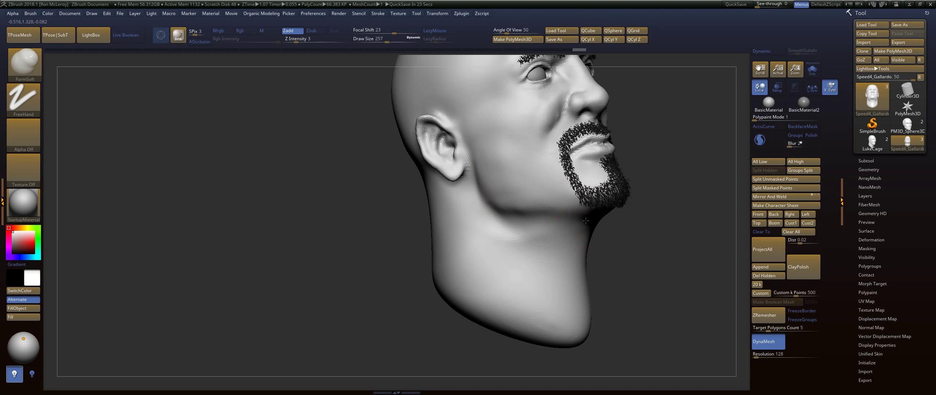
mouse_move(534, 242)
left_mouse_down("shift")
mouse_move(512, 230)
mouse_move(534, 234)
left_mouse_up("shift")
mouse_move(607, 237)
left_mouse_down()
mouse_move(599, 263)
mouse_move(537, 283)
left_mouse_up()
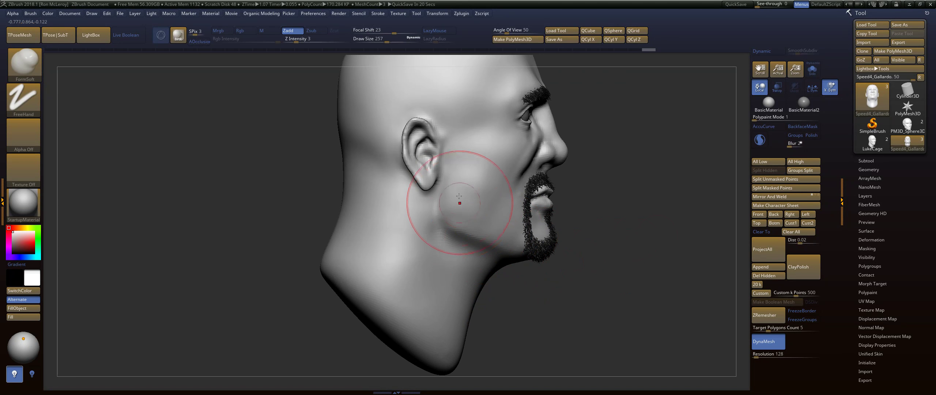
Define the jaw corner below the ear with FormSoft at draw size 158, and blend it into the neck with Smooth at 217.
key("s")
left_click_drag(448, 187, 441, 188)
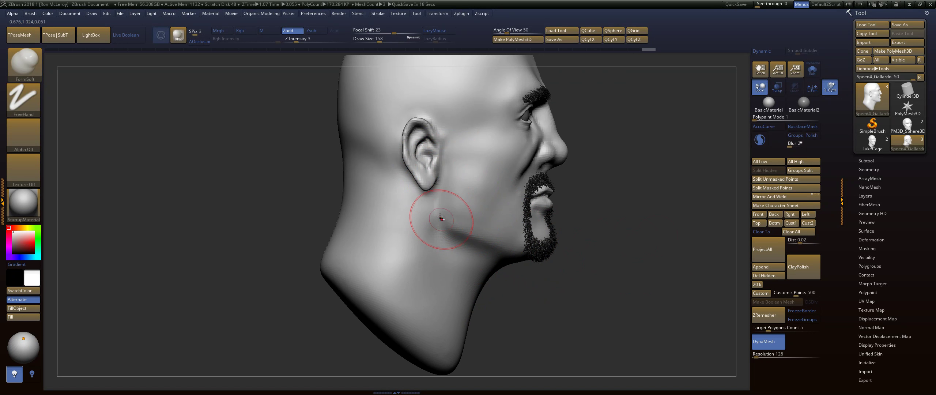
mouse_move(460, 235)
left_mouse_down("shift")
mouse_move(449, 230)
mouse_move(454, 237)
left_mouse_up("shift")
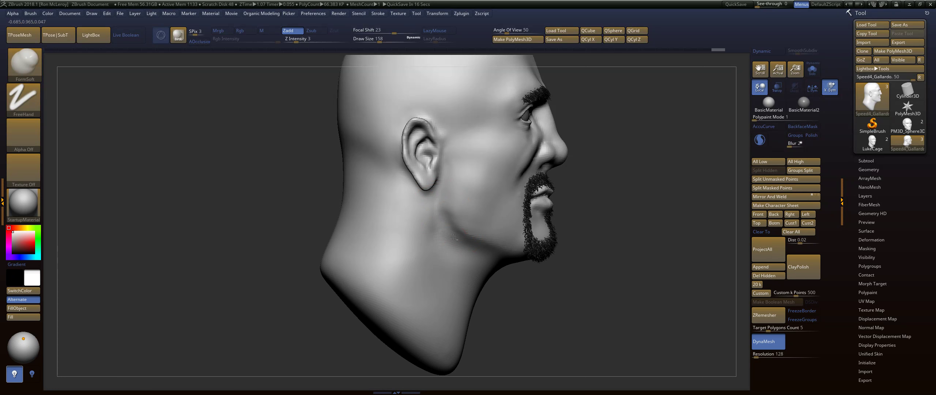
mouse_move(430, 202)
right_mouse_down()
mouse_move(476, 215)
mouse_move(438, 201)
right_mouse_up()
mouse_move(439, 200)
left_mouse_down("alt")
mouse_move(456, 241)
mouse_move(435, 200)
left_mouse_up("alt")
left_click_drag(464, 256, 454, 238, "shift")
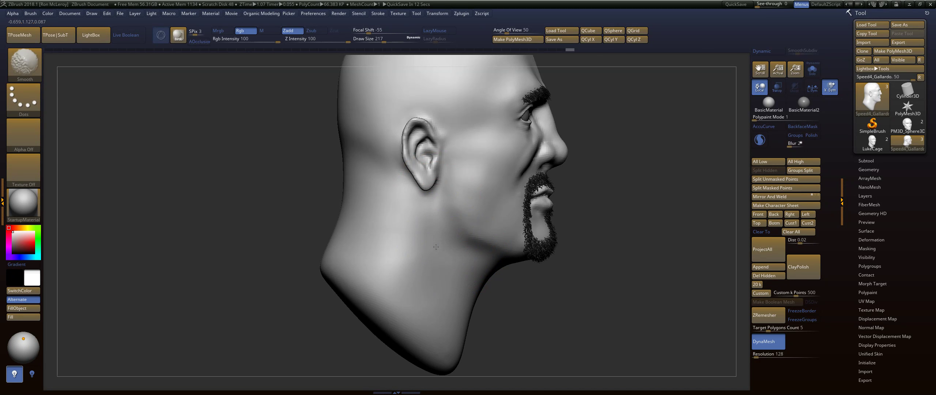
Sculpt the front of the neck in front view with raising and carving FormSoft strokes at draw size 217.
mouse_move(589, 289)
left_mouse_down()
mouse_move(513, 291)
mouse_move(527, 296)
left_mouse_up()
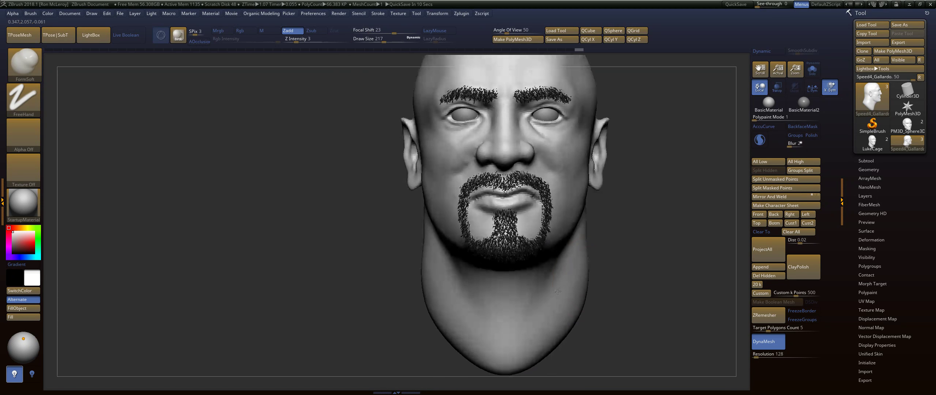
left_click_drag(631, 264, 630, 224, "alt")
mouse_move(552, 230)
left_mouse_down()
mouse_move(518, 298)
mouse_move(502, 299)
left_mouse_up()
left_click_drag(533, 264, 510, 294, "alt")
left_click_drag(539, 236, 519, 284, "alt")
mouse_move(502, 233)
left_mouse_down()
mouse_move(505, 269)
mouse_move(514, 262)
left_mouse_up()
Build up the neck muscle running from behind the ear to the throat base with FormSoft at draw size 217, and smooth it.
mouse_move(627, 209)
left_mouse_down()
mouse_move(598, 198)
mouse_move(570, 204)
left_mouse_up()
mouse_move(397, 255)
left_mouse_down()
mouse_move(366, 241)
mouse_move(435, 237)
left_mouse_up()
left_click_drag(683, 147, 675, 147)
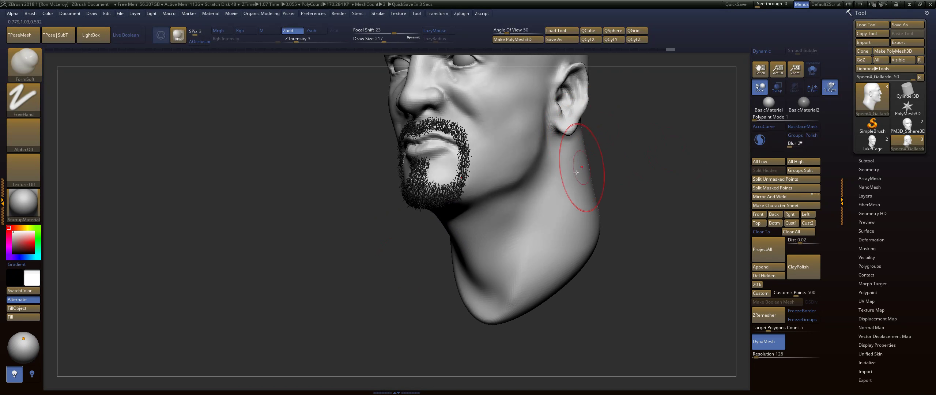
mouse_move(580, 164)
left_mouse_down()
mouse_move(550, 261)
mouse_move(503, 249)
left_mouse_up()
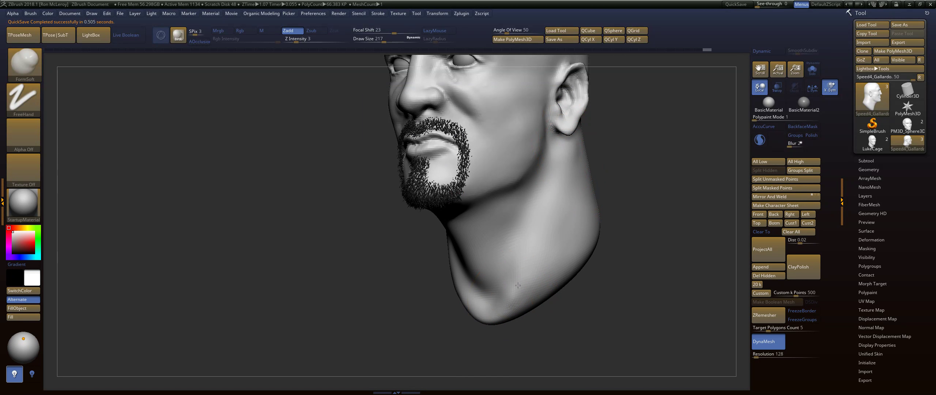
key("shift")
left_click_drag(566, 195, 574, 179, "shift")
Carve the side of the neck behind and below the ear with FormSoft at draw size 217, and smooth the strokes.
left_click_drag(661, 154, 625, 155)
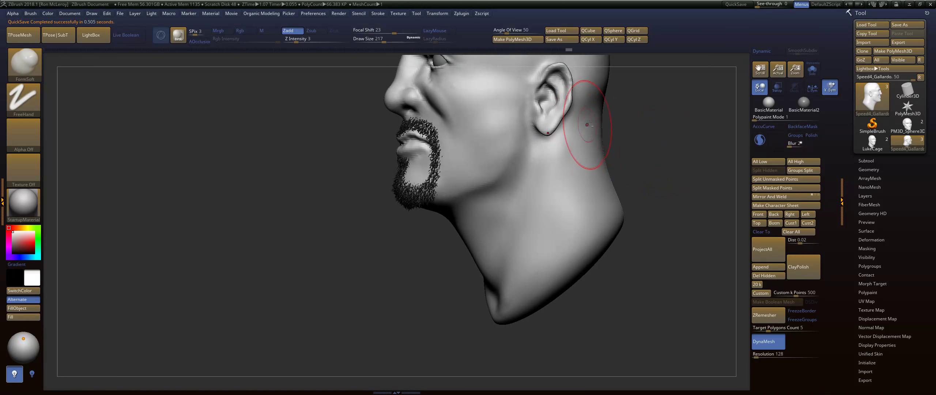
left_click_drag(587, 126, 576, 201, "alt")
left_click_drag(585, 177, 566, 241, "alt")
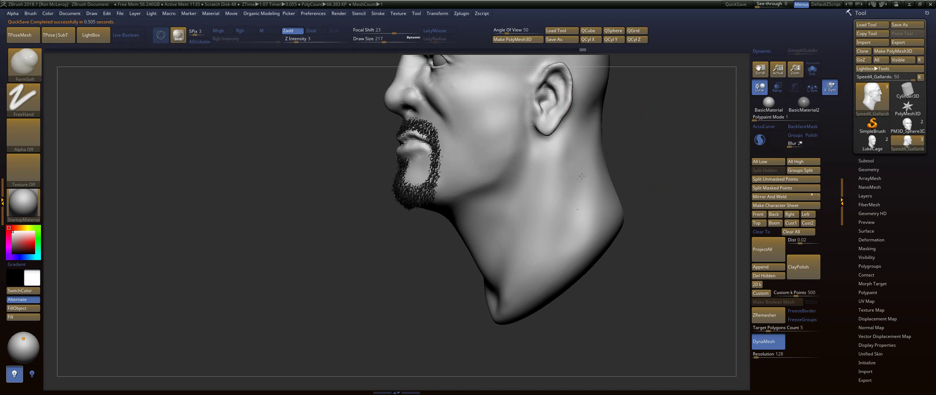
left_click_drag(586, 122, 580, 175, "alt")
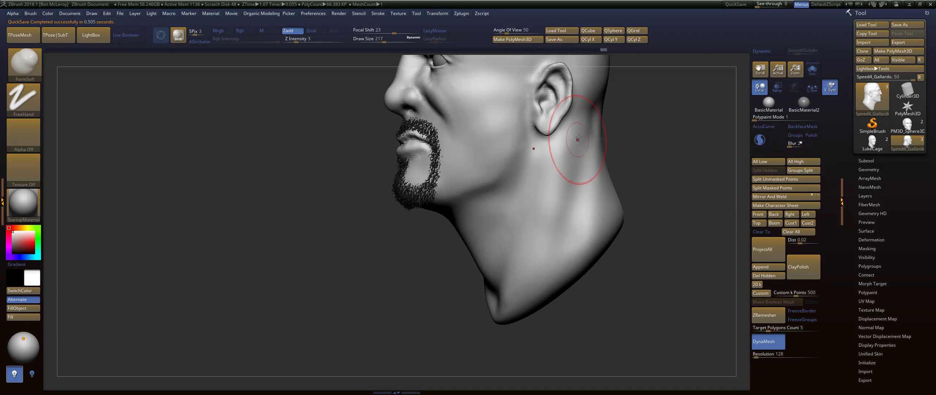
key("shift")
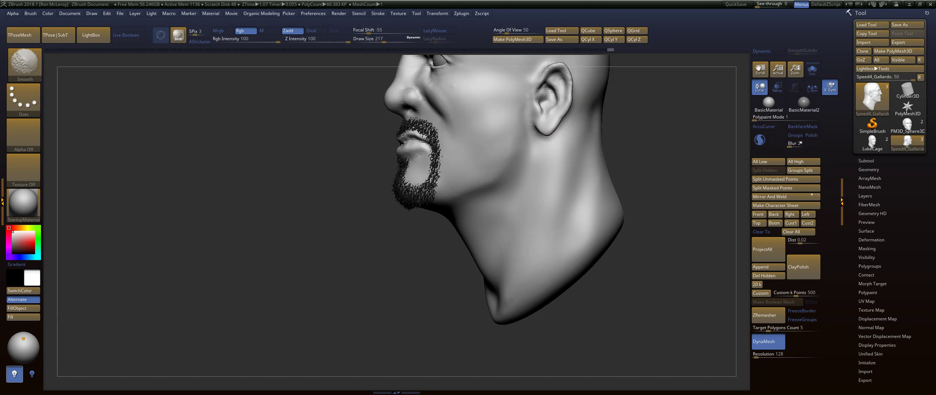
Carve a horizontal line across the cheek from the ear towards the nose with DamStandard at draw size 145.
mouse_move(609, 183)
right_mouse_down()
mouse_move(666, 198)
mouse_move(343, 210)
right_mouse_up()
left_click_drag(646, 203, 633, 223, "alt")
key("w")
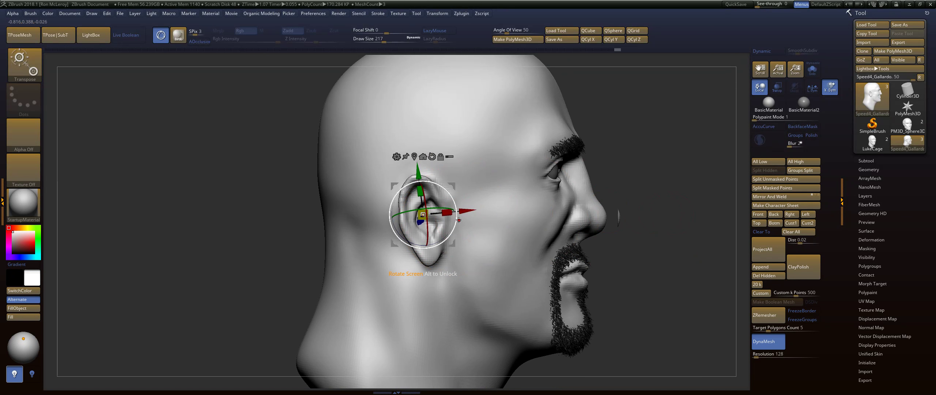
key("q")
key("b")
key("d")
key("s")
key("s")
left_click_drag(462, 218, 457, 216)
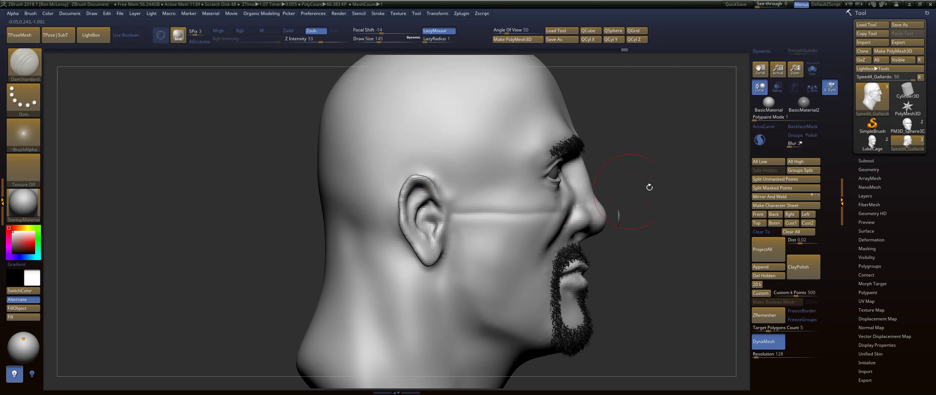
Reshape the eye openings in front view with the Move brush at draw size 228.
left_click_drag(649, 187, 634, 185)
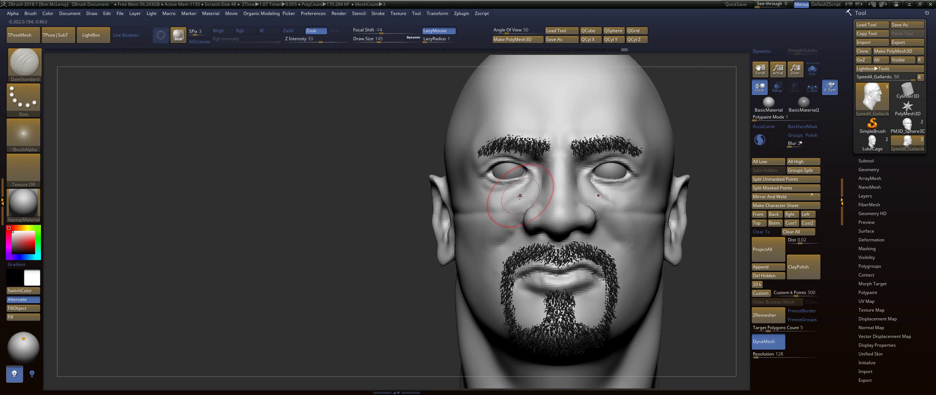
key("b")
key("m")
key("v")
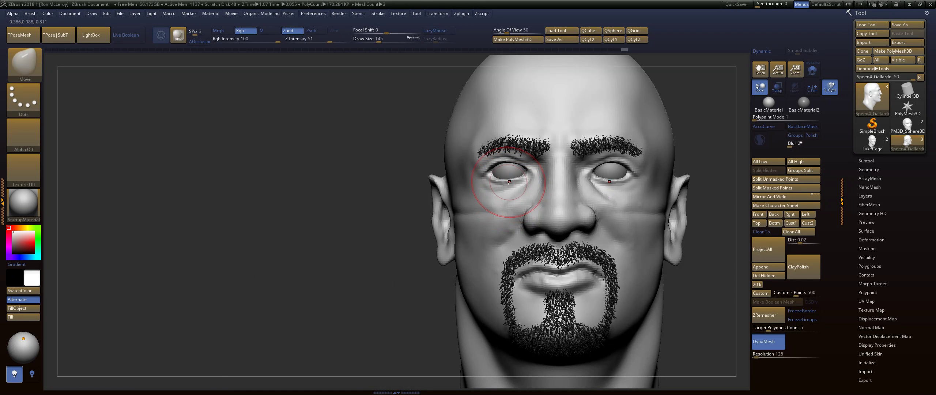
key("s")
left_click_drag(509, 182, 507, 186)
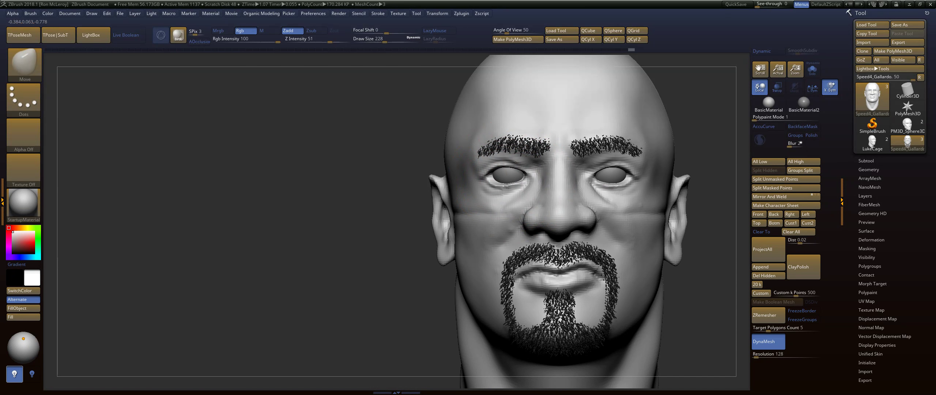
Make the PM3D_Sphere3D_2 eyeball subtool active, turn on transparency, and adjust the eyeballs' depth in their sockets with the gizmo.
left_click_drag(372, 252, 627, 182)
key("n")
left_click(633, 179)
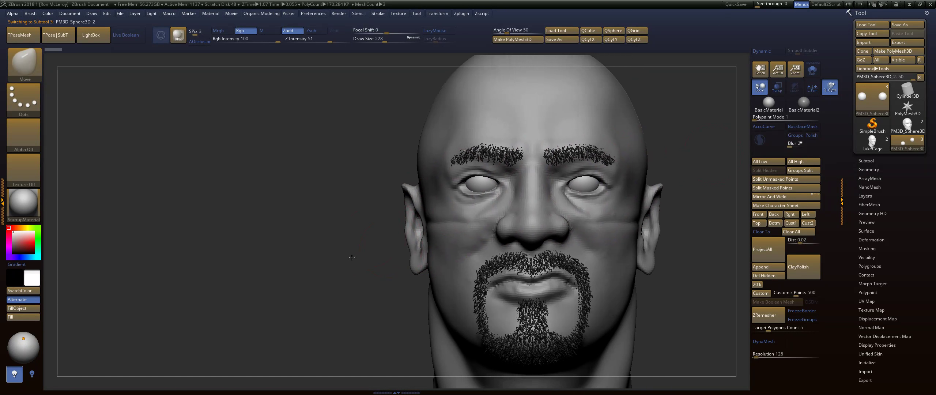
left_click(777, 87)
key("w")
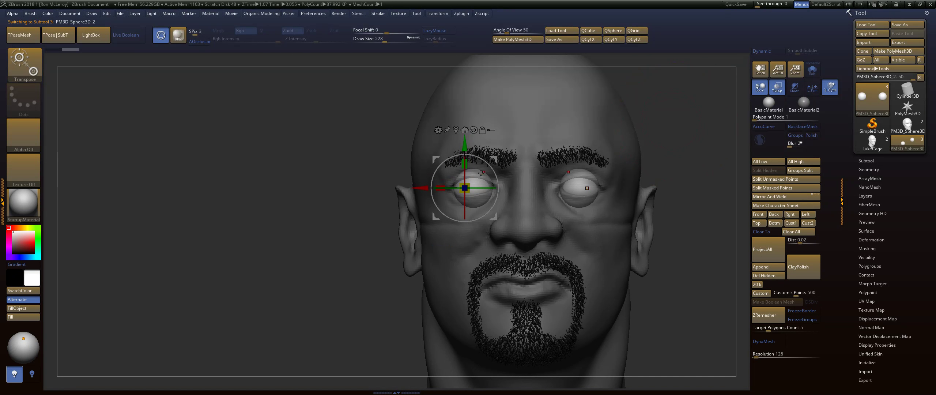
left_click(457, 127)
left_click_drag(509, 156, 505, 158)
left_click_drag(653, 121, 565, 182)
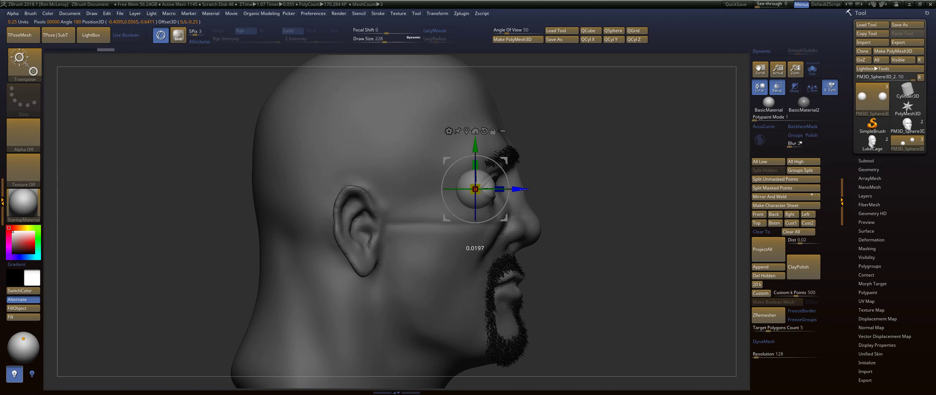
key("q")
Return to the Speed4_Gallardo head subtool, and fit the eyelids around the eyeballs from below with Move at draw size 140 and Smooth.
left_click_drag(647, 172, 690, 193)
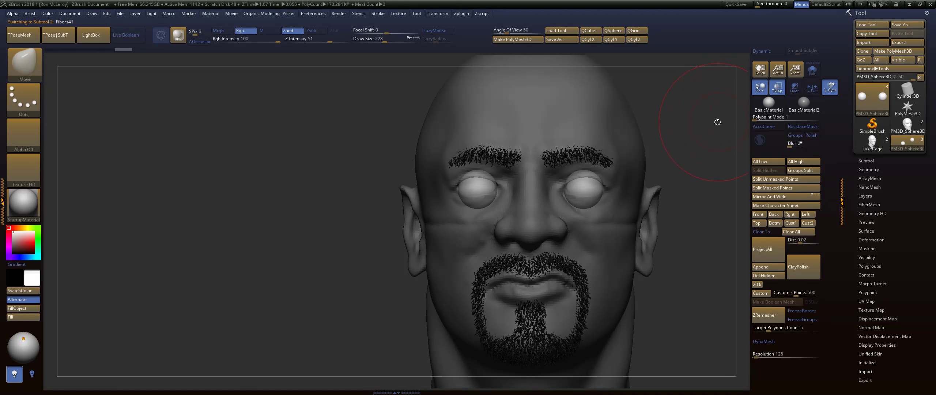
key("Up")
key("Up")
key("Up")
left_click_drag(669, 234, 620, 173)
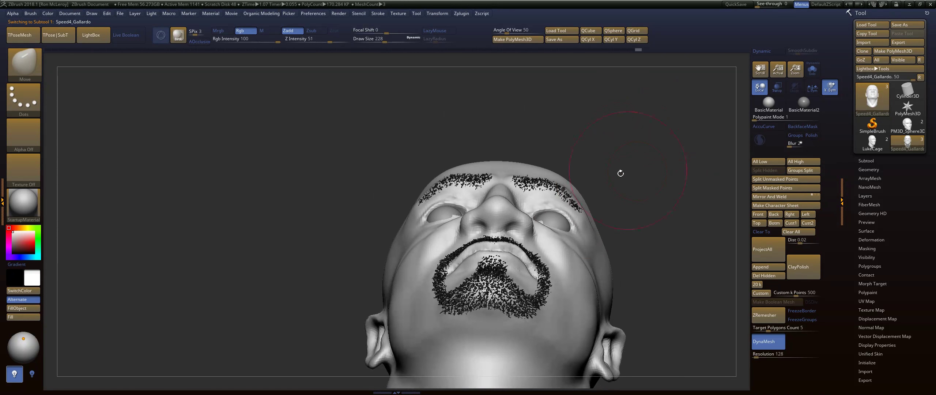
key("b")
key("m")
key("v")
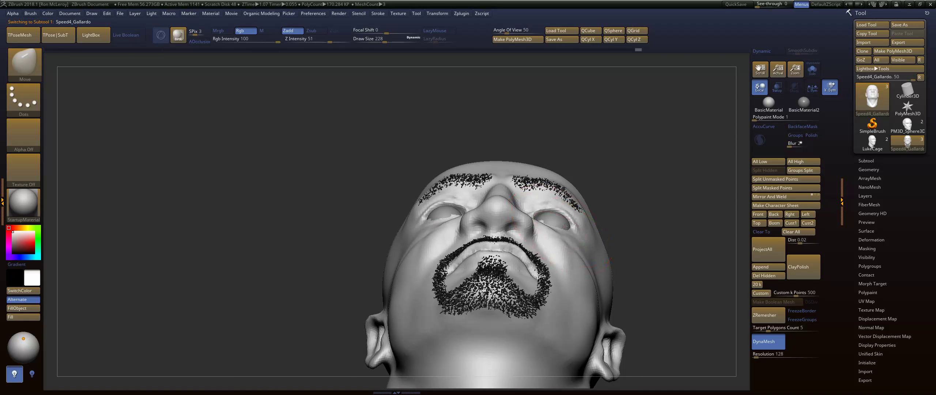
key("s")
mouse_move(561, 229)
left_mouse_down()
mouse_move(530, 213)
mouse_move(570, 223)
left_mouse_up()
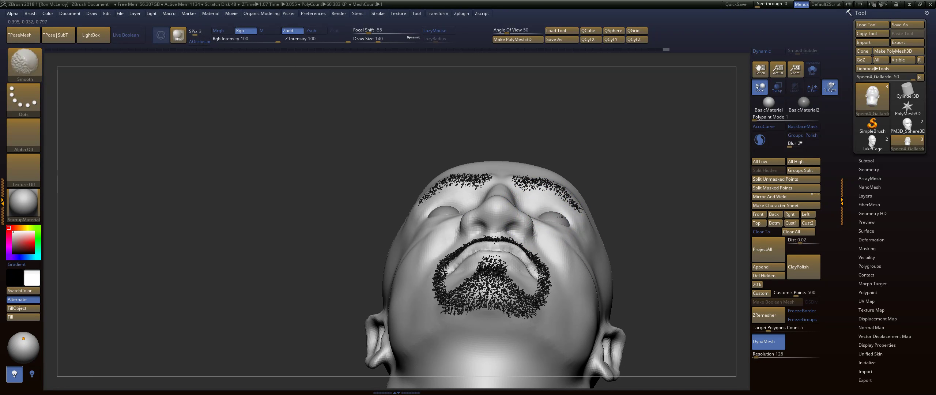
Carve the upper and lower eyelid shapes around the eyeballs with DamStandard at draw size 71, and smooth the inner corners.
mouse_move(629, 201)
left_mouse_down()
mouse_move(655, 213)
mouse_move(681, 195)
mouse_move(597, 185)
mouse_move(624, 167)
left_mouse_up()
key("b")
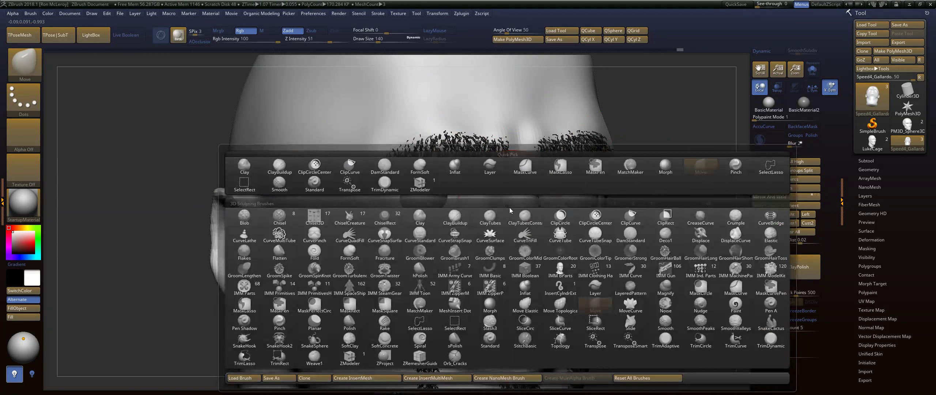
key("d")
key("s")
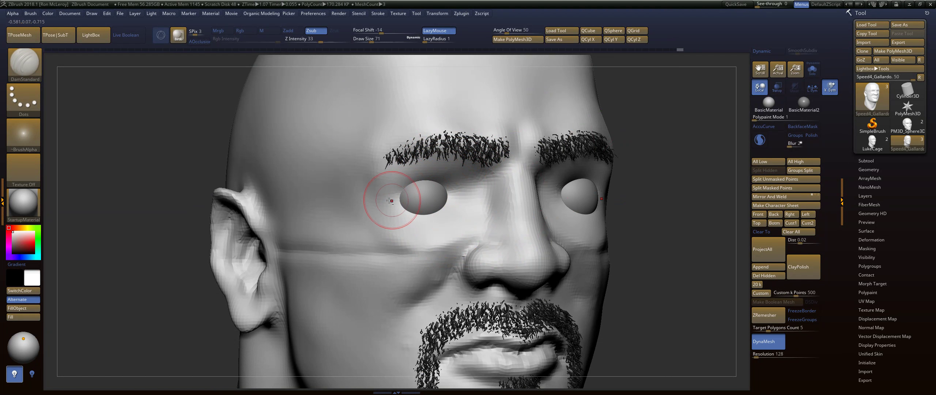
left_click_drag(390, 201, 464, 199)
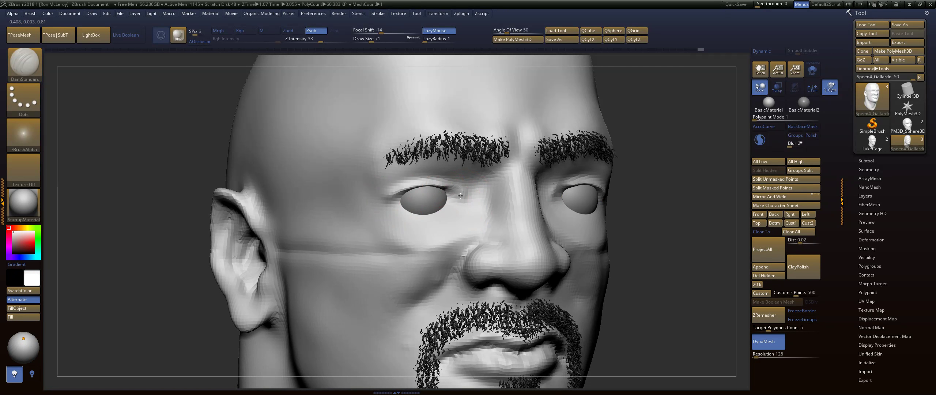
key("shift")
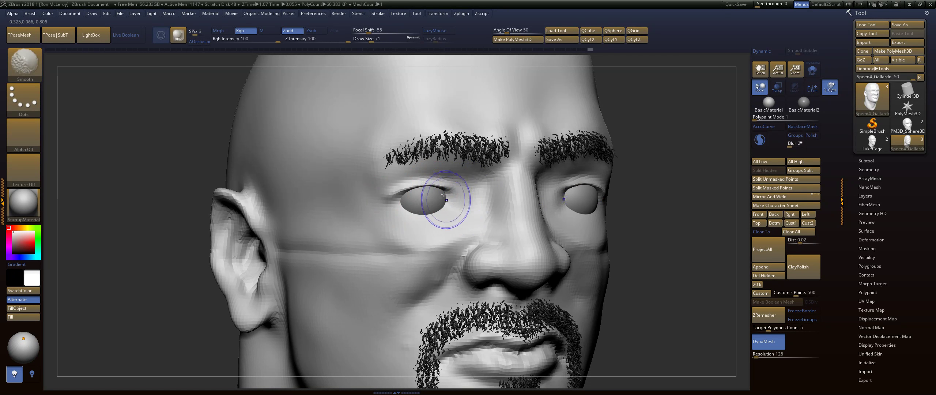
mouse_move(444, 200)
left_mouse_down()
mouse_move(458, 190)
mouse_move(465, 199)
mouse_move(456, 196)
left_mouse_up()
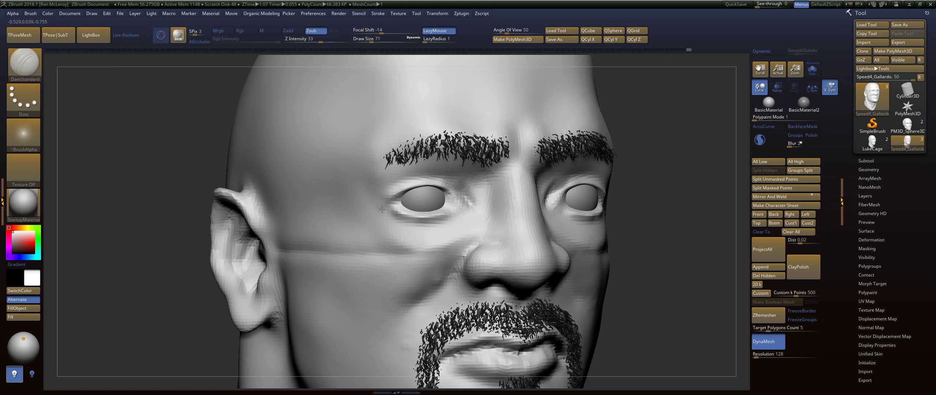
Define the crease above the upper eyelid with DamStandard at draw size 71, and soften it with Smooth.
key("shift")
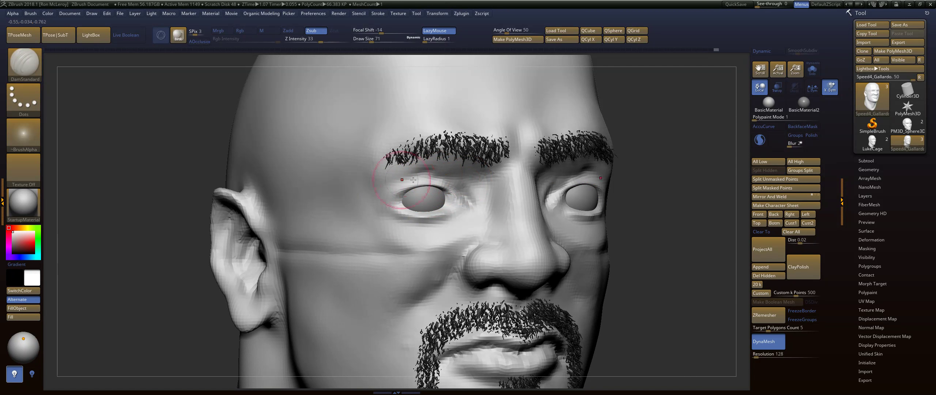
mouse_move(413, 180)
left_mouse_down()
mouse_move(401, 181)
mouse_move(453, 182)
left_mouse_up()
left_click_drag(646, 193, 585, 161)
key("ctrl")
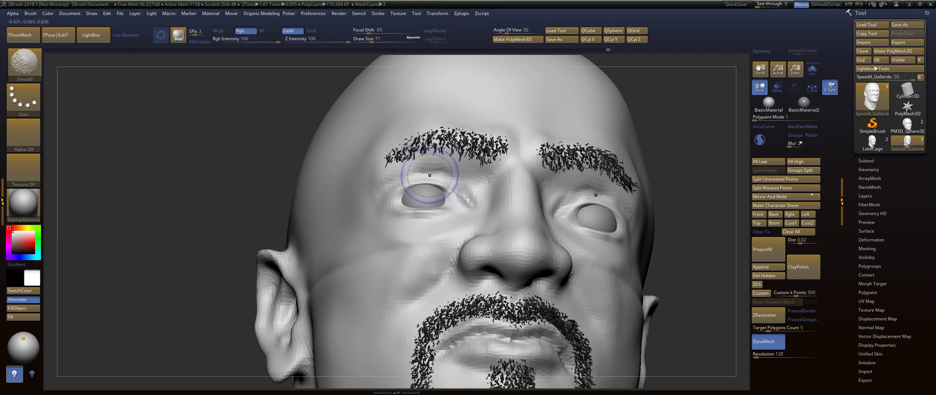
left_click_drag(430, 177, 465, 176, "shift")
mouse_move(676, 161)
left_mouse_down()
mouse_move(717, 166)
mouse_move(735, 142)
left_mouse_up()
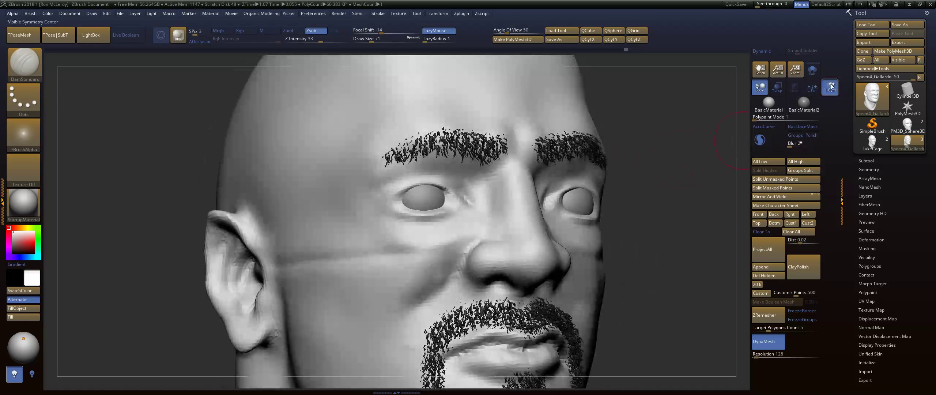
Isolate the head in Solo mode, and deepen the upper lid crease and both eye corners with DamStandard.
left_click(875, 160)
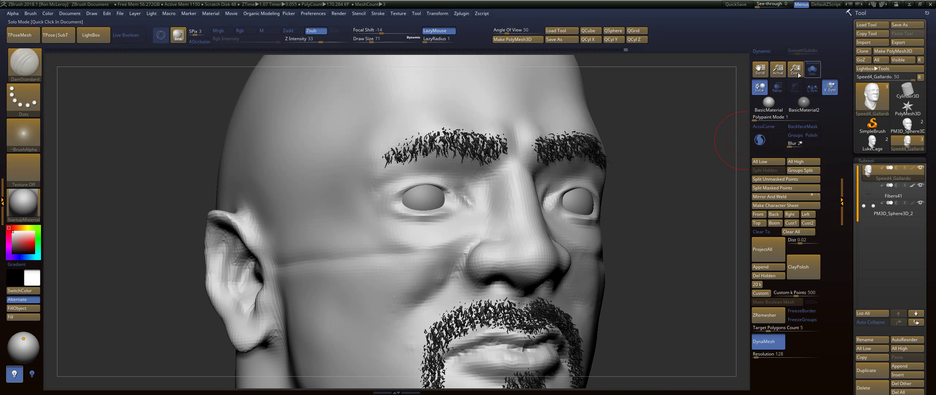
left_click(811, 70)
left_click_drag(636, 149, 649, 149)
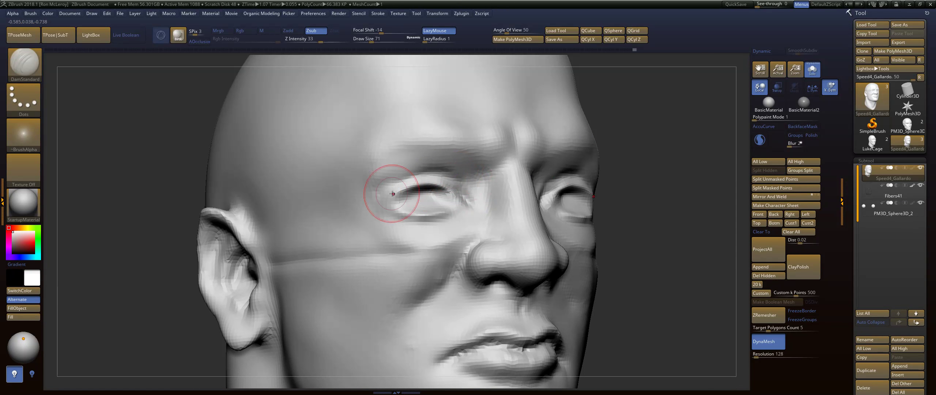
mouse_move(412, 183)
left_mouse_down()
mouse_move(381, 205)
mouse_move(389, 207)
left_mouse_up()
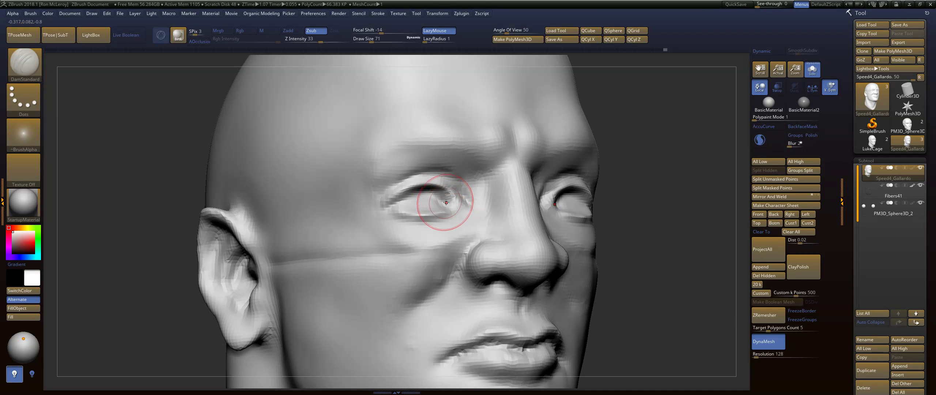
left_click_drag(446, 203, 456, 205)
Carve and smooth the crease beneath the lower eyelid with DamStandard at draw size 71, and leave Solo mode.
mouse_move(671, 170)
left_mouse_down()
mouse_move(600, 198)
mouse_move(654, 190)
left_mouse_up()
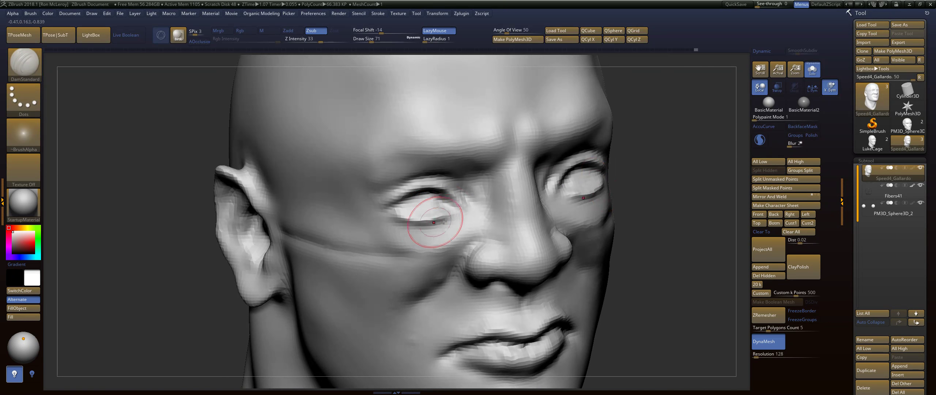
left_click_drag(443, 220, 418, 208, "shift")
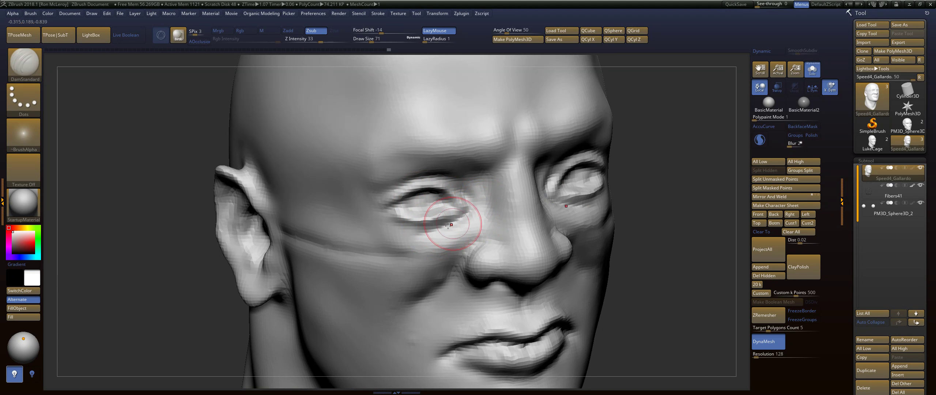
left_click_drag(448, 225, 390, 220)
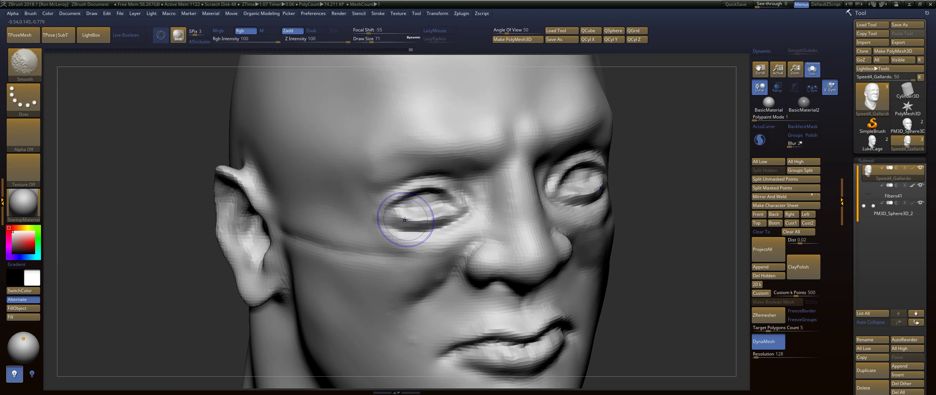
left_click_drag(699, 141, 733, 112)
left_click(812, 70)
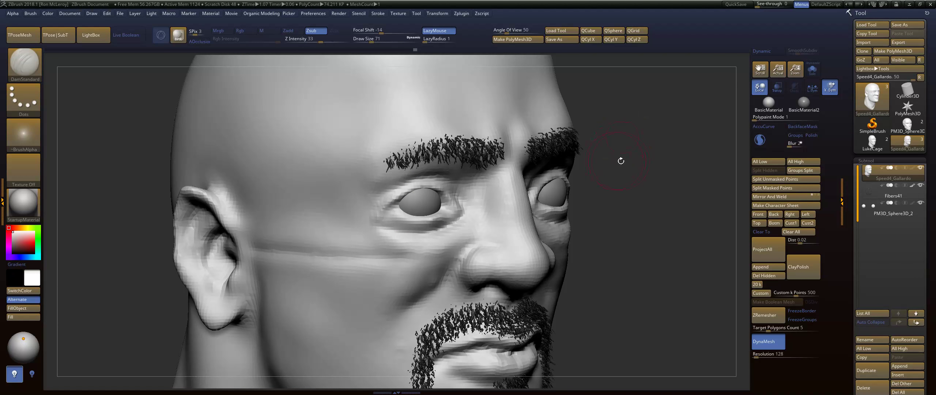
Adjust the lower eyelid's curve over the eyeball from below with the Move brush at draw size 116.
left_click_drag(620, 158, 296, 218)
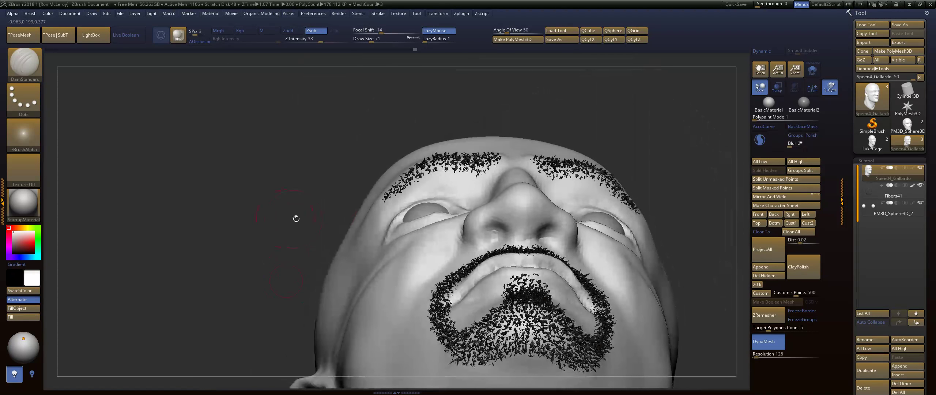
key("b")
key("m")
key("v")
key("s")
left_click_drag(424, 206, 418, 218)
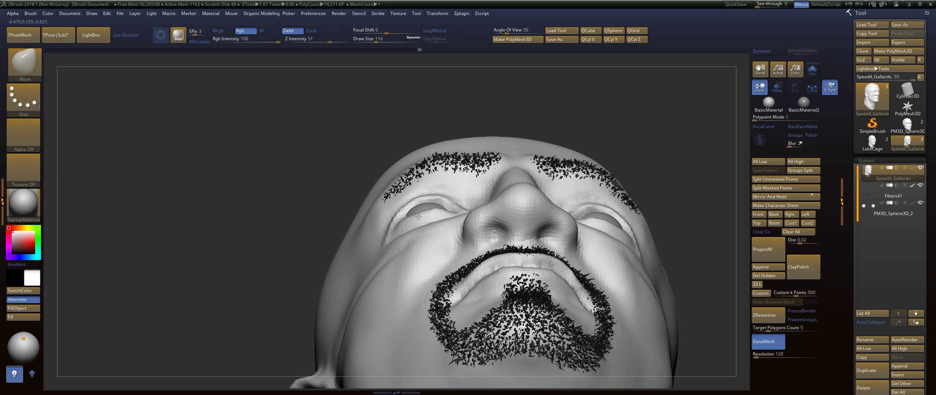
Reduce the Move brush to draw size 49 and adjust the eyelids near the inner eye corner from above.
left_click_drag(637, 139, 676, 236)
key("s")
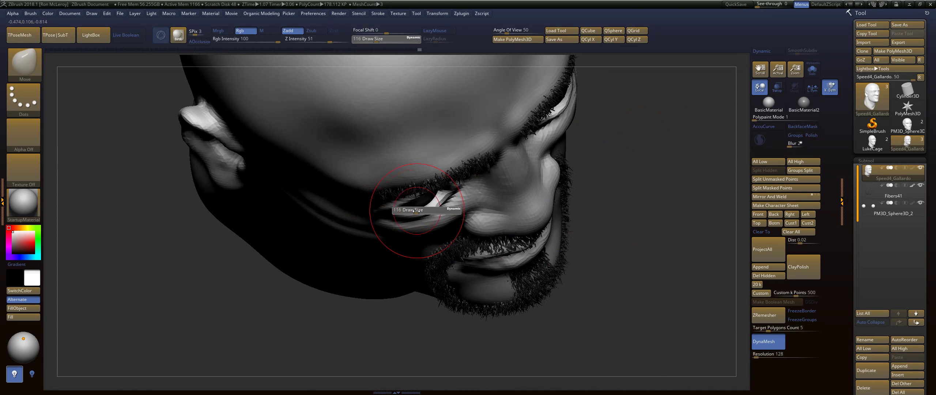
left_click_drag(417, 210, 409, 212)
key("Return")
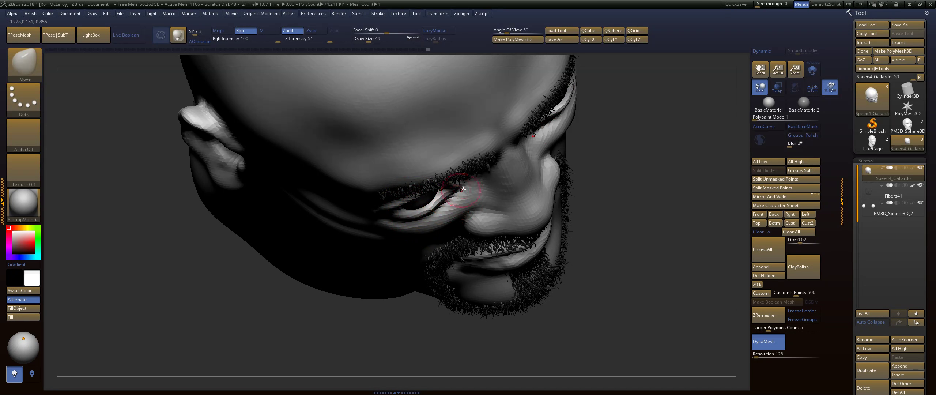
left_click_drag(663, 173, 655, 116)
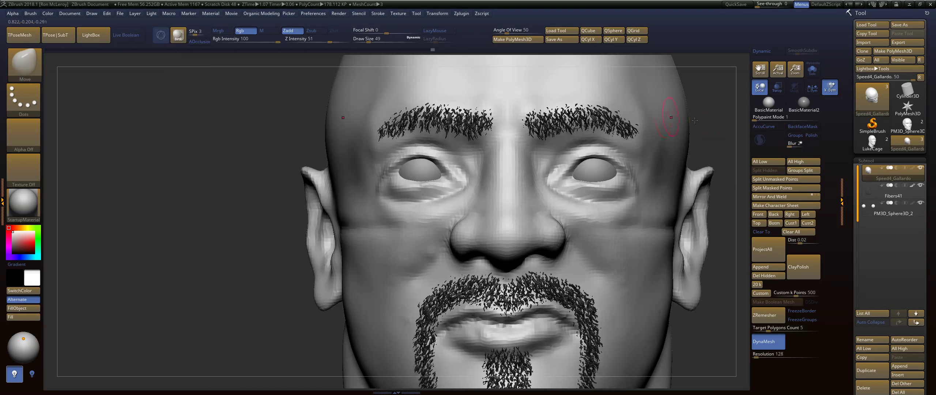
Smooth the skin below the eye and toward its outer corner.
left_click_drag(723, 133, 774, 134)
mouse_move(407, 216)
left_mouse_down("shift")
mouse_move(377, 198)
mouse_move(451, 196)
mouse_move(371, 187)
left_mouse_up("shift")
mouse_move(658, 163)
left_mouse_down()
mouse_move(679, 169)
mouse_move(695, 195)
left_mouse_up()
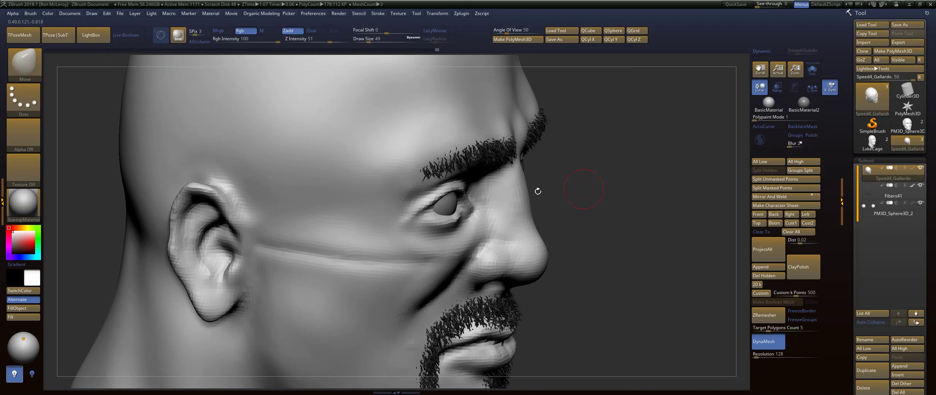
left_click_drag(440, 233, 421, 228, "shift")
Carve a crease from the inner eye corner down onto the cheek with DamStandard at draw size 49, and soften it with Smooth.
left_click_drag(629, 176, 658, 205, "ctrl")
left_click_drag(658, 175, 634, 186)
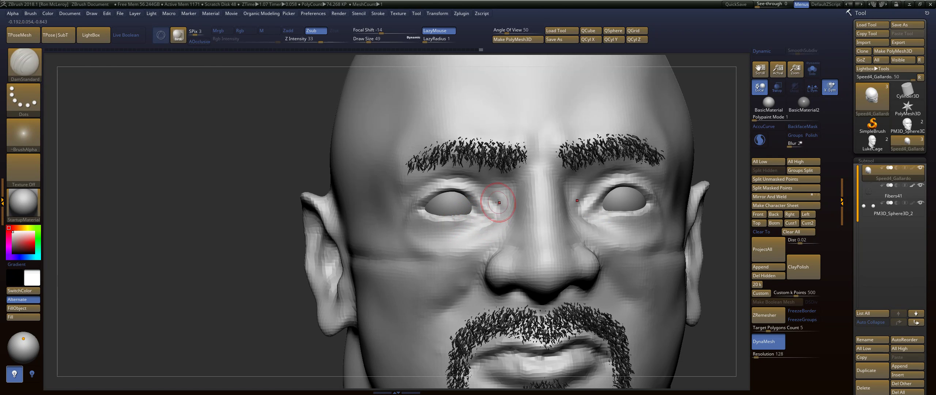
mouse_move(498, 202)
left_mouse_down()
mouse_move(477, 233)
mouse_move(448, 245)
mouse_move(463, 258)
left_mouse_up()
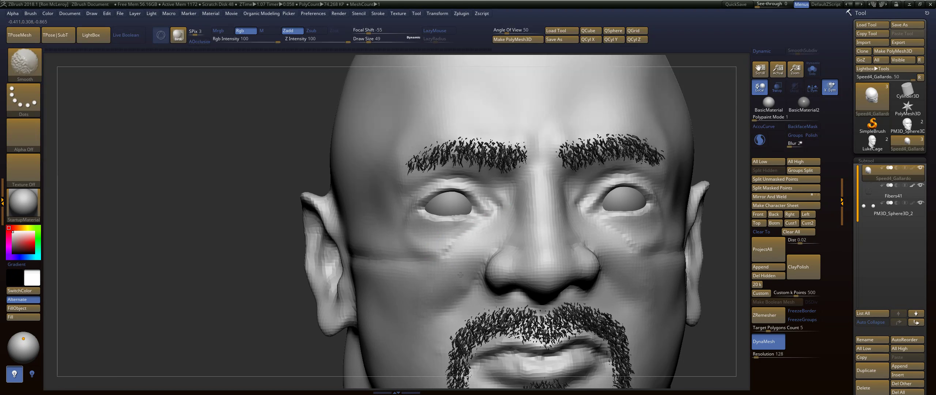
right_click_drag(406, 319, 523, 311)
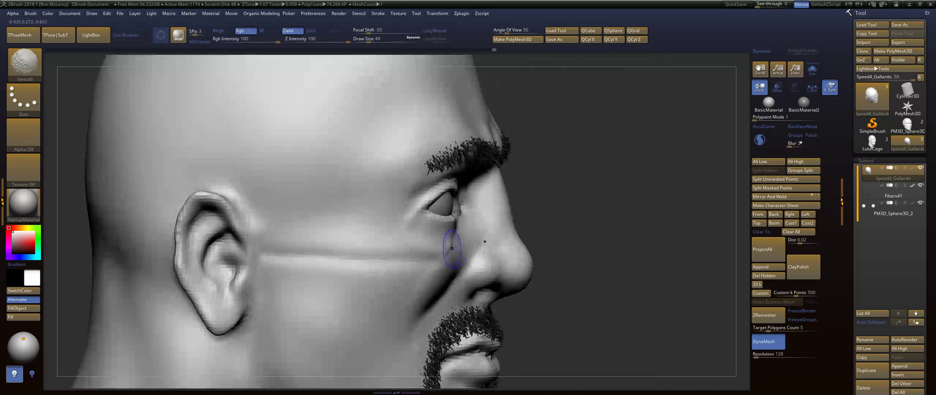
Try to reshape the nose bridge in profile with the Move brush at draw size 87.
key("f")
key("b")
key("m")
key("v")
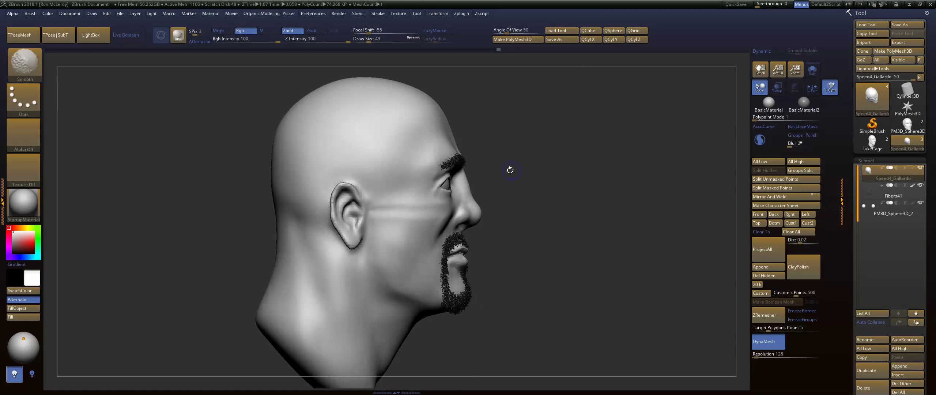
key("s")
left_click_drag(505, 170, 507, 169)
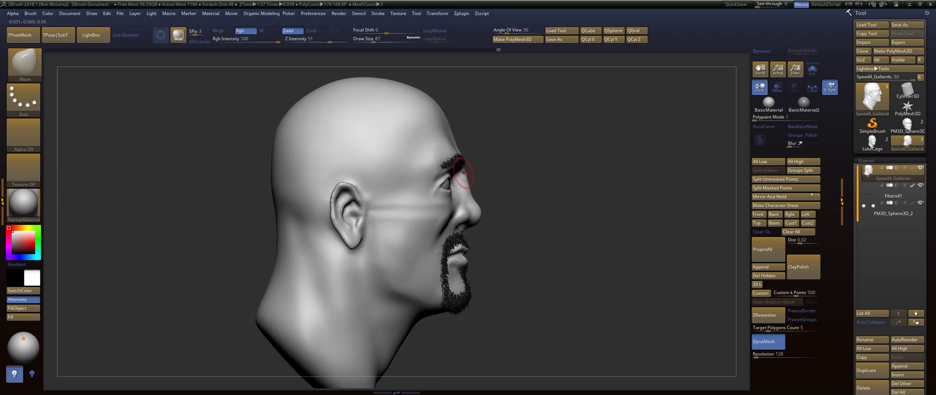
key("ctrl+z")
key("shift")
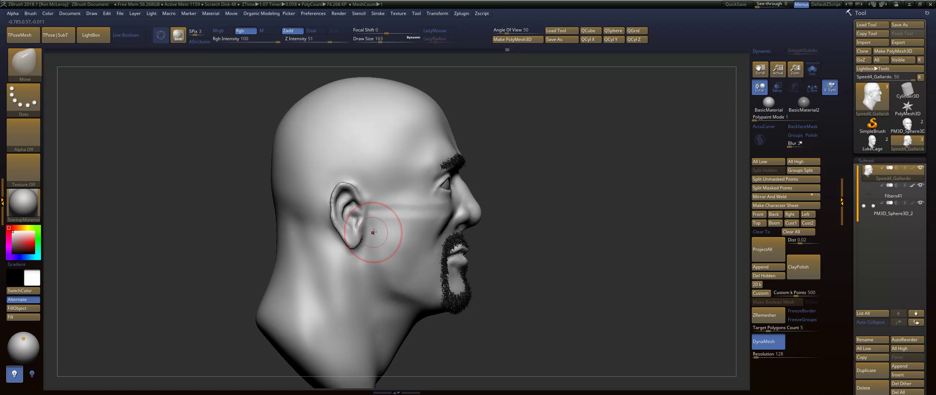
Carve the hollow under the cheekbone from the ear toward the mouth with DamStandard at draw size 116.
key("b")
key("d")
key("s")
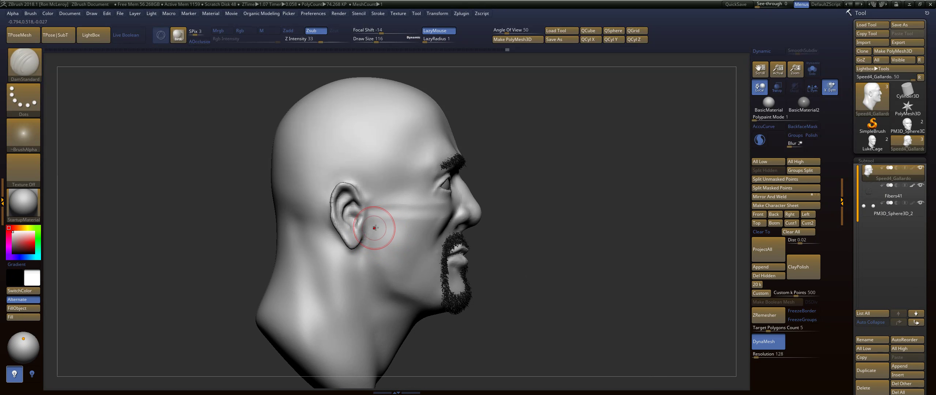
left_click_drag(370, 227, 426, 250)
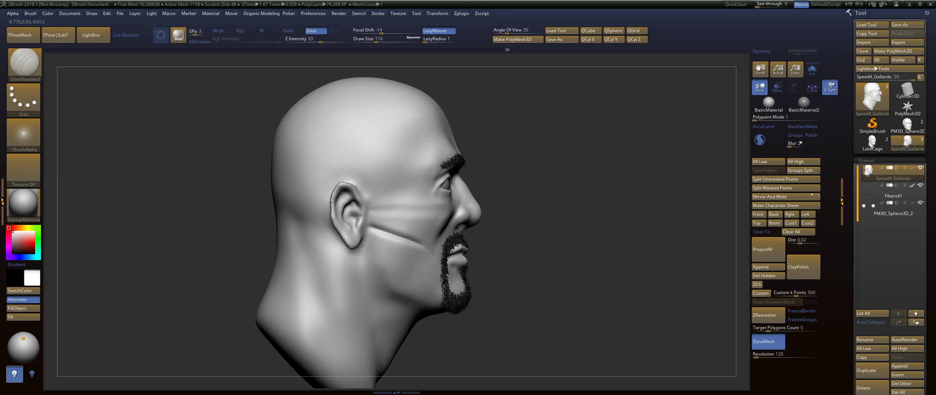
mouse_move(370, 227)
left_mouse_down()
mouse_move(432, 246)
mouse_move(376, 246)
mouse_move(422, 255)
mouse_move(378, 232)
left_mouse_up()
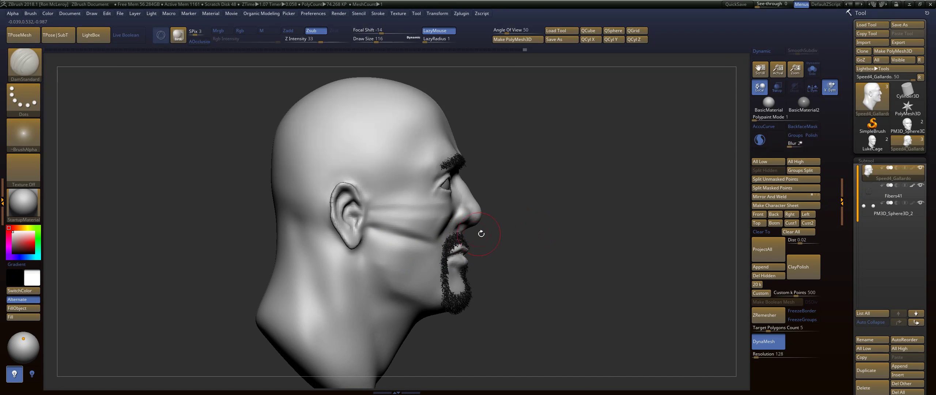
left_click_drag(481, 233, 406, 232, "shift")
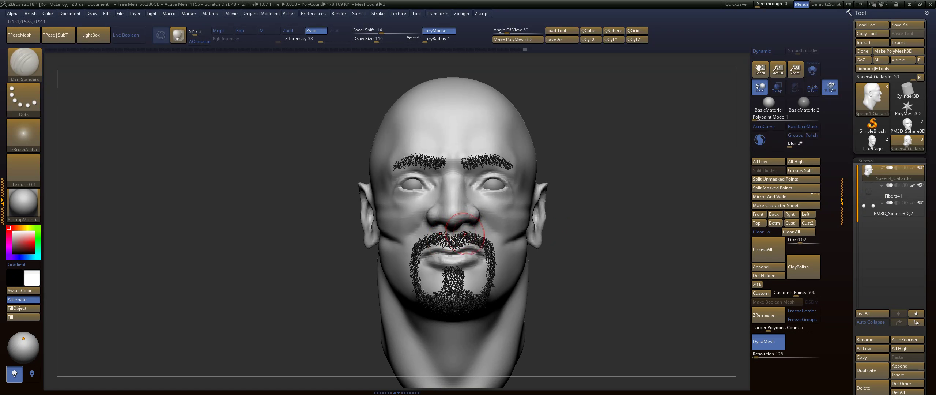
Refine the nose bridge's profile with the Move brush, reducing the draw size to 87.
key("b")
key("m")
key("v")
key("s")
left_click_drag(453, 228, 432, 230)
left_click_drag(570, 155, 665, 155)
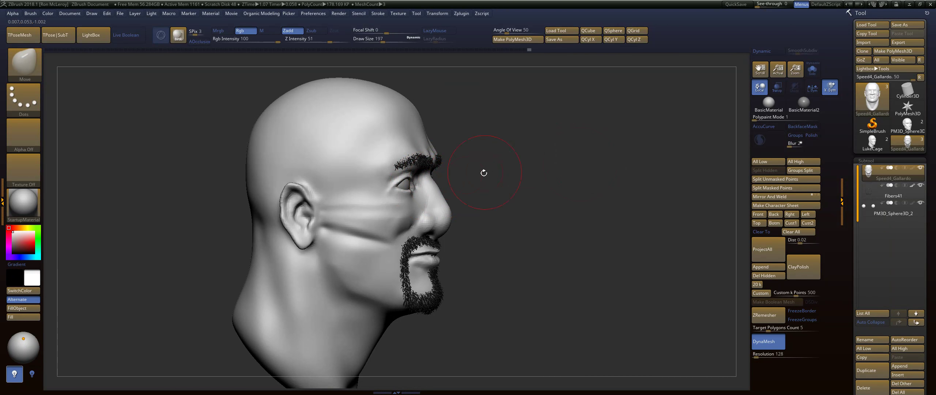
mouse_move(483, 173)
left_mouse_down("alt")
mouse_move(492, 184)
mouse_move(485, 173)
left_mouse_up("alt")
key("s")
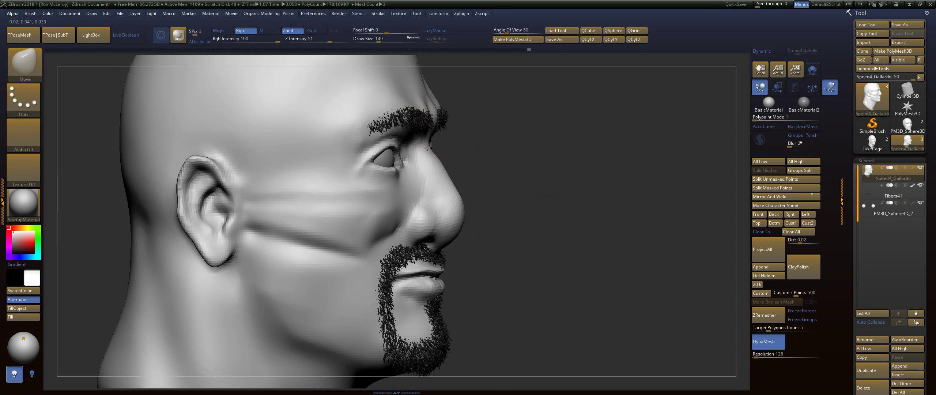
key("s")
left_click_drag(434, 163, 429, 164)
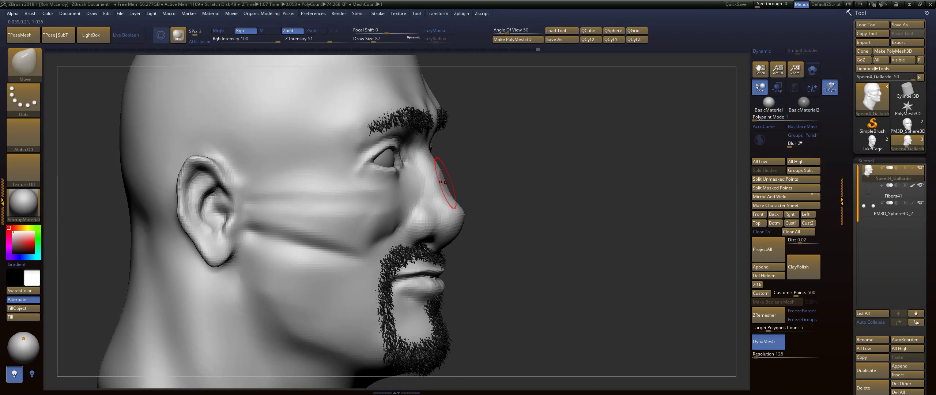
left_click_drag(449, 193, 445, 195)
Smooth the cheek and the hollow beneath the cheekbone at draw size 87.
left_click_drag(523, 204, 549, 205)
left_click_drag(384, 227, 377, 240, "shift")
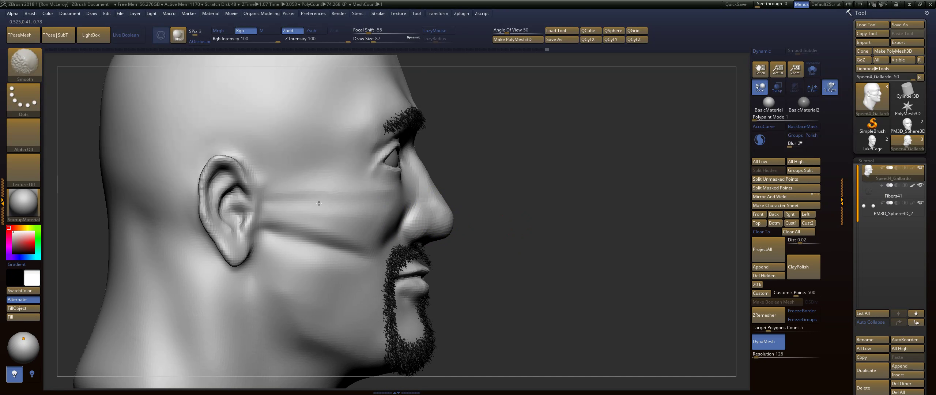
left_click_drag(301, 207, 333, 235, "shift")
left_click_drag(279, 220, 343, 245, "shift")
mouse_move(544, 176)
left_mouse_down()
mouse_move(512, 175)
mouse_move(525, 212)
left_mouse_up()
Carve the eye socket creases beneath the lower eyelid and around the outer corner with DamStandard at draw size 87.
key("b")
key("m")
key("v")
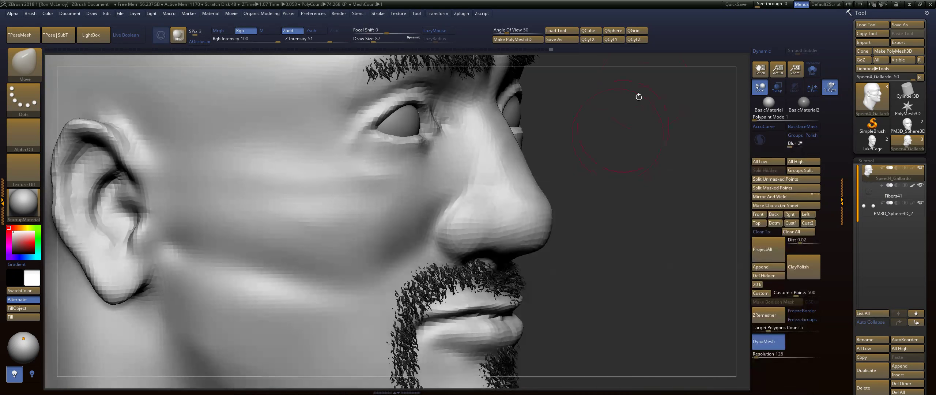
key("b")
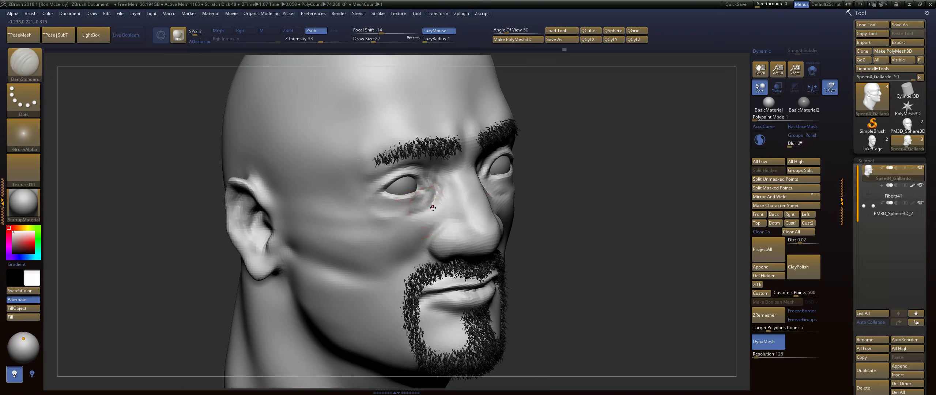
mouse_move(406, 215)
left_mouse_down()
mouse_move(381, 216)
mouse_move(364, 202)
left_mouse_up()
left_click_drag(402, 166, 368, 181)
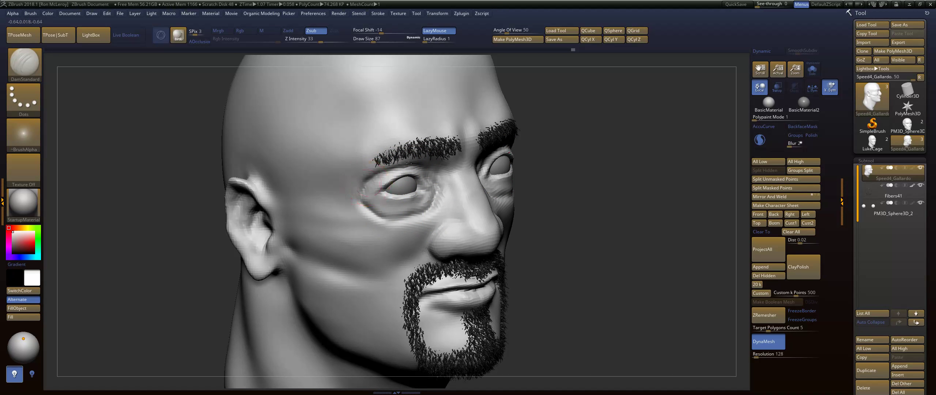
Delete the Fibers41 subtool and make the Speed4_Gallardo head the active subtool.
mouse_move(627, 143)
left_mouse_down()
mouse_move(562, 137)
mouse_move(555, 146)
mouse_move(642, 141)
mouse_move(686, 168)
left_mouse_up()
left_click(893, 192)
left_click(872, 388)
left_click(805, 386)
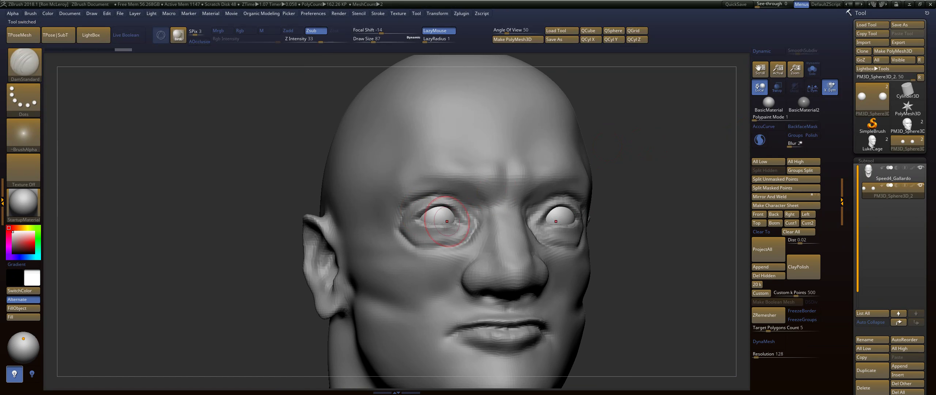
left_click(472, 211, "alt")
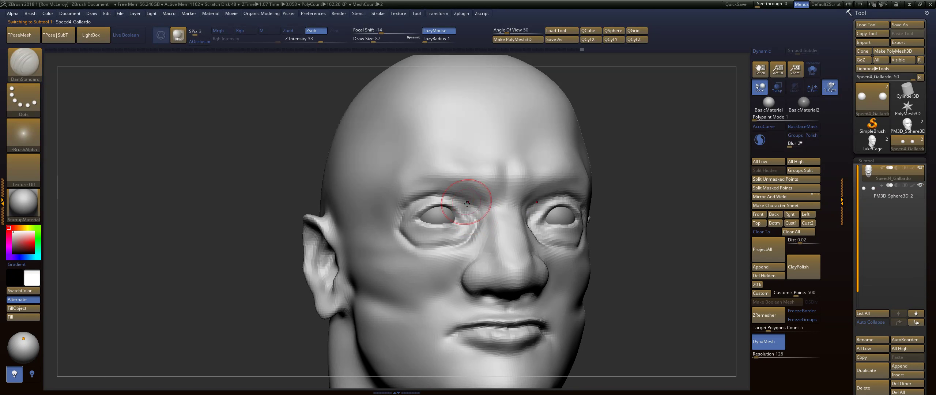
Carve and smooth the forms around the eye socket and inner brow with the DamStandard brush.
left_click_drag(436, 193, 406, 213)
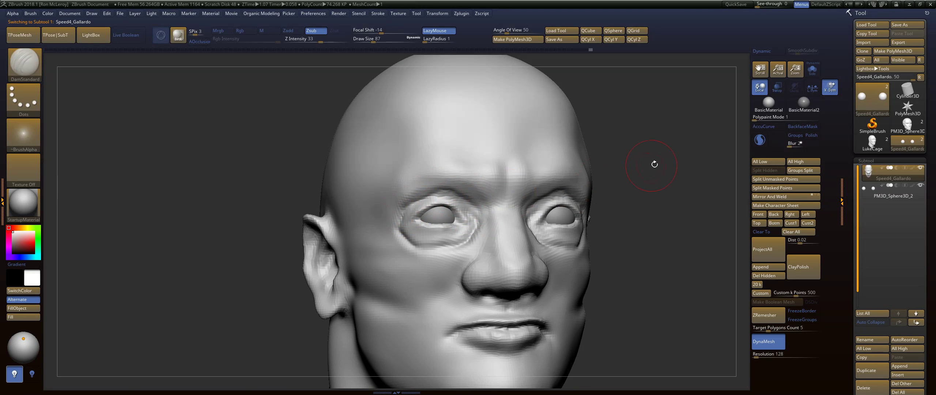
left_click_drag(654, 163, 716, 161)
mouse_move(430, 192)
left_mouse_down("shift")
mouse_move(406, 217)
mouse_move(420, 241)
mouse_move(454, 222)
left_mouse_up("shift")
mouse_move(603, 186)
left_mouse_down()
mouse_move(428, 229)
mouse_move(402, 225)
left_mouse_up()
left_click_drag(293, 227, 281, 212)
left_click_drag(388, 215, 366, 219, "shift")
left_click_drag(204, 227, 329, 232)
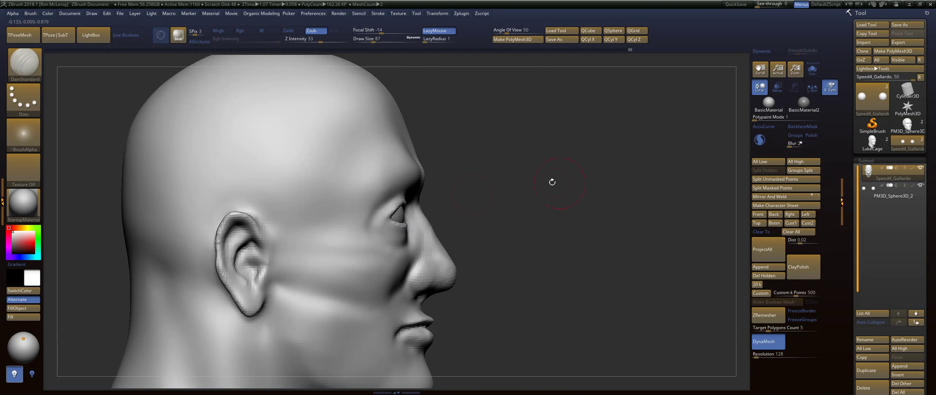
Reshape the brow and eye area in profile with the Move brush at draw size 172.
mouse_move(551, 181)
left_mouse_down("alt")
mouse_move(512, 195)
mouse_move(541, 188)
left_mouse_up("alt")
key("b")
key("m")
key("v")
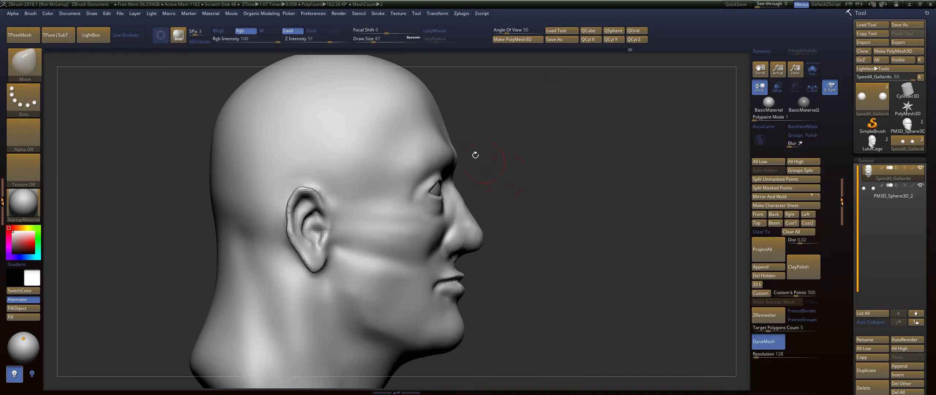
key("s")
left_click_drag(520, 158, 527, 158)
left_click_drag(401, 190, 419, 189)
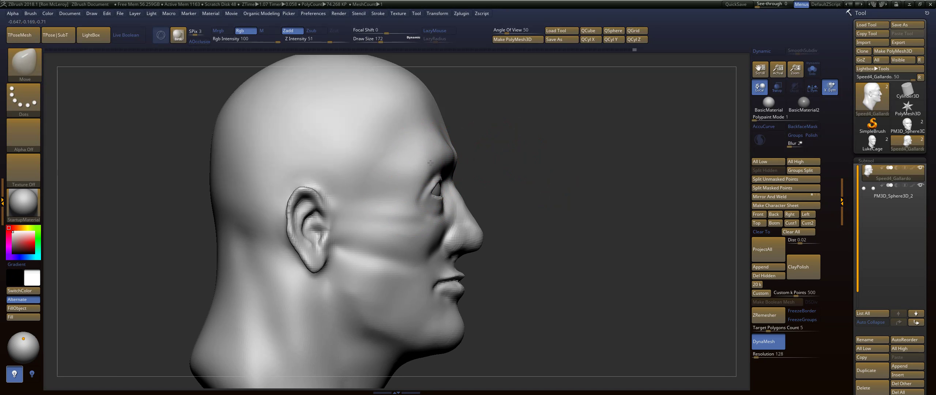
Adjust the skull and forehead profile with the Move brush enlarged to draw size 257.
left_click_drag(550, 132, 560, 215)
left_click_drag(574, 150, 541, 225, "alt")
key("s")
mouse_move(513, 136)
left_mouse_down()
mouse_move(516, 158)
mouse_move(641, 180)
mouse_move(570, 207)
left_mouse_up()
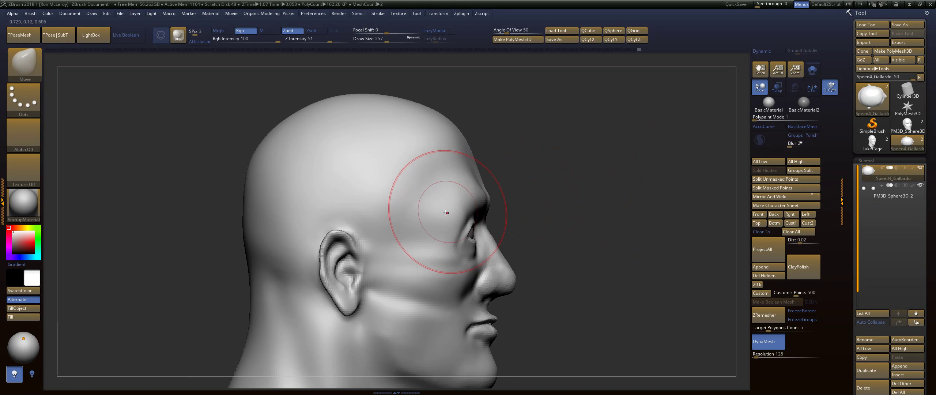
Carve the cheekbone line from the ear and the temple ridge with DamStandard at draw size 145, smoothing the strokes.
key("b")
key("d")
key("s")
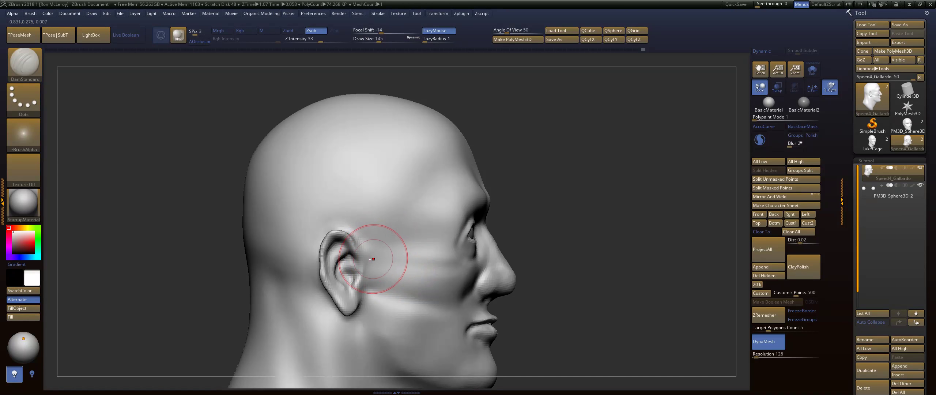
mouse_move(372, 259)
left_mouse_down()
mouse_move(410, 258)
mouse_move(427, 231)
left_mouse_up()
key("ctrl+z")
left_click_drag(372, 262, 380, 264)
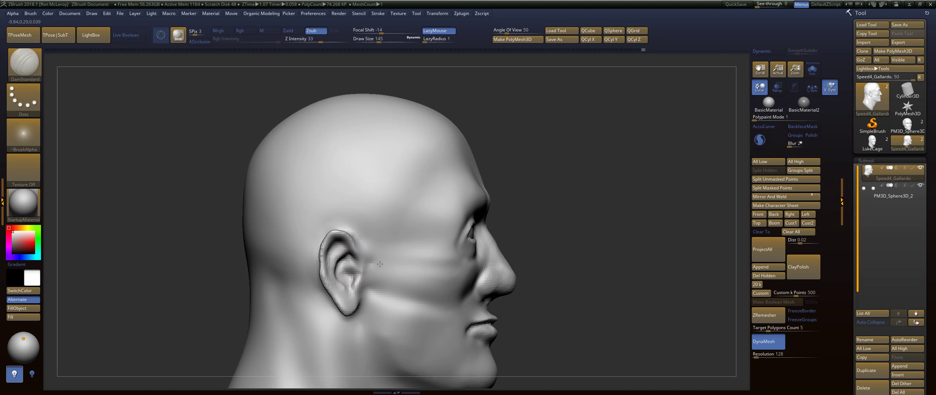
mouse_move(425, 246)
left_mouse_down("shift")
mouse_move(382, 259)
mouse_move(417, 261)
mouse_move(441, 220)
mouse_move(422, 173)
mouse_move(440, 199)
mouse_move(434, 232)
left_mouse_up("shift")
mouse_move(439, 205)
left_mouse_down()
mouse_move(412, 161)
mouse_move(384, 156)
left_mouse_up()
mouse_move(388, 162)
left_mouse_down("shift")
mouse_move(420, 182)
mouse_move(414, 231)
mouse_move(384, 259)
mouse_move(437, 199)
left_mouse_up("shift")
Build up the brow above the eye with the FormSoft brush and smooth the side of the face.
key("b")
key("f")
key("s")
left_click_drag(728, 172, 618, 158)
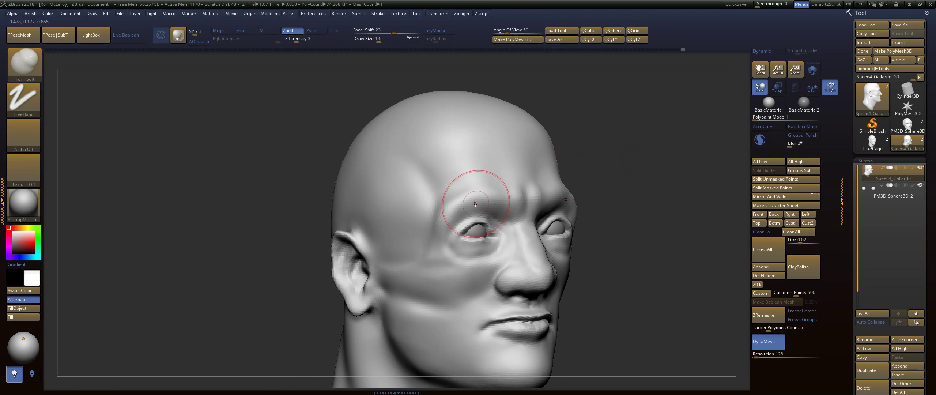
mouse_move(476, 204)
left_mouse_down()
mouse_move(449, 210)
mouse_move(489, 204)
left_mouse_up()
key("shift")
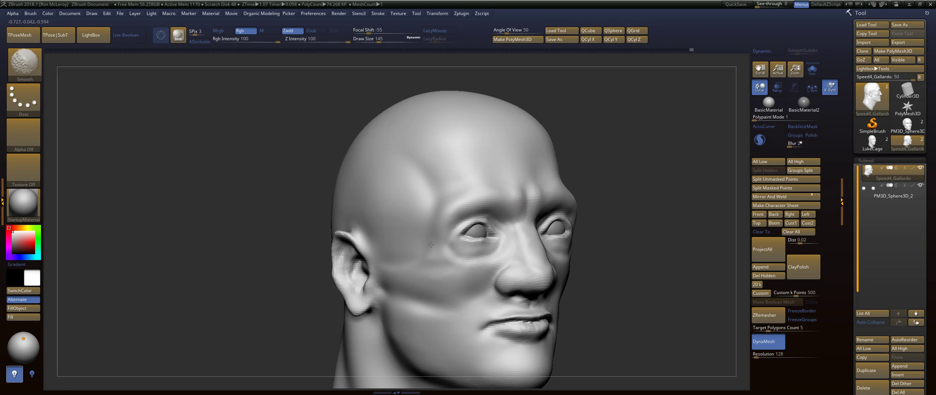
Fill out the cheekbones from below the head with FormSoft at draw size 245.
mouse_move(650, 188)
left_mouse_down("alt")
mouse_move(641, 161)
mouse_move(647, 179)
mouse_move(709, 183)
left_mouse_up("alt")
mouse_move(639, 201)
left_mouse_down()
mouse_move(610, 217)
mouse_move(718, 129)
mouse_move(691, 125)
mouse_move(585, 153)
left_mouse_up()
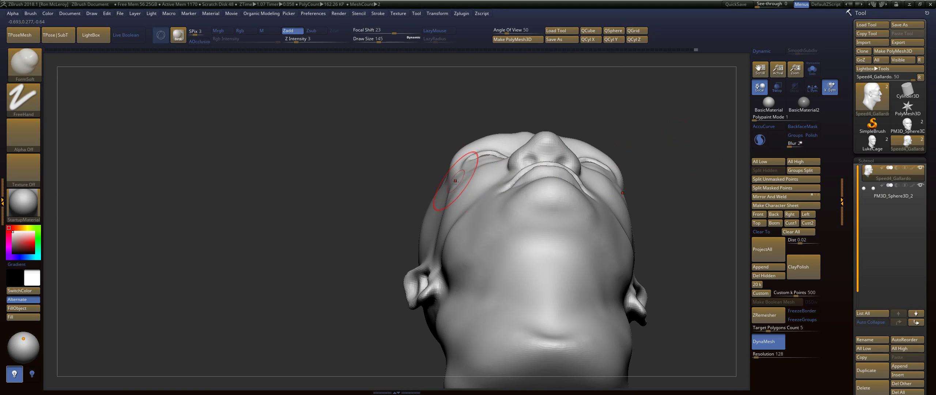
key("s")
mouse_move(455, 181)
left_mouse_down()
mouse_move(463, 181)
mouse_move(453, 198)
left_mouse_up()
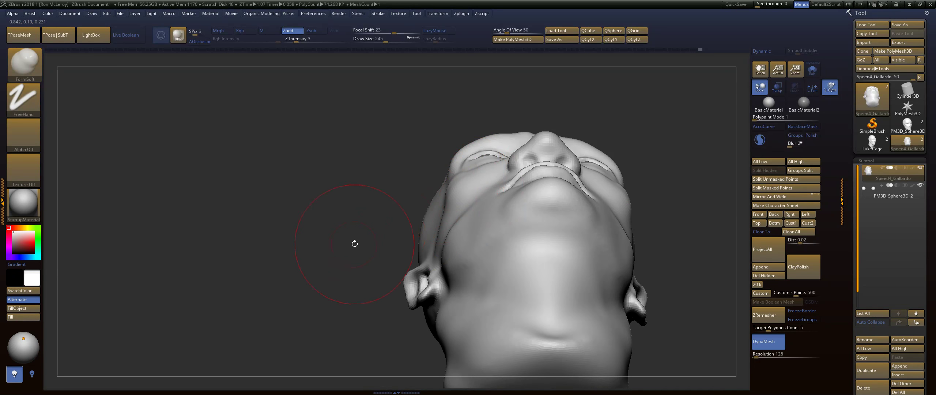
mouse_move(354, 243)
left_mouse_down()
mouse_move(468, 210)
mouse_move(433, 241)
mouse_move(451, 205)
mouse_move(441, 213)
left_mouse_up()
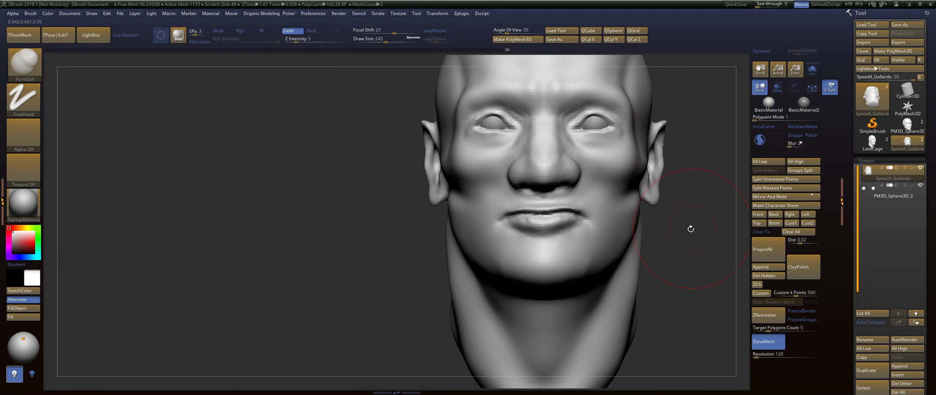
Smooth the lips away into the surrounding mouth area.
mouse_move(690, 227)
left_mouse_down()
mouse_move(589, 215)
mouse_move(500, 190)
mouse_move(432, 236)
mouse_move(432, 221)
mouse_move(417, 232)
mouse_move(413, 252)
left_mouse_up()
mouse_move(511, 223)
left_mouse_down("shift")
mouse_move(529, 230)
mouse_move(542, 214)
mouse_move(541, 232)
left_mouse_up("shift")
left_click_drag(541, 232, 533, 228, "shift")
left_click_drag(577, 252, 406, 271)
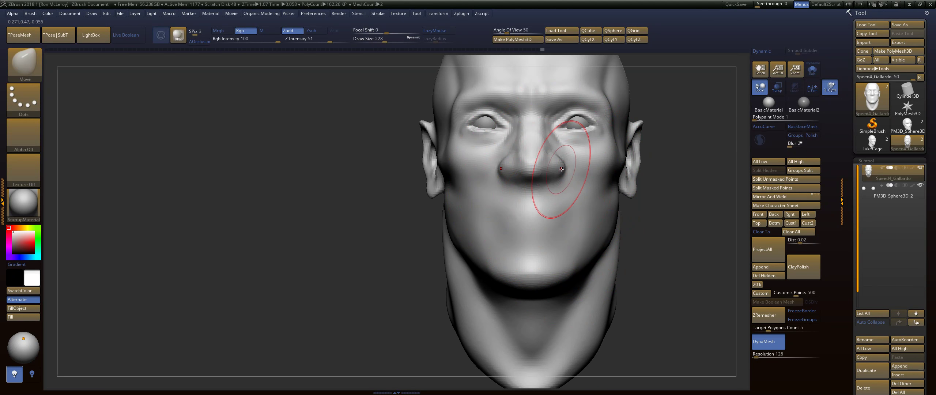
Reshape the nostrils and base of the nose with the Move brush at draw size 228.
right_click_drag(549, 189, 558, 181)
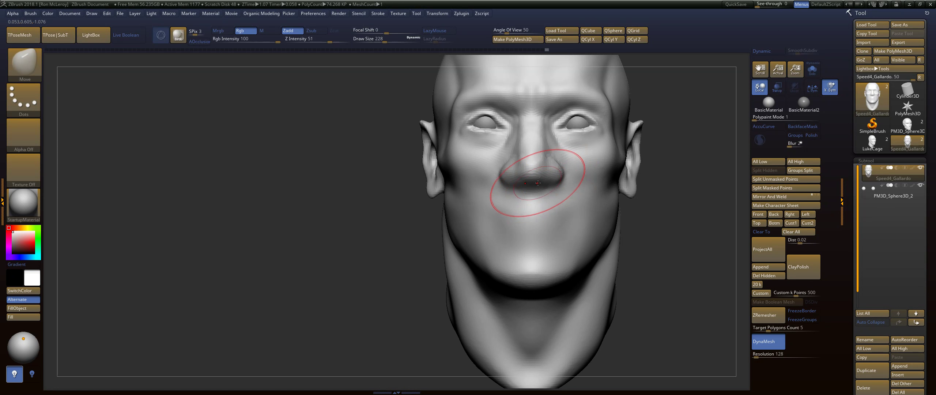
left_click_drag(538, 183, 538, 186)
mouse_move(683, 167)
left_mouse_down()
mouse_move(662, 167)
mouse_move(687, 159)
left_mouse_up()
Shape the upper eyelids from below with the Move brush, reducing the draw size to 120 and 59.
mouse_move(686, 159)
right_mouse_down()
mouse_move(669, 106)
mouse_move(649, 131)
mouse_move(650, 183)
right_mouse_up()
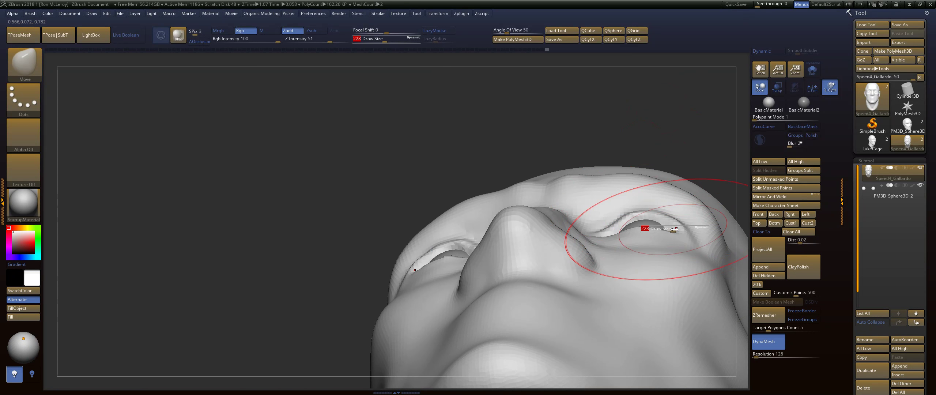
key("s")
mouse_move(672, 229)
left_mouse_down()
mouse_move(663, 229)
mouse_move(678, 231)
left_mouse_up()
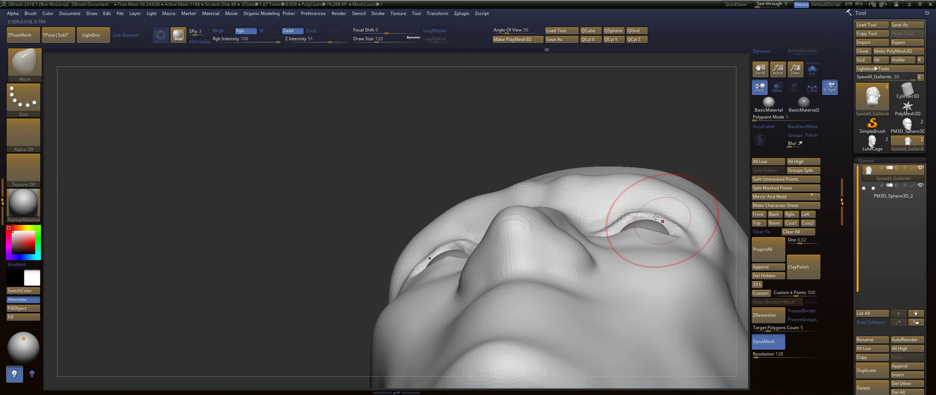
key("bracketleft")
key("bracketleft")
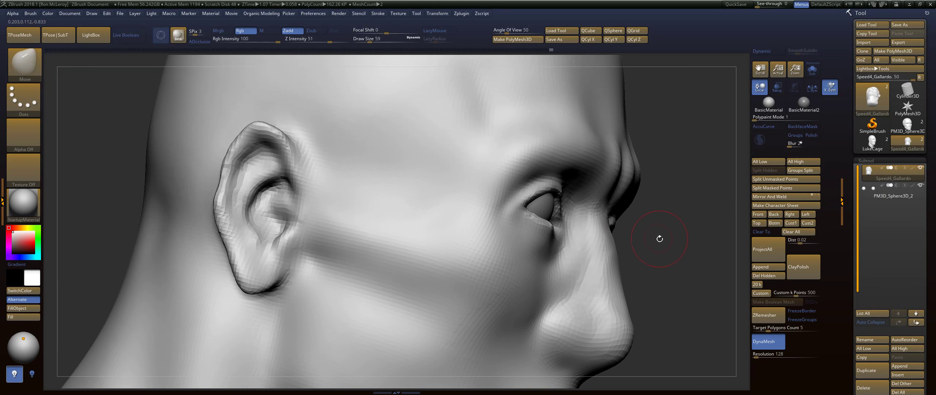
Build up the side of the nose, the cheek and the outer eye corner with FormSoft at draw size 108.
left_click_drag(658, 236, 631, 195)
key("s")
left_click_drag(535, 234, 541, 234)
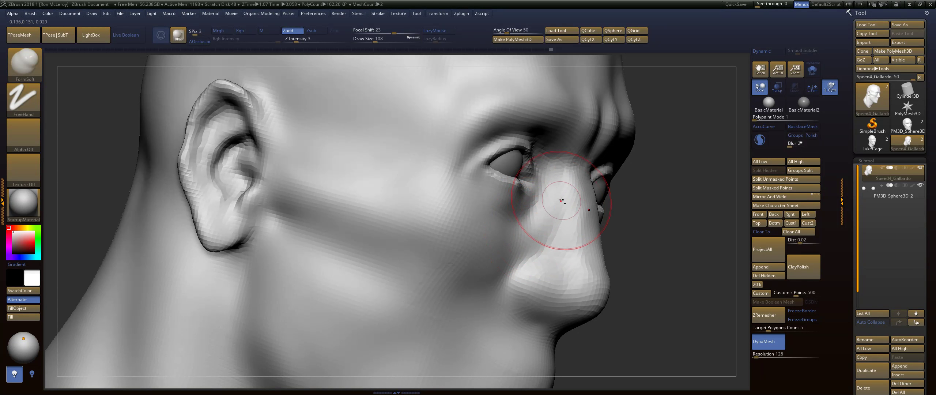
left_click_drag(560, 201, 483, 278)
left_click_drag(544, 213, 520, 242)
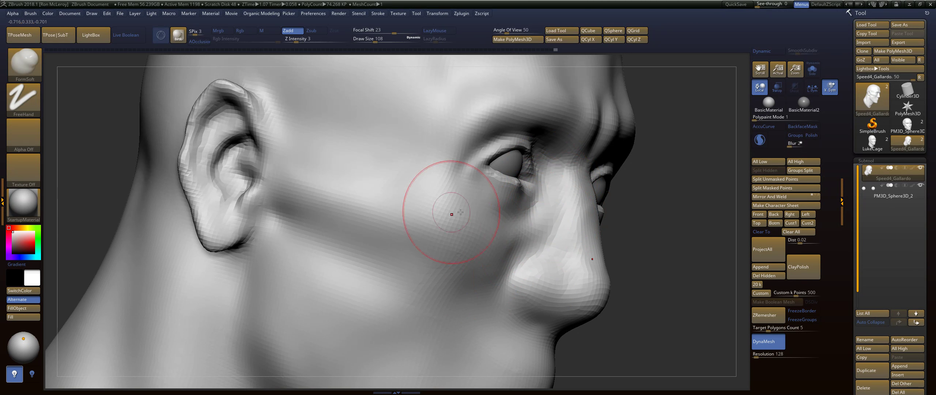
mouse_move(451, 213)
left_mouse_down()
mouse_move(444, 200)
mouse_move(485, 170)
left_mouse_up()
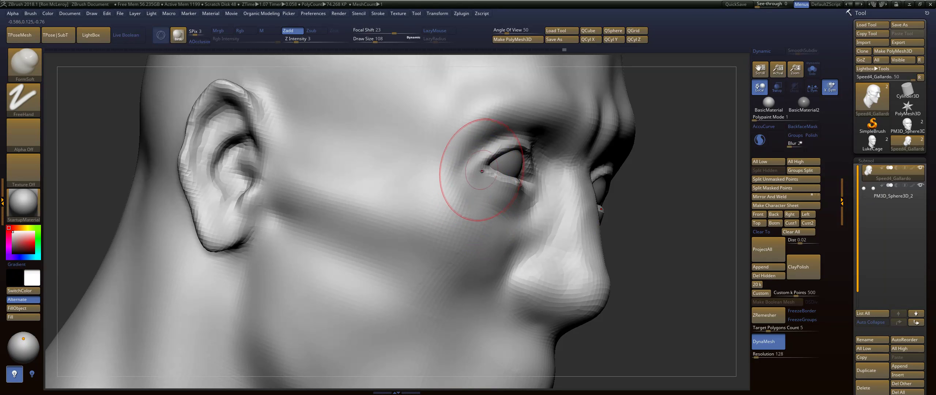
left_click_drag(659, 135, 605, 144)
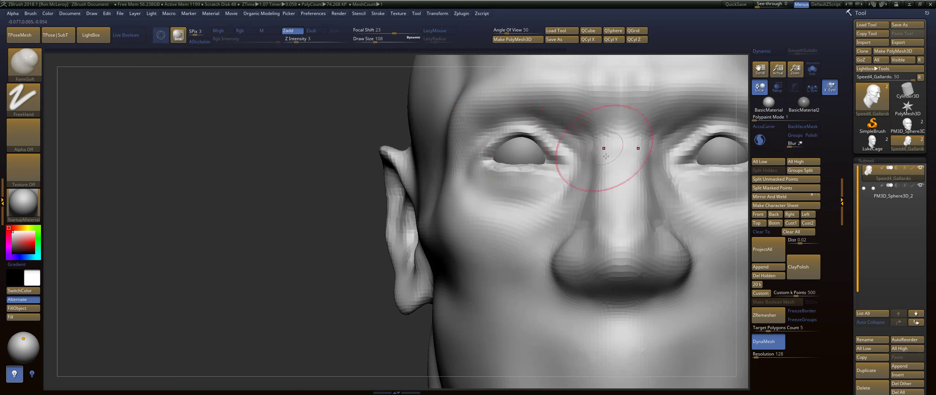
Fill out the lower face and chin with the FormSoft brush at draw size 286.
key("f")
left_click_drag(595, 194, 560, 190)
mouse_move(560, 191)
left_mouse_down()
mouse_move(633, 196)
mouse_move(622, 285)
left_mouse_up()
left_click_drag(600, 241, 581, 194)
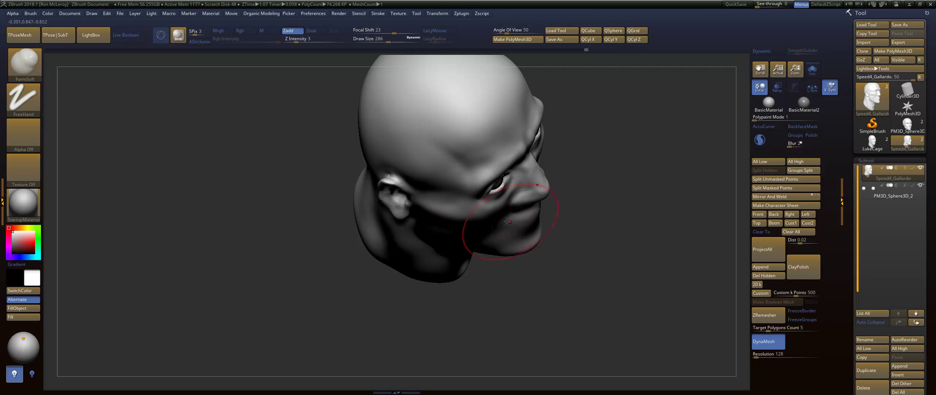
left_click_drag(621, 285, 614, 197)
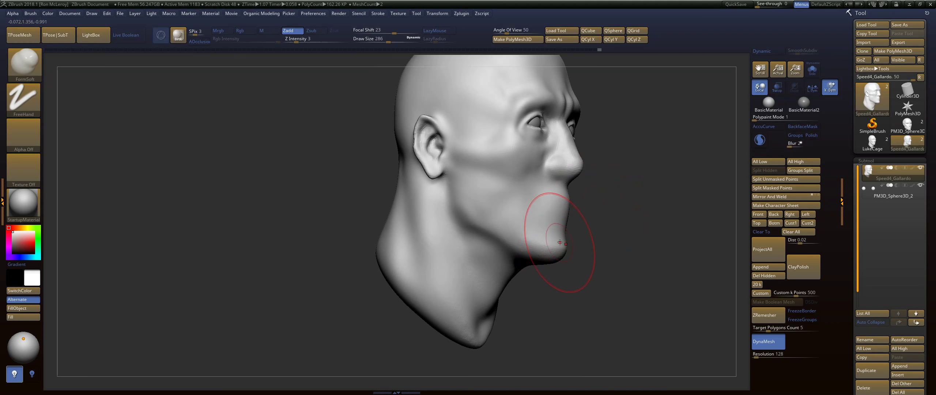
left_click_drag(560, 240, 564, 256)
Place a canvas snapshot of the head in three-quarter view and return to an early undo history state for comparison.
left_click_drag(628, 240, 654, 225)
left_click_drag(654, 225, 430, 227)
key("shift+s")
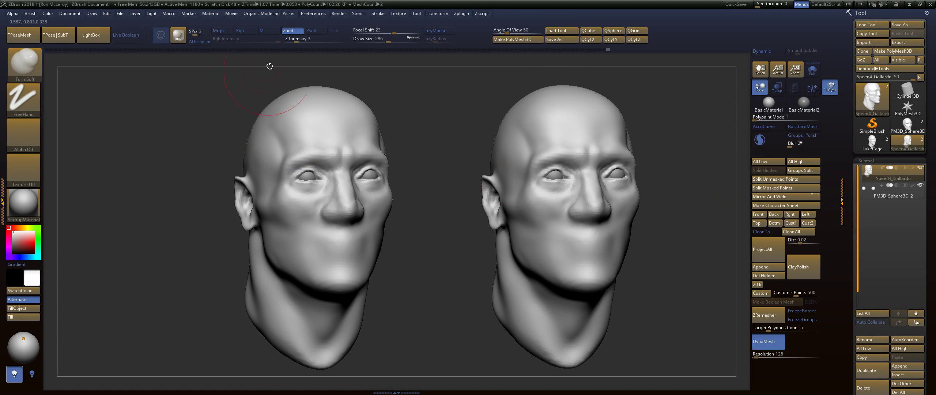
left_click(46, 49)
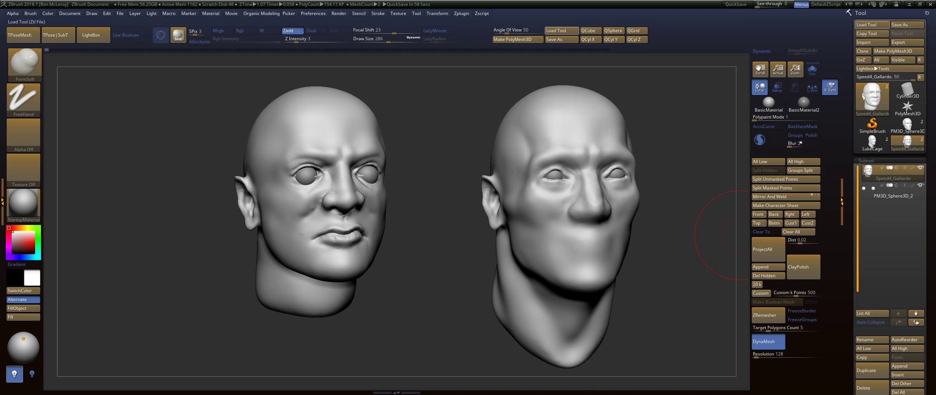
Load the luke_cage head onto a cleared canvas and centre the transform gizmo on the mesh.
key("ctrl")
key("ctrl+n")
left_click_drag(482, 264, 619, 277, "alt")
left_click_drag(650, 272, 620, 277, "shift")
key("w")
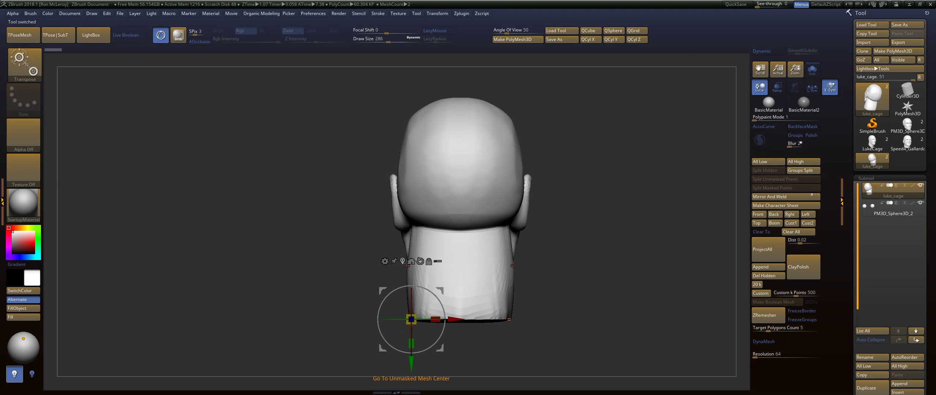
left_click(411, 261)
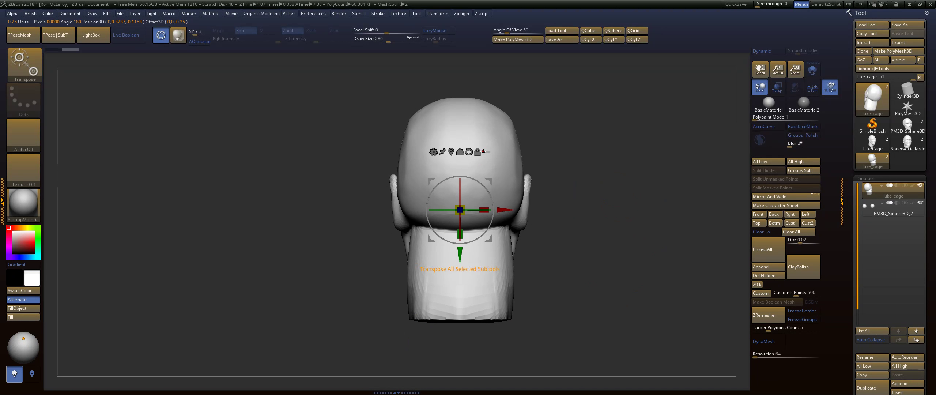
Reset the gizmo's orientation on the luke_cage head, return to Draw mode and snap to the front view.
left_click_drag(603, 205, 359, 95)
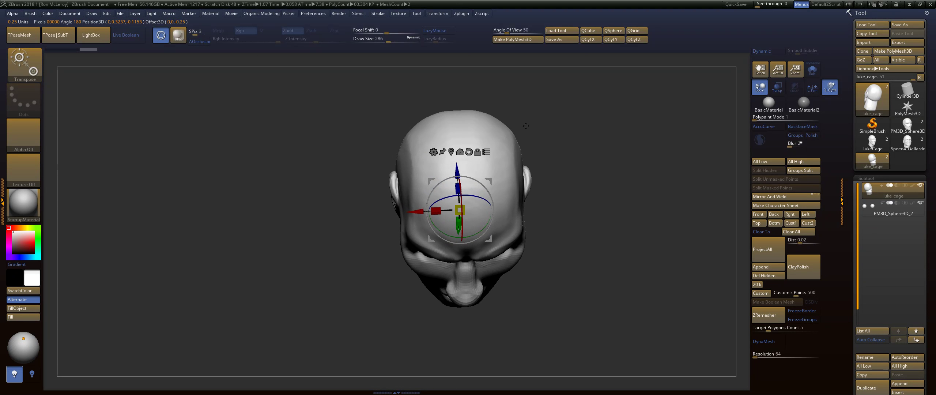
left_click(469, 152)
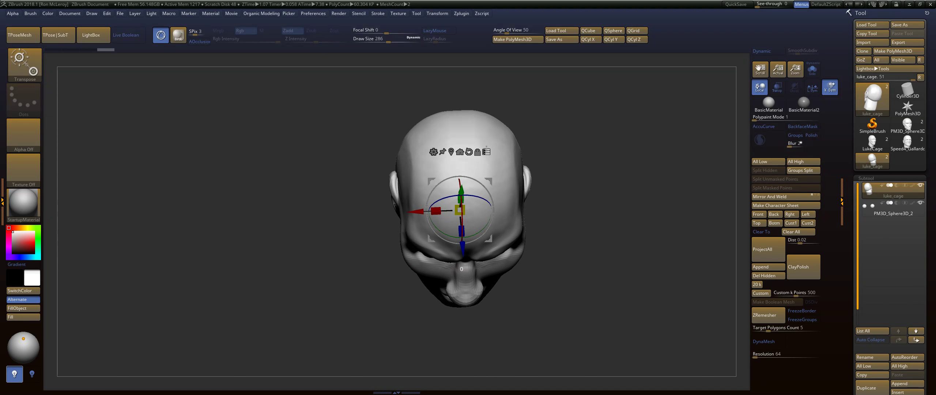
key("q")
key("w")
left_click_drag(587, 250, 598, 234)
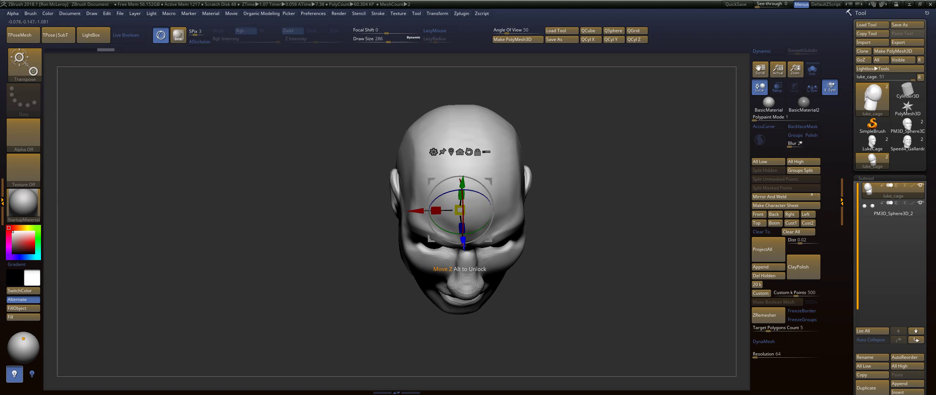
key("q")
left_click_drag(578, 249, 576, 236, "shift")
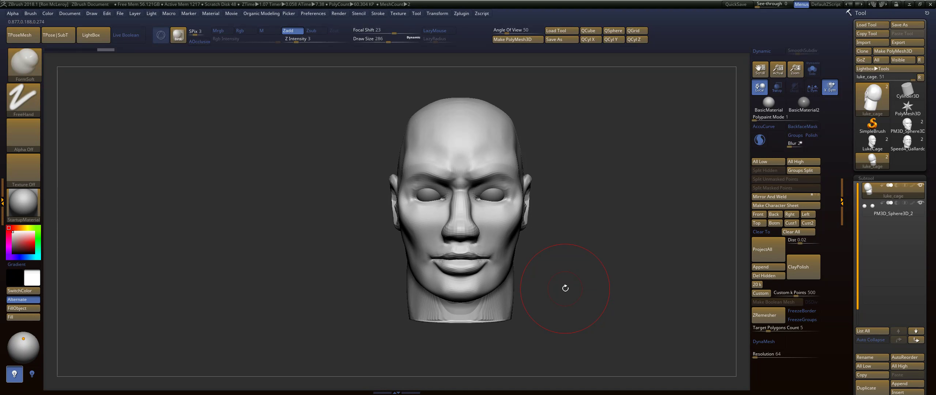
Try to enable DynaMesh on the luke_cage head without freezing its subdivision levels.
left_click_drag(565, 288, 595, 287)
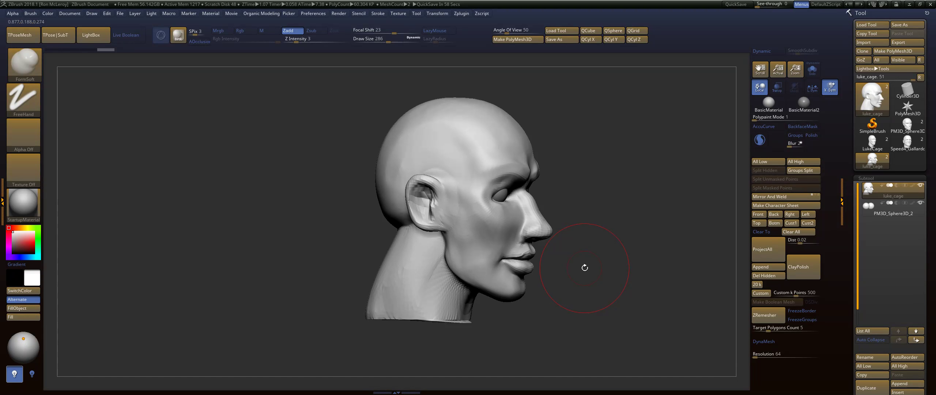
mouse_move(585, 268)
left_mouse_down()
mouse_move(610, 230)
mouse_move(601, 224)
mouse_move(622, 240)
mouse_move(631, 188)
left_mouse_up()
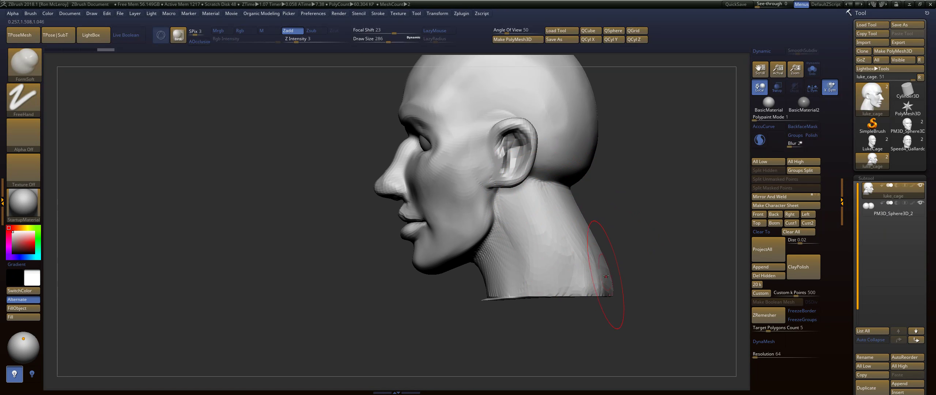
key("ctrl")
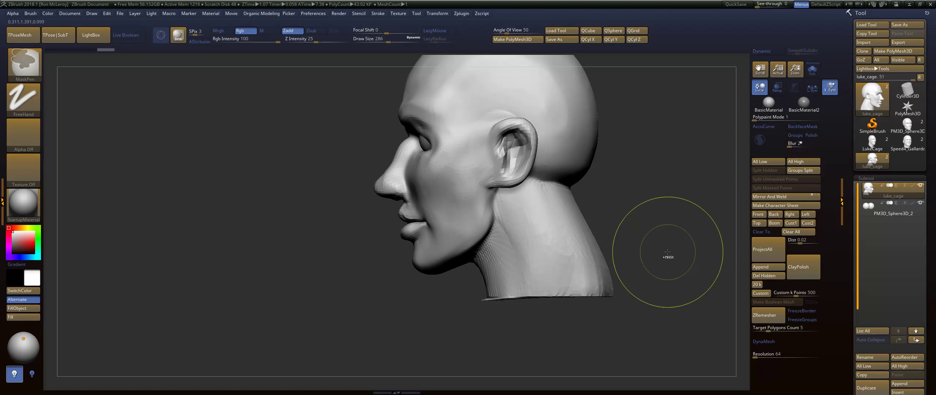
left_click(766, 341)
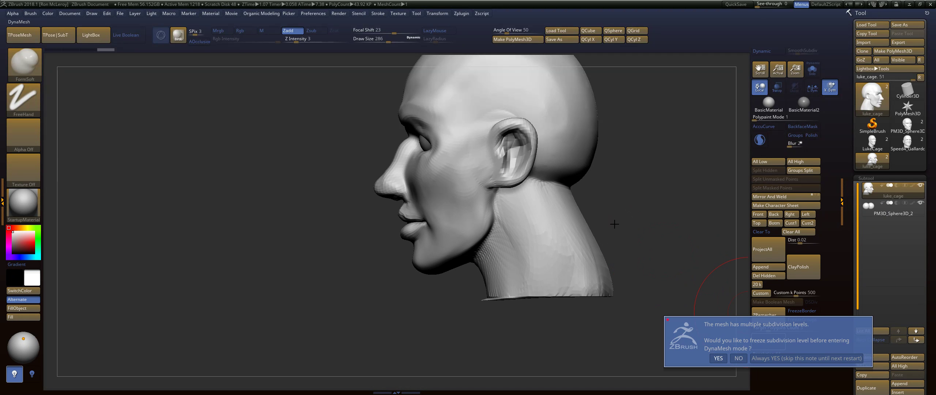
left_click(741, 357)
Show the polygon wireframe on the head and delete its lower subdivision levels.
key("shift+f")
left_click_drag(632, 198, 685, 182)
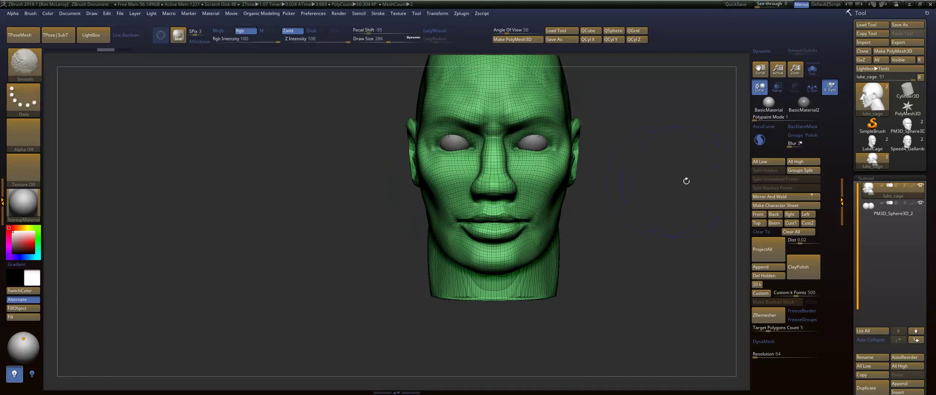
left_click(866, 178)
left_click(867, 178)
left_click(876, 187)
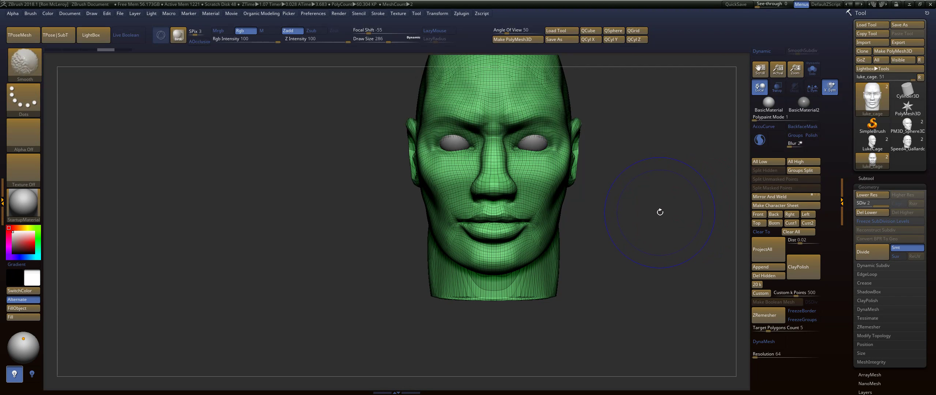
left_click(867, 212)
Convert the head to DynaMesh at resolution 128 and hide the wireframe.
left_click_drag(755, 357, 756, 357)
left_click(767, 341)
key("shift+f")
Pull the front of the neck downward with the Move brush at draw size 286.
left_click_drag(660, 212, 726, 214)
key("b")
key("m")
key("v")
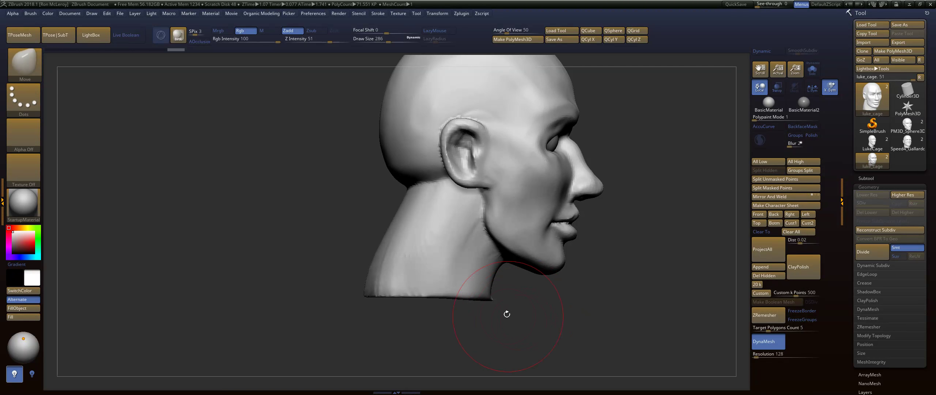
mouse_move(481, 297)
left_mouse_down()
mouse_move(473, 366)
mouse_move(424, 361)
left_mouse_up()
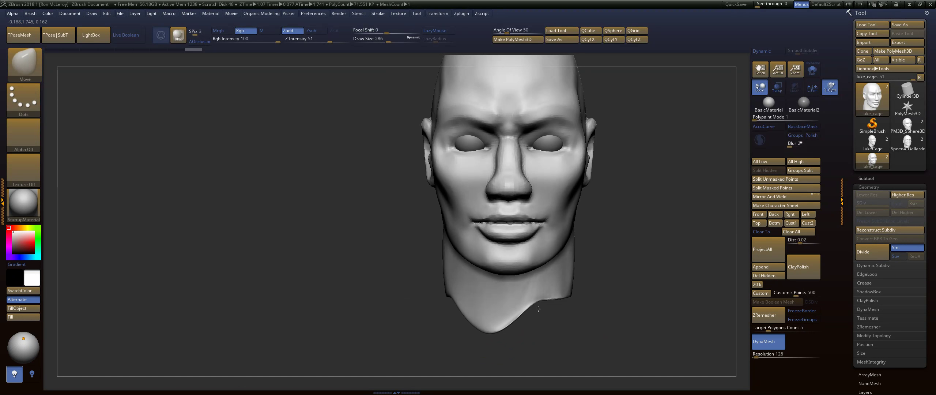
key("ctrl+z")
left_click_drag(498, 297, 498, 343)
mouse_move(456, 322)
left_mouse_down()
mouse_move(454, 334)
mouse_move(565, 330)
mouse_move(574, 278)
left_mouse_up()
mouse_move(478, 291)
left_mouse_down()
mouse_move(475, 310)
mouse_move(474, 295)
left_mouse_up()
Reshape the base of the neck with the Move brush at draw size 460 and smooth the side of the neck.
key("s")
left_click_drag(449, 260, 438, 277)
left_click_drag(479, 298, 472, 311)
key("s")
left_click_drag(382, 209, 389, 208)
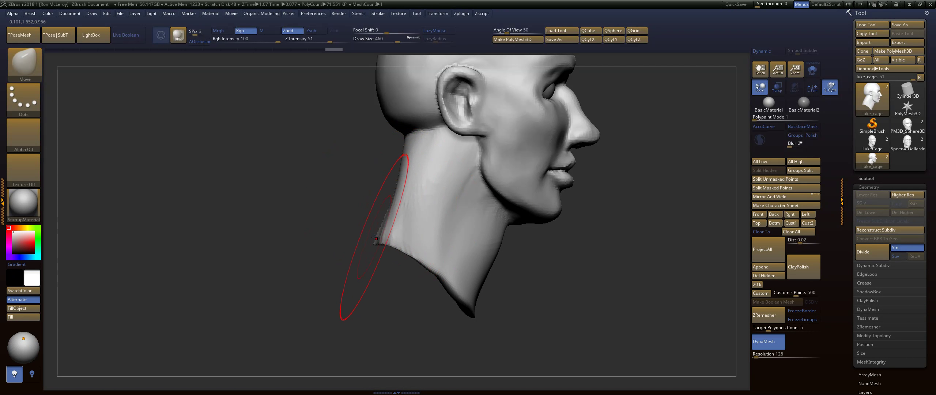
left_click_drag(376, 233, 364, 230)
left_click_drag(410, 198, 417, 252, "shift")
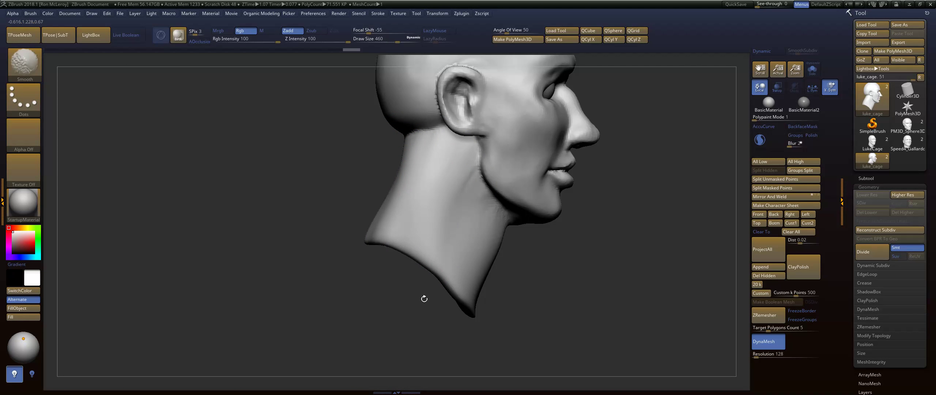
left_click_drag(424, 298, 418, 267)
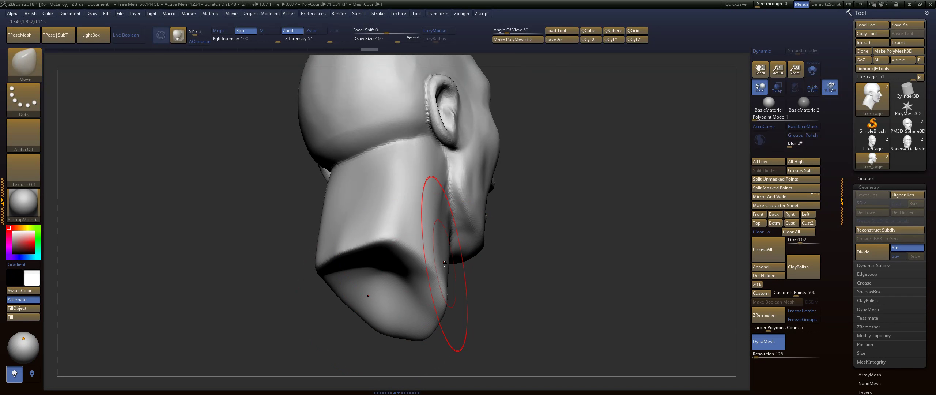
left_click_drag(514, 280, 459, 223)
left_click_drag(570, 234, 622, 212)
Switch to the FormSoft brush at draw size 217 and smooth the neck and the underside of the jaw.
key("b")
key("f")
key("s")
mouse_move(338, 215)
left_mouse_down("shift")
mouse_move(396, 224)
mouse_move(366, 226)
left_mouse_up("shift")
key("shift")
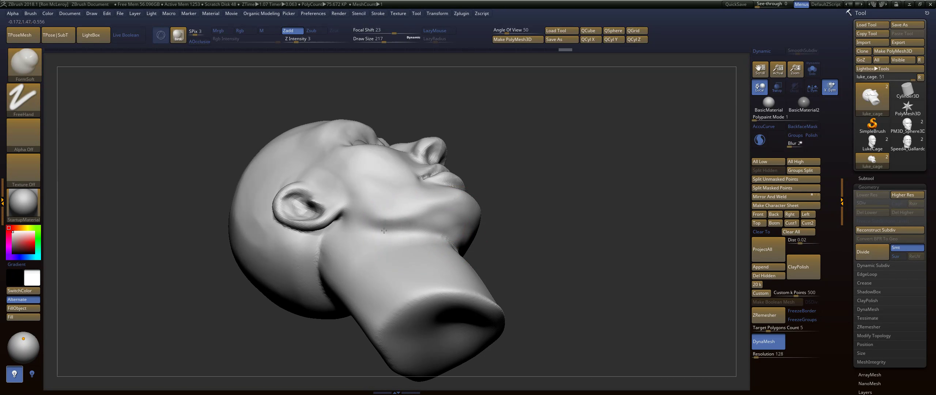
left_click_drag(548, 205, 537, 263)
left_click_drag(448, 230, 461, 229, "shift")
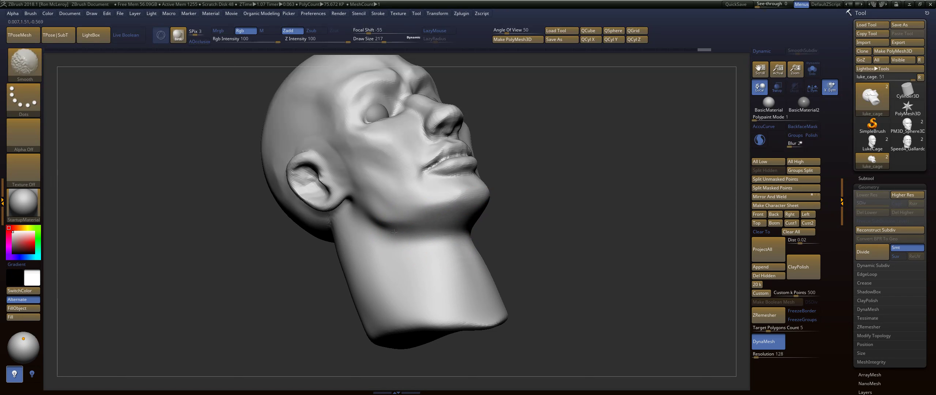
mouse_move(539, 198)
left_mouse_down("shift")
mouse_move(590, 196)
mouse_move(601, 237)
mouse_move(576, 232)
mouse_move(595, 211)
mouse_move(606, 222)
mouse_move(579, 215)
left_mouse_up("shift")
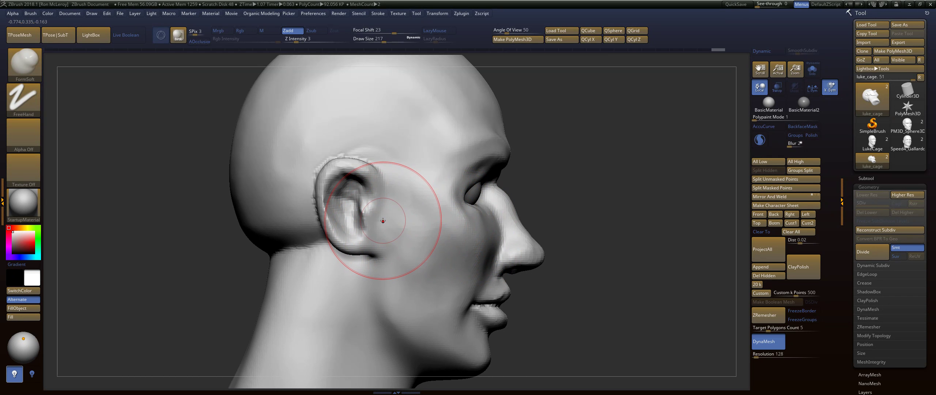
Smooth over the eye openings at draw size 217 and remesh the head with DynaMesh.
key("b")
key("d")
key("s")
left_click_drag(383, 215, 433, 215)
left_click_drag(433, 212, 453, 129)
left_click_drag(633, 162, 516, 161)
left_click_drag(378, 267, 377, 216)
mouse_move(453, 165)
left_mouse_down()
mouse_move(455, 193)
mouse_move(476, 170)
mouse_move(449, 190)
left_mouse_up()
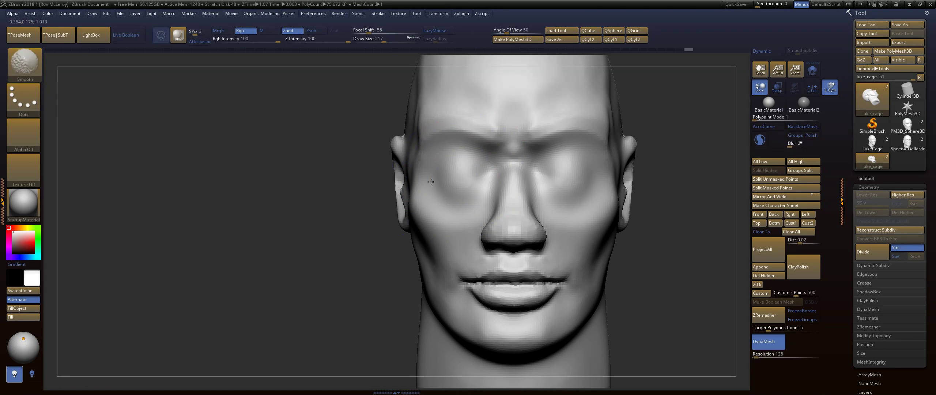
mouse_move(197, 244)
left_mouse_down()
mouse_move(284, 247)
mouse_move(274, 260)
left_mouse_up()
mouse_move(623, 151)
left_mouse_down("ctrl")
mouse_move(629, 166)
mouse_move(592, 190)
mouse_move(600, 188)
mouse_move(462, 179)
left_mouse_up("ctrl")
Shape the outer brow, temple and cheekbone with the FormSoft brush at draw size 120 and smooth the temple.
key("s")
left_click_drag(479, 168, 416, 193)
left_click_drag(434, 185, 411, 195)
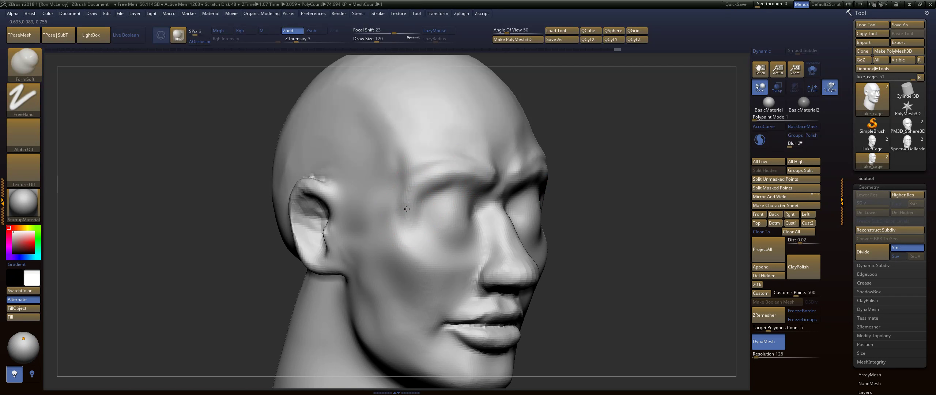
mouse_move(406, 231)
left_mouse_down()
mouse_move(476, 248)
mouse_move(459, 234)
left_mouse_up()
mouse_move(256, 234)
left_mouse_down()
mouse_move(204, 242)
mouse_move(207, 252)
left_mouse_up()
mouse_move(313, 256)
left_mouse_down()
mouse_move(309, 232)
mouse_move(313, 300)
mouse_move(453, 224)
left_mouse_up()
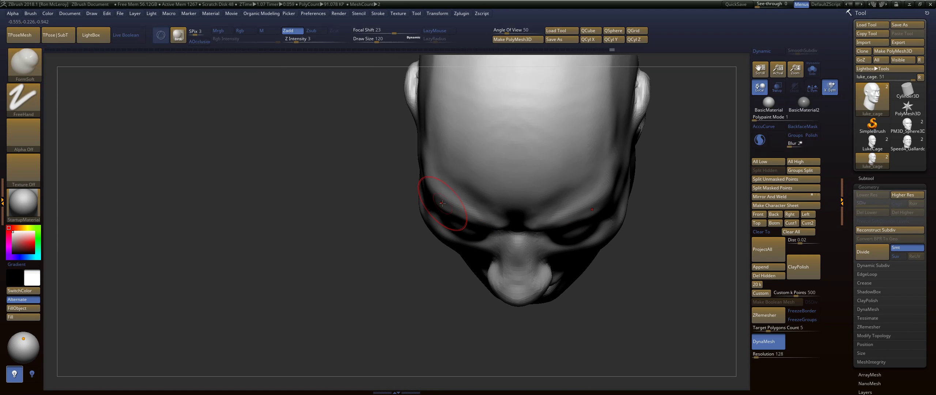
left_click_drag(234, 256, 278, 204)
left_click_drag(433, 195, 460, 190)
mouse_move(455, 189)
left_mouse_down("shift")
mouse_move(433, 200)
mouse_move(423, 189)
mouse_move(430, 165)
mouse_move(424, 178)
left_mouse_up("shift")
Step back and forth through the recent undo history to compare the temple and cheek forms.
key("ctrl+shift+z")
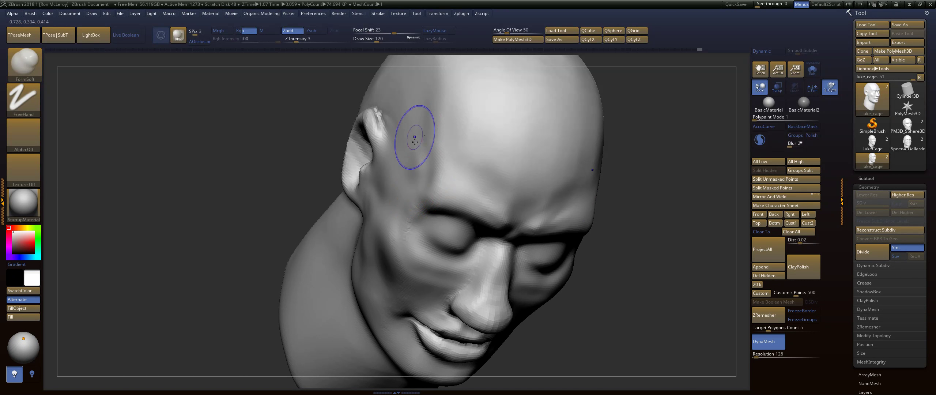
key("ctrl+shift+z")
key("ctrl+shift+z")
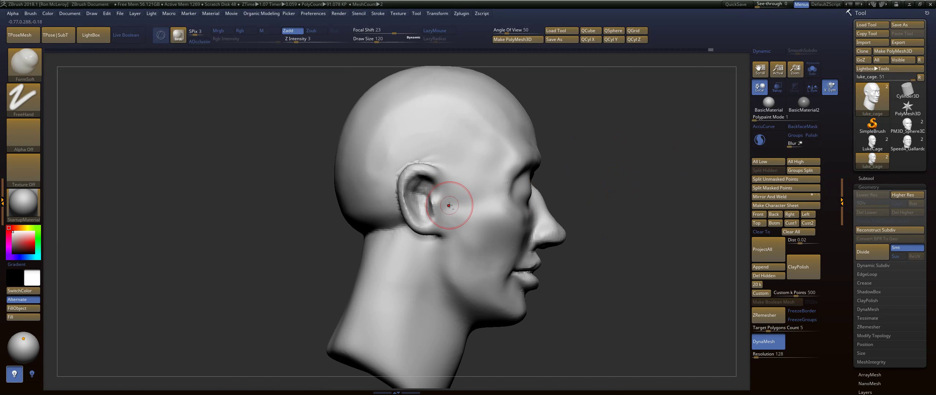
key("ctrl+z")
key("ctrl+z")
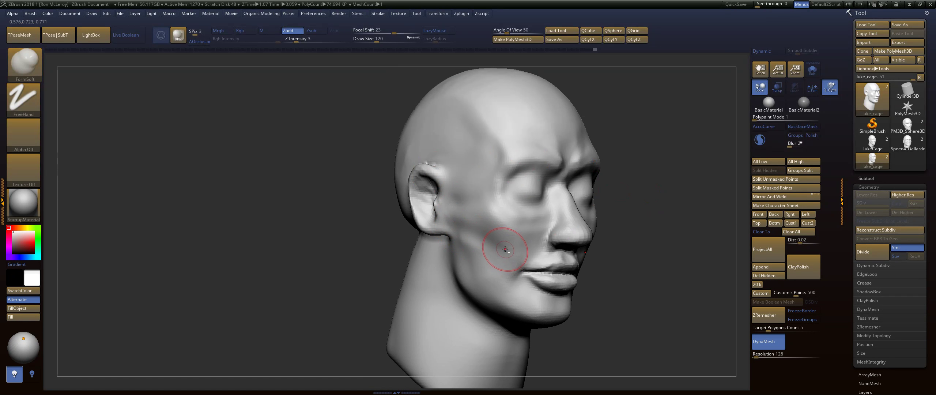
key("ctrl+shift+z")
Smooth away the lips and shape the cheek with the FormSoft brush at draw size 120.
left_click_drag(527, 273, 570, 274, "shift")
left_click_drag(640, 234, 629, 234)
left_click_drag(493, 225, 468, 253)
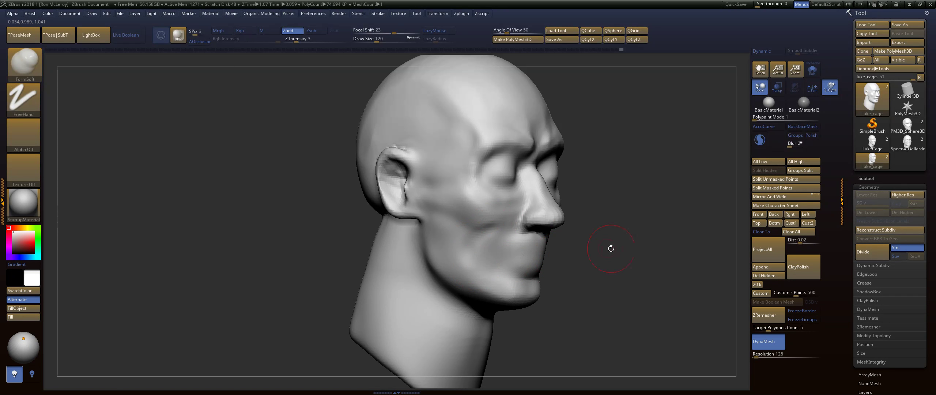
key("ctrl+shift+z")
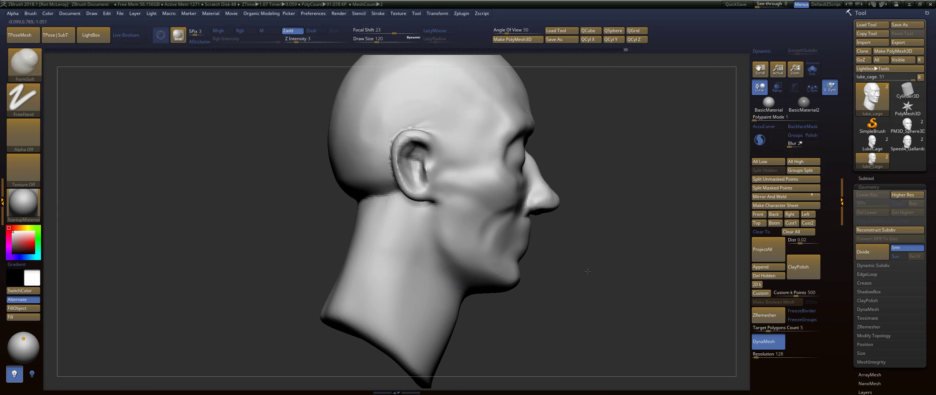
Adjust the outline of the jaw and upper neck with the Move brush.
left_click_drag(588, 271, 523, 278, "alt")
key("b")
key("m")
key("v")
key("s")
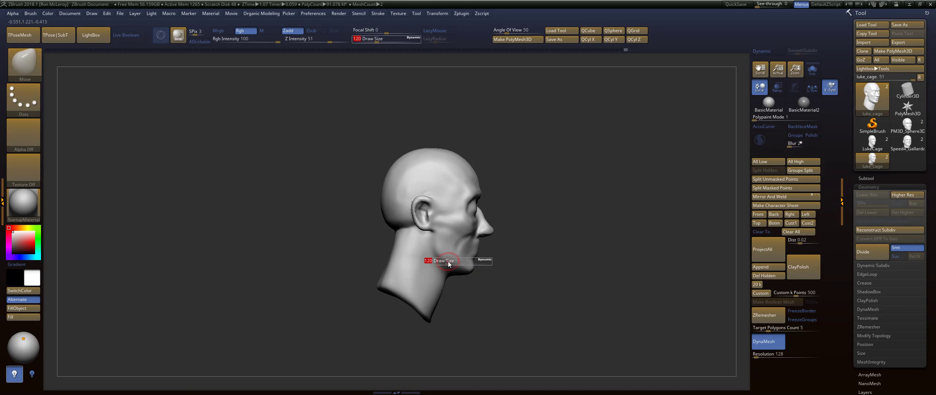
mouse_move(449, 263)
left_mouse_down()
mouse_move(474, 262)
mouse_move(435, 253)
left_mouse_up()
key("s")
mouse_move(600, 234)
left_mouse_down("shift")
mouse_move(534, 234)
mouse_move(606, 222)
mouse_move(654, 252)
left_mouse_up("shift")
left_click_drag(618, 235, 648, 233)
left_click_drag(560, 215, 564, 252)
Fill out the lower cheek and mouth area with the FormSoft brush at draw size 365.
key("shift")
key("b")
key("f")
key("s")
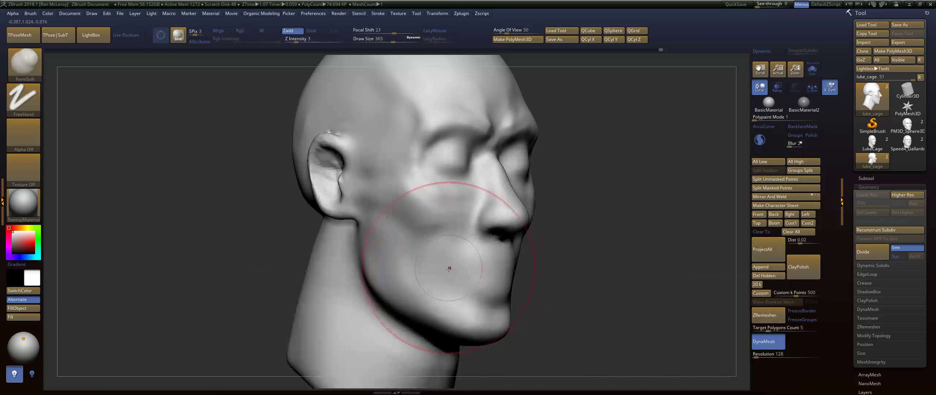
left_click_drag(449, 267, 470, 277)
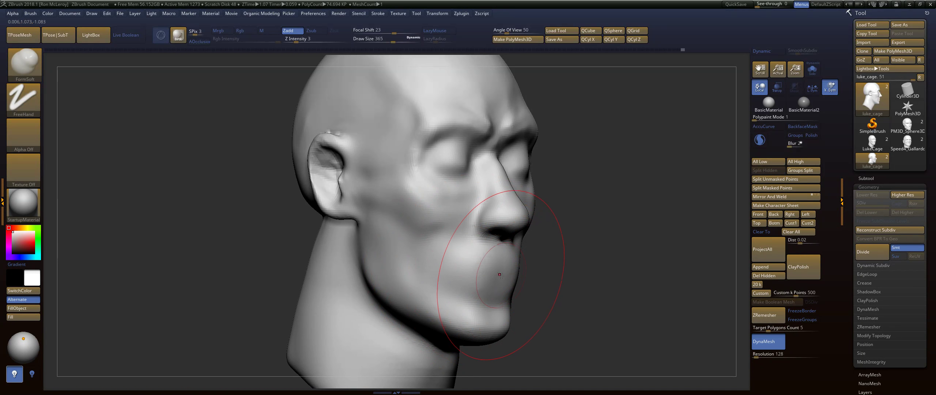
key("shift")
Build up the outer eye corner and cheekbone with the FormSoft brush at draw size 172, smoothing the strokes.
mouse_move(577, 253)
left_mouse_down()
mouse_move(594, 247)
mouse_move(415, 226)
left_mouse_up()
key("s")
mouse_move(555, 199)
left_mouse_down()
mouse_move(620, 196)
mouse_move(607, 201)
left_mouse_up()
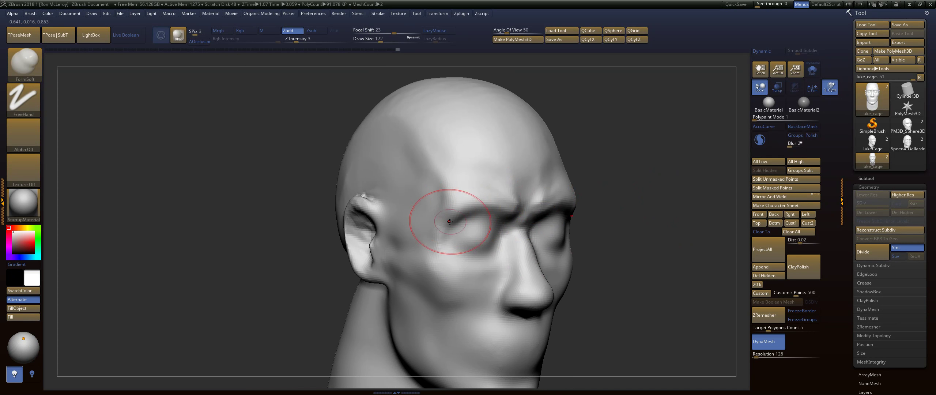
left_click_drag(450, 226, 436, 236)
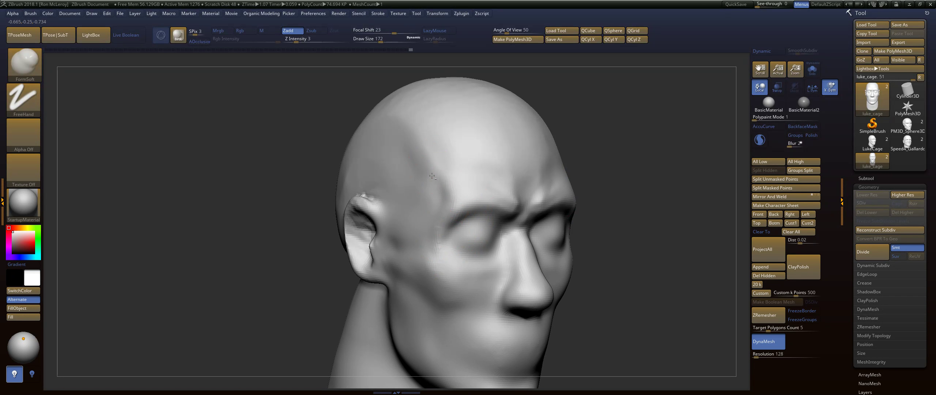
key("shift")
Build up the chin with the FormSoft brush at draw size 172 and smooth the jawline and underside of the chin.
left_click_drag(621, 234, 607, 198)
left_click_drag(482, 265, 503, 253)
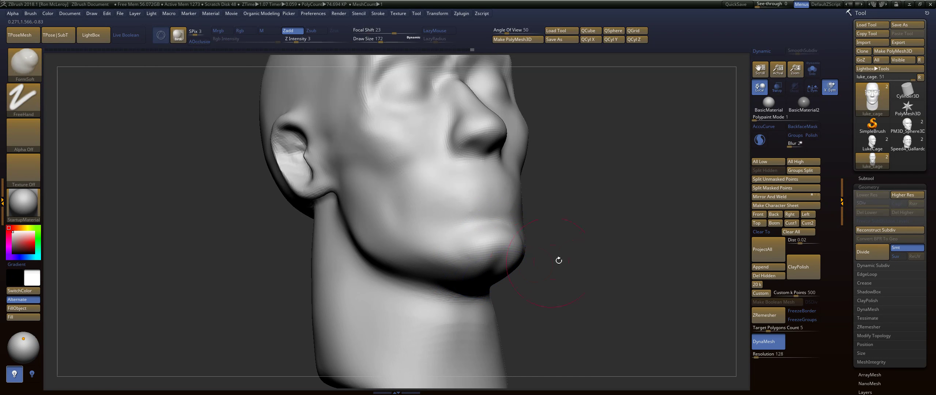
mouse_move(558, 260)
left_mouse_down("shift")
mouse_move(479, 240)
mouse_move(508, 240)
mouse_move(463, 240)
left_mouse_up("shift")
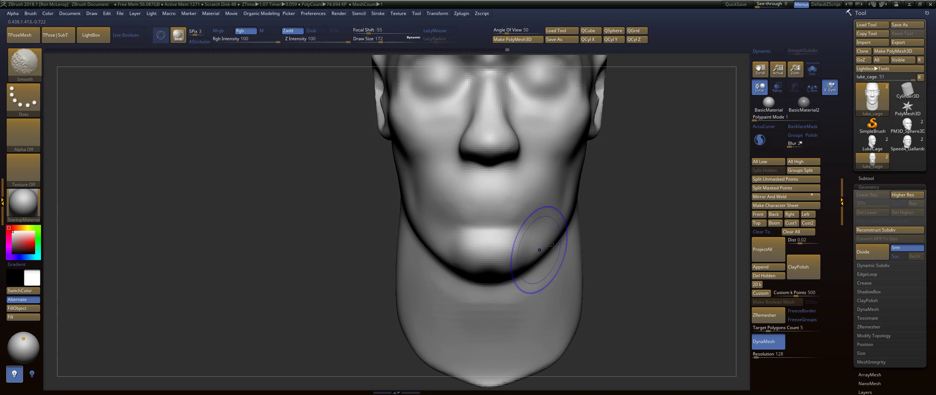
mouse_move(585, 248)
left_mouse_down("shift")
mouse_move(620, 230)
mouse_move(581, 240)
mouse_move(574, 272)
mouse_move(444, 277)
left_mouse_up("shift")
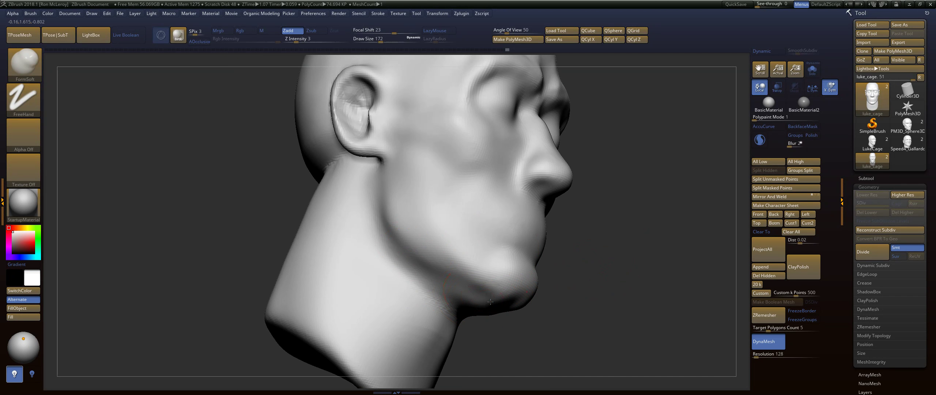
key("shift")
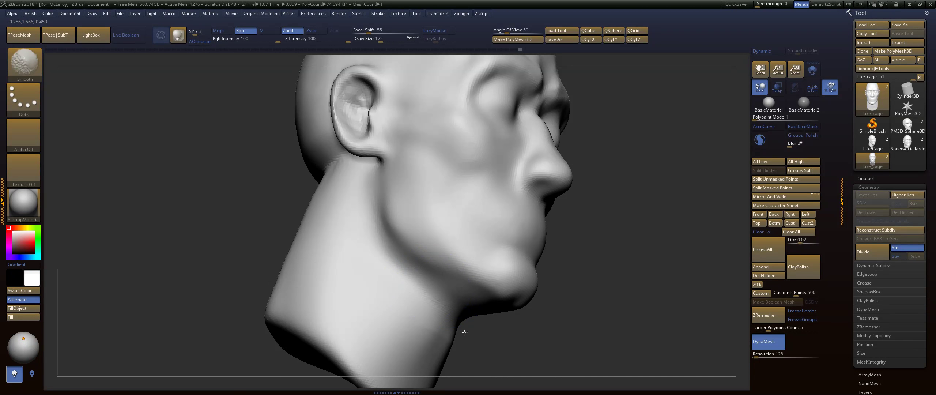
Refine the cheek and the inner eye corner beside the nose bridge, using the FormSoft brush at draw size 83.
mouse_move(629, 220)
left_mouse_down()
mouse_move(644, 180)
mouse_move(633, 155)
mouse_move(618, 197)
mouse_move(608, 196)
left_mouse_up()
left_click_drag(447, 239, 470, 260)
left_click_drag(629, 205, 596, 210)
left_click_drag(381, 39, 372, 39)
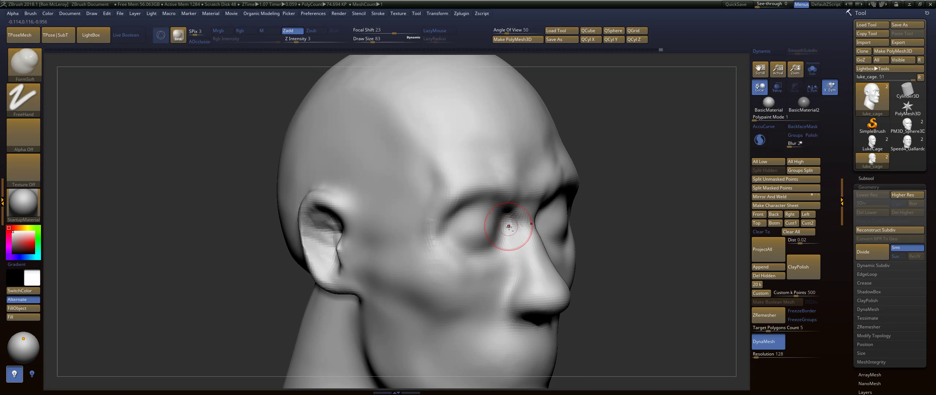
left_click_drag(509, 226, 510, 237)
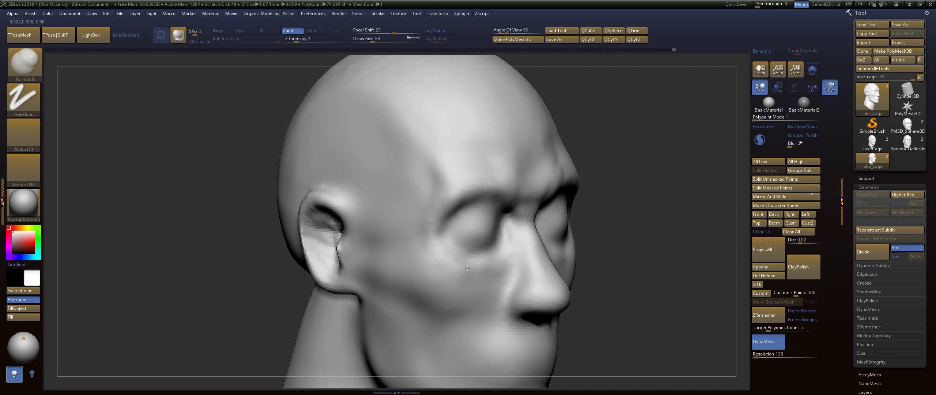
key("shift")
Fill in and smooth the middle of the brow with the FormSoft brush at draw size 112.
key("f")
left_click_drag(665, 215, 552, 163, "shift")
mouse_move(552, 164)
left_mouse_down("alt")
mouse_move(644, 209)
mouse_move(499, 182)
left_mouse_up("alt")
key("s")
left_click_drag(492, 195, 509, 170)
left_click_drag(509, 171, 505, 198)
left_click_drag(506, 199, 507, 168)
left_click_drag(489, 175, 479, 176, "shift")
Reshape and smooth the back of the skull and the neck, using the FormSoft brush at draw size 386.
mouse_move(597, 149)
left_mouse_down()
mouse_move(596, 205)
mouse_move(611, 253)
left_mouse_up()
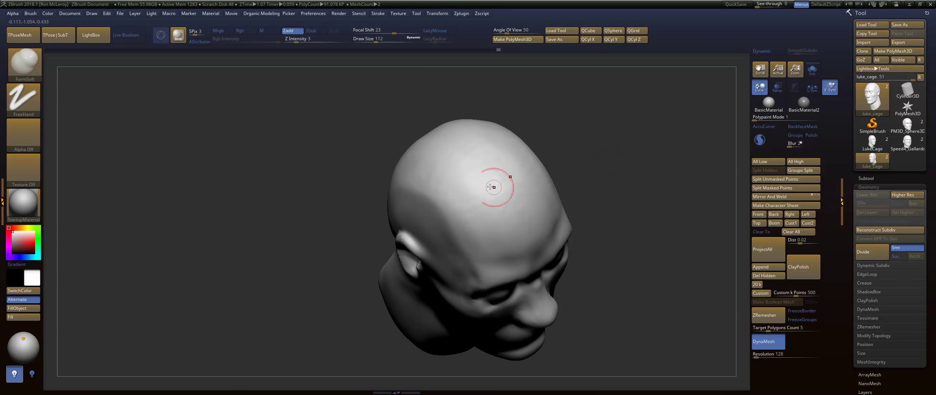
key("s")
left_click_drag(488, 184, 452, 172)
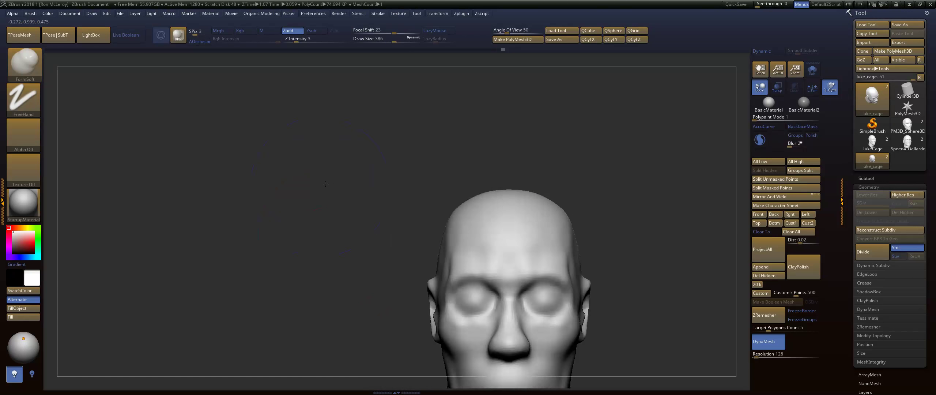
mouse_move(326, 183)
left_mouse_down()
mouse_move(522, 211)
mouse_move(511, 213)
left_mouse_up()
key("shift")
mouse_move(618, 205)
left_mouse_down()
mouse_move(687, 207)
mouse_move(574, 204)
left_mouse_up()
mouse_move(530, 178)
left_mouse_down()
mouse_move(545, 178)
mouse_move(554, 202)
left_mouse_up()
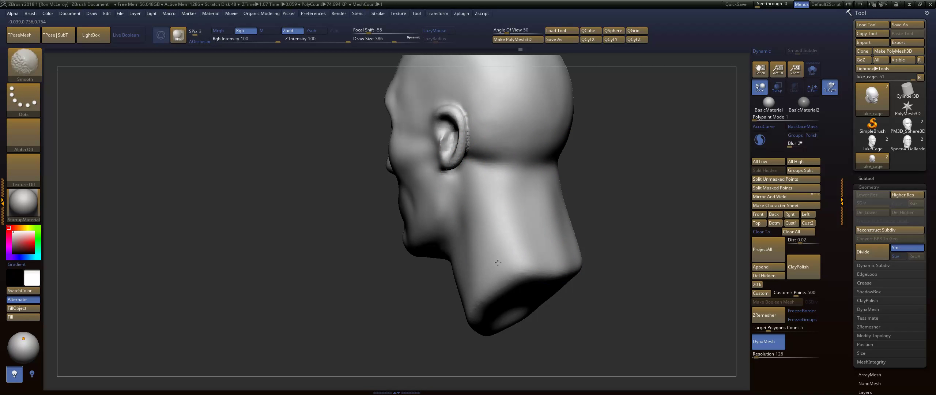
left_click_drag(622, 196, 659, 184)
left_click_drag(614, 163, 645, 218, "alt")
Adjust the side contours of the skull from above with the Move brush at draw size 372.
mouse_move(589, 212)
left_mouse_down()
mouse_move(644, 204)
mouse_move(631, 200)
left_mouse_up()
key("b")
key("m")
key("v")
left_click_drag(648, 117, 614, 159, "shift")
key("s")
mouse_move(581, 218)
left_mouse_down()
mouse_move(576, 198)
mouse_move(580, 212)
left_mouse_up()
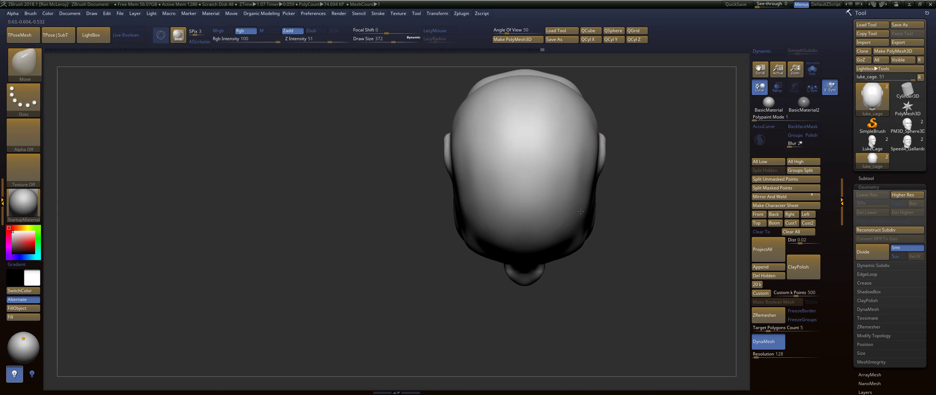
left_click_drag(595, 158, 592, 158)
left_click_drag(651, 176, 570, 176, "shift")
Refine the width of the skull above the ears and nudge the ear's rear edge with the Move brush.
left_click_drag(465, 189, 430, 247, "alt")
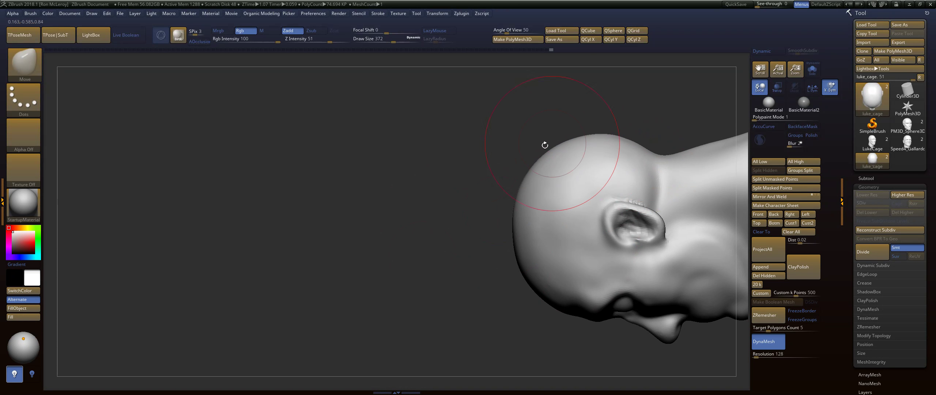
left_click_drag(406, 206, 453, 211, "shift")
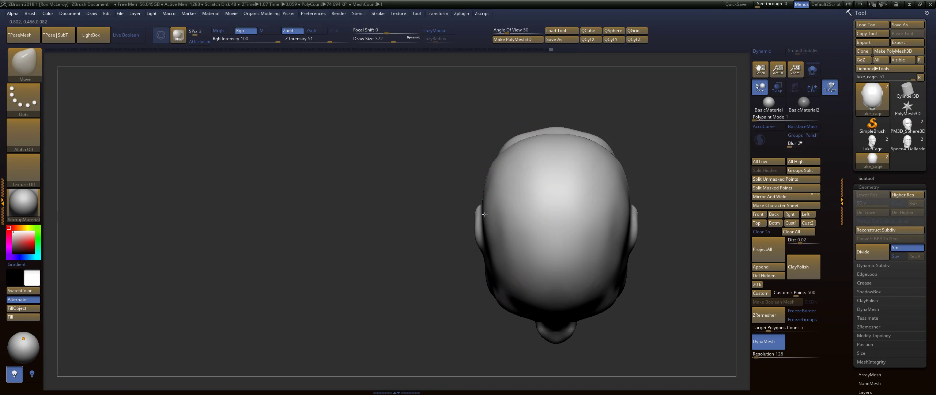
left_click_drag(485, 214, 487, 214)
left_click_drag(678, 176, 662, 93, "shift")
left_click_drag(651, 166, 698, 165, "shift")
left_click_drag(668, 220, 661, 135, "alt")
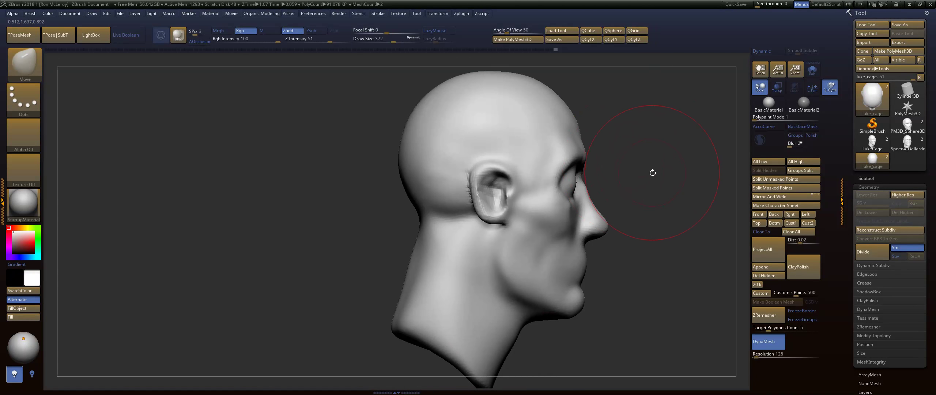
key("s")
left_click_drag(468, 179, 465, 178)
Sculpt and smooth the side of the neck below the ear with the FormSoft brush at draw size 239.
key("b")
key("f")
key("s")
left_click_drag(654, 227, 685, 161, "alt")
left_click_drag(643, 178, 666, 178, "shift")
key("s")
mouse_move(502, 150)
left_mouse_down()
mouse_move(474, 150)
mouse_move(492, 163)
mouse_move(481, 223)
left_mouse_up()
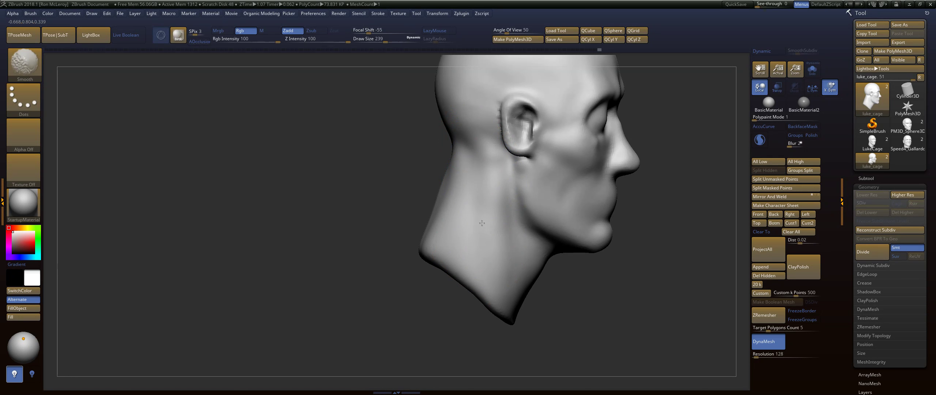
Build up the jaw angle, jawline and underside of the chin with the FormSoft brush at draw size 239.
mouse_move(636, 289)
left_mouse_down()
mouse_move(541, 286)
mouse_move(524, 293)
mouse_move(534, 305)
left_mouse_up()
left_click_drag(648, 262, 638, 205)
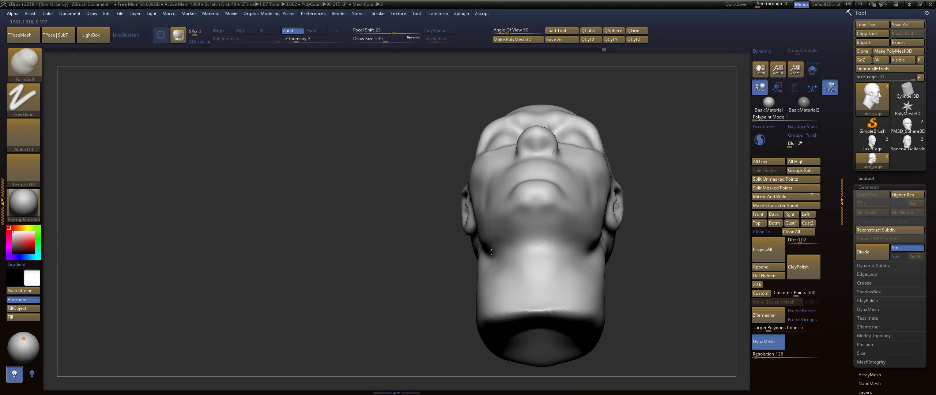
left_click_drag(485, 236, 492, 252)
left_click_drag(647, 263, 694, 268)
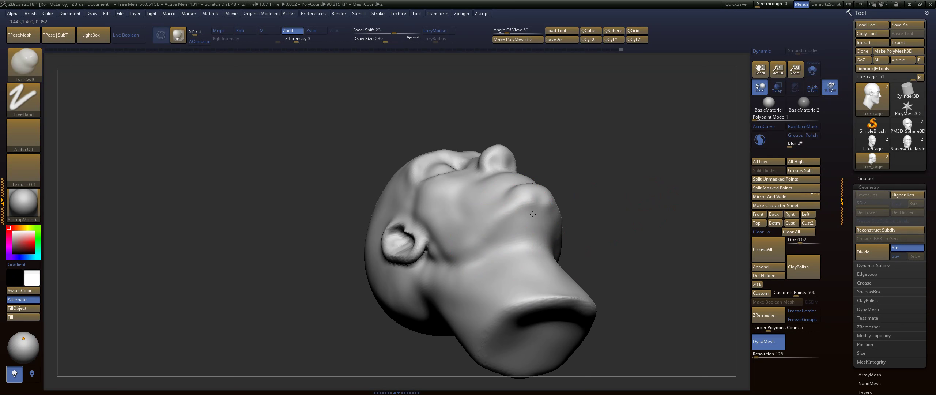
mouse_move(543, 220)
left_mouse_down()
mouse_move(541, 237)
mouse_move(526, 231)
mouse_move(490, 240)
left_mouse_up()
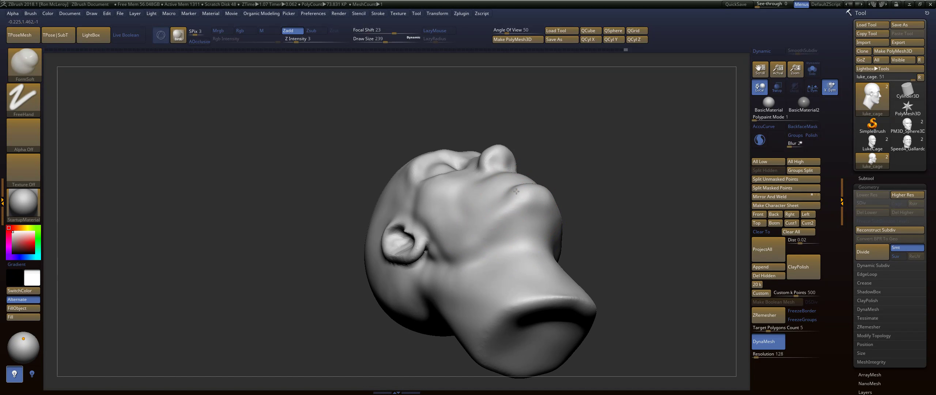
mouse_move(456, 216)
left_mouse_down()
mouse_move(444, 237)
mouse_move(439, 219)
left_mouse_up()
Snapshot the head onto the canvas and compare it with the original sculpt from early in the undo history.
left_click_drag(622, 256, 464, 203)
key("shift+s")
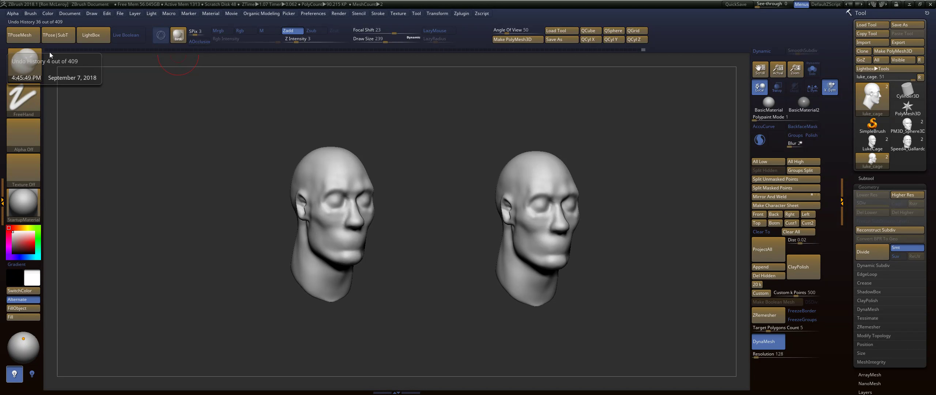
left_click(49, 54)
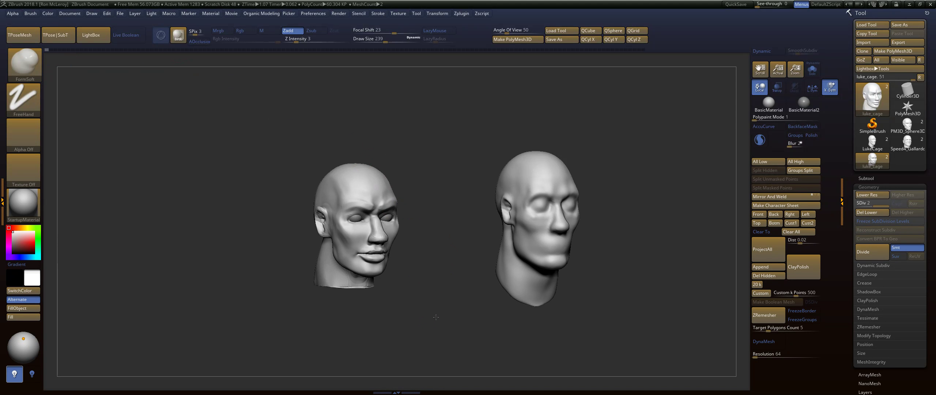
left_click_drag(436, 317, 512, 312, "alt")
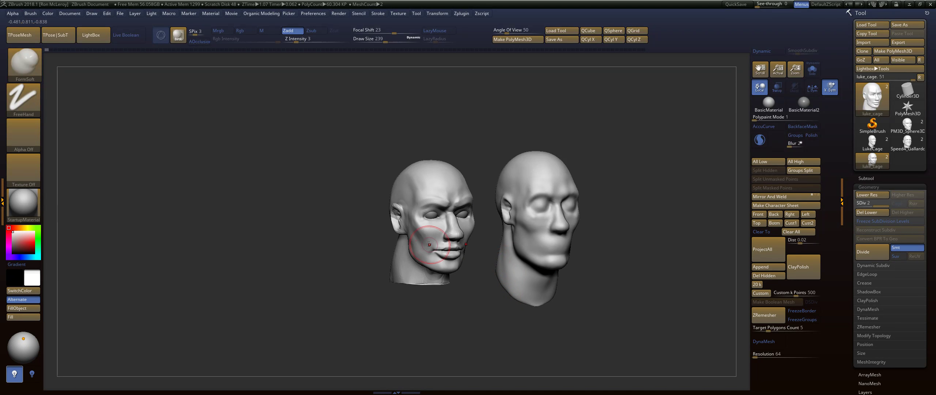
key("ctrl+z")
Load the Mike Colter speed-sculpt head tool and clear the old snapshot from the canvas.
mouse_move(872, 160)
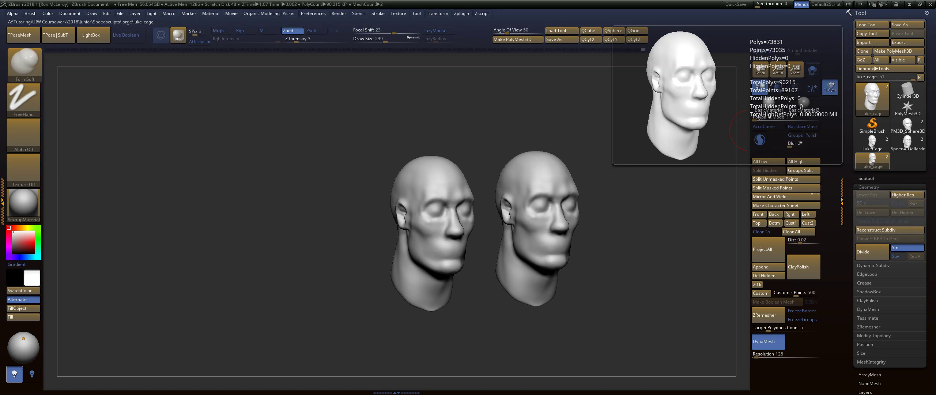
left_click(872, 26)
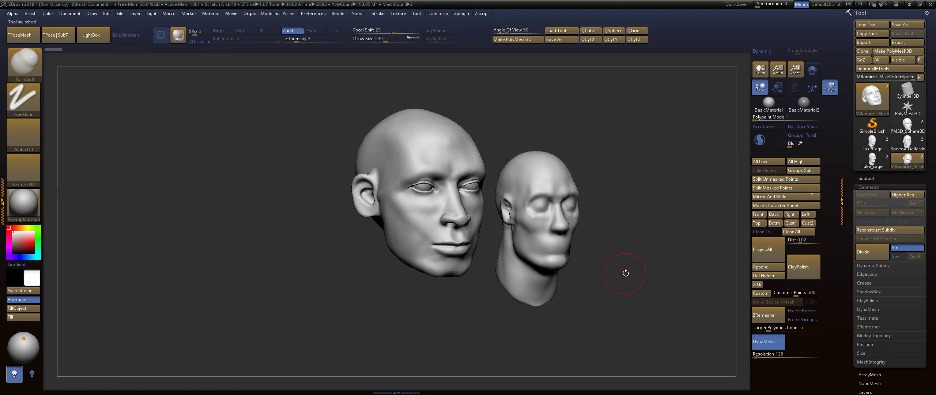
key("ctrl+n")
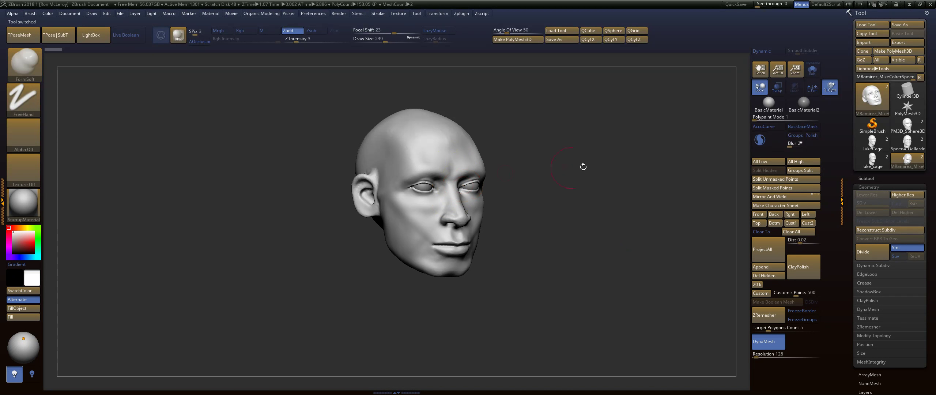
Smooth away the lips and mouth area of the loaded head with the Smooth brush at draw size 239.
mouse_move(555, 198)
left_mouse_down()
mouse_move(572, 203)
mouse_move(559, 191)
mouse_move(588, 217)
mouse_move(593, 192)
mouse_move(593, 225)
left_mouse_up()
mouse_move(581, 234)
left_mouse_down()
mouse_move(607, 236)
mouse_move(585, 237)
left_mouse_up()
mouse_move(501, 236)
left_mouse_down("shift")
mouse_move(616, 240)
mouse_move(480, 239)
left_mouse_up("shift")
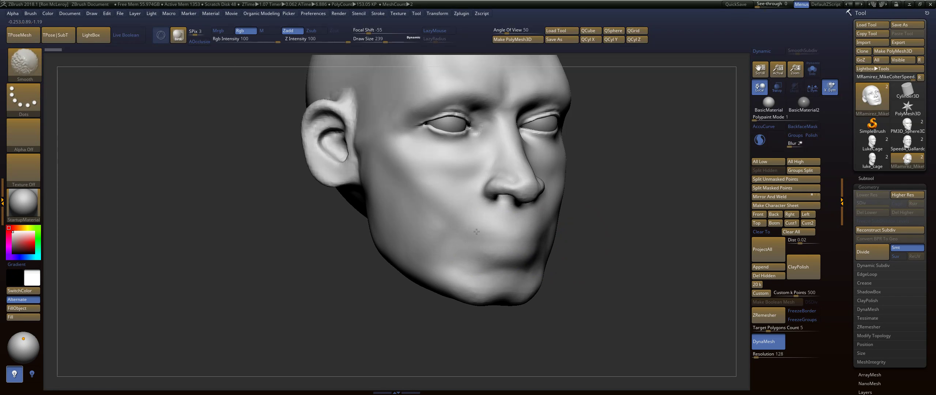
mouse_move(491, 232)
left_mouse_down("shift")
mouse_move(520, 235)
mouse_move(491, 241)
left_mouse_up("shift")
mouse_move(656, 171)
left_mouse_down("alt")
mouse_move(673, 230)
mouse_move(690, 222)
left_mouse_up("alt")
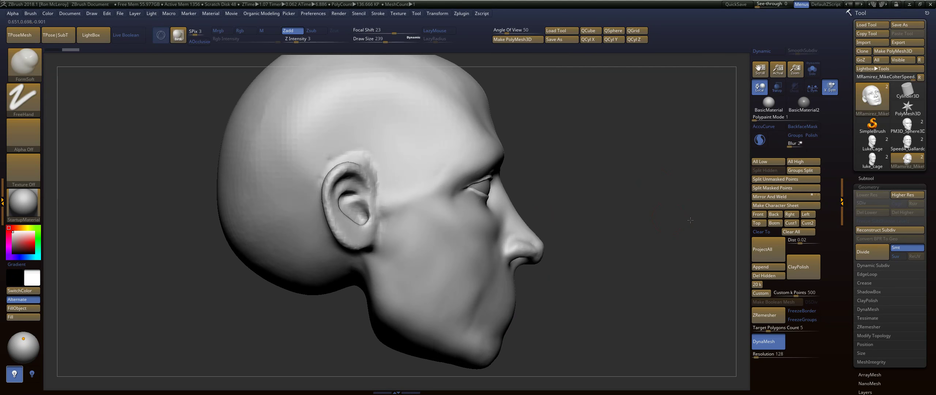
mouse_move(618, 193)
left_mouse_down("alt")
mouse_move(635, 222)
mouse_move(428, 178)
left_mouse_up("alt")
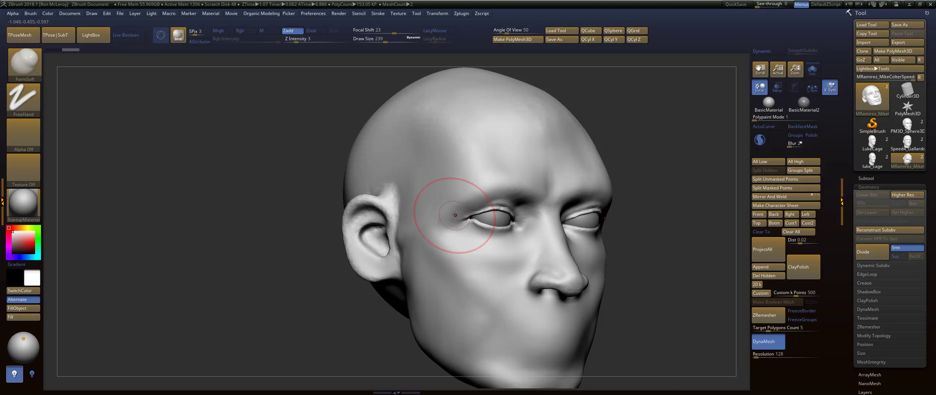
Build up the cheekbone from below the eye toward the ear with the FormSoft brush, smoothing the temple above it.
left_click_drag(454, 230, 464, 245)
mouse_move(508, 266)
left_mouse_down()
mouse_move(444, 229)
mouse_move(442, 251)
left_mouse_up()
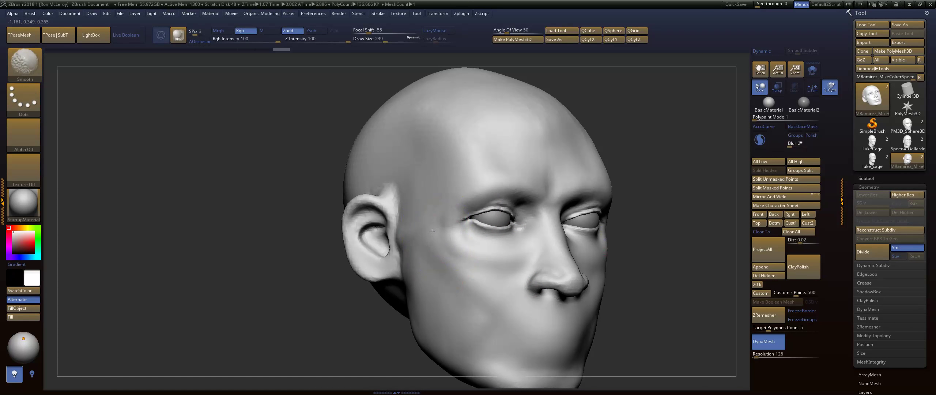
mouse_move(630, 205)
left_mouse_down()
mouse_move(685, 198)
mouse_move(418, 213)
left_mouse_up()
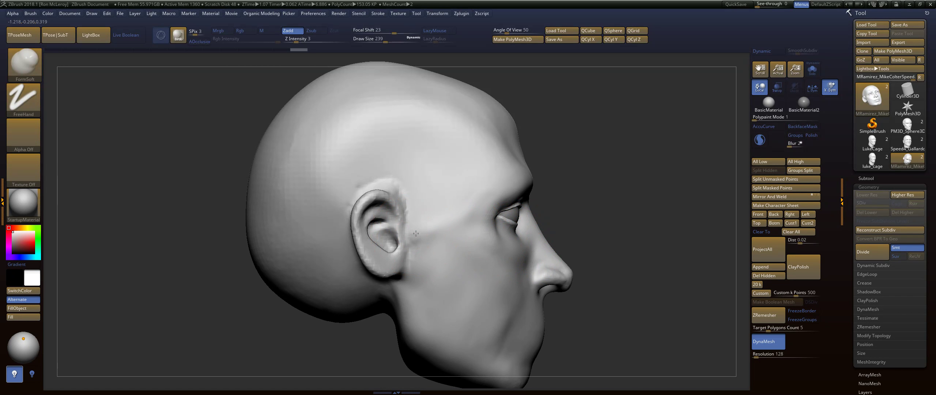
left_click_drag(457, 234, 480, 215)
left_click_drag(459, 178, 472, 191)
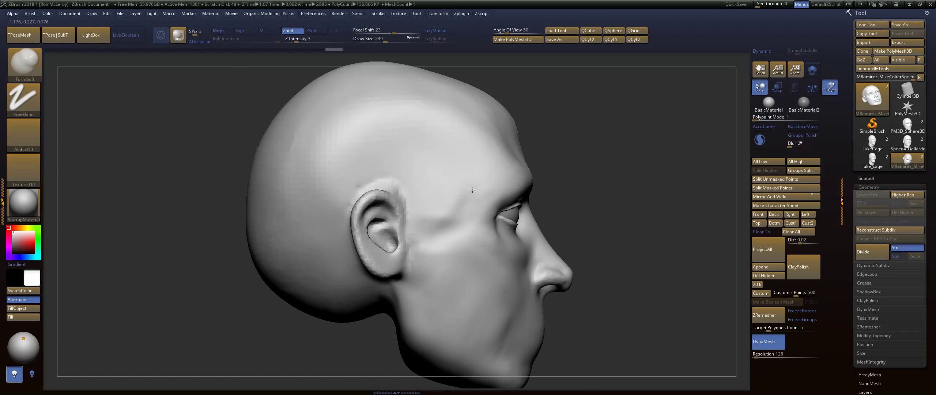
key("shift")
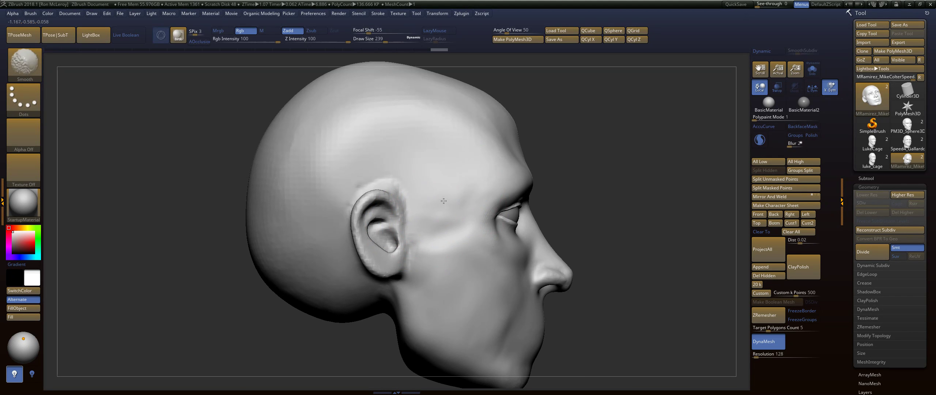
left_click_drag(446, 213, 449, 234, "shift")
Fill in the cheek between the cheekbone and mouth with the FormSoft brush at draw size 239 and smooth it.
mouse_move(435, 260)
left_mouse_down()
mouse_move(483, 260)
mouse_move(497, 286)
left_mouse_up()
left_click_drag(637, 222, 625, 172, "alt")
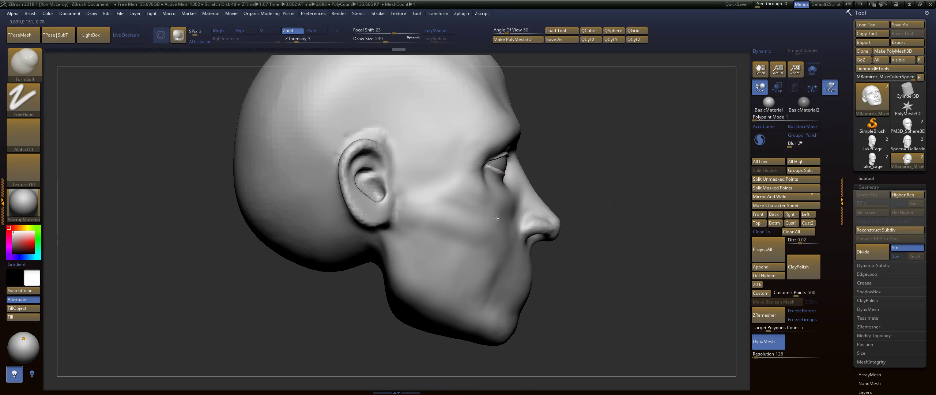
mouse_move(475, 205)
left_mouse_down()
mouse_move(497, 220)
mouse_move(481, 219)
mouse_move(476, 237)
mouse_move(461, 205)
mouse_move(431, 208)
mouse_move(491, 210)
left_mouse_up()
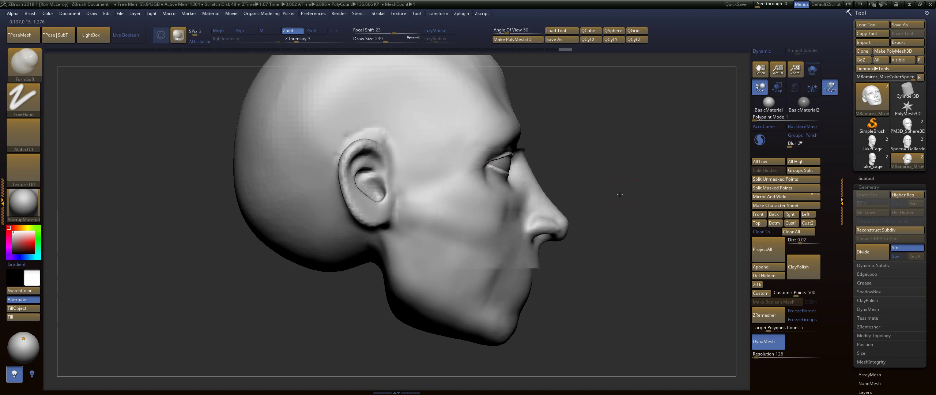
mouse_move(626, 194)
left_mouse_down()
mouse_move(572, 197)
mouse_move(587, 199)
mouse_move(517, 238)
left_mouse_up()
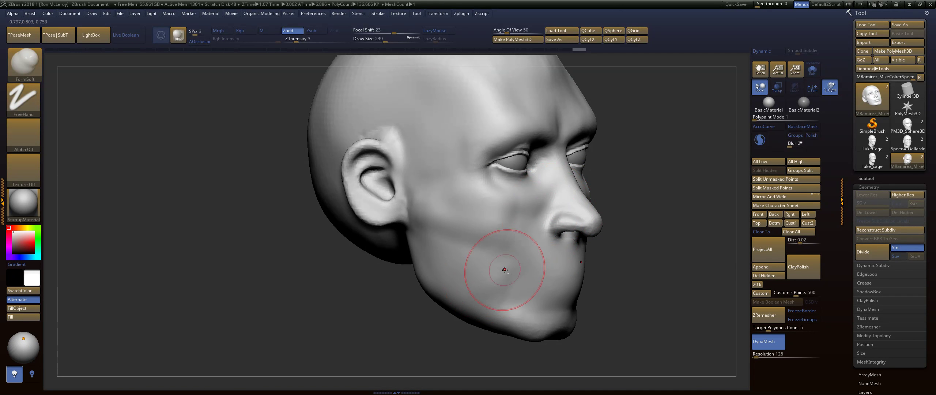
left_click_drag(504, 261, 530, 219)
mouse_move(511, 246)
left_mouse_down()
mouse_move(527, 223)
mouse_move(519, 204)
left_mouse_up()
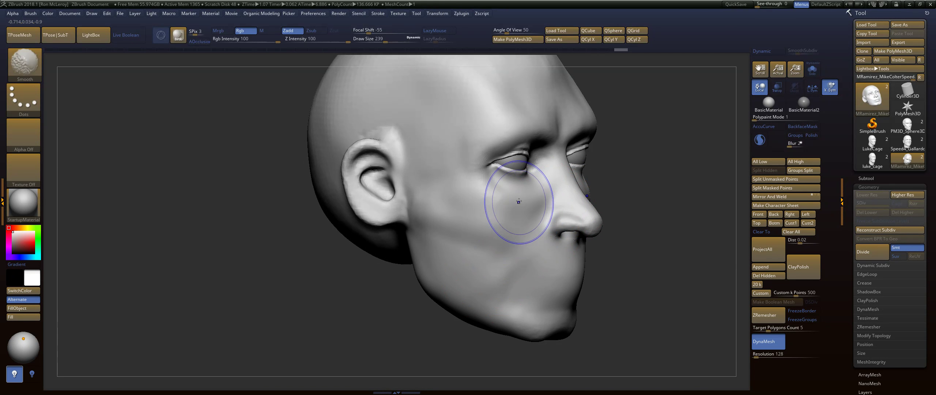
Build up the inner cheek, inner eye corner and nose bridge with the FormSoft brush, raising the draw size to 262.
left_click_drag(654, 158, 643, 219)
left_click_drag(536, 202, 522, 218)
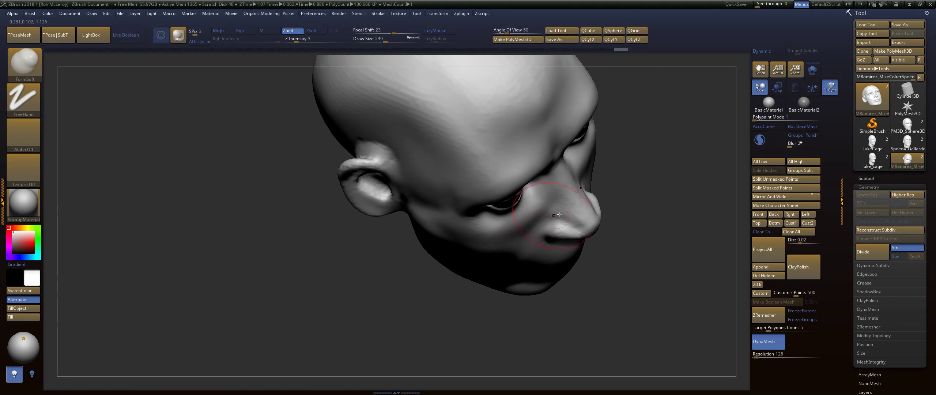
mouse_move(656, 205)
left_mouse_down()
mouse_move(652, 149)
mouse_move(654, 179)
left_mouse_up()
left_click_drag(684, 158, 640, 155)
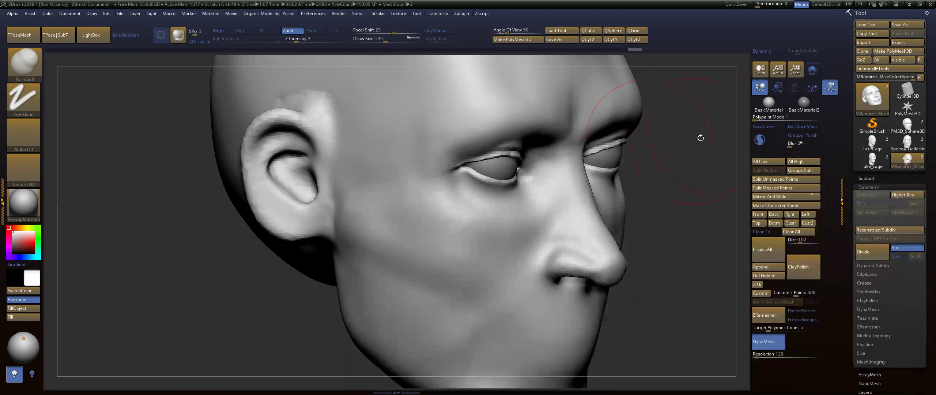
right_click_drag(699, 138, 532, 166)
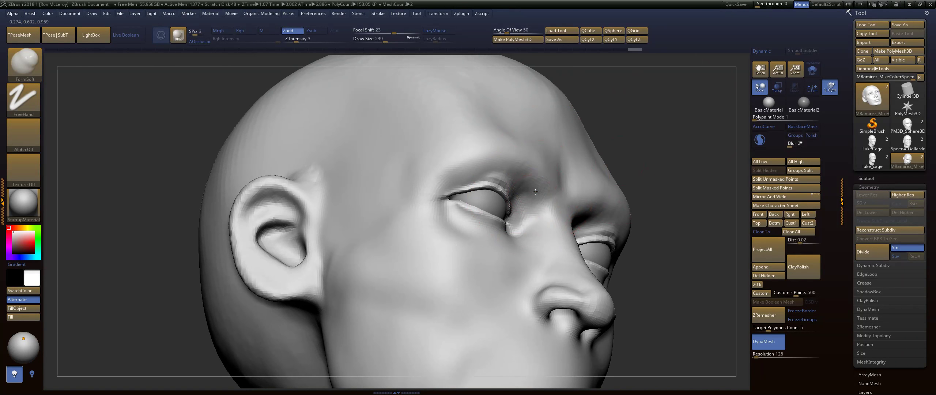
mouse_move(662, 132)
right_mouse_down()
mouse_move(650, 180)
mouse_move(548, 204)
right_mouse_up()
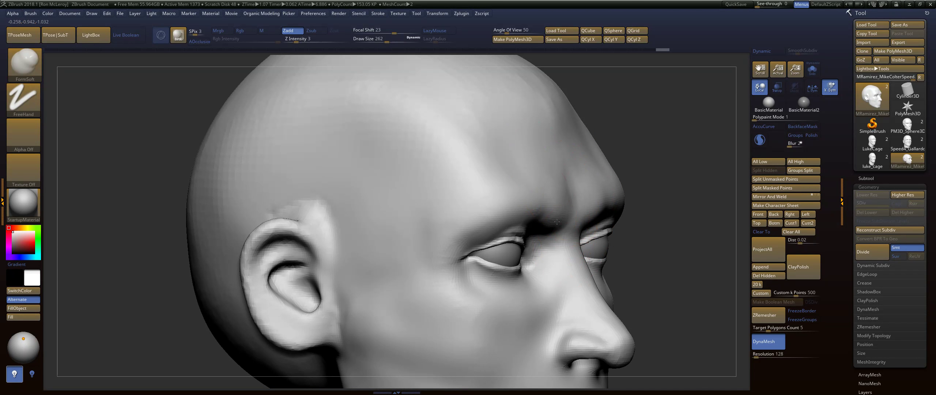
mouse_move(571, 182)
right_mouse_down()
mouse_move(670, 146)
mouse_move(629, 171)
right_mouse_up()
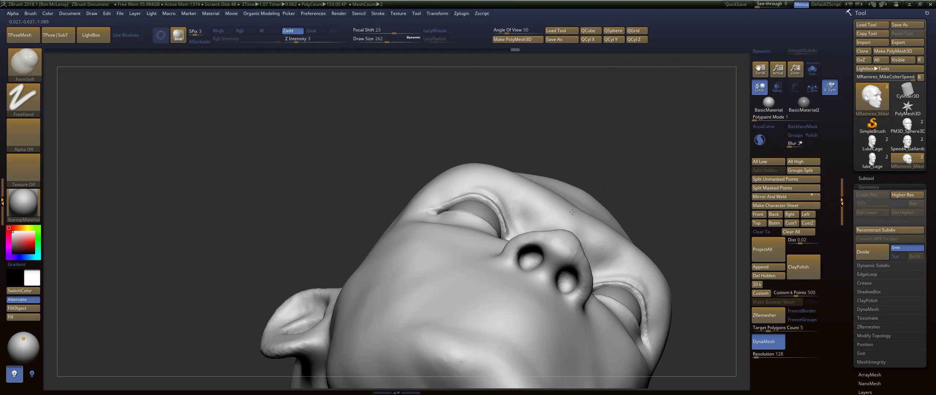
left_click_drag(607, 223, 570, 197)
Adjust the side contour of the forehead with the Move brush at draw size 223.
mouse_move(587, 176)
right_mouse_down()
mouse_move(634, 157)
mouse_move(673, 160)
right_mouse_up()
key("b")
key("m")
key("v")
key("s")
left_click_drag(454, 172, 445, 171)
left_click_drag(618, 133, 620, 185, "shift")
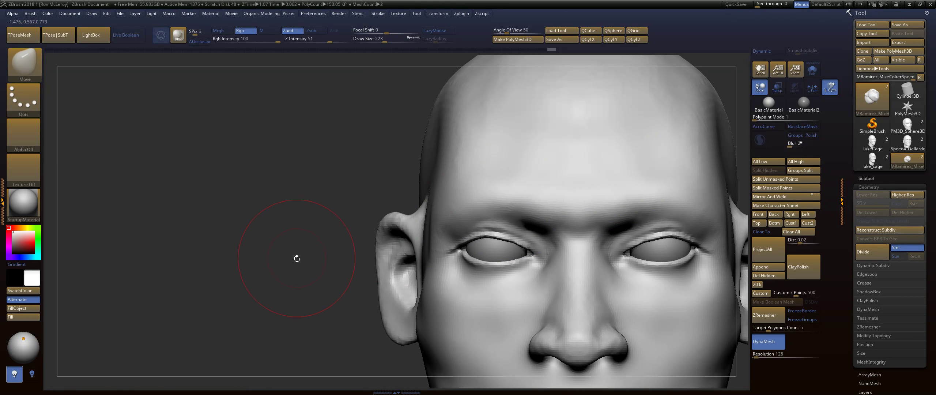
Sculpt the temple ridge at the side of the forehead with the FormSoft brush at draw size 223.
left_click_drag(296, 258, 382, 275)
key("b")
left_click_drag(408, 231, 420, 138)
left_click_drag(413, 204, 424, 157)
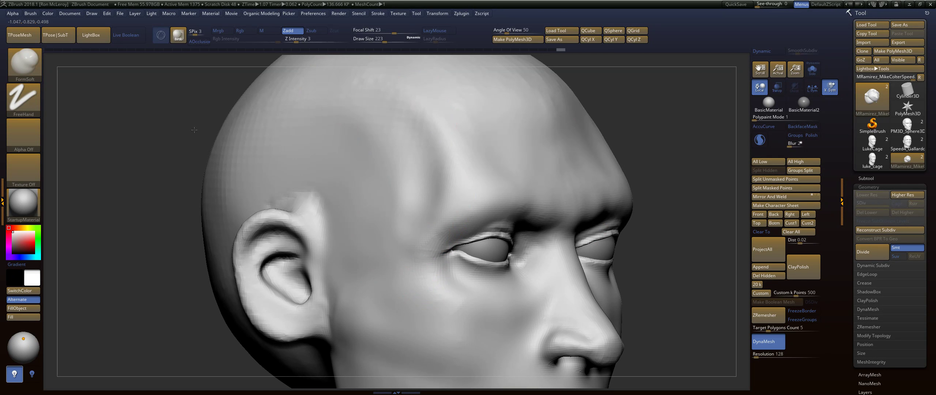
Smooth the temple ridge and build up the side of the forehead and outer brow with the FormSoft brush at draw size 223.
key("shift")
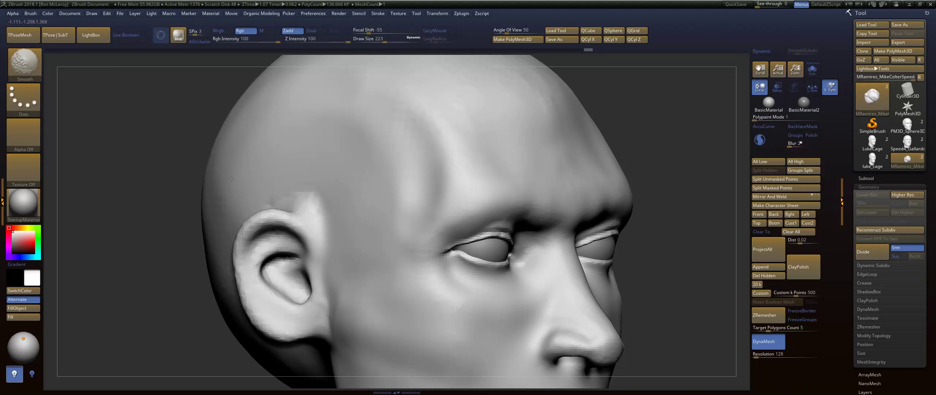
left_click_drag(417, 129, 399, 176, "shift")
mouse_move(398, 178)
left_mouse_down("shift")
mouse_move(427, 144)
mouse_move(409, 184)
left_mouse_up("shift")
mouse_move(498, 182)
left_mouse_down()
mouse_move(472, 175)
mouse_move(448, 191)
left_mouse_up()
left_click_drag(441, 193, 516, 170)
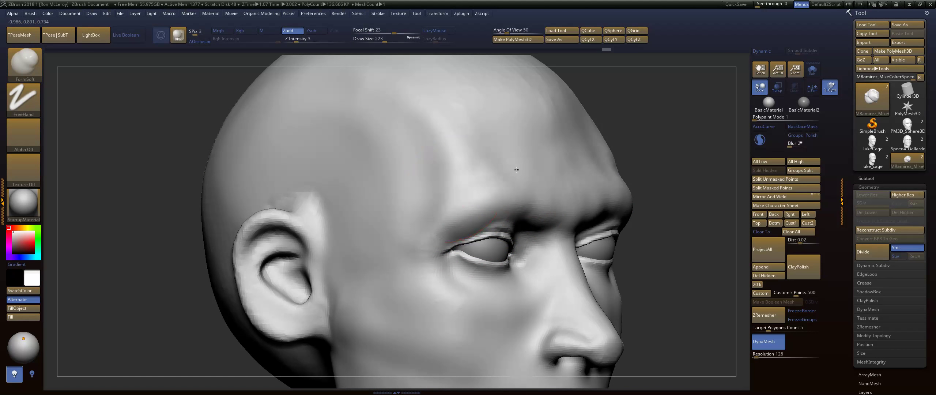
mouse_move(437, 192)
left_mouse_down()
mouse_move(501, 169)
mouse_move(429, 203)
mouse_move(451, 210)
mouse_move(443, 225)
mouse_move(451, 240)
left_mouse_up()
key("shift")
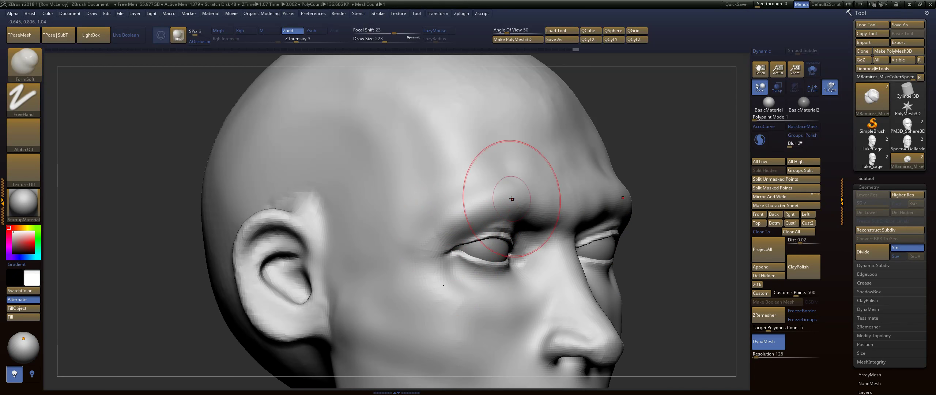
Nudge the eyeballs slightly inside the sockets with the transform gizmo while viewing the head as transparent, and make the head active again.
right_click_drag(511, 199, 627, 169, "shift")
key("f")
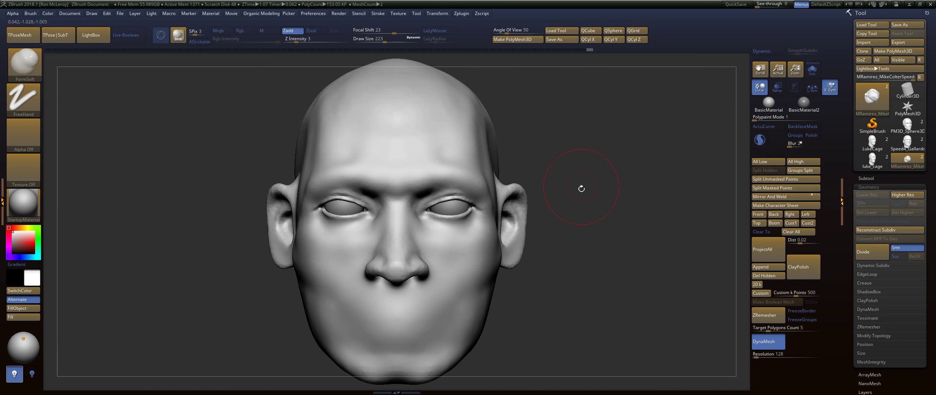
left_click_drag(581, 188, 659, 224, "alt")
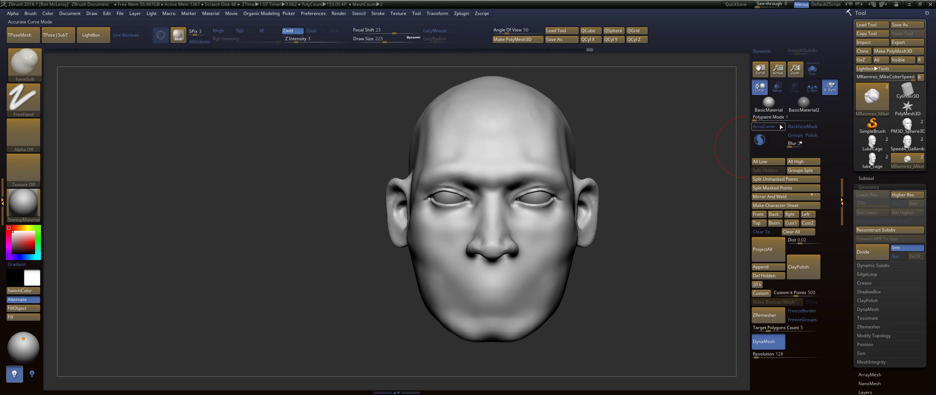
left_click(777, 88)
right_click_drag(633, 132, 670, 147, "alt")
key("w")
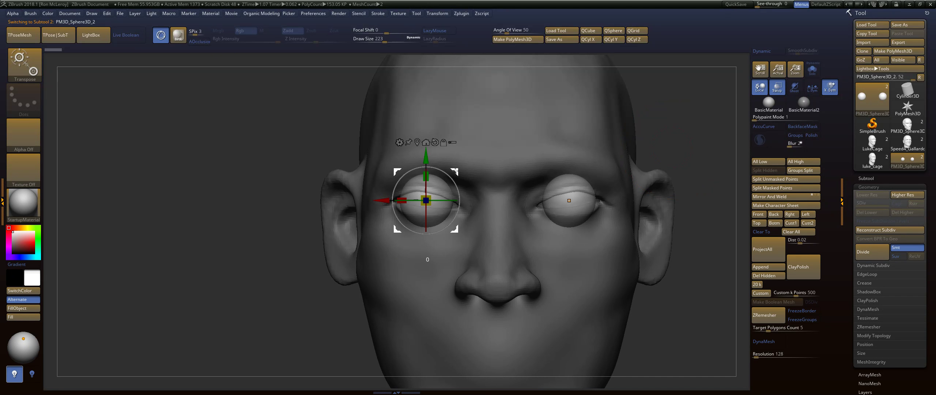
left_click_drag(454, 170, 458, 174)
key("q")
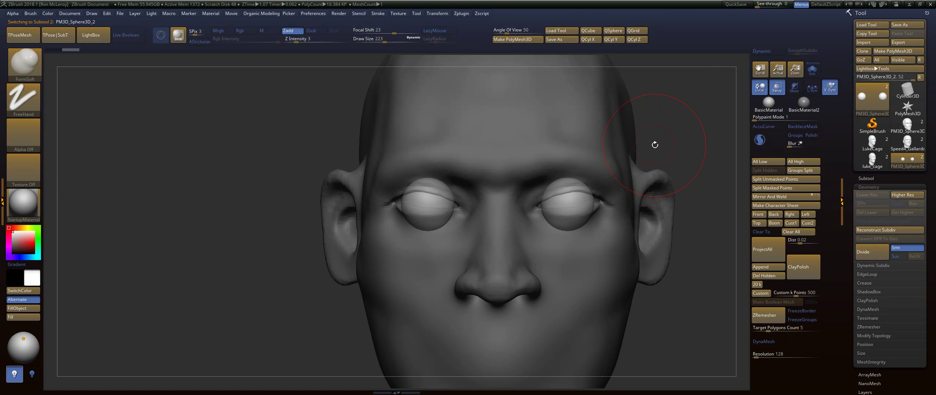
left_click(633, 148, "alt")
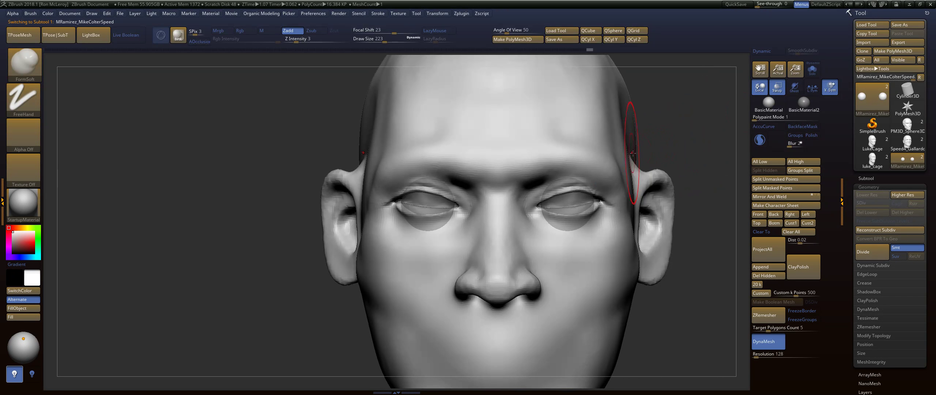
left_click_drag(653, 146, 689, 99)
left_click(776, 95)
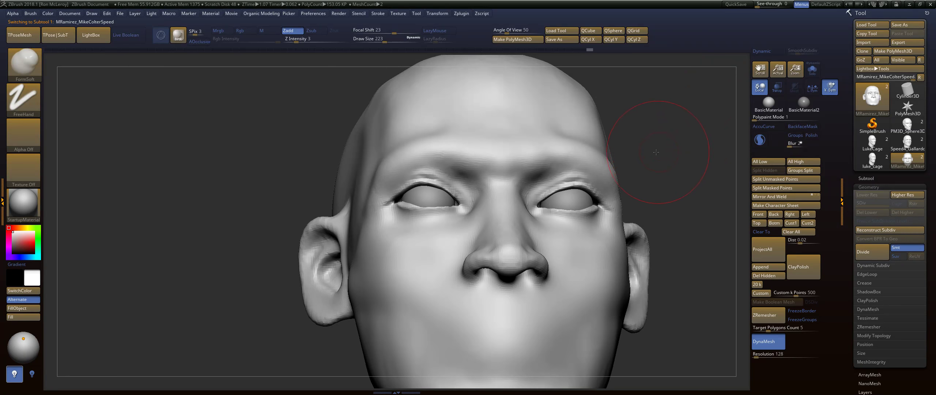
Adjust the outer brow and temple contour from below with the Move brush.
left_click_drag(674, 126, 654, 98)
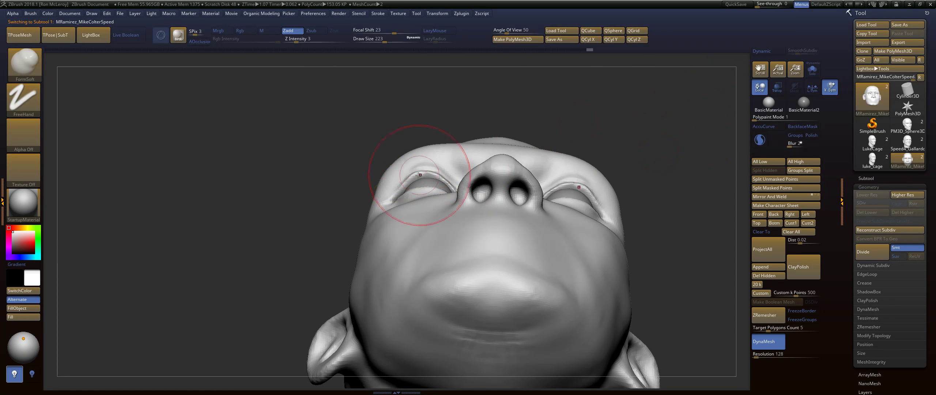
key("b")
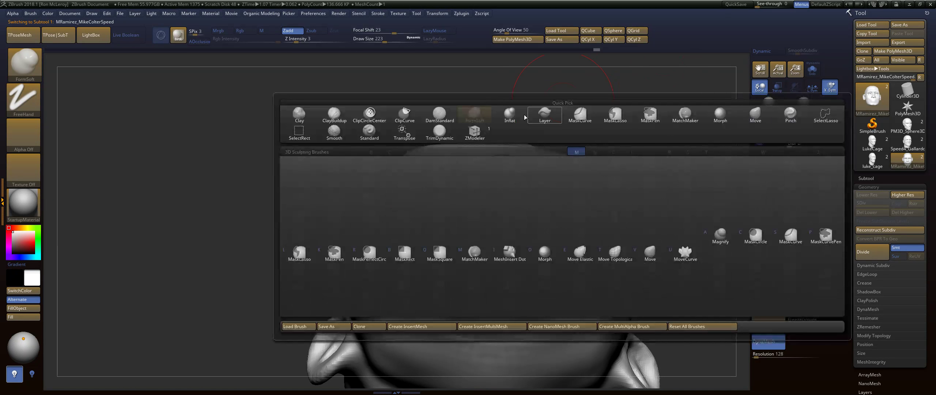
key("m")
key("v")
left_click_drag(410, 180, 382, 166)
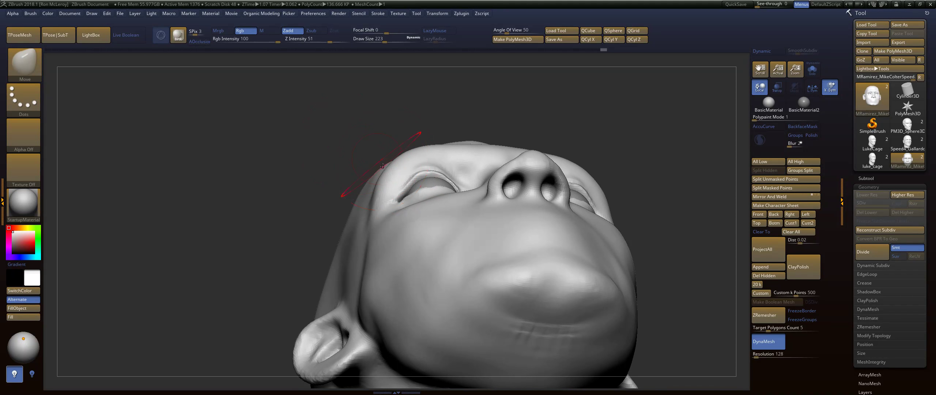
left_click(386, 172, "alt")
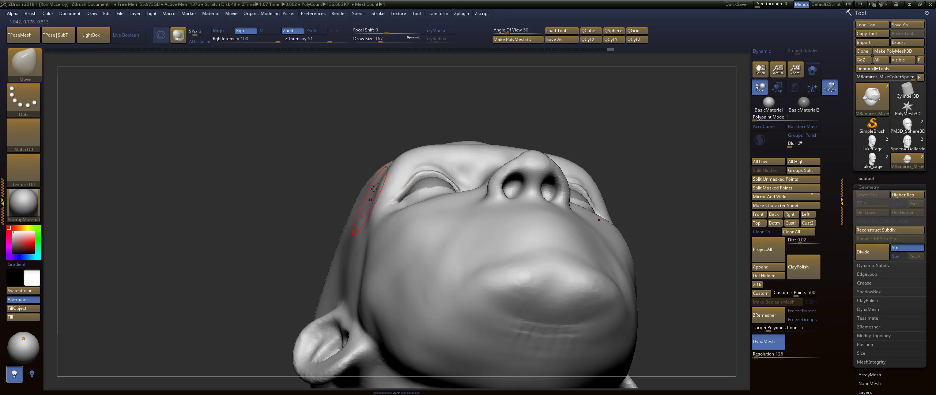
Adjust the outer cheek contour and reshape the base of the nose with the Move brush at draw size 299.
mouse_move(491, 107)
left_mouse_down()
mouse_move(633, 124)
mouse_move(658, 148)
mouse_move(650, 163)
mouse_move(658, 164)
left_mouse_up()
key("s")
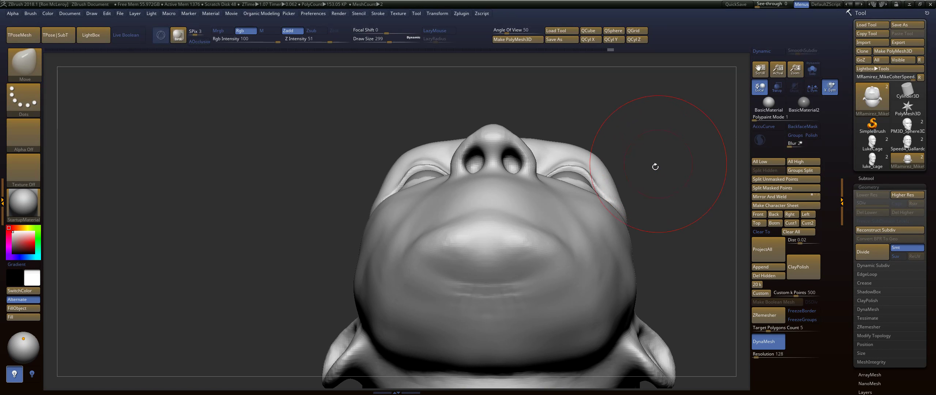
left_click_drag(601, 203, 601, 187)
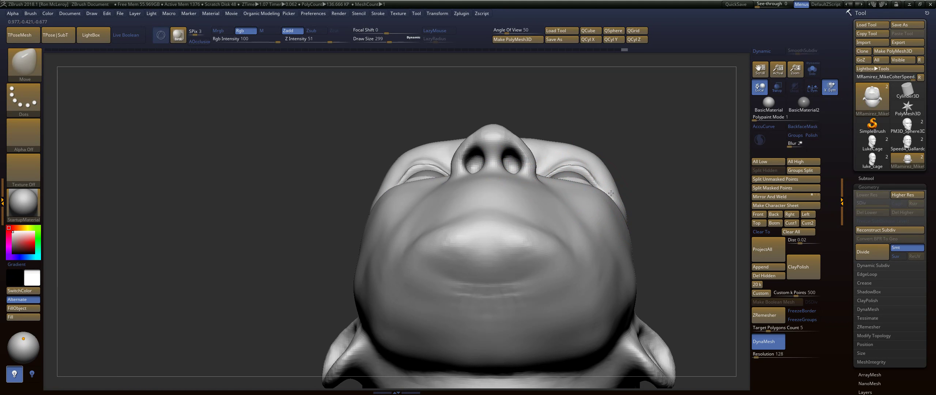
key("ctrl")
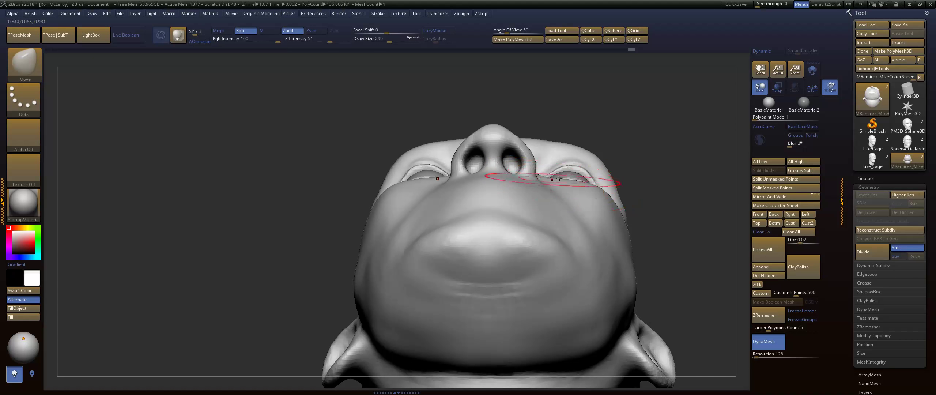
mouse_move(633, 135)
left_mouse_down()
mouse_move(679, 240)
mouse_move(666, 263)
mouse_move(673, 257)
mouse_move(539, 244)
mouse_move(557, 241)
mouse_move(542, 253)
left_mouse_up()
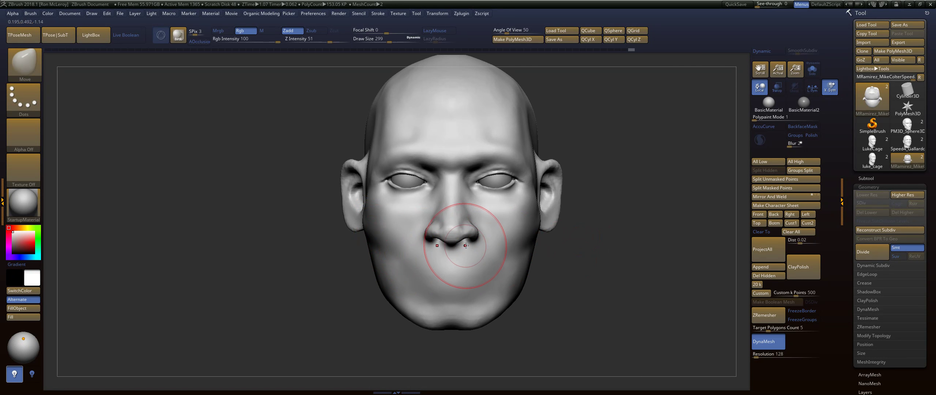
mouse_move(466, 245)
left_mouse_down()
mouse_move(467, 253)
mouse_move(473, 241)
left_mouse_up()
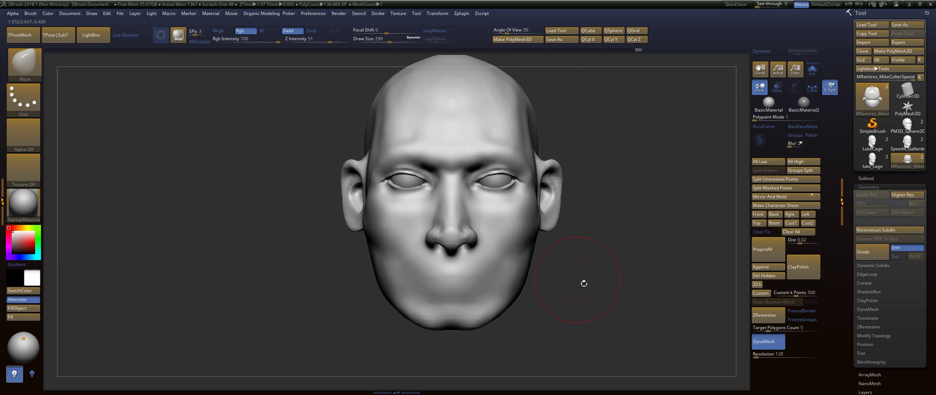
Pull the chin and jawline downward in profile with the Move brush at draw sizes 550 and 393, and smooth the chin's underside.
left_click_drag(584, 284, 428, 245)
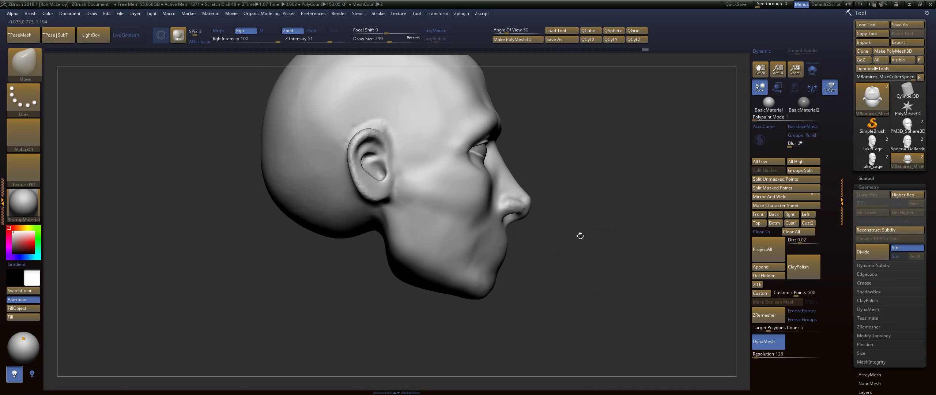
key("s")
left_click_drag(501, 272, 547, 272)
left_click_drag(482, 296, 502, 351)
mouse_move(431, 276)
left_mouse_down()
mouse_move(427, 289)
mouse_move(399, 282)
left_mouse_up()
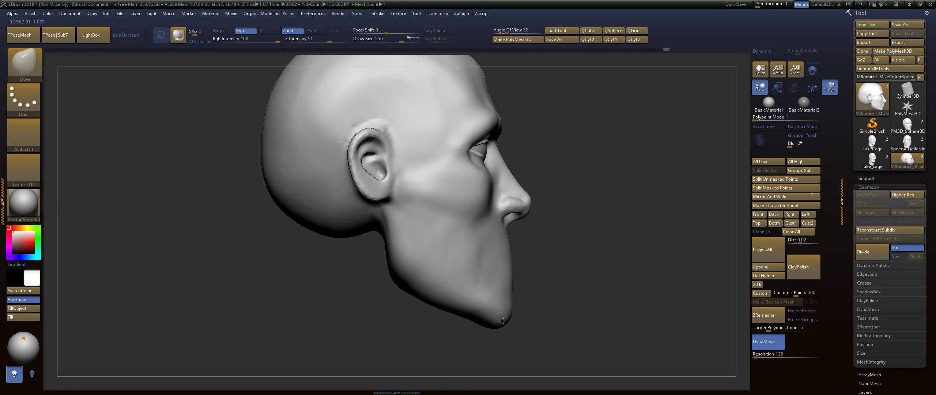
left_click_drag(507, 292, 500, 291)
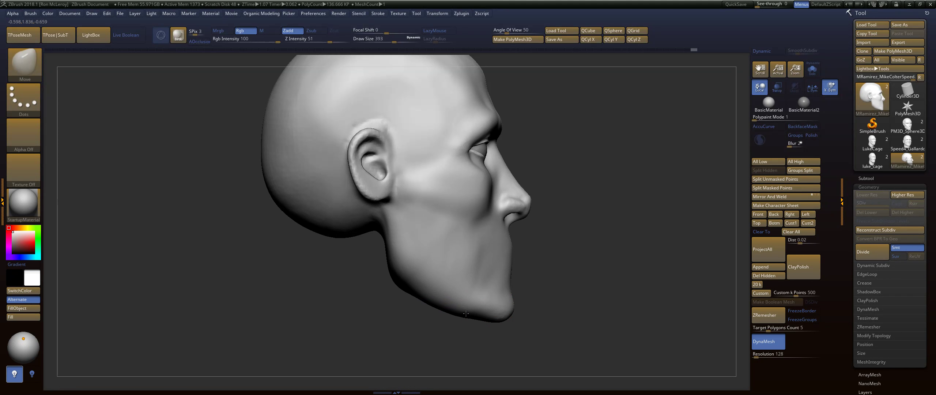
left_click_drag(484, 320, 499, 315, "shift")
Build up the front of the chin with the FormSoft brush at draw size 393 and smooth it.
left_click_drag(568, 296, 547, 292)
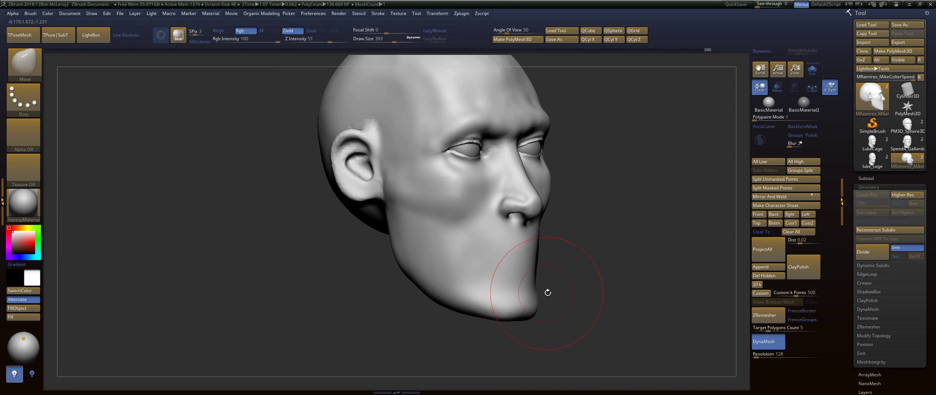
key("b")
key("f")
key("s")
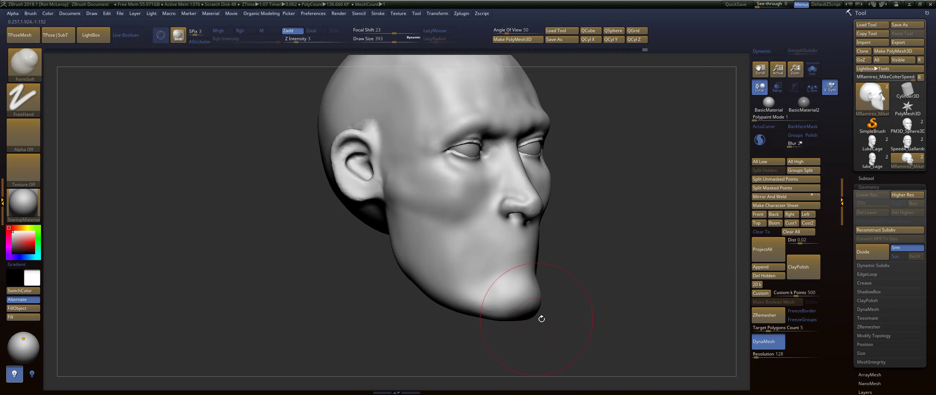
key("shift")
mouse_move(618, 199)
left_mouse_down("alt")
mouse_move(595, 267)
mouse_move(636, 262)
left_mouse_up("alt")
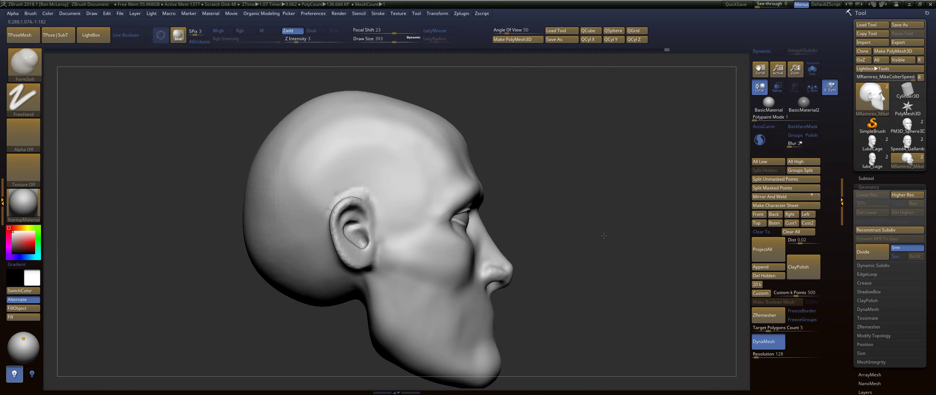
Smooth the forehead, temples and upper skull at draw size 393, working from above and the front.
left_click_drag(568, 202, 583, 230, "alt")
left_click_drag(583, 230, 579, 190)
right_click_drag(579, 190, 645, 233)
mouse_move(645, 233)
left_mouse_down()
mouse_move(620, 246)
mouse_move(670, 252)
left_mouse_up()
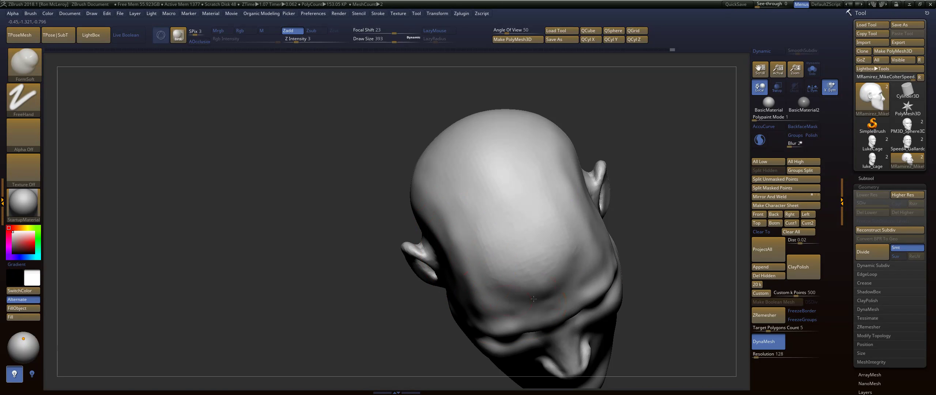
key("shift")
left_click_drag(484, 296, 462, 283, "shift")
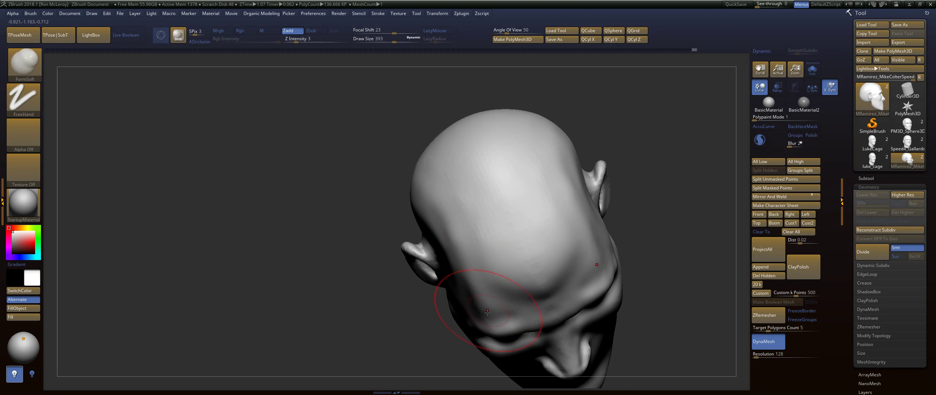
key("shift")
left_click_drag(550, 301, 537, 298, "shift")
left_click_drag(654, 200, 658, 141, "shift")
mouse_move(617, 230)
left_mouse_down("alt")
mouse_move(612, 148)
mouse_move(654, 157)
left_mouse_up("alt")
key("shift")
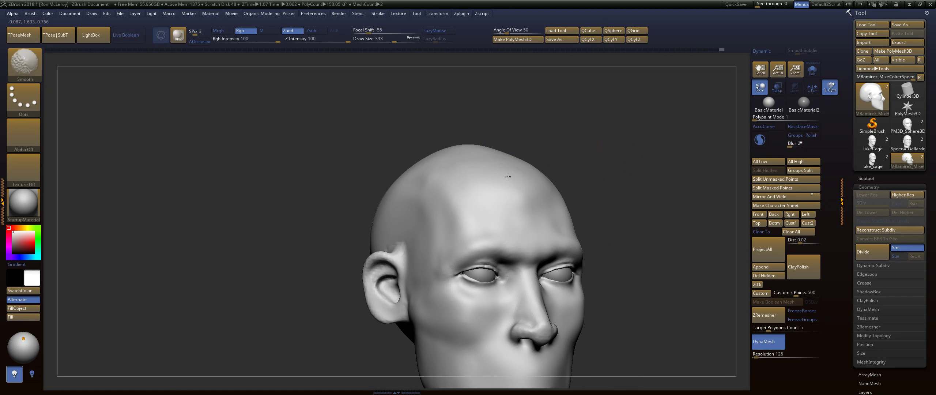
left_click_drag(442, 148, 454, 156, "shift")
mouse_move(556, 144)
left_mouse_down()
mouse_move(597, 146)
mouse_move(551, 154)
mouse_move(553, 115)
mouse_move(590, 154)
mouse_move(593, 117)
mouse_move(605, 167)
mouse_move(593, 146)
mouse_move(612, 157)
mouse_move(641, 203)
mouse_move(486, 208)
left_mouse_up()
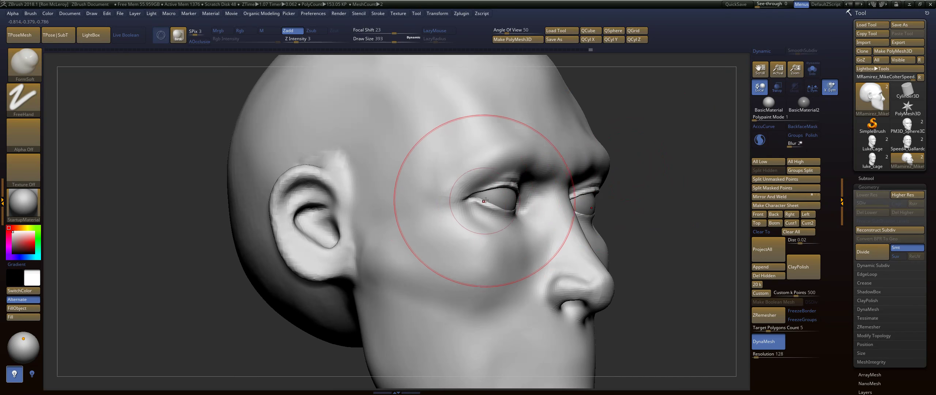
Smooth away the eyelids and fill over the eyes at draw size 257, re-DynaMeshing the head and smoothing the covered eye area.
left_click_drag(586, 187, 438, 157)
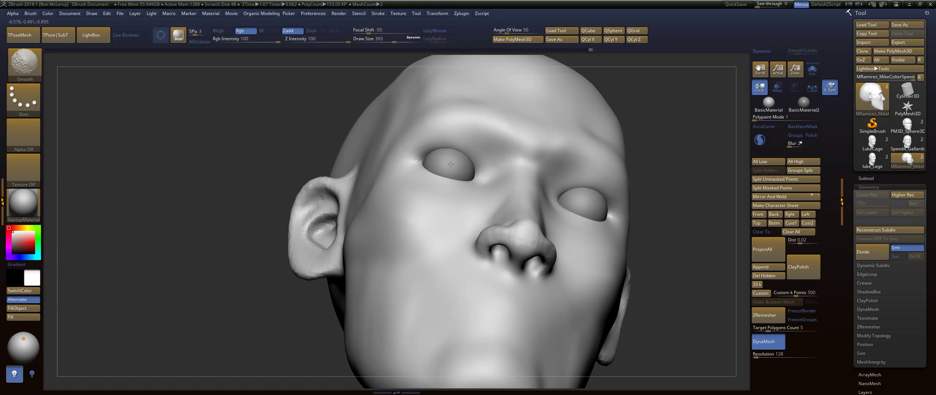
left_click_drag(451, 164, 448, 164, "shift")
key("s")
left_click_drag(448, 165, 459, 167)
key("shift")
left_click_drag(688, 167, 714, 225, "ctrl")
left_click_drag(446, 172, 447, 166, "shift")
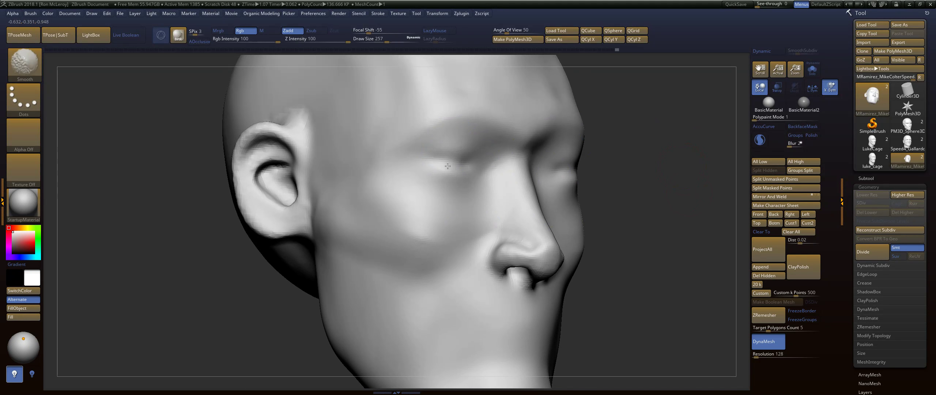
left_click_drag(416, 209, 406, 198, "shift")
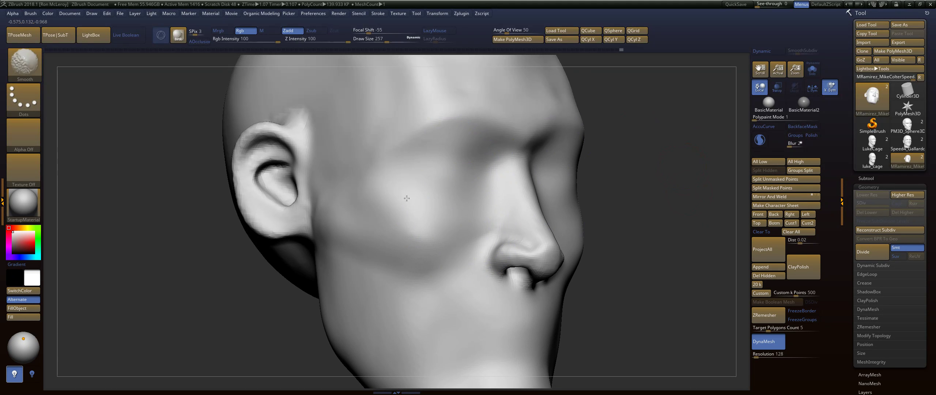
Carve both eye sockets beneath the brow symmetrically with the FormSoft brush at draw size 257.
left_click_drag(664, 135, 658, 162, "alt")
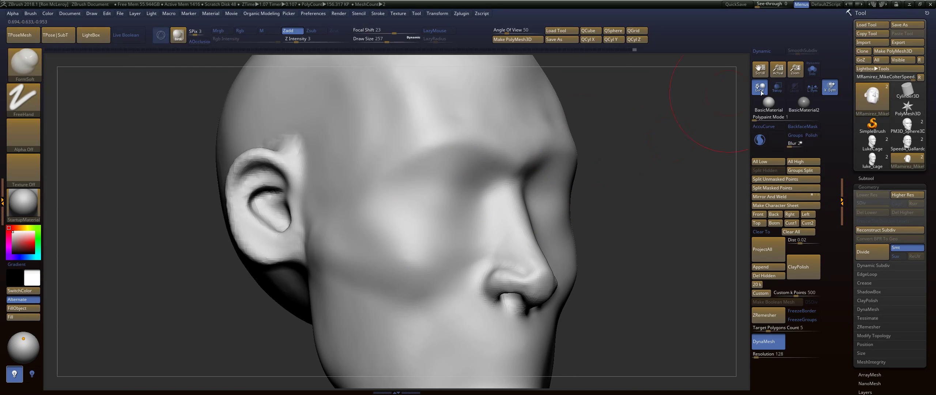
left_click(774, 95)
left_click(774, 95)
left_click_drag(660, 127, 596, 131, "shift")
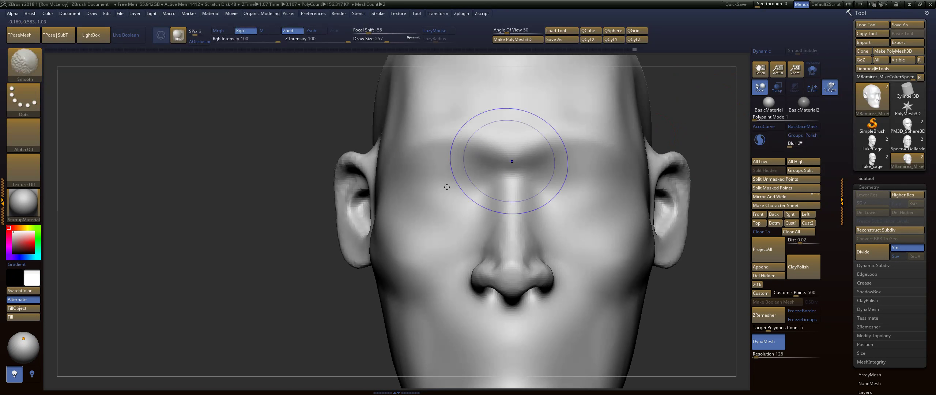
left_click_drag(436, 196, 434, 189, "alt")
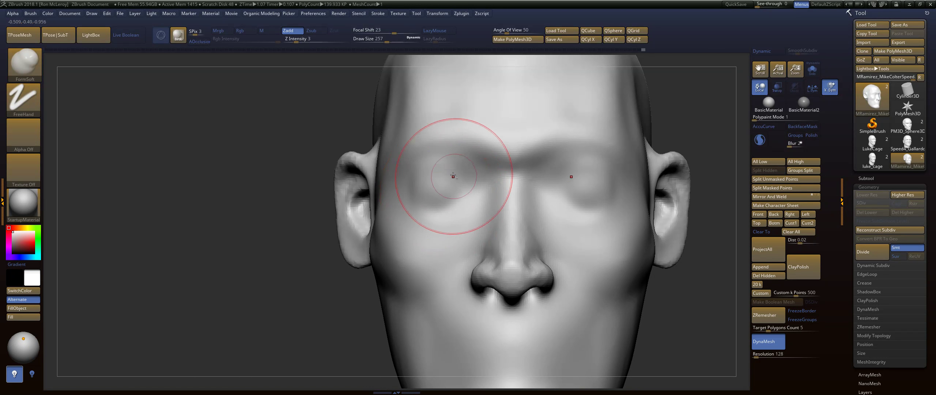
mouse_move(454, 166)
left_mouse_down("alt")
mouse_move(416, 188)
mouse_move(466, 169)
left_mouse_up("alt")
mouse_move(432, 204)
left_mouse_down("alt")
mouse_move(465, 176)
mouse_move(472, 187)
mouse_move(408, 212)
left_mouse_up("alt")
Refine the eye mound and lower socket with the FormSoft brush at draw size 257 and smooth the transition to the cheek.
mouse_move(416, 170)
left_mouse_down()
mouse_move(406, 183)
mouse_move(451, 238)
left_mouse_up()
mouse_move(452, 203)
left_mouse_down("shift")
mouse_move(426, 200)
mouse_move(460, 196)
mouse_move(452, 183)
mouse_move(444, 193)
left_mouse_up("shift")
mouse_move(680, 130)
left_mouse_down()
mouse_move(601, 140)
mouse_move(399, 219)
left_mouse_up()
left_click_drag(621, 126, 570, 141)
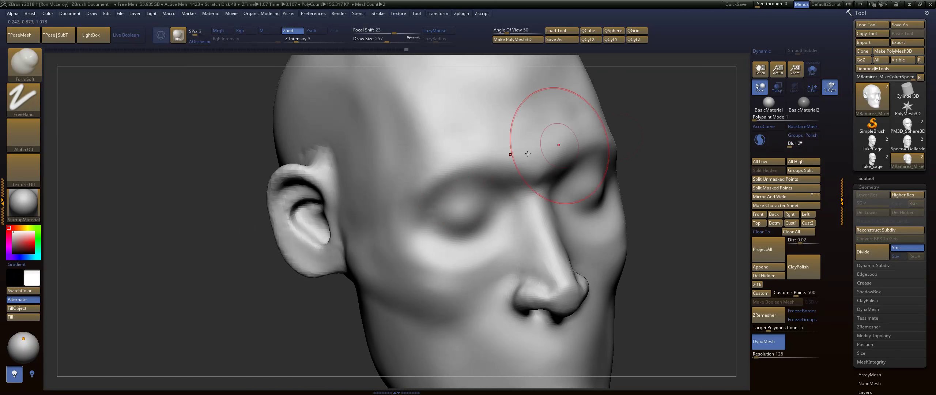
Deepen the inner eye sockets beside the nose bridge with the FormSoft brush at draw size 257.
mouse_move(514, 171)
left_mouse_down("alt")
mouse_move(543, 178)
mouse_move(525, 185)
mouse_move(533, 205)
left_mouse_up("alt")
key("s")
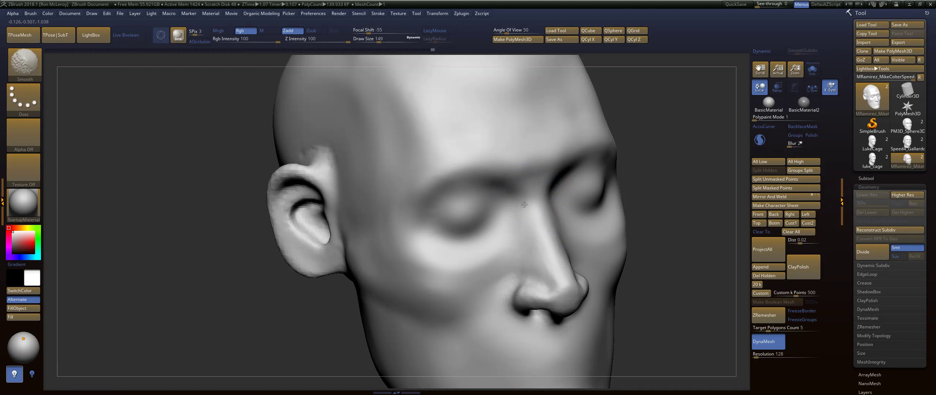
mouse_move(654, 179)
left_mouse_down()
mouse_move(660, 160)
mouse_move(691, 152)
left_mouse_up()
Carve the eyelid outlines around the eyeballs symmetrically with the DamStandard brush at draw size 149.
key("b")
key("d")
key("s")
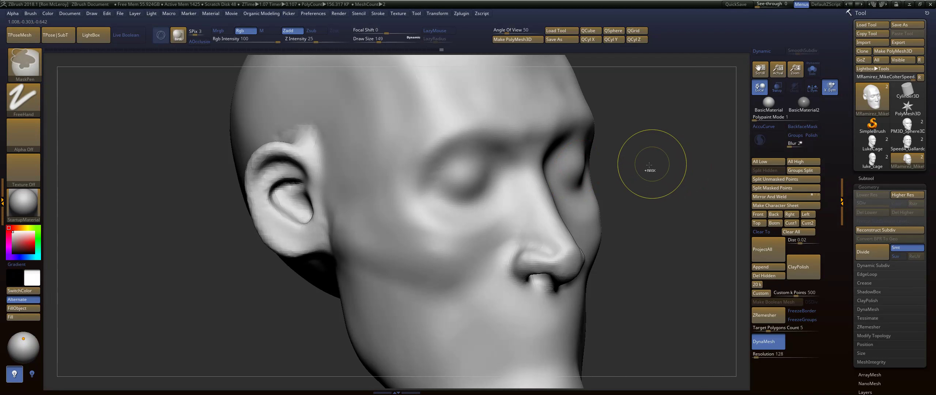
mouse_move(650, 161)
left_mouse_down()
mouse_move(434, 191)
mouse_move(484, 177)
mouse_move(444, 181)
left_mouse_up()
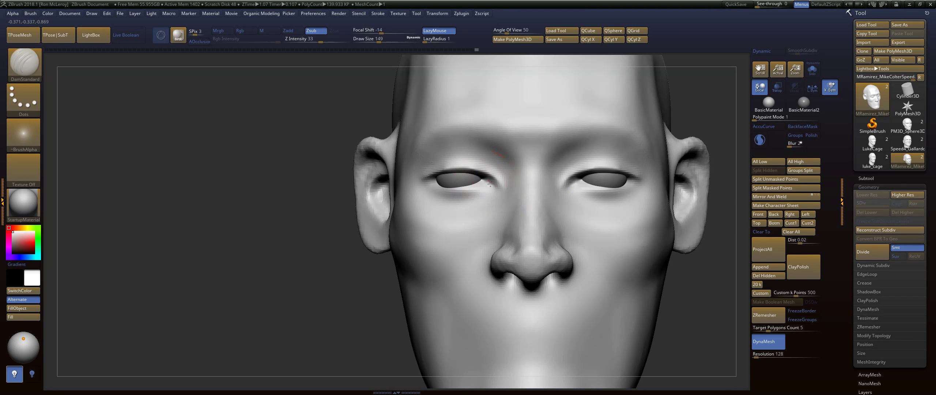
left_click_drag(485, 190, 434, 186)
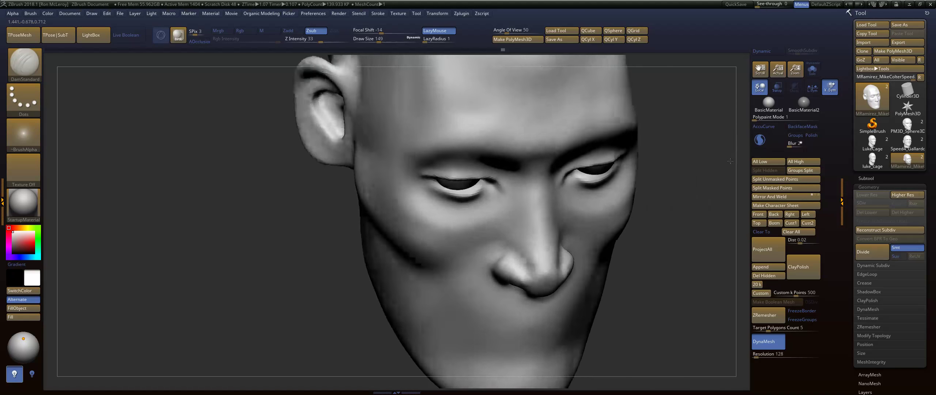
mouse_move(719, 126)
left_mouse_down()
mouse_move(488, 189)
mouse_move(519, 189)
mouse_move(498, 223)
left_mouse_up()
Cut the fold from the inner eye corner under the lower eyelid with DamStandard at draw size 149, and smooth it.
mouse_move(524, 176)
left_mouse_down()
mouse_move(472, 247)
mouse_move(458, 248)
mouse_move(479, 248)
mouse_move(398, 248)
left_mouse_up()
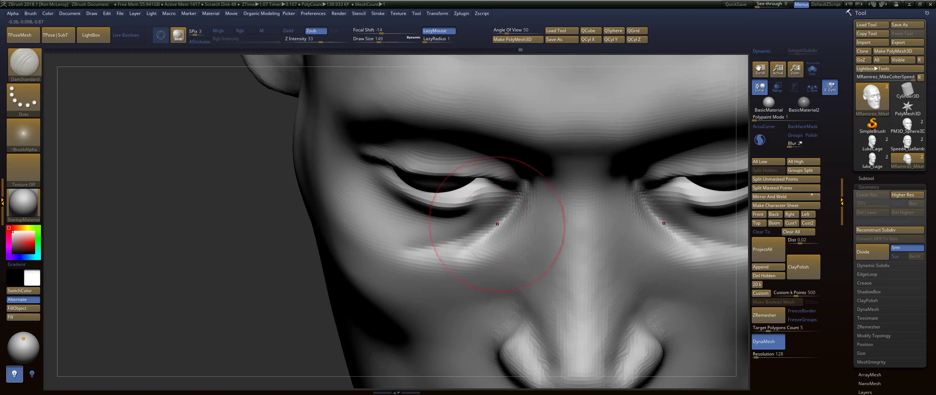
left_click_drag(470, 245, 439, 248)
mouse_move(523, 189)
left_mouse_down("shift")
mouse_move(490, 234)
mouse_move(453, 250)
left_mouse_up("shift")
mouse_move(504, 217)
left_mouse_down("shift")
mouse_move(442, 219)
mouse_move(395, 194)
left_mouse_up("shift")
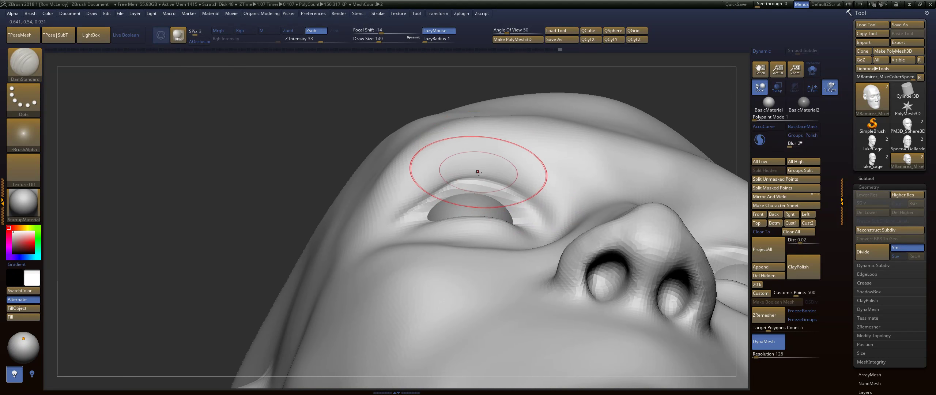
key("shift")
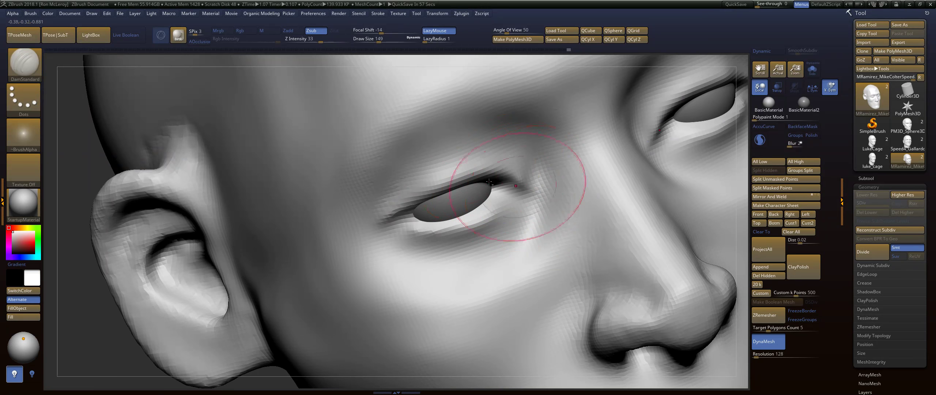
Define the upper eyelid crease with DamStandard at draw size 149, smooth the inner corner, and reduce the draw size to 65.
left_click_drag(489, 186, 429, 198)
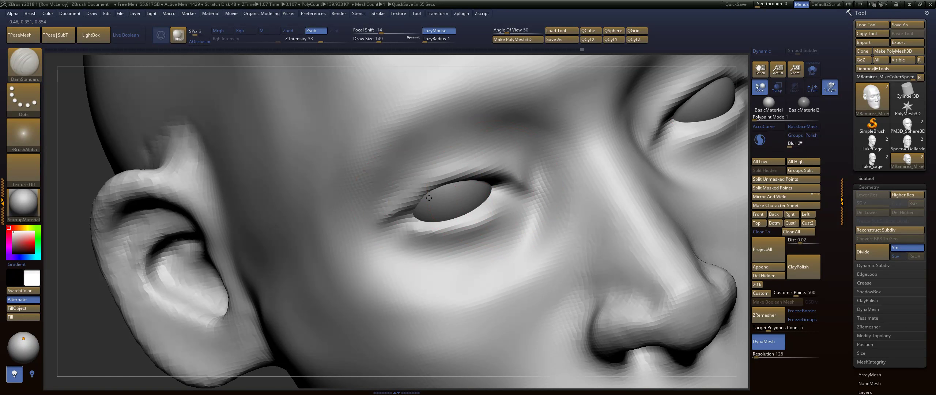
left_click_drag(467, 180, 402, 205)
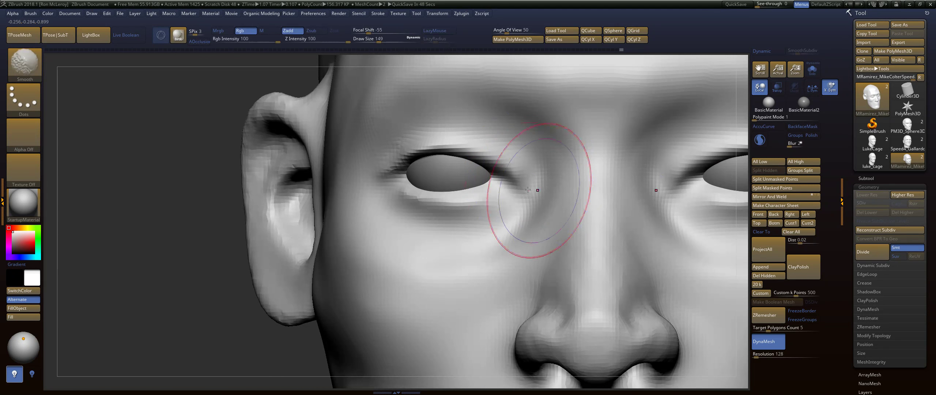
mouse_move(539, 188)
right_mouse_down("ctrl")
mouse_move(520, 208)
mouse_move(516, 185)
mouse_move(511, 193)
right_mouse_up("ctrl")
key("s")
left_click_drag(502, 192, 501, 192)
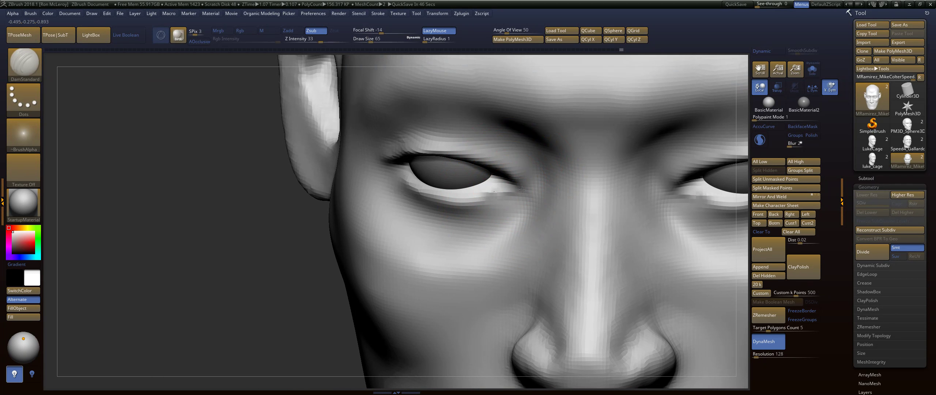
Soften the area under the lower eyelid with the FormSoft brush at draw size 65 and smooth the transition to the cheek.
key("s")
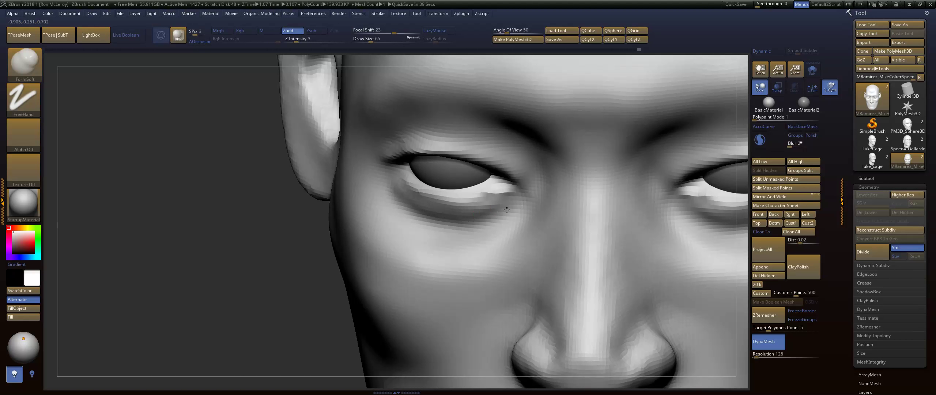
left_click_drag(512, 207, 457, 224)
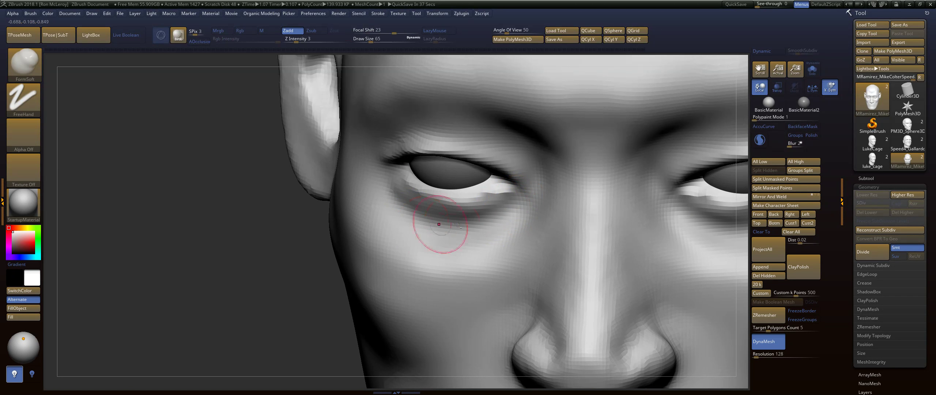
mouse_move(383, 229)
right_mouse_down()
mouse_move(516, 163)
mouse_move(507, 180)
mouse_move(505, 149)
mouse_move(530, 142)
mouse_move(529, 199)
mouse_move(559, 205)
right_mouse_up()
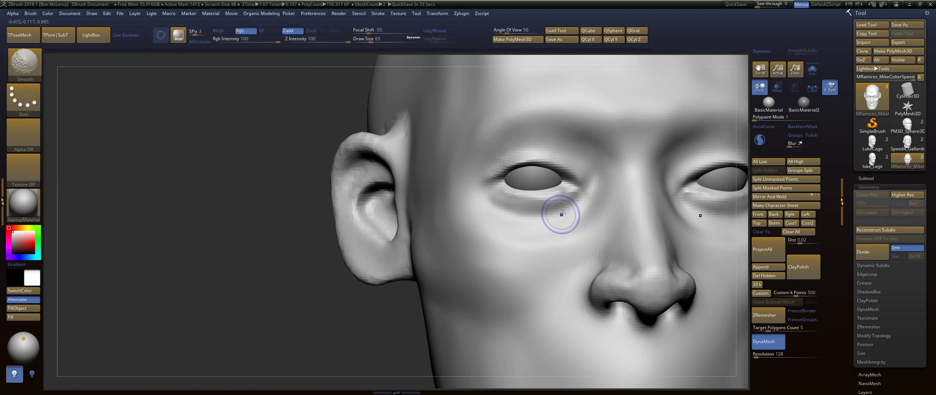
left_click_drag(559, 215, 504, 215, "shift")
right_click_drag(504, 214, 562, 198)
Build up the outer end of the upper eyelid with FormSoft at draw size 104 and smooth the outer eye corner.
key("s")
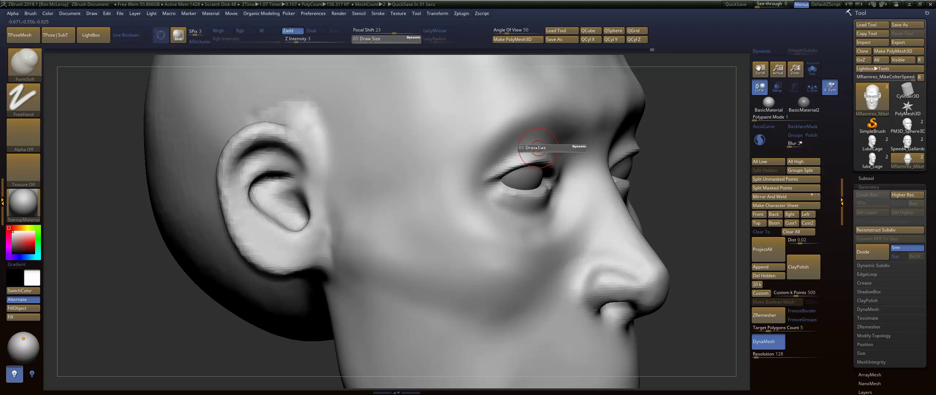
left_click_drag(549, 150, 543, 150)
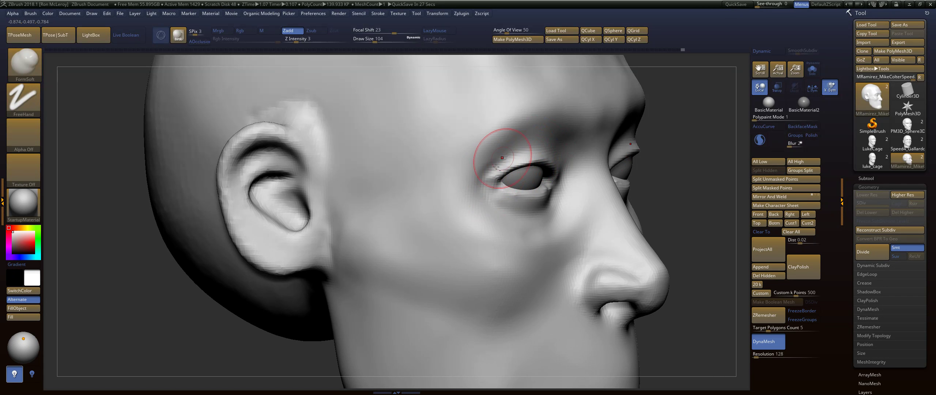
mouse_move(496, 172)
left_mouse_down("shift")
mouse_move(477, 186)
mouse_move(488, 174)
left_mouse_up("shift")
mouse_move(520, 164)
right_mouse_down("shift")
mouse_move(494, 160)
mouse_move(530, 176)
mouse_move(522, 186)
mouse_move(480, 186)
mouse_move(534, 215)
right_mouse_up("shift")
Shape the inner eye corner and the adjoining eyelid edges with the FormSoft brush at draw size 56.
key("s")
mouse_move(549, 173)
left_mouse_down()
mouse_move(567, 200)
mouse_move(536, 150)
left_mouse_up()
mouse_move(561, 180)
left_mouse_down()
mouse_move(539, 151)
mouse_move(567, 204)
left_mouse_up()
right_click_drag(534, 179, 543, 200)
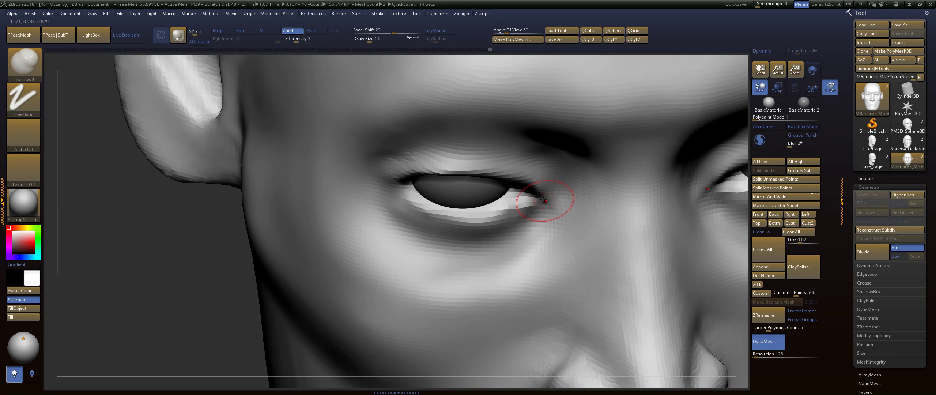
left_click_drag(549, 177, 526, 151)
key("shift")
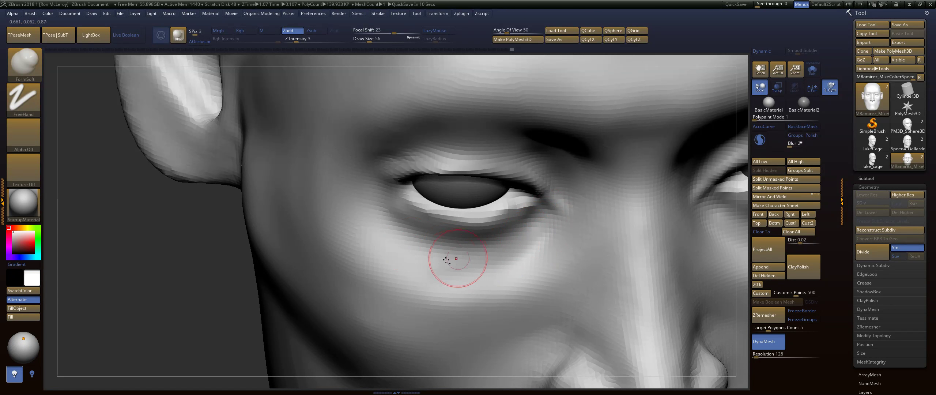
Fill out the brow and the area above the upper eyelid with the FormSoft brush at draw size 177.
right_click_drag(377, 210, 505, 171)
mouse_move(505, 171)
right_mouse_down()
mouse_move(493, 148)
mouse_move(326, 186)
right_mouse_up()
mouse_move(326, 186)
right_mouse_down()
mouse_move(359, 202)
mouse_move(645, 149)
right_mouse_up()
key("s")
left_click_drag(646, 149, 663, 149)
key("s")
mouse_move(542, 153)
left_mouse_down()
mouse_move(551, 151)
mouse_move(501, 157)
mouse_move(462, 181)
left_mouse_up()
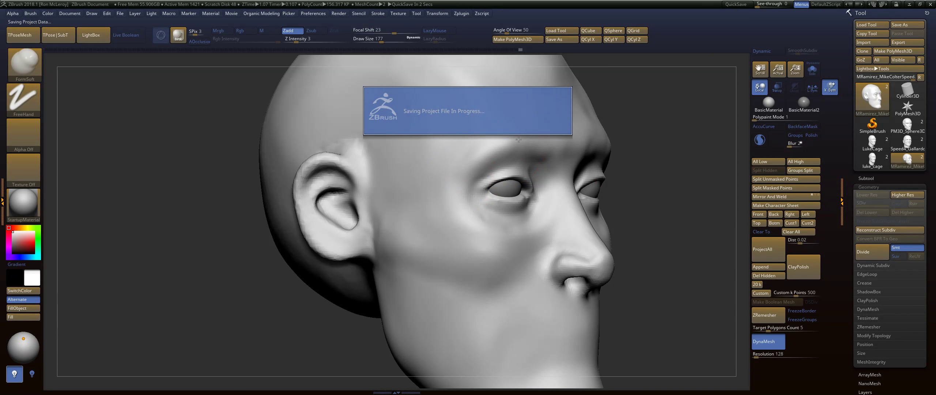
Adjust the upper eyelid curve from below the head with the Move brush at draw size 90.
right_click_drag(666, 126, 644, 201, "ctrl")
right_click_drag(644, 201, 689, 102, "alt")
key("b")
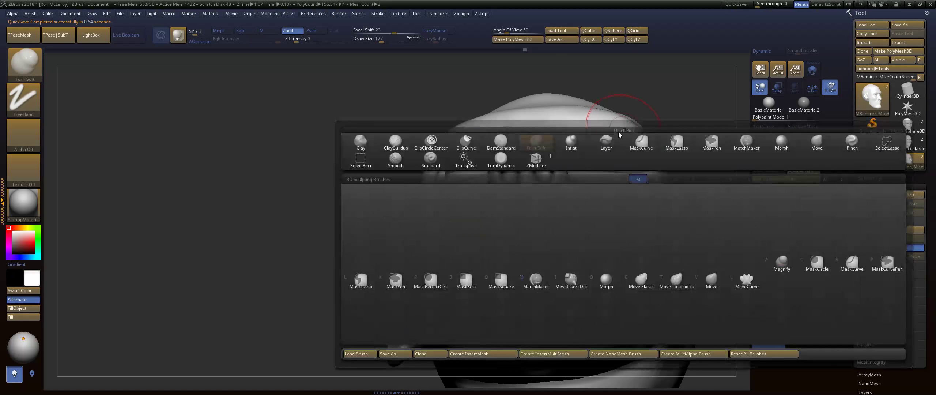
key("m")
key("v")
key("s")
left_click_drag(577, 152, 574, 152)
left_click_drag(585, 151, 581, 148)
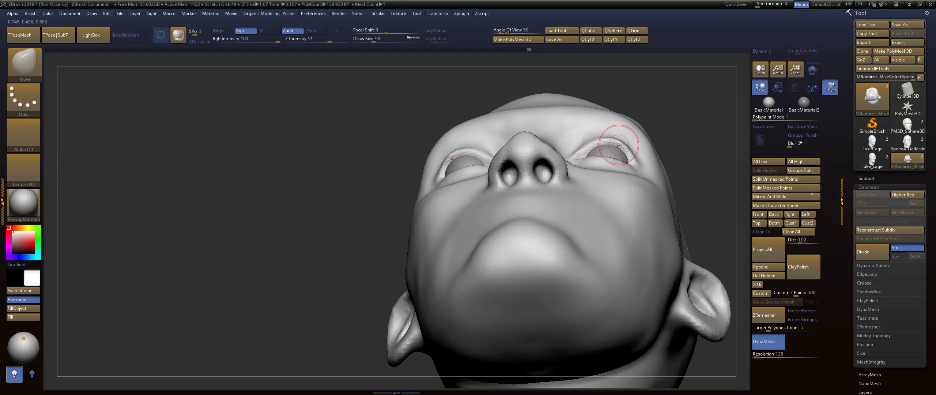
Reshape the inner and outer ends of the eyelids with the Move brush at draw size 120 and smooth the lower lid area.
left_click_drag(683, 131, 683, 122)
key("s")
left_click_drag(636, 164, 635, 167)
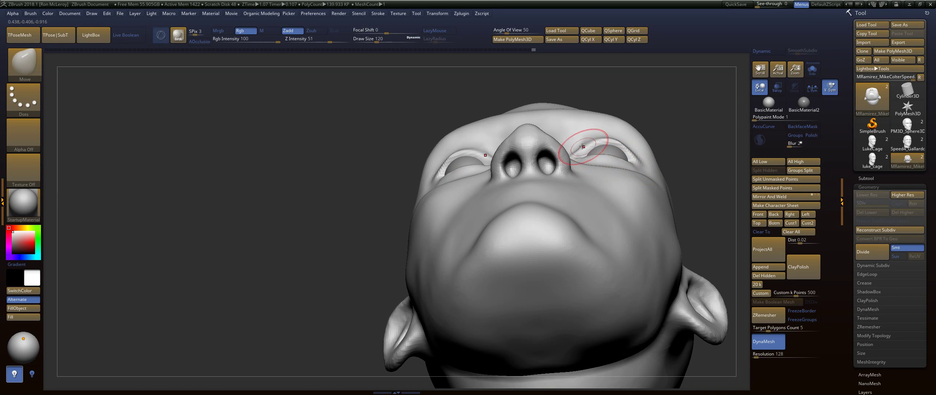
left_click_drag(669, 99, 648, 114)
mouse_move(673, 140)
left_mouse_down()
mouse_move(647, 137)
mouse_move(684, 187)
mouse_move(695, 136)
mouse_move(664, 111)
mouse_move(679, 120)
mouse_move(662, 176)
left_mouse_up()
left_click_drag(559, 171, 566, 186, "shift")
left_click_drag(691, 96, 717, 94)
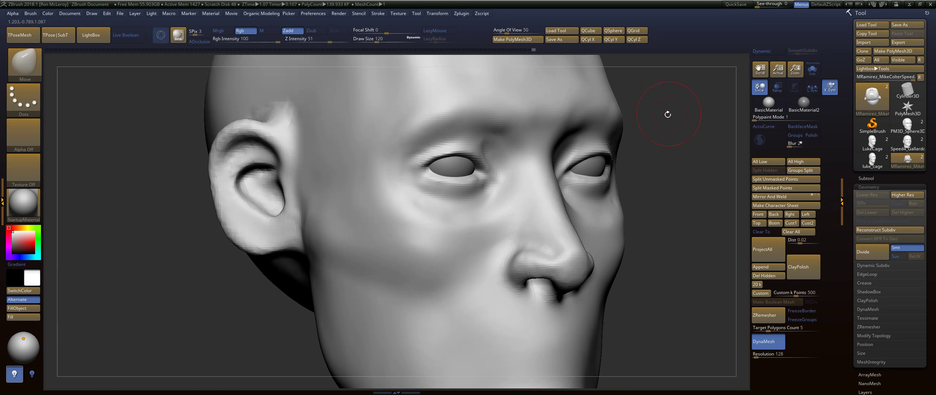
Reposition the lower eyelid and the side of the nose below the inner eye corner with the Move brush at draw size 120.
left_click_drag(668, 113, 664, 164, "alt")
left_click_drag(470, 184, 462, 186)
left_click_drag(671, 144, 711, 143)
right_click_drag(494, 219, 488, 188)
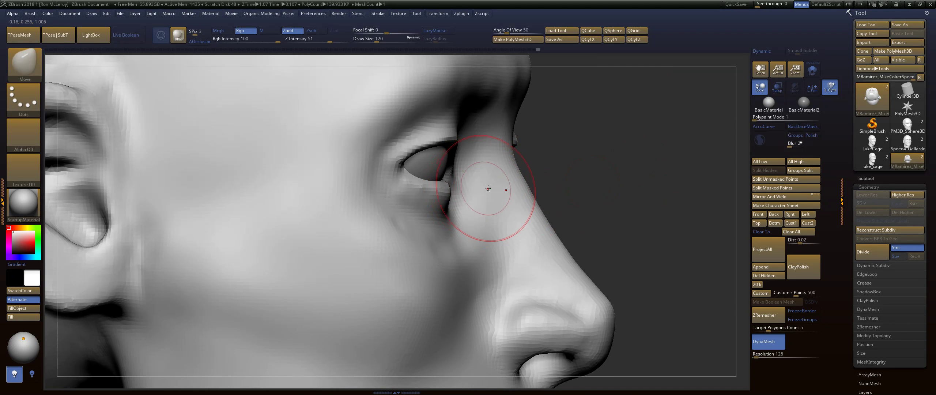
left_click_drag(489, 259, 477, 255)
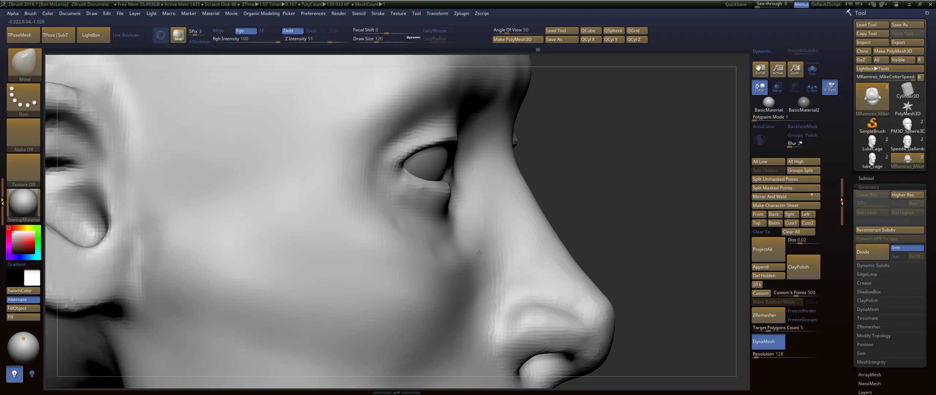
Smooth the side of the face and build up the temple with the FormSoft brush at draw size 386.
key("f")
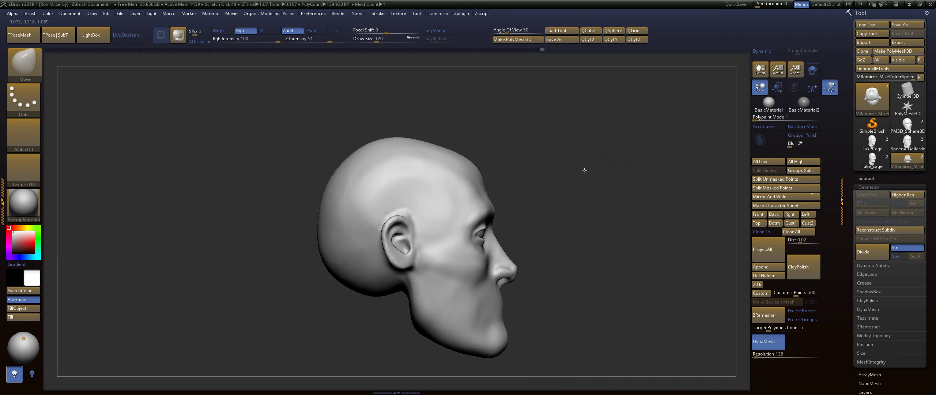
right_click_drag(581, 165, 484, 214)
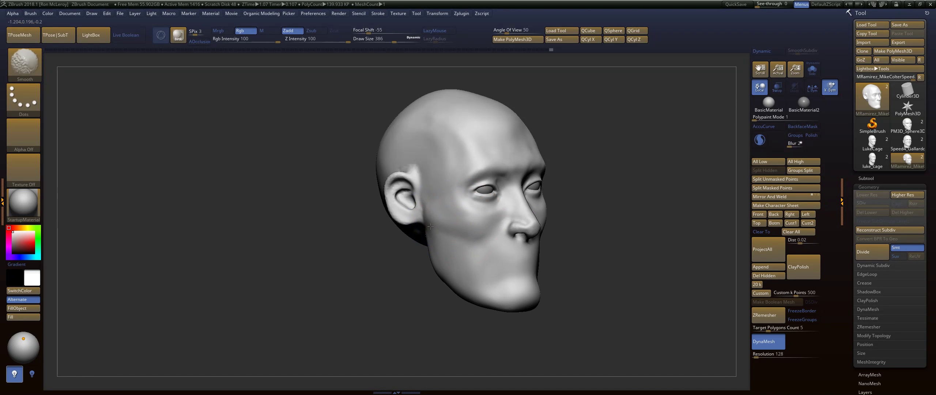
mouse_move(592, 182)
right_mouse_down()
mouse_move(605, 235)
mouse_move(610, 188)
mouse_move(618, 192)
right_mouse_up()
key("b")
key("f")
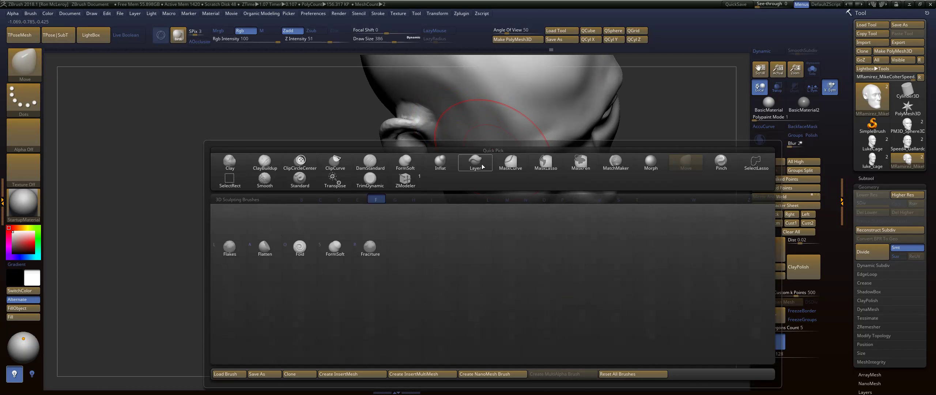
key("s")
mouse_move(496, 183)
left_mouse_down()
mouse_move(481, 161)
mouse_move(490, 163)
mouse_move(469, 200)
mouse_move(454, 180)
mouse_move(479, 175)
left_mouse_up()
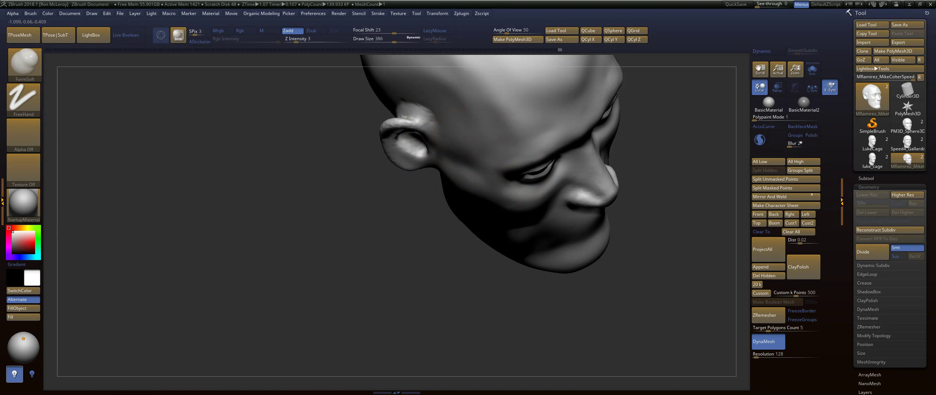
Refine the outer brow and temple with FormSoft at draw size 228 and smooth the skull above the ear.
mouse_move(693, 101)
left_mouse_down()
mouse_move(679, 119)
mouse_move(570, 139)
left_mouse_up()
key("s")
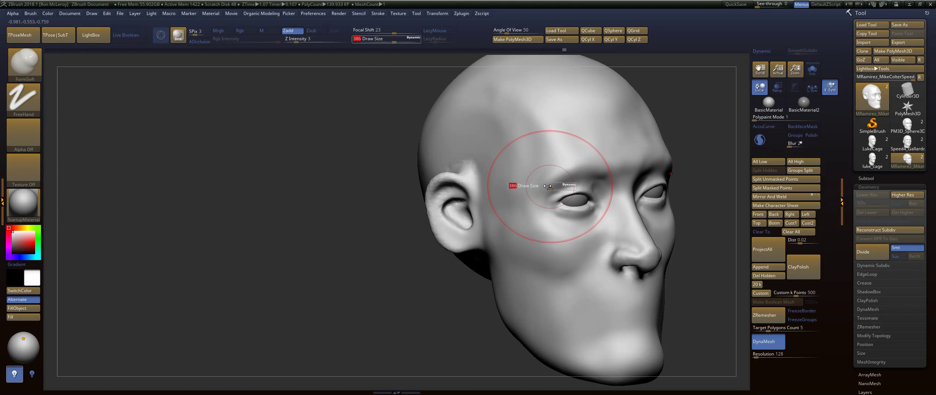
left_click_drag(550, 185, 540, 187)
key("shift")
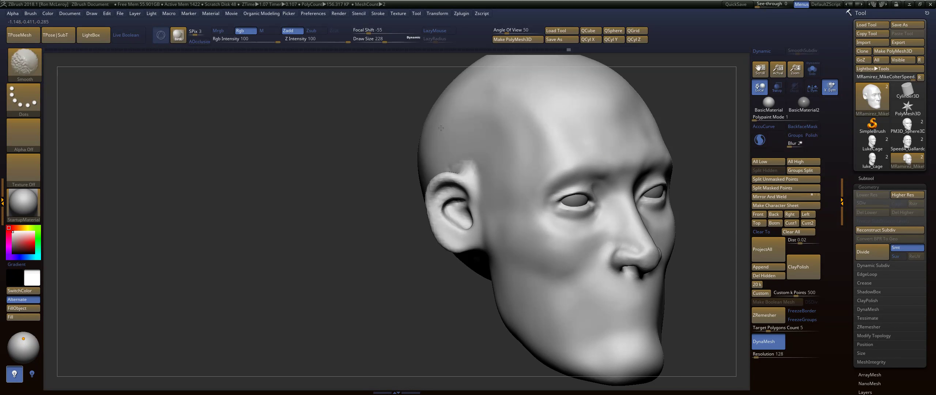
mouse_move(441, 128)
left_mouse_down("shift")
mouse_move(488, 139)
mouse_move(486, 155)
mouse_move(490, 146)
left_mouse_up("shift")
Round out the skull with the FormSoft brush at draw size 657 and smooth the top of the head and forehead.
key("s")
mouse_move(397, 217)
left_mouse_down()
mouse_move(352, 226)
mouse_move(261, 211)
mouse_move(346, 224)
left_mouse_up()
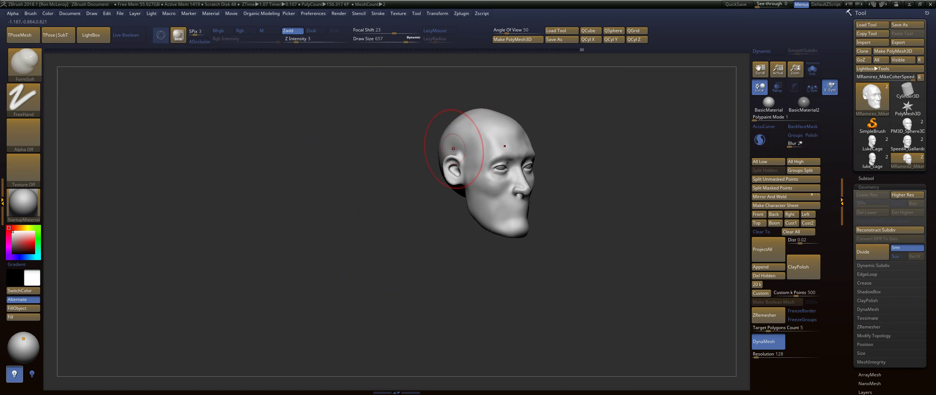
key("shift")
mouse_move(563, 121)
left_mouse_down()
mouse_move(603, 116)
mouse_move(593, 192)
mouse_move(593, 178)
mouse_move(561, 144)
mouse_move(595, 124)
mouse_move(618, 158)
mouse_move(647, 169)
left_mouse_up()
key("shift")
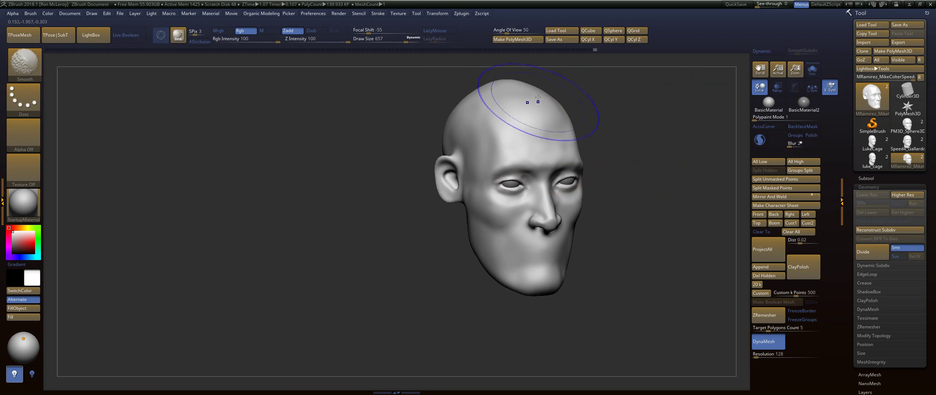
left_click_drag(529, 103, 530, 124, "shift")
Touch up the face from the side with FormSoft at draw size 132 and frame the whole head in three-quarter view.
mouse_move(608, 123)
left_mouse_down()
mouse_move(648, 111)
mouse_move(622, 119)
mouse_move(642, 155)
mouse_move(644, 101)
mouse_move(654, 165)
left_mouse_up()
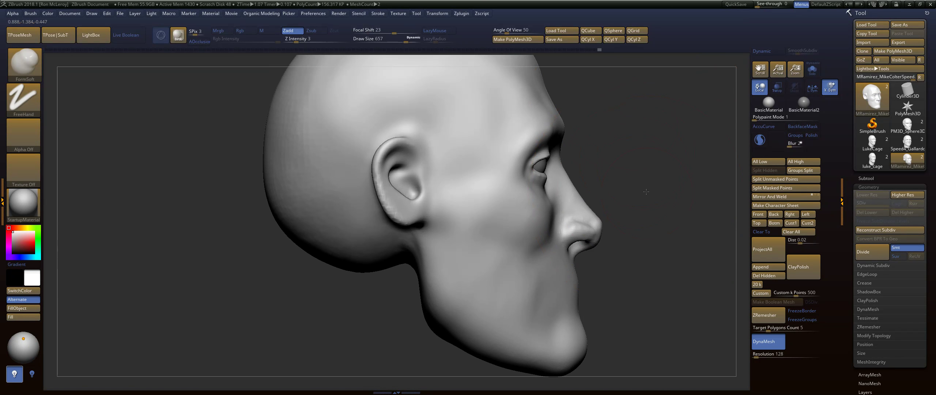
key("s")
mouse_move(626, 227)
left_mouse_down()
mouse_move(554, 245)
mouse_move(588, 235)
mouse_move(561, 221)
mouse_move(617, 212)
left_mouse_up()
key("shift")
key("f")
mouse_move(546, 221)
left_mouse_down("alt")
mouse_move(626, 183)
mouse_move(665, 194)
mouse_move(564, 182)
mouse_move(651, 208)
left_mouse_up("alt")
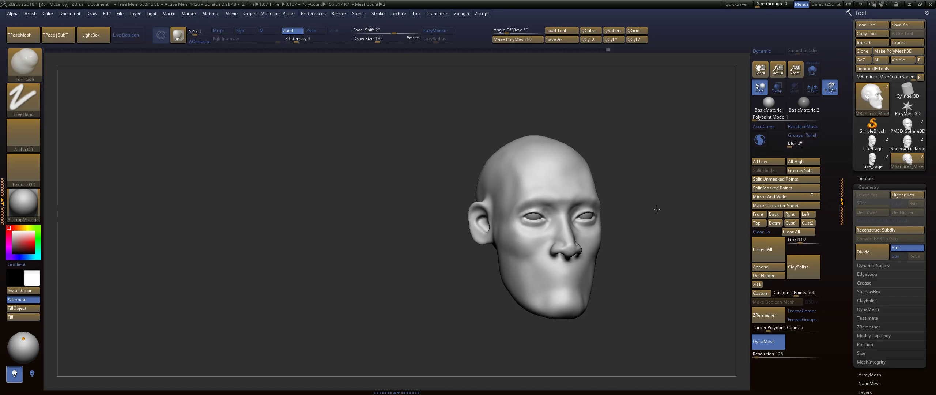
Display the original head beside the resculpted head for comparison.
left_click(45, 50)
left_click(642, 249)
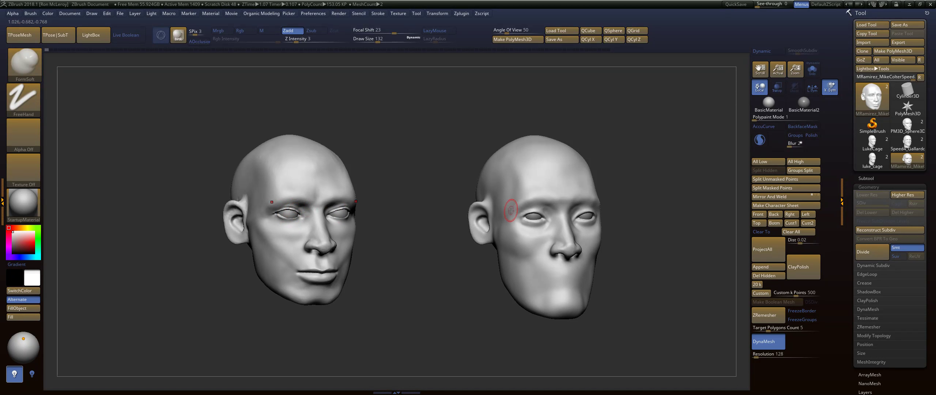
Keep the undo history and compare the head's stage with the mouth smoothed away against the resculpted head.
left_click(272, 223)
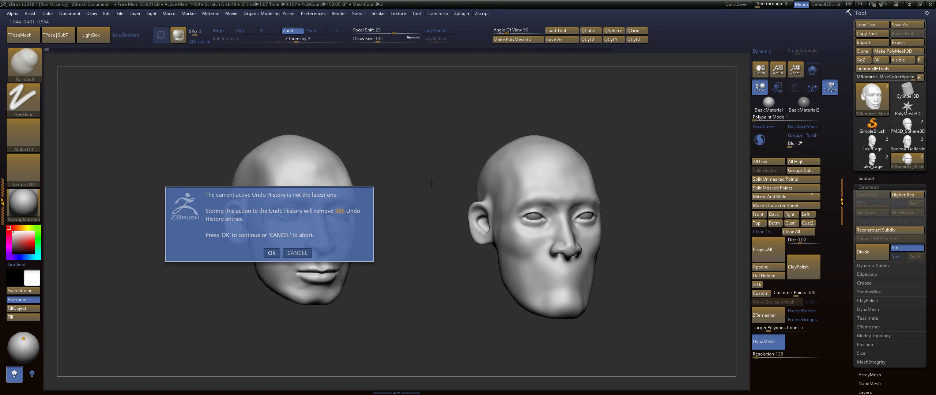
left_click(291, 253)
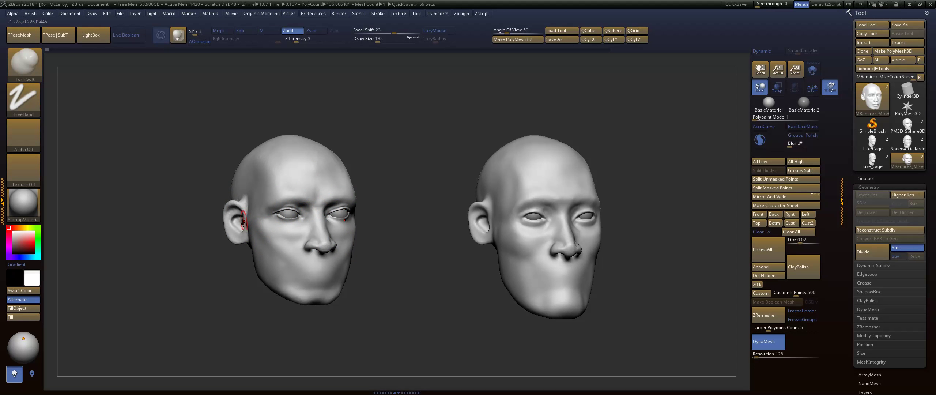
left_click_drag(266, 178, 257, 185)
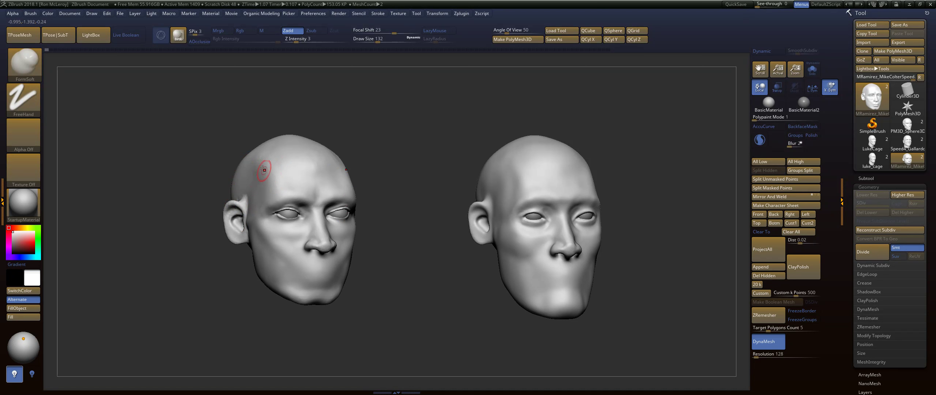
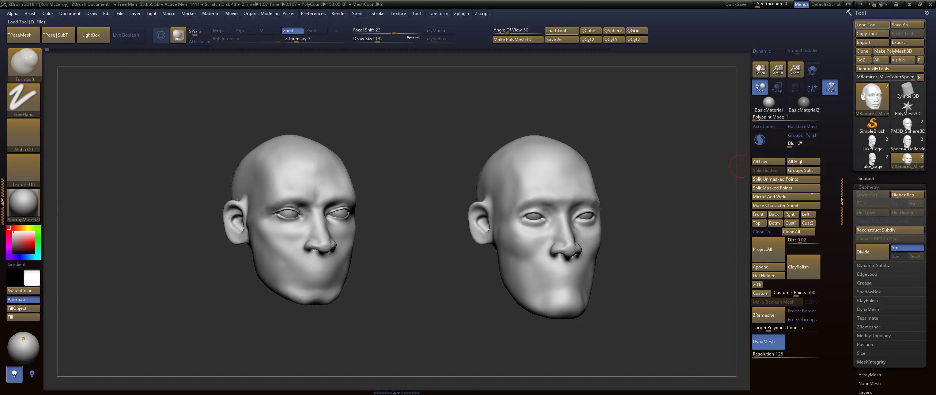
Clear the canvas, load the LCSpeed4 head, frame it, and examine its side, forehead and eye area.
key("ctrl+n")
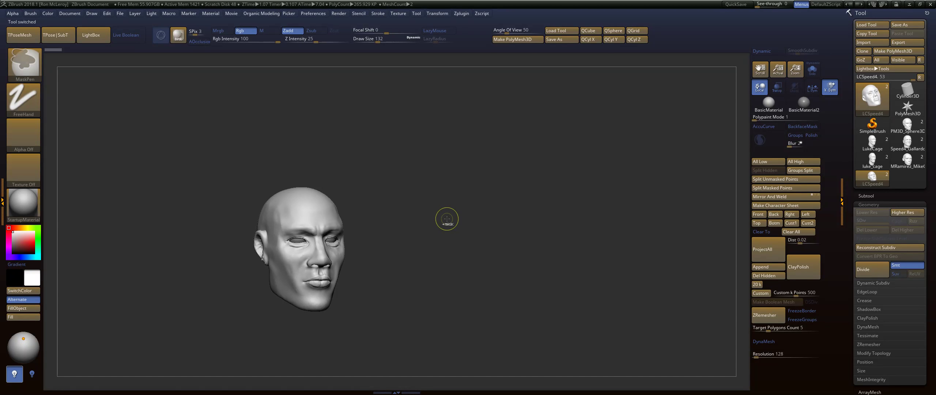
key("f")
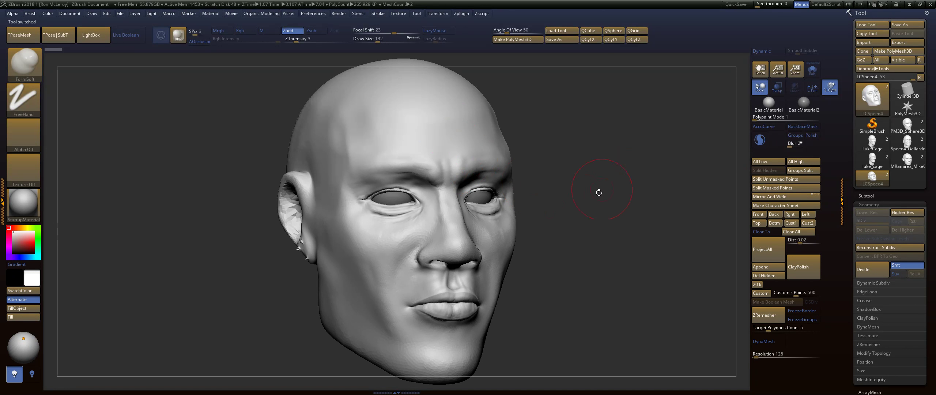
mouse_move(599, 192)
left_mouse_down()
mouse_move(606, 198)
mouse_move(593, 216)
left_mouse_up()
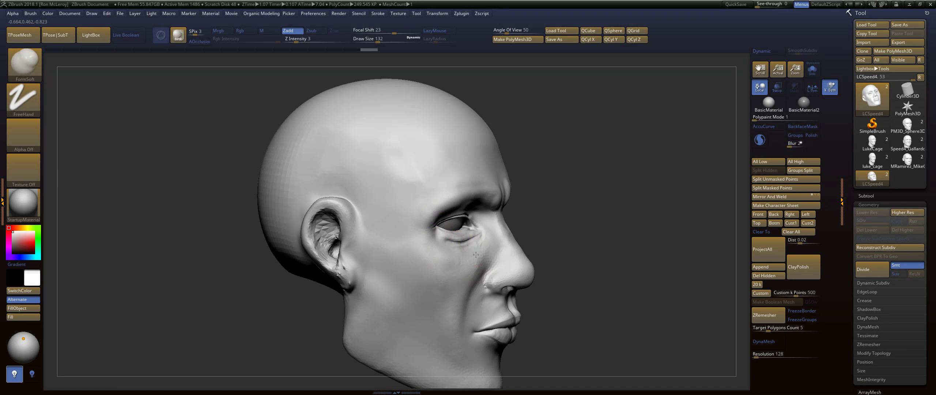
mouse_move(565, 216)
left_mouse_down()
mouse_move(568, 236)
mouse_move(673, 148)
mouse_move(647, 139)
mouse_move(467, 247)
left_mouse_up()
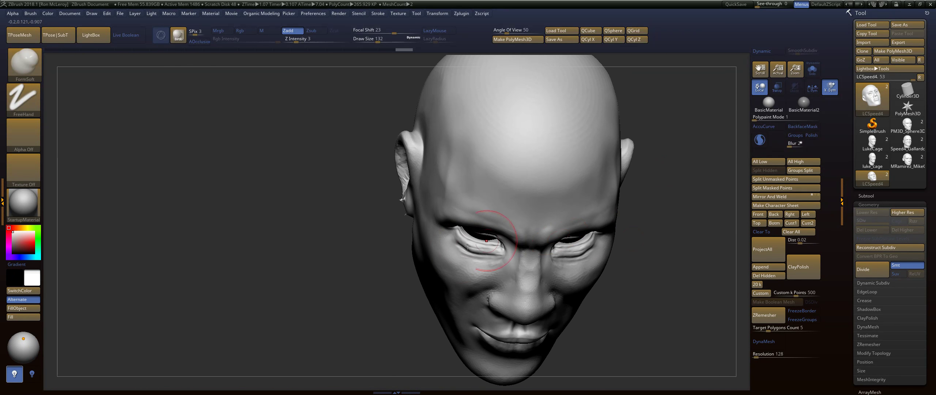
mouse_move(655, 263)
left_mouse_down()
mouse_move(673, 258)
mouse_move(617, 226)
mouse_move(607, 264)
left_mouse_up()
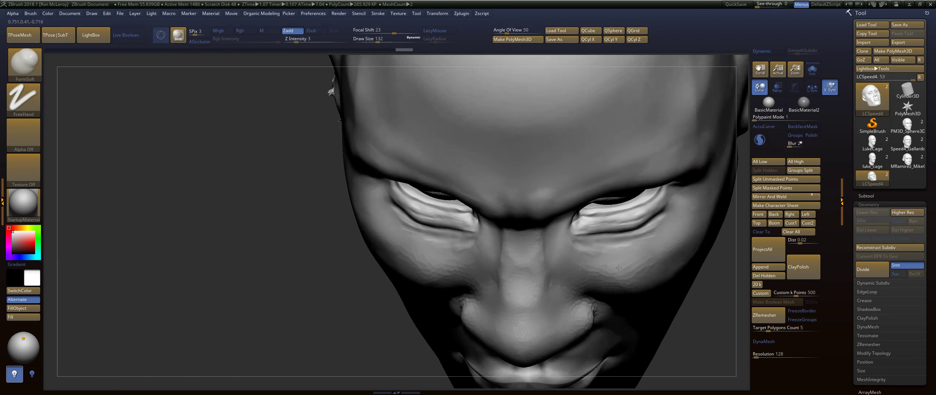
Check the wireframe density around the eyes and convert the head to a DynaMesh at resolution 128.
key("shift+f")
left_click_drag(271, 314, 275, 249)
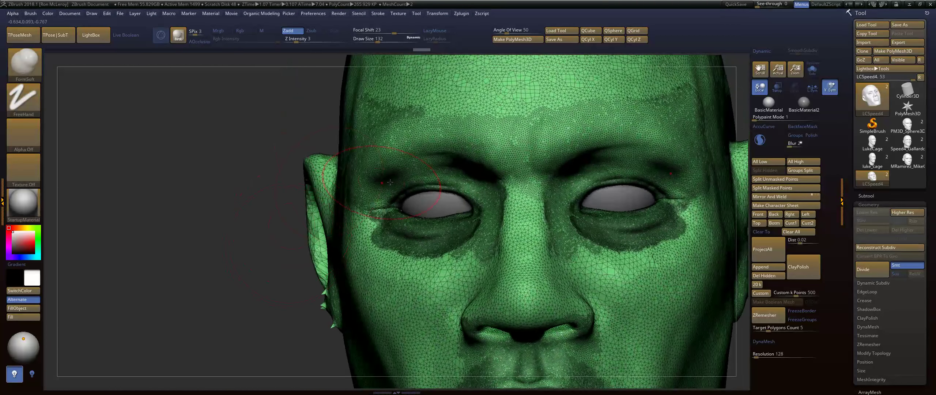
key("f")
left_click_drag(622, 208, 627, 249)
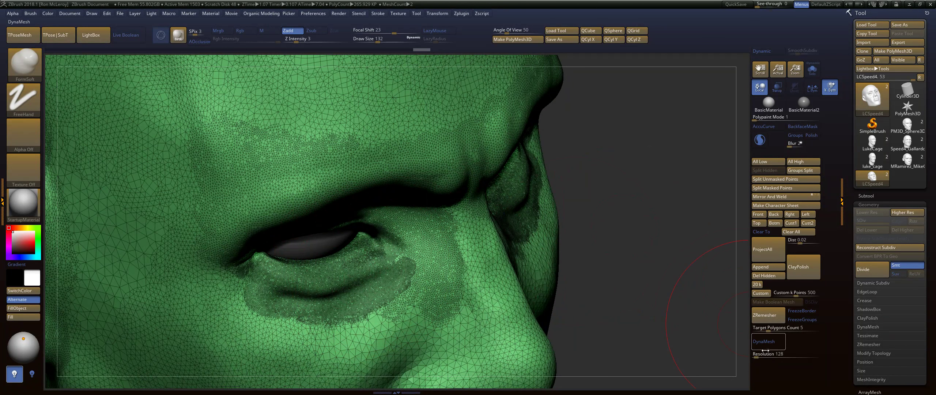
mouse_move(617, 226)
left_mouse_down()
mouse_move(611, 194)
mouse_move(631, 188)
mouse_move(610, 200)
mouse_move(605, 251)
mouse_move(608, 213)
mouse_move(548, 236)
mouse_move(455, 245)
left_mouse_up()
key("f")
key("shift+f")
Try smoothing away the lips, eyelids and ear details on the whole head.
key("shift")
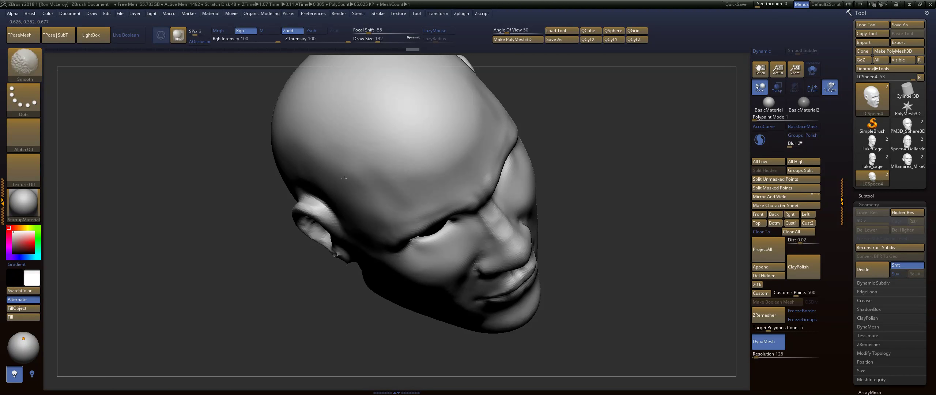
mouse_move(592, 226)
left_mouse_down()
mouse_move(612, 192)
mouse_move(637, 190)
mouse_move(644, 155)
mouse_move(497, 269)
mouse_move(512, 252)
mouse_move(504, 244)
left_mouse_up()
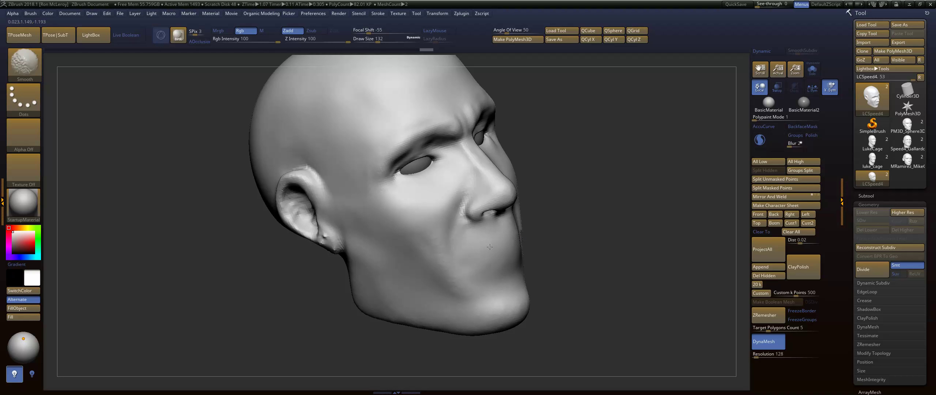
left_click_drag(574, 234, 585, 209)
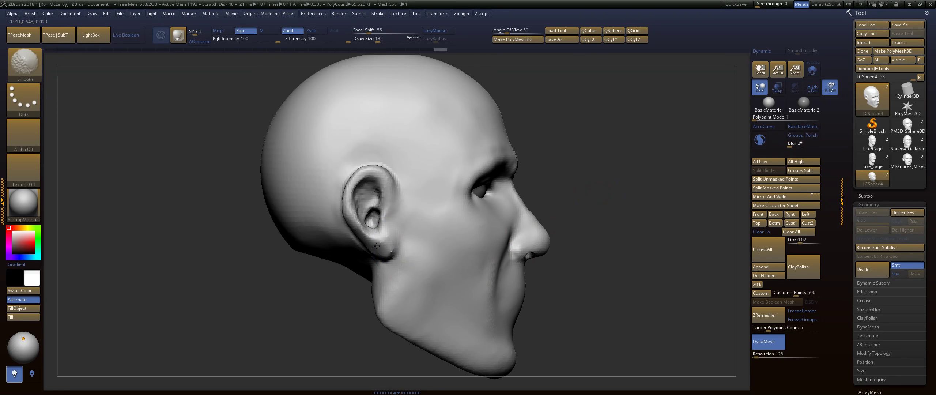
mouse_move(377, 246)
left_mouse_down("shift")
mouse_move(397, 246)
mouse_move(387, 249)
left_mouse_up("shift")
mouse_move(581, 221)
left_mouse_down()
mouse_move(570, 191)
mouse_move(587, 220)
left_mouse_up()
Switch to the DamStandard brush and undo the smoothing of the mouth, eyelids and ear.
key("b")
key("d")
key("s")
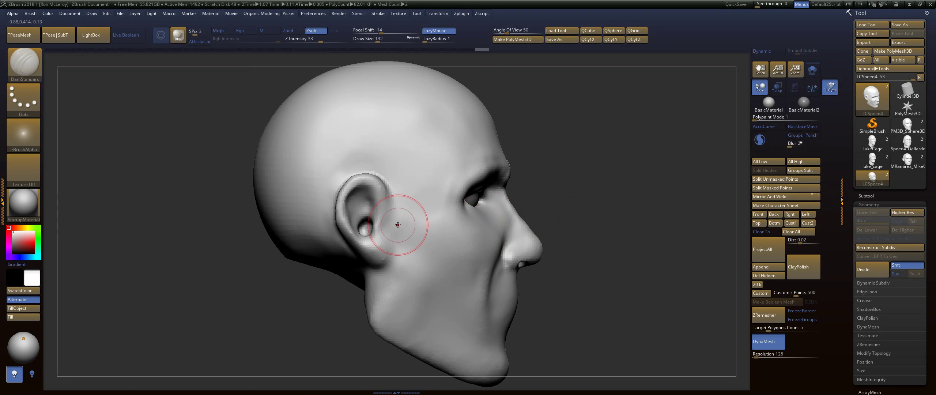
key("ctrl+z")
key("ctrl+z")
key("ctrl+z")
key("ctrl+z")
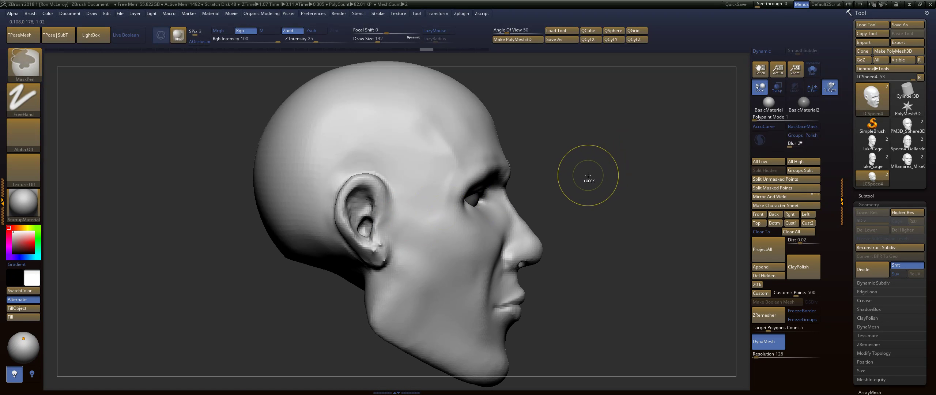
key("ctrl+z")
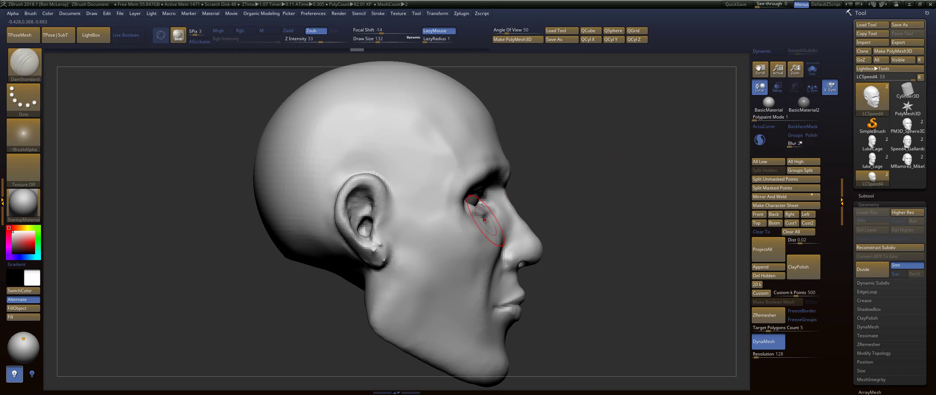
Try carving a straight cheekbone line between the ear and the eye, and undo it.
left_click_drag(450, 219, 384, 220)
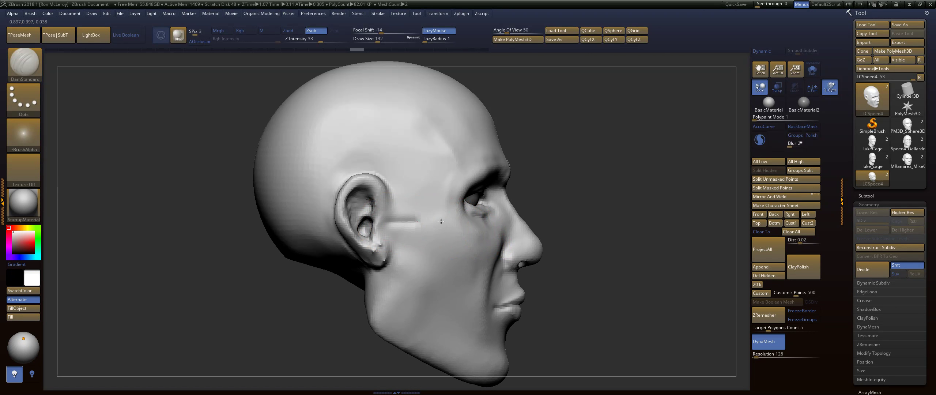
mouse_move(626, 182)
left_mouse_down()
mouse_move(599, 187)
mouse_move(687, 186)
left_mouse_up()
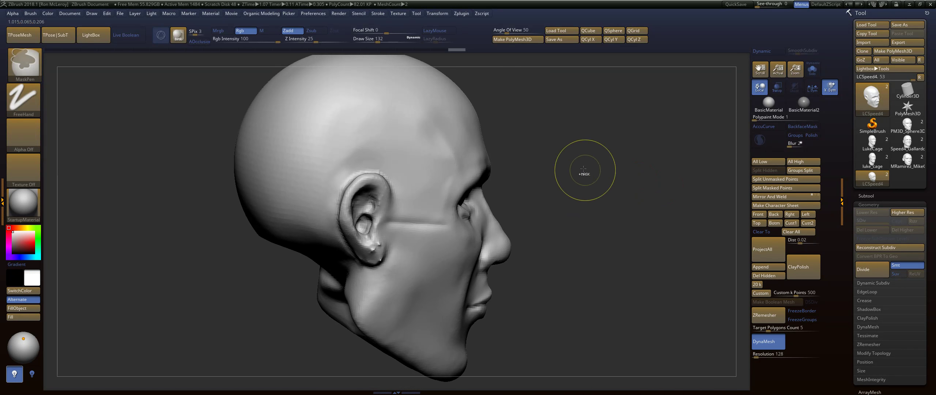
key("ctrl+z")
left_click_drag(568, 194, 557, 195)
Carve the cheekbone line from the ear past the outer eye and up around the temple with DamStandard, smoothing inside it.
mouse_move(388, 219)
left_mouse_down()
mouse_move(434, 215)
mouse_move(466, 163)
left_mouse_up()
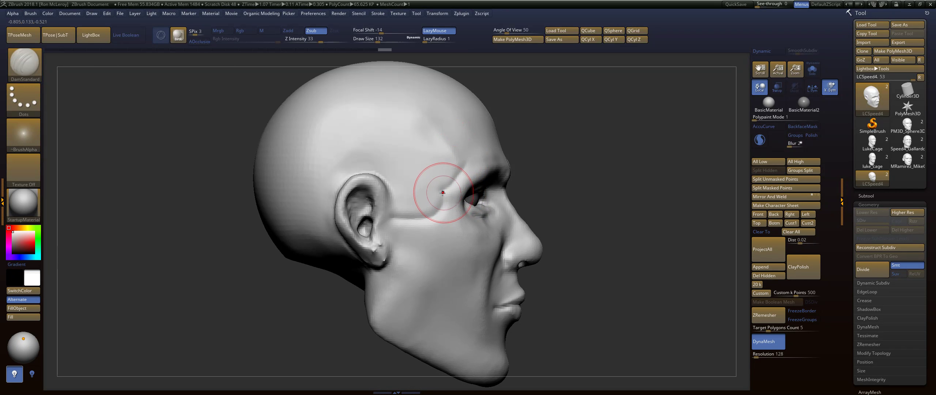
mouse_move(438, 208)
left_mouse_down()
mouse_move(449, 182)
mouse_move(443, 188)
mouse_move(464, 173)
mouse_move(458, 144)
left_mouse_up()
key("ctrl+z")
left_click_drag(449, 186, 463, 167)
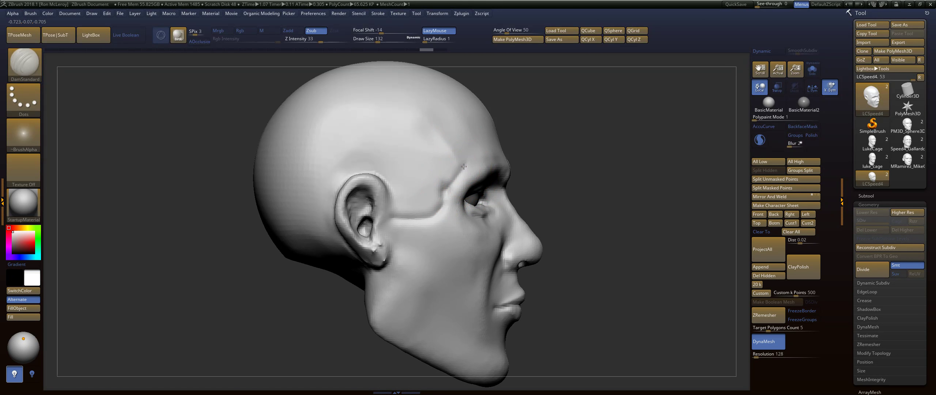
left_click_drag(426, 117, 433, 156, "shift")
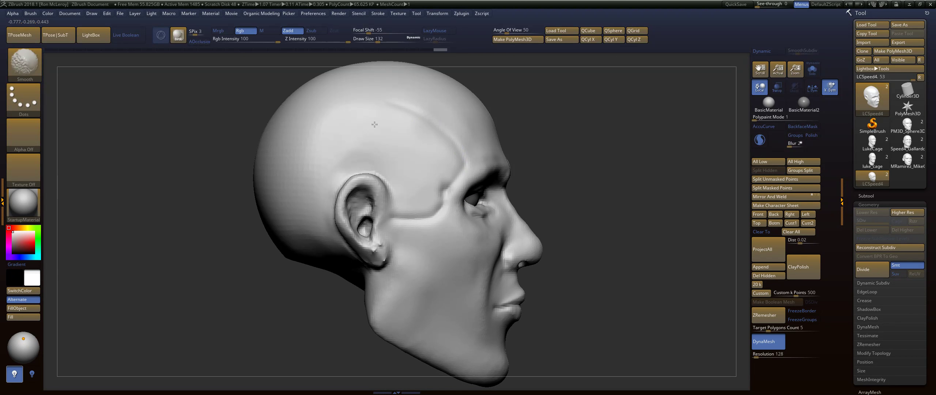
Hollow the cheek between the cheekbone and jaw with the FormSoft brush at draw size 280.
mouse_move(613, 211)
left_mouse_down("alt")
mouse_move(603, 178)
mouse_move(508, 217)
left_mouse_up("alt")
key("b")
key("s")
left_click(432, 166)
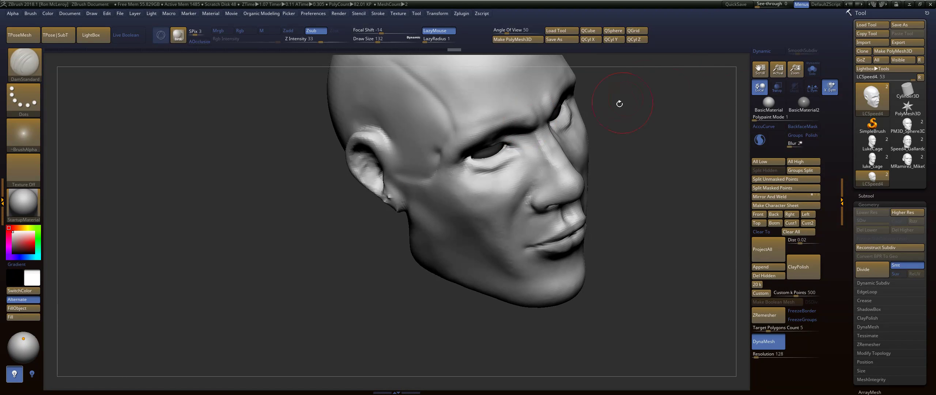
key("s")
mouse_move(420, 194)
left_mouse_down()
mouse_move(473, 203)
mouse_move(467, 198)
mouse_move(480, 236)
left_mouse_up()
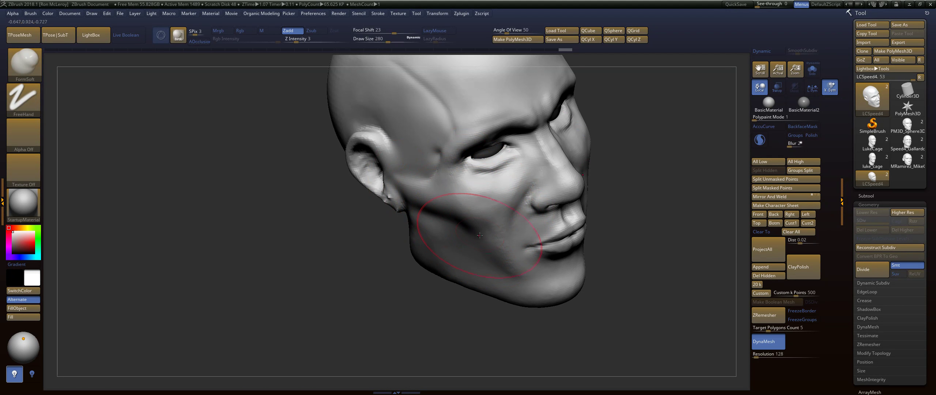
left_click_drag(638, 195, 570, 237)
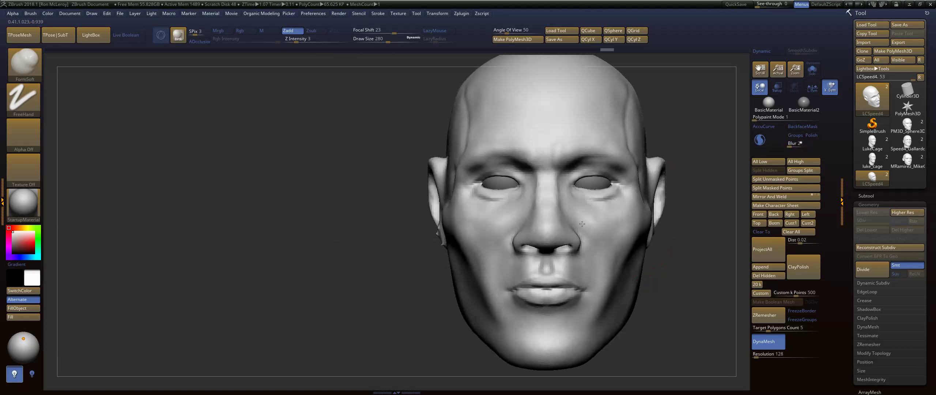
Touch up the jaw beside the chin with FormSoft and smooth away the lips.
left_click_drag(383, 278, 566, 278)
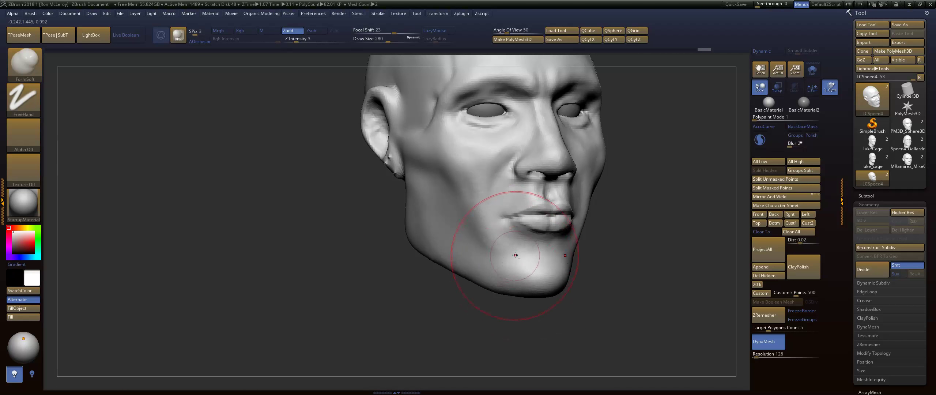
left_click_drag(467, 243, 475, 240)
left_click_drag(597, 229, 662, 223)
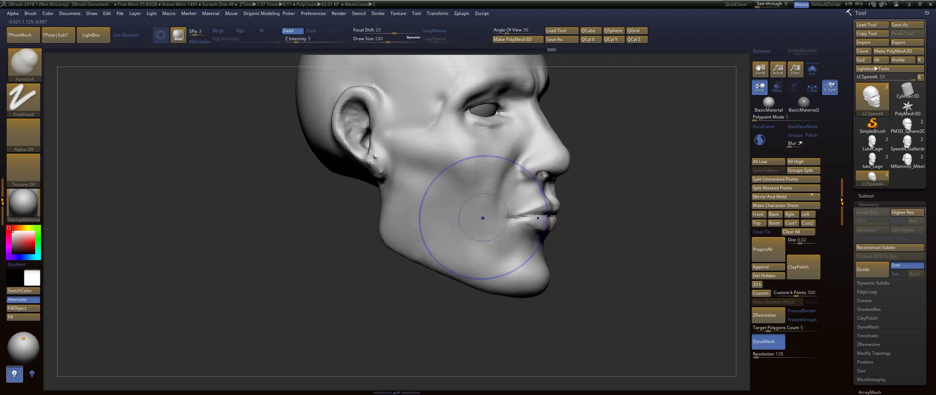
left_click_drag(631, 219, 532, 221, "shift")
left_click_drag(661, 192, 620, 244, "alt")
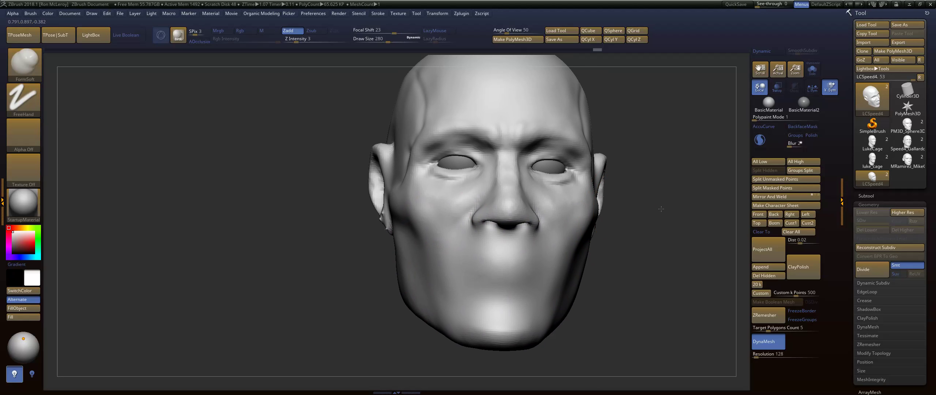
Soften the side of the nose and the fold beside the nostril with FormSoft at draw size 128 and smoothing.
mouse_move(636, 179)
left_mouse_down()
mouse_move(627, 177)
mouse_move(677, 175)
mouse_move(637, 213)
mouse_move(627, 209)
mouse_move(687, 165)
left_mouse_up()
left_click_drag(727, 205, 618, 149)
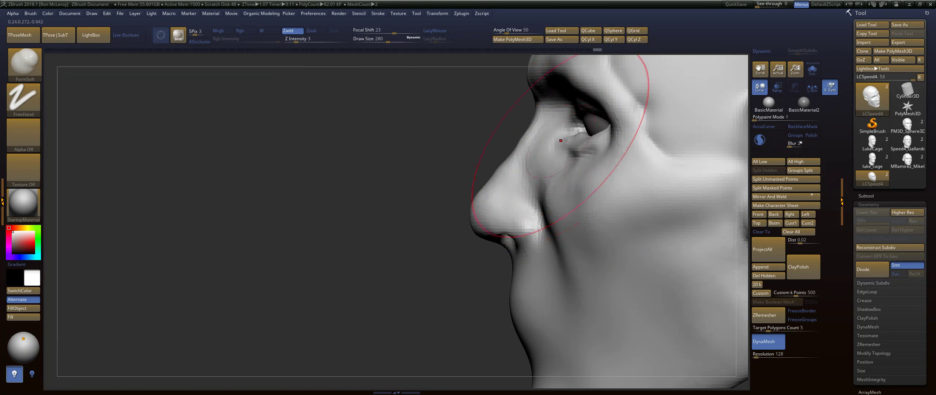
left_click_drag(408, 214, 472, 225)
key("s")
left_click_drag(541, 167, 533, 167)
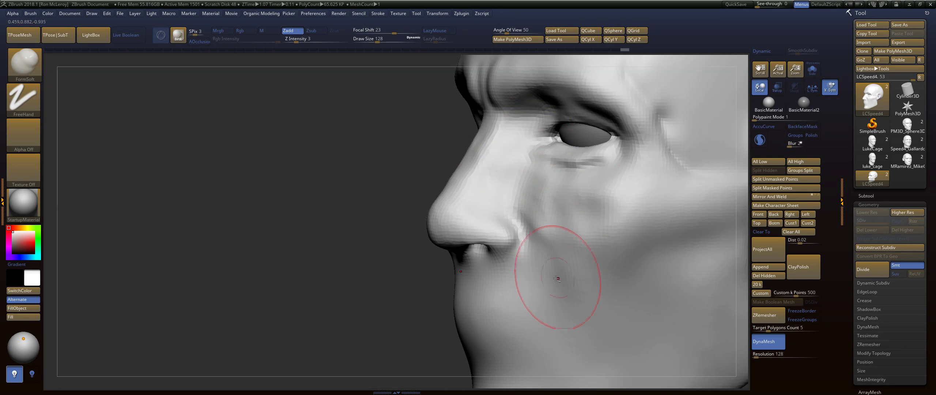
key("shift")
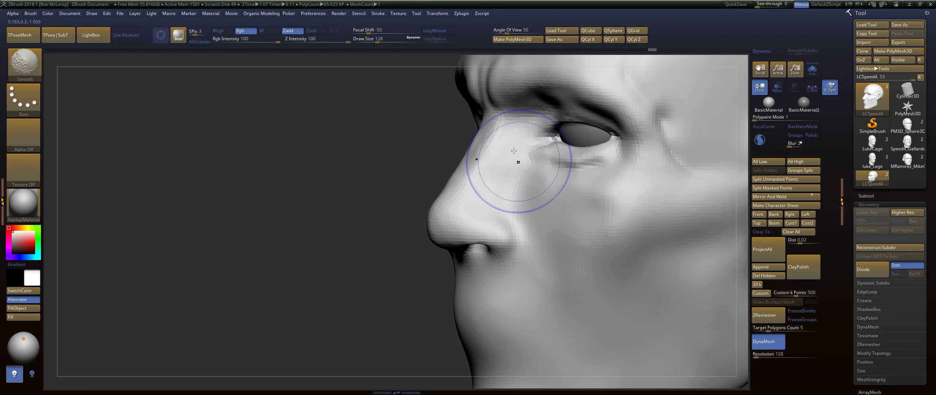
key("shift")
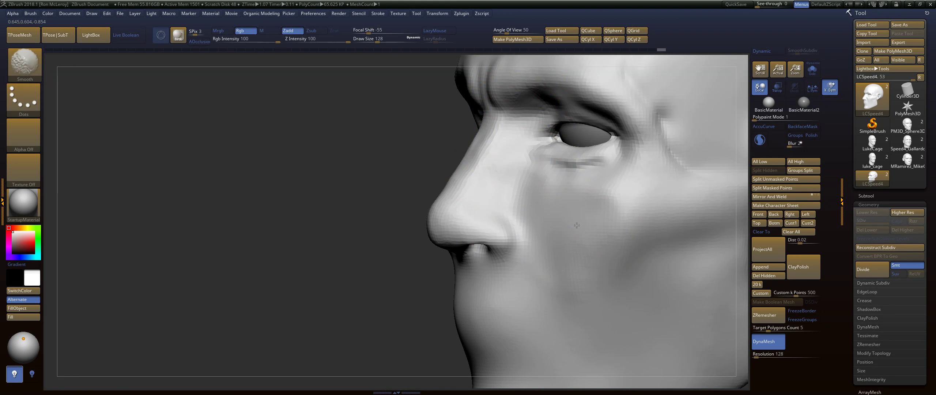
Shape the front of the cheek below the eye with FormSoft and smooth its transition toward the mouth.
mouse_move(552, 200)
right_mouse_down()
mouse_move(581, 201)
mouse_move(588, 234)
mouse_move(538, 217)
right_mouse_up()
left_click_drag(526, 187, 523, 223)
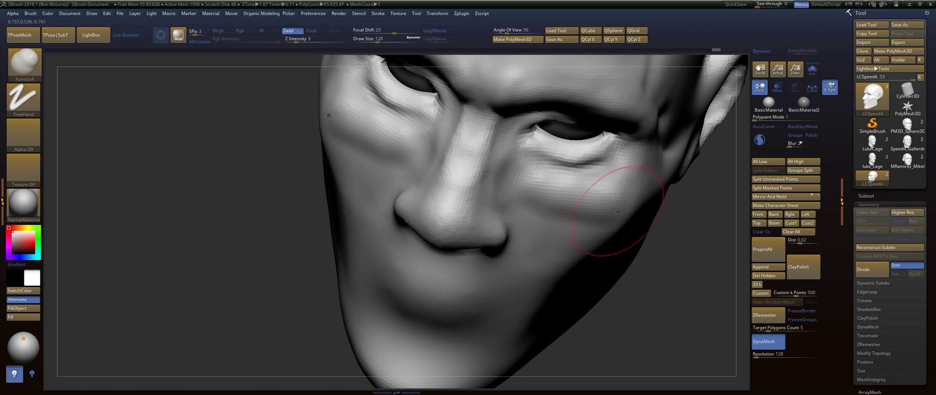
key("shift")
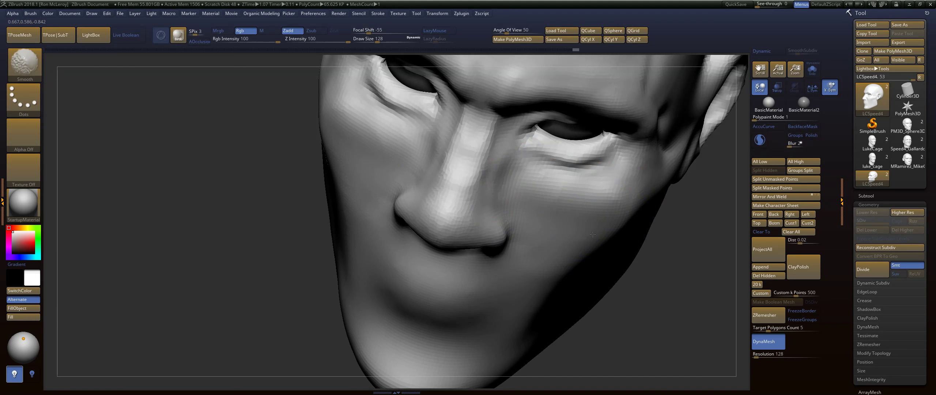
right_click_drag(593, 234, 606, 230)
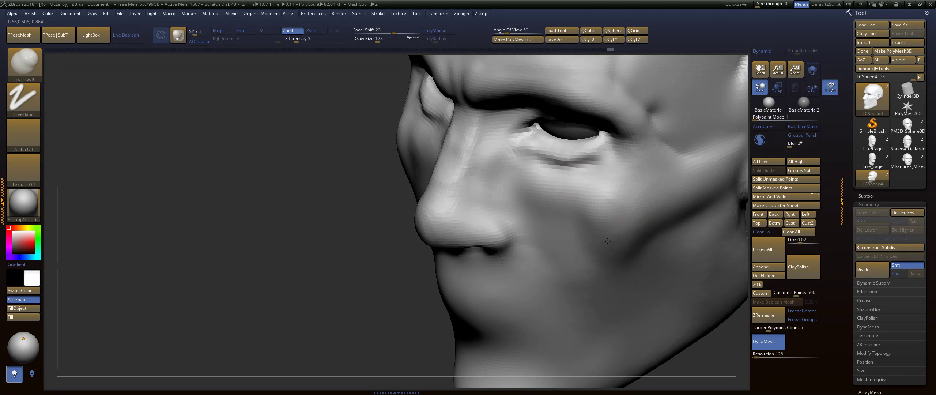
Smooth away both eyelids and the eye openings, and remesh the head with DynaMesh at resolution 128.
mouse_move(632, 226)
left_mouse_down("shift")
mouse_move(623, 205)
mouse_move(574, 253)
mouse_move(583, 245)
mouse_move(544, 244)
left_mouse_up("shift")
key("f")
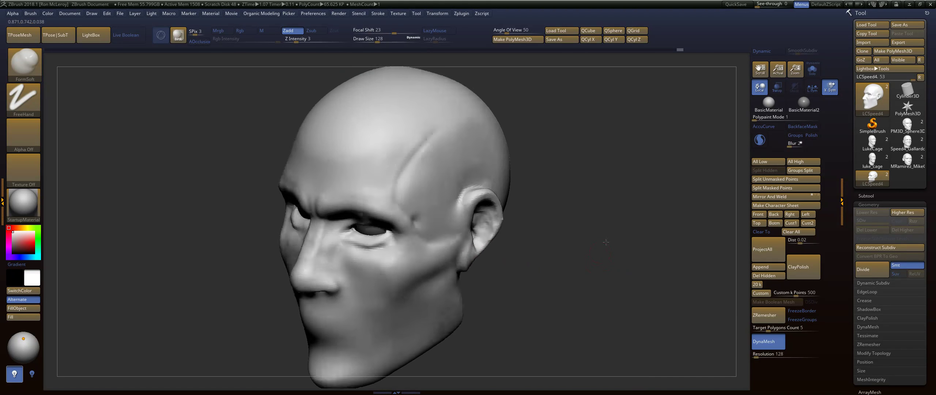
right_click_drag(605, 242, 527, 243, "shift")
key("f")
mouse_move(582, 214)
right_mouse_down("ctrl")
mouse_move(620, 196)
mouse_move(621, 236)
mouse_move(611, 229)
mouse_move(634, 256)
right_mouse_up("ctrl")
left_click_drag(495, 225, 555, 229)
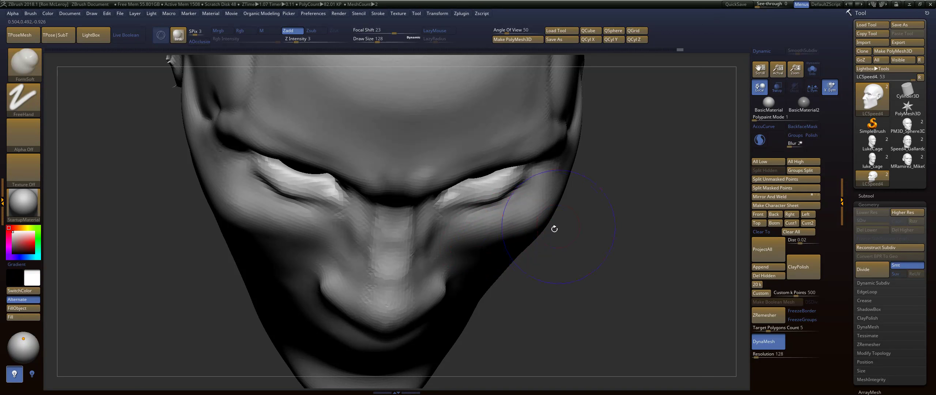
right_click_drag(555, 229, 466, 217)
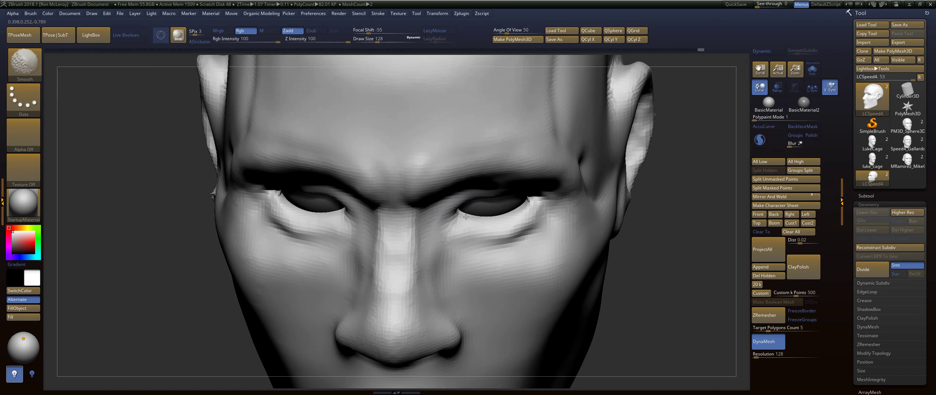
right_click_drag(665, 207, 487, 230)
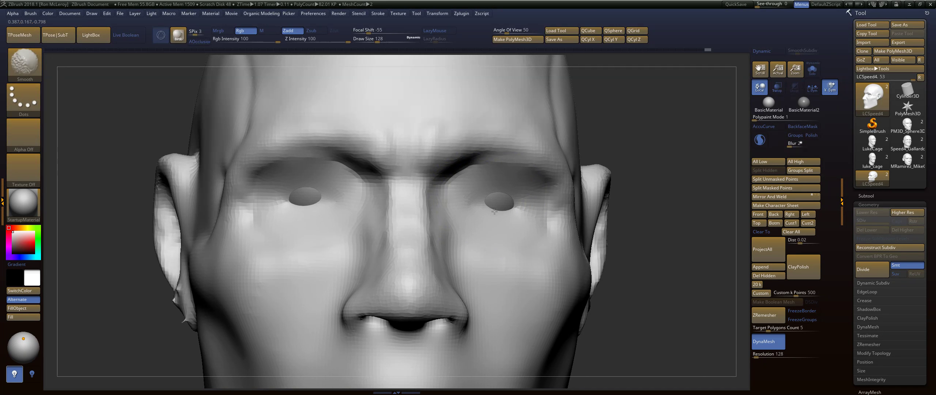
mouse_move(489, 208)
left_mouse_down("shift")
mouse_move(494, 214)
mouse_move(475, 205)
mouse_move(458, 217)
mouse_move(512, 229)
mouse_move(547, 215)
mouse_move(485, 188)
mouse_move(464, 161)
left_mouse_up("shift")
key("ctrl")
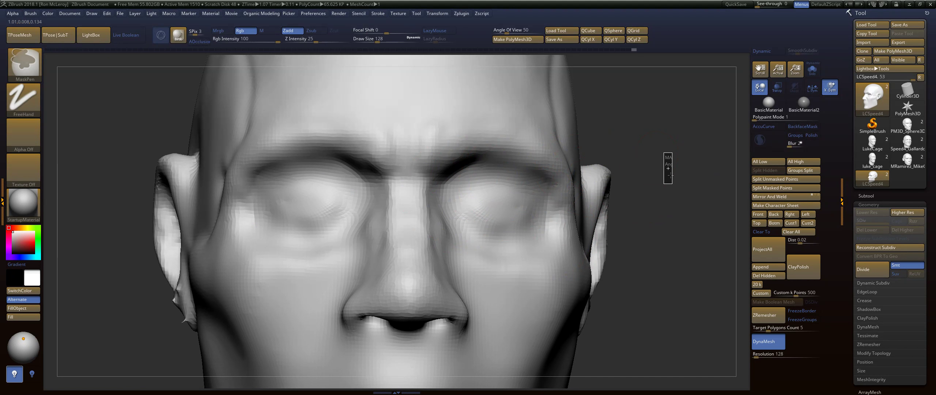
left_click_drag(668, 168, 549, 178)
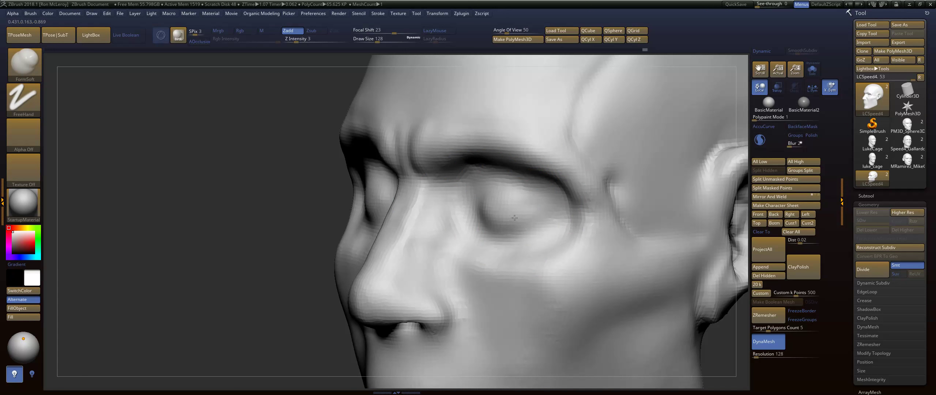
Shape the closed eyes' outer corners with FormSoft at draw size 128 and smooth the eye mounds.
left_click_drag(514, 217, 569, 215)
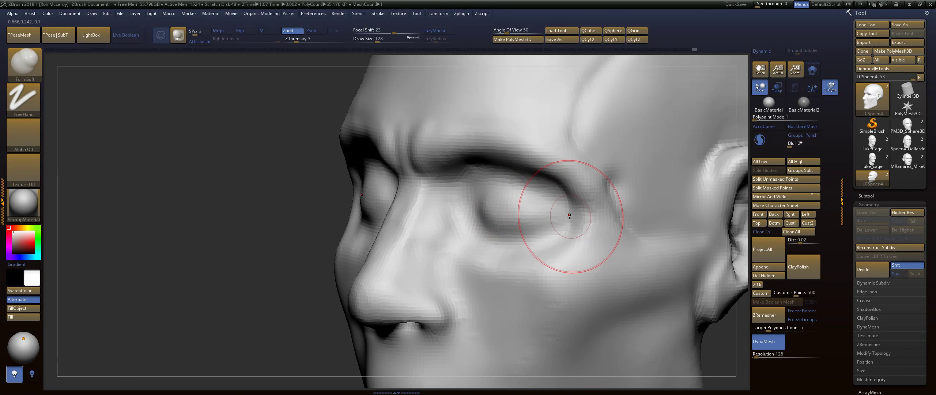
left_click_drag(230, 294, 470, 219)
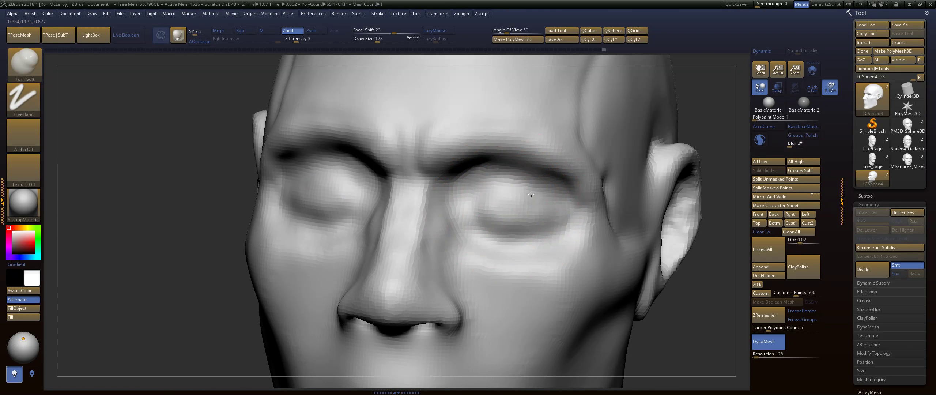
key("shift")
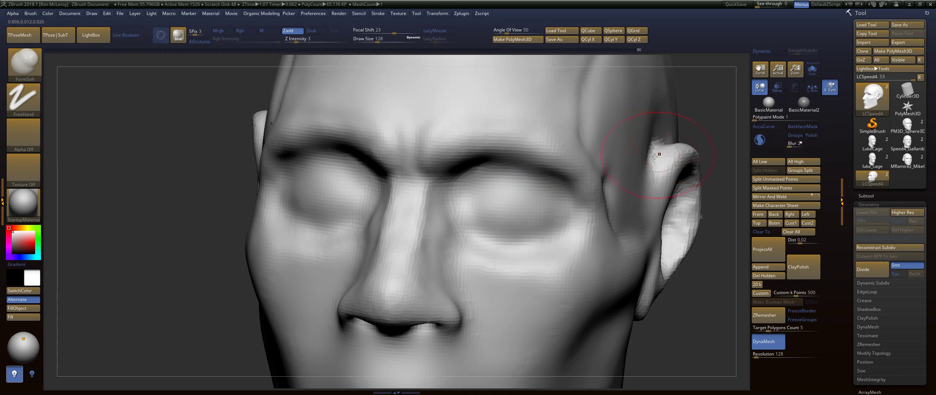
key("f")
mouse_move(652, 182)
left_mouse_down()
mouse_move(669, 210)
mouse_move(627, 224)
mouse_move(618, 211)
mouse_move(664, 241)
mouse_move(668, 200)
left_mouse_up()
key("f")
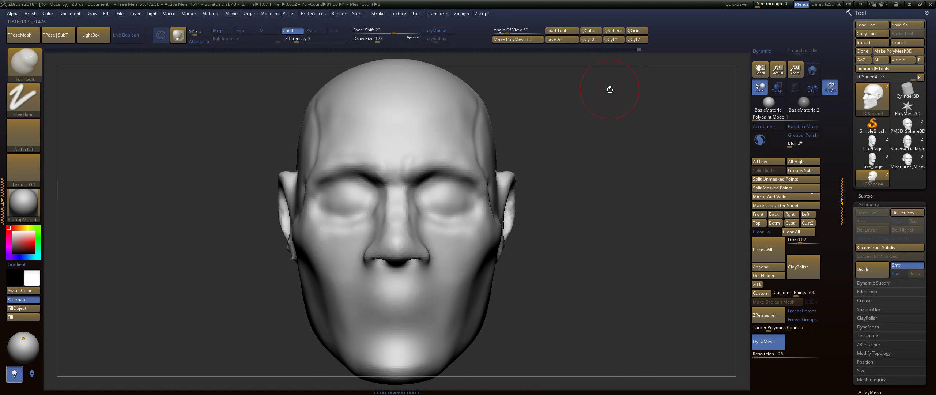
Smooth the cheek beneath the cheekbone and refine the side of the jaw with FormSoft at draw size 128.
mouse_move(574, 161)
left_mouse_down()
mouse_move(626, 177)
mouse_move(602, 184)
left_mouse_up()
key("shift")
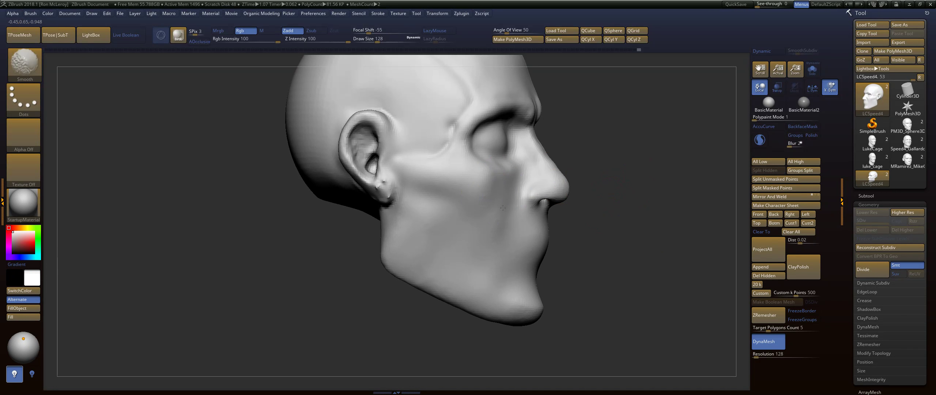
left_click_drag(503, 207, 506, 199, "shift")
mouse_move(600, 194)
left_mouse_down()
mouse_move(610, 195)
mouse_move(601, 197)
left_mouse_up()
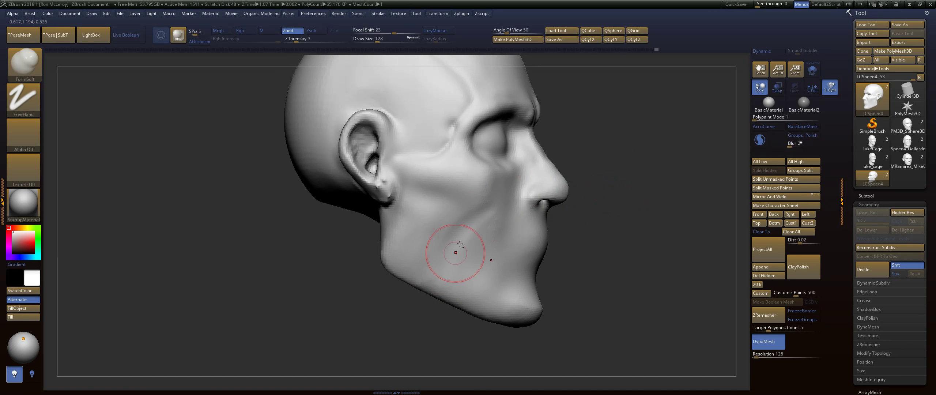
left_click_drag(566, 284, 585, 269)
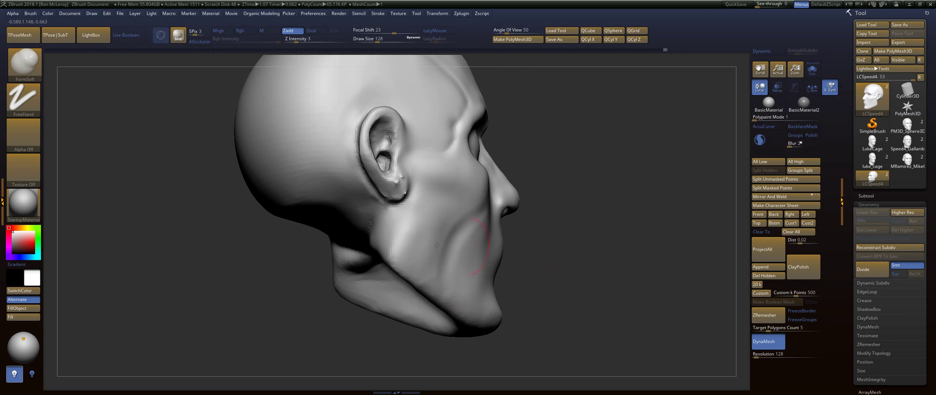
left_click_drag(391, 248, 360, 265)
mouse_move(552, 245)
left_mouse_down()
mouse_move(572, 254)
mouse_move(533, 258)
left_mouse_up()
left_click_drag(593, 224, 576, 227)
Fill out the rear of the cheek and jaw below the ear with FormSoft at draw size 212 and smoothing.
key("s")
left_click_drag(401, 255, 415, 227)
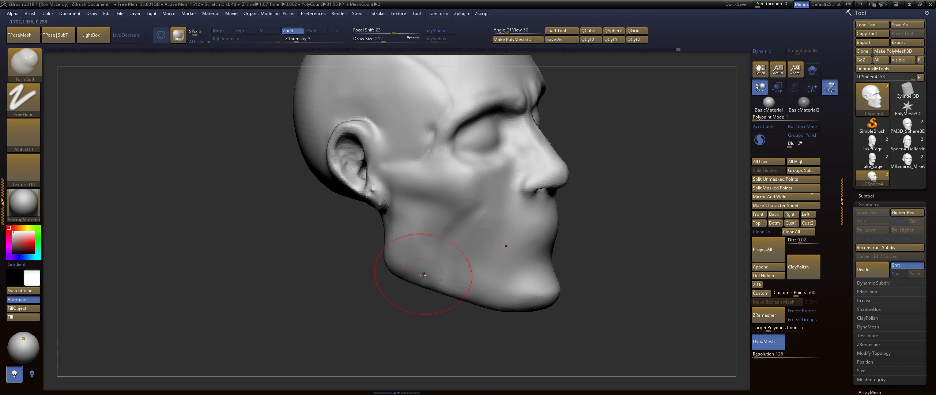
key("shift")
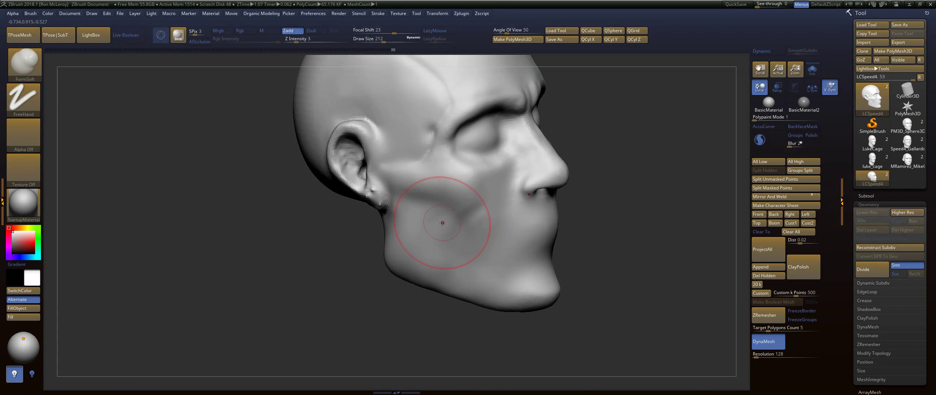
key("shift")
left_click_drag(432, 247, 405, 222)
mouse_move(375, 291)
left_mouse_down()
mouse_move(338, 269)
mouse_move(361, 264)
left_mouse_up()
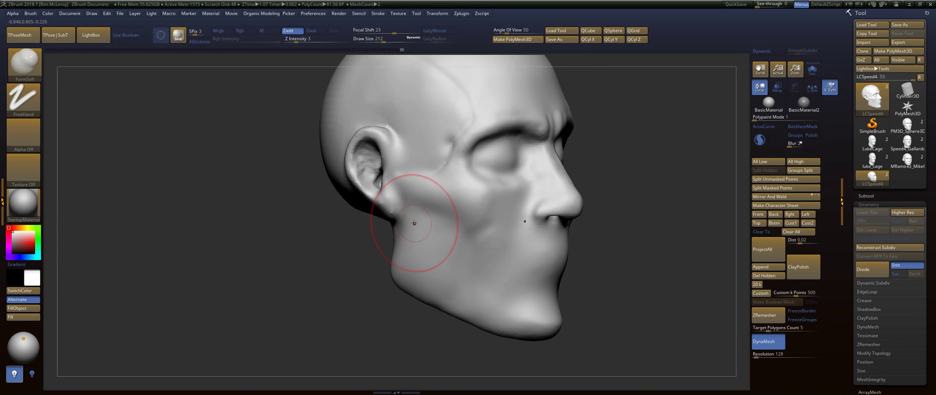
left_click_drag(344, 296, 399, 252, "shift")
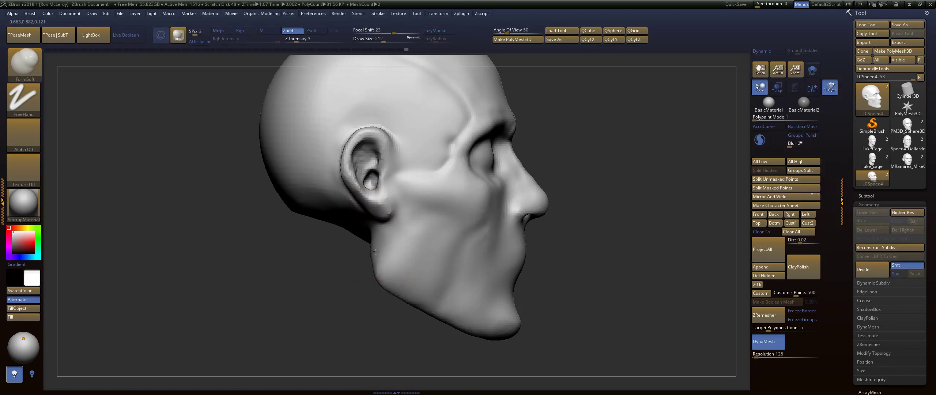
Smooth the jaw corner below the ear in side view.
right_click_drag(381, 283, 388, 290, "alt")
left_click_drag(387, 287, 384, 274, "shift")
right_click_drag(364, 288, 411, 261, "alt")
mouse_move(373, 293)
right_mouse_down()
mouse_move(426, 272)
mouse_move(370, 295)
mouse_move(424, 228)
right_mouse_up()
Undo and redo the recent jaw edits to compare the jaw corner's shape.
key("ctrl+z")
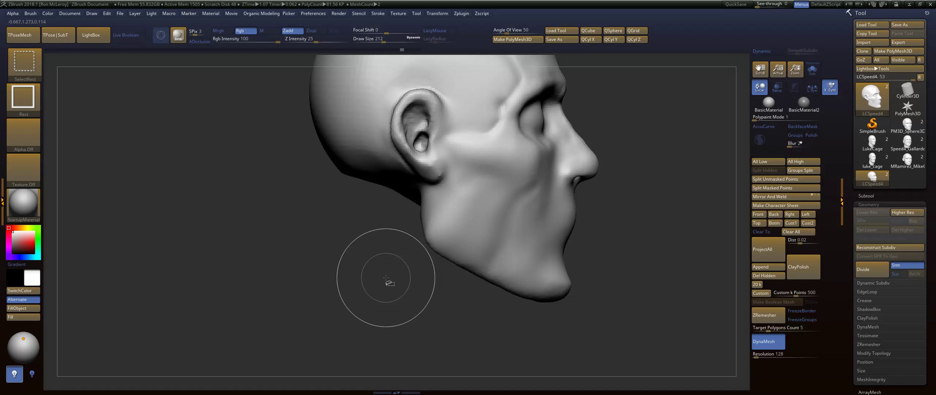
key("ctrl+shift+z")
key("ctrl+shift+z")
key("ctrl+shift+z")
key("ctrl+shift+z")
key("ctrl+shift+z")
Round the jaw's back edge below the ear with FormSoft and smooth the area beneath the skull base.
left_click_drag(435, 203, 432, 219)
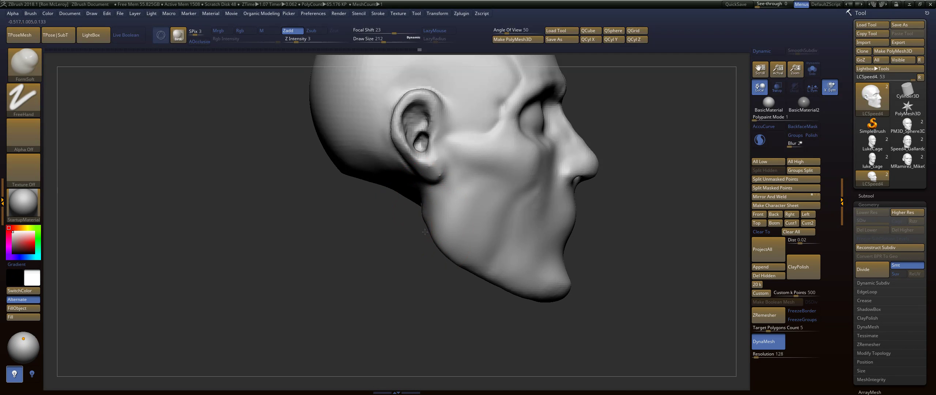
right_click_drag(362, 287, 404, 263)
mouse_move(329, 259)
left_mouse_down()
mouse_move(352, 249)
mouse_move(344, 248)
mouse_move(351, 271)
mouse_move(384, 303)
mouse_move(358, 289)
mouse_move(402, 276)
mouse_move(384, 293)
mouse_move(391, 304)
mouse_move(343, 278)
mouse_move(433, 244)
mouse_move(329, 275)
mouse_move(366, 263)
mouse_move(333, 277)
mouse_move(384, 289)
mouse_move(391, 275)
mouse_move(358, 174)
left_mouse_up()
key("shift")
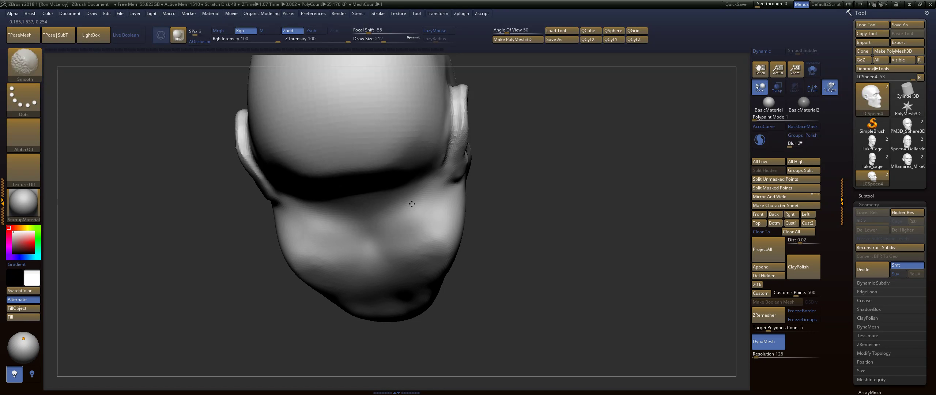
Shape the base of the skull behind the ear with FormSoft and smooth it.
mouse_move(487, 219)
left_mouse_down()
mouse_move(272, 233)
mouse_move(332, 282)
mouse_move(353, 281)
left_mouse_up()
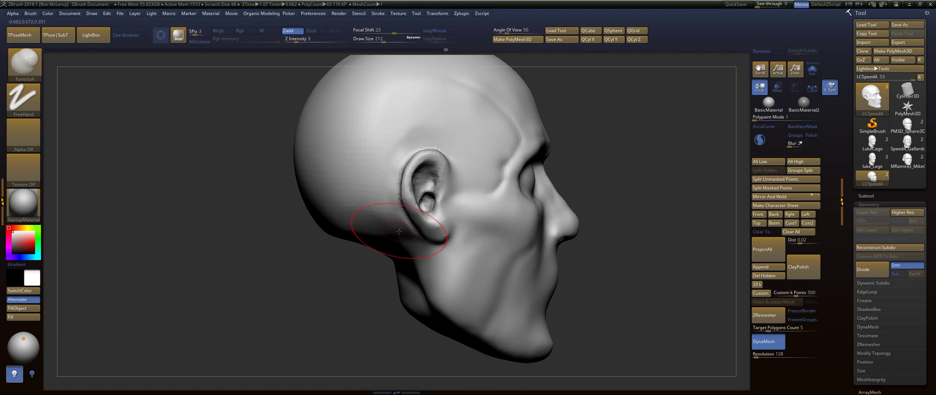
mouse_move(399, 231)
left_mouse_down()
mouse_move(397, 222)
mouse_move(415, 238)
left_mouse_up()
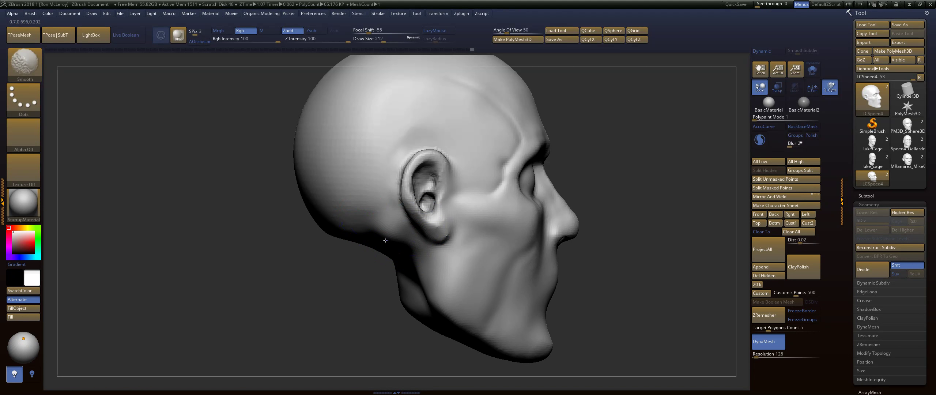
right_click_drag(401, 243, 599, 179)
Soften the temple ridge beside the forehead with FormSoft at draw size 212 and smooth it toward the brow.
mouse_move(599, 179)
left_mouse_down()
mouse_move(508, 194)
mouse_move(578, 222)
mouse_move(621, 196)
left_mouse_up()
left_click_drag(621, 196, 619, 235)
left_click_drag(464, 245, 506, 237)
key("shift")
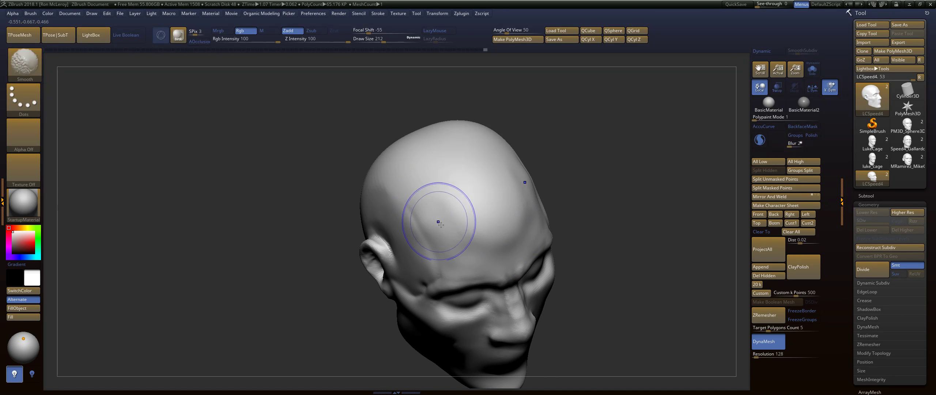
left_click_drag(438, 222, 449, 248)
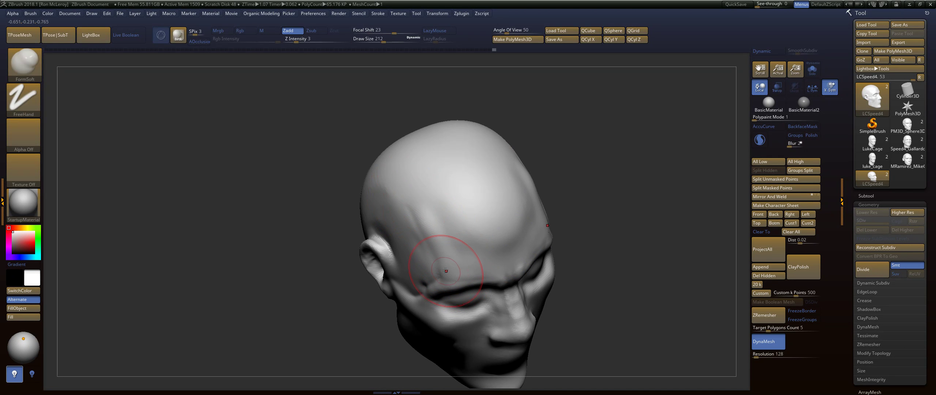
key("shift")
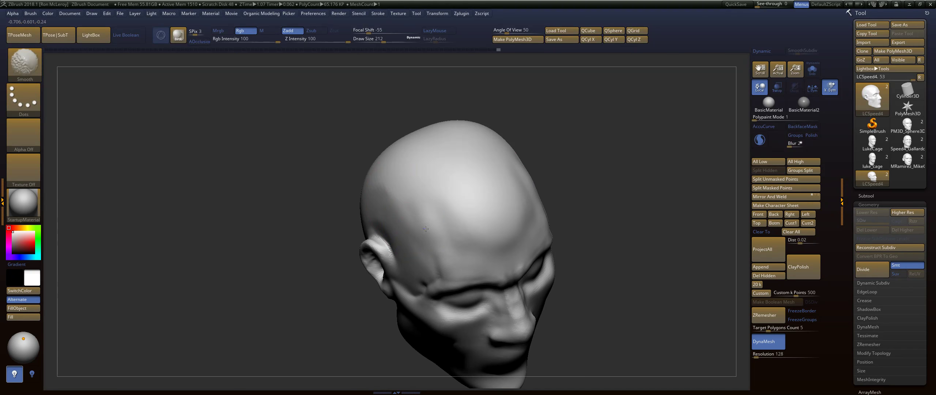
left_click_drag(430, 263, 427, 277, "shift")
Reshape the cheek hollow beside the mouth with FormSoft and smooth the cheek and lower jaw edge.
mouse_move(618, 218)
left_mouse_down()
mouse_move(626, 193)
mouse_move(610, 183)
left_mouse_up()
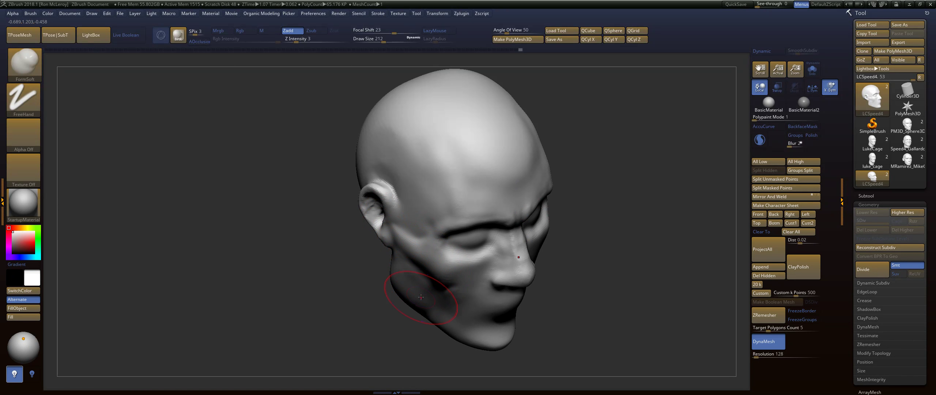
key("shift")
mouse_move(636, 234)
left_mouse_down()
mouse_move(609, 201)
mouse_move(634, 214)
left_mouse_up()
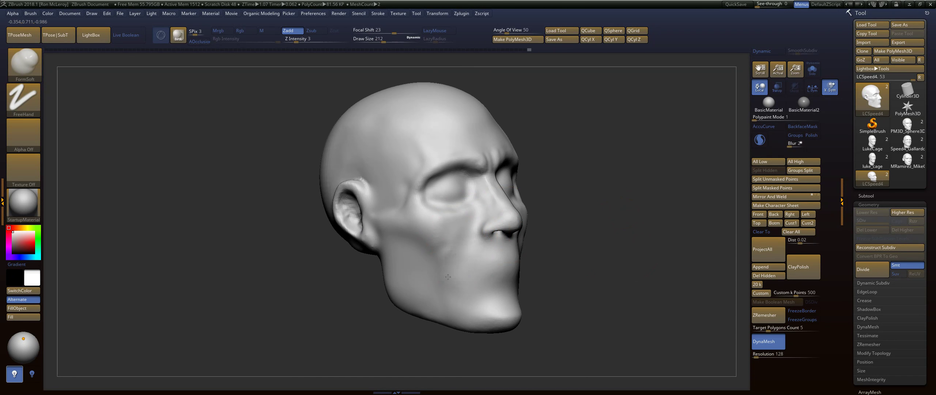
mouse_move(442, 263)
left_mouse_down()
mouse_move(443, 254)
mouse_move(437, 280)
mouse_move(454, 245)
left_mouse_up()
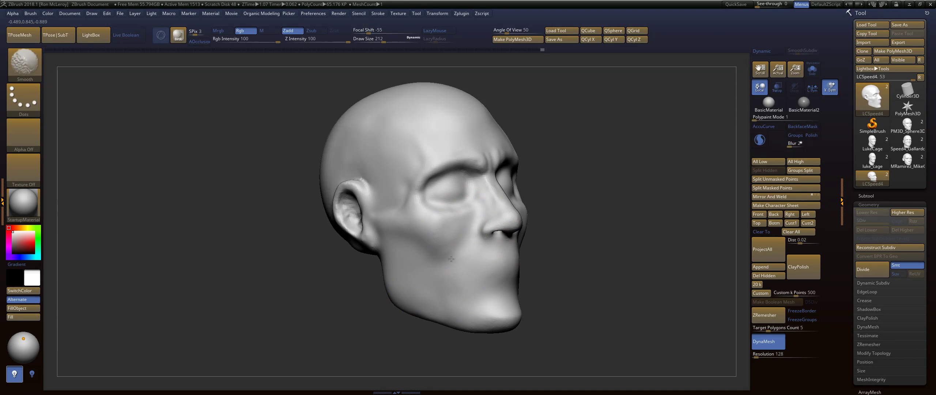
left_click_drag(580, 224, 577, 241)
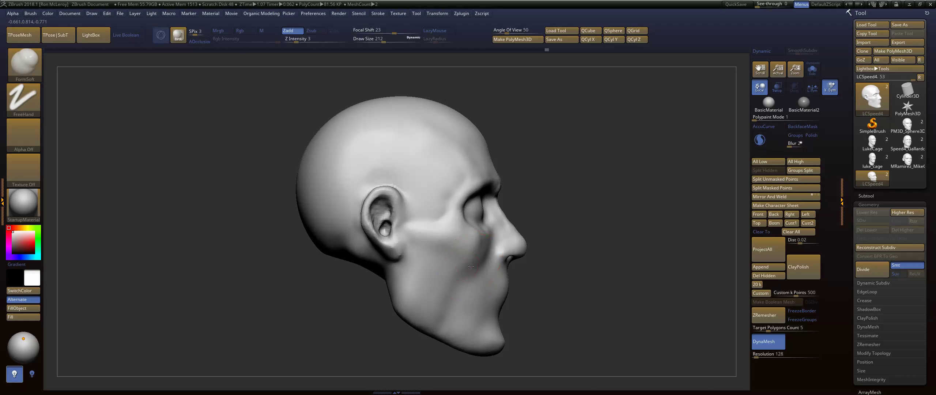
left_click_drag(443, 329, 428, 309, "shift")
Refine the underside of the chin with a FormSoft stroke at draw size 212.
left_click_drag(595, 272, 627, 227)
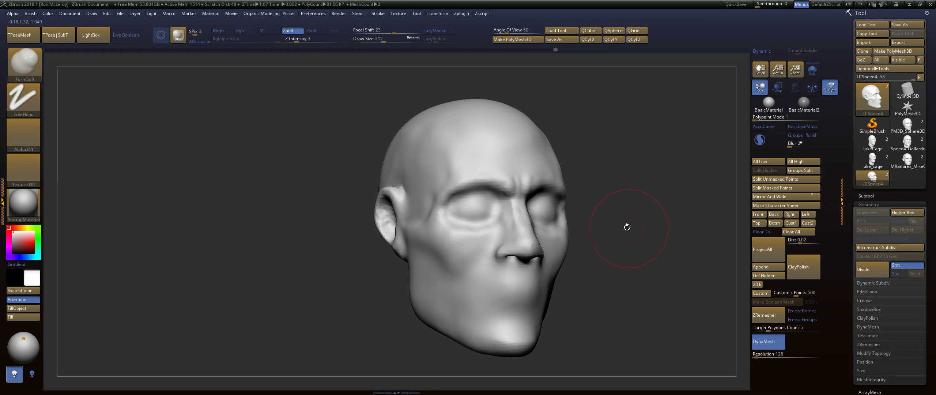
mouse_move(497, 341)
left_mouse_down()
mouse_move(530, 330)
mouse_move(511, 344)
left_mouse_up()
mouse_move(629, 256)
left_mouse_down("alt")
mouse_move(593, 287)
mouse_move(599, 311)
left_mouse_up("alt")
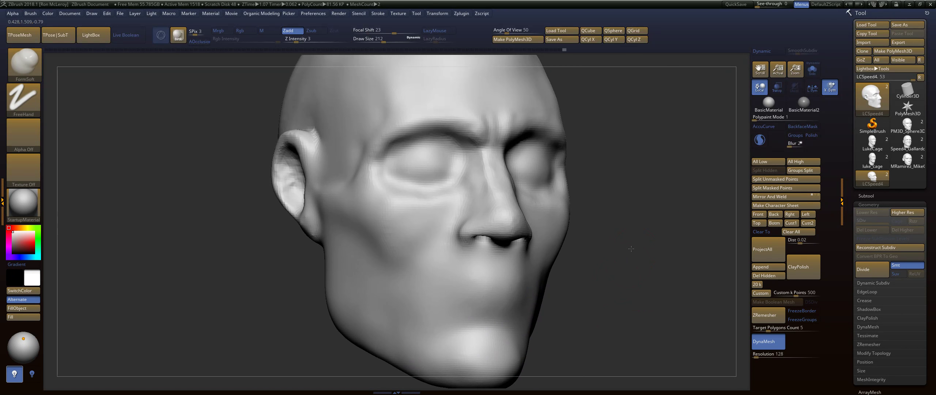
Soften the brow ridge and frown creases above the nose with FormSoft at draw size 145 and smoothing.
left_click_drag(599, 253, 638, 246)
left_click_drag(599, 176, 618, 220, "alt")
key("s")
mouse_move(472, 201)
left_mouse_down()
mouse_move(472, 191)
mouse_move(473, 205)
left_mouse_up()
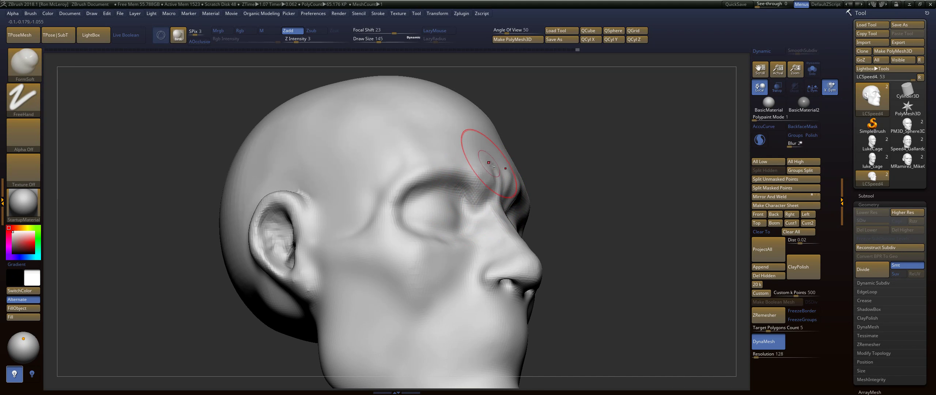
key("shift")
Define the upper eye socket below the brow with FormSoft at draw size 59 and smooth its inner corner.
mouse_move(570, 170)
left_mouse_down("alt")
mouse_move(581, 204)
mouse_move(545, 219)
left_mouse_up("alt")
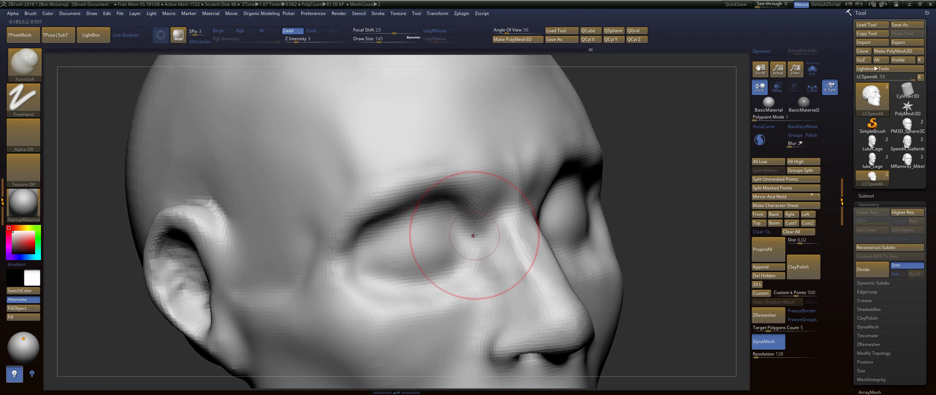
key("s")
mouse_move(473, 235)
left_mouse_down()
mouse_move(464, 235)
mouse_move(490, 215)
left_mouse_up()
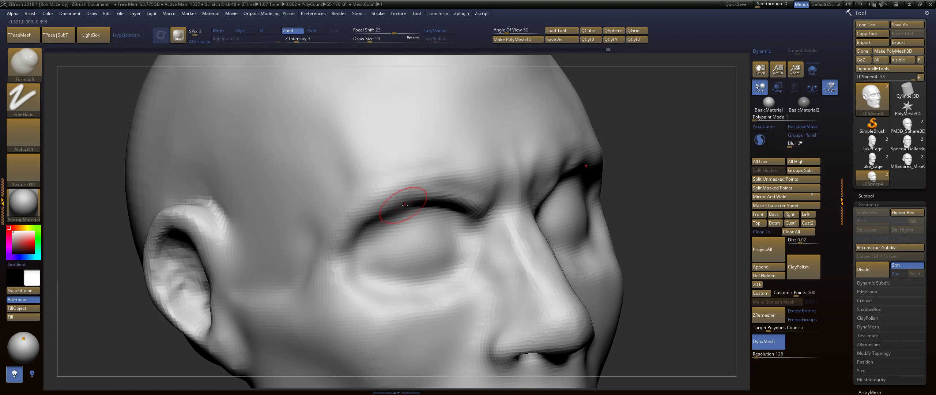
key("shift")
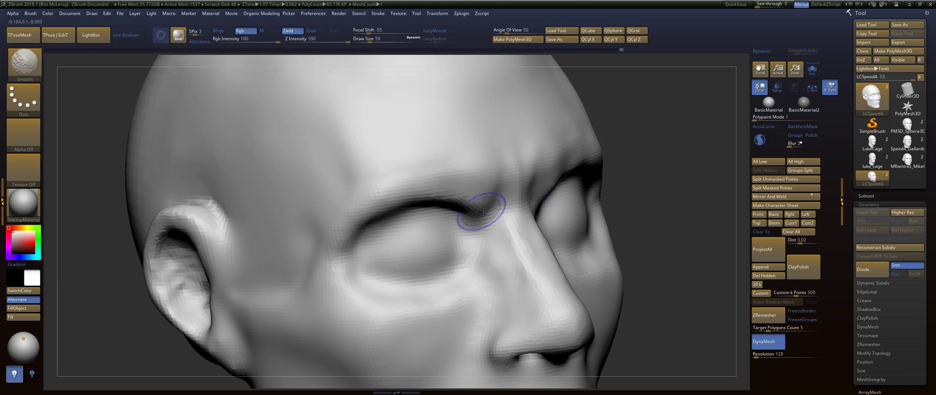
Refine the upper eye socket and outer eye corner with FormSoft at draw size 101 and smooth the socket edge.
mouse_move(615, 179)
left_mouse_down()
mouse_move(652, 183)
mouse_move(671, 150)
mouse_move(659, 151)
left_mouse_up()
key("s")
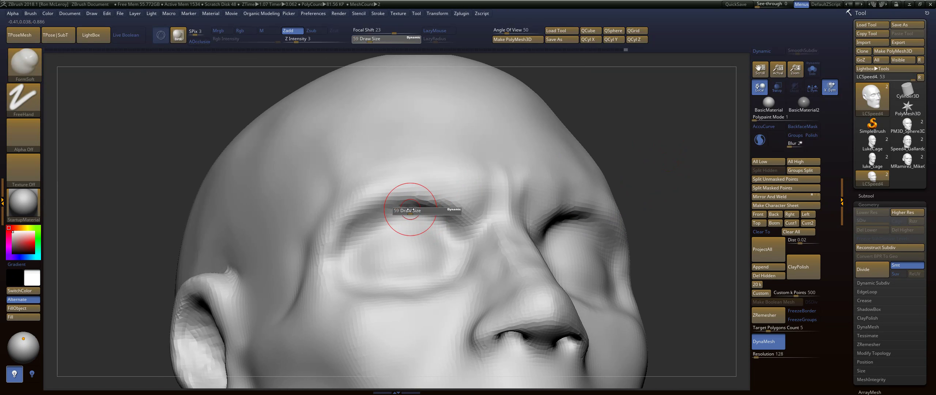
mouse_move(409, 208)
left_mouse_down()
mouse_move(331, 245)
mouse_move(352, 224)
left_mouse_up()
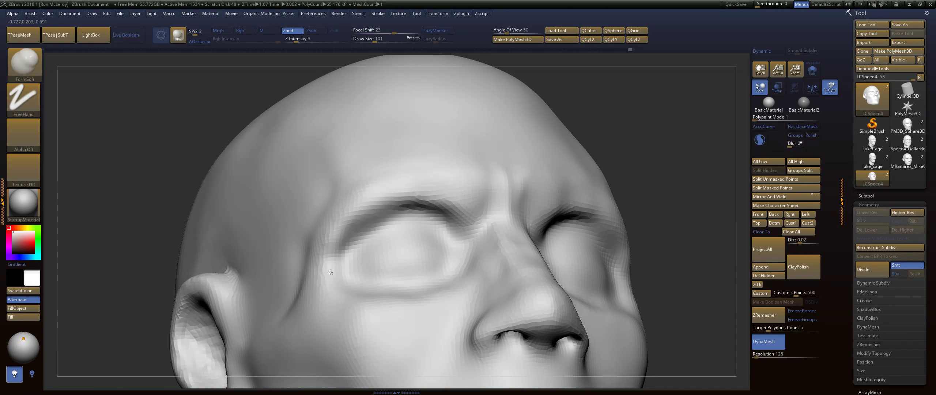
left_click_drag(331, 272, 317, 297)
left_click_drag(386, 200, 332, 233, "shift")
mouse_move(658, 154)
left_mouse_down()
mouse_move(638, 189)
mouse_move(628, 189)
left_mouse_up()
Soften the brow and nose bridge with FormSoft at draw size 239 and smoothing.
key("f")
mouse_move(597, 227)
left_mouse_down()
mouse_move(604, 232)
mouse_move(581, 229)
mouse_move(651, 235)
mouse_move(564, 226)
mouse_move(627, 215)
left_mouse_up()
key("s")
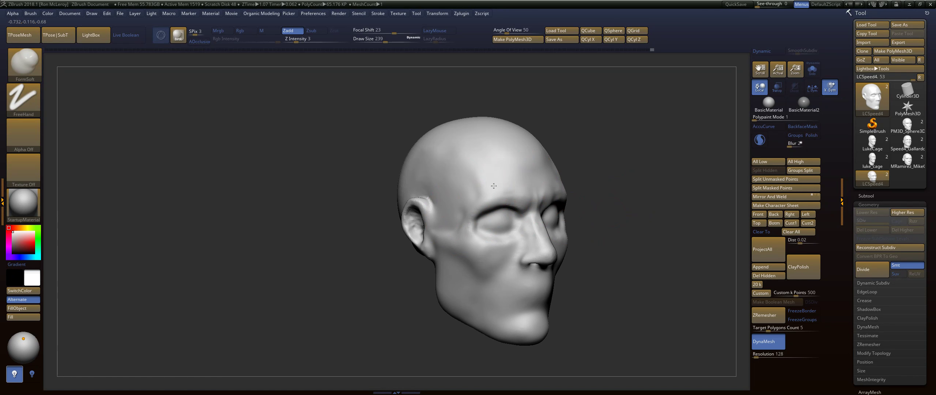
key("shift")
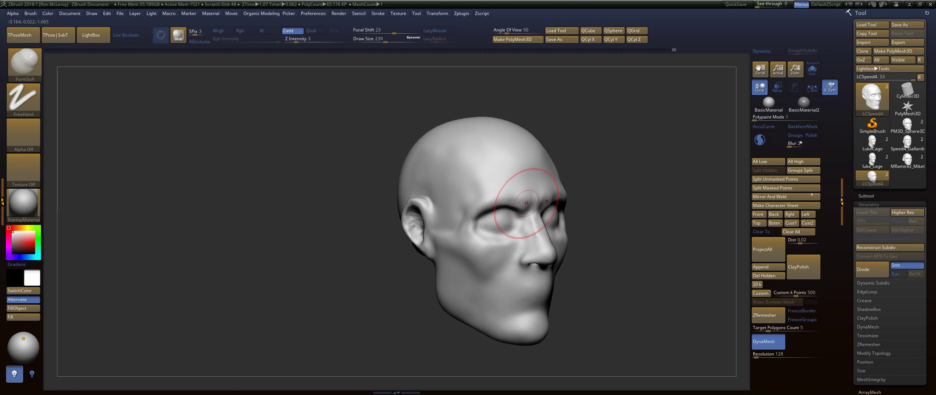
key("shift")
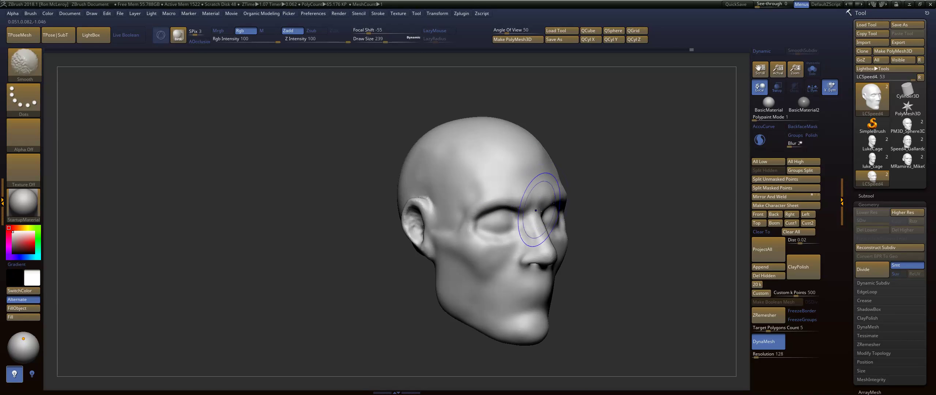
left_click_drag(651, 189, 636, 139)
Carve the eyelid openings and the lines around the eye mounds with DamStandard at draw size 87.
key("d")
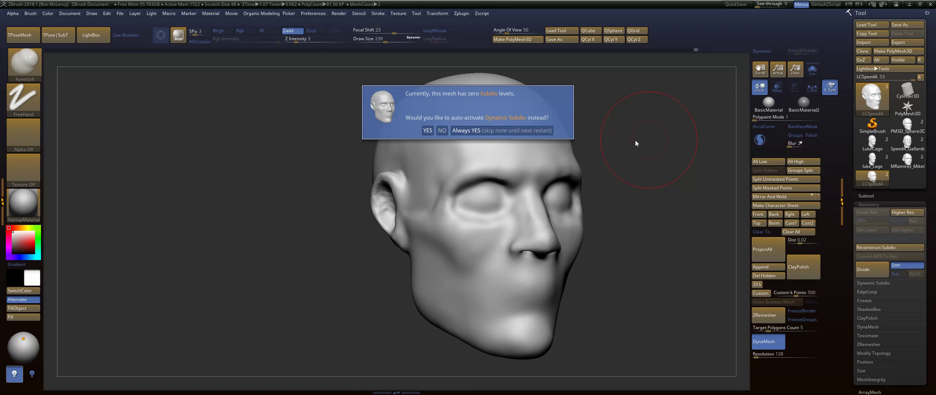
key("b")
key("d")
key("s")
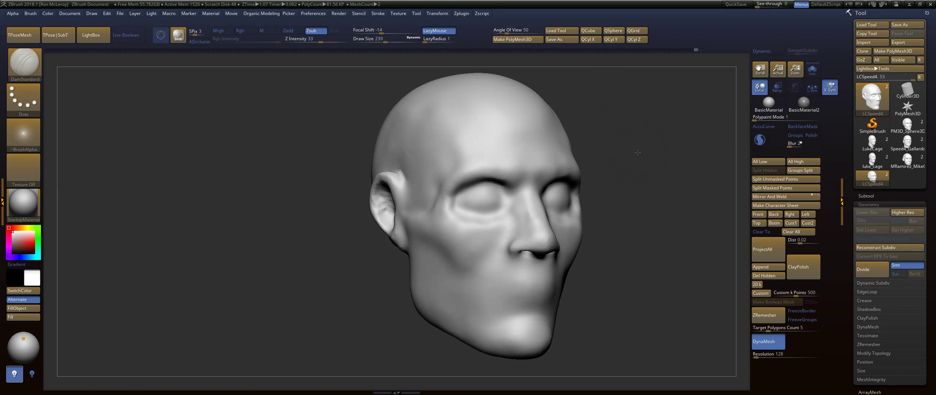
left_click_drag(620, 129, 621, 165, "alt")
left_click_drag(426, 191, 434, 193)
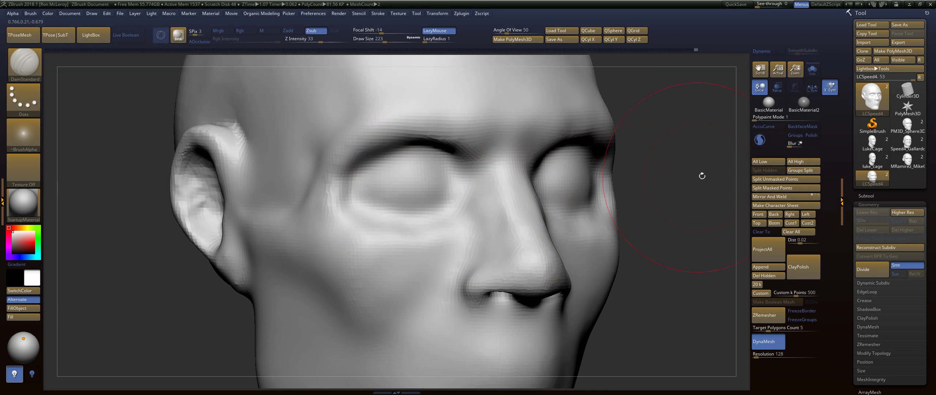
left_click_drag(702, 176, 372, 225, "shift")
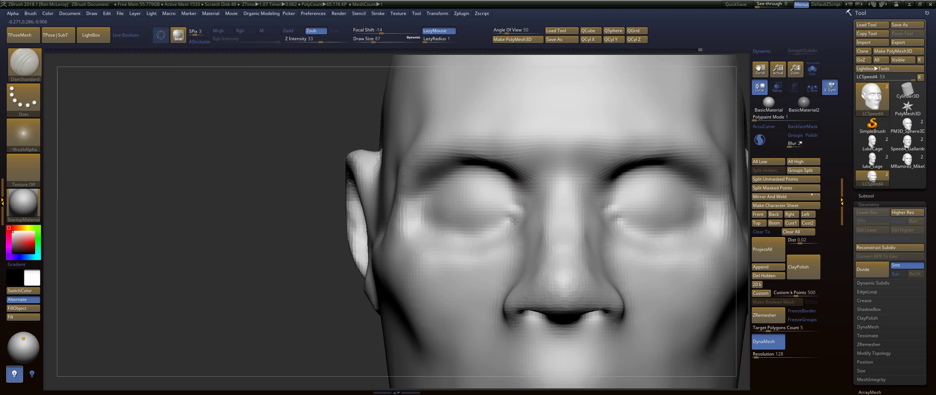
left_click_drag(507, 208, 431, 204)
left_click_drag(296, 246, 437, 227)
left_click_drag(688, 176, 500, 189)
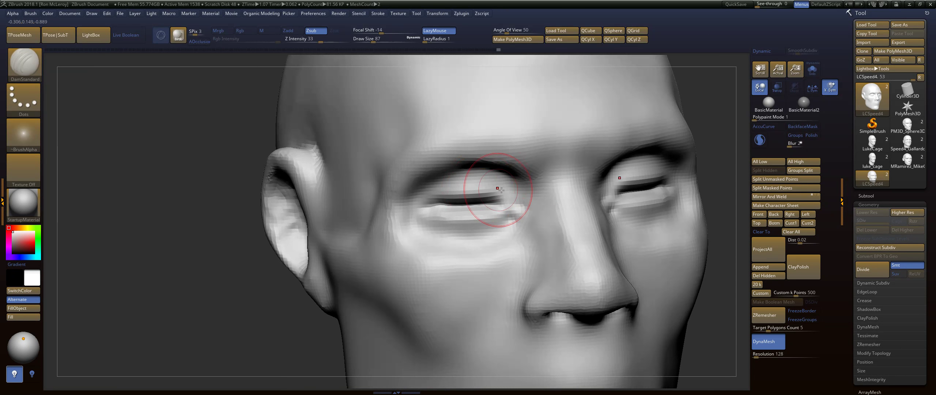
Select the PM3D_Sphere3D_2 eyeball subtool and move the eyeballs forward in the sockets.
left_click(869, 204)
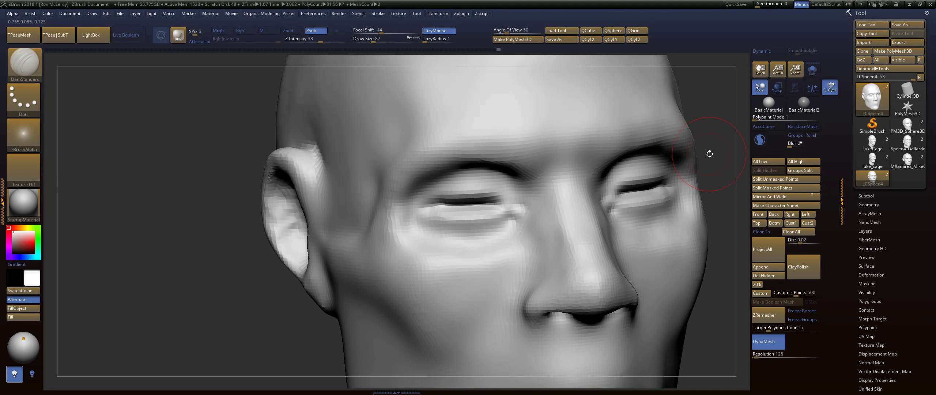
left_click(866, 196)
left_click(893, 225)
right_click_drag(305, 264, 479, 182)
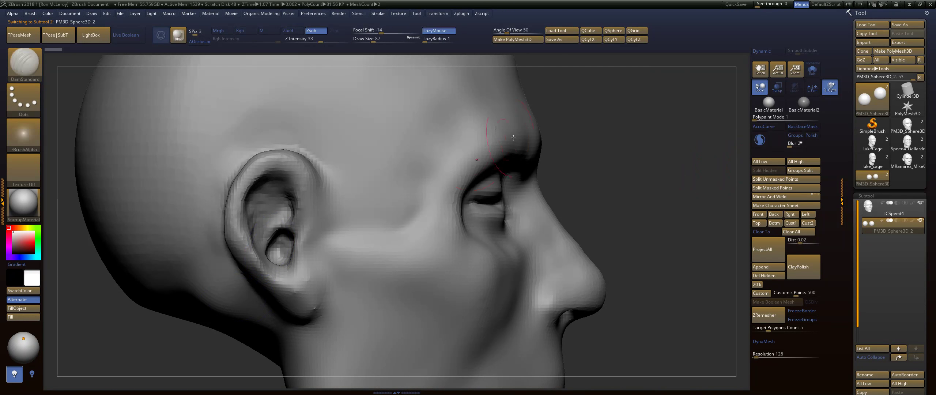
key("w")
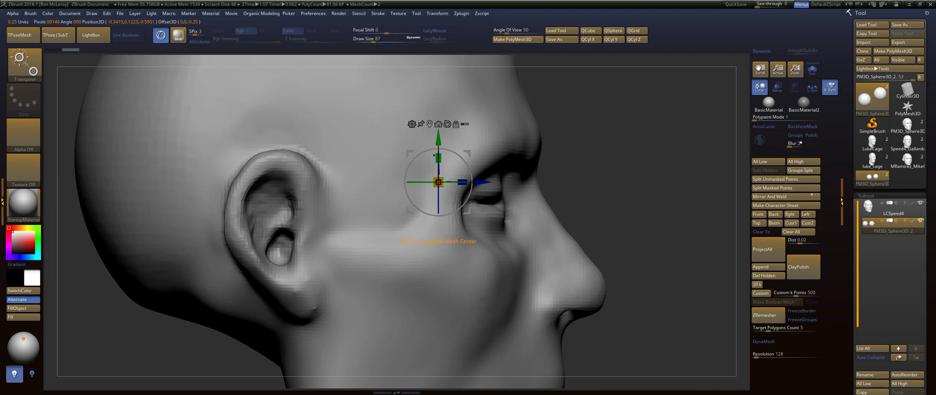
mouse_move(665, 155)
left_mouse_down()
mouse_move(520, 158)
mouse_move(652, 158)
left_mouse_up()
left_click_drag(485, 155, 537, 176)
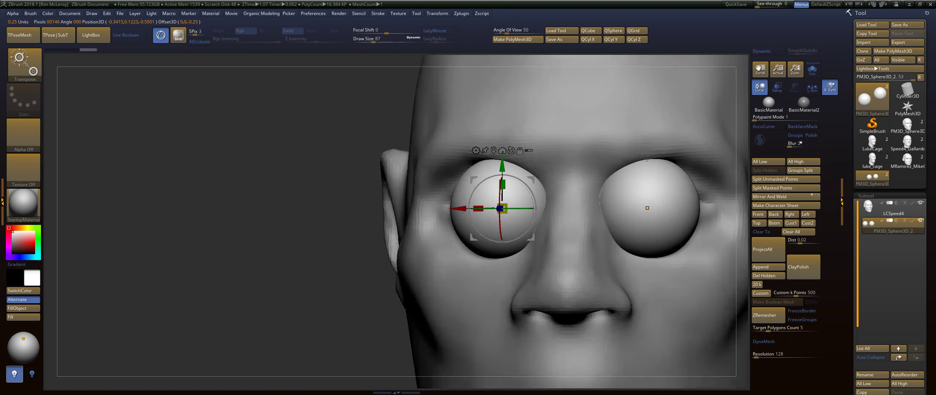
Space the eyeballs sideways, enable local symmetry and scale both down to fit between the eyelids.
left_click_drag(646, 159, 636, 160, "shift")
left_click_drag(459, 207, 433, 208)
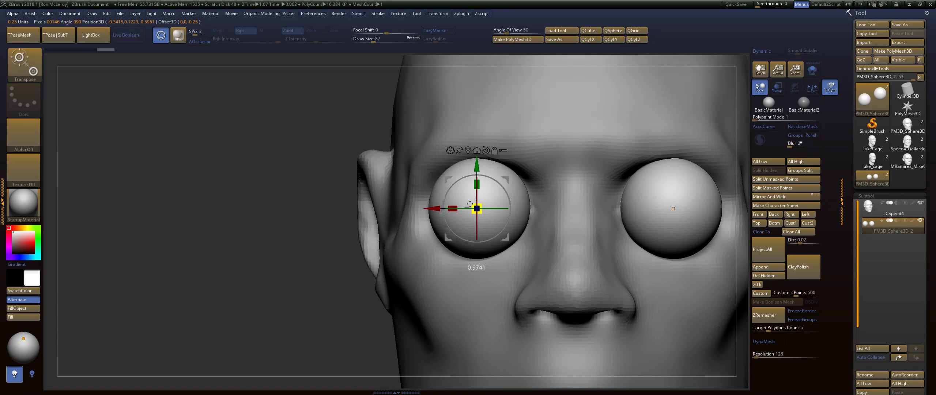
left_click(811, 92)
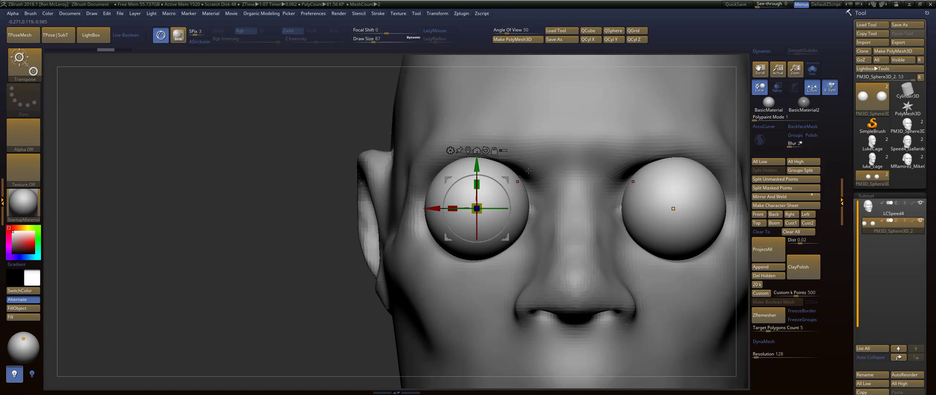
left_click_drag(481, 204, 424, 208)
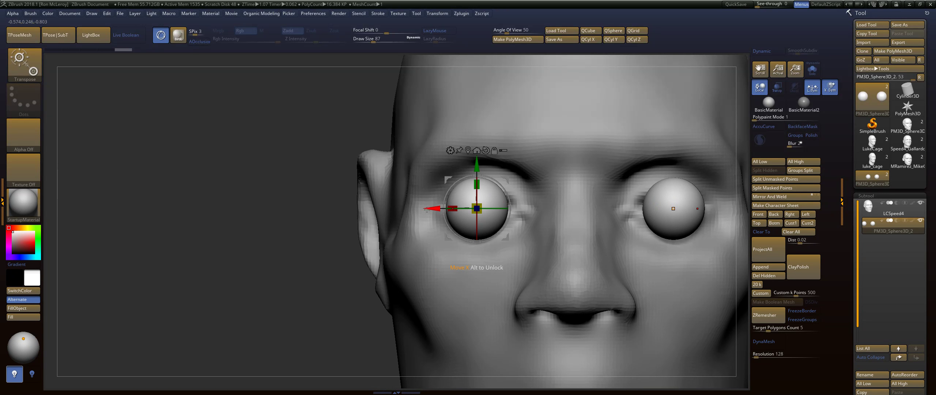
Adjust the eyeballs' sideways and depth position so they sit inside the sockets behind the lids.
left_click_drag(426, 209, 435, 207)
left_click_drag(255, 299, 495, 208)
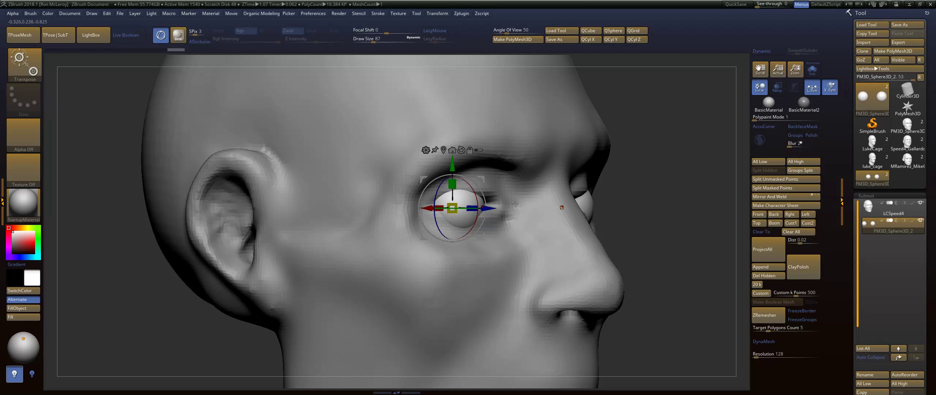
key("q")
mouse_move(695, 186)
left_mouse_down()
mouse_move(660, 181)
mouse_move(646, 129)
mouse_move(650, 184)
mouse_move(643, 179)
left_mouse_up()
key("w")
left_click_drag(403, 209, 411, 208)
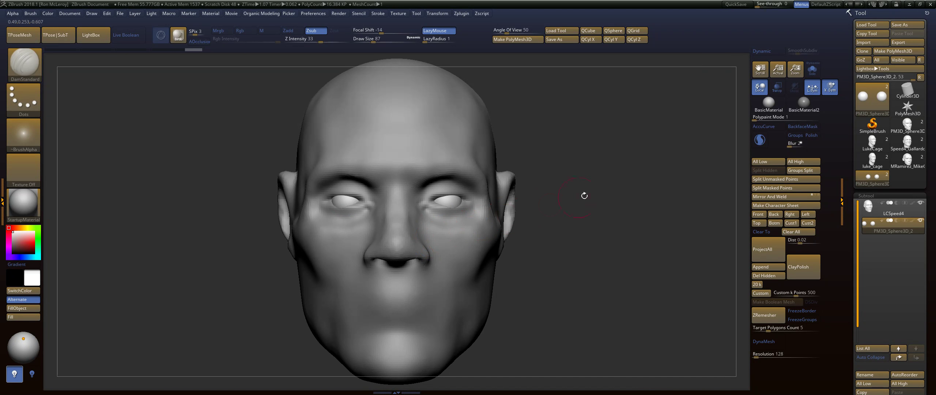
Select the LCSpeed4 head and fit the eyelids around the eyeballs from below with the Move brush at draw size 197.
mouse_move(656, 175)
left_mouse_down("alt")
mouse_move(671, 163)
mouse_move(683, 185)
mouse_move(709, 148)
mouse_move(710, 82)
left_mouse_up("alt")
left_click_drag(658, 132, 697, 158, "alt")
mouse_move(669, 150)
left_mouse_down()
mouse_move(672, 164)
mouse_move(698, 172)
left_mouse_up()
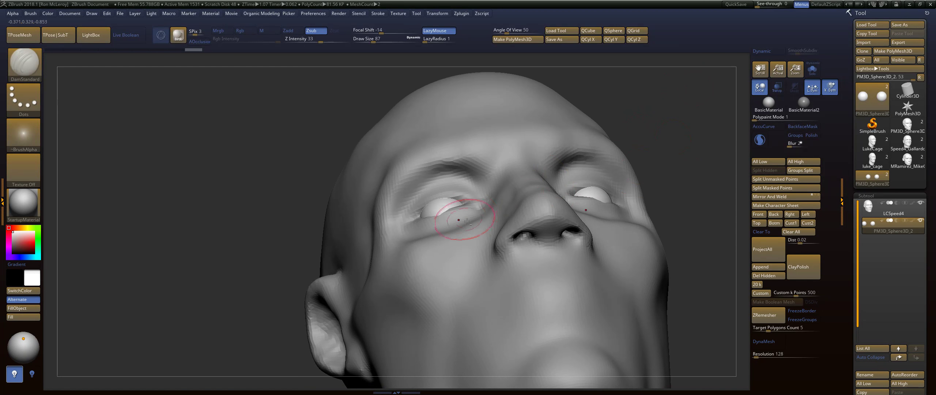
left_click(457, 221, "alt")
key("b")
key("m")
key("v")
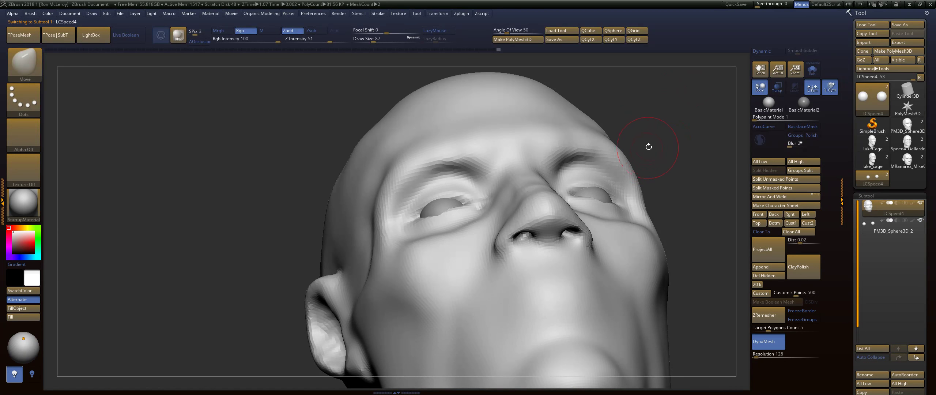
left_click_drag(647, 146, 646, 119)
key("s")
mouse_move(432, 215)
left_mouse_down()
mouse_move(442, 215)
mouse_move(437, 199)
left_mouse_up()
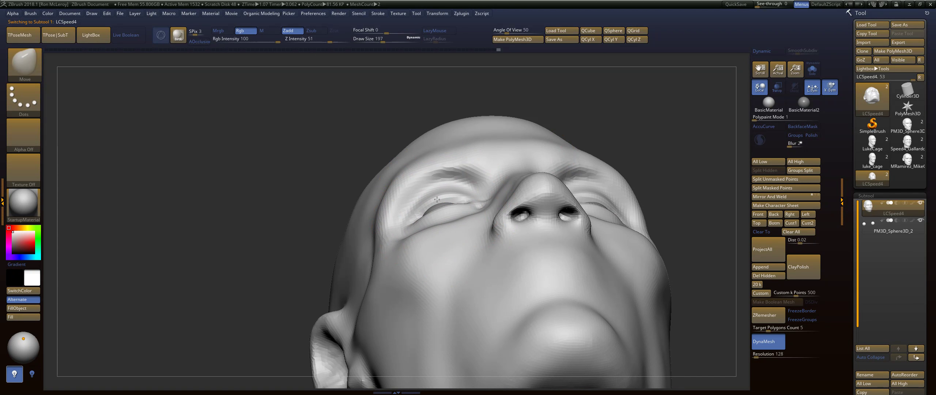
left_click_drag(408, 230, 408, 221)
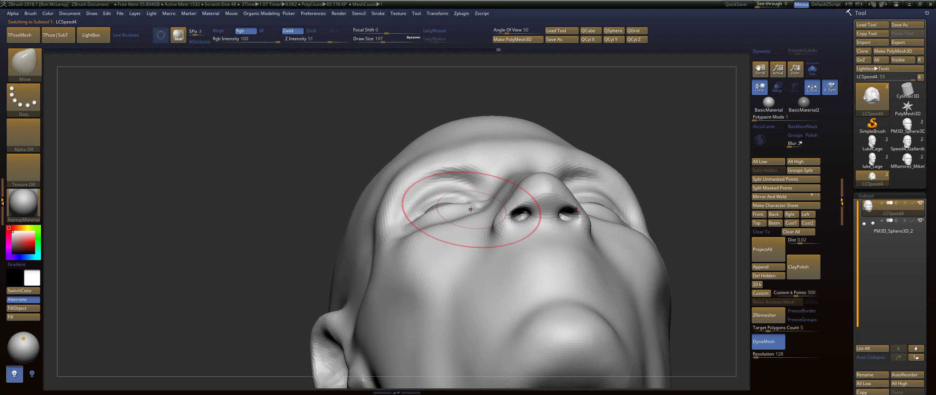
left_click_drag(471, 208, 471, 205)
left_click_drag(680, 127, 687, 173)
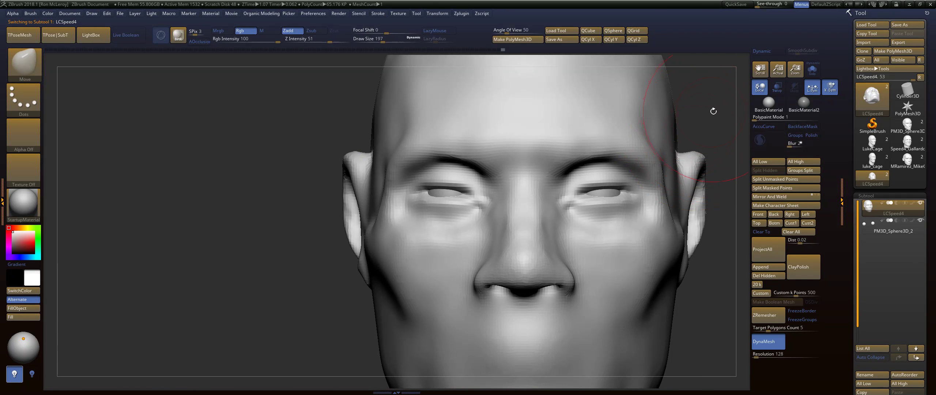
Sharpen the upper eyelid edge above the eyeball with DamStandard at draw size 59.
left_click_drag(713, 111, 725, 111)
mouse_move(623, 158)
left_mouse_down("alt")
mouse_move(643, 146)
mouse_move(664, 172)
mouse_move(666, 152)
left_mouse_up("alt")
key("b")
key("d")
key("s")
key("s")
left_click_drag(474, 172, 459, 172)
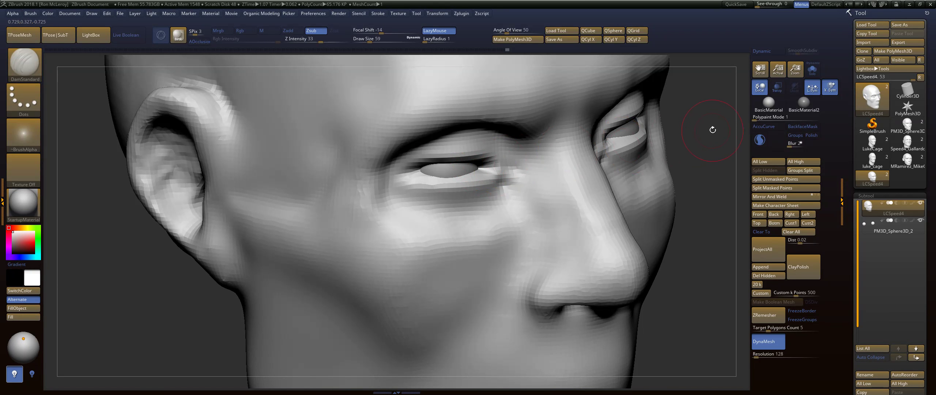
Mask a band across the lower eyelids and nose and raise the upper lids with the Move brush at draw size 59.
left_click_drag(713, 130, 605, 104, "shift")
mouse_move(219, 203)
left_mouse_down("ctrl")
mouse_move(518, 226)
mouse_move(557, 250)
left_mouse_up("ctrl")
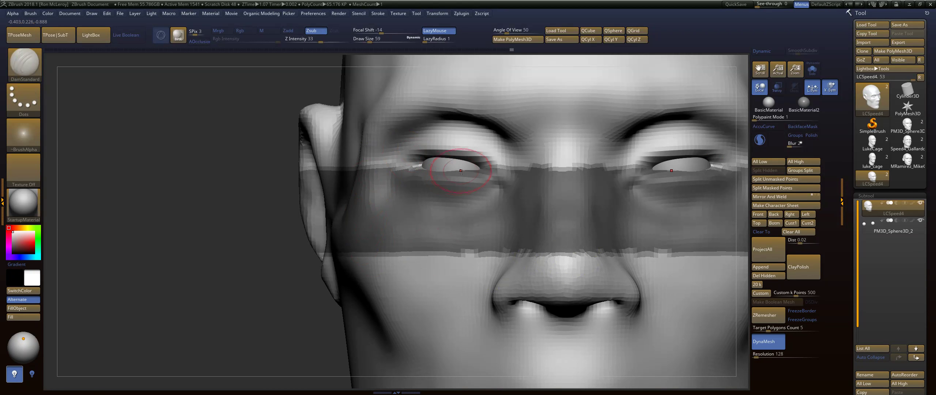
key("b")
key("m")
key("v")
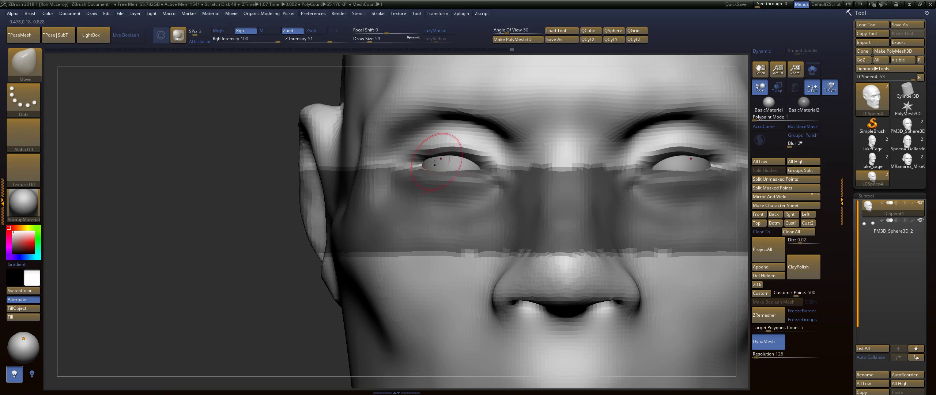
mouse_move(434, 163)
left_mouse_down()
mouse_move(425, 154)
mouse_move(470, 157)
left_mouse_up()
Invert the mask, shape the lower eyelids with the Move brush and clear the mask.
left_click_drag(234, 271, 285, 157)
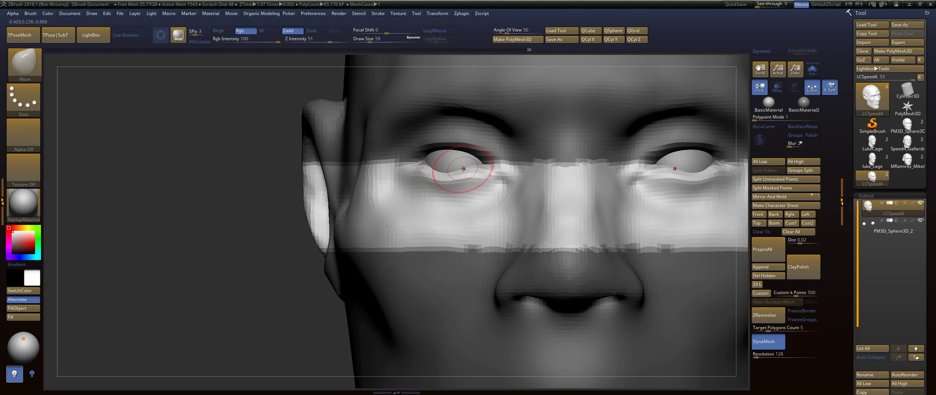
mouse_move(462, 169)
left_mouse_down()
mouse_move(423, 174)
mouse_move(504, 177)
left_mouse_up()
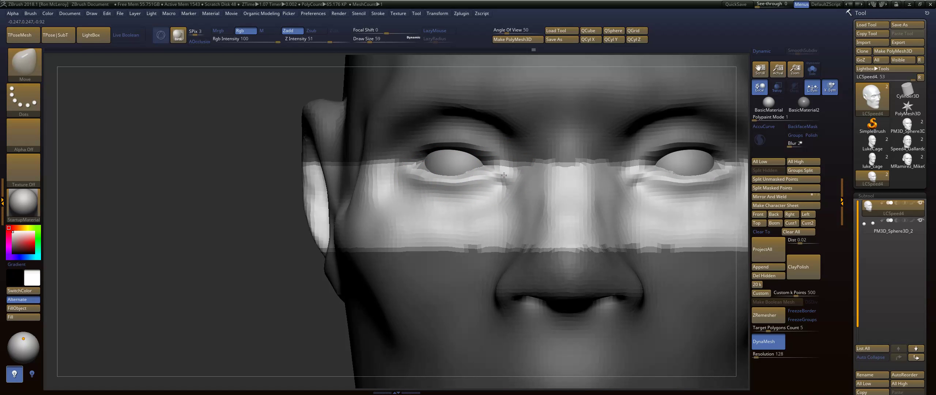
left_click_drag(204, 278, 322, 274)
mouse_move(615, 160)
left_mouse_down("ctrl")
mouse_move(642, 171)
mouse_move(635, 207)
left_mouse_up("ctrl")
Wrap the eyelids around the eyeballs with the Move brush and smooth the lids and outer socket.
left_click_drag(503, 207, 497, 202)
mouse_move(477, 236)
left_mouse_down()
mouse_move(480, 227)
mouse_move(446, 232)
left_mouse_up()
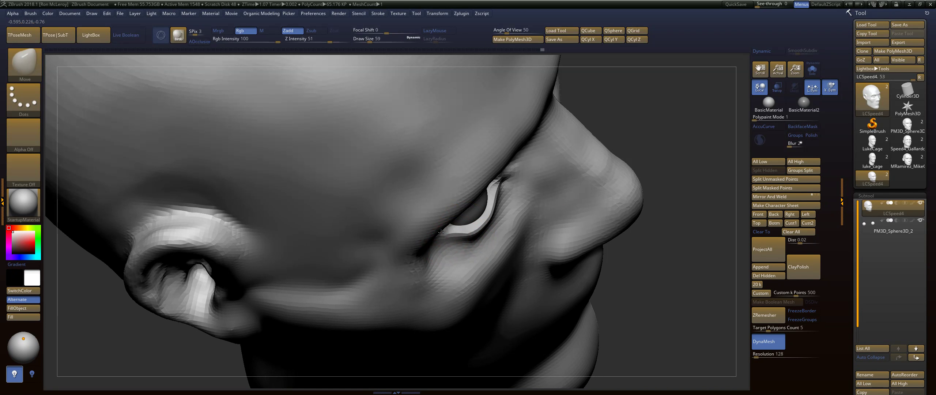
mouse_move(470, 234)
right_mouse_down()
mouse_move(616, 68)
mouse_move(610, 60)
right_mouse_up()
left_click_drag(532, 202, 533, 203)
mouse_move(529, 178)
left_mouse_down("shift")
mouse_move(474, 170)
mouse_move(545, 179)
left_mouse_up("shift")
left_click_drag(547, 180, 552, 164, "shift")
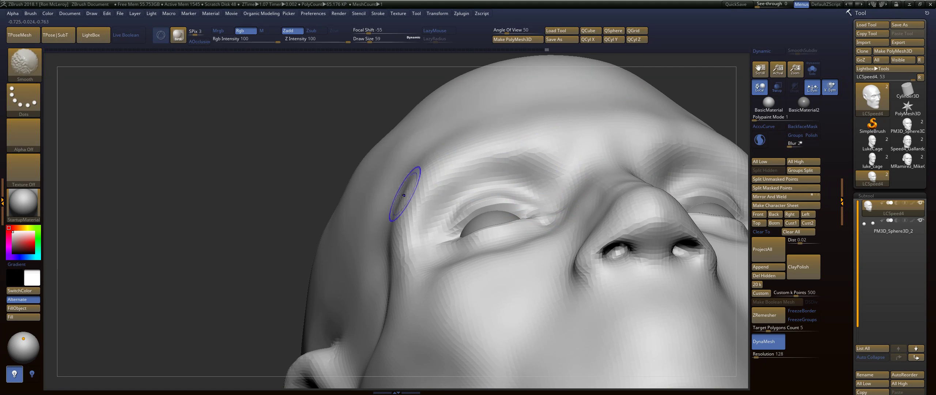
left_click_drag(401, 196, 404, 194, "shift")
Carve the inner eye corner beside the nose bridge with DamStandard at draw size 59.
key("f")
mouse_move(617, 121)
right_mouse_down("shift")
mouse_move(630, 177)
mouse_move(616, 150)
mouse_move(679, 171)
mouse_move(636, 170)
right_mouse_up("shift")
key("b")
key("d")
key("s")
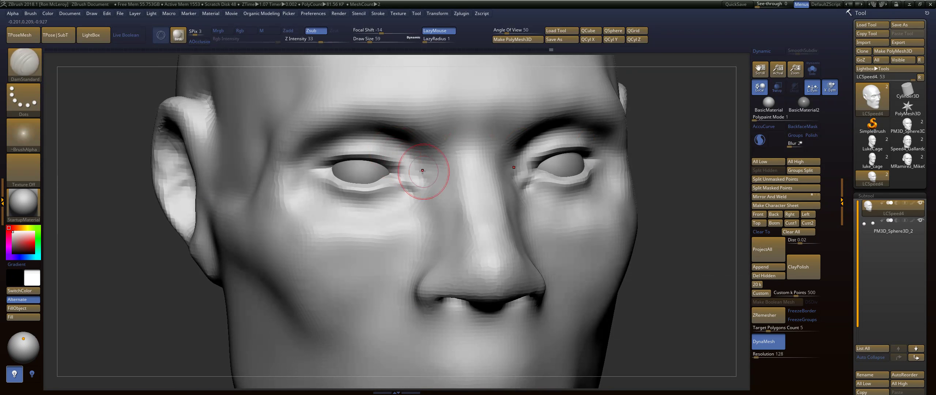
mouse_move(422, 172)
left_mouse_down()
mouse_move(398, 153)
mouse_move(417, 175)
mouse_move(419, 162)
left_mouse_up()
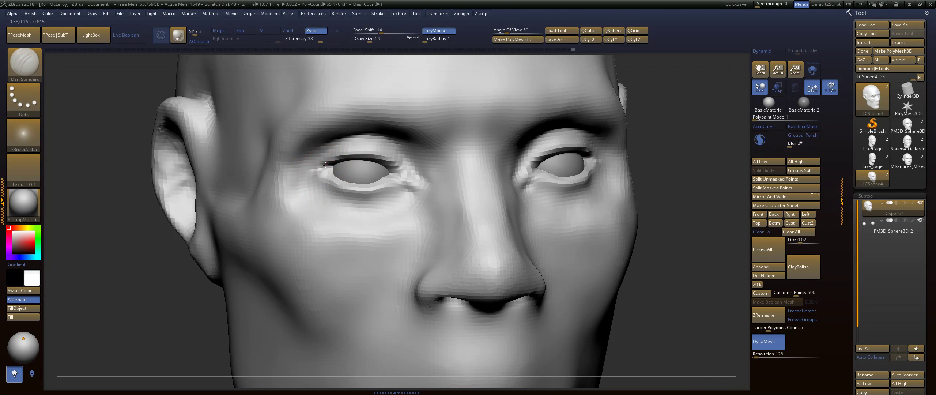
Define the outer upper eyelid with DamStandard and smoothing, and remesh the head as a DynaMesh.
key("ctrl")
left_click_drag(646, 135, 719, 133)
left_click_drag(334, 161, 321, 168)
left_click_drag(548, 138, 567, 172, "ctrl")
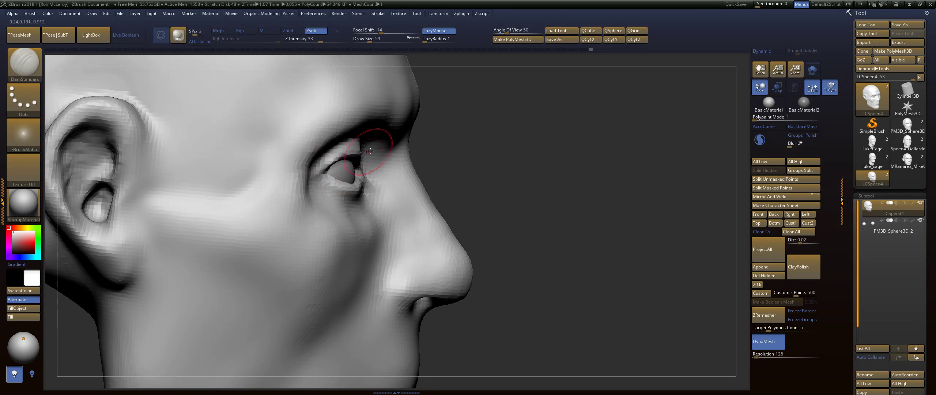
left_click_drag(340, 161, 329, 165, "shift")
mouse_move(501, 146)
left_mouse_down()
mouse_move(433, 147)
mouse_move(444, 147)
left_mouse_up()
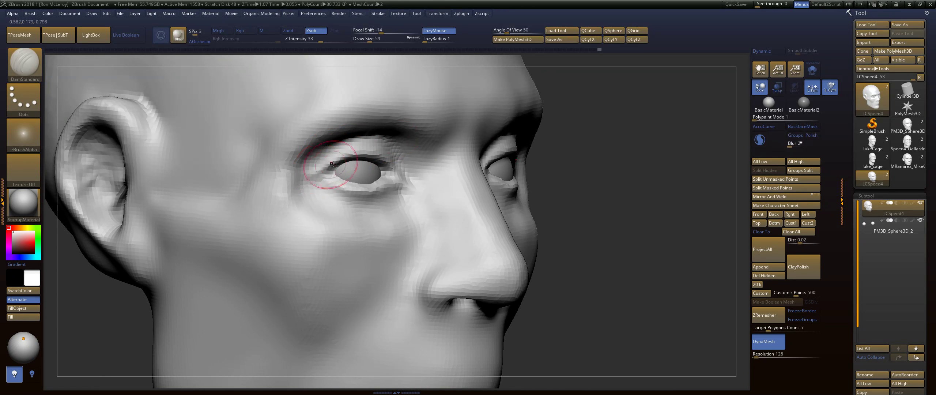
Carve the upper eyelid crease and the folds running under the eye with DamStandard at draw size 59, smoothing below them.
mouse_move(340, 162)
left_mouse_down()
mouse_move(310, 177)
mouse_move(411, 190)
left_mouse_up()
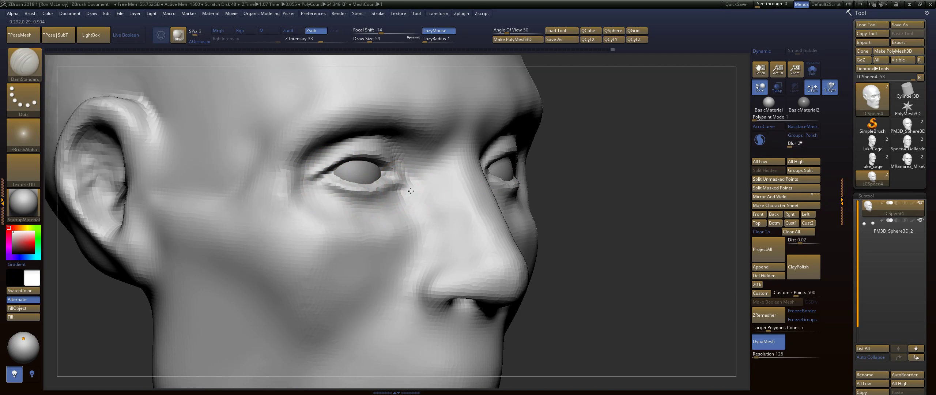
mouse_move(406, 164)
left_mouse_down()
mouse_move(422, 180)
mouse_move(374, 228)
left_mouse_up()
left_click_drag(429, 176, 371, 230)
left_click_drag(423, 190, 373, 232)
mouse_move(419, 201)
left_mouse_down()
mouse_move(371, 232)
mouse_move(340, 234)
mouse_move(307, 205)
left_mouse_up()
mouse_move(339, 227)
left_mouse_down("shift")
mouse_move(402, 204)
mouse_move(333, 223)
mouse_move(399, 212)
left_mouse_up("shift")
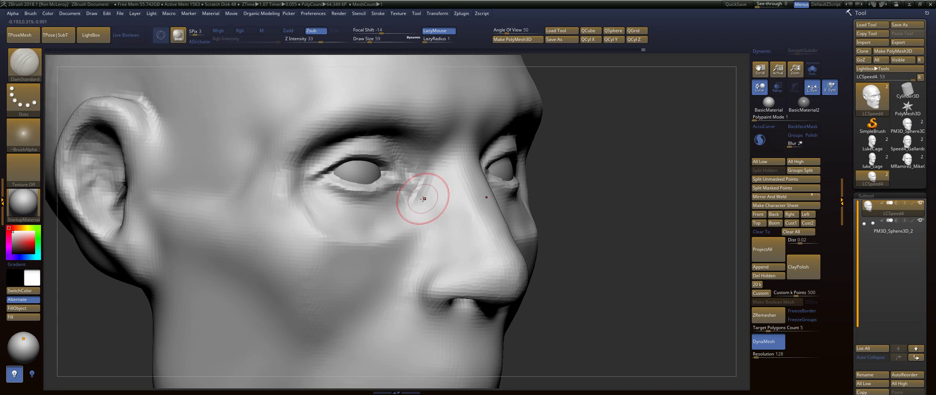
Build up the cheek area below the eye socket with FormSoft at draw size 94 and smooth it.
mouse_move(613, 152)
left_mouse_down()
mouse_move(581, 129)
mouse_move(651, 148)
left_mouse_up()
key("f")
mouse_move(509, 156)
left_mouse_down("alt")
mouse_move(608, 167)
mouse_move(407, 246)
mouse_move(359, 251)
mouse_move(334, 226)
left_mouse_up("alt")
key("b")
key("f")
key("s")
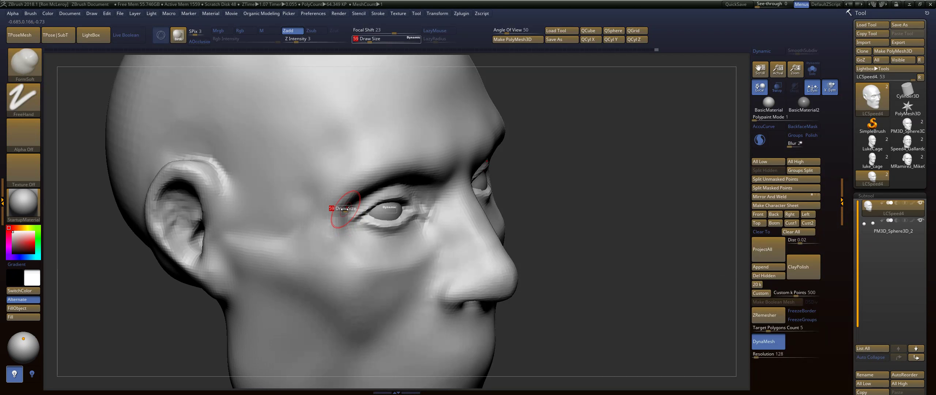
left_click_drag(338, 244, 363, 269)
mouse_move(364, 269)
left_mouse_down("shift")
mouse_move(324, 235)
mouse_move(355, 253)
mouse_move(419, 257)
left_mouse_up("shift")
mouse_move(554, 189)
left_mouse_down("alt")
mouse_move(568, 141)
mouse_move(587, 143)
left_mouse_up("alt")
mouse_move(453, 181)
left_mouse_down()
mouse_move(439, 205)
mouse_move(445, 214)
left_mouse_up()
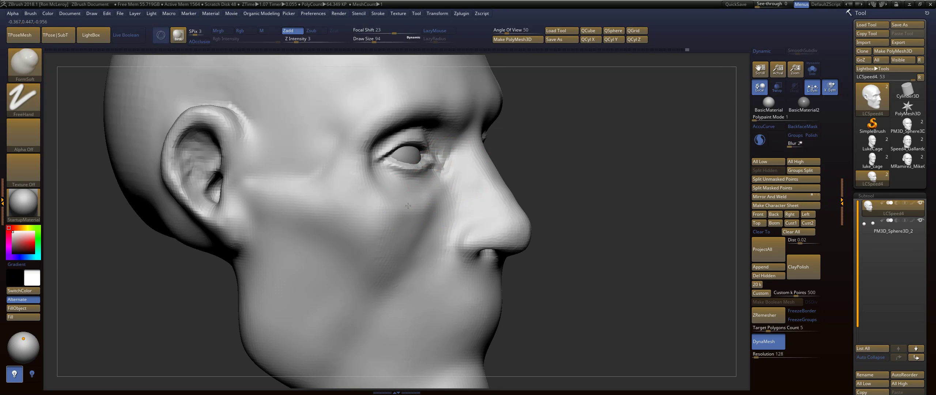
Fill the area from the inner eye corner to the cheek with FormSoft, and smooth the cheek and inner brow.
key("shift")
key("f")
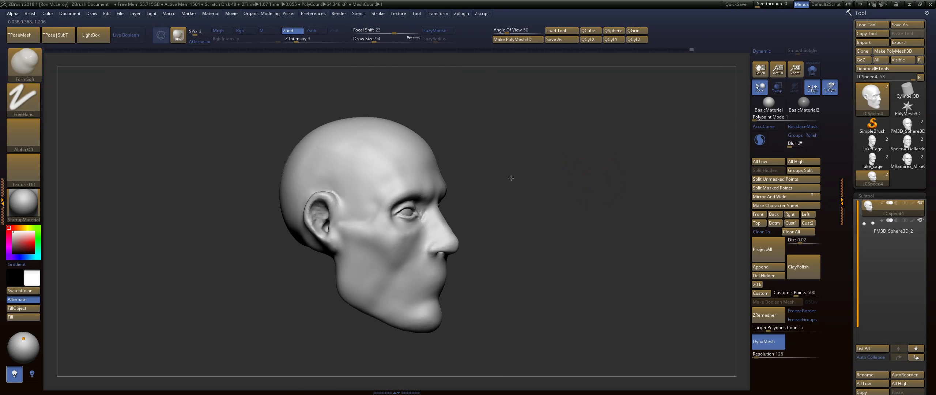
mouse_move(508, 178)
left_mouse_down("shift")
mouse_move(562, 175)
mouse_move(571, 150)
mouse_move(637, 173)
mouse_move(626, 171)
left_mouse_up("shift")
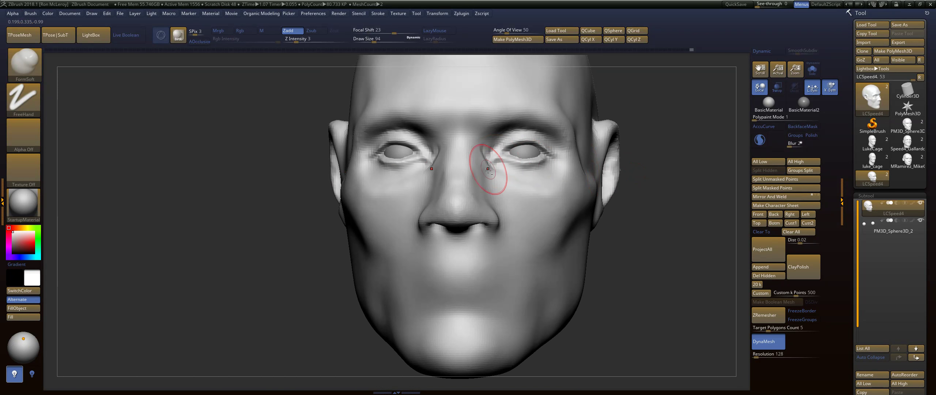
left_click_drag(495, 168, 514, 177)
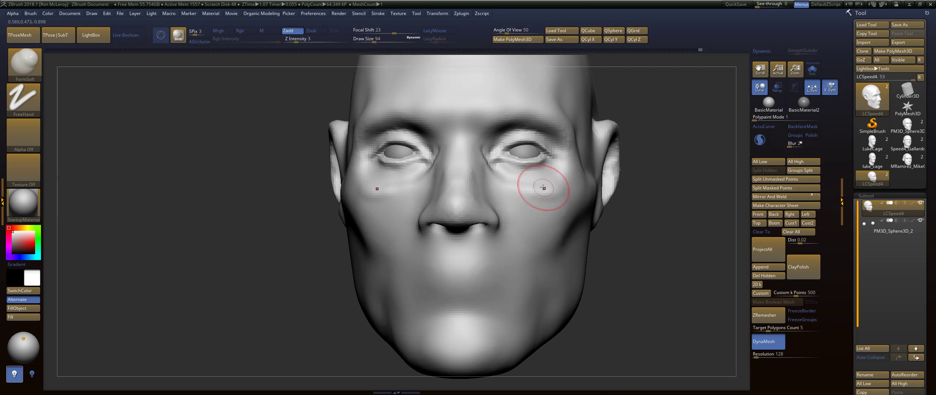
key("shift")
left_click_drag(566, 184, 561, 180, "shift")
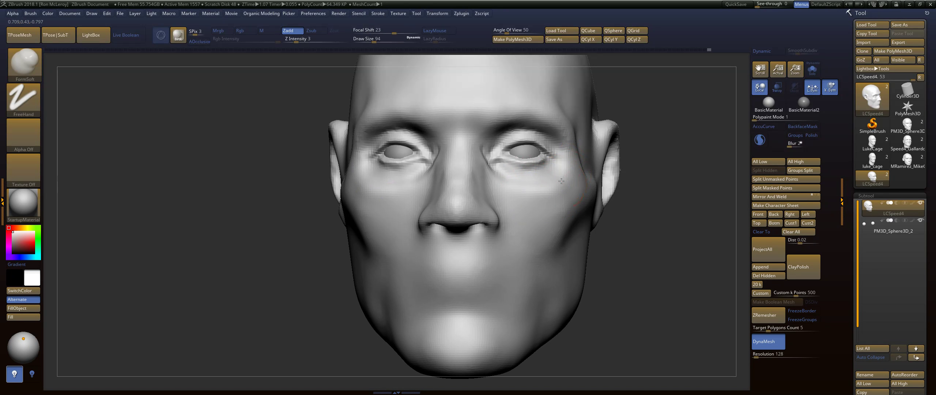
left_click_drag(641, 138, 522, 126)
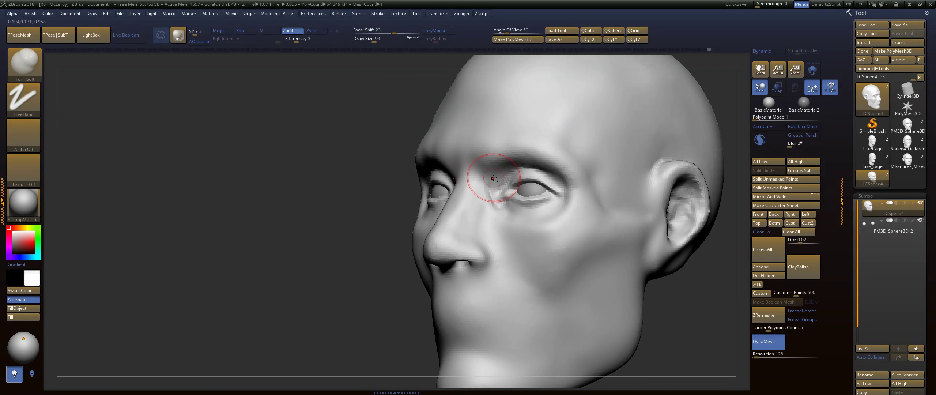
key("shift")
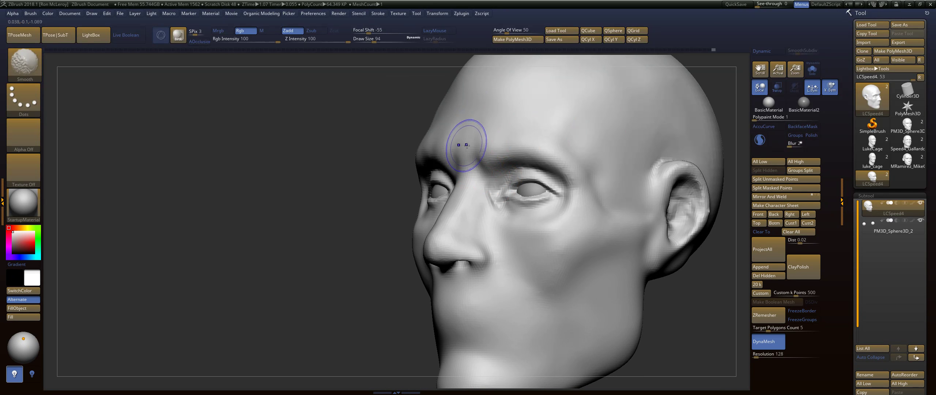
left_click_drag(436, 137, 424, 142, "shift")
Soften the temple and the cheekbone between eye and ear with FormSoft at draw size 177 and smoothing.
left_click_drag(345, 191, 585, 183)
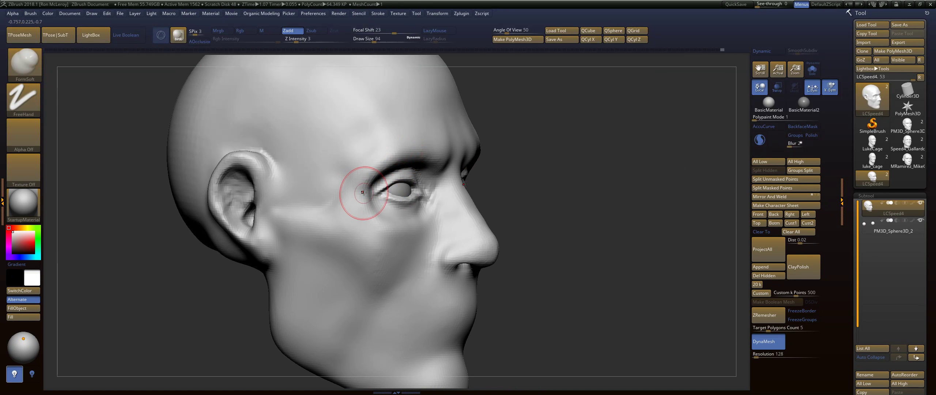
key("shift")
mouse_move(644, 160)
left_mouse_down()
mouse_move(574, 163)
mouse_move(609, 163)
mouse_move(653, 187)
mouse_move(658, 161)
mouse_move(647, 146)
mouse_move(615, 204)
mouse_move(669, 180)
mouse_move(645, 205)
mouse_move(675, 240)
left_mouse_up()
key("f")
key("f")
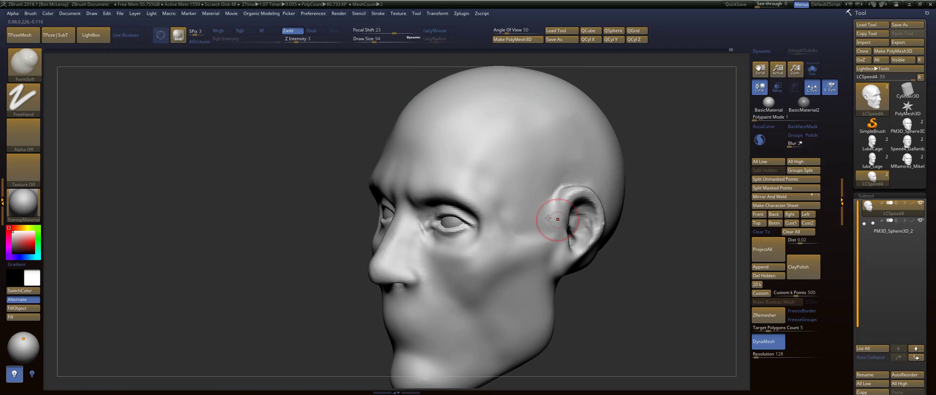
left_click_drag(509, 212, 503, 206, "shift")
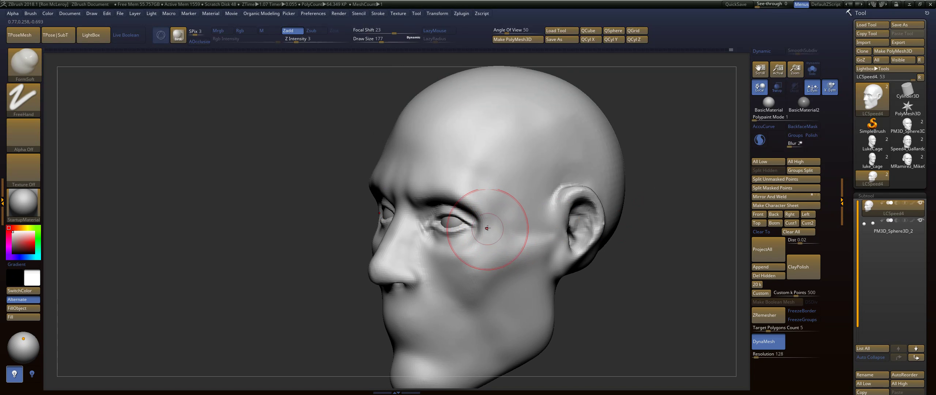
key("shift")
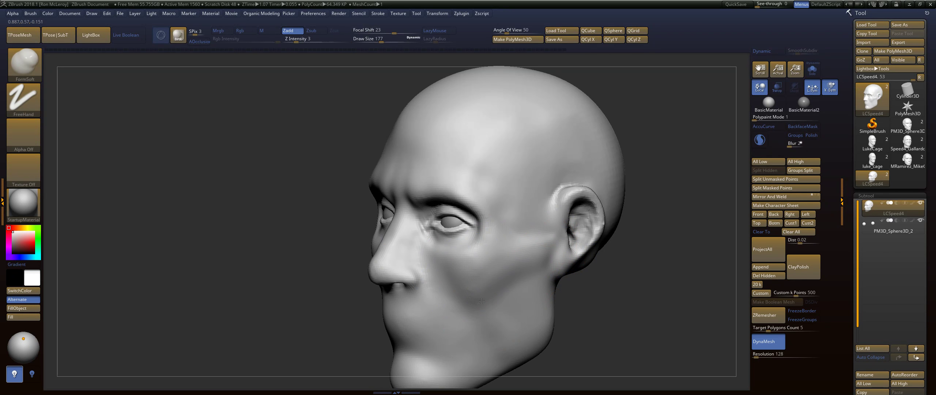
key("shift")
mouse_move(622, 290)
left_mouse_down()
mouse_move(650, 290)
mouse_move(635, 258)
mouse_move(592, 246)
mouse_move(597, 193)
mouse_move(642, 230)
mouse_move(660, 230)
left_mouse_up()
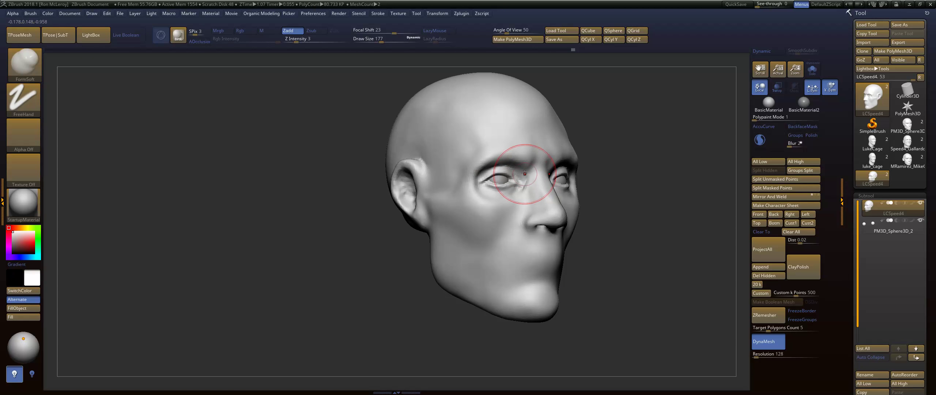
Refine the cheek just below the lower eyelid with FormSoft at draw size 101 and smooth it into the cheekbone.
left_click_drag(637, 174, 663, 183, "alt")
left_click_drag(663, 183, 512, 214)
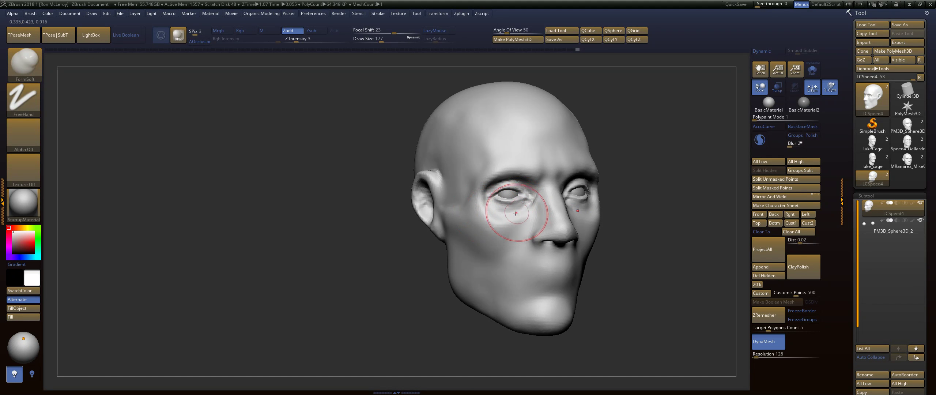
key("s")
left_click_drag(515, 213, 497, 211)
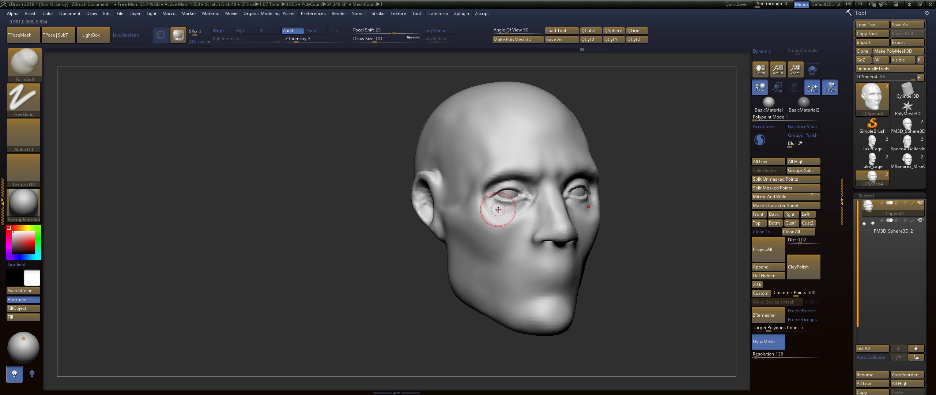
key("shift")
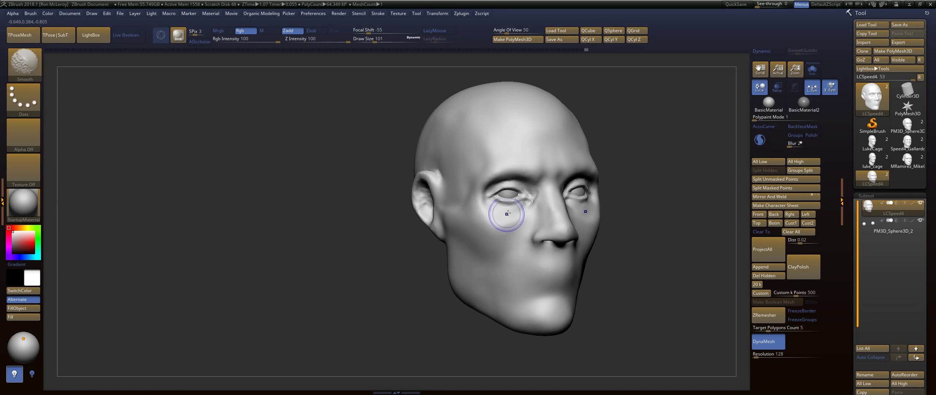
left_click_drag(508, 216, 519, 222, "shift")
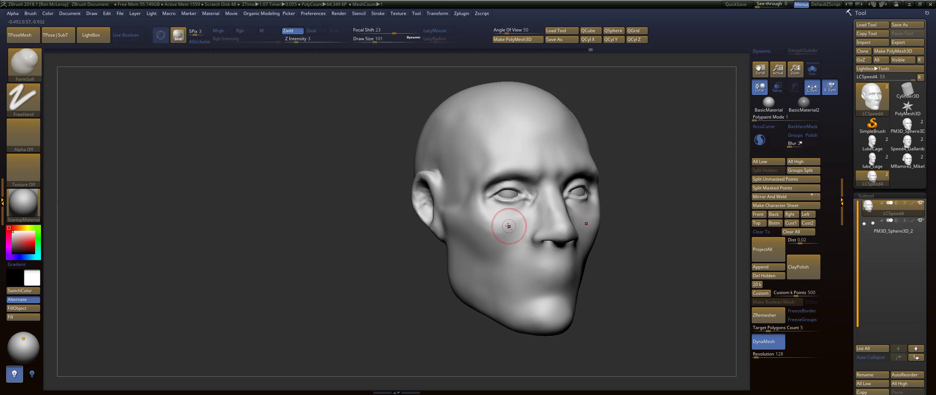
key("shift")
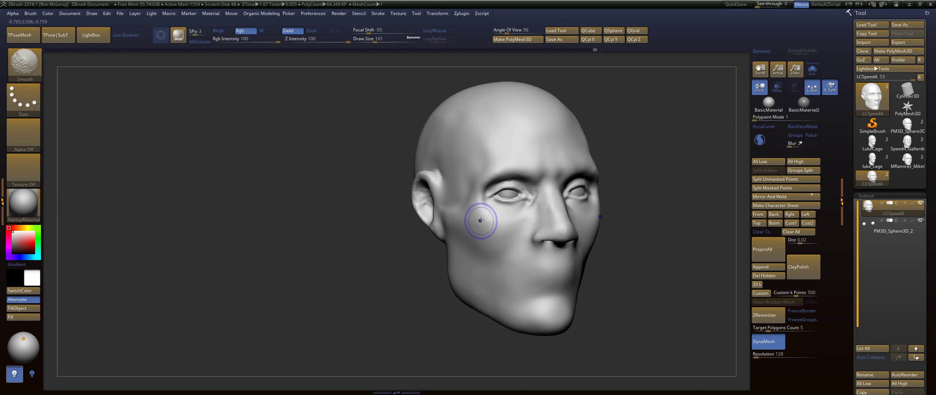
left_click_drag(480, 220, 474, 218, "shift")
Drop a snapshot of the head on the canvas and jump back to the start of the undo history for comparison.
mouse_move(637, 165)
left_mouse_down("alt")
mouse_move(641, 180)
mouse_move(588, 197)
mouse_move(620, 168)
mouse_move(660, 194)
mouse_move(675, 191)
mouse_move(469, 198)
mouse_move(394, 120)
left_mouse_up("alt")
key("shift+s")
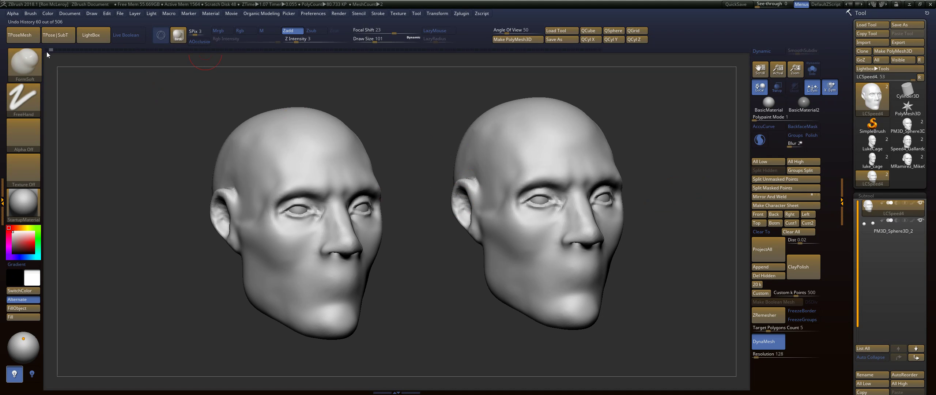
left_click(47, 52)
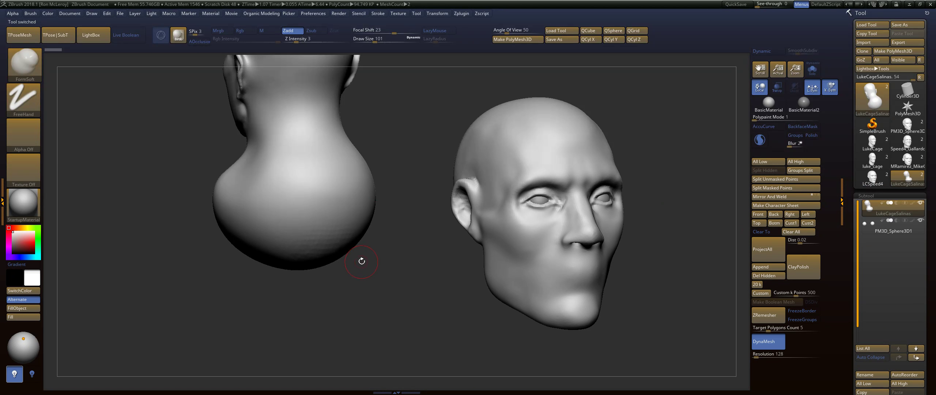
Clear the snapshots from the canvas and set up the Luke Cage bust in side profile with draw size 734.
key("ctrl+n")
key("f")
left_click_drag(529, 252, 596, 195)
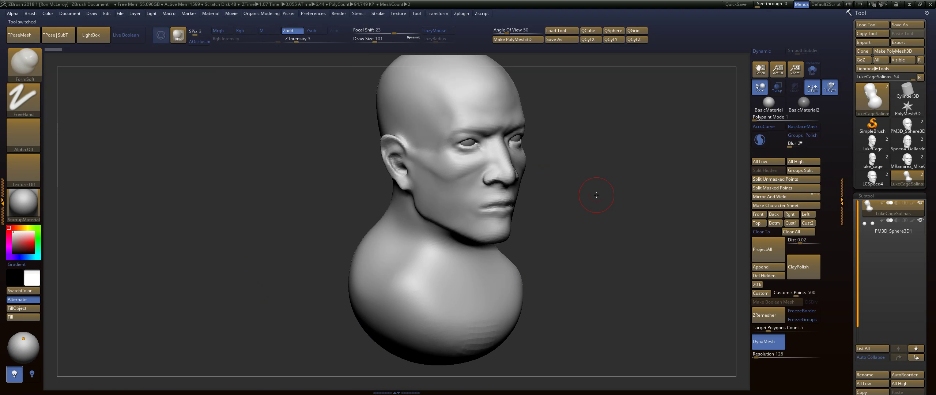
mouse_move(676, 259)
left_mouse_down("shift")
mouse_move(597, 250)
mouse_move(624, 210)
mouse_move(604, 231)
mouse_move(608, 252)
mouse_move(624, 254)
left_mouse_up("shift")
mouse_move(623, 254)
left_mouse_down("shift")
mouse_move(664, 254)
mouse_move(630, 267)
mouse_move(650, 267)
left_mouse_up("shift")
key("s")
left_click_drag(529, 313, 526, 322)
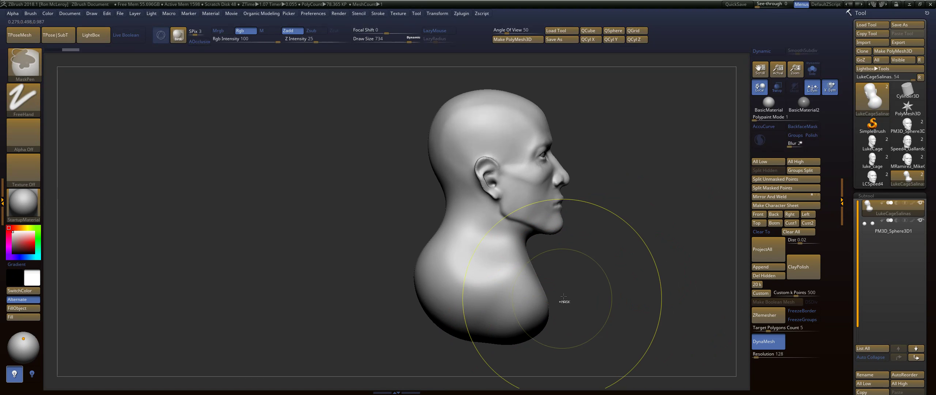
Undo the last change and reshape the bust's base with the Move brush, reducing the draw size to 468.
key("ctrl+z")
key("b")
key("m")
key("v")
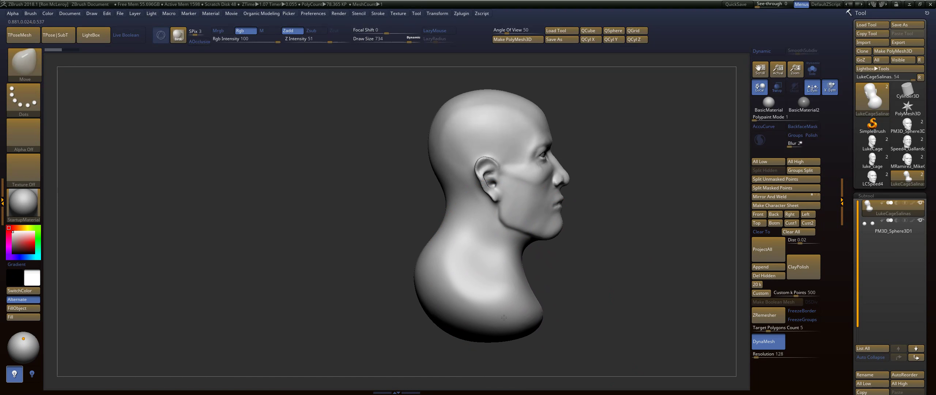
key("s")
left_click_drag(528, 292, 512, 291)
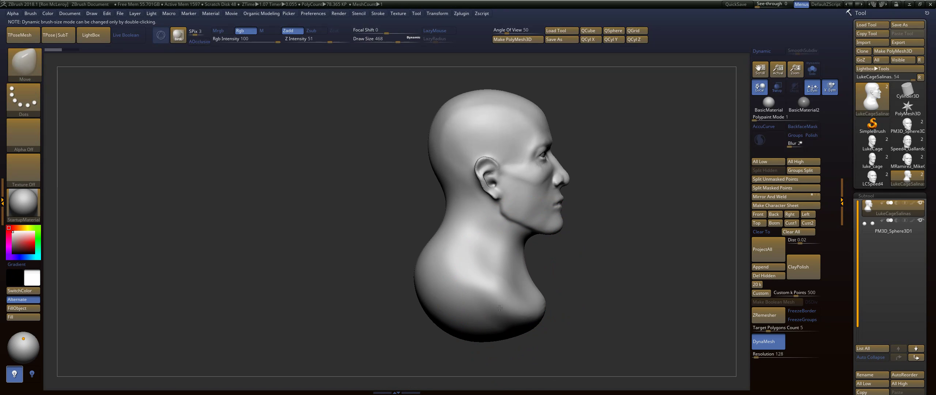
Mask the face and the middle of the head, and reshape the unmasked back and chest with the Move brush.
key("ctrl")
mouse_move(621, 252)
left_mouse_down("ctrl")
mouse_move(529, 182)
mouse_move(485, 126)
mouse_move(502, 144)
left_mouse_up("ctrl")
left_click_drag(383, 152, 596, 219, "ctrl")
left_click_drag(515, 300, 504, 325, "alt")
left_click_drag(452, 301, 445, 324, "alt")
left_click_drag(441, 278, 438, 293, "alt")
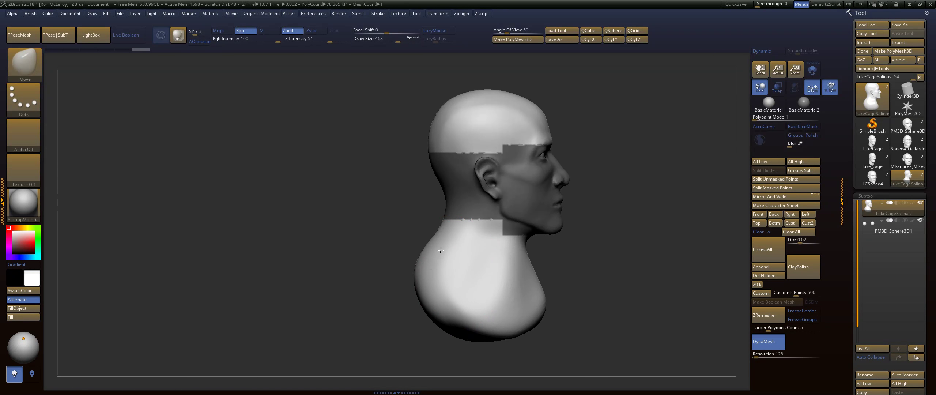
left_click_drag(420, 254, 423, 266)
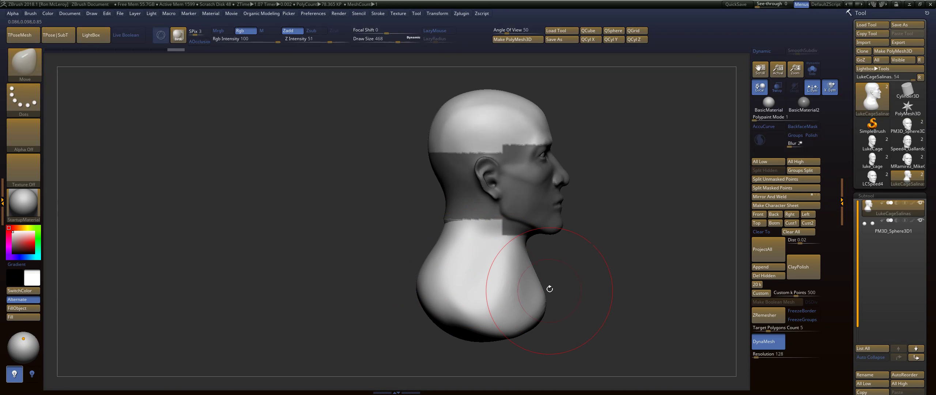
left_click_drag(535, 291, 531, 295)
Pull the chest down into a tapered base and push in the upper back with the Move brush.
mouse_move(680, 274)
left_mouse_down()
mouse_move(622, 269)
mouse_move(578, 284)
left_mouse_up()
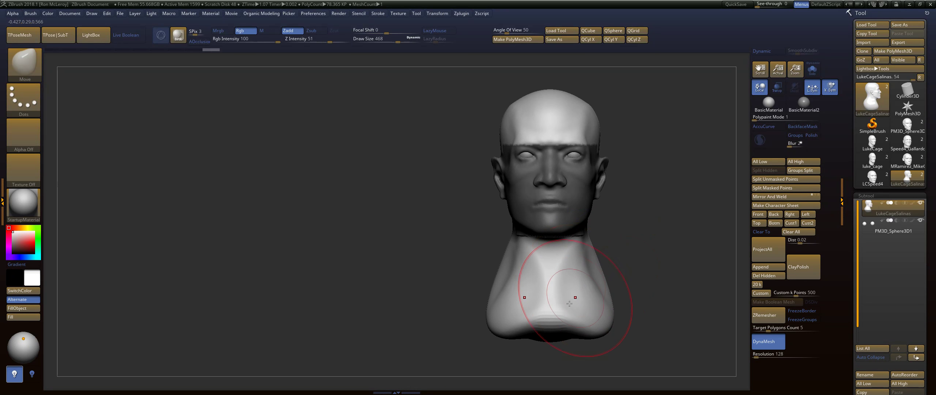
left_click_drag(555, 315, 553, 334)
mouse_move(455, 331)
left_mouse_down()
mouse_move(489, 332)
mouse_move(487, 312)
mouse_move(412, 314)
left_mouse_up()
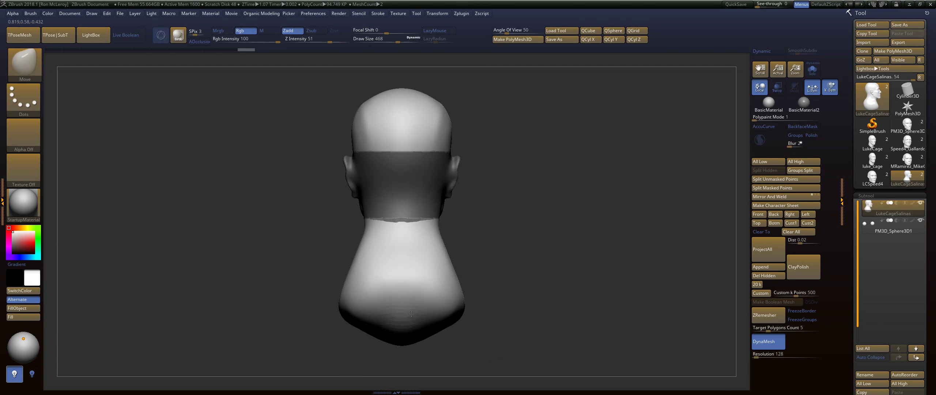
mouse_move(513, 314)
left_mouse_down()
mouse_move(423, 333)
mouse_move(424, 317)
left_mouse_up()
mouse_move(504, 287)
left_mouse_down()
mouse_move(530, 280)
mouse_move(521, 282)
left_mouse_up()
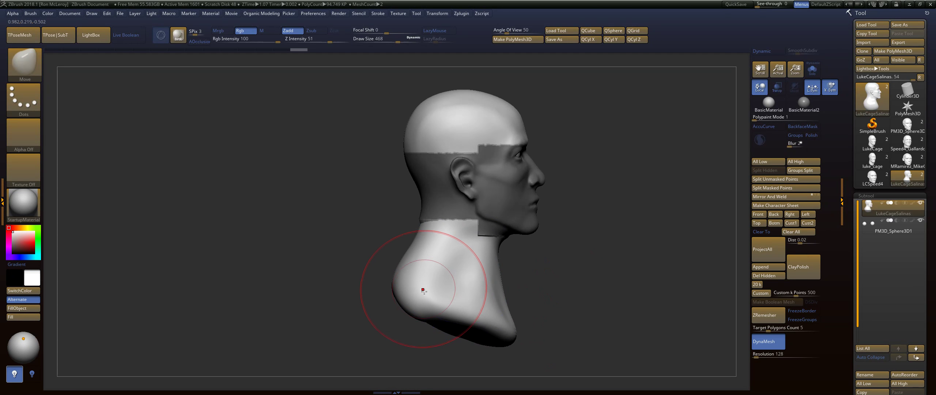
left_click_drag(422, 288, 435, 286)
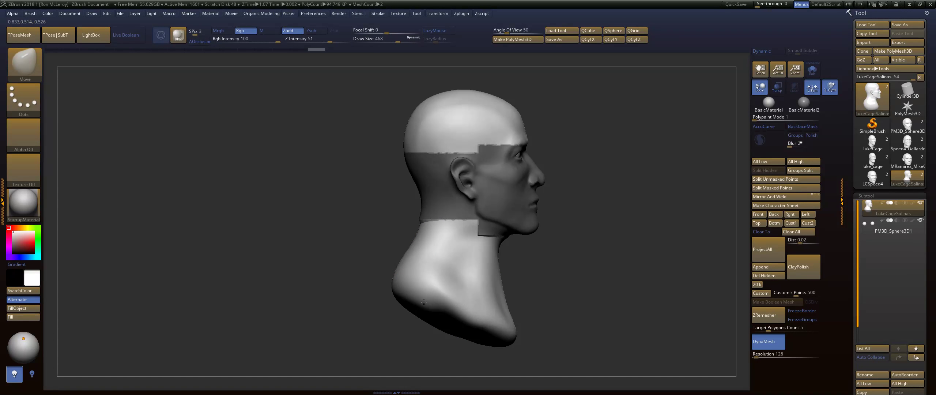
Clear the mask and sculpt the side of the neck down to the chest with the FormSoft brush at draw size 217.
mouse_move(611, 268)
left_mouse_down()
mouse_move(567, 277)
mouse_move(568, 233)
mouse_move(600, 247)
mouse_move(646, 230)
mouse_move(621, 201)
mouse_move(628, 234)
mouse_move(656, 235)
left_mouse_up()
key("shift")
key("b")
key("f")
key("s")
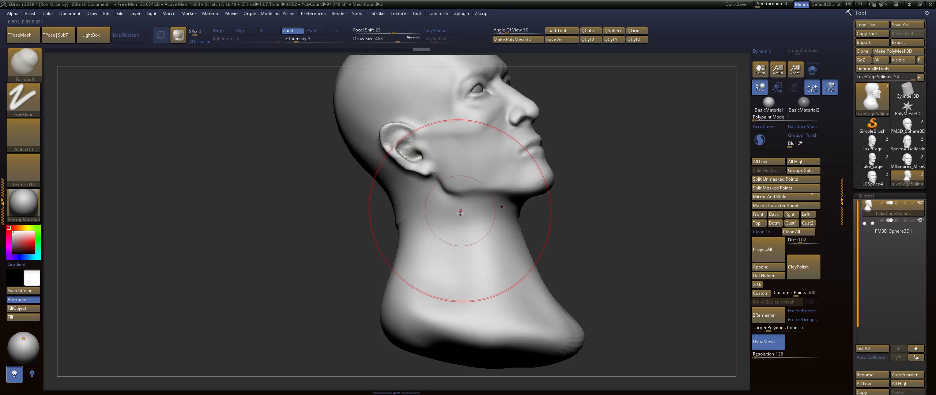
key("s")
left_click_drag(450, 209, 436, 209)
left_click_drag(406, 188, 473, 279)
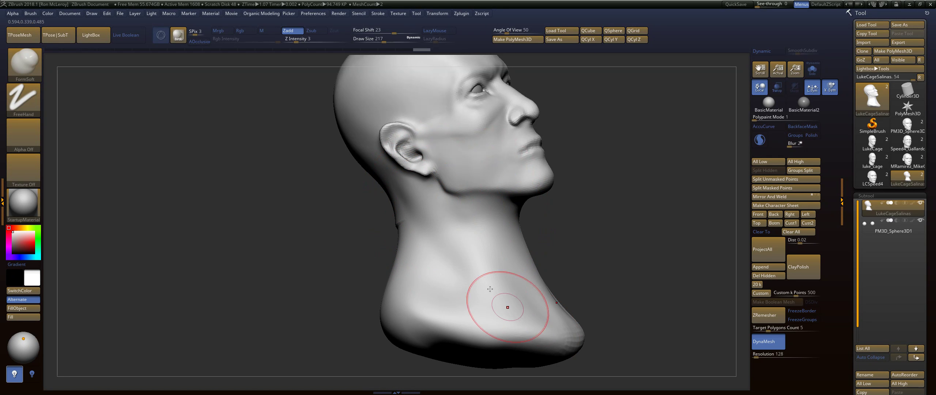
left_click_drag(530, 318, 472, 278, "alt")
Smooth the ridge across the nape of the neck in side profile.
left_click_drag(439, 244, 404, 212)
right_click_drag(404, 211, 411, 235, "shift")
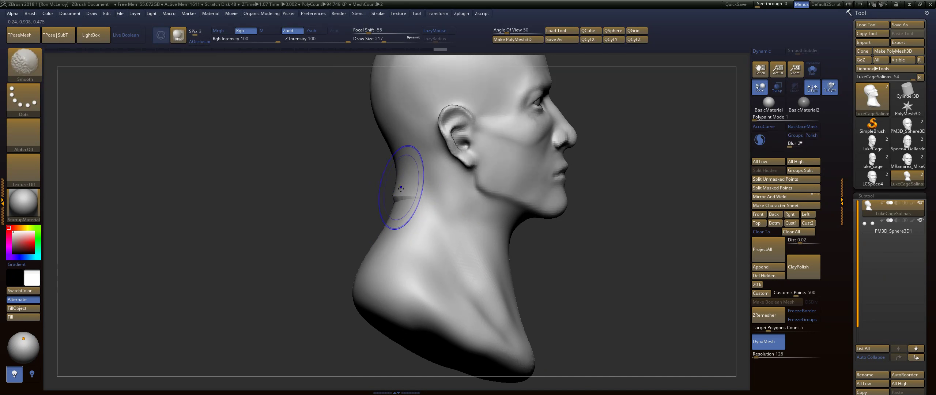
left_click_drag(401, 189, 384, 189, "shift")
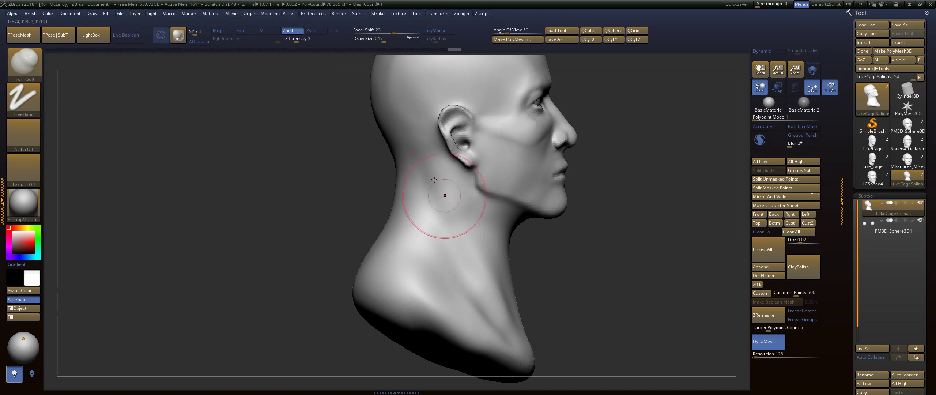
Carve the hollow at the base of the throat and build up the collarbones with the FormSoft brush.
mouse_move(551, 288)
left_mouse_down()
mouse_move(626, 219)
mouse_move(606, 240)
mouse_move(508, 231)
left_mouse_up()
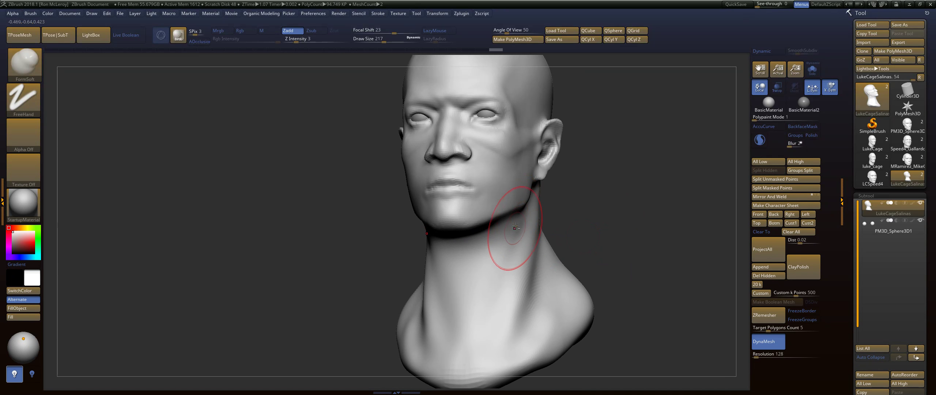
mouse_move(482, 331)
left_mouse_down("alt")
mouse_move(473, 345)
mouse_move(474, 336)
left_mouse_up("alt")
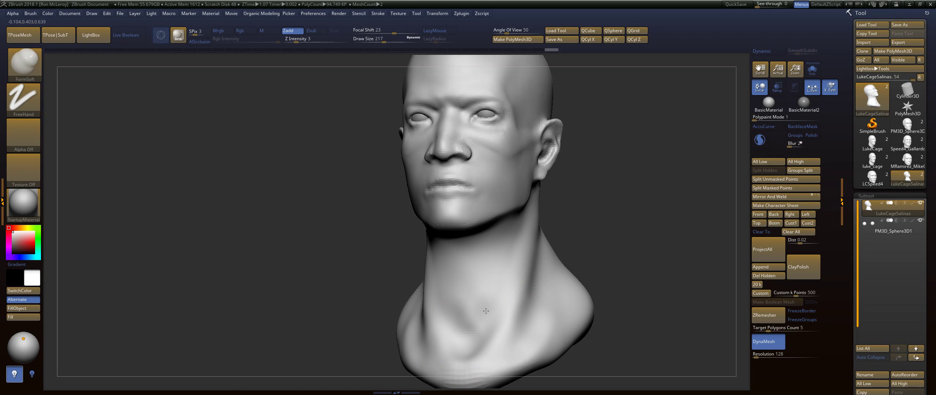
left_click_drag(484, 307, 475, 323, "alt")
mouse_move(485, 292)
left_mouse_down("alt")
mouse_move(471, 313)
mouse_move(510, 318)
left_mouse_up("alt")
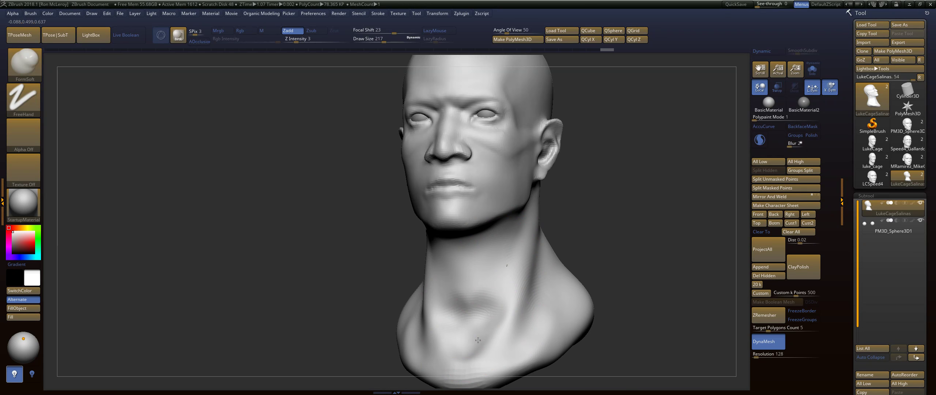
mouse_move(473, 336)
left_mouse_down()
mouse_move(559, 325)
mouse_move(546, 331)
left_mouse_up()
mouse_move(483, 349)
left_mouse_down()
mouse_move(436, 350)
mouse_move(473, 315)
mouse_move(492, 318)
left_mouse_up()
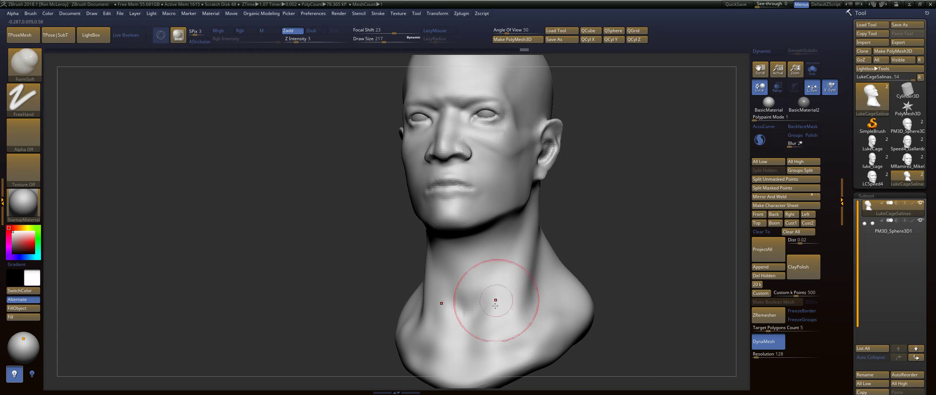
left_click_drag(502, 272, 483, 309, "alt")
Refine the front of the neck with FormSoft and smooth the area behind the jaw below the ear.
left_click_drag(587, 227, 512, 223)
left_click_drag(481, 265, 477, 247)
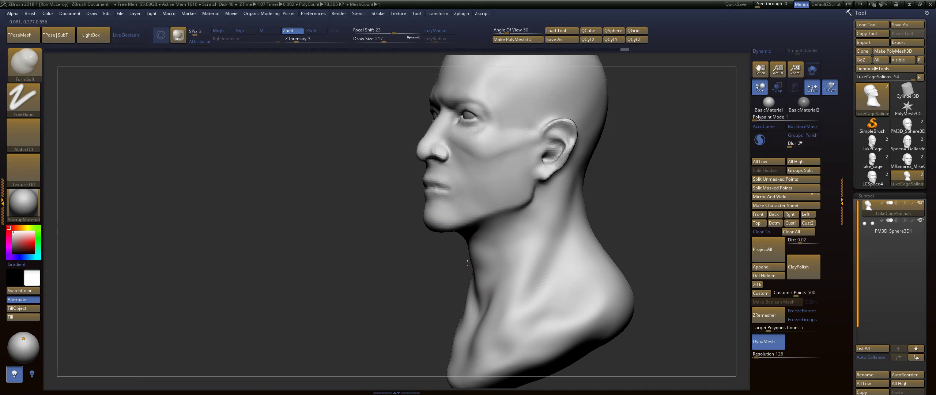
key("shift")
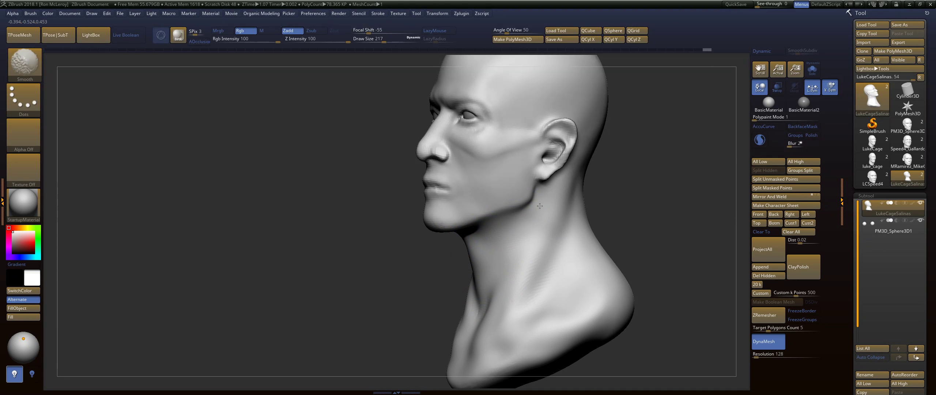
left_click_drag(539, 205, 545, 194, "shift")
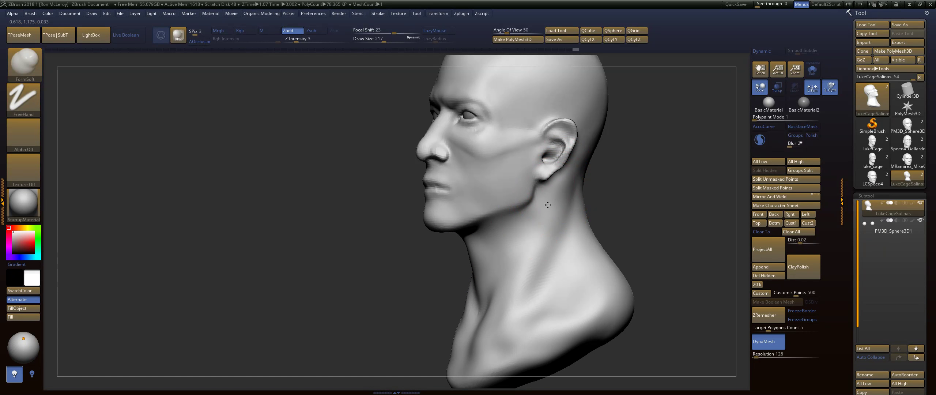
key("shift")
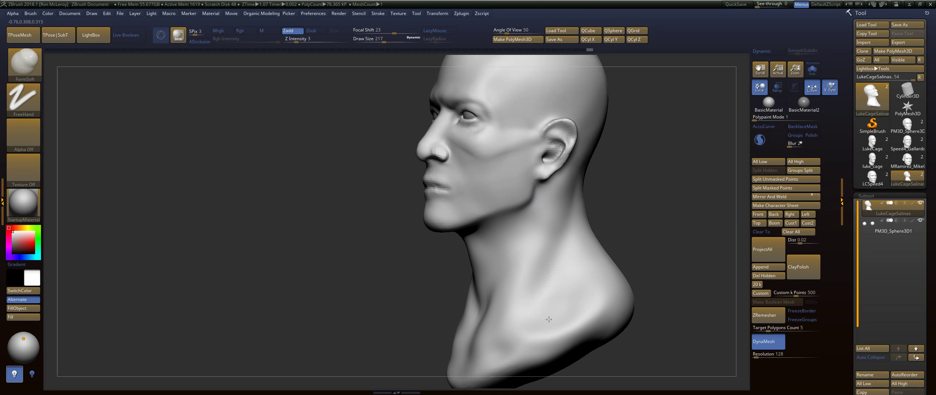
Smooth the shoulders, collarbones and upper chest of the bust from above.
left_click_drag(661, 249, 595, 295)
key("shift")
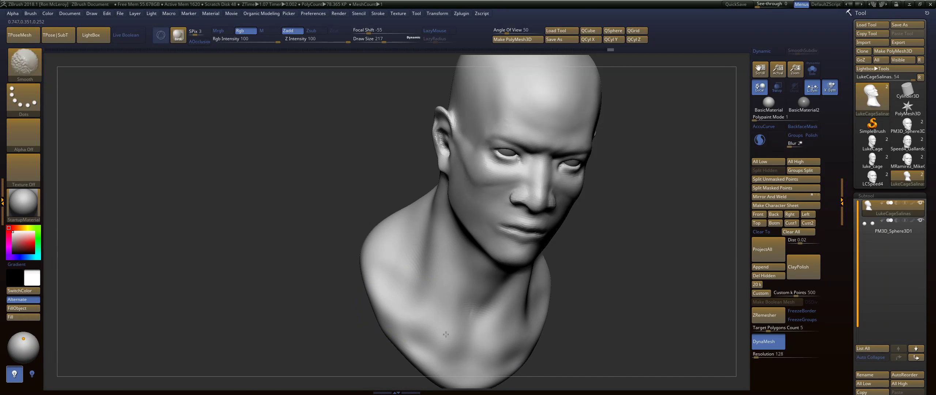
left_click_drag(547, 285, 541, 270, "shift")
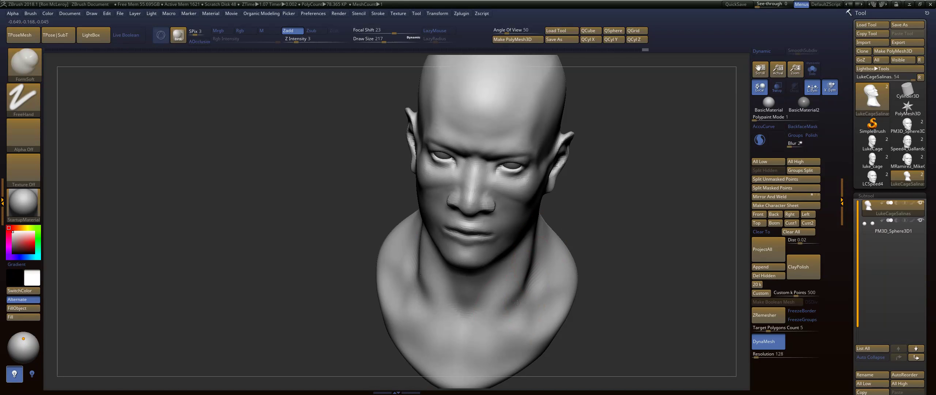
key("shift")
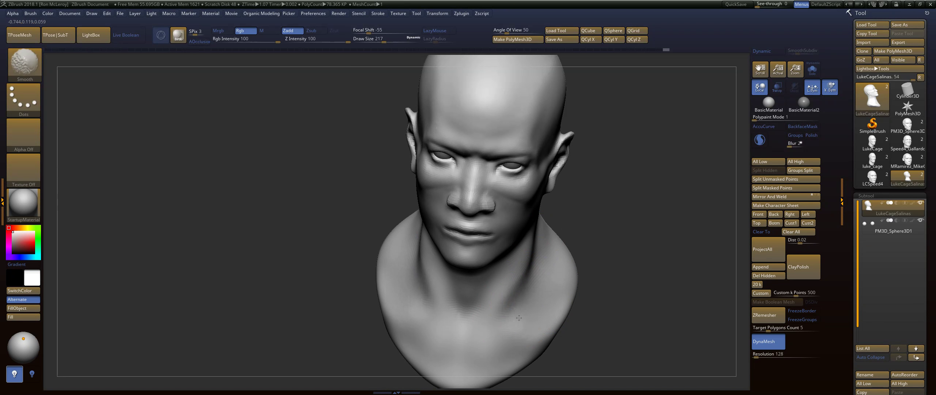
mouse_move(518, 318)
left_mouse_down("shift")
mouse_move(490, 322)
mouse_move(481, 338)
mouse_move(501, 325)
mouse_move(470, 324)
left_mouse_up("shift")
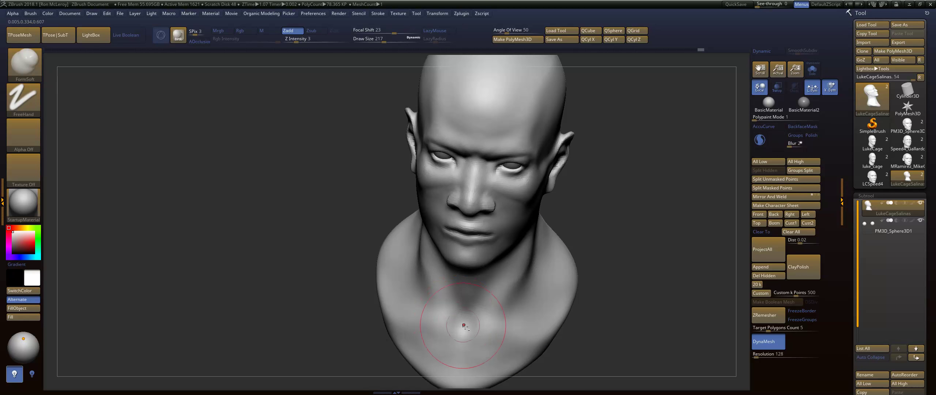
key("shift")
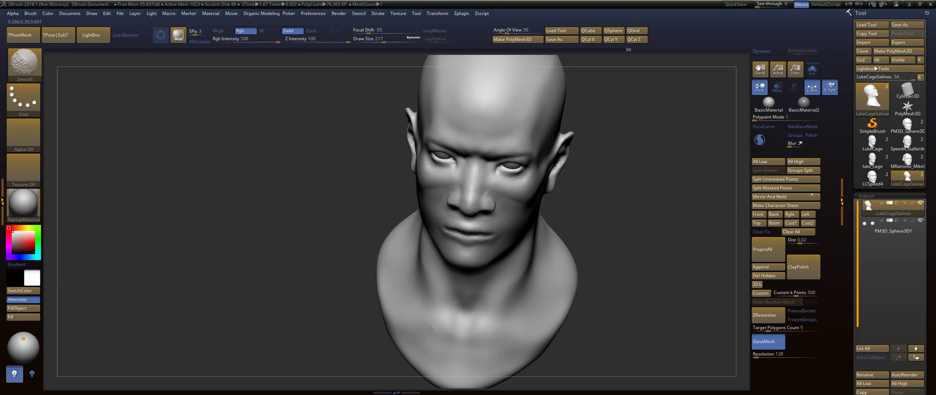
Smooth the side of the neck and the underside of the jaw and chin.
left_click_drag(585, 259, 554, 265)
key("shift")
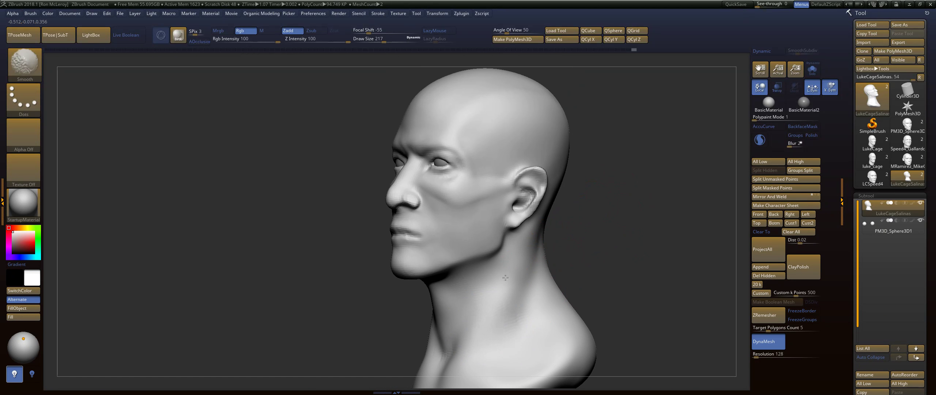
left_click_drag(505, 277, 493, 296, "shift")
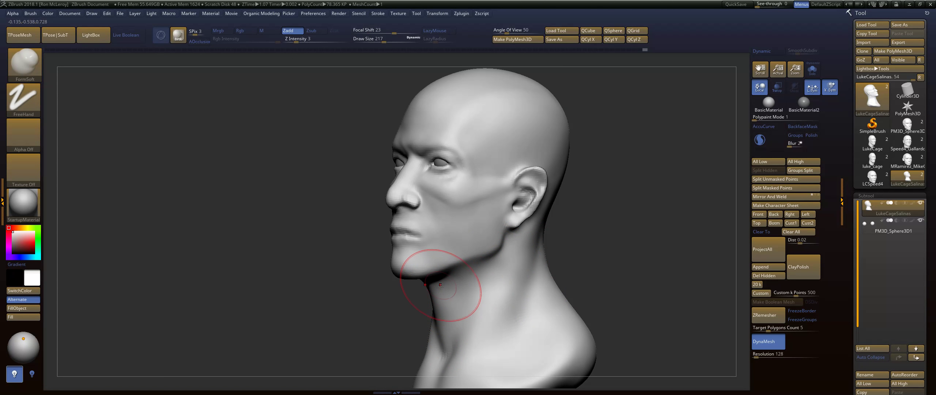
left_click_drag(421, 294, 453, 258)
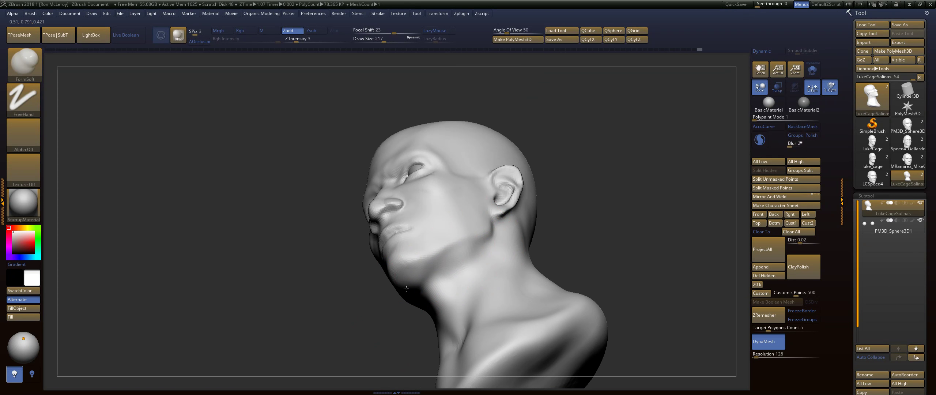
key("shift")
left_click_drag(421, 288, 428, 300, "shift")
left_click_drag(345, 326, 425, 309, "shift")
Switch to the DamStandard brush at draw size 128 and try a groove from the ear along the cheekbone, undoing the stroke.
mouse_move(506, 240)
left_mouse_down("alt")
mouse_move(551, 293)
mouse_move(527, 265)
mouse_move(572, 271)
left_mouse_up("alt")
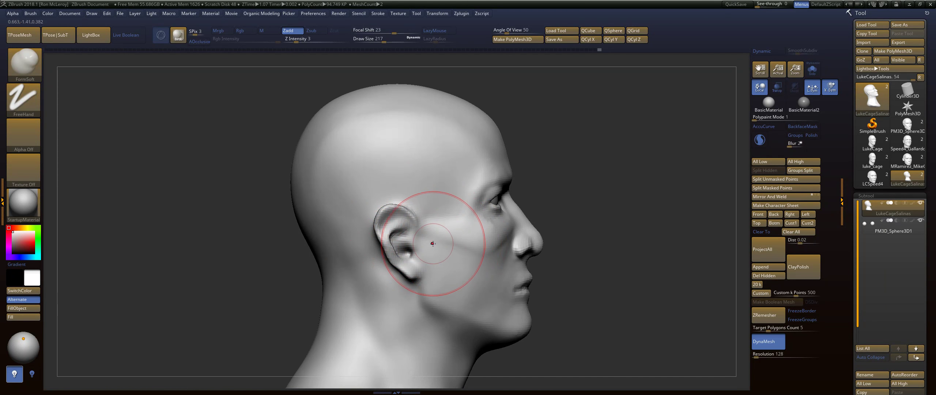
key("b")
key("d")
key("s")
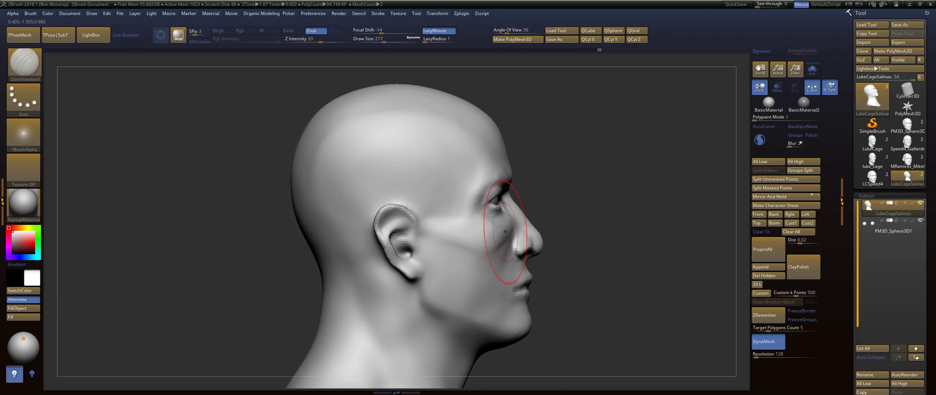
key("s")
left_click_drag(428, 246, 422, 245)
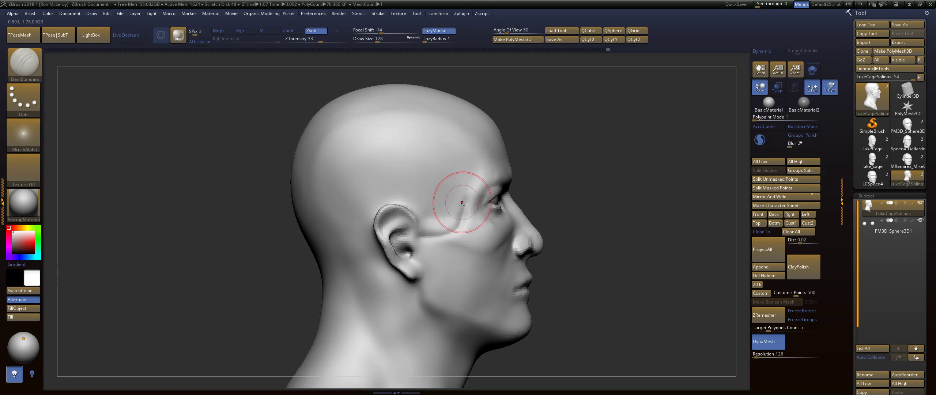
key("ctrl")
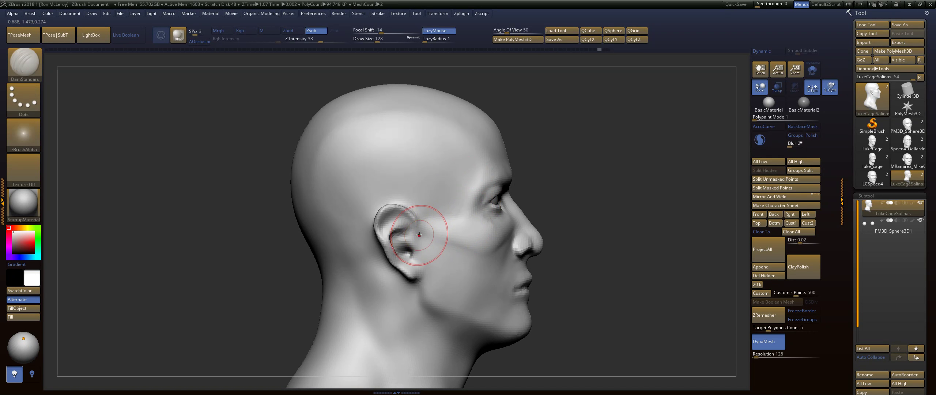
Carve the temporal line from the upper temple down to the cheekbone with the DamStandard brush.
left_click_drag(463, 206, 460, 187)
key("ctrl+z")
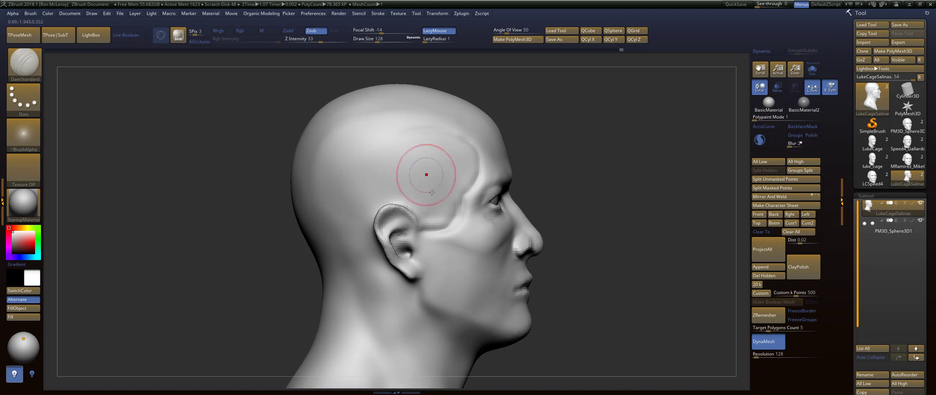
left_click_drag(599, 169, 587, 183)
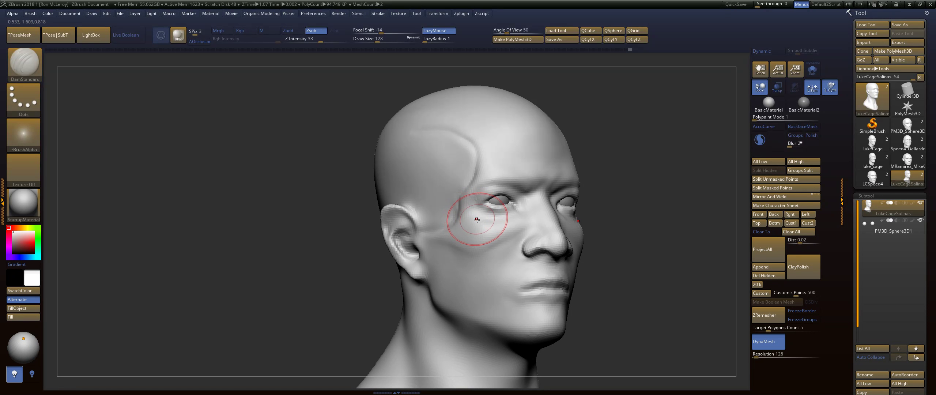
Soften the carved temporal line at the cheekbone and upper temple with the Smooth brush.
left_click_drag(616, 220, 641, 223)
left_click_drag(421, 221, 438, 229, "shift")
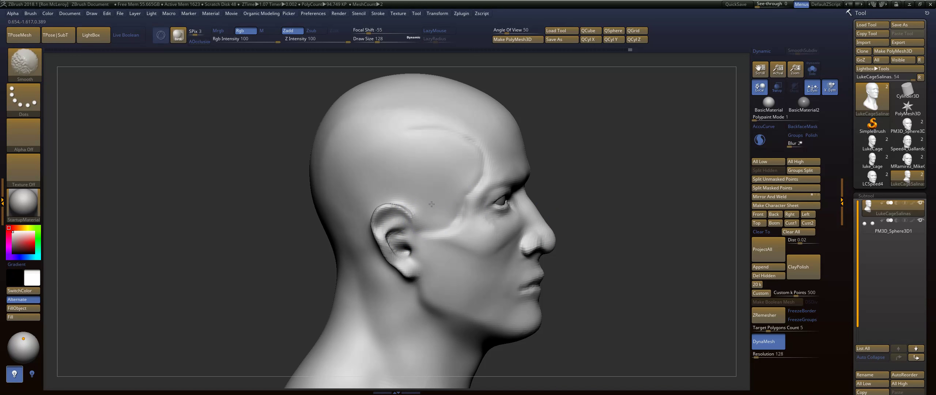
left_click_drag(617, 191, 585, 187)
mouse_move(447, 154)
left_mouse_down("shift")
mouse_move(439, 148)
mouse_move(447, 159)
left_mouse_up("shift")
mouse_move(642, 155)
left_mouse_down()
mouse_move(603, 146)
mouse_move(648, 140)
left_mouse_up()
key("s")
left_click_drag(618, 231, 604, 174, "alt")
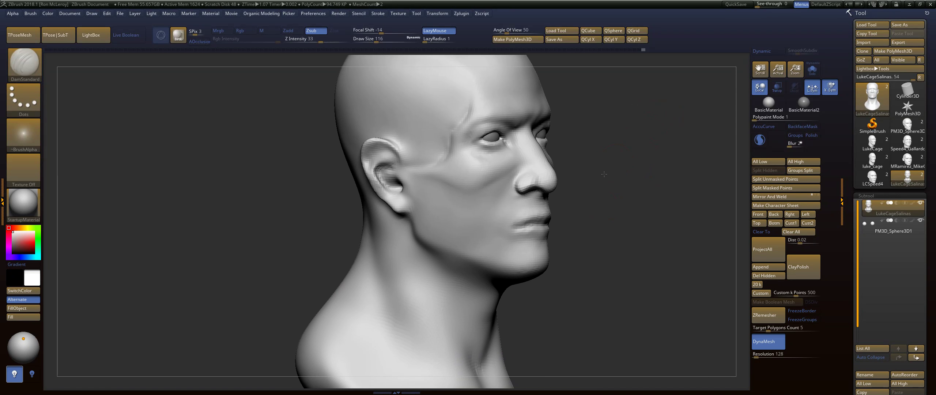
Adjust the profile of the nape and the back of the skull with the Move brush at draw size 286.
mouse_move(604, 174)
right_mouse_down()
mouse_move(592, 213)
mouse_move(581, 216)
mouse_move(627, 173)
mouse_move(628, 188)
mouse_move(580, 219)
mouse_move(497, 230)
right_mouse_up()
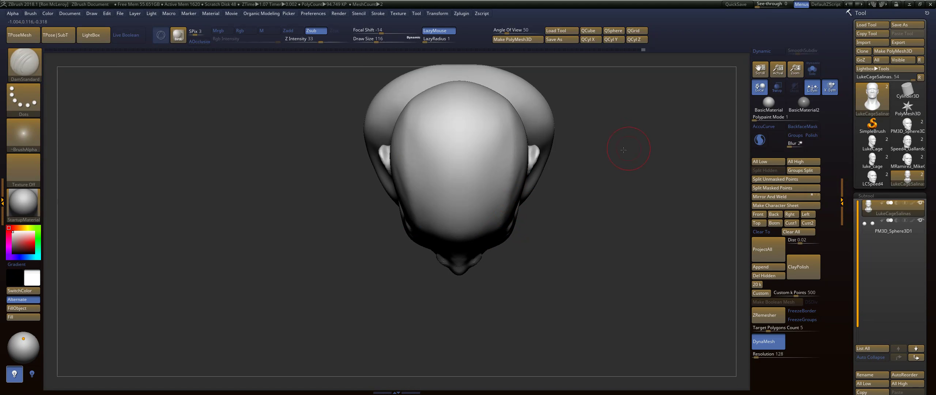
right_click_drag(623, 150, 581, 161)
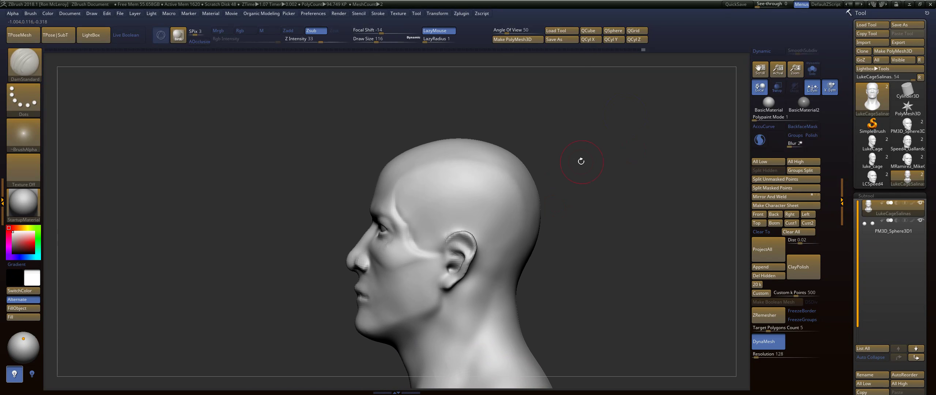
key("s")
left_click_drag(589, 170, 589, 170)
mouse_move(613, 206)
right_mouse_down("alt")
mouse_move(624, 175)
mouse_move(636, 181)
right_mouse_up("alt")
key("b")
key("m")
key("v")
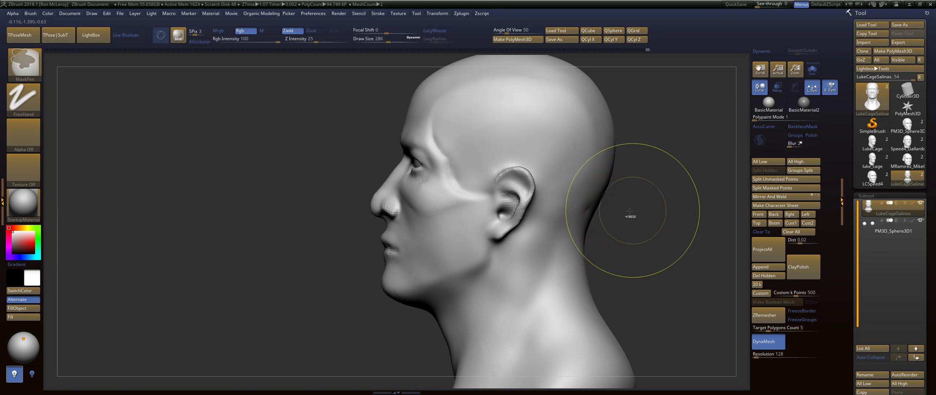
left_click_drag(597, 210, 589, 211)
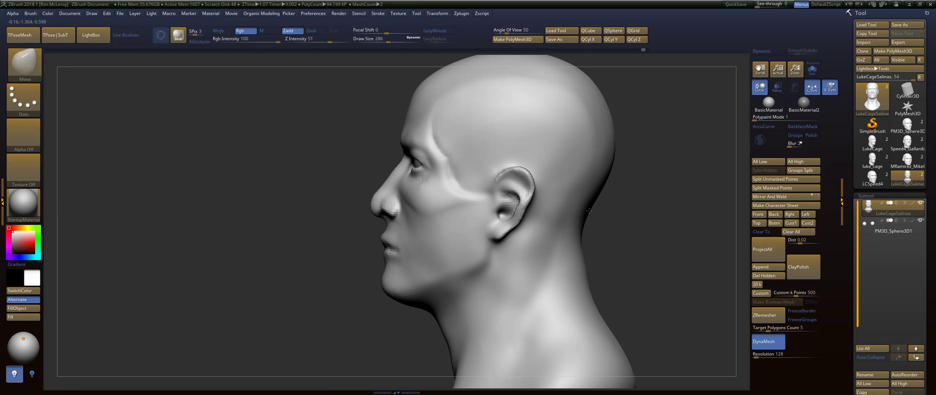
left_click_drag(614, 153, 612, 153)
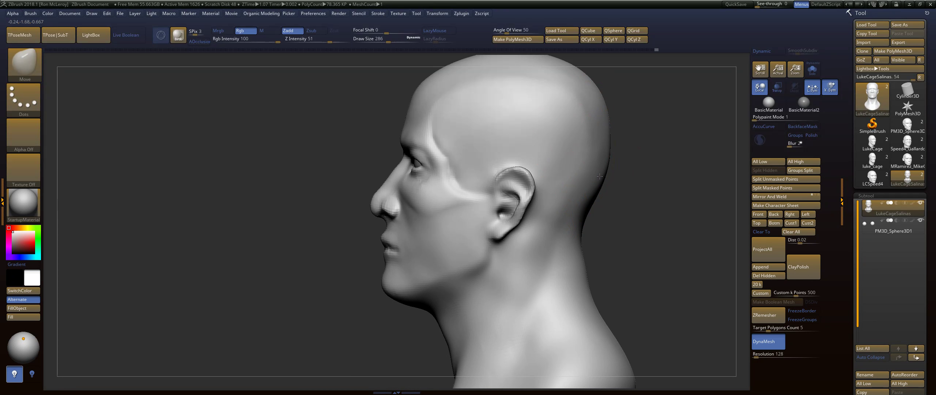
left_click_drag(645, 166, 631, 214)
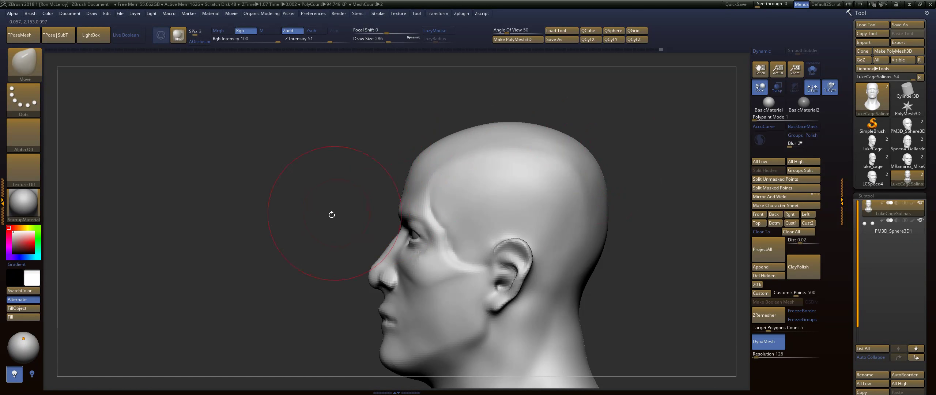
Build up the brow ridge and forehead with the FormSoft brush at draw sizes 128 and 177.
left_click_drag(331, 214, 355, 211)
key("b")
key("f")
key("s")
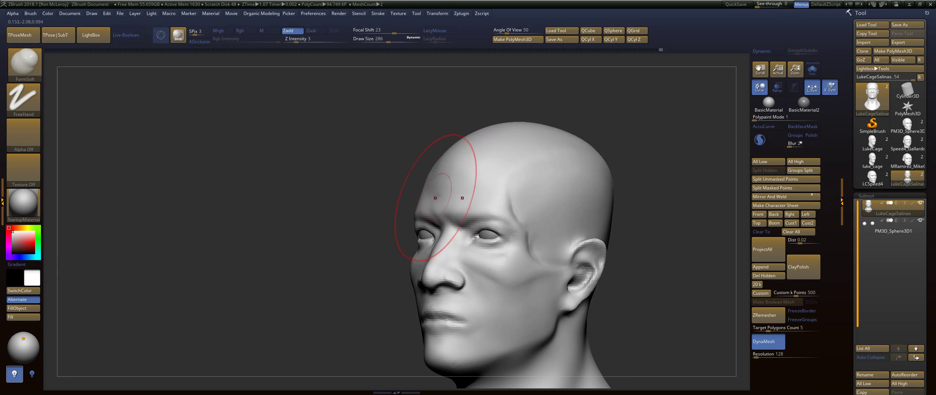
left_click_drag(658, 163, 643, 163, "shift")
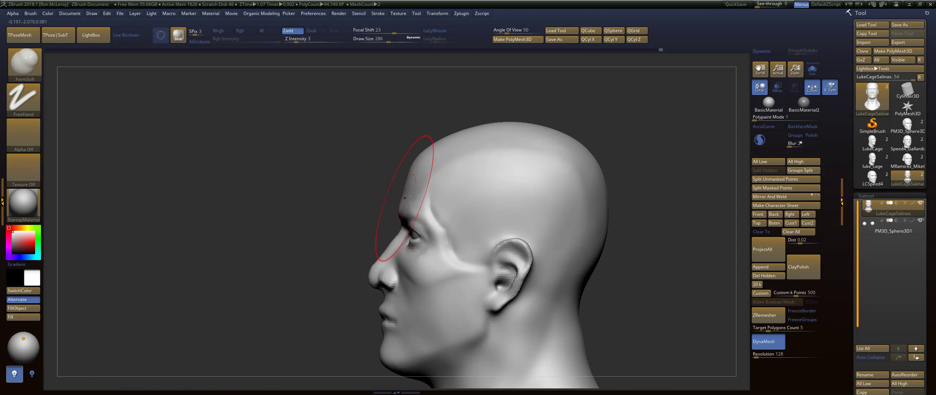
left_click_drag(324, 215, 132, 240)
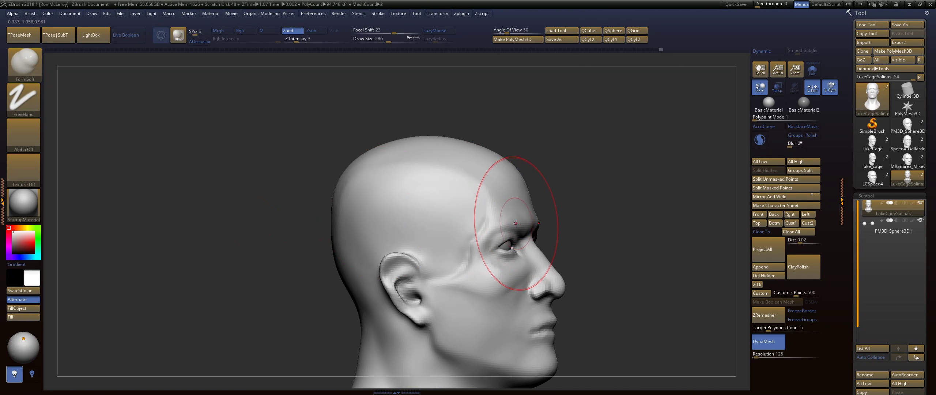
key("s")
left_click_drag(515, 223, 506, 223)
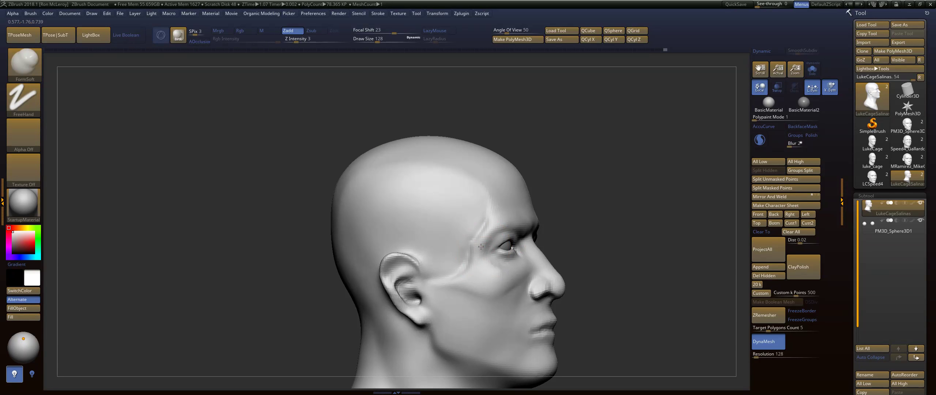
left_click_drag(540, 208, 495, 209)
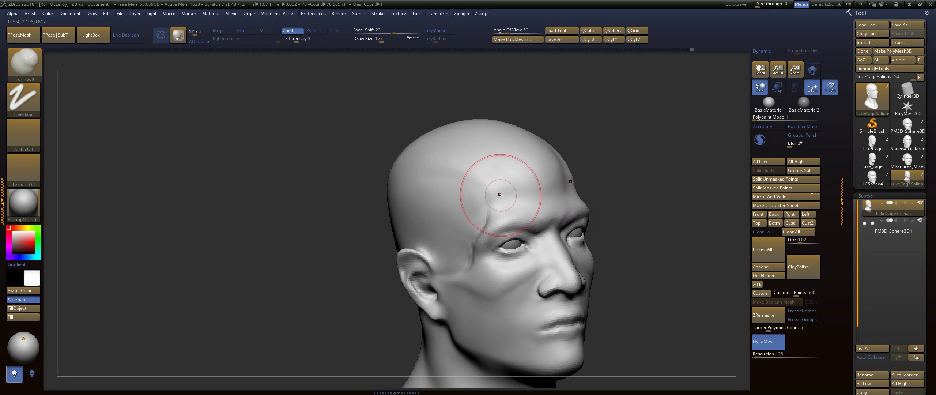
key("shift")
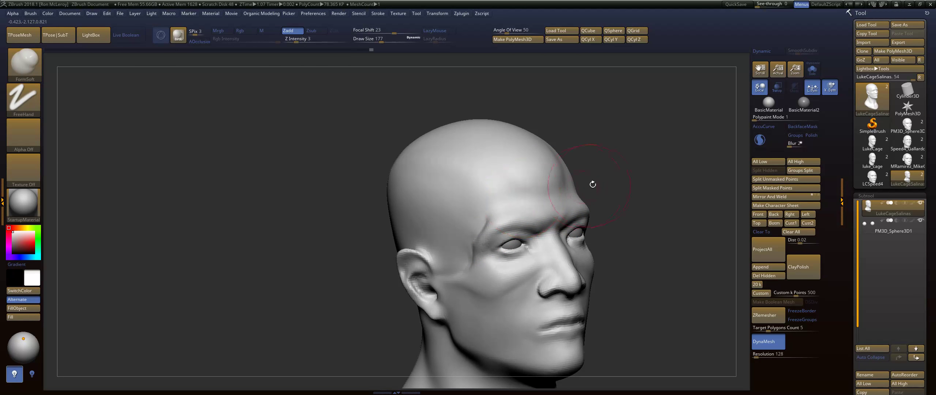
Shape the area between the eyebrows with the FormSoft brush at draw size 80 and smooth it.
left_click_drag(591, 184, 551, 234)
mouse_move(666, 199)
left_mouse_down("alt")
mouse_move(579, 192)
mouse_move(581, 242)
left_mouse_up("alt")
key("s")
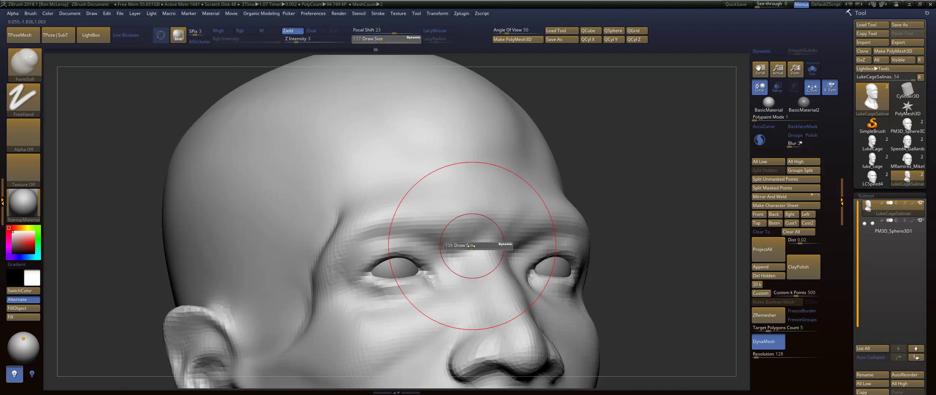
left_click_drag(473, 246, 463, 246)
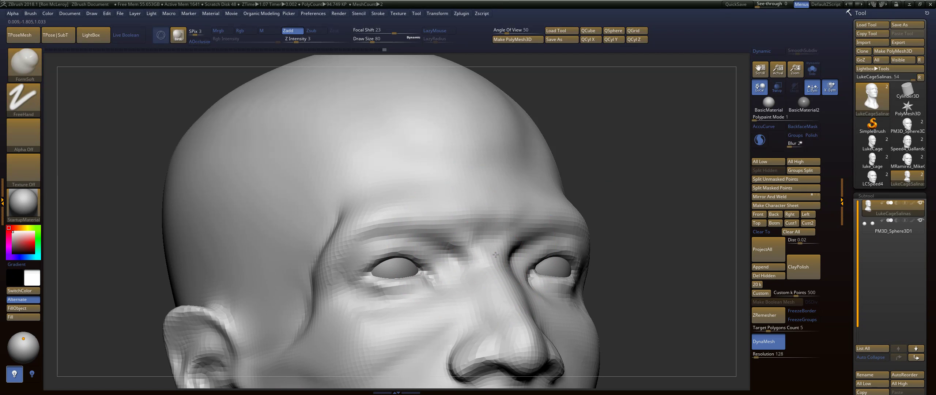
mouse_move(483, 232)
left_mouse_down()
mouse_move(473, 228)
mouse_move(476, 245)
left_mouse_up()
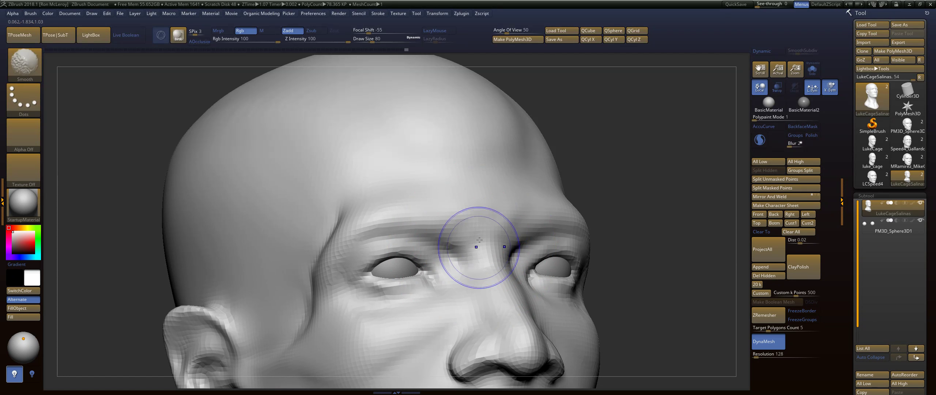
Sculpt the outer edge of the eye socket with the FormSoft brush and smooth the transition.
left_click_drag(680, 221, 639, 222, "shift")
mouse_move(265, 199)
left_mouse_down("alt")
mouse_move(296, 140)
mouse_move(393, 161)
left_mouse_up("alt")
left_click_drag(360, 201, 362, 234)
left_click_drag(360, 204, 346, 213, "shift")
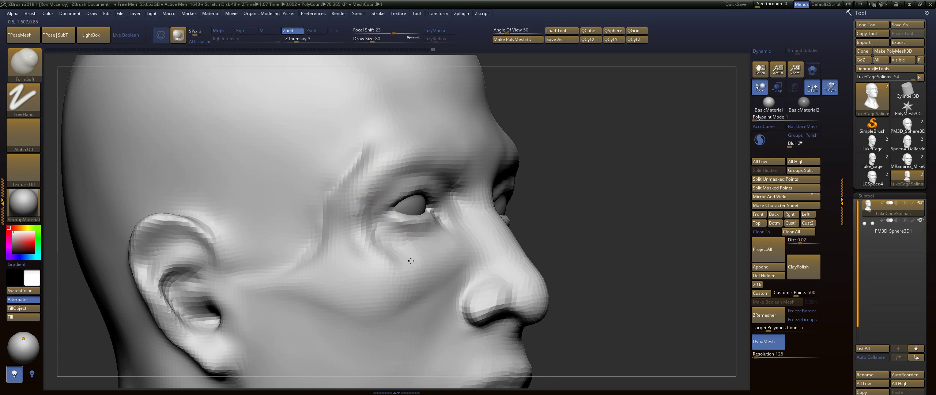
mouse_move(265, 280)
right_mouse_down()
mouse_move(315, 269)
mouse_move(306, 272)
right_mouse_up()
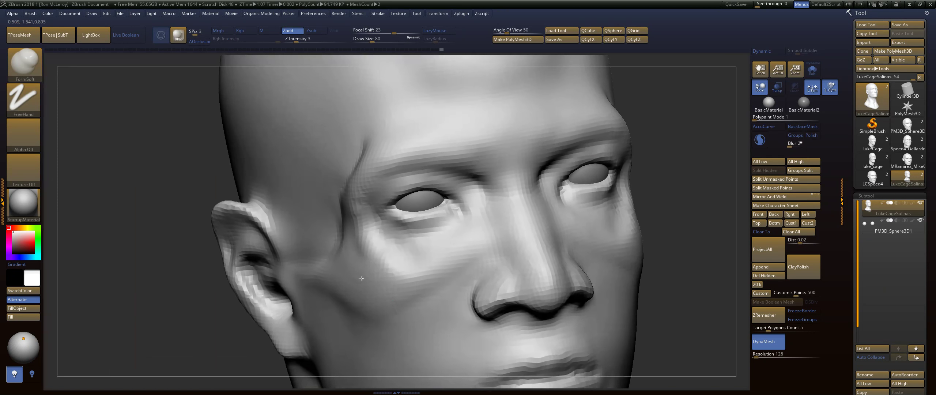
right_click_drag(361, 279, 361, 274)
Shape the cheek planes beside the nose with the FormSoft brush and smooth them.
mouse_move(417, 267)
left_mouse_down()
mouse_move(431, 252)
mouse_move(447, 261)
mouse_move(469, 214)
left_mouse_up()
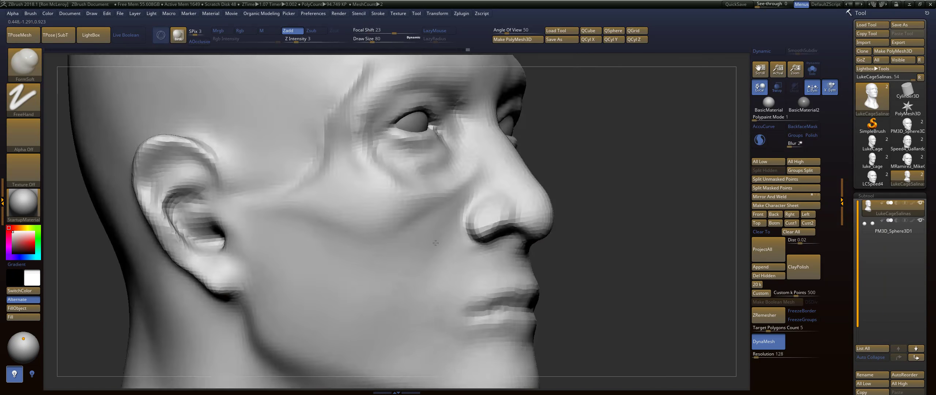
right_click_drag(435, 242, 440, 242)
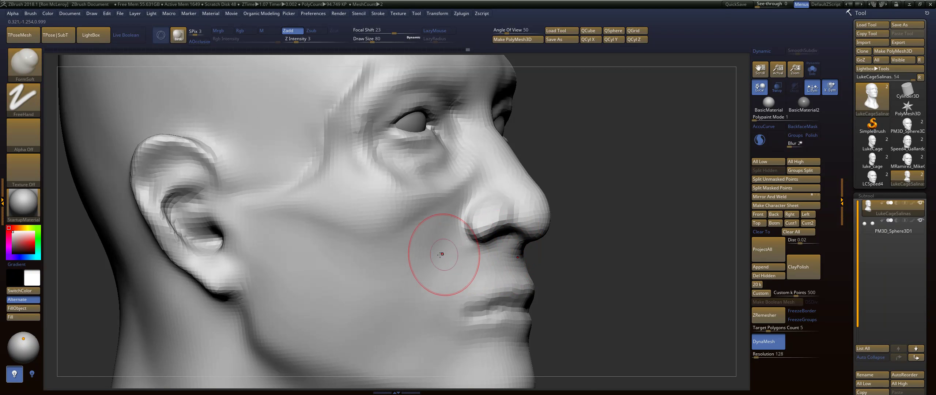
left_click_drag(242, 224, 389, 262)
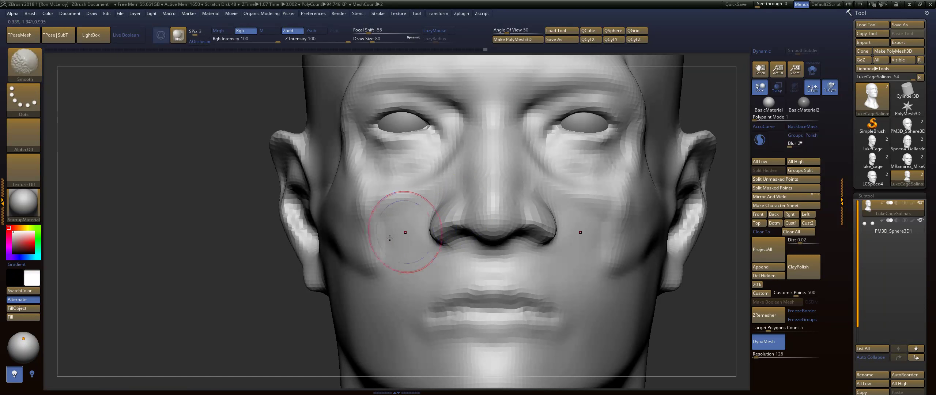
mouse_move(361, 179)
left_mouse_down()
mouse_move(352, 210)
mouse_move(358, 250)
mouse_move(404, 260)
left_mouse_up()
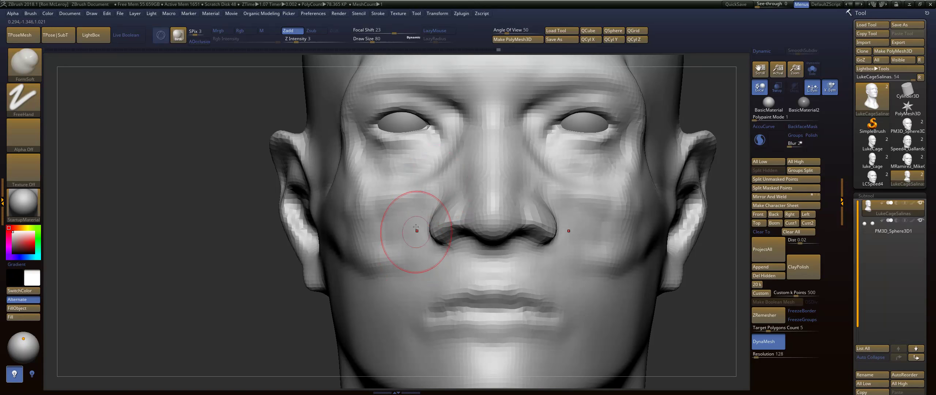
key("shift")
Narrow the nose with the Move brush at draw size 187 and smooth away the lips.
key("b")
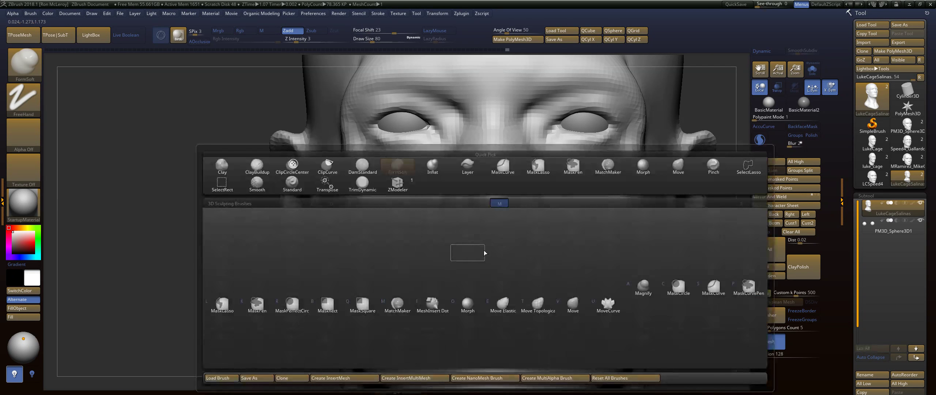
key("m")
key("v")
left_click_drag(449, 227, 482, 258)
left_click_drag(382, 278, 442, 262)
mouse_move(499, 298)
left_mouse_down("shift")
mouse_move(479, 324)
mouse_move(486, 309)
left_mouse_up("shift")
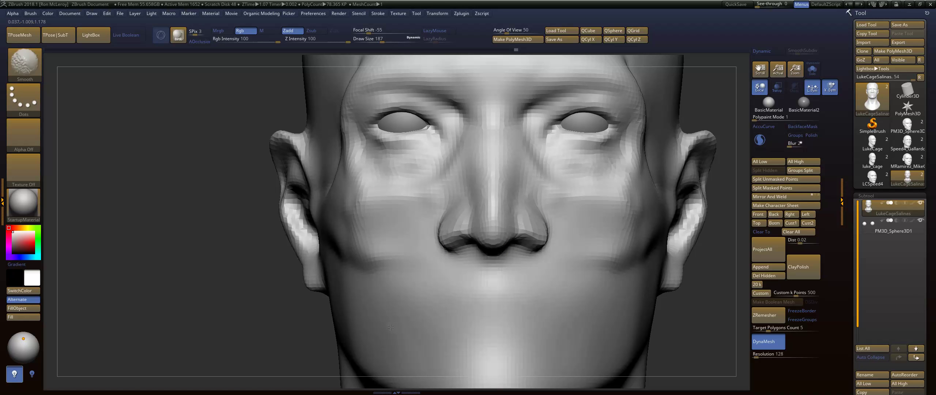
left_click_drag(202, 346, 327, 257)
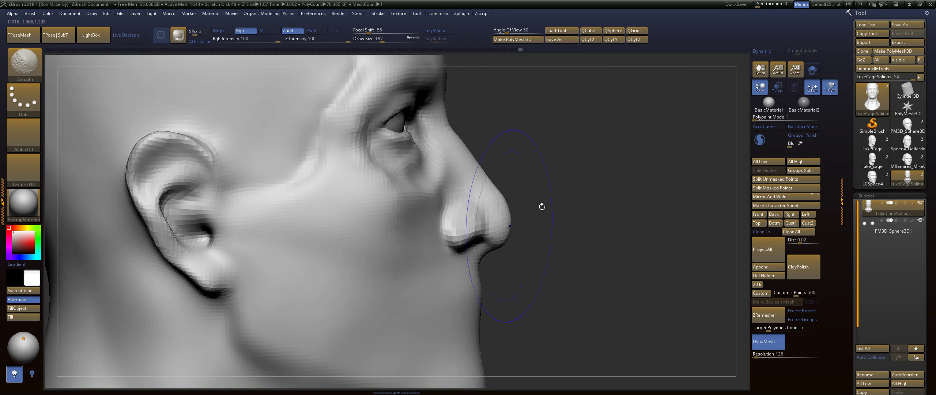
Reshape the brow and nose bridge in profile with the Move brush, reducing its draw size to 83.
left_click_drag(588, 150, 578, 223, "alt")
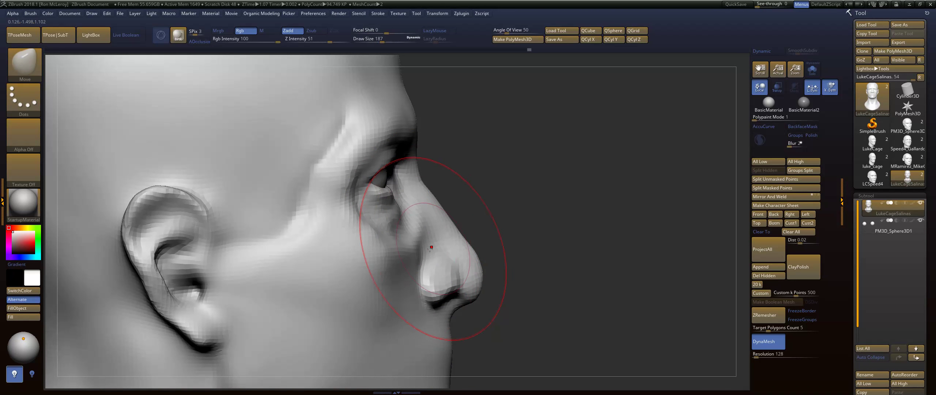
key("b")
key("m")
key("v")
left_click_drag(525, 187, 484, 186)
key("s")
left_click_drag(432, 209, 422, 209)
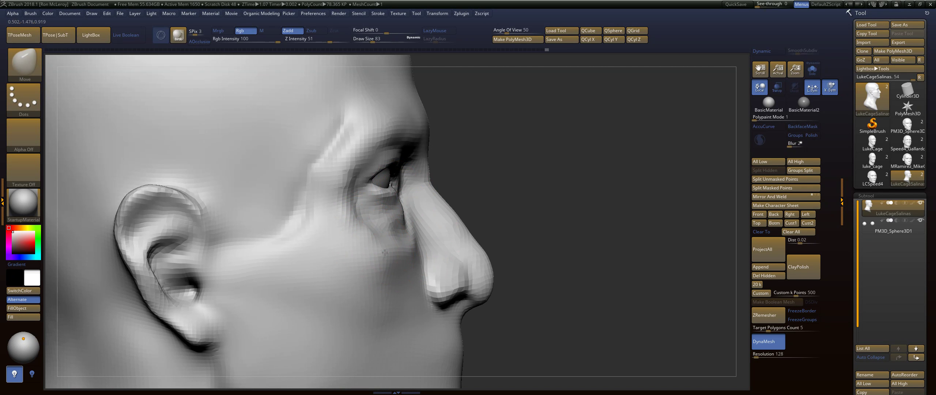
Adjust the eyelids and outer eye corners from the side and below with the Move brush at draw size 54.
key("shift")
left_click_drag(535, 176, 515, 161)
key("f")
mouse_move(604, 204)
left_mouse_down()
mouse_move(542, 212)
mouse_move(503, 239)
mouse_move(511, 240)
left_mouse_up()
mouse_move(511, 240)
right_mouse_down()
mouse_move(501, 215)
mouse_move(526, 223)
mouse_move(518, 205)
right_mouse_up()
key("s")
left_click_drag(508, 205, 498, 197)
right_click_drag(498, 198, 544, 187)
left_click_drag(544, 167, 542, 160)
mouse_move(542, 161)
right_mouse_down("alt")
mouse_move(520, 212)
mouse_move(517, 121)
mouse_move(519, 137)
right_mouse_up("alt")
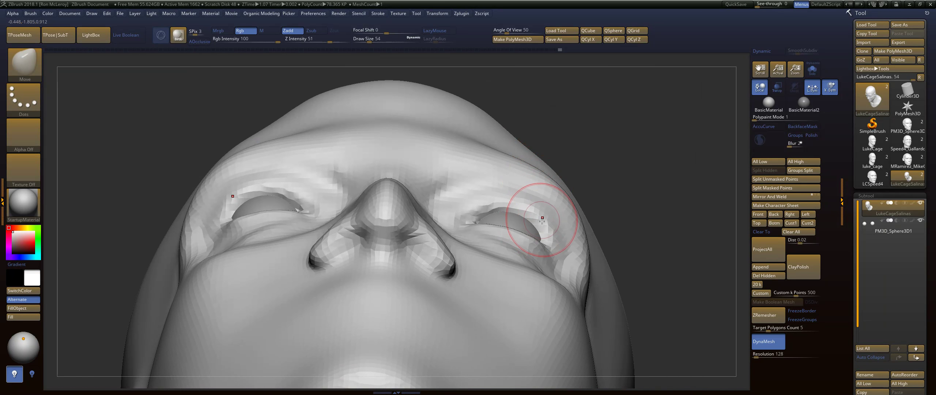
left_click_drag(543, 220, 540, 217)
right_click_drag(639, 201, 640, 198)
Adjust the cheekbone and outer eye contour from above with the Move brush at draw sizes 140 and 177.
key("s")
left_click_drag(640, 198, 648, 198)
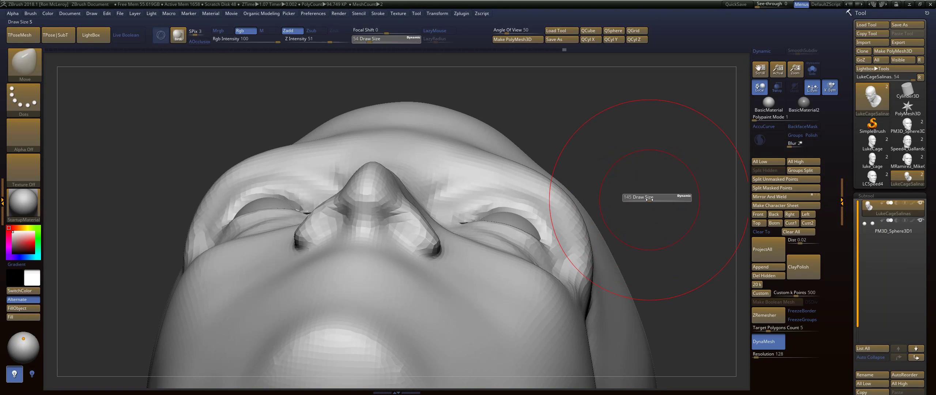
mouse_move(649, 197)
right_mouse_down()
mouse_move(673, 265)
mouse_move(664, 288)
mouse_move(522, 242)
mouse_move(559, 285)
mouse_move(606, 280)
mouse_move(617, 225)
mouse_move(636, 252)
right_mouse_up()
right_click_drag(636, 253, 667, 252, "alt")
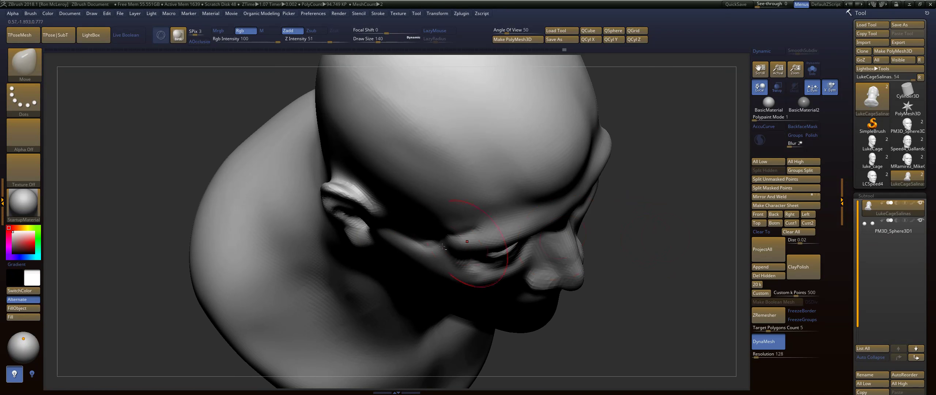
mouse_move(407, 255)
left_mouse_down()
mouse_move(416, 255)
mouse_move(406, 257)
left_mouse_up()
key("s")
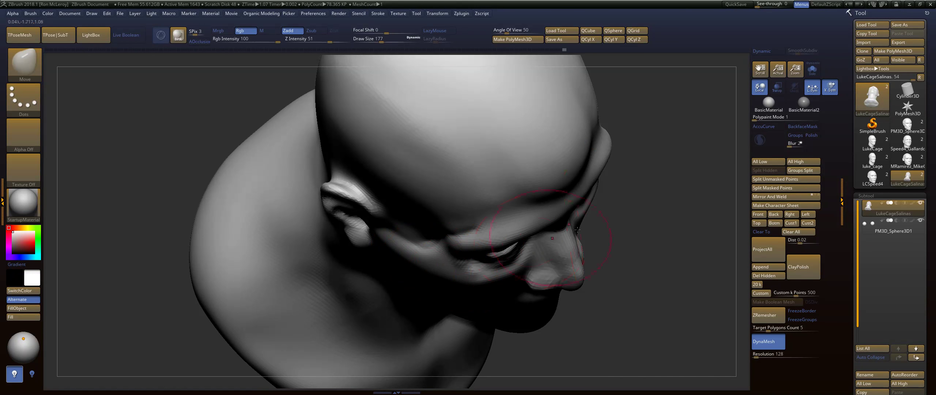
Define the jaw angle below the ear with the FormSoft brush at draw size 177 and smooth its surface.
right_click_drag(674, 216, 667, 170)
key("b")
key("f")
key("s")
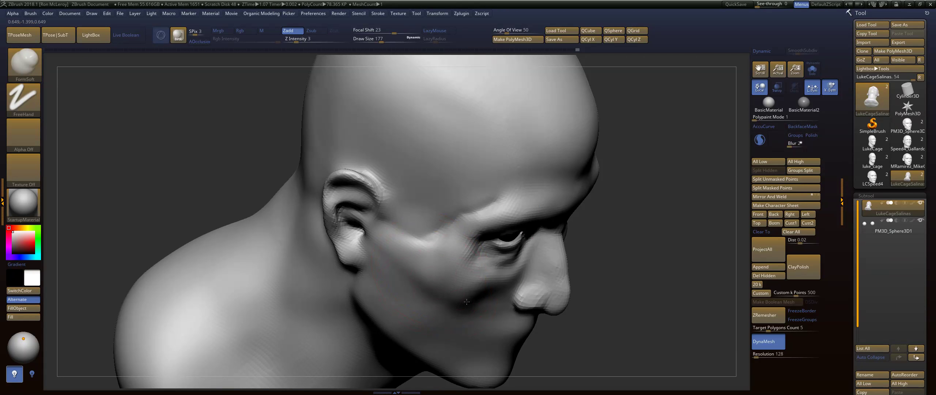
key("shift")
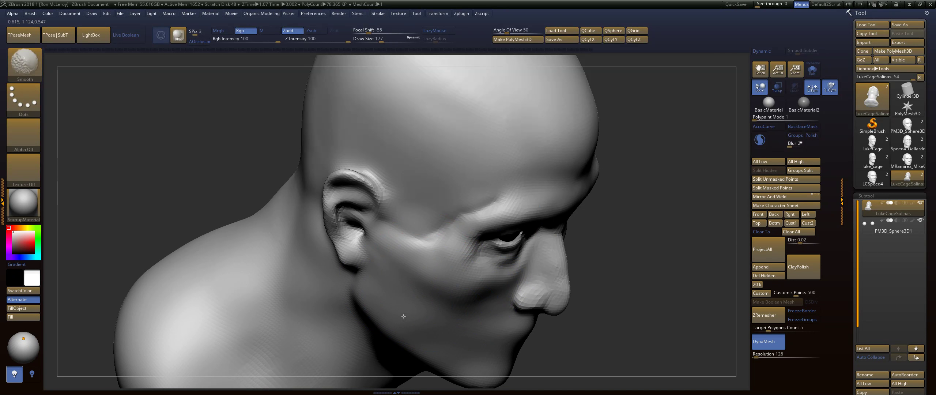
left_click_drag(403, 316, 378, 294, "shift")
right_click_drag(635, 283, 684, 108)
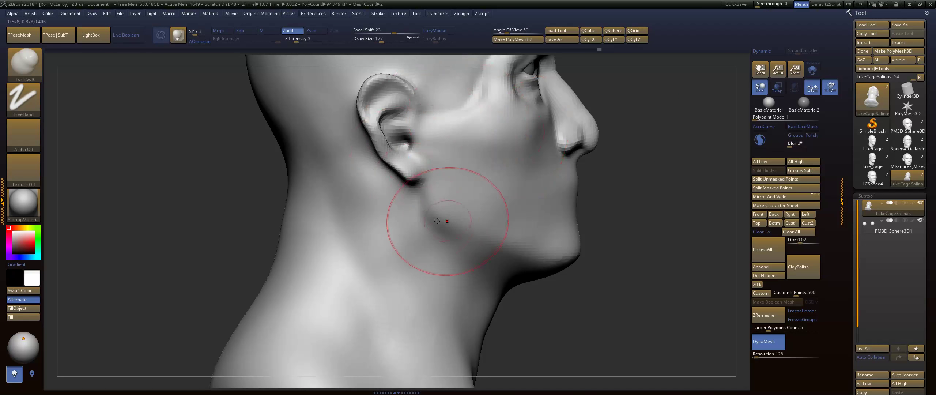
left_click_drag(446, 196, 444, 225)
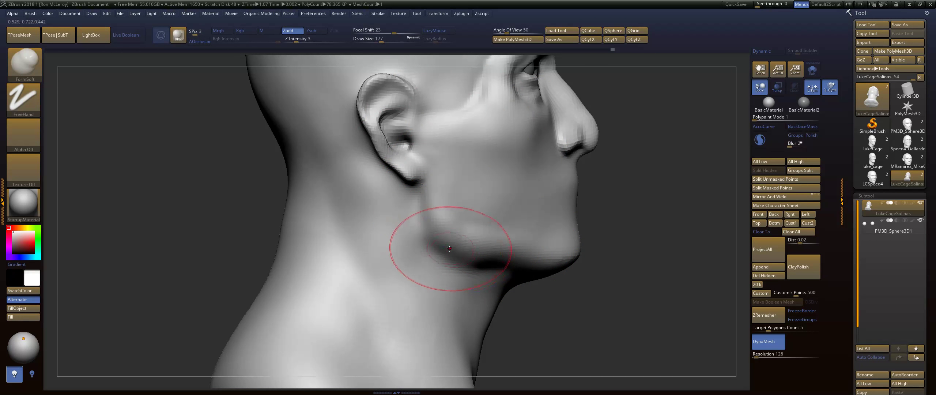
key("shift")
left_click_drag(433, 182, 418, 211, "shift")
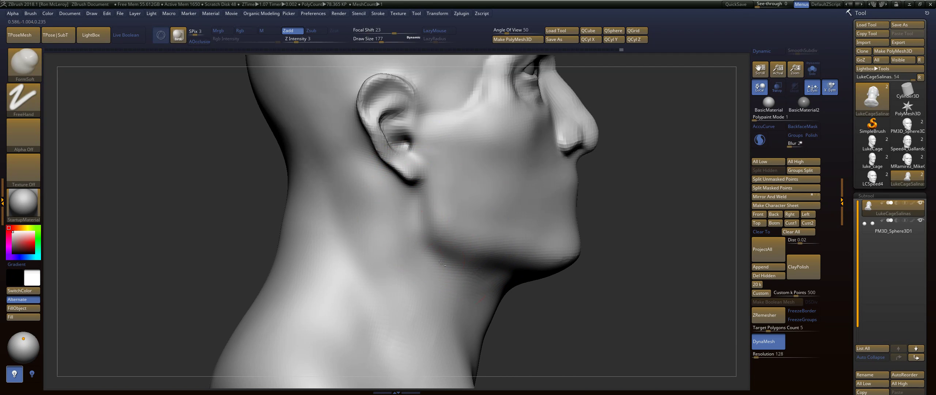
Soften and fill the cheek and lower jaw with the FormSoft brush at draw size 177, smoothing between strokes.
mouse_move(666, 214)
right_mouse_down()
mouse_move(652, 208)
mouse_move(647, 261)
right_mouse_up()
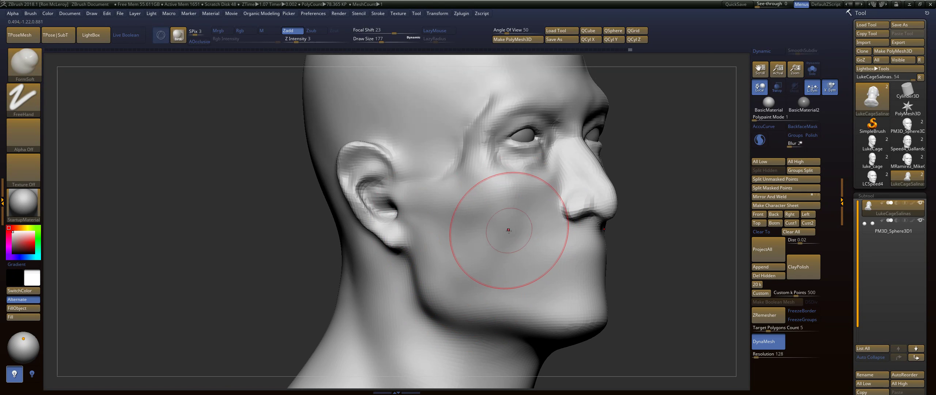
key("shift")
left_click_drag(483, 284, 489, 295)
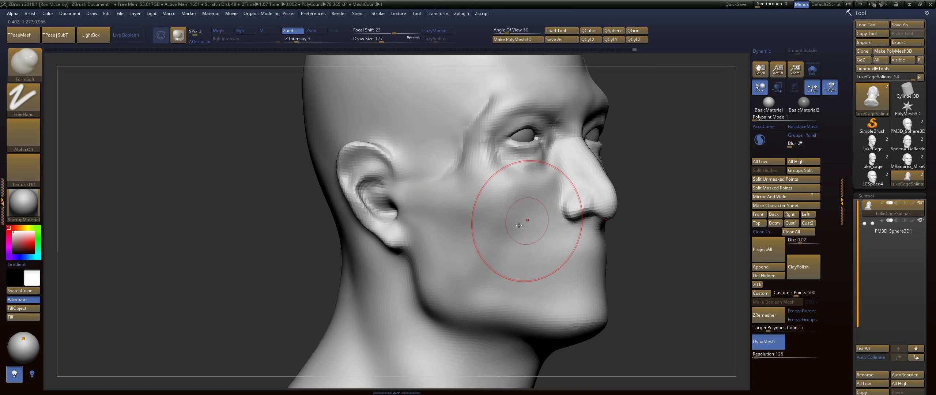
left_click_drag(526, 220, 470, 307)
left_click_drag(460, 281, 444, 282, "shift")
left_click_drag(437, 282, 443, 292)
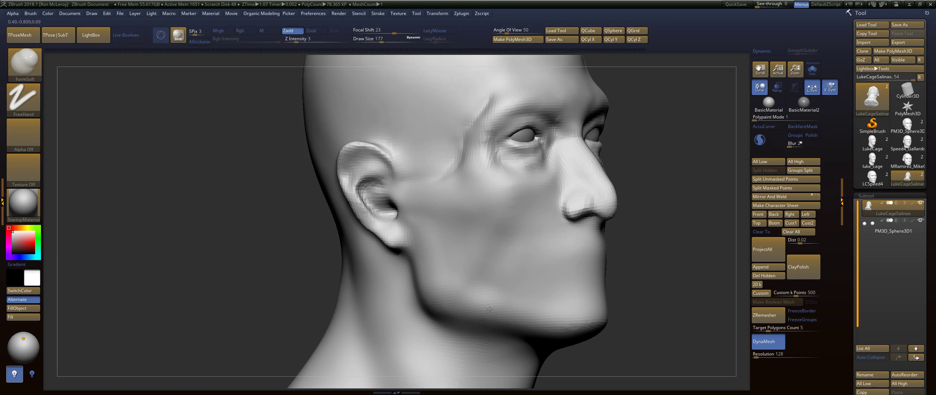
key("shift")
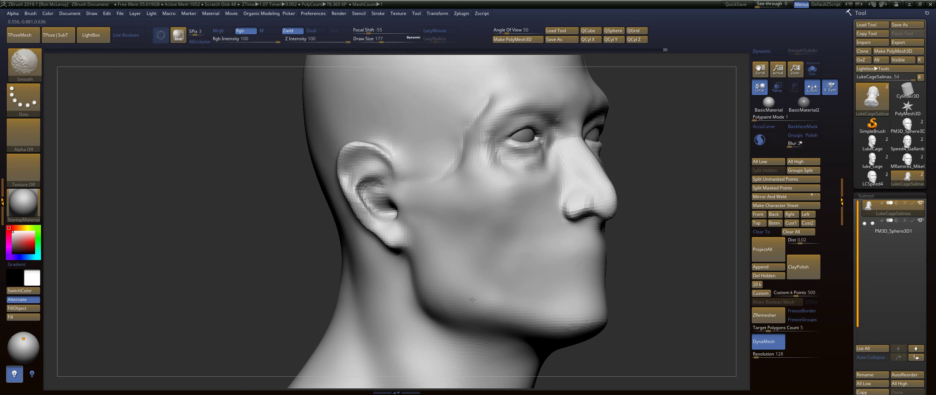
Build up the front of the chin in near-profile with the FormSoft brush at draw size 177.
mouse_move(657, 239)
left_mouse_down()
mouse_move(639, 245)
mouse_move(668, 270)
mouse_move(654, 273)
left_mouse_up()
left_click_drag(654, 272, 596, 206, "alt")
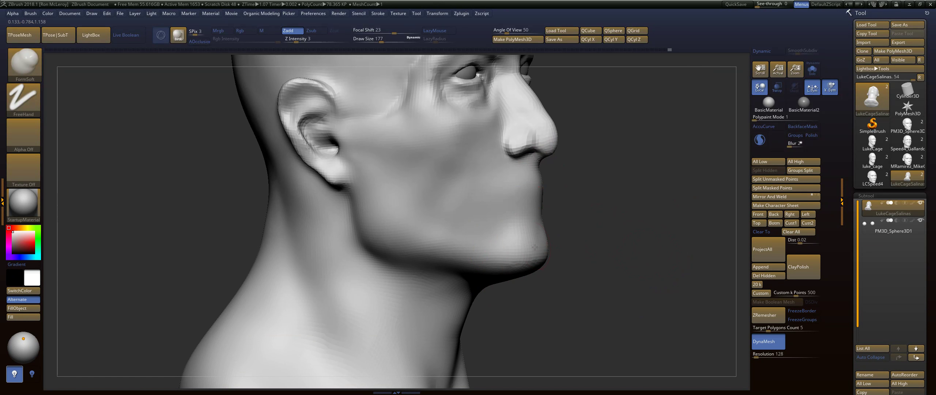
left_click_drag(535, 247, 541, 249)
mouse_move(611, 213)
left_mouse_down()
mouse_move(591, 229)
mouse_move(585, 215)
left_mouse_up()
key("shift")
Sculpt the upper eyelid fold and inner eye corner with the DamStandard brush at draw size 59.
mouse_move(585, 215)
right_mouse_down()
mouse_move(476, 212)
mouse_move(321, 246)
mouse_move(407, 170)
right_mouse_up()
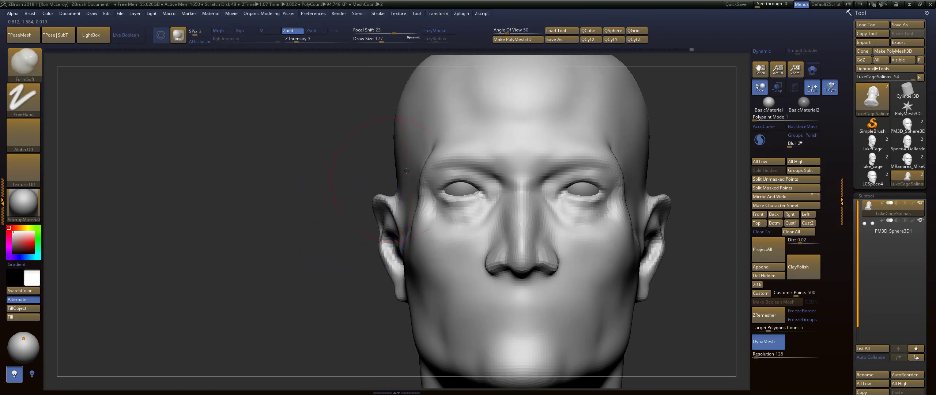
key("b")
key("d")
key("s")
mouse_move(487, 153)
right_mouse_down()
mouse_move(680, 176)
mouse_move(487, 191)
mouse_move(475, 204)
mouse_move(515, 188)
mouse_move(491, 182)
mouse_move(515, 221)
mouse_move(525, 209)
right_mouse_up()
key("s")
mouse_move(525, 209)
left_mouse_down()
mouse_move(510, 210)
mouse_move(457, 164)
left_mouse_up()
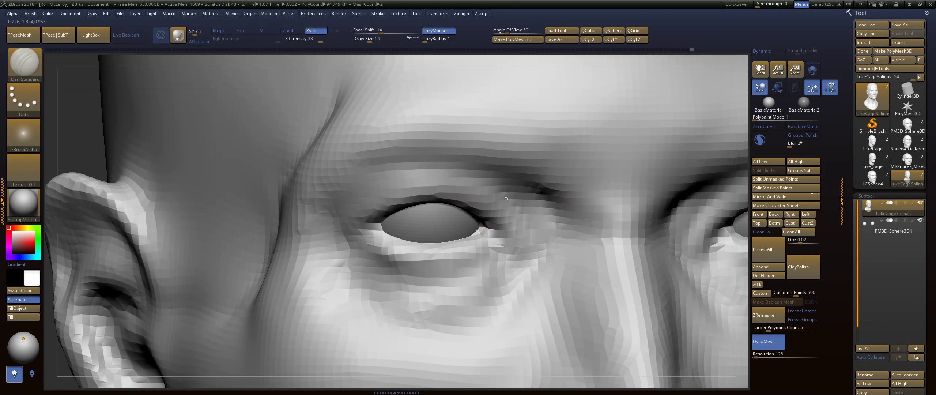
mouse_move(537, 249)
left_mouse_down()
mouse_move(450, 162)
mouse_move(428, 162)
left_mouse_up()
left_click_drag(537, 230, 482, 168)
mouse_move(552, 212)
left_mouse_down()
mouse_move(537, 194)
mouse_move(427, 163)
left_mouse_up()
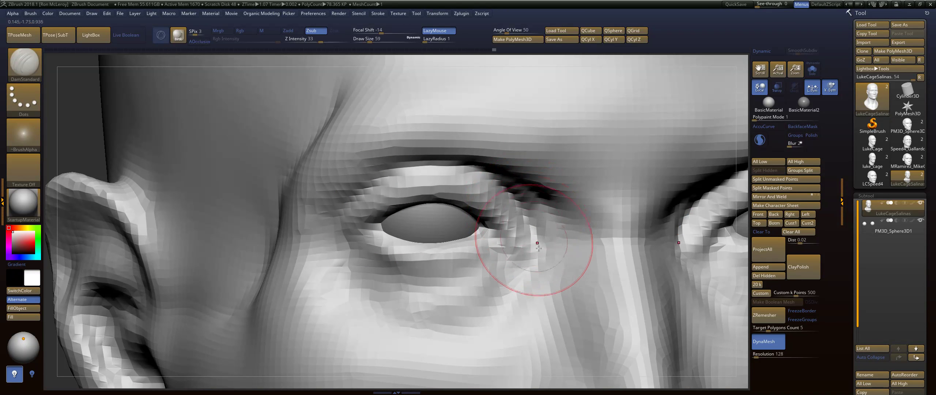
Smooth the reworked inner eye corners beside the nose bridge.
key("f")
mouse_move(553, 192)
right_mouse_down("ctrl")
mouse_move(679, 252)
mouse_move(731, 382)
right_mouse_up("ctrl")
right_click_drag(468, 169, 469, 202)
left_click_drag(469, 204, 496, 207, "shift")
Carve the hollow under the eye with the FormSoft brush at draw size 59 and smooth the outer eye area.
key("b")
key("f")
key("s")
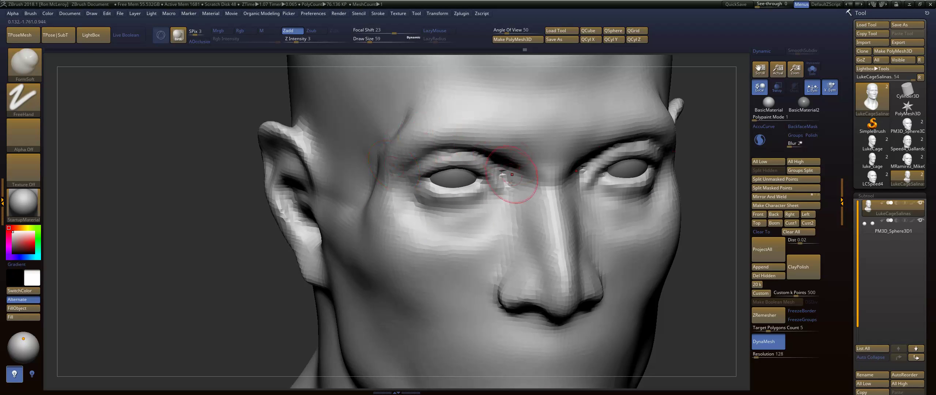
mouse_move(508, 187)
right_mouse_down()
mouse_move(506, 163)
mouse_move(476, 135)
mouse_move(502, 134)
right_mouse_up()
mouse_move(406, 190)
right_mouse_down()
mouse_move(435, 231)
mouse_move(413, 220)
right_mouse_up()
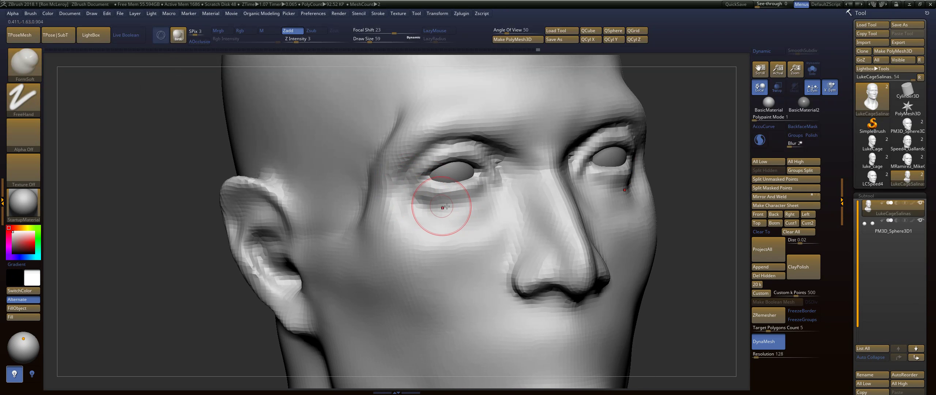
left_click_drag(442, 207, 503, 191, "alt")
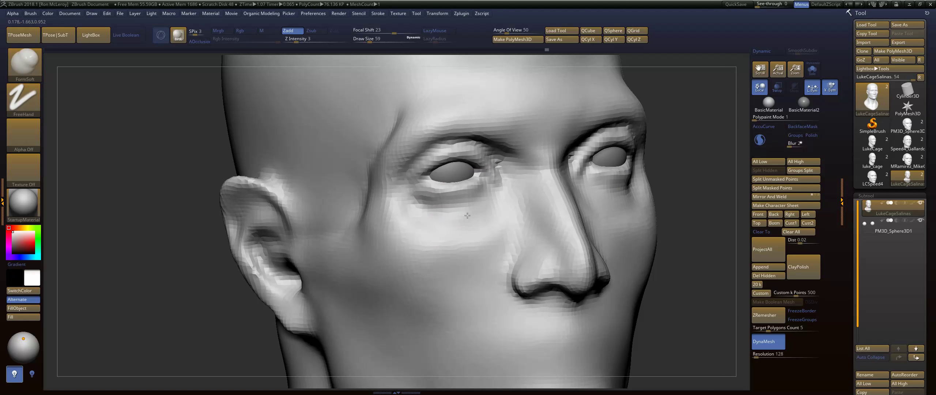
key("shift")
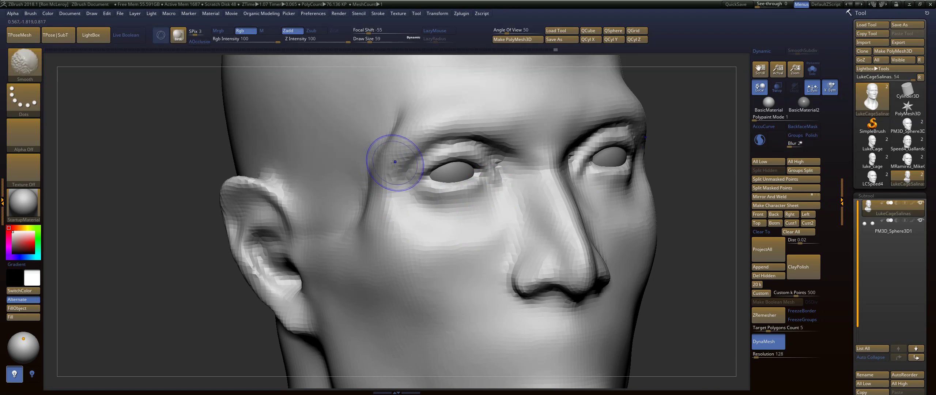
mouse_move(394, 163)
right_mouse_down()
mouse_move(432, 199)
mouse_move(396, 186)
mouse_move(433, 196)
right_mouse_up()
Check the whole head and smooth the inner brow above the nose bridge at draw size 59.
key("f")
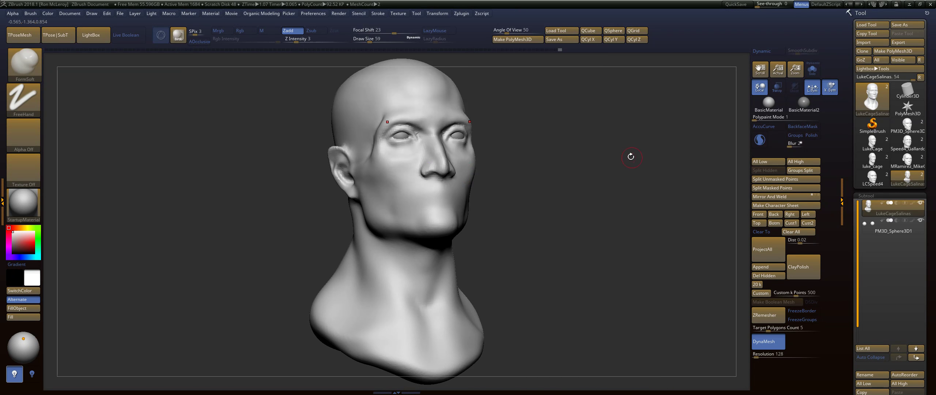
right_click_drag(630, 156, 601, 165)
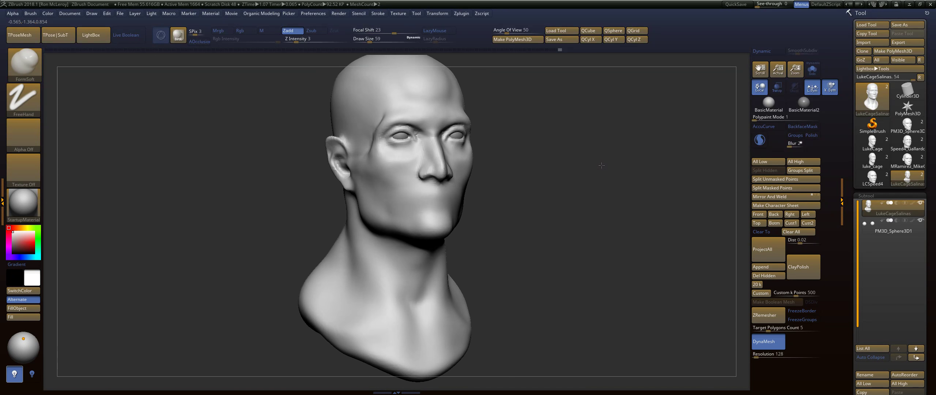
mouse_move(566, 143)
right_mouse_down("alt")
mouse_move(580, 203)
mouse_move(612, 209)
right_mouse_up("alt")
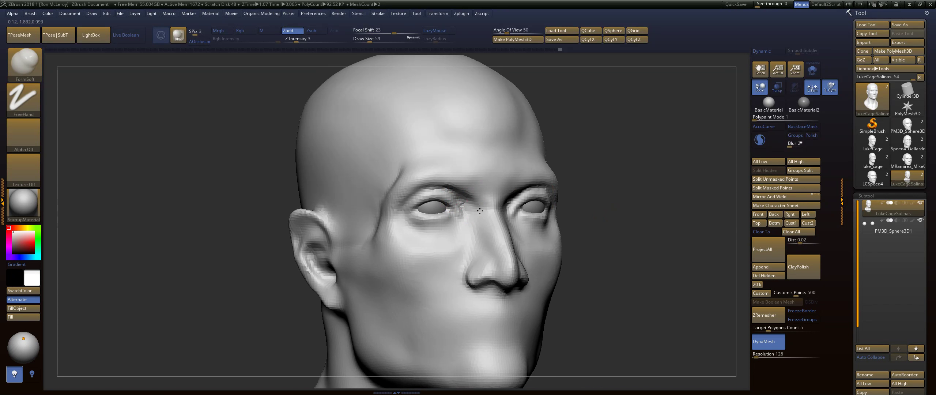
key("shift")
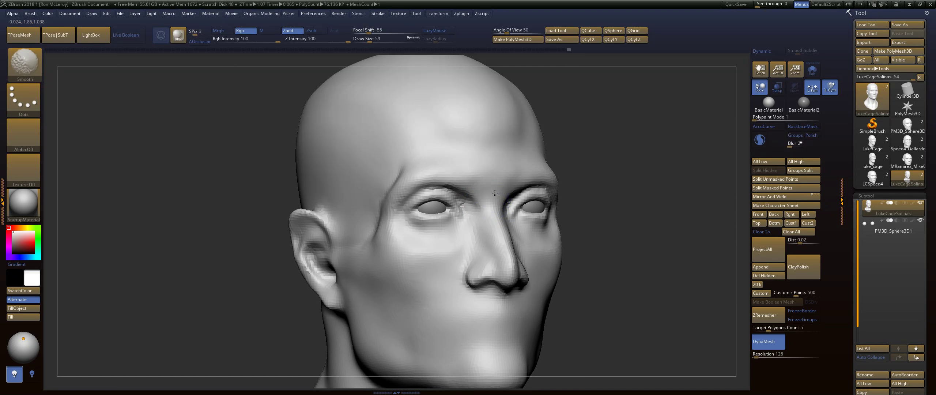
left_click_drag(485, 191, 469, 172, "shift")
Refine the brow ridge and inner eye socket with the FormSoft brush at draw size 116, smoothing from below.
key("s")
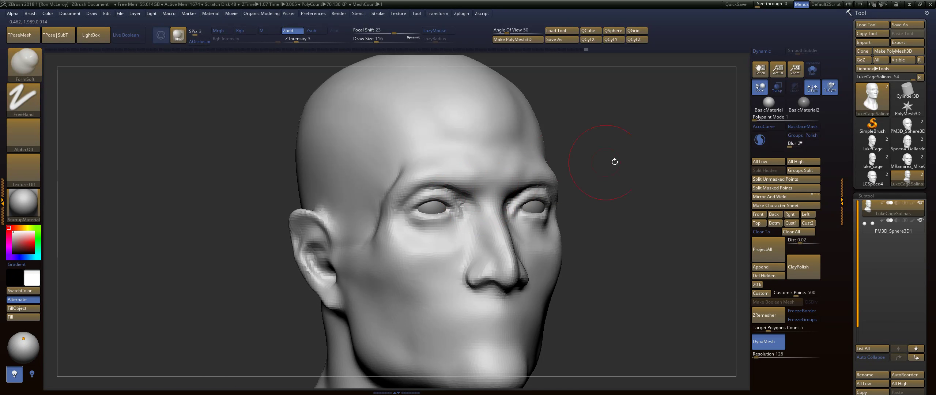
left_click_drag(614, 162, 473, 187)
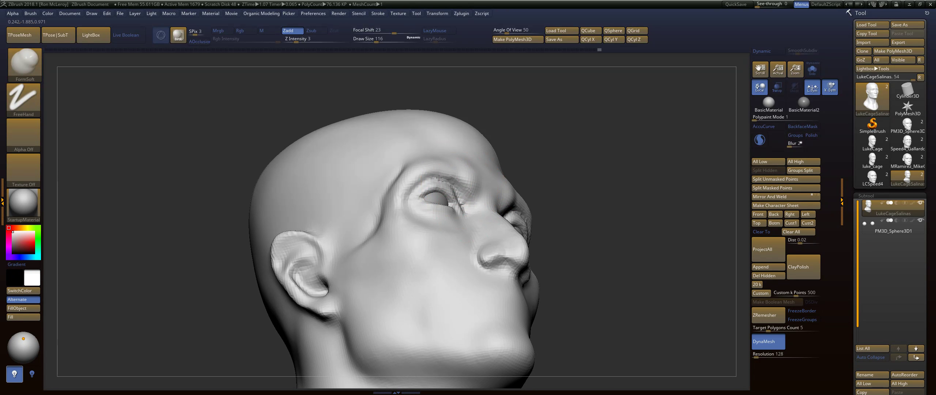
key("shift")
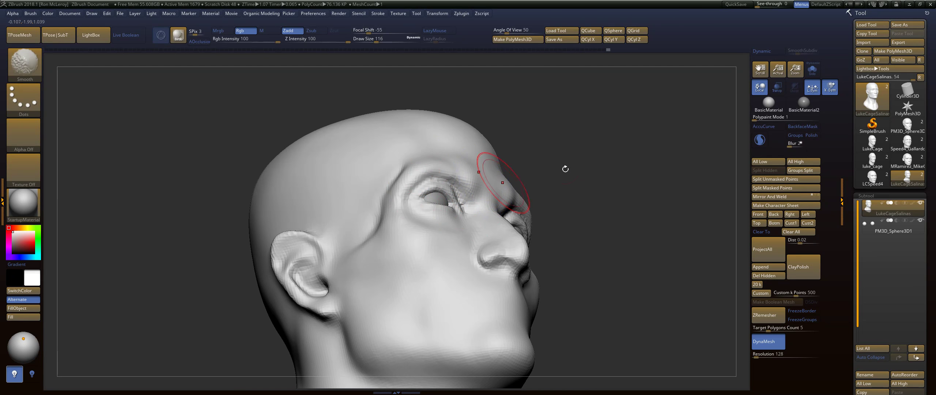
left_click_drag(565, 169, 544, 173, "shift")
left_click_drag(621, 175, 639, 172)
Reduce the FormSoft draw size to 71 and refine the nose bridge and inner brow.
key("s")
left_click_drag(485, 198, 490, 178)
key("shift")
left_click_drag(637, 157, 676, 163)
left_click_drag(622, 171, 636, 143, "alt")
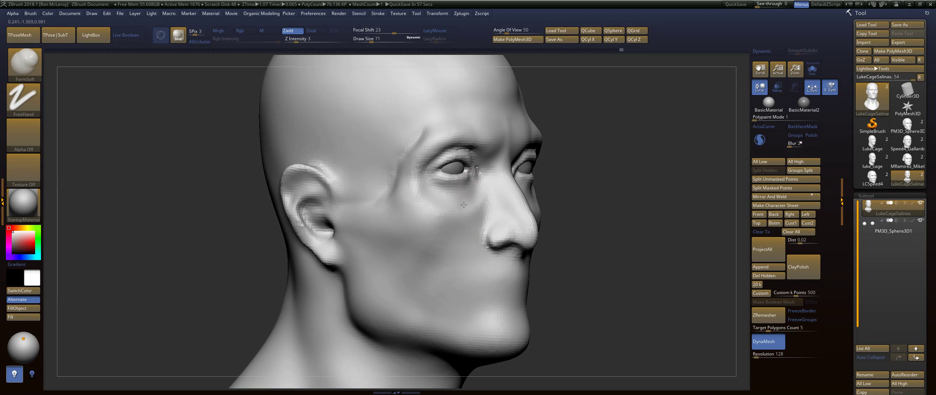
key("shift")
mouse_move(610, 182)
left_mouse_down()
mouse_move(639, 201)
mouse_move(632, 186)
left_mouse_up()
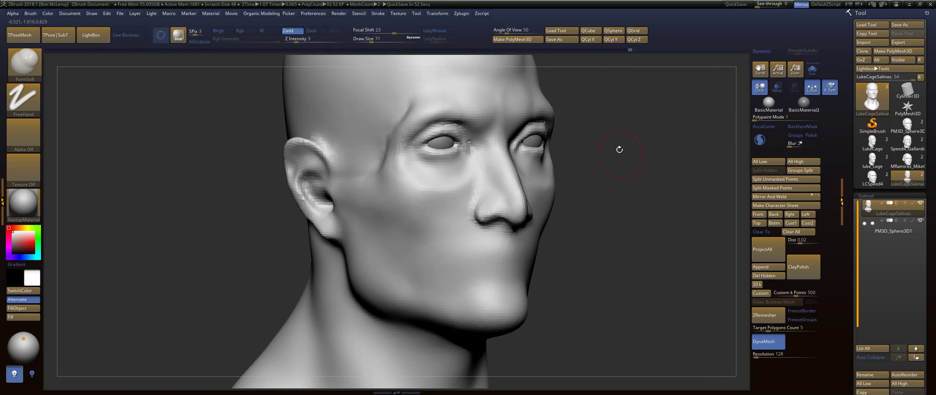
Adjust the face proportions with the Move brush at draw sizes 468 and 207.
mouse_move(619, 149)
left_mouse_down("alt")
mouse_move(637, 198)
mouse_move(593, 186)
mouse_move(564, 195)
mouse_move(581, 203)
mouse_move(572, 195)
mouse_move(596, 188)
left_mouse_up("alt")
key("b")
key("m")
key("v")
key("s")
left_click_drag(417, 182, 443, 183)
left_click_drag(622, 165, 585, 161)
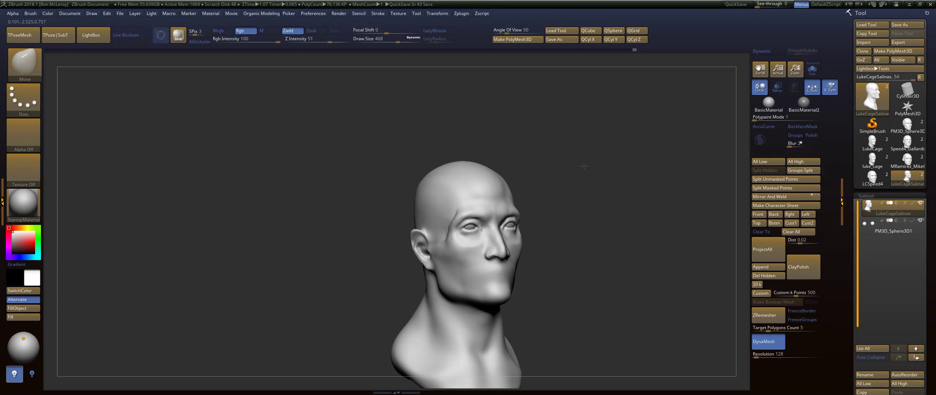
left_click_drag(583, 192, 594, 150, "alt")
mouse_move(594, 150)
left_mouse_down()
mouse_move(642, 205)
mouse_move(641, 215)
mouse_move(618, 210)
left_mouse_up()
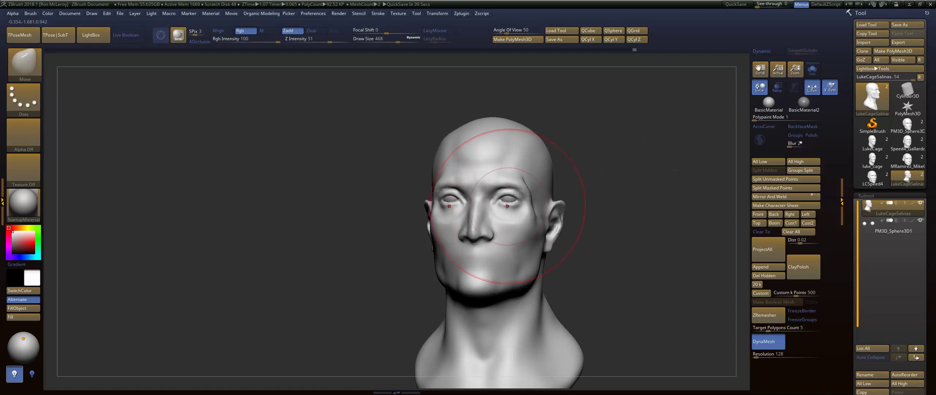
key("s")
left_click_drag(509, 203, 496, 203)
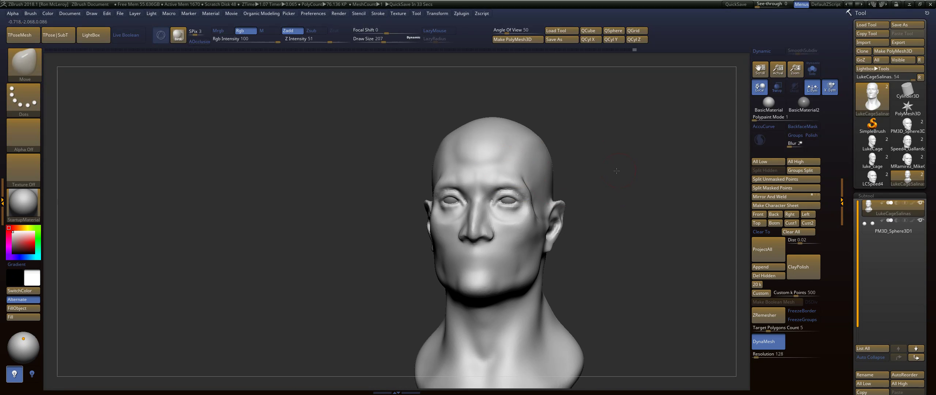
Reshape the eyelids and eye openings from below with the Move brush at draw size 56.
mouse_move(616, 171)
left_mouse_down()
mouse_move(645, 240)
mouse_move(669, 252)
left_mouse_up()
key("s")
mouse_move(520, 229)
left_mouse_down()
mouse_move(505, 223)
mouse_move(533, 221)
mouse_move(558, 234)
left_mouse_up()
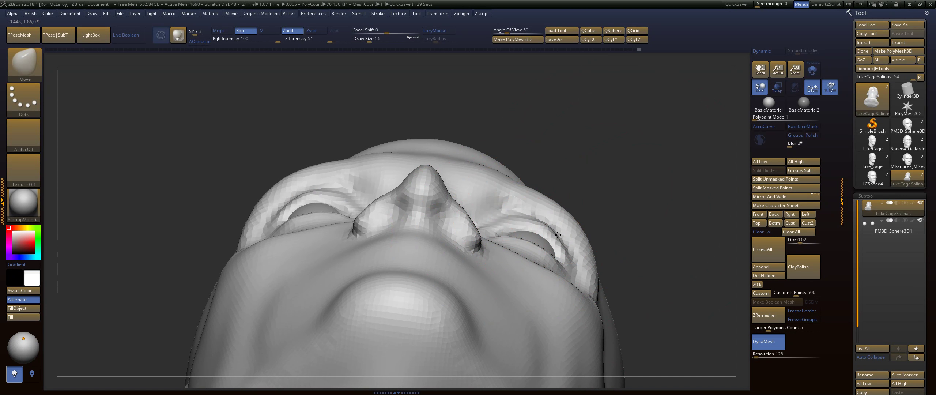
left_click_drag(521, 217, 543, 223)
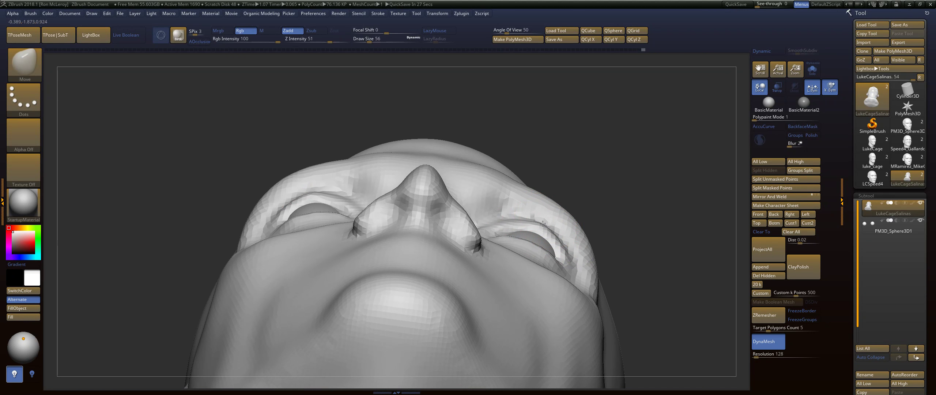
mouse_move(615, 195)
left_mouse_down()
mouse_move(439, 321)
mouse_move(432, 353)
left_mouse_up()
left_click_drag(502, 247, 522, 267)
mouse_move(563, 252)
right_mouse_down()
mouse_move(510, 187)
mouse_move(512, 152)
right_mouse_up()
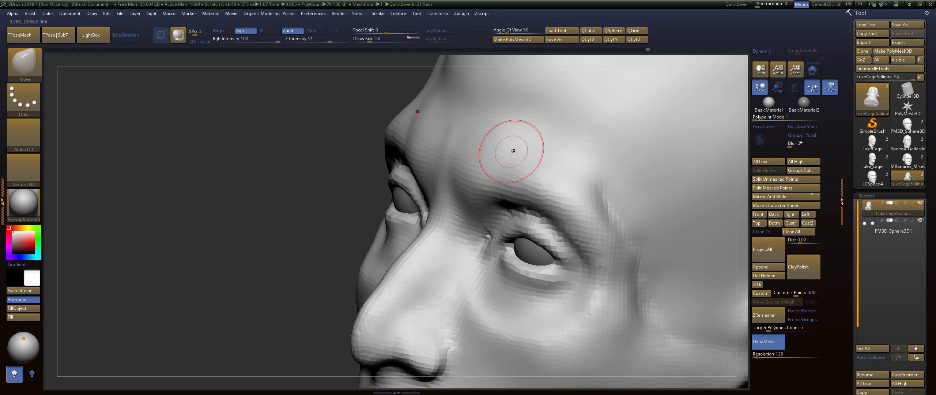
Sharpen the outer lower eyelid line with the DamStandard brush at draw size 56.
key("b")
key("d")
key("s")
left_click_drag(550, 260, 579, 279)
right_click_drag(561, 262, 624, 227)
key("f")
left_click_drag(624, 227, 681, 192)
Switch to the FormSoft brush at draw size 56 and smooth the inner brow and upper eyelid.
key("b")
key("s")
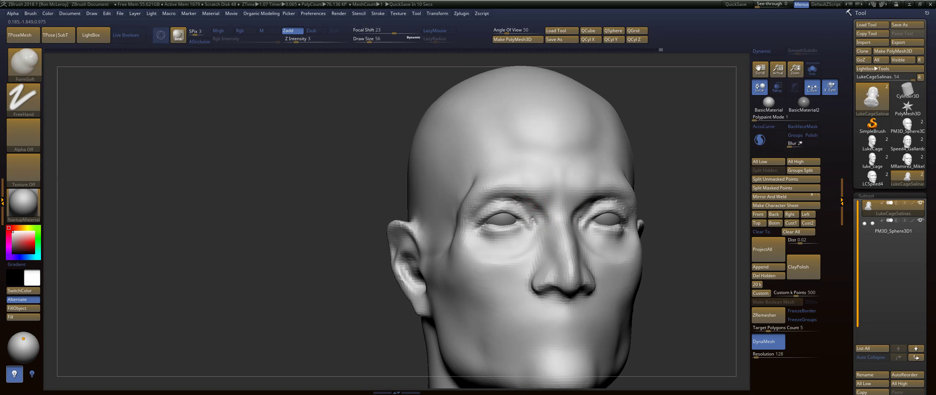
key("shift")
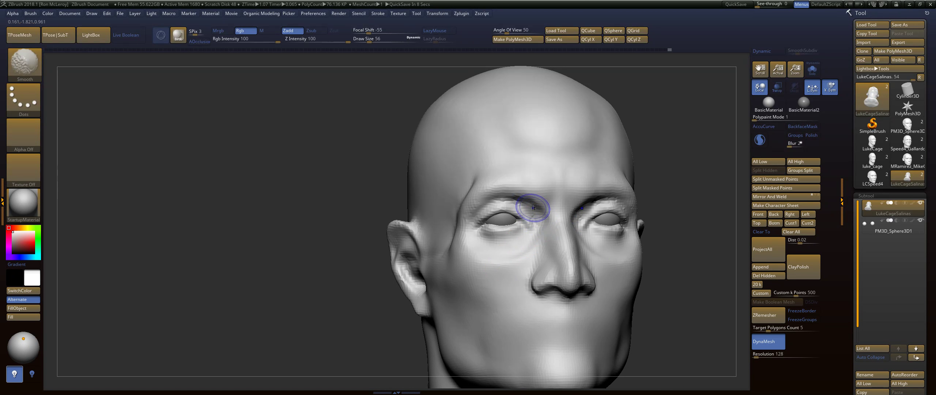
left_click_drag(519, 192, 515, 192, "shift")
Shape the cheek below the eye with the FormSoft brush at draw size 103.
mouse_move(419, 229)
right_mouse_down()
mouse_move(490, 249)
mouse_move(472, 225)
right_mouse_up()
key("s")
mouse_move(495, 233)
left_mouse_down()
mouse_move(508, 234)
mouse_move(470, 278)
left_mouse_up()
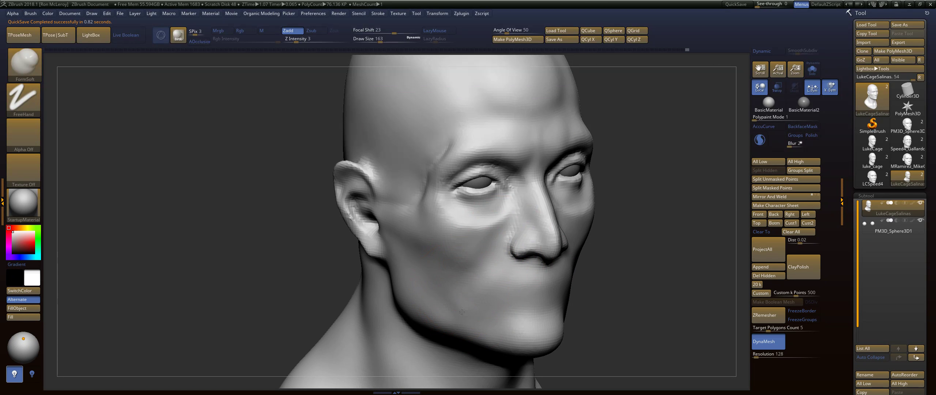
Refine the side of the nose and the adjoining cheek with the FormSoft brush at draw size 108.
key("shift")
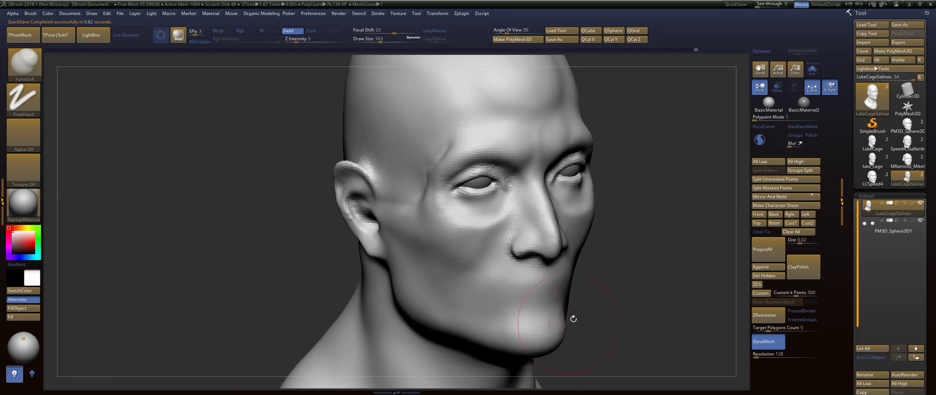
mouse_move(573, 319)
left_mouse_down()
mouse_move(524, 263)
mouse_move(666, 164)
mouse_move(698, 169)
left_mouse_up()
key("shift")
key("s")
left_click_drag(518, 251, 515, 260)
key("shift")
mouse_move(585, 260)
left_mouse_down()
mouse_move(664, 235)
mouse_move(594, 242)
mouse_move(631, 248)
mouse_move(581, 241)
left_mouse_up()
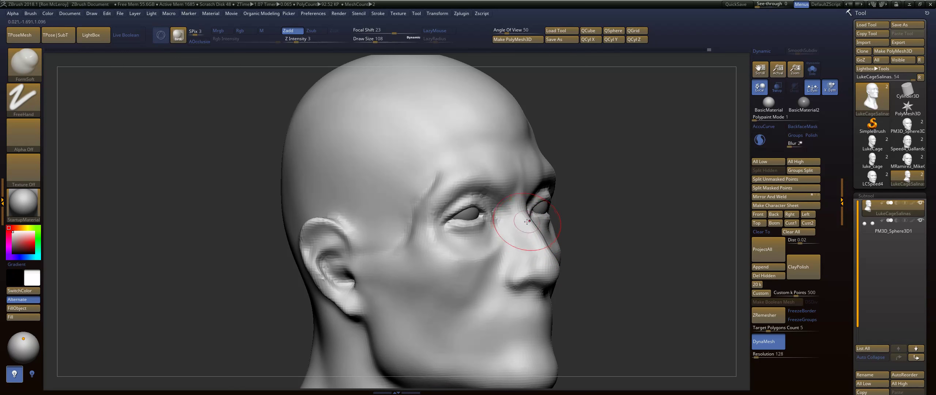
mouse_move(635, 219)
left_mouse_down()
mouse_move(652, 224)
mouse_move(618, 208)
mouse_move(576, 207)
mouse_move(637, 226)
left_mouse_up()
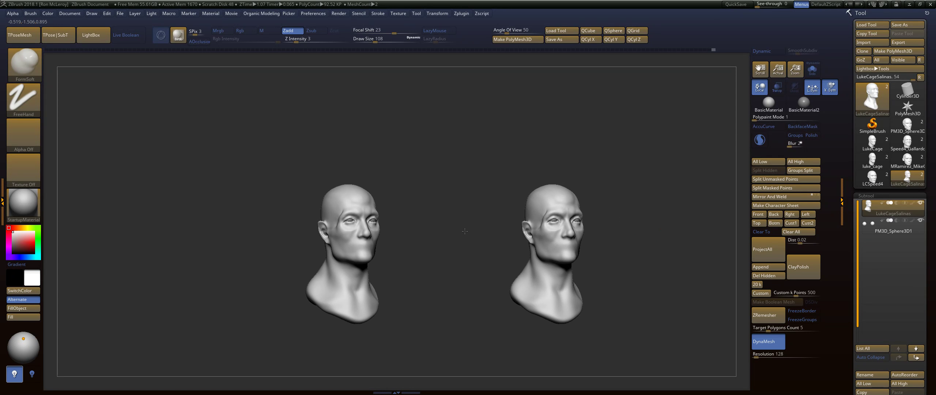
Step back through the undo history, clear the mask and place the early head beside the finished one for comparison.
left_click_drag(464, 231, 453, 230, "alt")
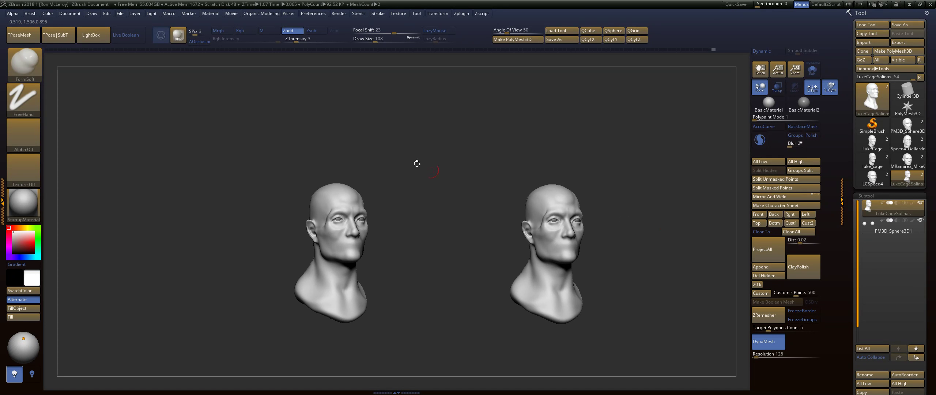
left_click(50, 50)
left_click(46, 50)
key("ctrl")
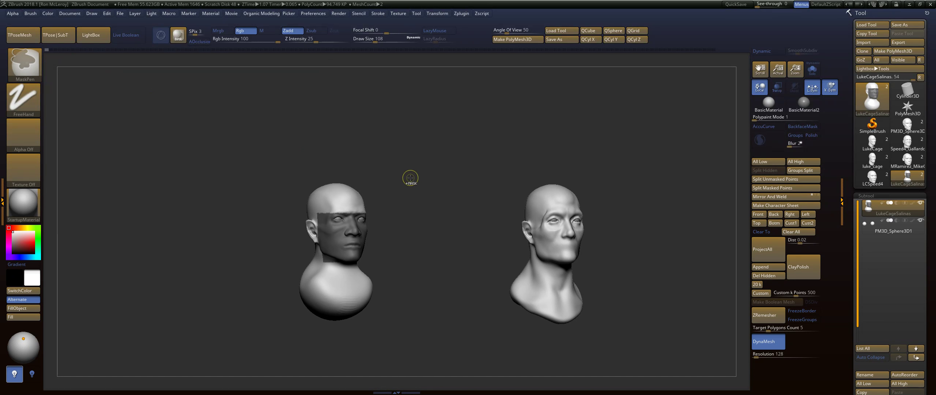
left_click_drag(413, 180, 179, 85, "ctrl")
left_click(447, 221)
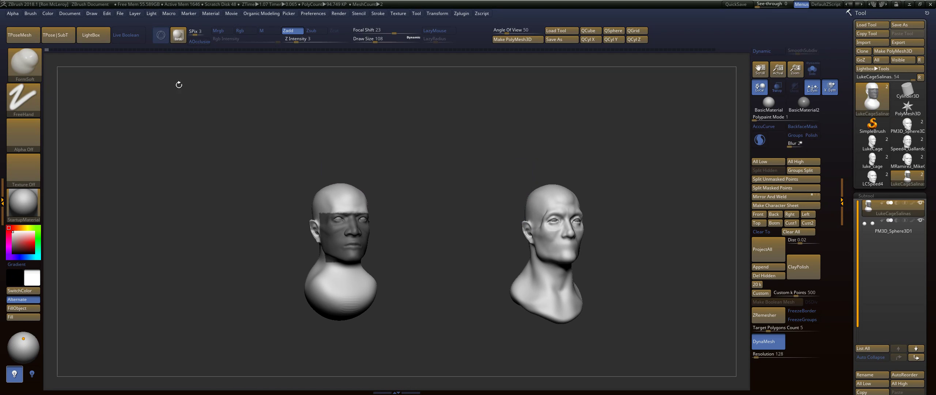
left_click(46, 51)
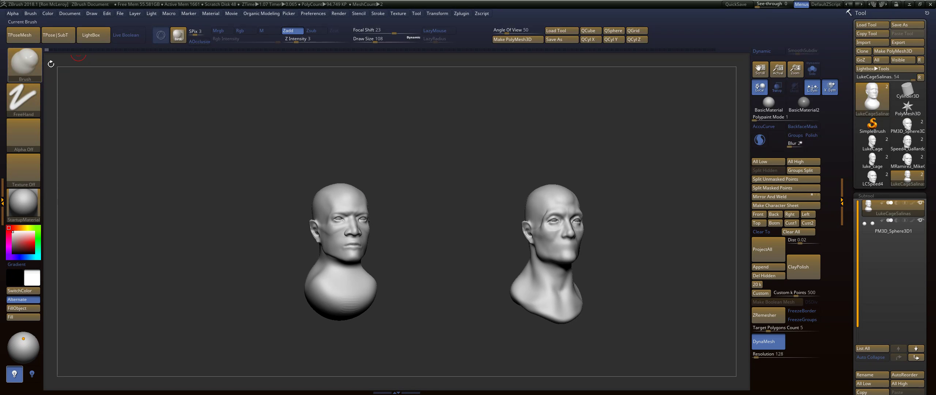
left_click_drag(435, 235, 522, 238)
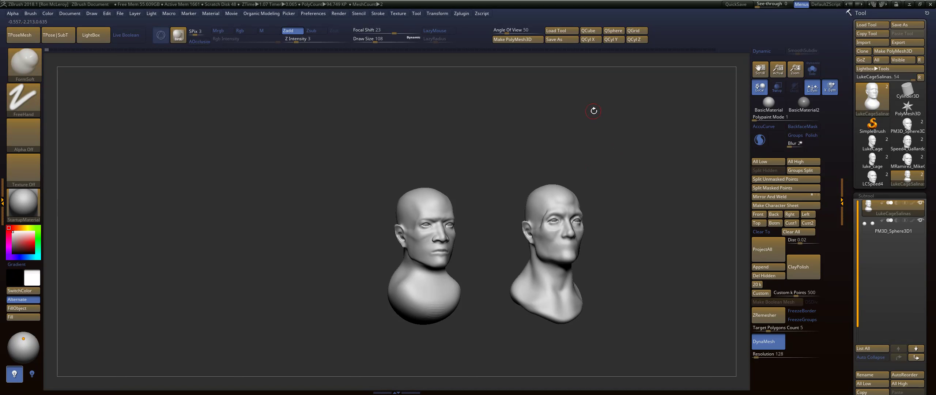
mouse_move(907, 143)
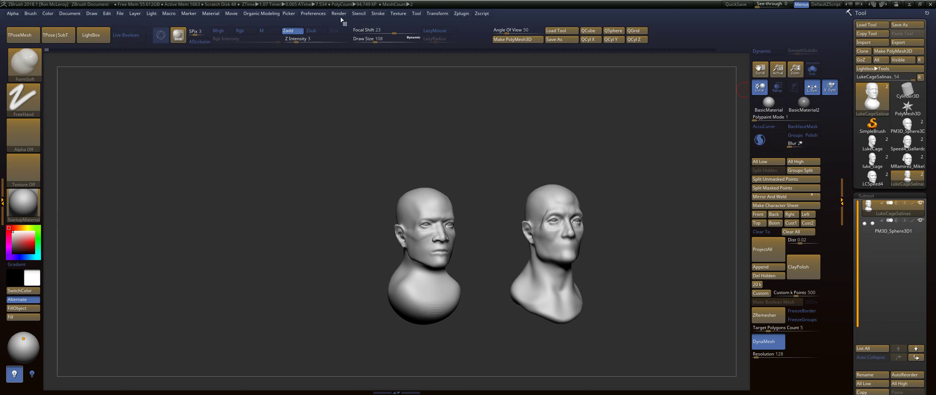
Open the SpeedSculpt4_128 project without saving the current one and inspect its head from several sides.
left_click(120, 14)
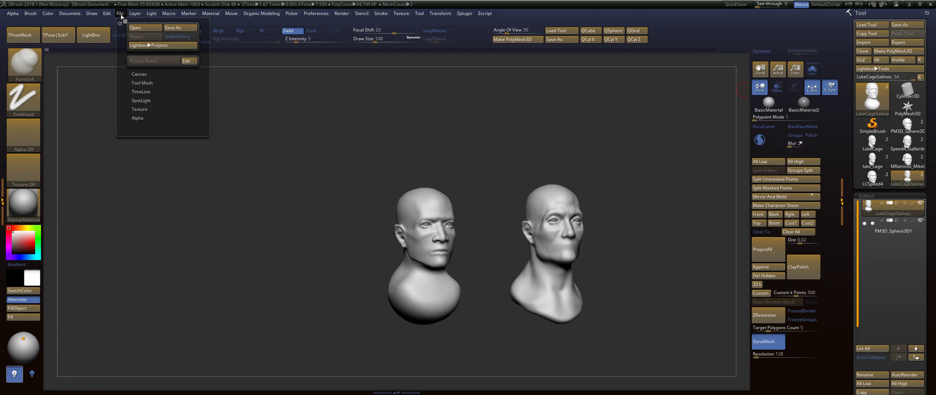
left_click(155, 28)
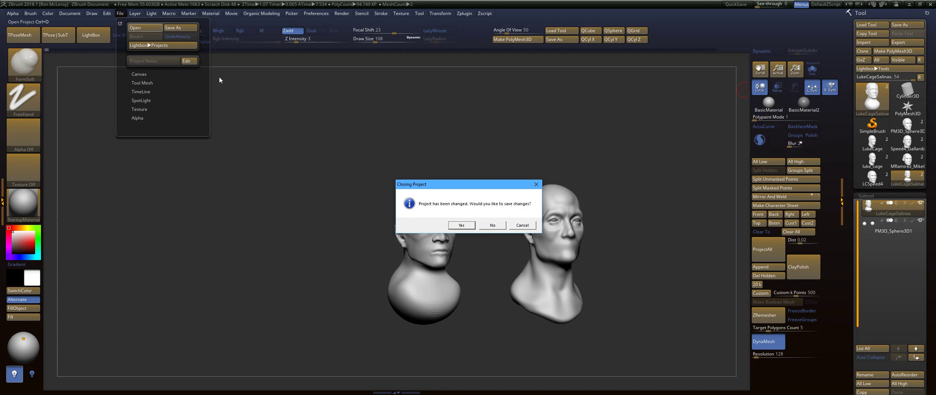
left_click(494, 225)
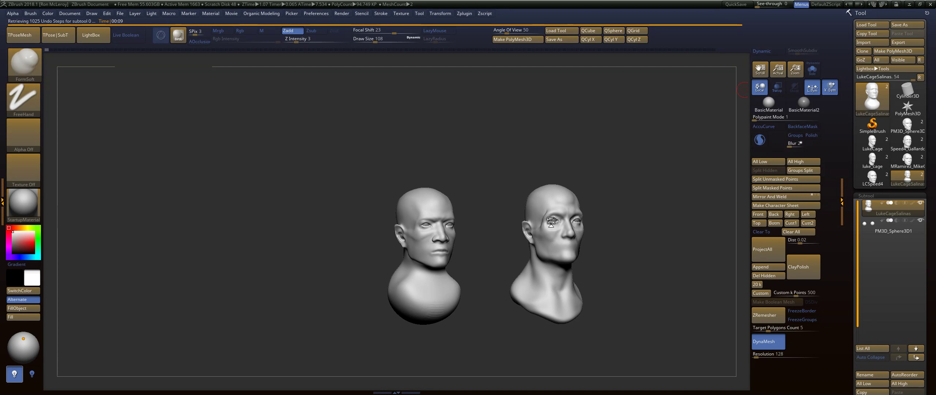
mouse_move(569, 293)
left_mouse_down()
mouse_move(610, 270)
mouse_move(626, 242)
mouse_move(602, 221)
mouse_move(554, 229)
mouse_move(564, 247)
mouse_move(570, 232)
mouse_move(527, 225)
mouse_move(536, 212)
mouse_move(512, 211)
mouse_move(571, 250)
left_mouse_up()
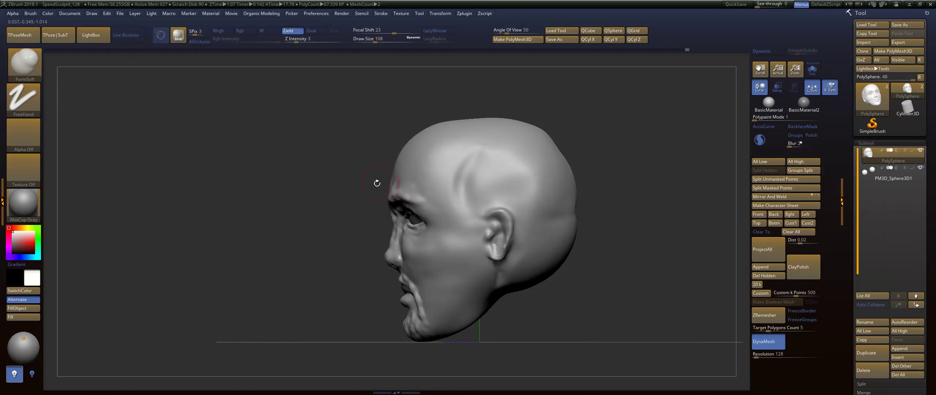
left_click_drag(378, 181, 385, 236)
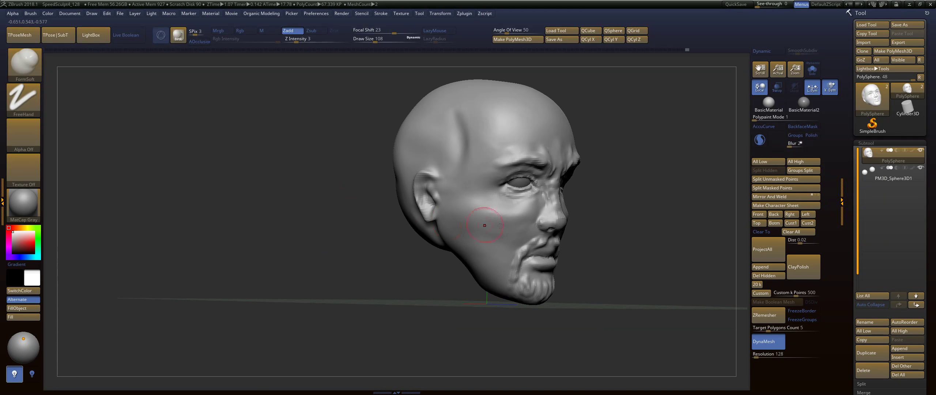
left_click_drag(596, 205, 624, 190)
left_click_drag(623, 190, 595, 212, "alt")
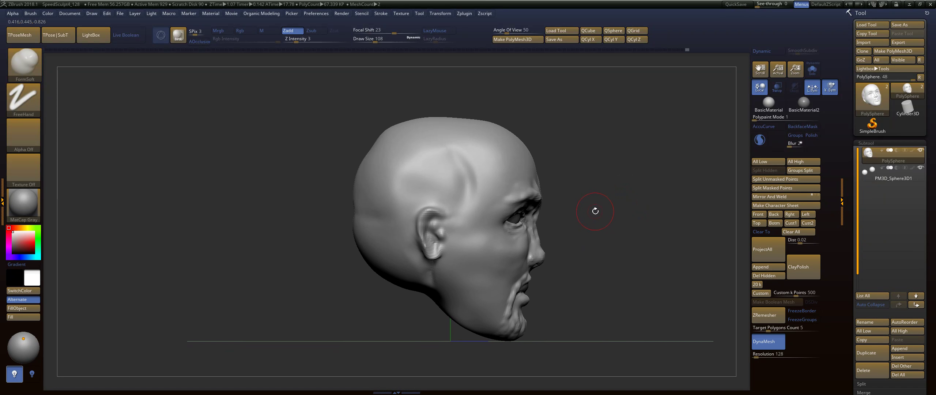
Reshape the base of the skull and the underside of the jaw with the Move brush at draw sizes 430 and 293.
key("b")
key("m")
key("v")
key("s")
left_click_drag(571, 188, 641, 207)
left_click_drag(449, 294, 446, 266)
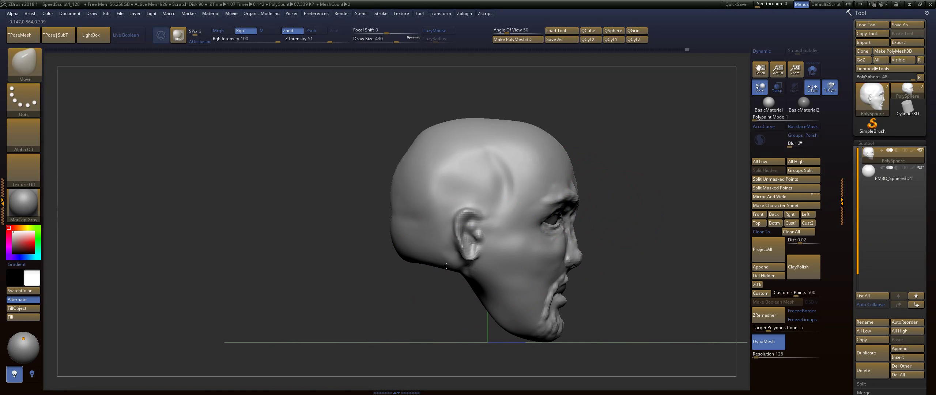
key("s")
left_click_drag(496, 290, 479, 298)
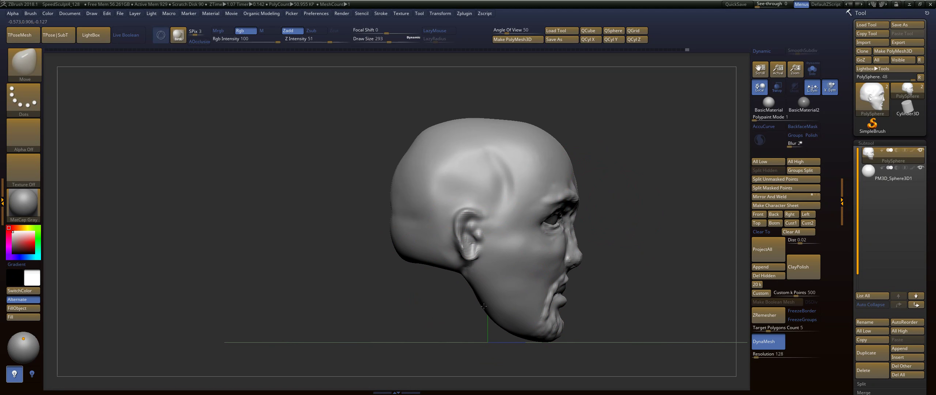
left_click_drag(435, 257, 434, 253)
Reshape the crown and back of the skull with the Move brush at draw sizes 585 and 324.
left_click_drag(365, 259, 389, 297, "alt")
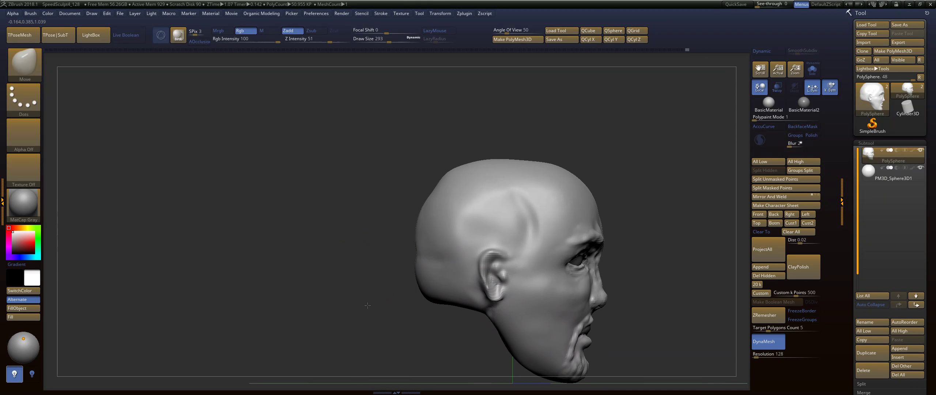
key("s")
left_click_drag(351, 272, 422, 277)
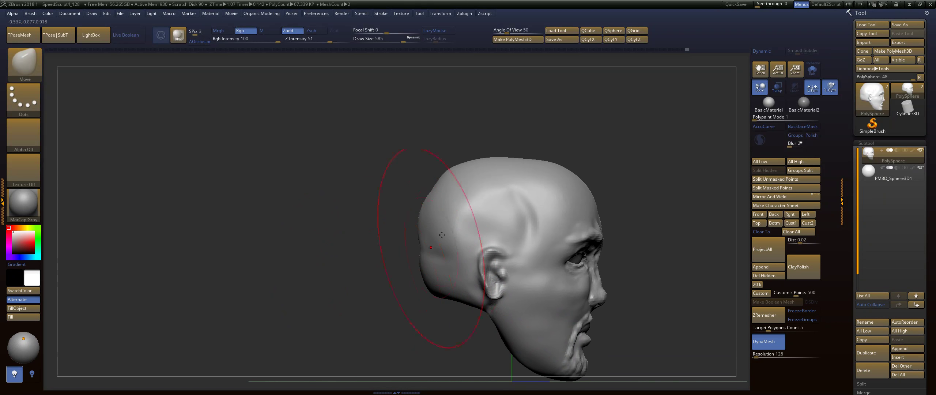
left_click_drag(559, 170, 516, 164)
key("s")
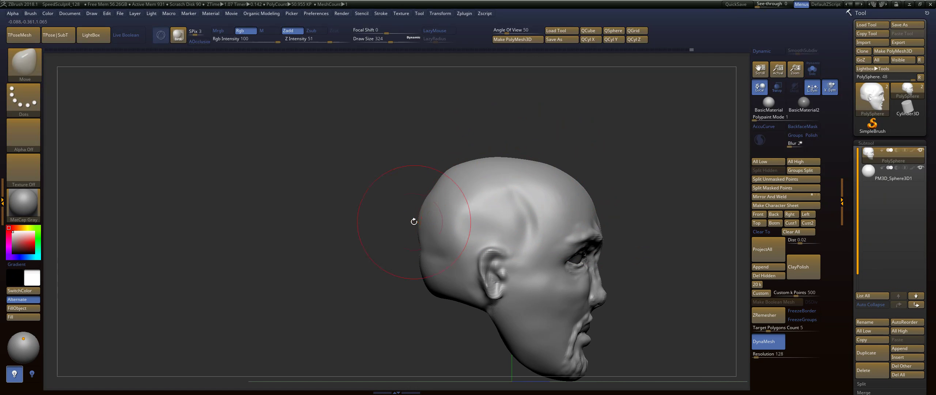
left_click_drag(421, 220, 468, 222)
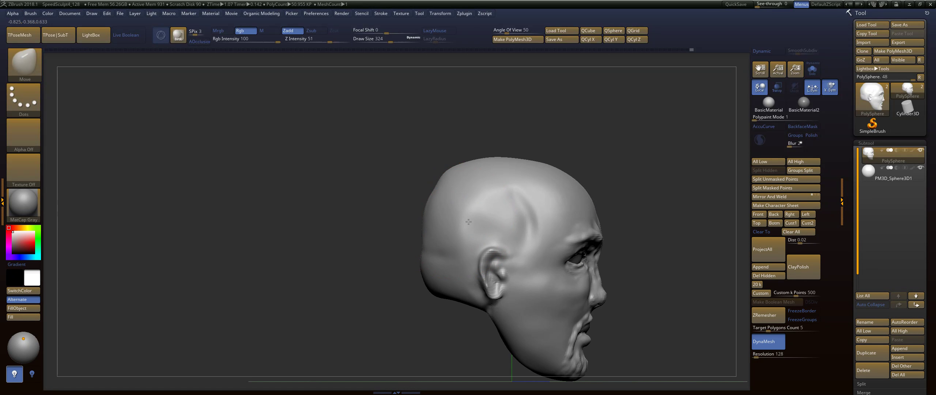
mouse_move(645, 161)
left_mouse_down()
mouse_move(655, 234)
mouse_move(657, 196)
mouse_move(636, 170)
left_mouse_up()
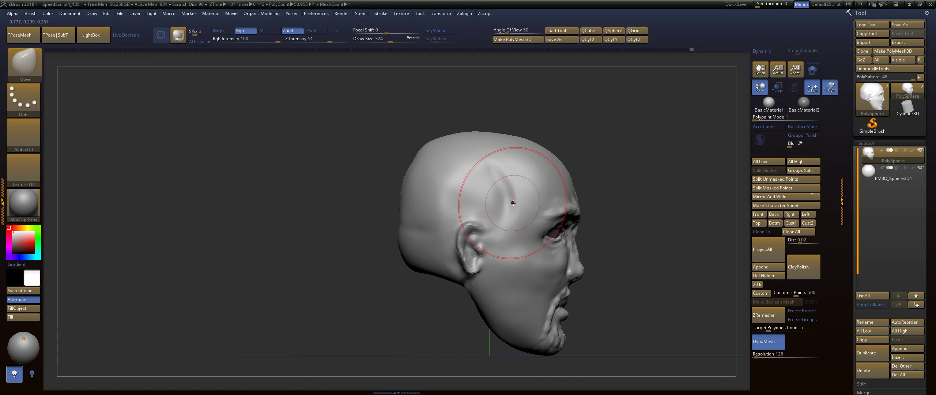
Smooth the raised creases on the temple and side of the head at draw size 212.
key("s")
mouse_move(513, 202)
left_mouse_down()
mouse_move(505, 201)
mouse_move(518, 207)
left_mouse_up()
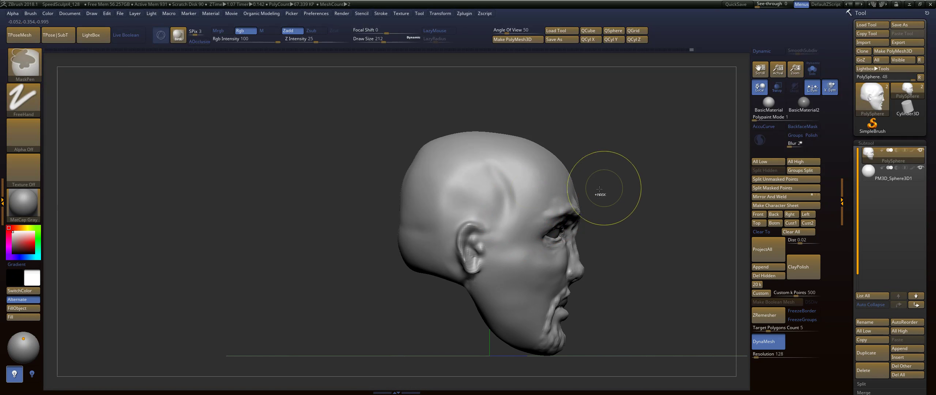
key("shift")
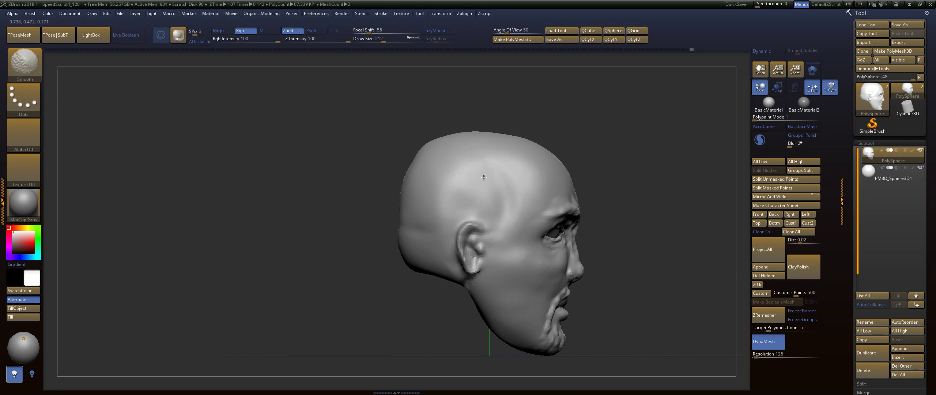
left_click_drag(512, 243, 521, 252, "shift")
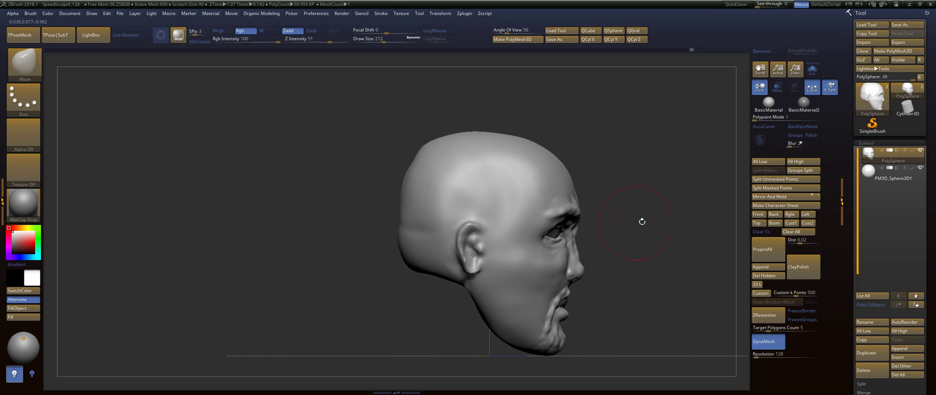
Carve the outer rim of the ear with the DamStandard brush at draw size 120 and smooth the skin around it.
mouse_move(641, 220)
left_mouse_down("alt")
mouse_move(593, 180)
mouse_move(590, 234)
left_mouse_up("alt")
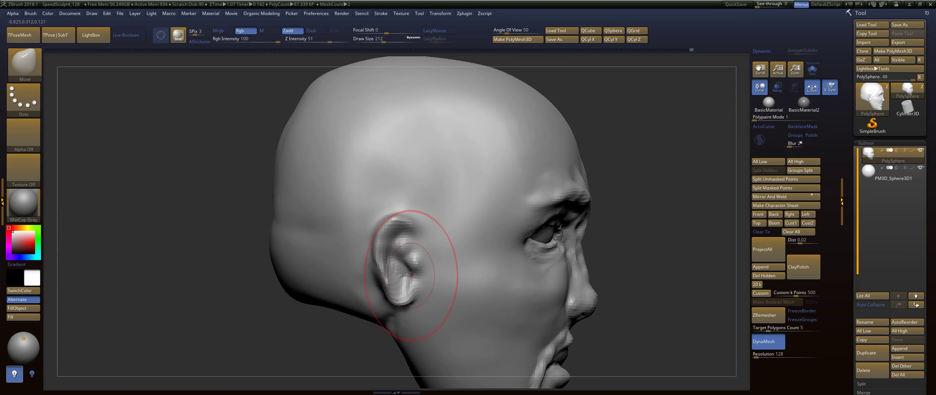
key("b")
key("d")
key("s")
key("s")
left_click_drag(426, 258, 419, 259)
left_click_drag(414, 211, 421, 257)
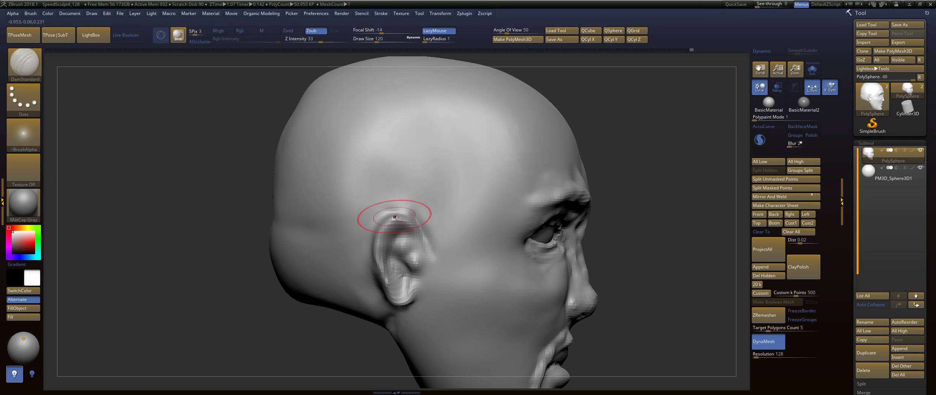
mouse_move(406, 210)
left_mouse_down()
mouse_move(388, 209)
mouse_move(372, 223)
mouse_move(372, 275)
left_mouse_up()
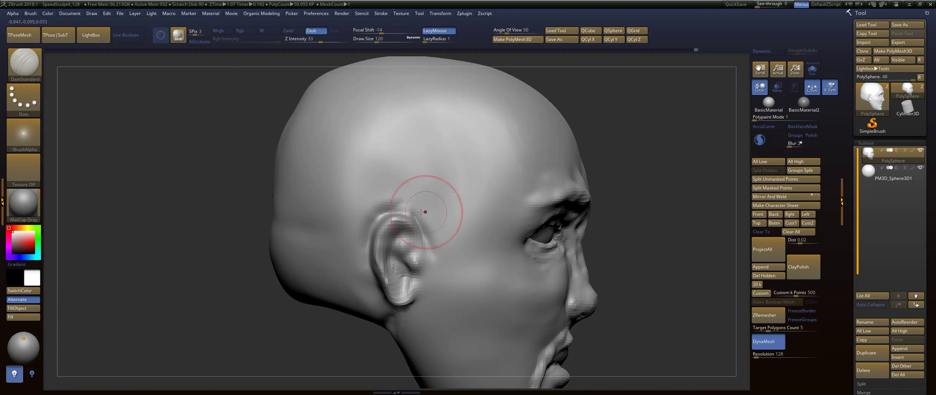
mouse_move(396, 207)
left_mouse_down()
mouse_move(414, 219)
mouse_move(372, 207)
mouse_move(424, 225)
left_mouse_up()
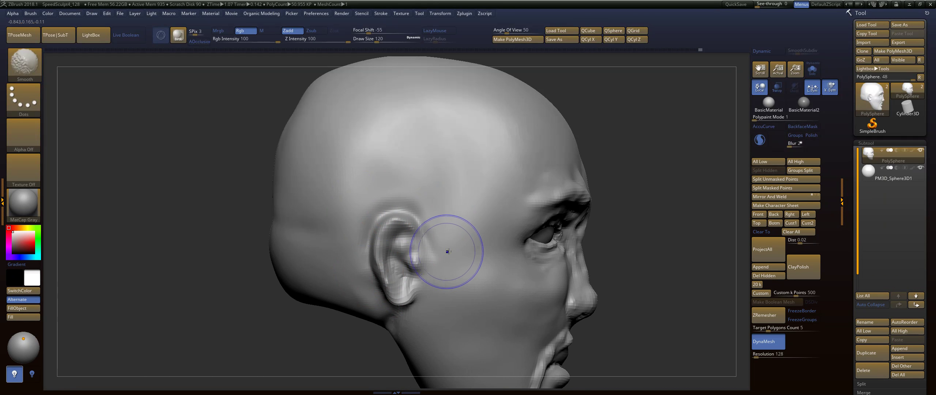
Carve the temple outline from the ear along the cheekbone, up behind the brow and back over the skull with DamStandard.
left_click_drag(430, 258, 463, 261)
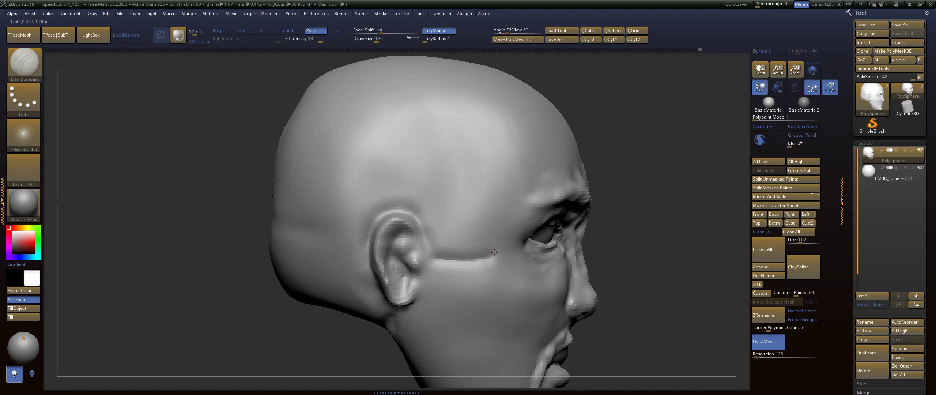
left_click_drag(494, 253, 505, 227)
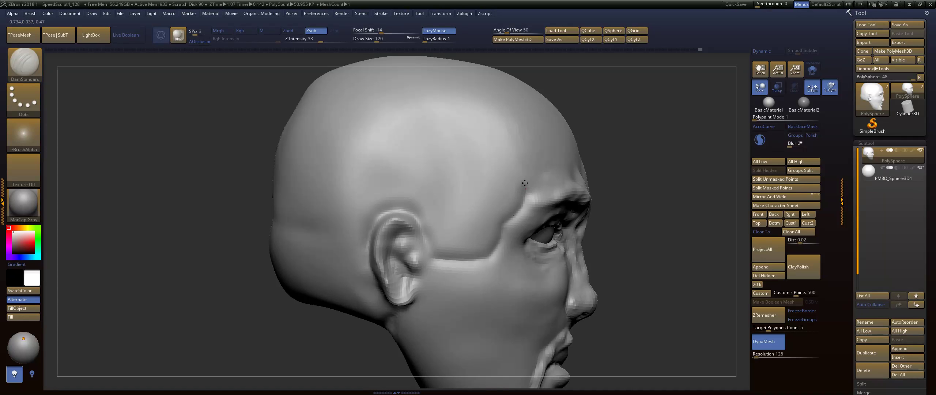
left_click_drag(519, 172, 412, 118)
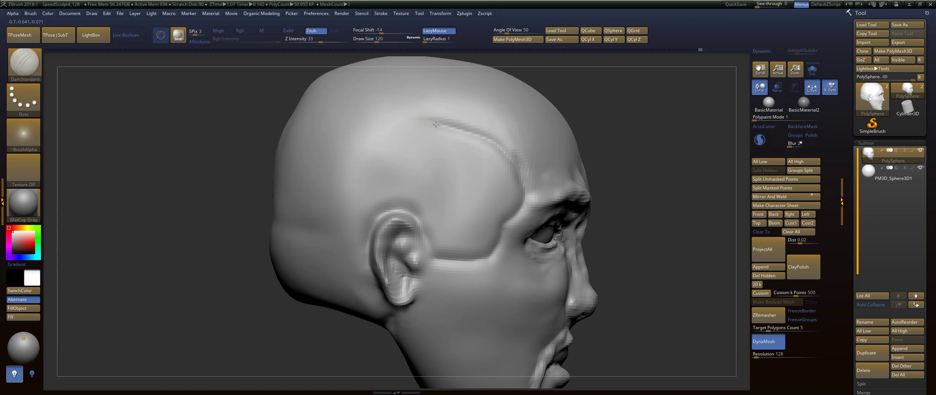
key("shift")
Build up the outer eye corner and upper cheekbone with the FormSoft brush at draw size 120.
mouse_move(629, 273)
left_mouse_down()
mouse_move(383, 274)
mouse_move(393, 274)
left_mouse_up()
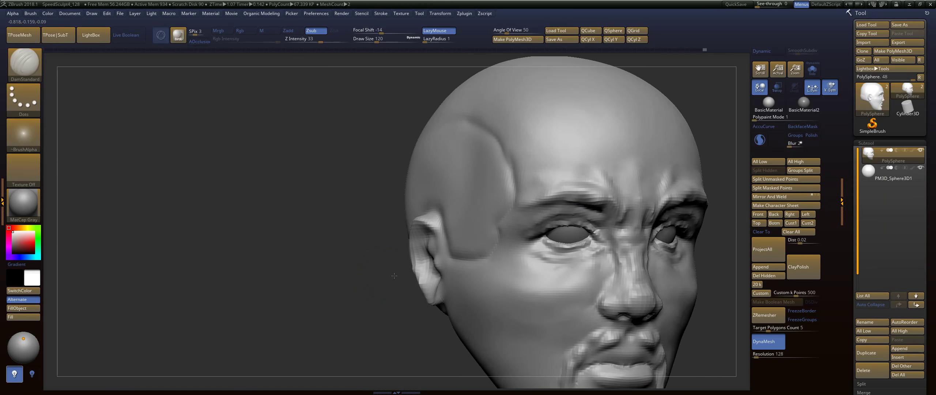
key("b")
key("f")
key("s")
left_click_drag(519, 248, 519, 249)
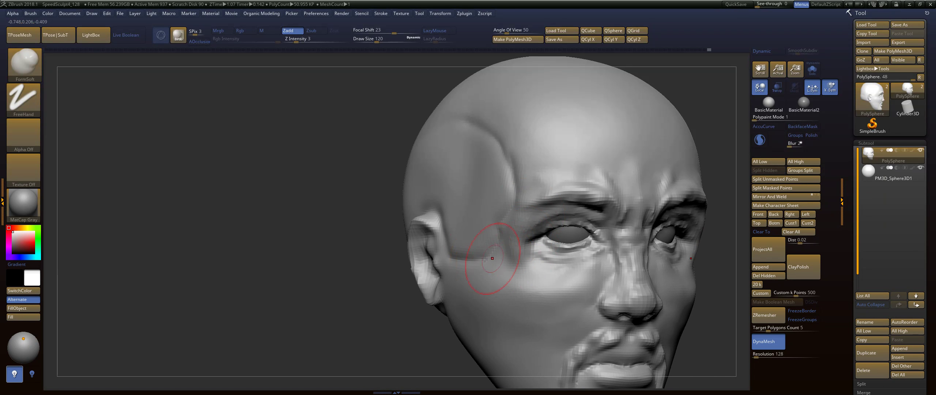
left_click_drag(511, 247, 524, 204)
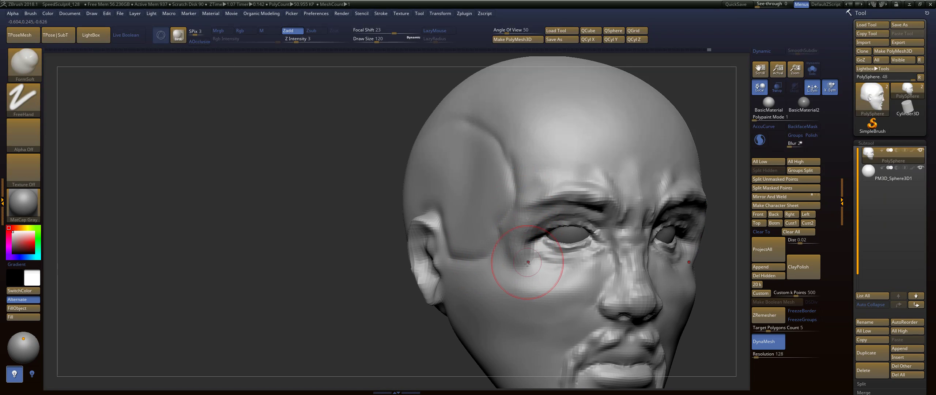
mouse_move(528, 263)
left_mouse_down()
mouse_move(527, 280)
mouse_move(581, 278)
mouse_move(573, 268)
mouse_move(601, 252)
left_mouse_up()
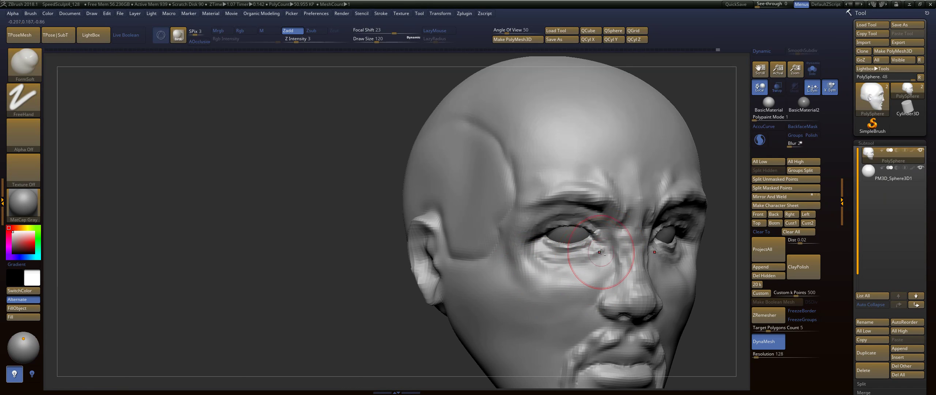
Refine the cheekbone beside the eye and smooth its edge in front of the temple outline.
left_click_drag(333, 305, 435, 289)
left_click_drag(667, 226, 614, 233, "alt")
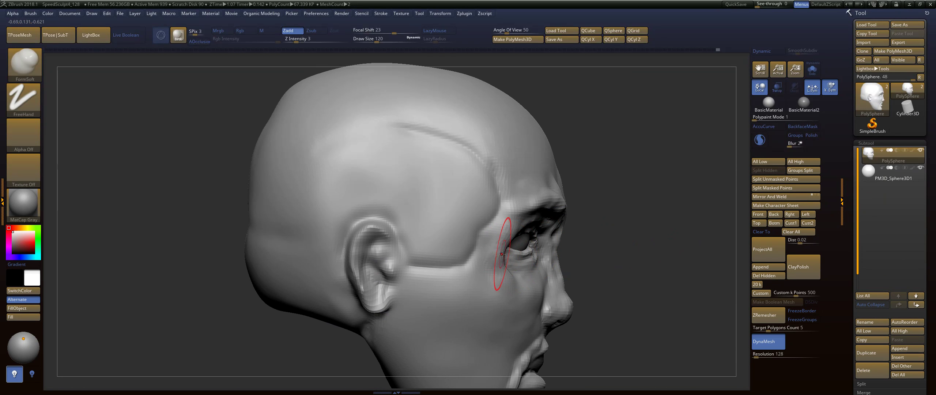
left_click_drag(636, 236, 542, 242)
left_click_drag(465, 258, 476, 262, "shift")
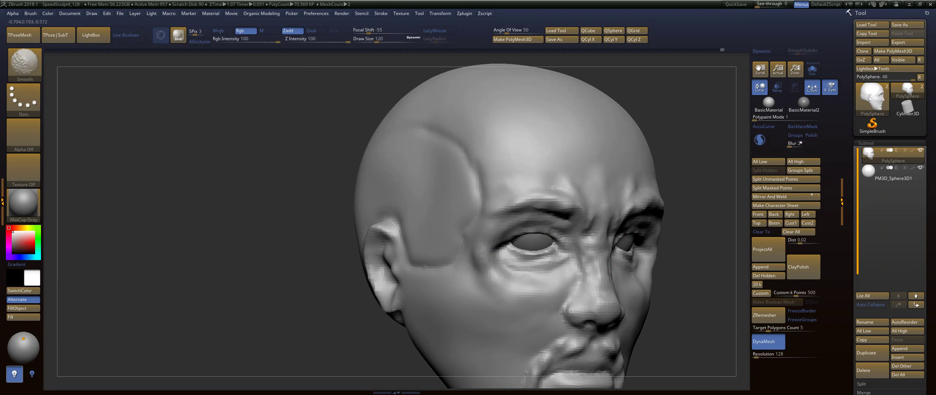
mouse_move(305, 328)
left_mouse_down()
mouse_move(311, 336)
mouse_move(493, 292)
mouse_move(588, 212)
mouse_move(457, 197)
left_mouse_up()
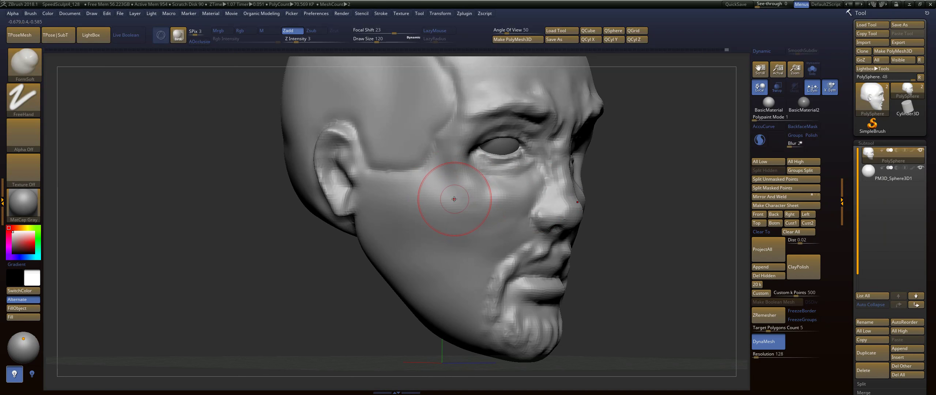
Carve the lower edge of the cheekbone from the earlobe toward the mouth with DamStandard at draw size 120.
mouse_move(618, 192)
left_mouse_down()
mouse_move(659, 207)
mouse_move(648, 220)
left_mouse_up()
key("b")
key("d")
key("s")
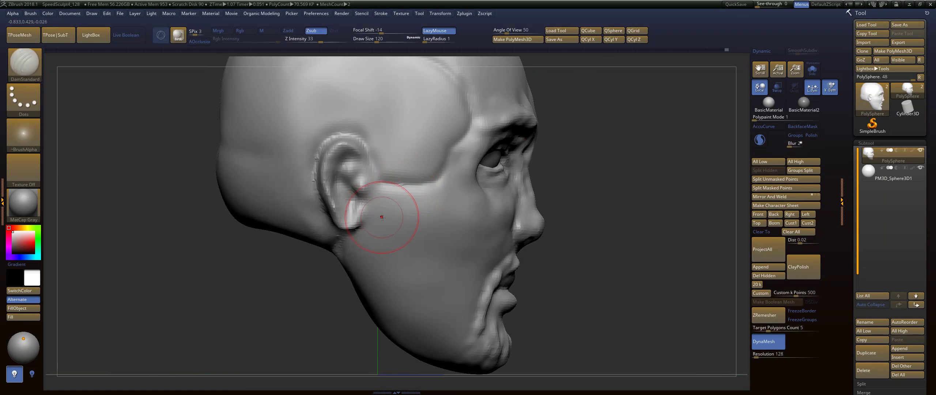
left_click_drag(364, 212, 462, 246)
left_click_drag(369, 213, 461, 247)
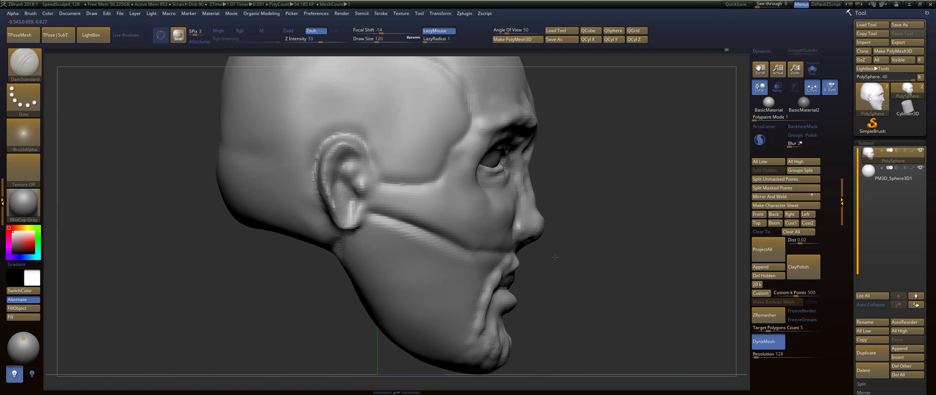
Adjust the nostril with the Move brush at draw size 120 and smooth the creases between the brows and on the forehead.
right_click_drag(479, 253, 551, 249)
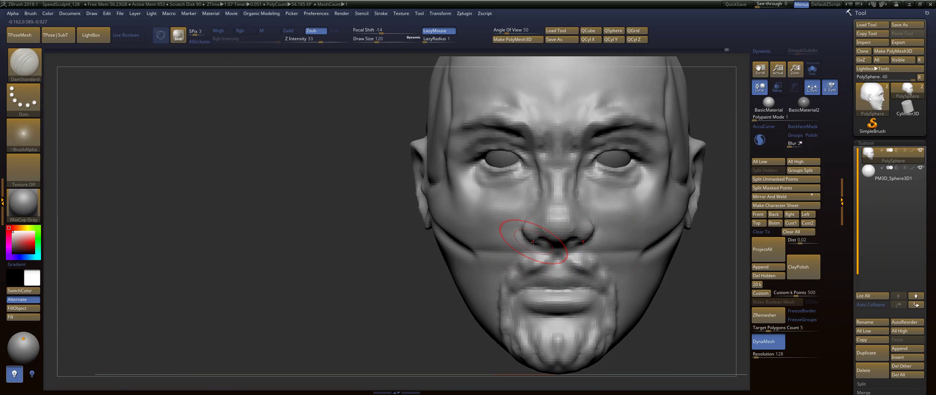
key("b")
key("m")
key("v")
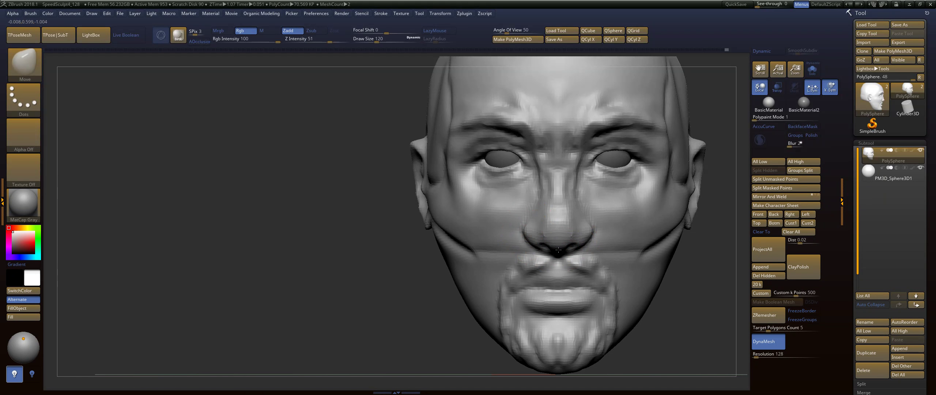
left_click_drag(532, 238, 525, 237)
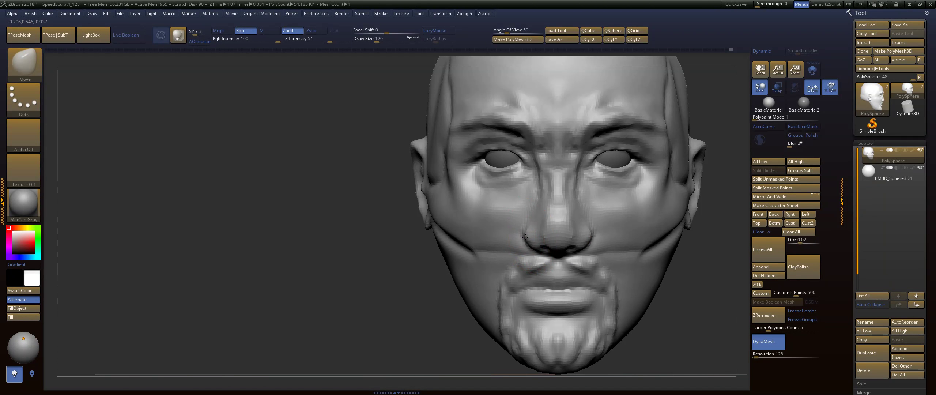
mouse_move(558, 180)
left_mouse_down("shift")
mouse_move(555, 121)
mouse_move(516, 106)
mouse_move(479, 122)
left_mouse_up("shift")
Add volume to the cheekbone below the outer eye corner with FormSoft and smooth it into the temple.
left_click_drag(323, 280, 348, 277)
key("b")
key("f")
key("s")
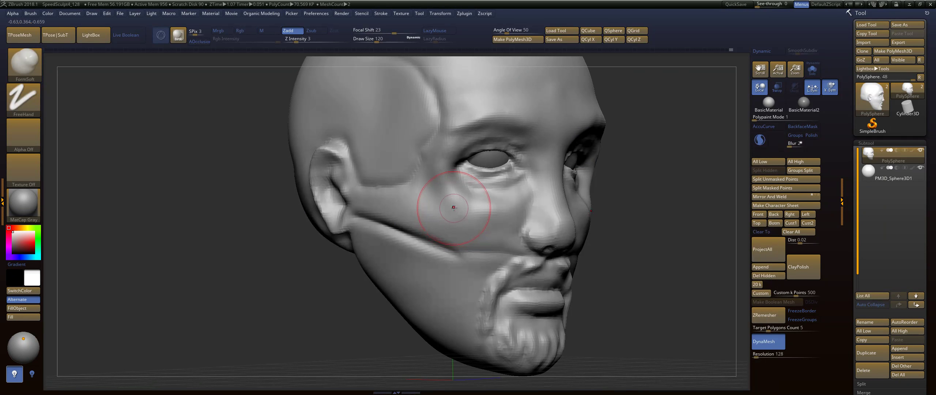
left_click_drag(453, 207, 456, 233)
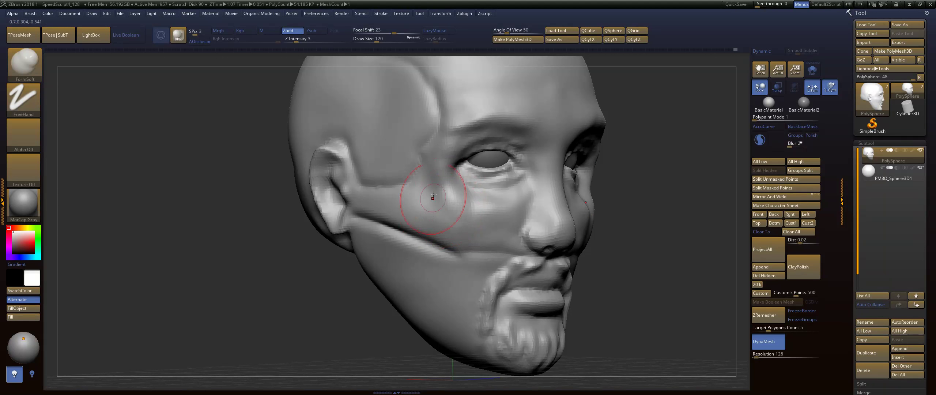
left_click_drag(433, 194, 434, 178)
mouse_move(423, 221)
left_mouse_down()
mouse_move(430, 182)
mouse_move(432, 195)
left_mouse_up()
left_click_drag(456, 223, 430, 185, "shift")
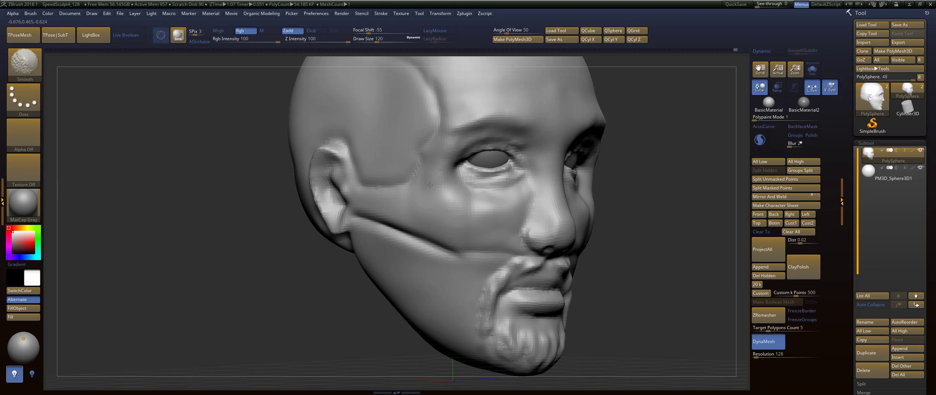
left_click_drag(449, 225, 448, 232, "shift")
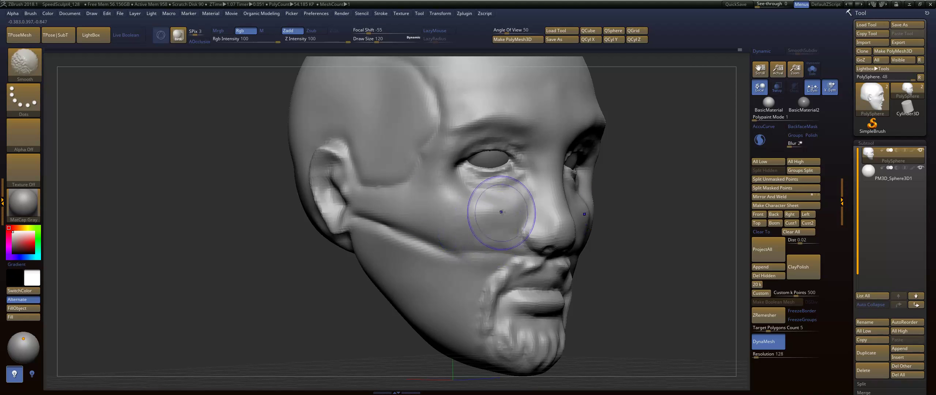
Fill the front of the cheek beside the nose with FormSoft and smooth the transition.
left_click_drag(526, 205, 501, 208)
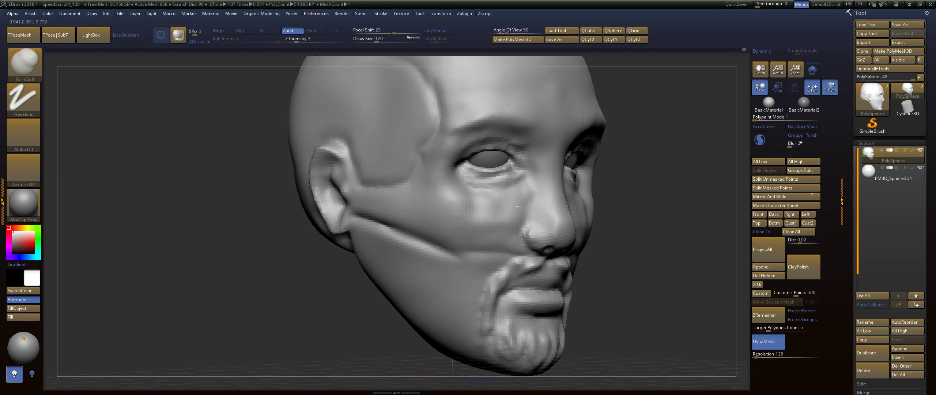
key("shift")
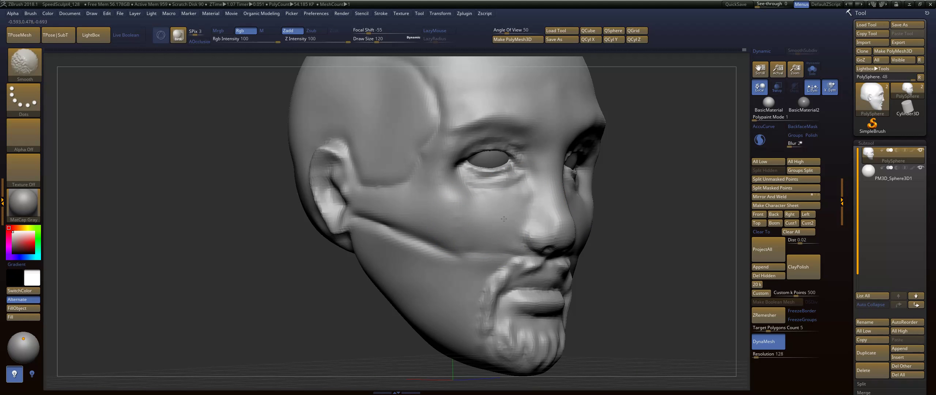
mouse_move(504, 219)
left_mouse_down("shift")
mouse_move(533, 205)
mouse_move(523, 222)
left_mouse_up("shift")
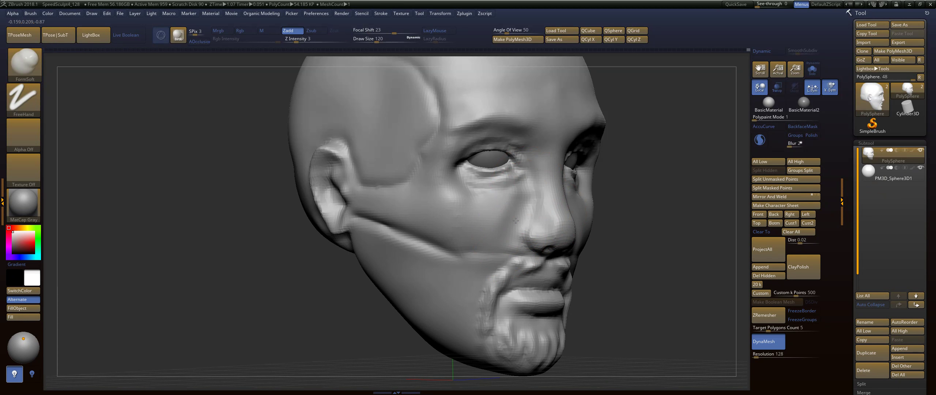
key("shift")
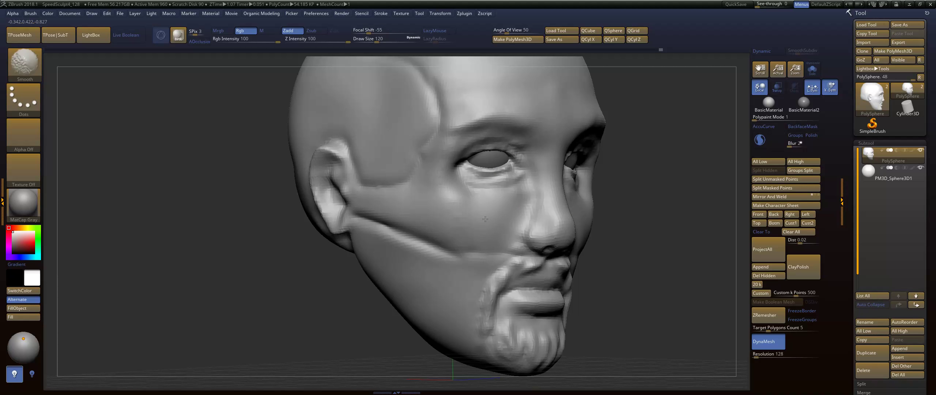
left_click_drag(494, 223, 485, 198, "shift")
Reshape the cheekbone contour from below with the Move brush at draw sizes 293 and 187, and smooth it.
left_click_drag(653, 196, 624, 245)
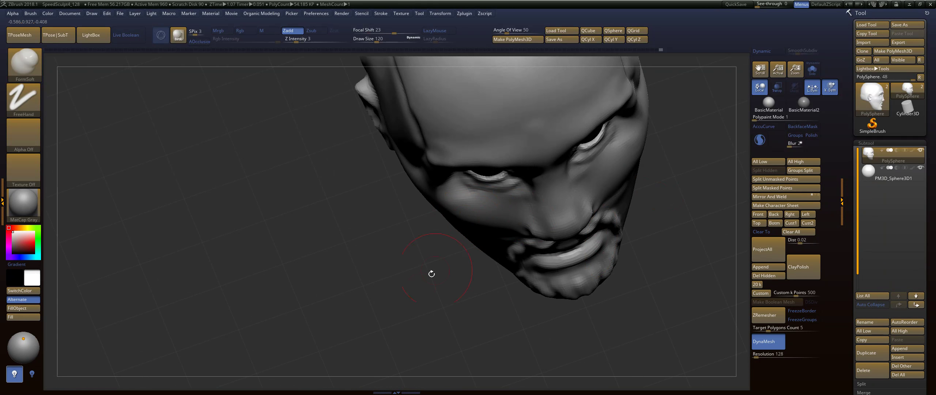
mouse_move(432, 274)
right_mouse_down()
mouse_move(411, 169)
mouse_move(397, 160)
right_mouse_up()
key("b")
key("m")
key("v")
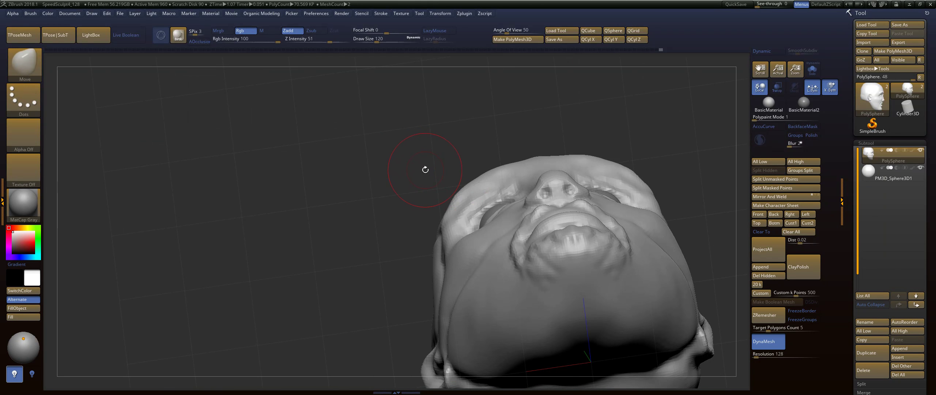
key("s")
left_click_drag(425, 170, 438, 170)
left_click_drag(475, 231, 474, 227)
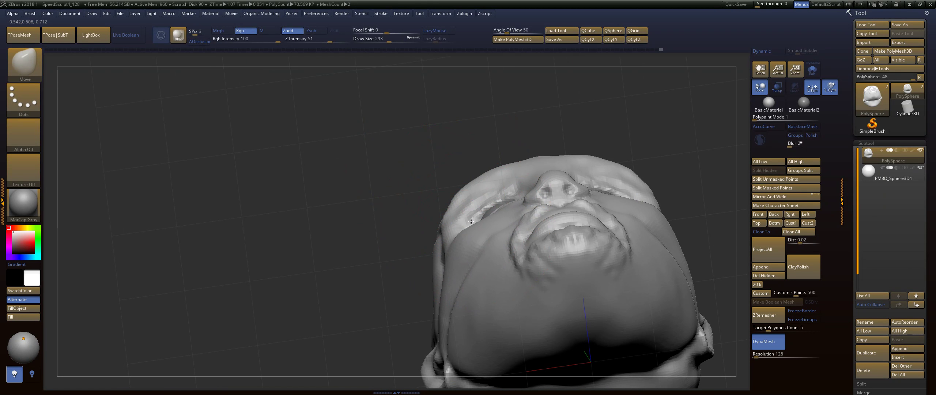
key("[")
key("[")
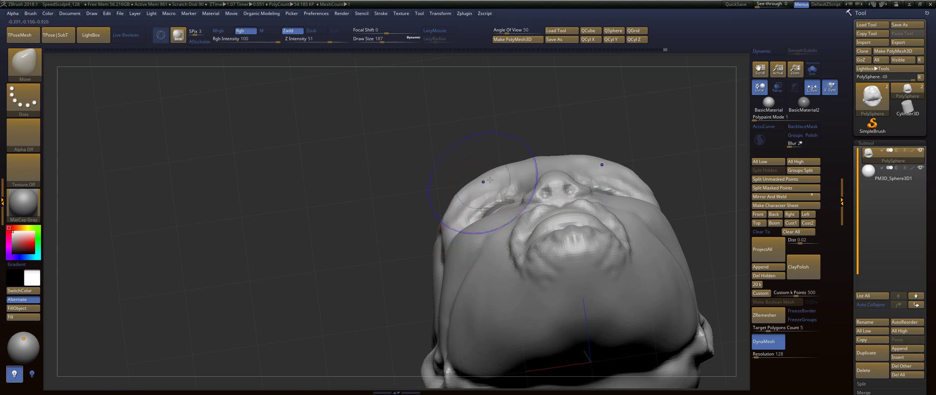
left_click_drag(490, 180, 453, 205, "shift")
left_click_drag(413, 179, 432, 177, "shift")
left_click_drag(608, 126, 602, 217)
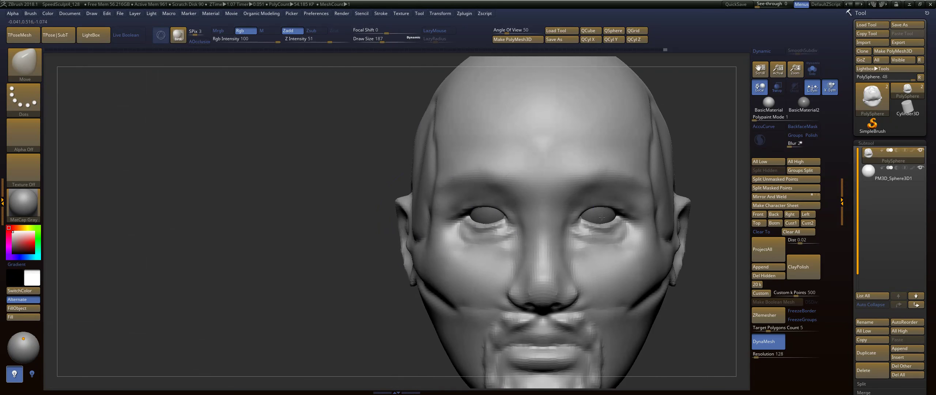
Form the cheek between the cheekbone, nose and mouth with FormSoft at draw sizes 187 and 251.
mouse_move(372, 250)
left_mouse_down()
mouse_move(356, 258)
mouse_move(444, 252)
left_mouse_up()
key("b")
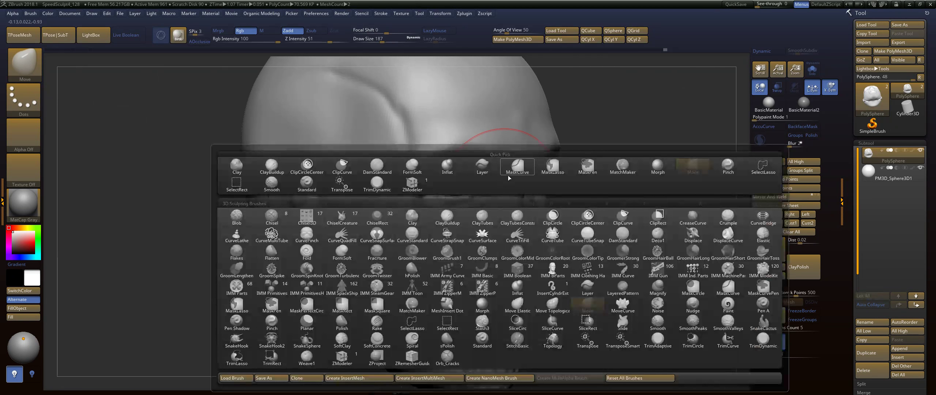
key("f")
key("s")
left_click_drag(592, 158, 630, 162)
left_click_drag(598, 193, 588, 210, "shift")
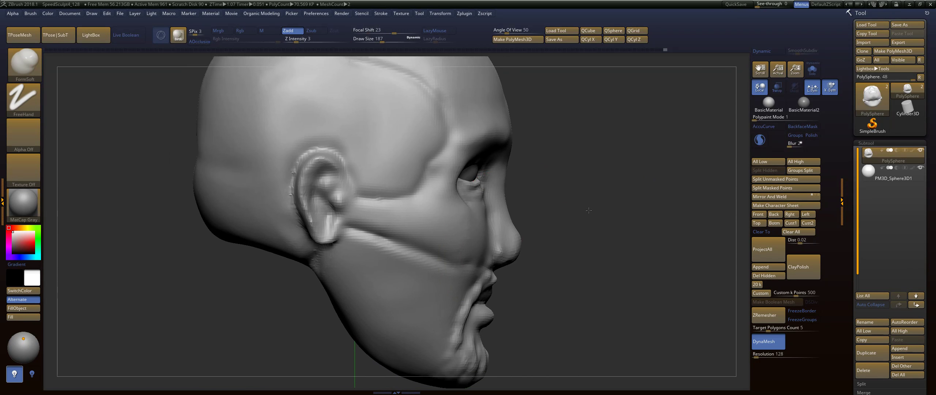
right_click_drag(588, 210, 474, 258)
mouse_move(475, 256)
left_mouse_down()
mouse_move(484, 181)
mouse_move(489, 230)
left_mouse_up()
left_click_drag(570, 200, 527, 212)
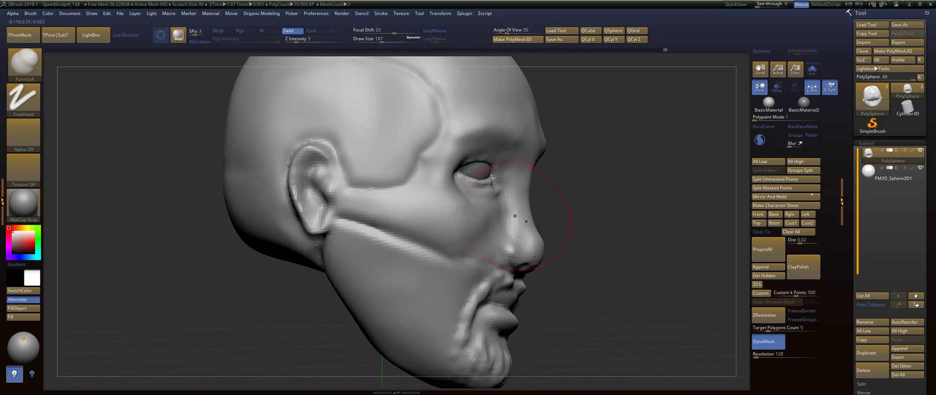
key("s")
left_click_drag(486, 234, 491, 234)
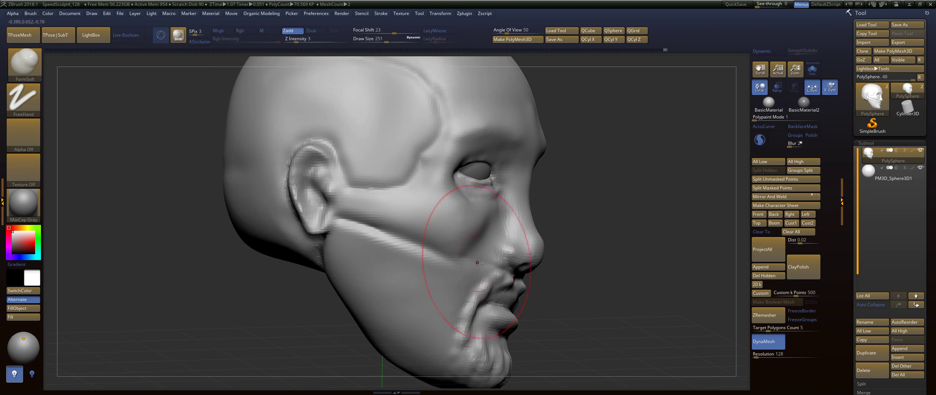
right_click_drag(493, 223, 402, 256)
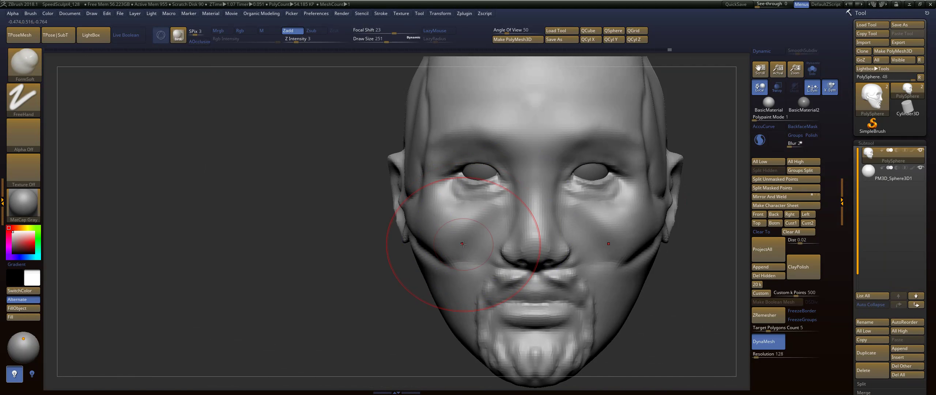
Smooth the cheekbone and the carved line beneath it at draw size 104.
key("bracketleft")
key("bracketleft")
key("bracketleft")
key("bracketleft")
key("bracketleft")
key("bracketleft")
mouse_move(444, 209)
left_mouse_down("shift")
mouse_move(485, 216)
mouse_move(497, 201)
mouse_move(461, 197)
left_mouse_up("shift")
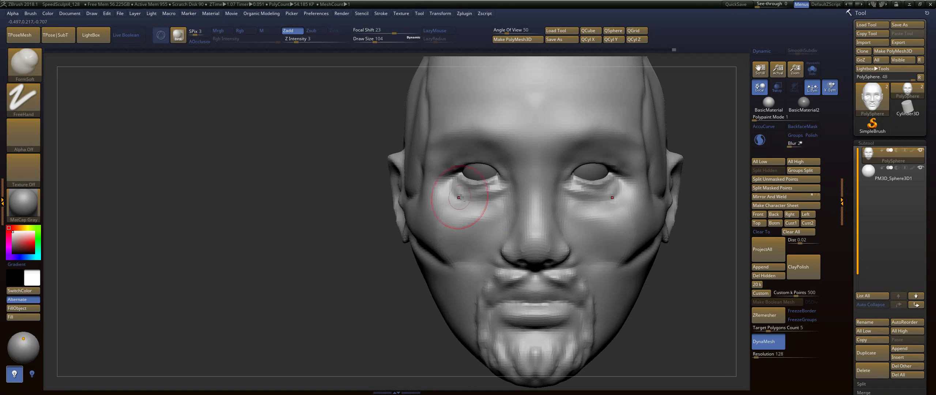
mouse_move(449, 186)
right_mouse_down()
mouse_move(360, 255)
mouse_move(587, 236)
mouse_move(629, 207)
mouse_move(612, 214)
mouse_move(605, 161)
mouse_move(598, 282)
right_mouse_up()
left_click_drag(486, 220, 409, 230, "shift")
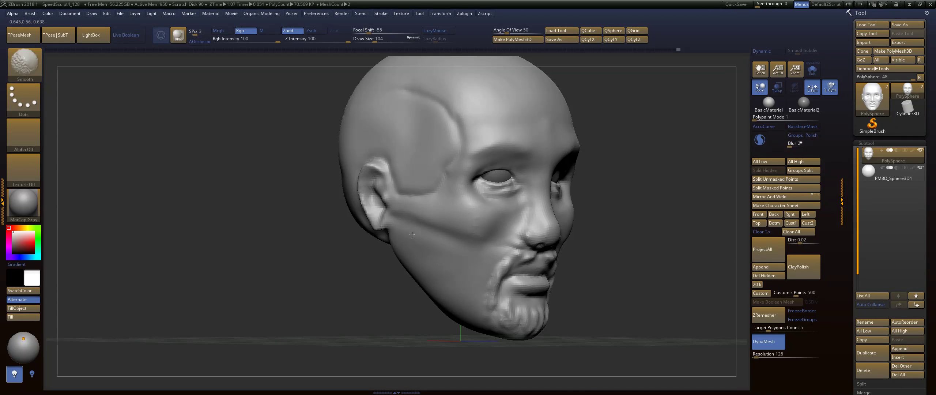
Pull out the jaw angle below the ear with the Move brush at draw size 251.
mouse_move(364, 305)
right_mouse_down("alt")
mouse_move(378, 278)
mouse_move(391, 278)
right_mouse_up("alt")
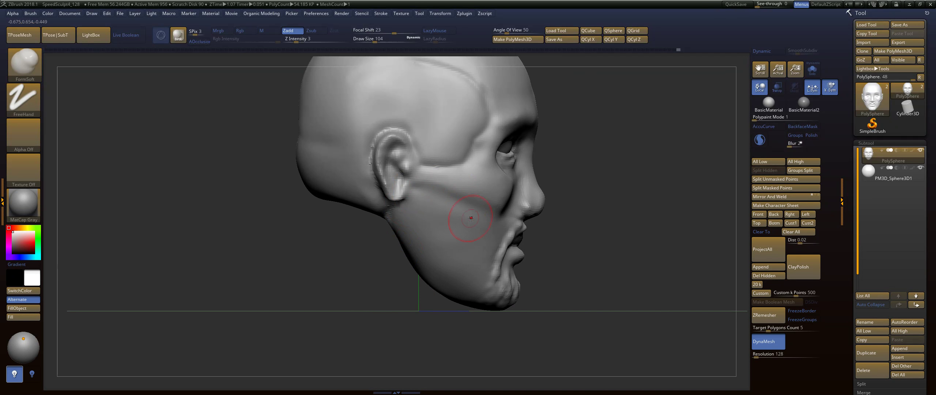
key("b")
key("m")
key("v")
right_click_drag(642, 222, 605, 227)
key("s")
mouse_move(441, 248)
left_mouse_down()
mouse_move(453, 248)
mouse_move(443, 260)
left_mouse_up()
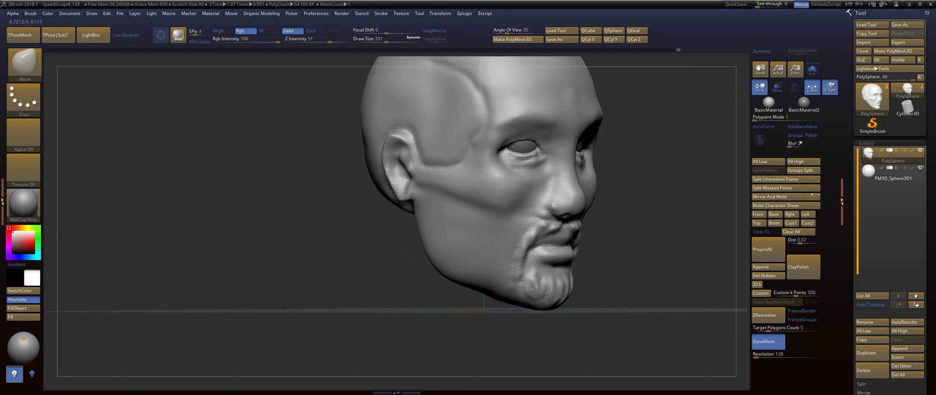
right_click_drag(396, 272, 418, 234, "shift")
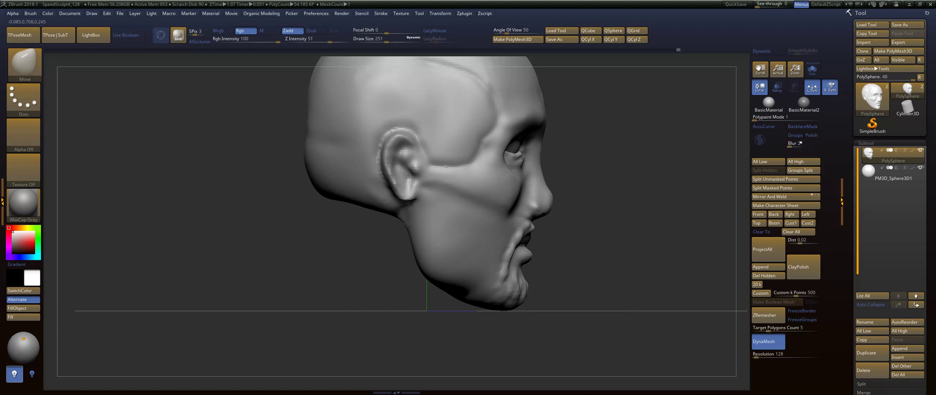
Smooth away the lips, mouth folds and chin detail on the lower face.
mouse_move(478, 277)
left_mouse_down()
mouse_move(473, 295)
mouse_move(524, 302)
left_mouse_up()
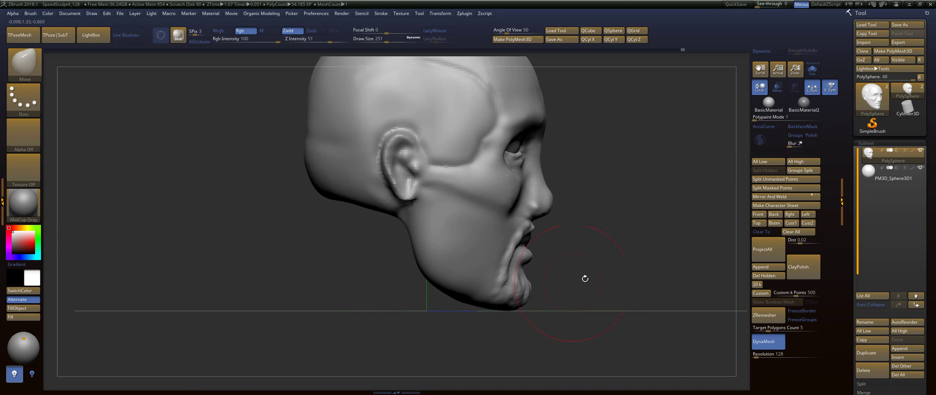
mouse_move(585, 278)
left_mouse_down()
mouse_move(527, 281)
mouse_move(530, 254)
mouse_move(493, 238)
left_mouse_up()
left_click_drag(495, 304, 537, 303, "shift")
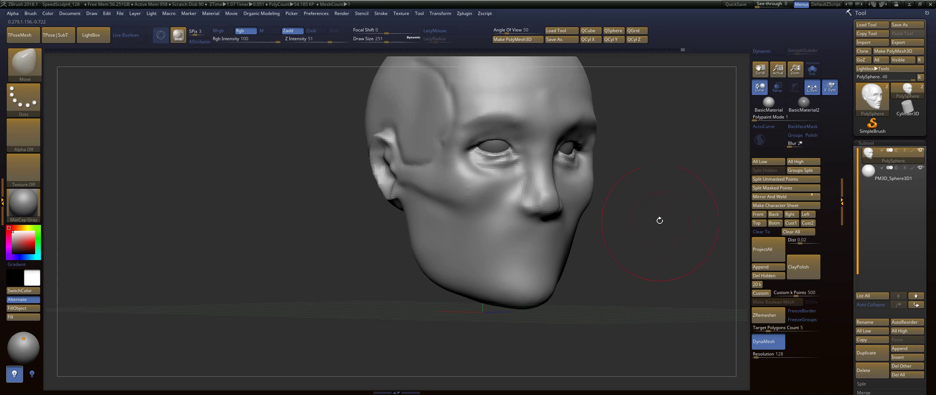
mouse_move(660, 219)
left_mouse_down()
mouse_move(625, 238)
mouse_move(656, 246)
mouse_move(666, 229)
mouse_move(649, 210)
mouse_move(659, 206)
mouse_move(671, 219)
mouse_move(614, 219)
left_mouse_up()
key("b")
key("d")
key("s")
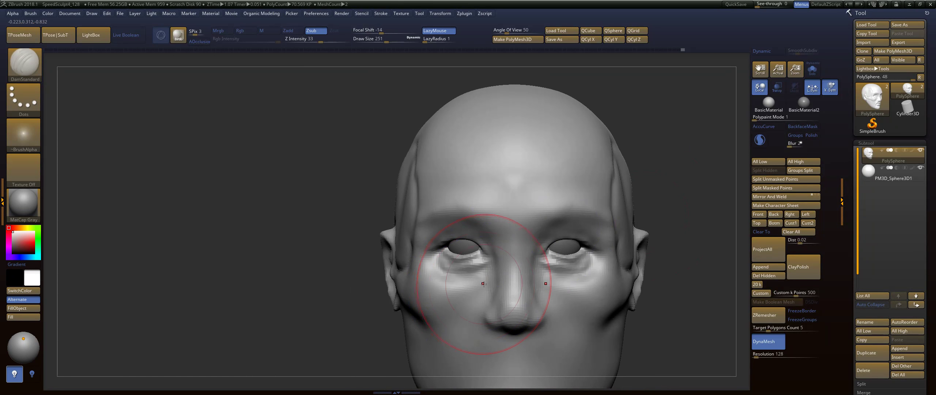
key("b")
key("d")
key("s")
left_click_drag(291, 286, 333, 287)
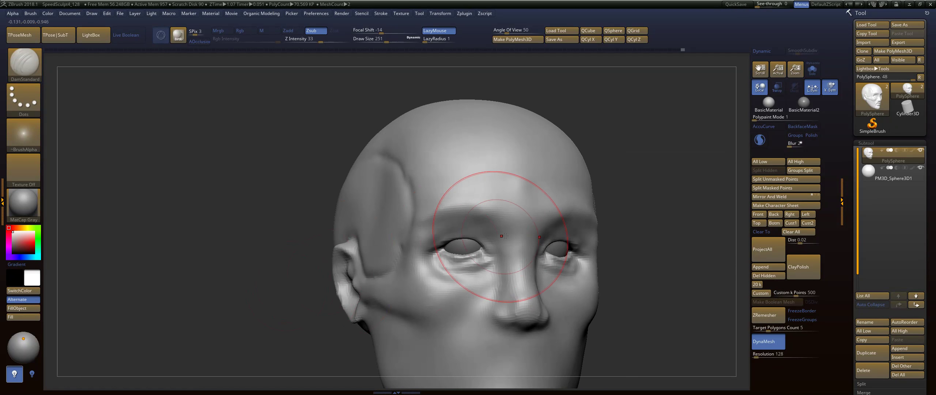
key("s")
mouse_move(502, 236)
left_mouse_down()
mouse_move(461, 219)
mouse_move(439, 225)
mouse_move(495, 230)
mouse_move(492, 277)
mouse_move(454, 270)
mouse_move(433, 225)
mouse_move(470, 220)
left_mouse_up()
key("ctrl+z")
Build up the inner brow and nose bridge with FormSoft at draw size 112.
mouse_move(676, 208)
left_mouse_down("shift")
mouse_move(643, 178)
mouse_move(676, 162)
left_mouse_up("shift")
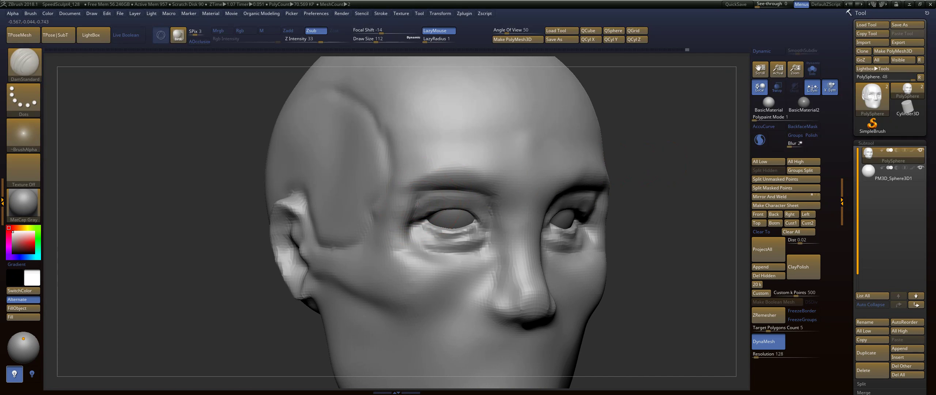
key("b")
key("f")
key("s")
mouse_move(494, 187)
left_mouse_down()
mouse_move(434, 185)
mouse_move(462, 192)
mouse_move(443, 187)
left_mouse_up()
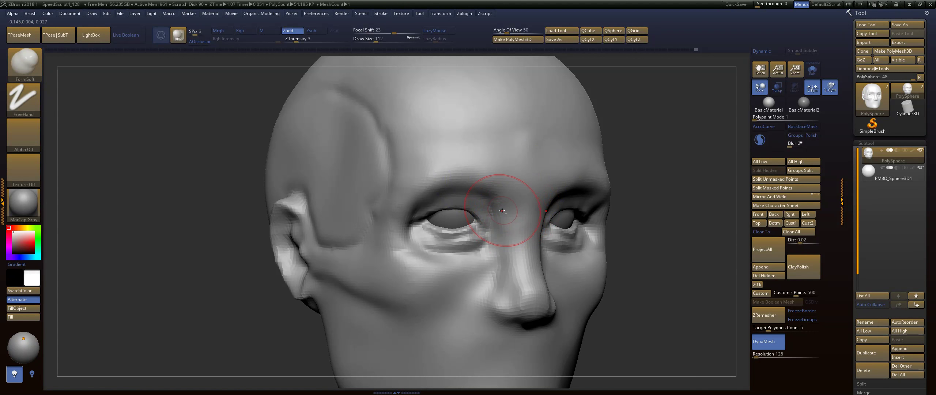
mouse_move(502, 211)
left_mouse_down()
mouse_move(500, 229)
mouse_move(519, 205)
mouse_move(516, 216)
left_mouse_up()
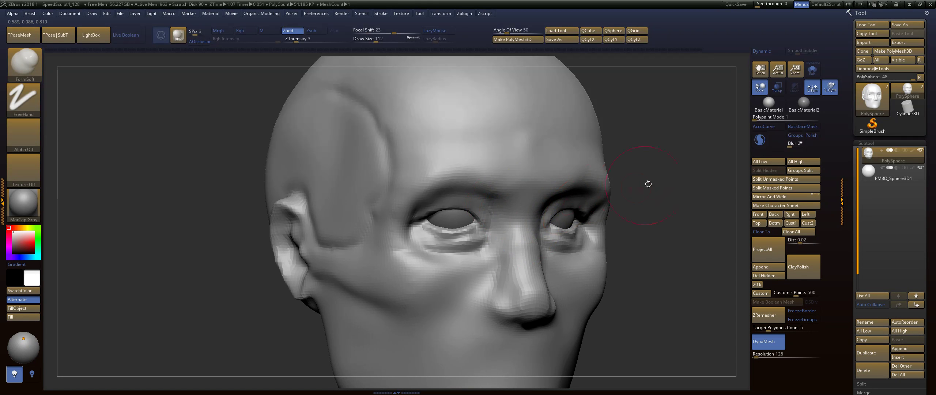
Soften the nose sides, wings and base into the cheeks at draw size 112.
left_click_drag(647, 184, 684, 184, "shift")
left_click_drag(574, 238, 541, 205, "alt")
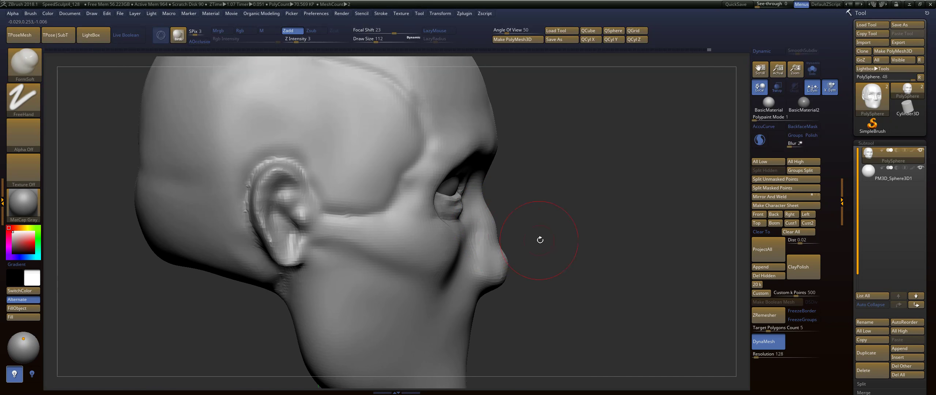
mouse_move(539, 238)
left_mouse_down()
mouse_move(465, 249)
mouse_move(462, 261)
left_mouse_up()
left_click_drag(455, 291, 470, 274)
left_click_drag(593, 266, 552, 266, "shift")
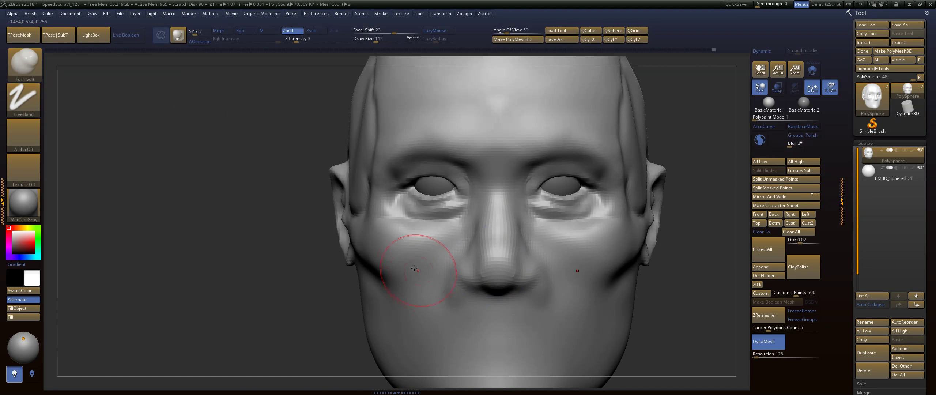
mouse_move(500, 294)
left_mouse_down()
mouse_move(462, 290)
mouse_move(486, 241)
left_mouse_up()
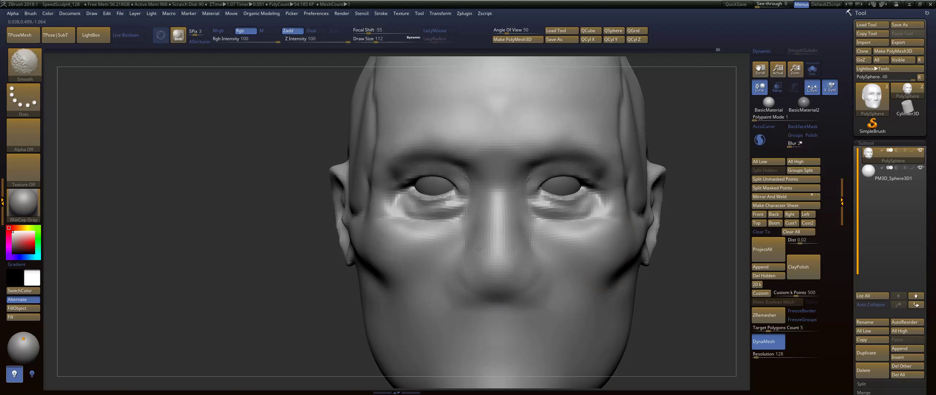
Pull the chin down and broaden its lower edge with the Move brush at draw sizes 372 and 149.
mouse_move(680, 233)
left_mouse_down()
mouse_move(682, 224)
mouse_move(708, 228)
mouse_move(676, 219)
mouse_move(618, 245)
mouse_move(592, 271)
mouse_move(645, 252)
mouse_move(533, 243)
left_mouse_up()
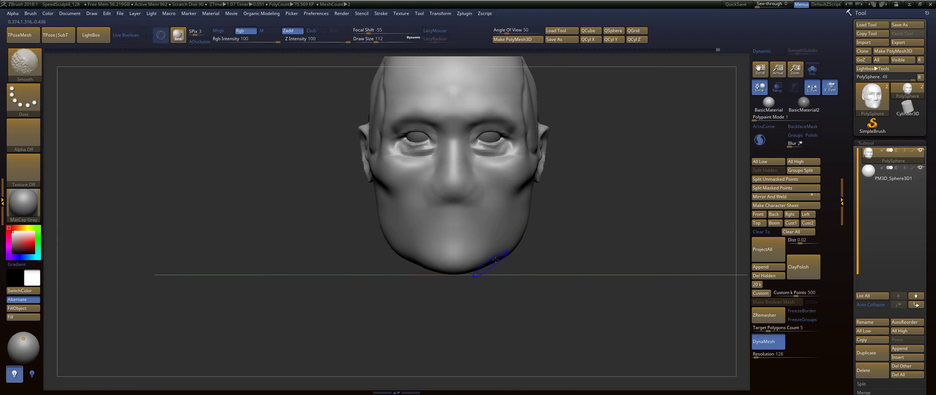
key("b")
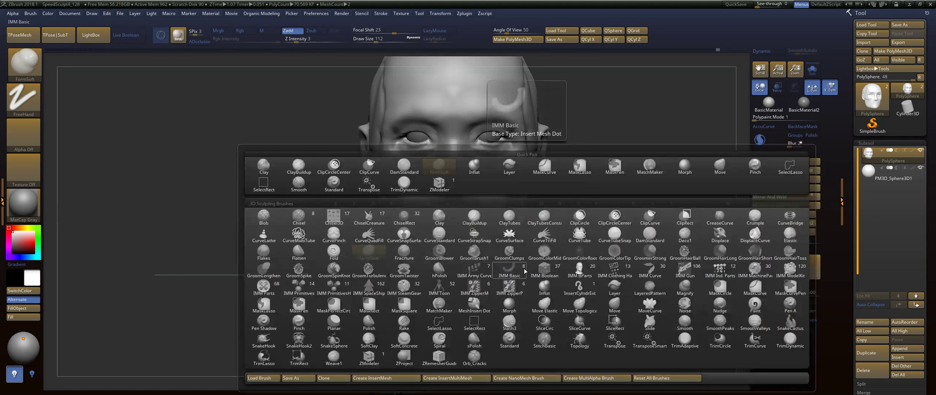
key("m")
key("v")
key("s")
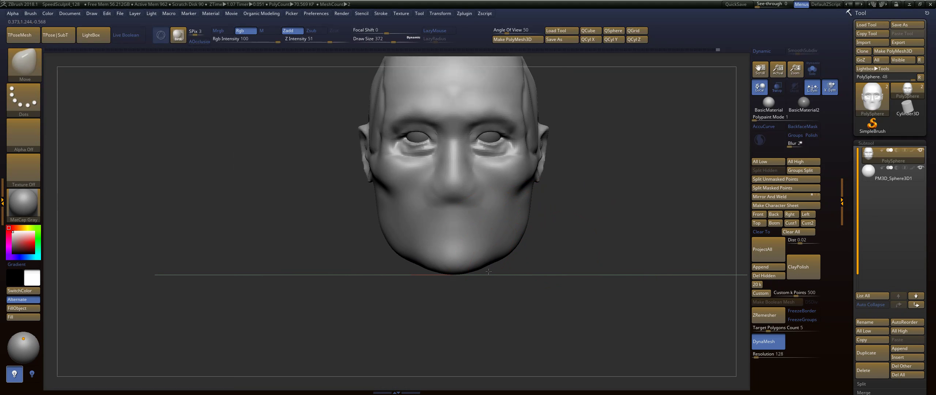
left_click_drag(488, 271, 451, 281)
key("s")
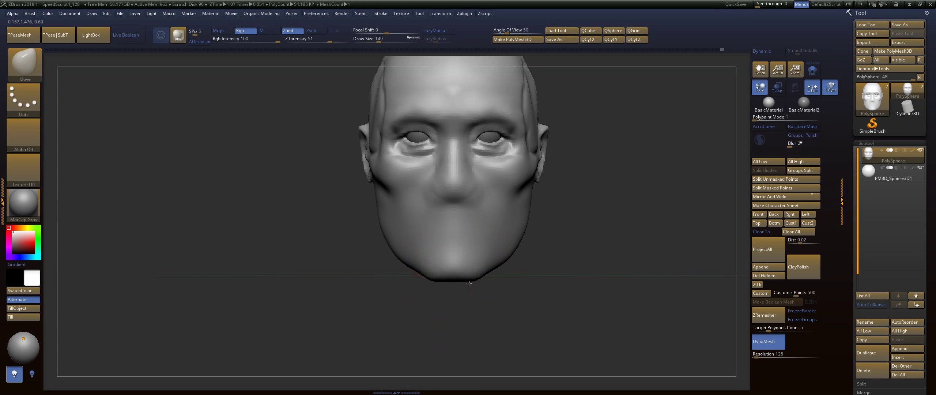
key("shift")
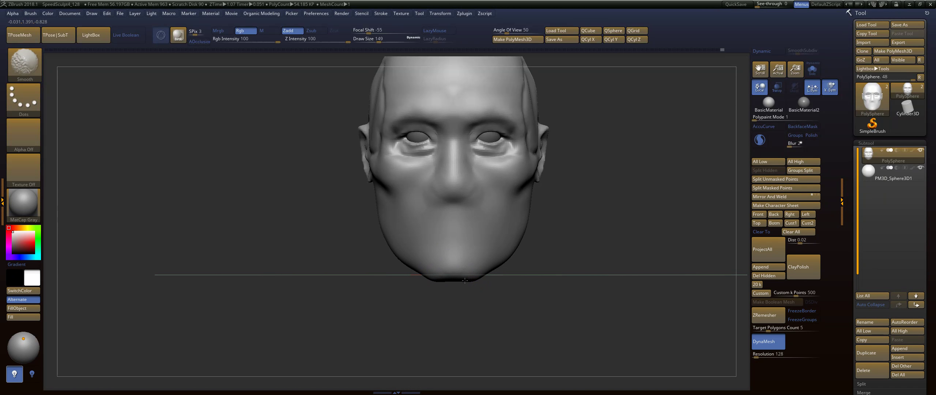
Adjust the rear jaw contour in profile with the Move brush at draw sizes 351 and 177.
mouse_move(401, 294)
left_mouse_down("shift")
mouse_move(547, 253)
mouse_move(568, 274)
left_mouse_up("shift")
key("s")
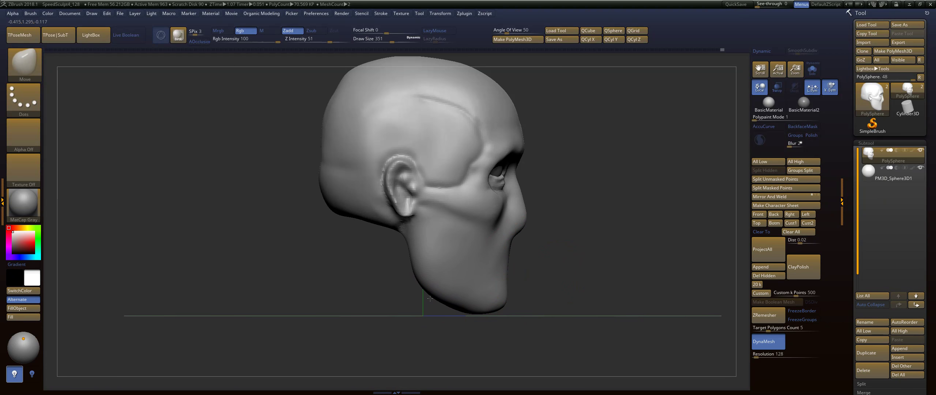
key("s")
left_click_drag(427, 279, 417, 280)
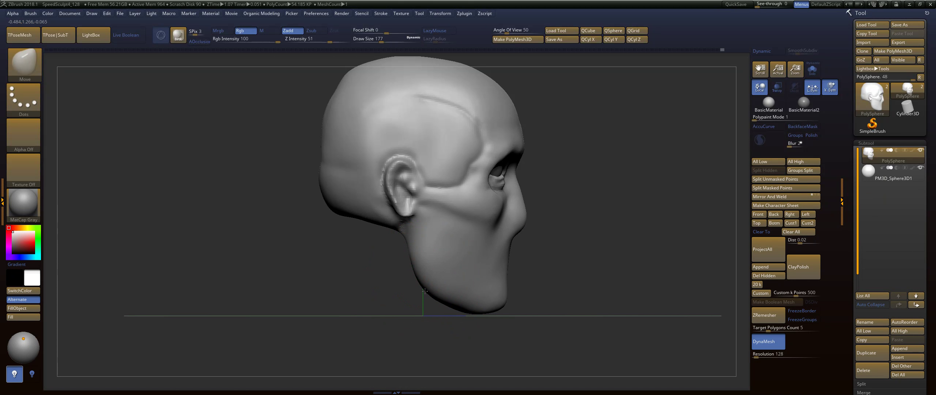
Build up the side of the forehead above the brow and temple with FormSoft at draw size 257.
mouse_move(564, 263)
left_mouse_down()
mouse_move(607, 235)
mouse_move(607, 261)
left_mouse_up()
key("b")
left_click(547, 173)
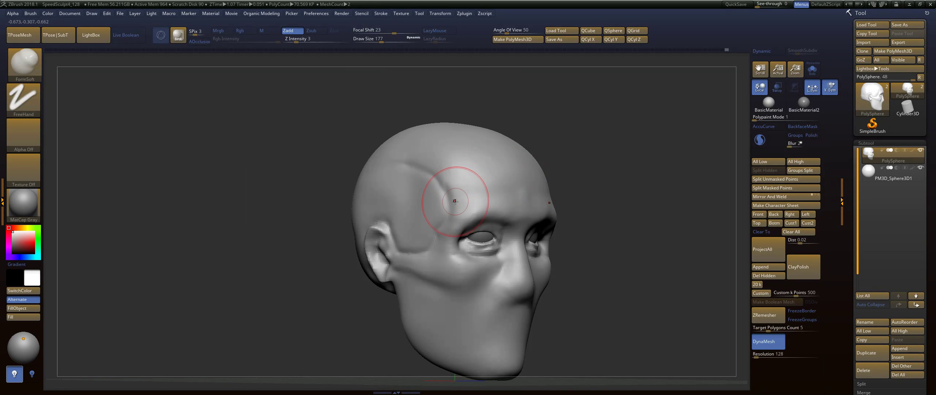
key("s")
left_click_drag(452, 199, 452, 199)
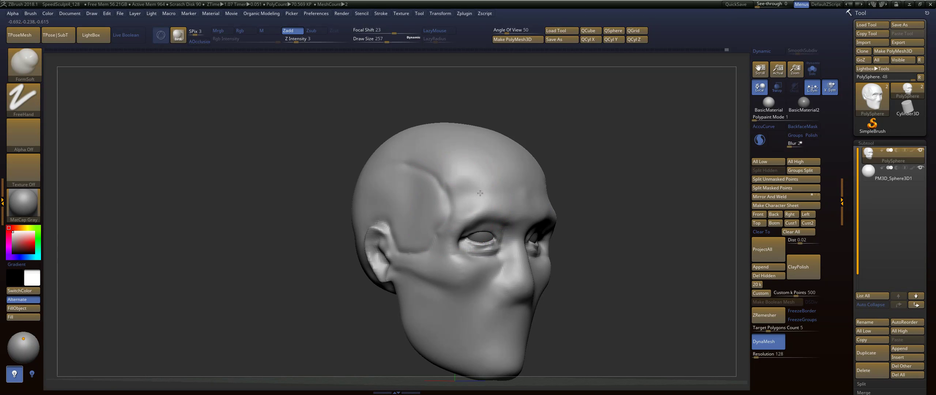
left_click_drag(621, 175, 615, 210, "alt")
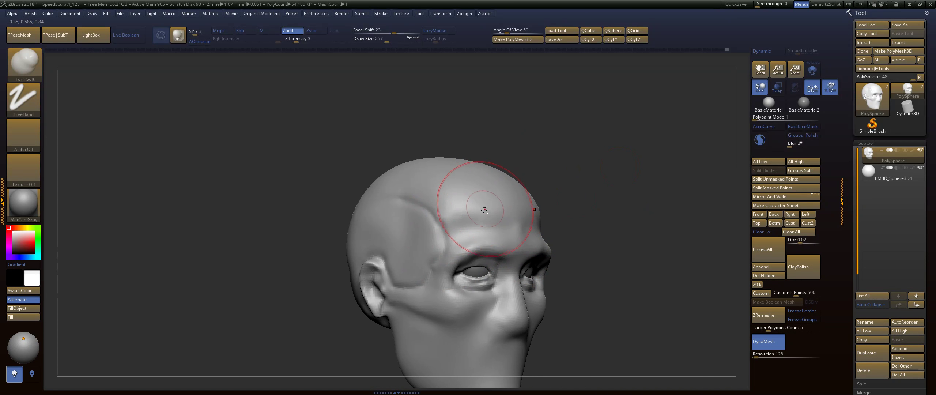
left_click_drag(469, 191, 461, 179)
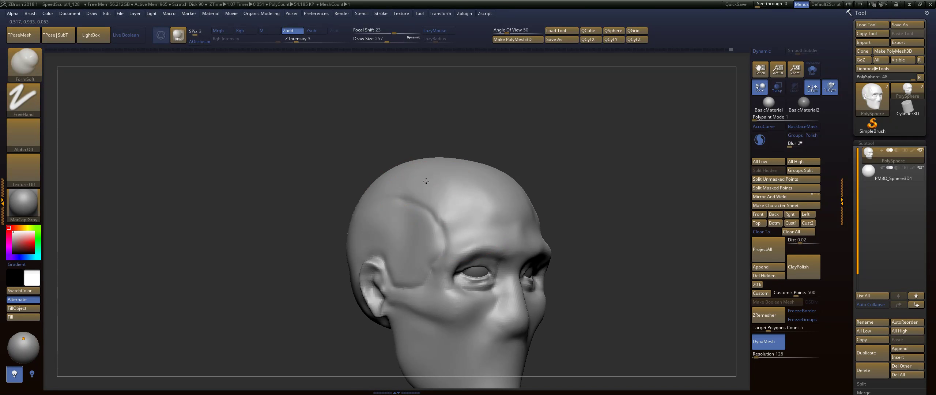
Fill in the carved temple area and soften its bordering ridge at draw size 257.
key("shift")
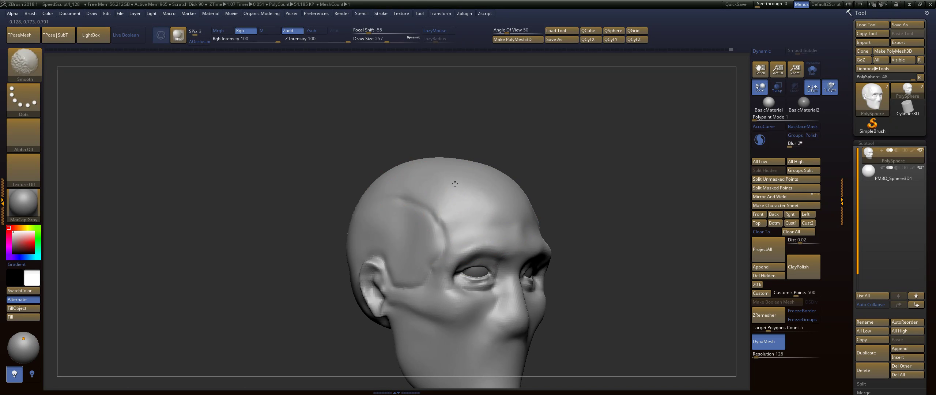
left_click_drag(435, 235, 420, 216)
left_click_drag(419, 215, 431, 238)
mouse_move(587, 187)
left_mouse_down("alt")
mouse_move(626, 180)
mouse_move(654, 205)
left_mouse_up("alt")
left_click_drag(452, 224, 383, 214)
left_click_drag(458, 234, 421, 220)
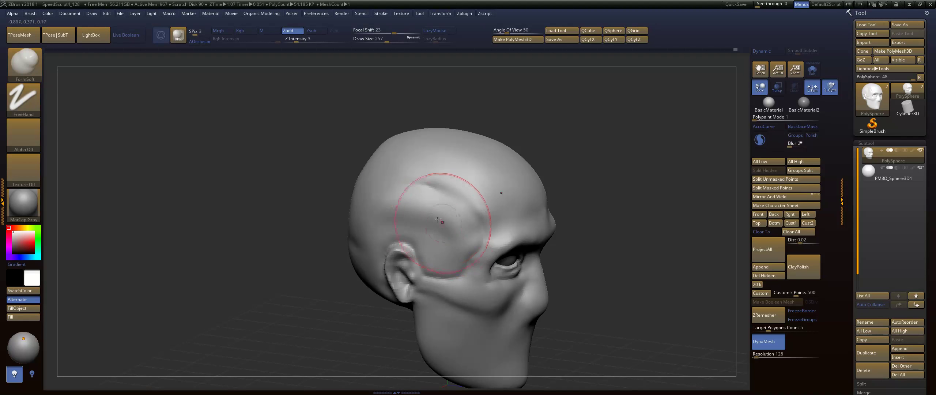
Smooth the filled temple into the surrounding skull and outer brow at draw size 257.
key("shift")
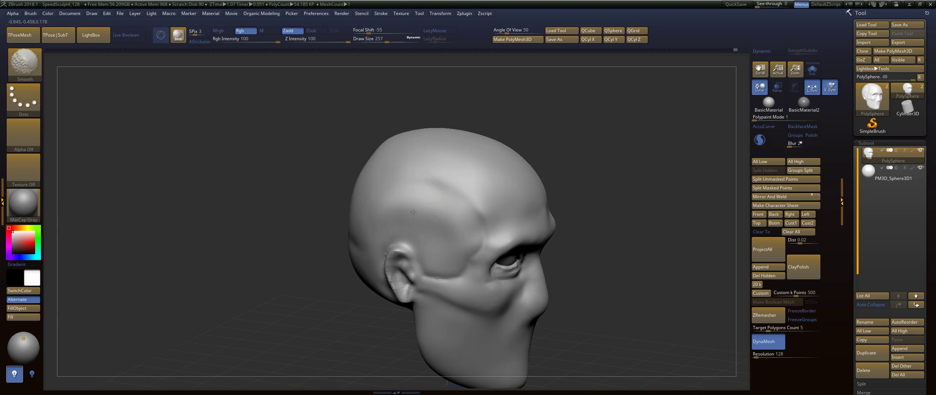
mouse_move(414, 212)
left_mouse_down("shift")
mouse_move(424, 229)
mouse_move(408, 211)
left_mouse_up("shift")
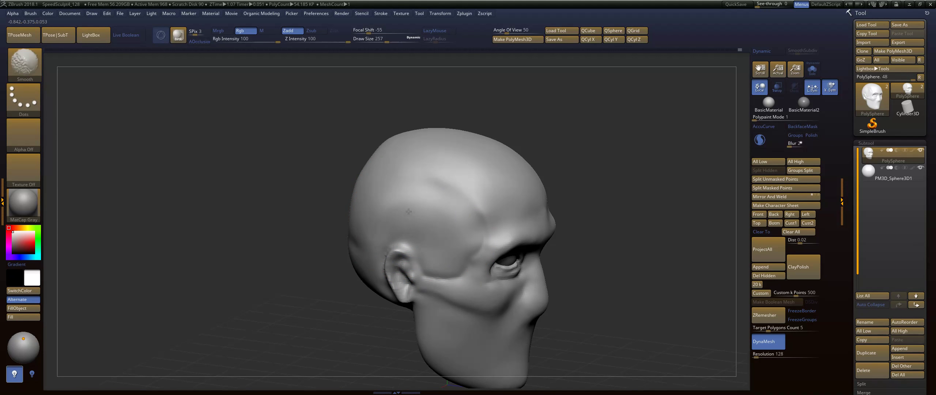
left_click_drag(439, 237, 444, 215, "shift")
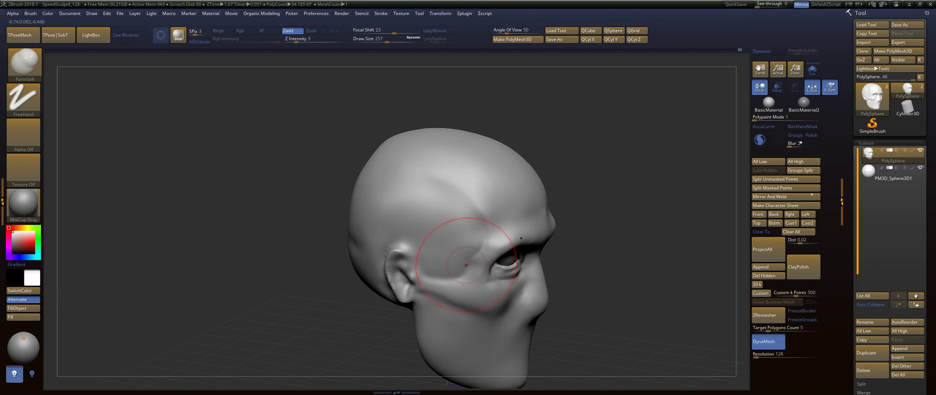
left_click_drag(463, 238, 380, 198, "shift")
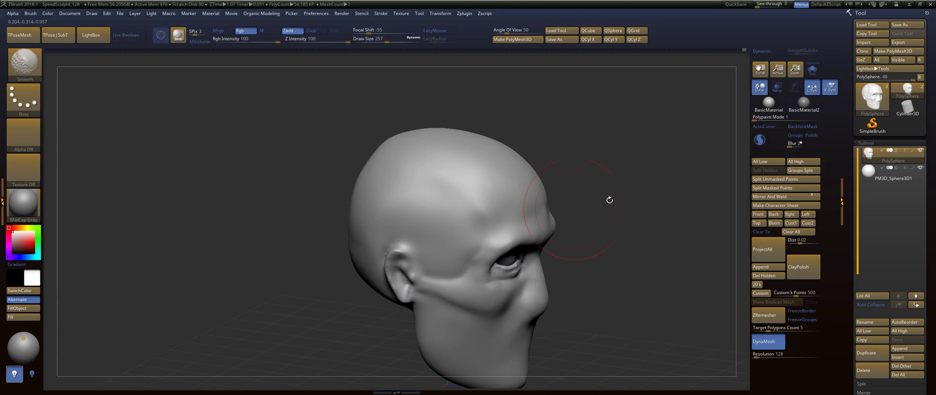
Reshape the rear side contour of the skull from above with the Move brush at draw size 415.
left_click_drag(609, 200, 391, 220)
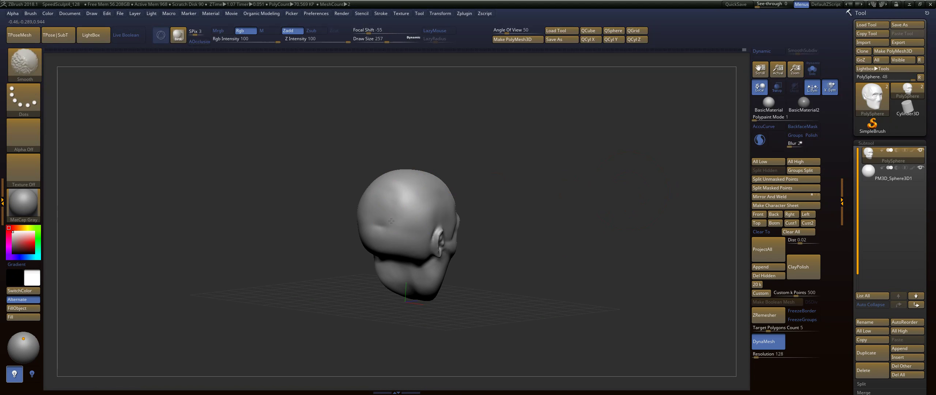
left_click_drag(541, 212, 556, 271)
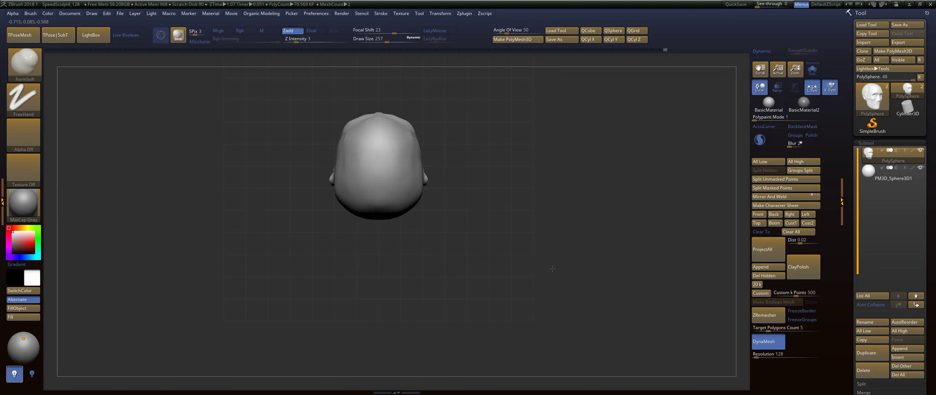
left_click_drag(479, 220, 531, 243, "alt")
key("b")
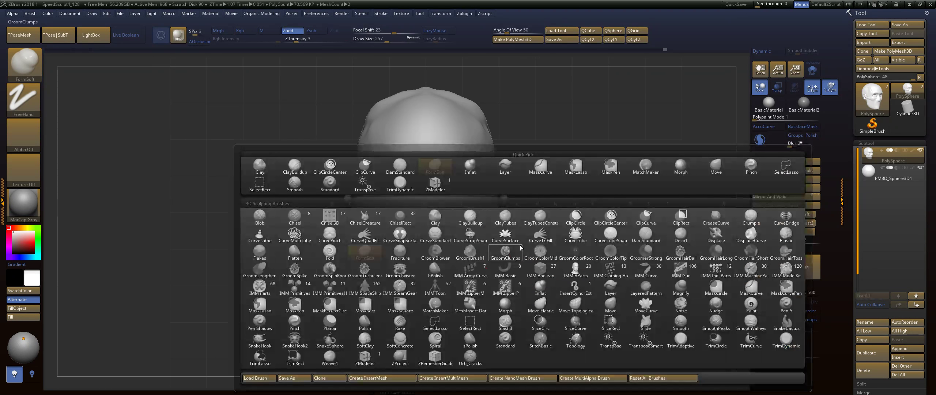
key("m")
key("v")
left_click_drag(541, 193, 551, 236, "alt")
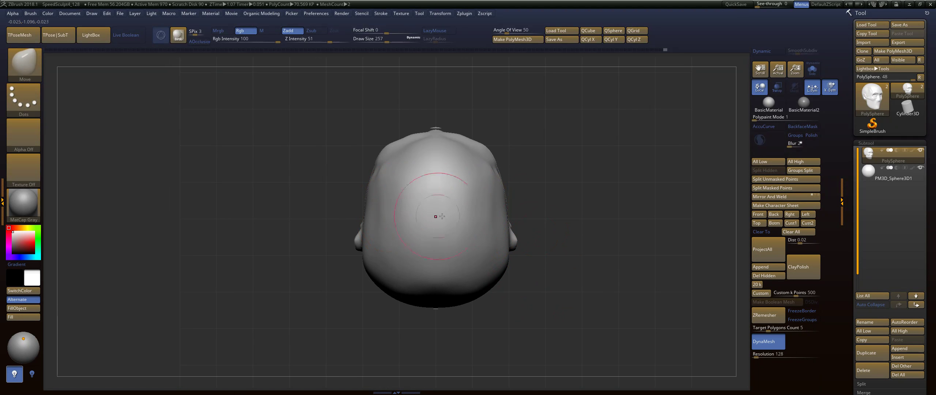
mouse_move(278, 227)
left_mouse_down()
mouse_move(379, 233)
mouse_move(363, 225)
left_mouse_up()
key("s")
mouse_move(564, 203)
left_mouse_down("shift")
mouse_move(537, 204)
mouse_move(563, 203)
mouse_move(553, 201)
left_mouse_up("shift")
left_click_drag(513, 249, 506, 252)
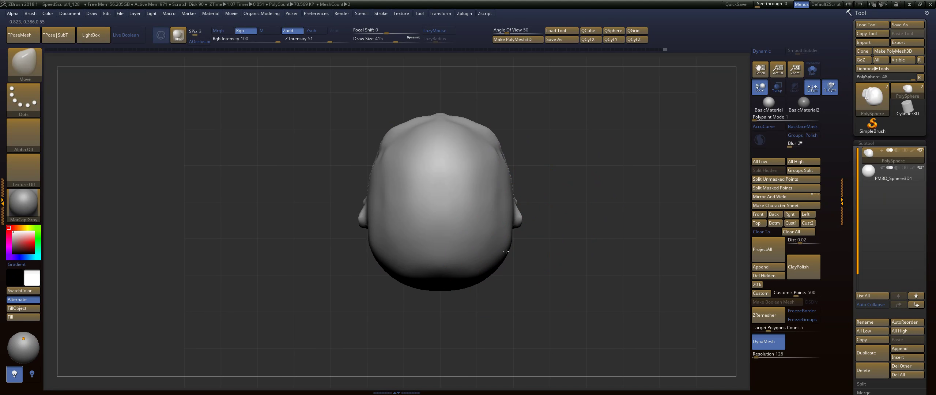
Reshape the upper forehead contour from above with the Move brush at draw size 154 and smooth the adjusted surface.
mouse_move(568, 199)
left_mouse_down("alt")
mouse_move(574, 246)
mouse_move(538, 223)
mouse_move(509, 230)
left_mouse_up("alt")
key("s")
key("s")
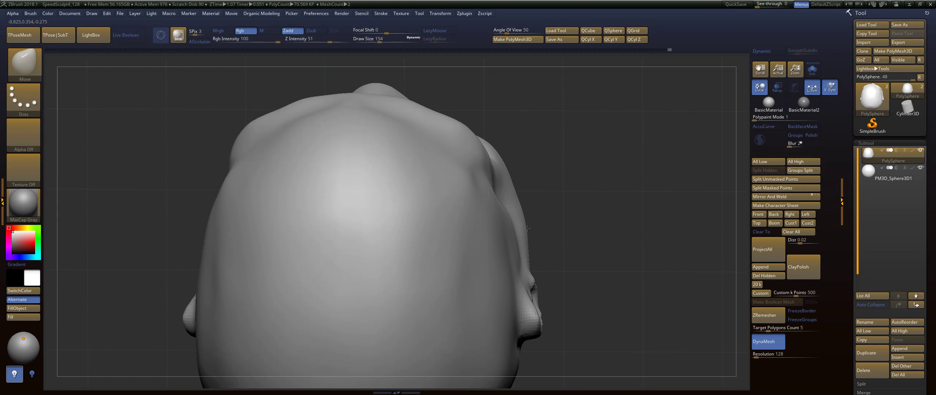
left_click_drag(516, 190, 604, 272)
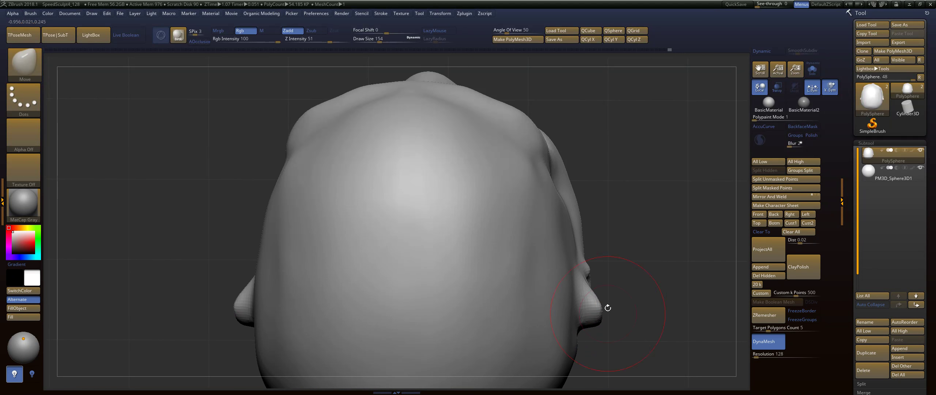
left_click_drag(605, 307, 647, 232)
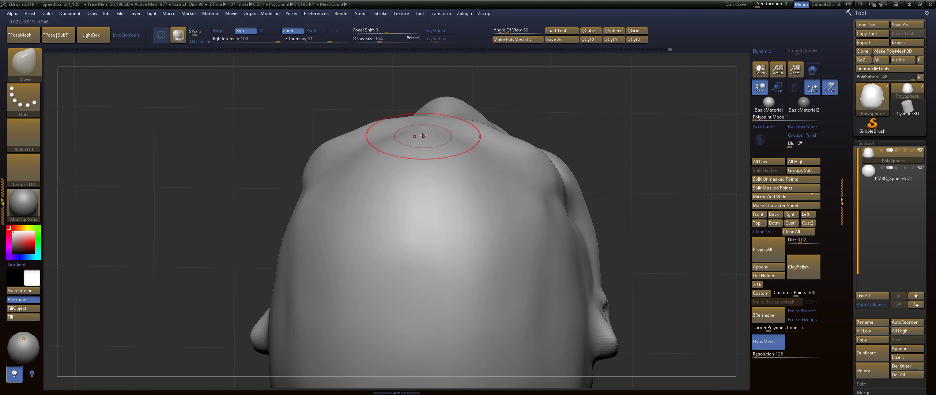
left_click_drag(423, 136, 466, 148)
key("shift")
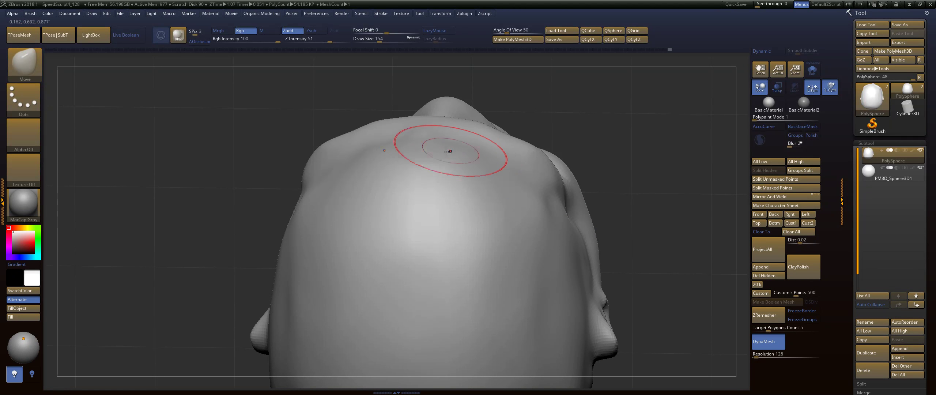
left_click_drag(373, 155, 402, 157, "shift")
Carve the eyelid crease and the fold beneath the eye with DamStandard at draw size 80.
mouse_move(636, 216)
left_mouse_down()
mouse_move(462, 232)
mouse_move(322, 211)
mouse_move(396, 214)
left_mouse_up()
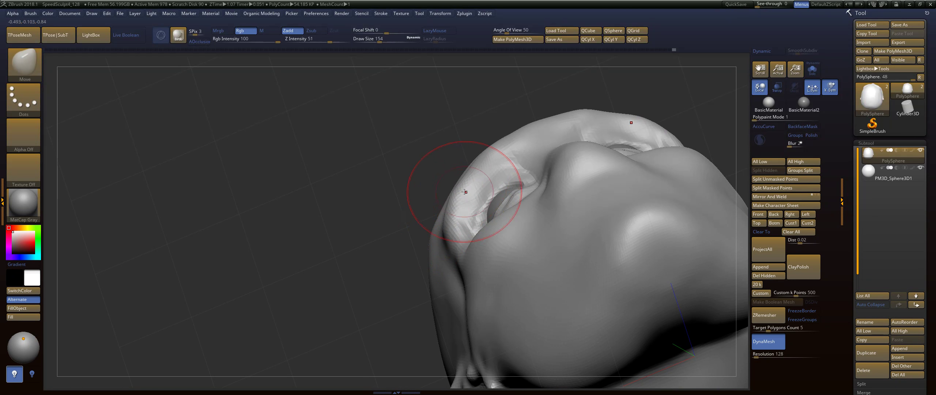
mouse_move(372, 204)
left_mouse_down()
mouse_move(360, 297)
mouse_move(360, 347)
mouse_move(373, 346)
left_mouse_up()
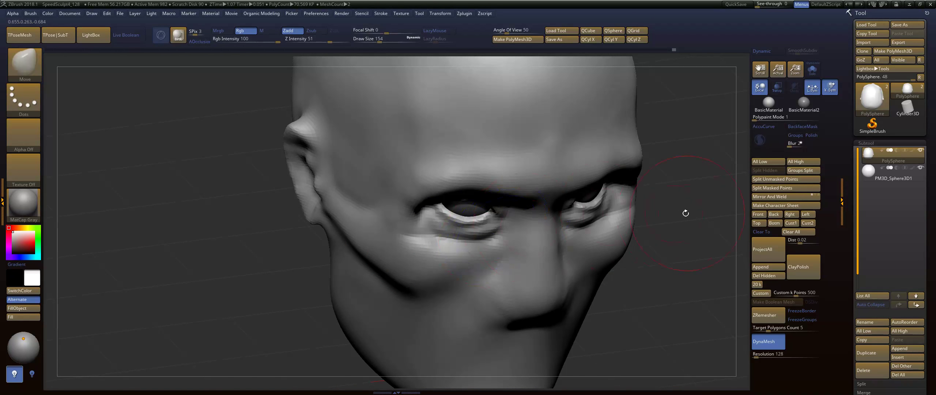
left_click_drag(685, 214, 671, 204, "shift")
left_click_drag(285, 273, 365, 267)
key("b")
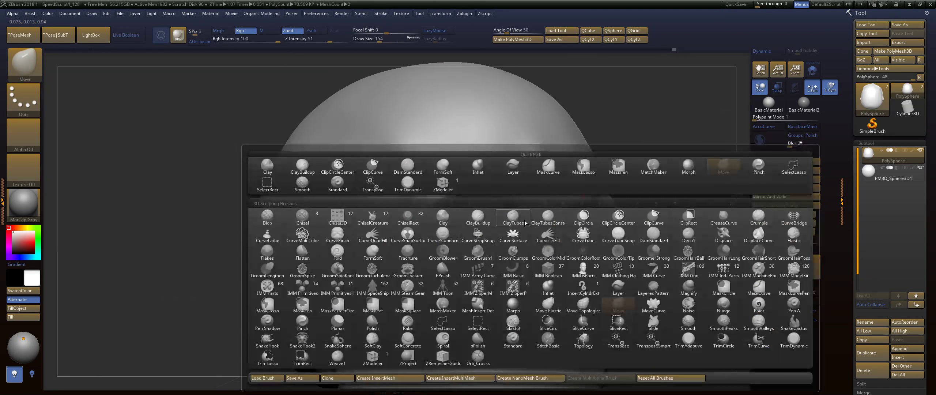
key("d")
key("s")
key("s")
mouse_move(498, 233)
left_mouse_down()
mouse_move(488, 220)
mouse_move(468, 220)
mouse_move(429, 239)
left_mouse_up()
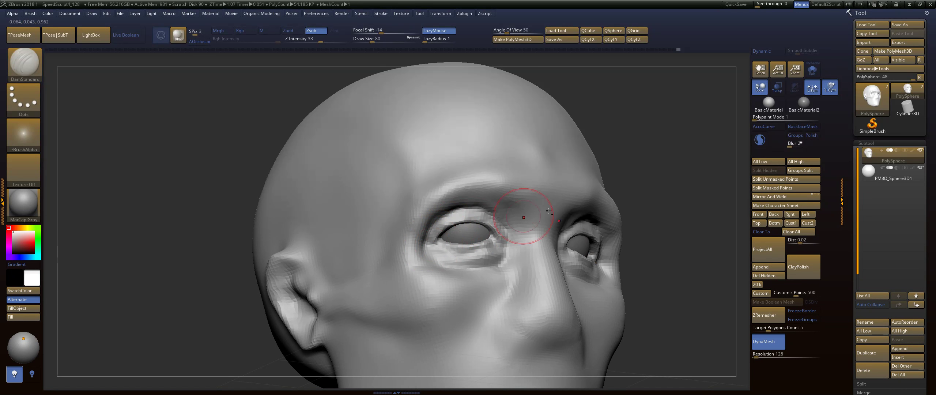
left_click_drag(656, 190, 658, 248)
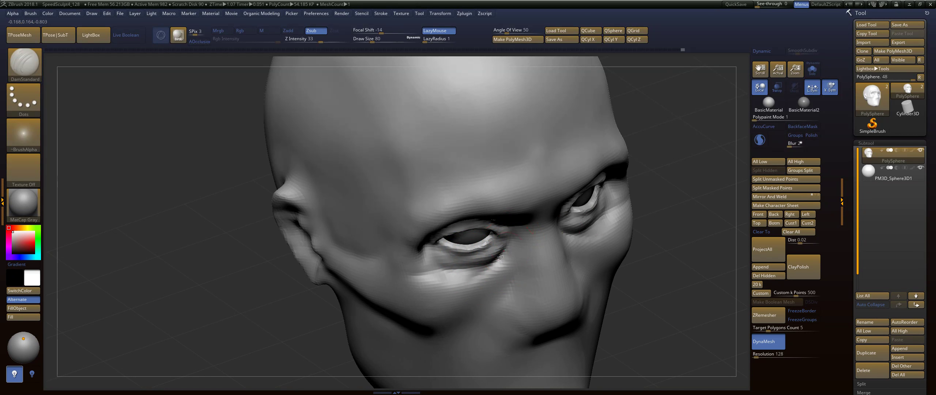
left_click_drag(501, 257, 464, 280)
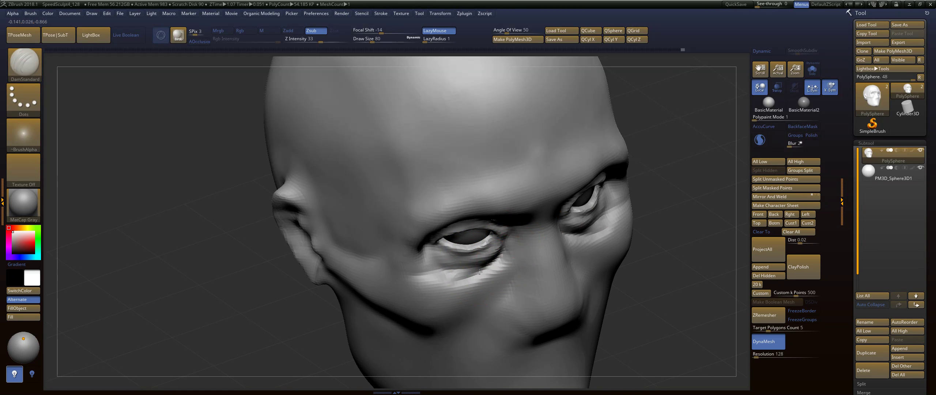
Define the inner eye corner and the inner end of the under-eye fold with DamStandard at draw size 80.
mouse_move(672, 240)
left_mouse_down()
mouse_move(665, 192)
mouse_move(669, 264)
left_mouse_up()
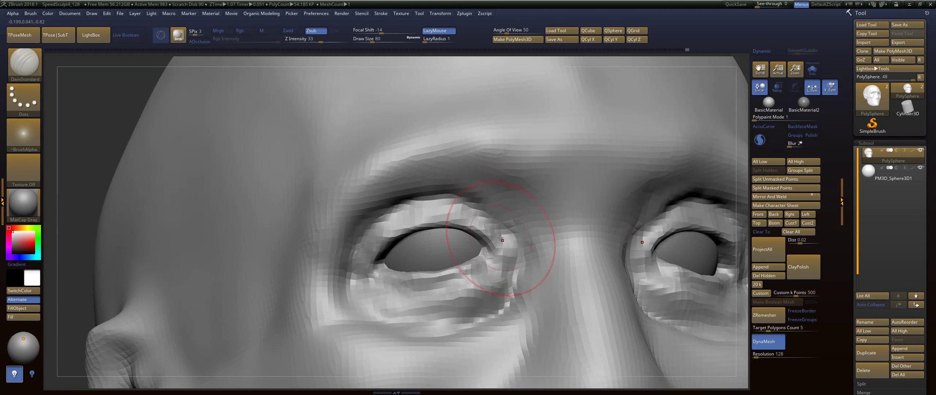
left_click_drag(501, 239, 519, 266)
left_click_drag(458, 291, 496, 264)
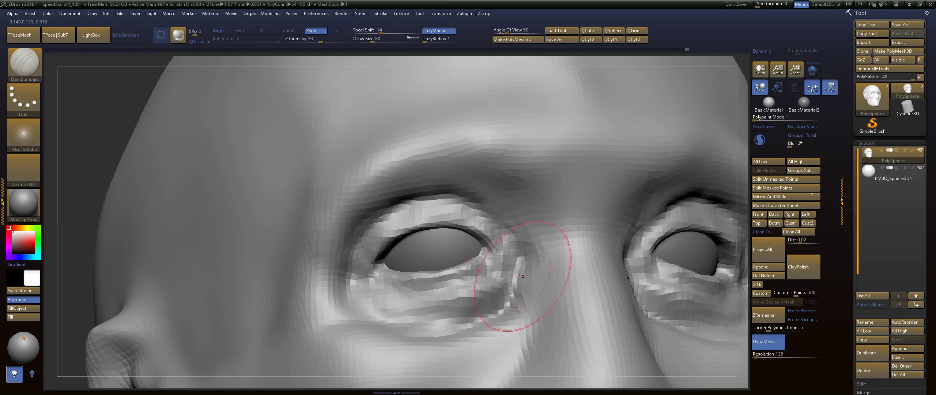
Refine the inner eye corner and smooth the area under the lower eyelid at draw size 33.
mouse_move(520, 276)
right_mouse_down("alt")
mouse_move(566, 220)
mouse_move(592, 249)
right_mouse_up("alt")
key("s")
mouse_move(520, 252)
left_mouse_down()
mouse_move(508, 242)
mouse_move(415, 244)
mouse_move(549, 215)
left_mouse_up()
mouse_move(541, 242)
left_mouse_down("shift")
mouse_move(468, 275)
mouse_move(413, 260)
left_mouse_up("shift")
left_click_drag(527, 240, 443, 263, "shift")
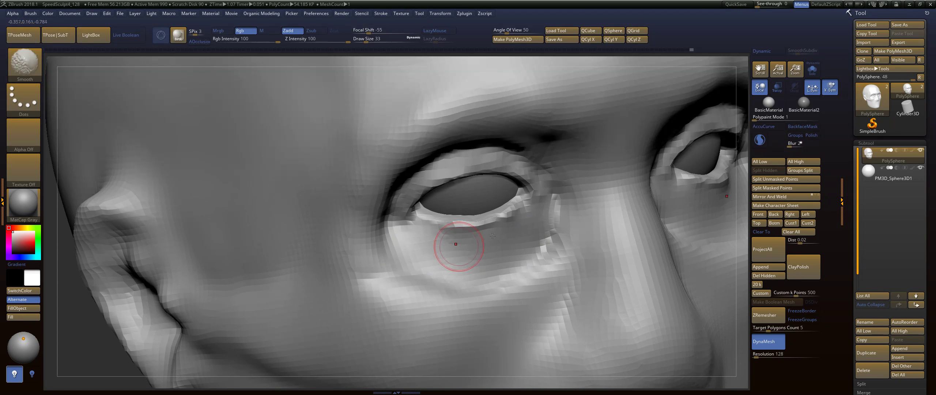
Carve the lower eyelid line outward from the inner eye corner with DamStandard.
key("b")
key("d")
key("s")
mouse_move(519, 214)
left_mouse_down()
mouse_move(453, 238)
mouse_move(487, 236)
left_mouse_up()
Build up the lower and upper eyelids with FormSoft at draw size 51.
key("b")
key("f")
key("s")
key("s")
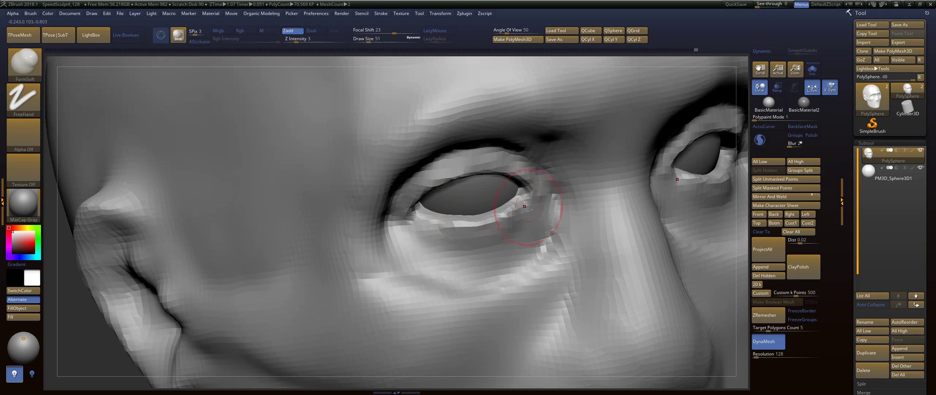
mouse_move(528, 207)
left_mouse_down()
mouse_move(471, 234)
mouse_move(406, 233)
left_mouse_up()
left_click_drag(406, 234, 425, 242)
mouse_move(496, 170)
left_mouse_down()
mouse_move(435, 178)
mouse_move(471, 166)
mouse_move(406, 199)
left_mouse_up()
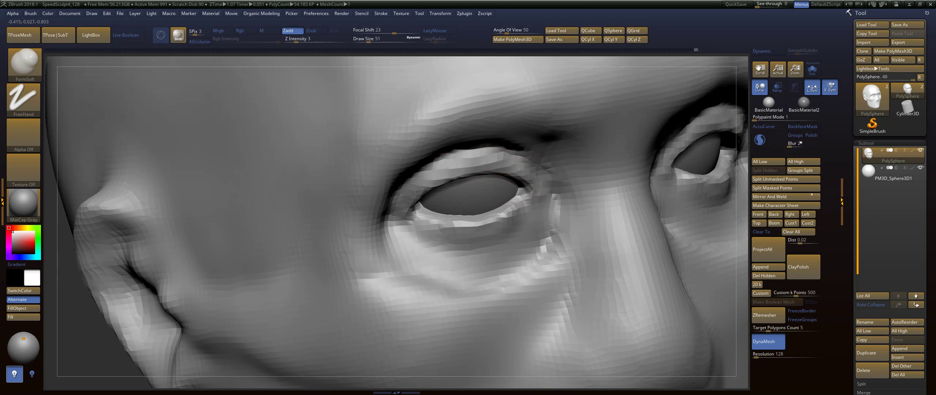
Fill the inner eye corner beside the nose bridge with FormSoft at draw size 51 and smooth the under-eye fold.
left_click_drag(526, 206, 536, 195)
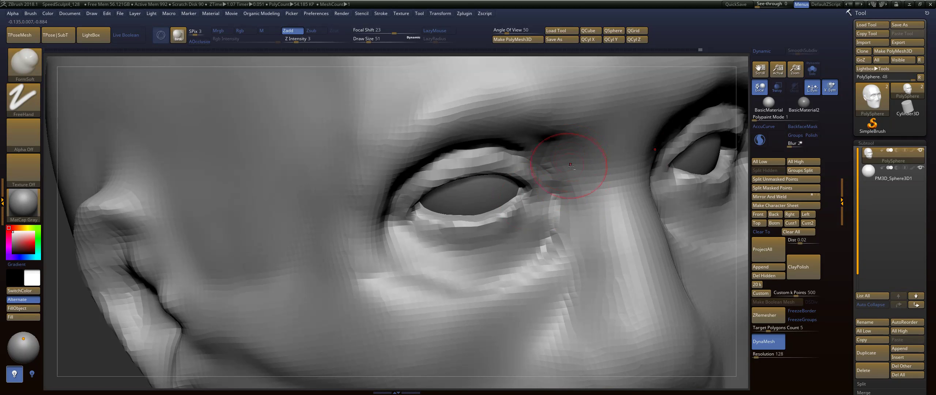
mouse_move(570, 165)
left_mouse_down()
mouse_move(541, 160)
mouse_move(577, 201)
mouse_move(557, 227)
left_mouse_up()
mouse_move(539, 258)
left_mouse_down("shift")
mouse_move(544, 253)
mouse_move(508, 277)
left_mouse_up("shift")
left_click_drag(449, 272, 456, 279)
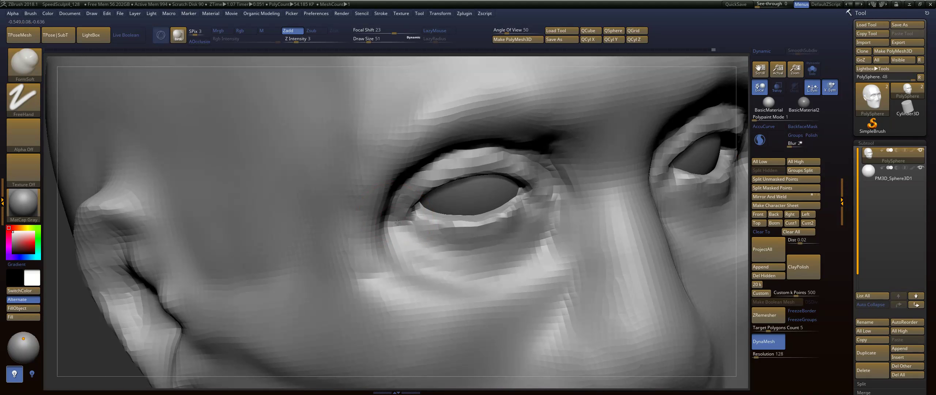
Build up the side of the jaw and the chin with FormSoft at draw size 202 and smooth the chin.
key("f")
mouse_move(603, 194)
left_mouse_down()
mouse_move(607, 186)
mouse_move(638, 192)
mouse_move(583, 188)
mouse_move(620, 198)
mouse_move(586, 207)
mouse_move(568, 198)
left_mouse_up()
key("s")
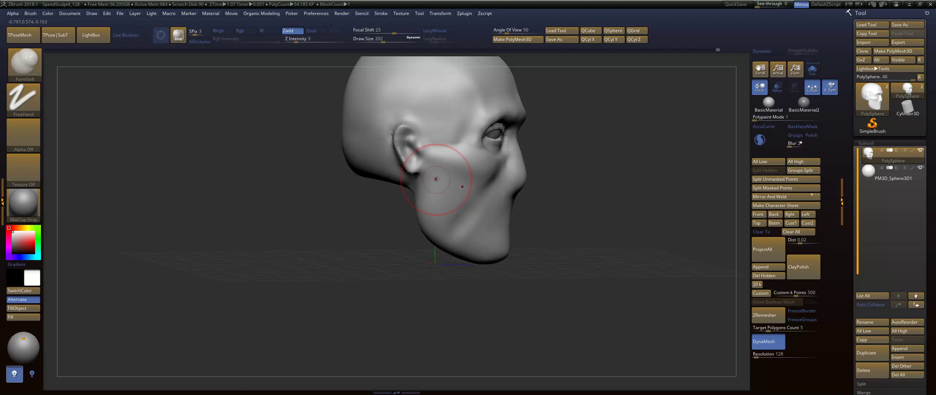
key("shift")
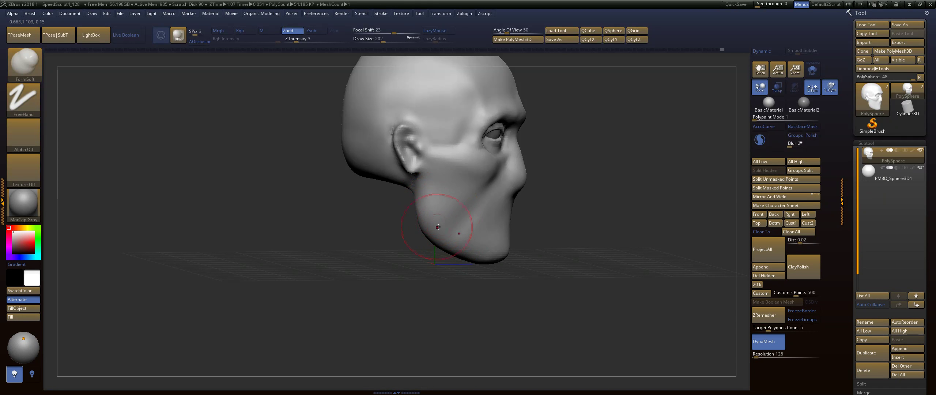
left_click_drag(558, 235, 546, 236, "shift")
left_click_drag(494, 247, 503, 243)
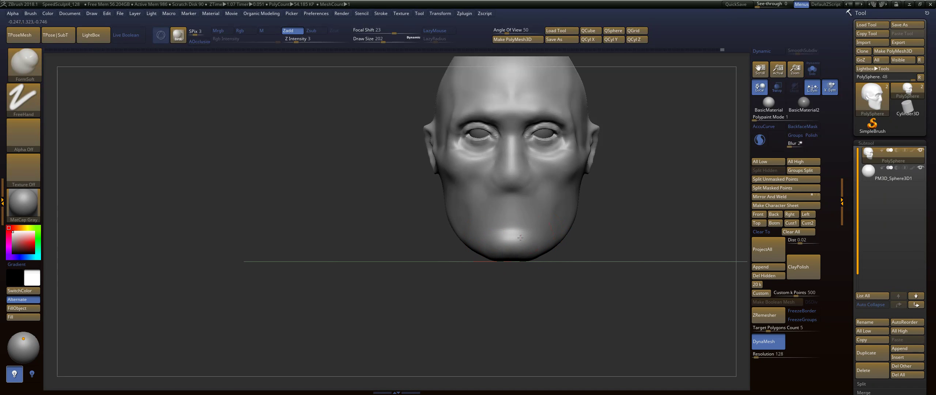
left_click_drag(506, 261, 528, 251)
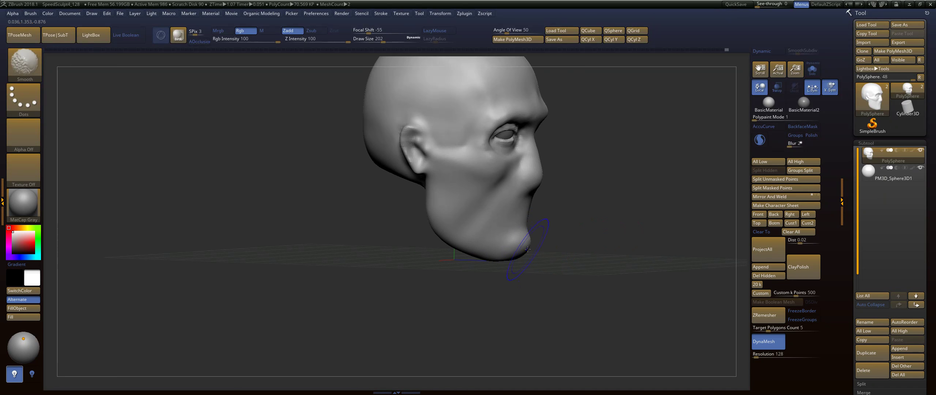
left_click_drag(582, 213, 507, 213, "shift")
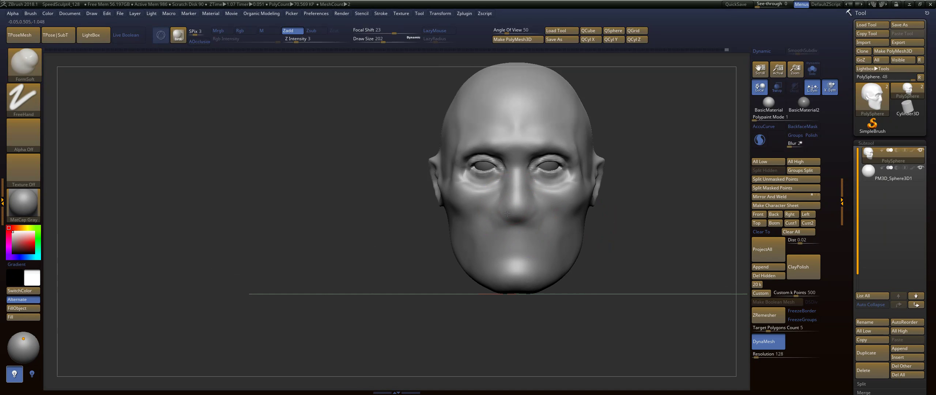
Fill out the lower face around the mouth area with FormSoft at draw size 299.
left_click_drag(629, 228, 654, 229)
key("s")
left_click_drag(488, 243, 506, 245)
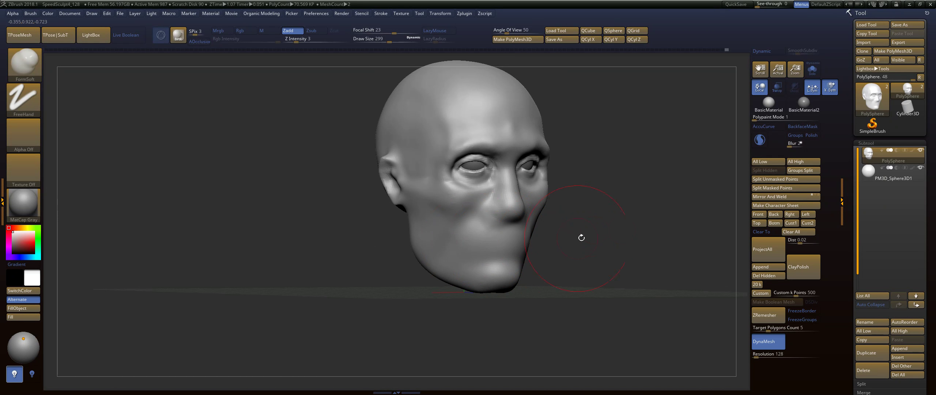
Round out and smooth the lower back of the skull with FormSoft at draw size 453.
mouse_move(581, 237)
left_mouse_down()
mouse_move(620, 236)
mouse_move(614, 223)
mouse_move(644, 234)
left_mouse_up()
key("s")
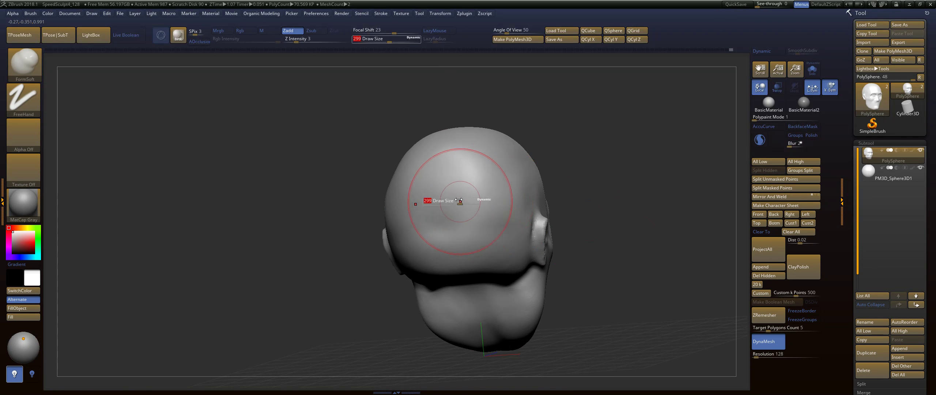
mouse_move(452, 201)
left_mouse_down()
mouse_move(460, 201)
mouse_move(433, 246)
left_mouse_up()
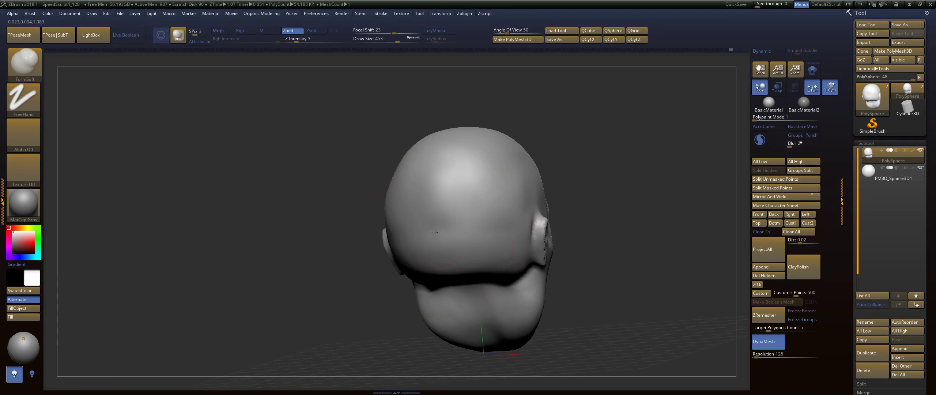
key("shift")
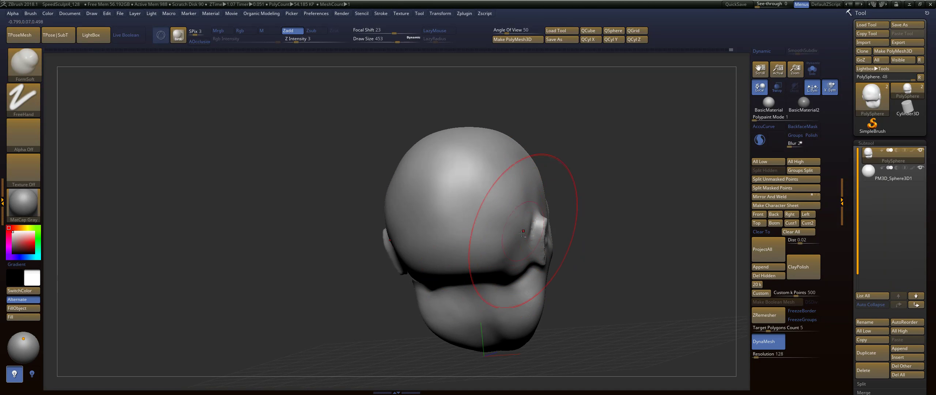
Refine the side of the skull behind the ear with FormSoft at draw size 251 and smooth it.
left_click_drag(600, 237, 515, 266)
key("s")
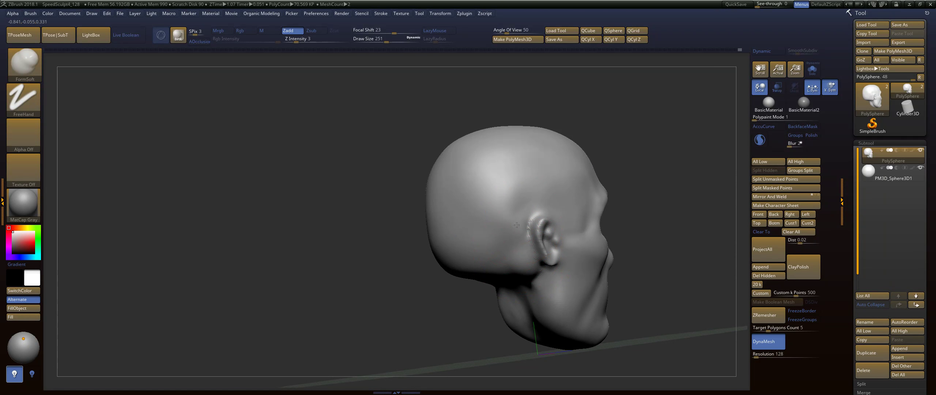
key("shift")
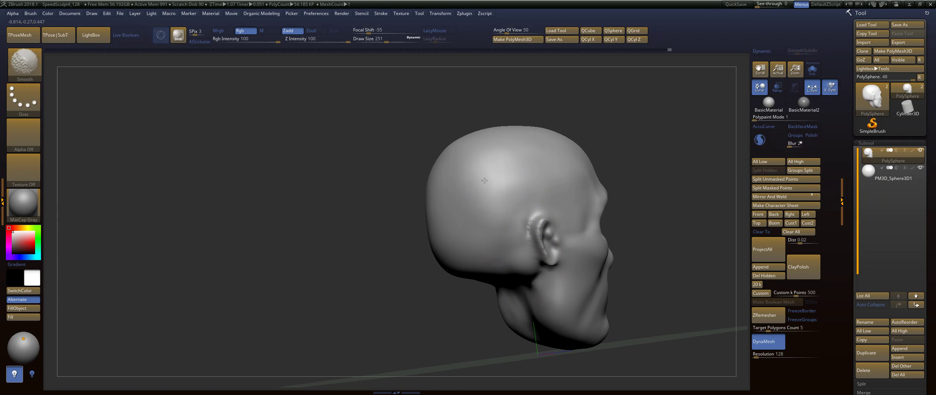
left_click_drag(368, 217, 366, 224, "shift")
key("f")
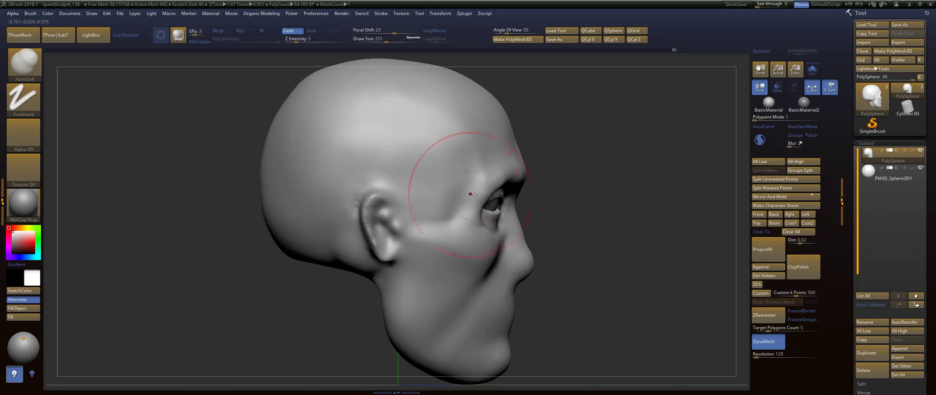
Leave a canvas snapshot of the three-quarter head view and place the live head beside it for comparison.
mouse_move(617, 179)
left_mouse_down("alt")
mouse_move(643, 216)
mouse_move(547, 211)
mouse_move(587, 211)
mouse_move(625, 234)
left_mouse_up("alt")
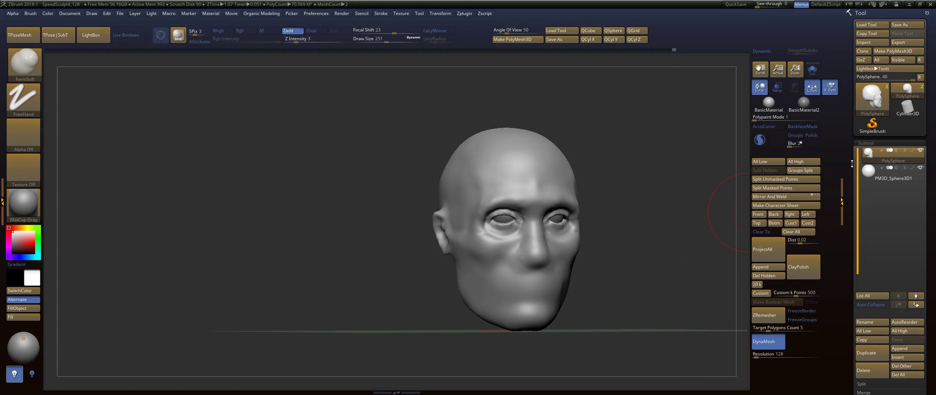
left_click_drag(664, 205, 433, 135)
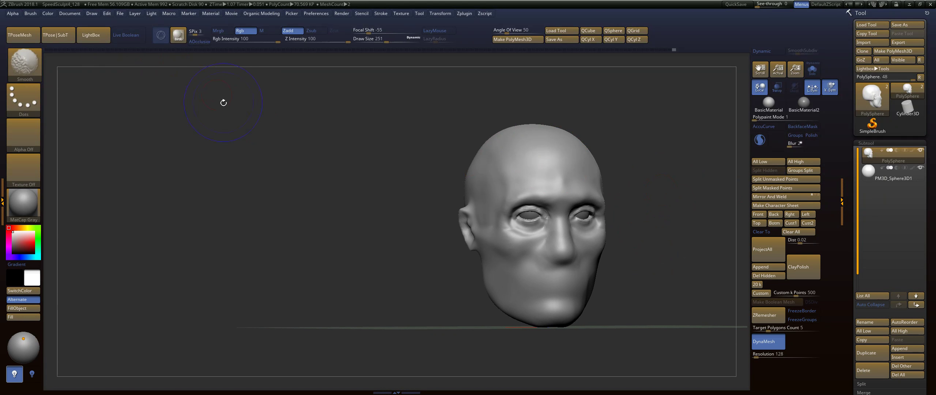
key("shift+s")
left_click_drag(355, 198, 129, 206, "alt")
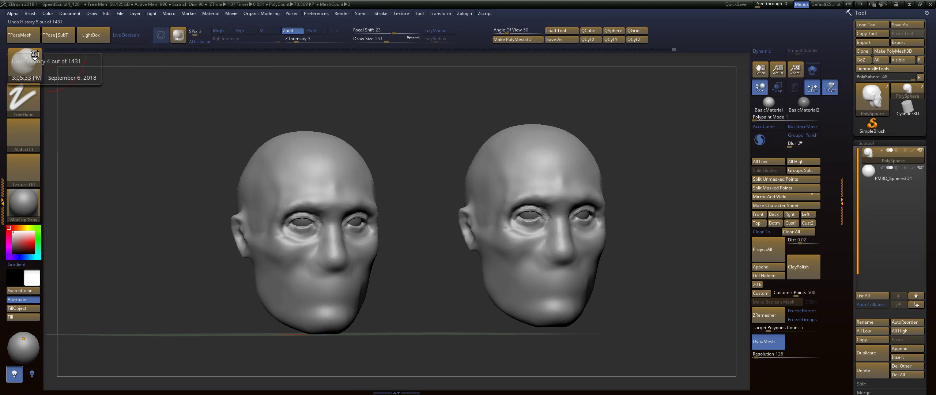
Step through the undo history from the early egg-shaped stage to the bearded stage to compare with the snapshot.
left_click(47, 50)
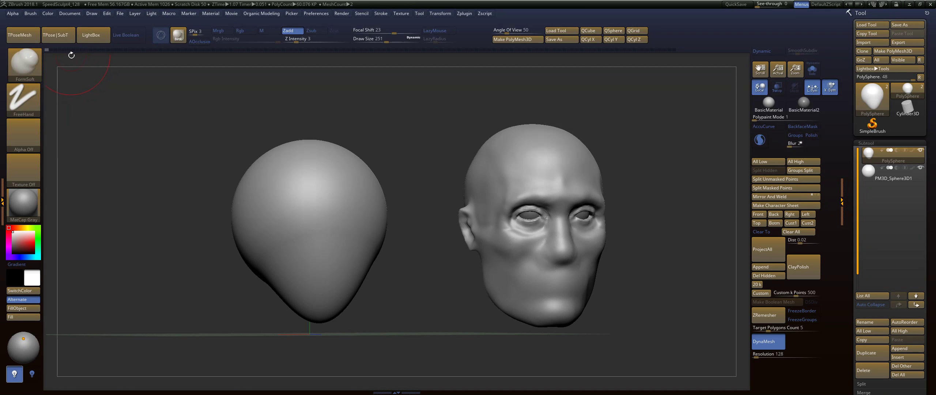
left_click(494, 50)
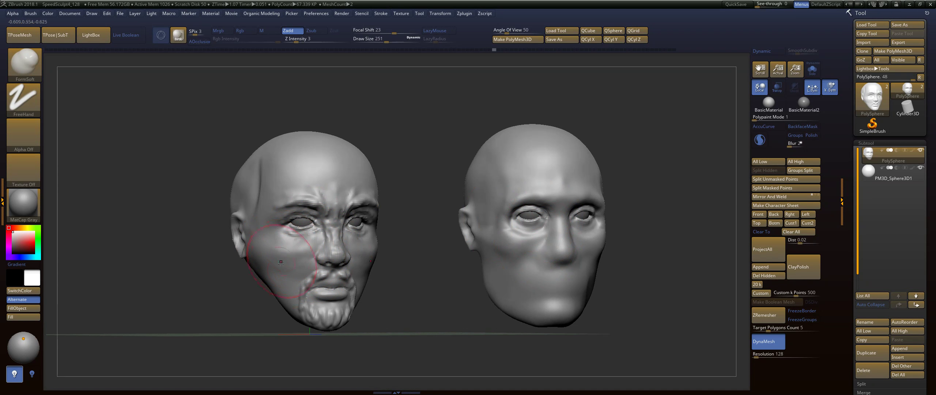
left_click_drag(278, 244, 249, 245)
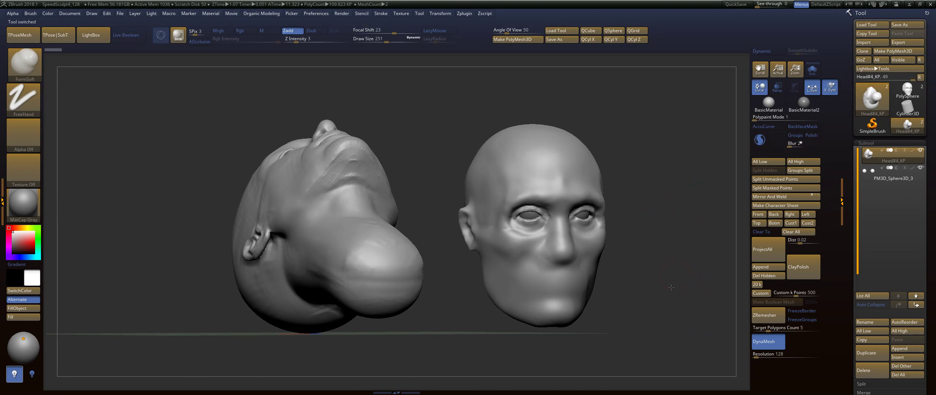
Frame the live head and clear the comparison snapshot from the canvas.
left_click_drag(671, 287, 675, 236)
key("f")
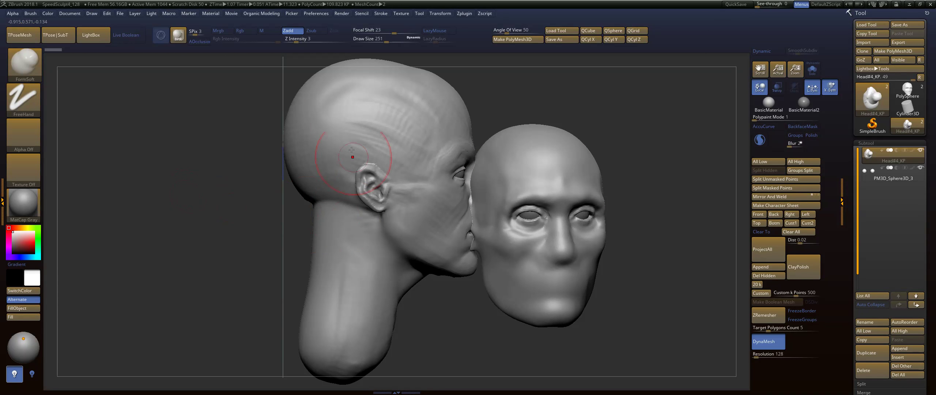
mouse_move(671, 209)
left_mouse_down()
mouse_move(655, 210)
mouse_move(667, 213)
left_mouse_up()
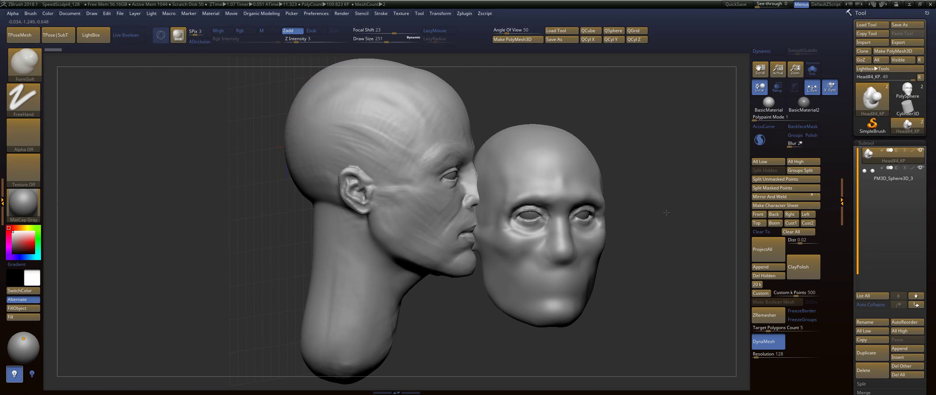
key("w")
mouse_move(658, 261)
left_mouse_down()
mouse_move(622, 121)
mouse_move(657, 147)
mouse_move(676, 144)
mouse_move(716, 165)
mouse_move(663, 146)
mouse_move(621, 161)
mouse_move(608, 112)
left_mouse_up()
key("ctrl+n")
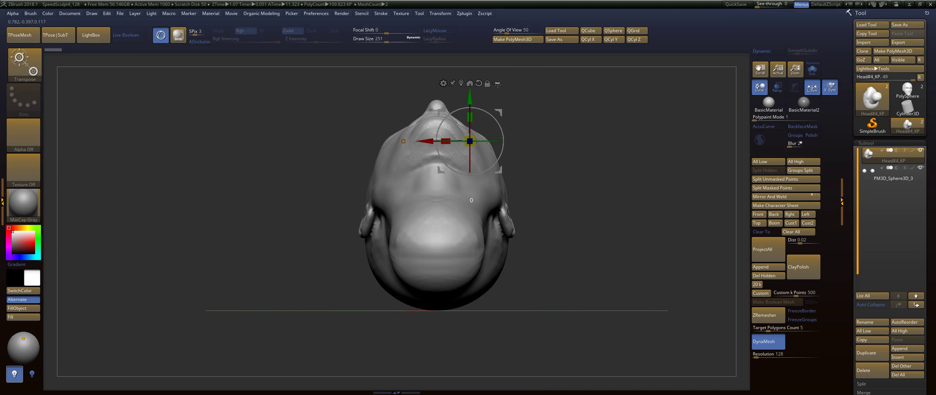
Enable Transpose All Selected Subtools, center the gizmo on the head mesh, and return to drawing in side view.
left_click(496, 85)
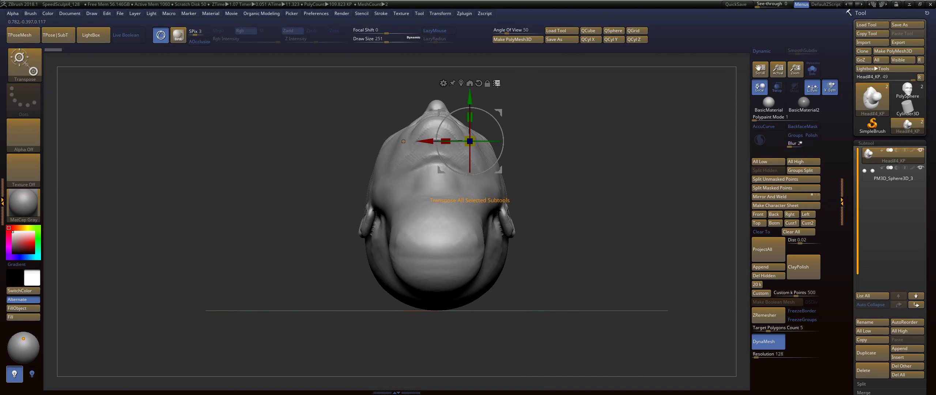
left_click(461, 84)
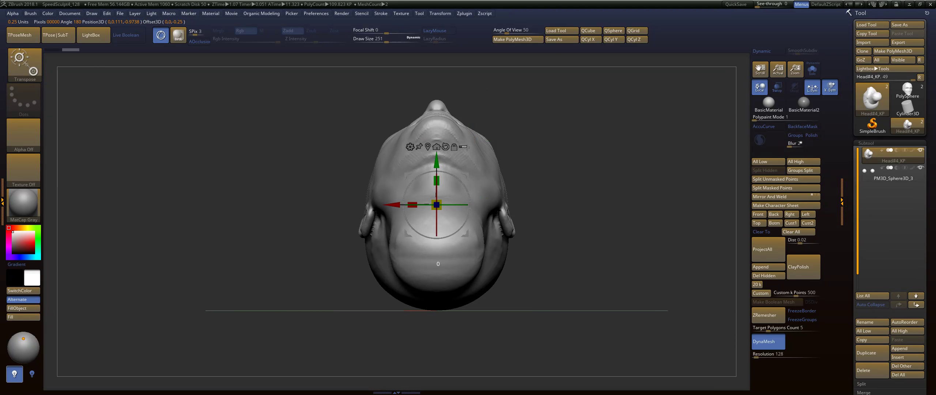
left_click_drag(441, 188, 434, 242)
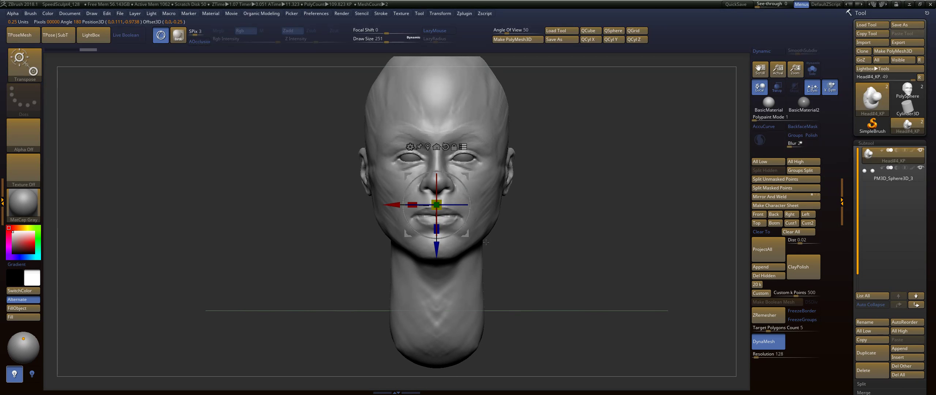
key("q")
left_click_drag(530, 226, 610, 228)
mouse_move(608, 194)
left_mouse_down("alt")
mouse_move(620, 221)
mouse_move(636, 208)
mouse_move(619, 224)
mouse_move(625, 204)
left_mouse_up("alt")
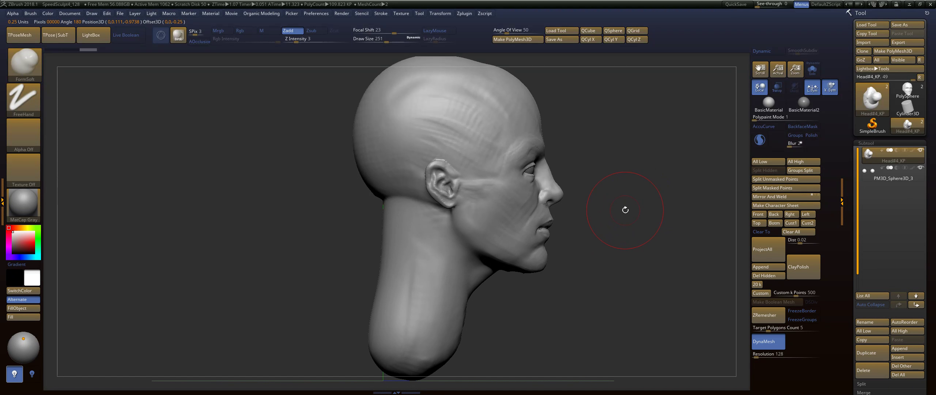
key("w")
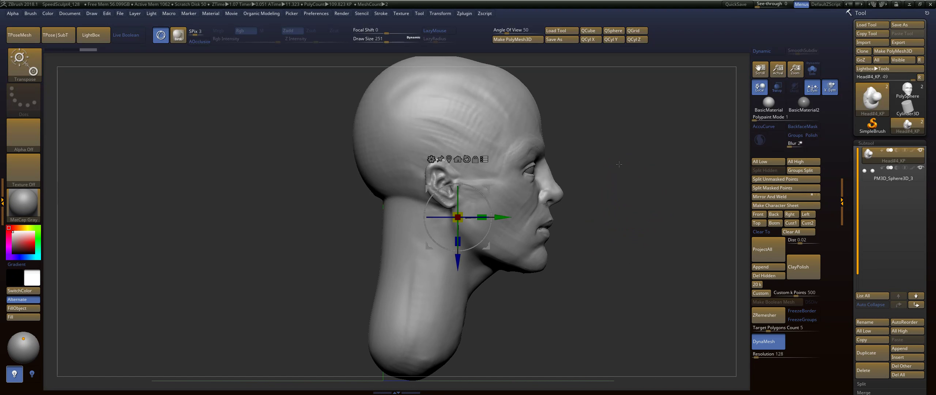
key("q")
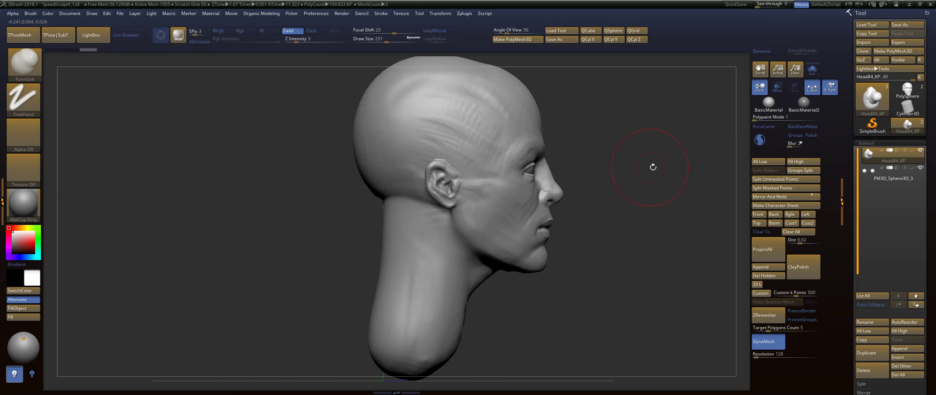
Examine the head's proportions in profile, from the top and in three-quarter view.
left_click_drag(646, 141, 654, 153, "alt")
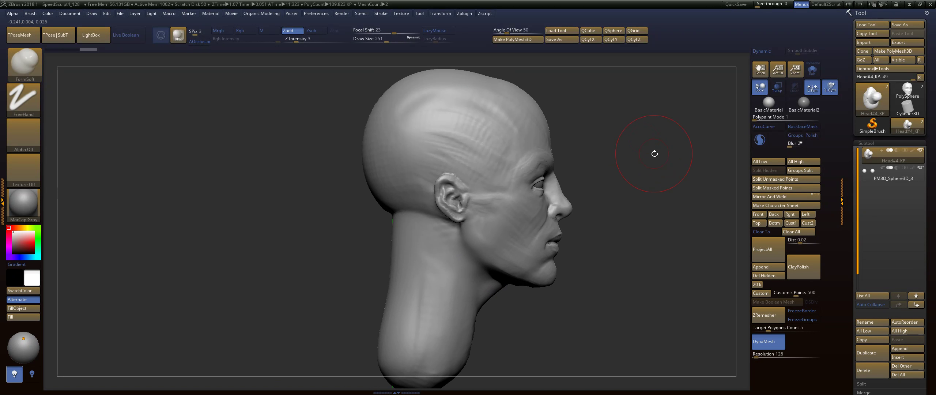
left_click_drag(670, 198, 631, 281)
left_click_drag(643, 257, 651, 220, "alt")
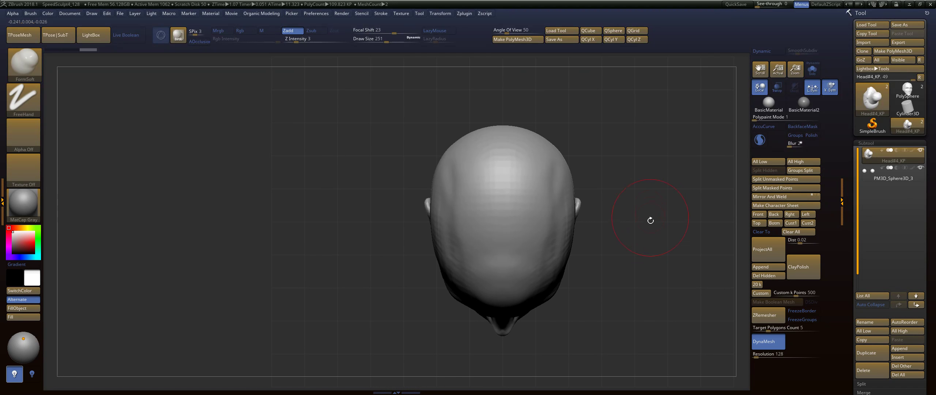
left_click_drag(647, 280, 615, 188)
mouse_move(653, 208)
left_mouse_down()
mouse_move(689, 211)
mouse_move(585, 207)
left_mouse_up()
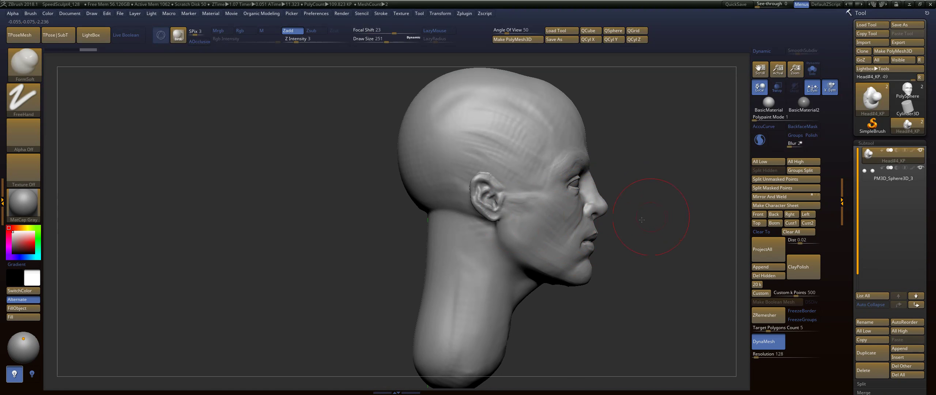
left_click_drag(641, 220, 509, 235)
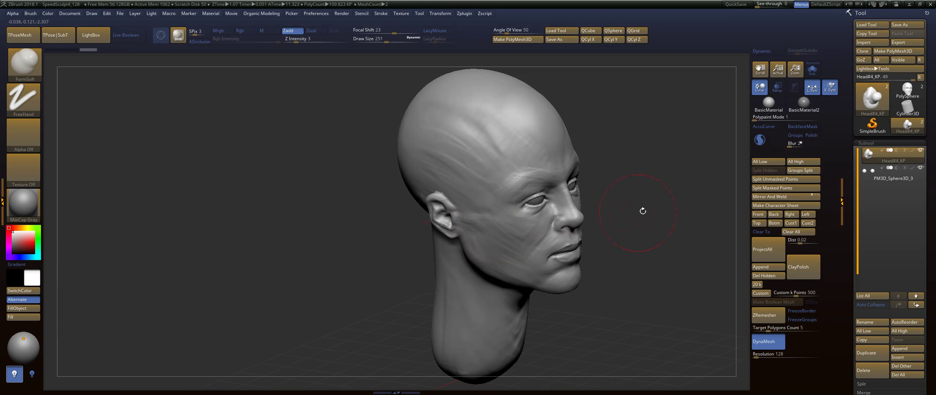
left_click_drag(643, 211, 552, 189, "shift")
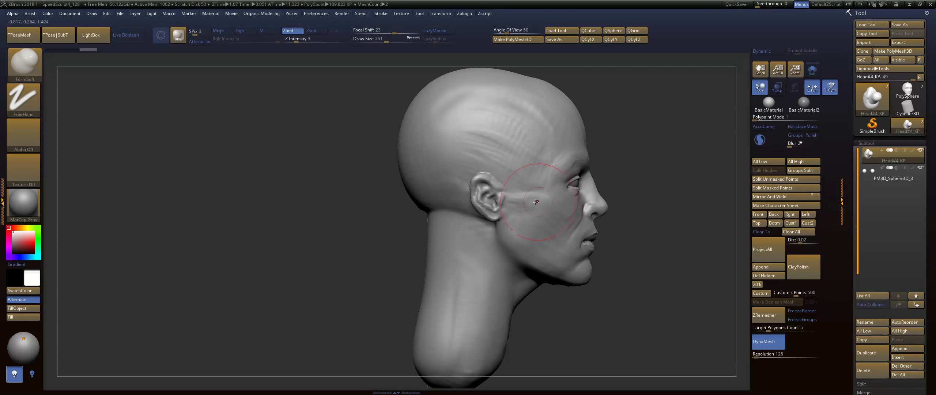
Set FormSoft to draw size 430 and start building volume on the side of the neck below the ear.
mouse_move(676, 204)
left_mouse_down()
mouse_move(589, 208)
mouse_move(577, 253)
mouse_move(635, 243)
mouse_move(581, 256)
mouse_move(483, 256)
left_mouse_up()
mouse_move(631, 216)
left_mouse_down("alt")
mouse_move(636, 264)
mouse_move(669, 176)
mouse_move(618, 238)
mouse_move(606, 217)
mouse_move(600, 245)
mouse_move(609, 224)
mouse_move(669, 216)
left_mouse_up("alt")
key("b")
key("f")
key("s")
left_click_drag(633, 244, 666, 228, "alt")
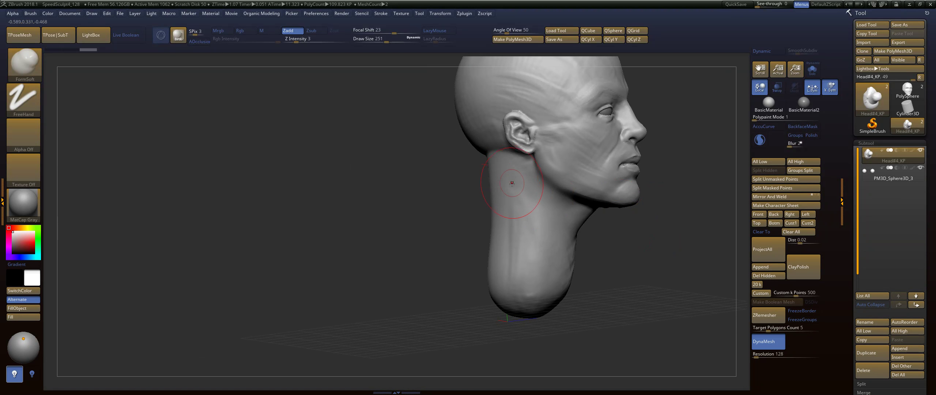
key("s")
mouse_move(512, 184)
left_mouse_down()
mouse_move(522, 184)
mouse_move(517, 201)
left_mouse_up()
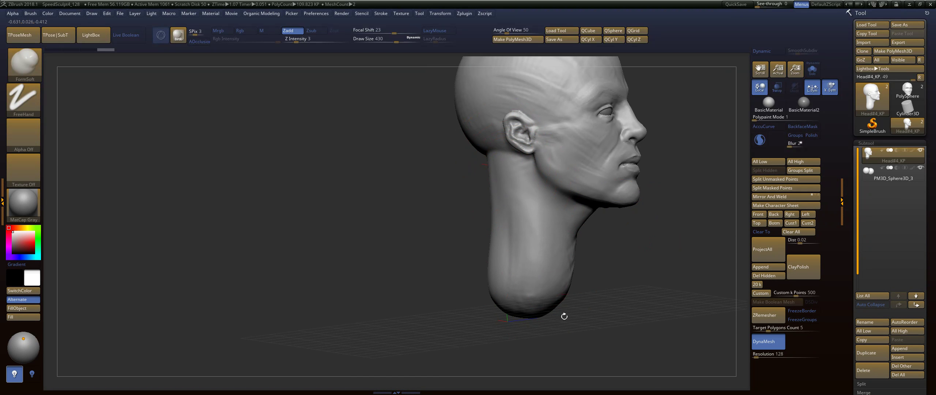
key("ctrl")
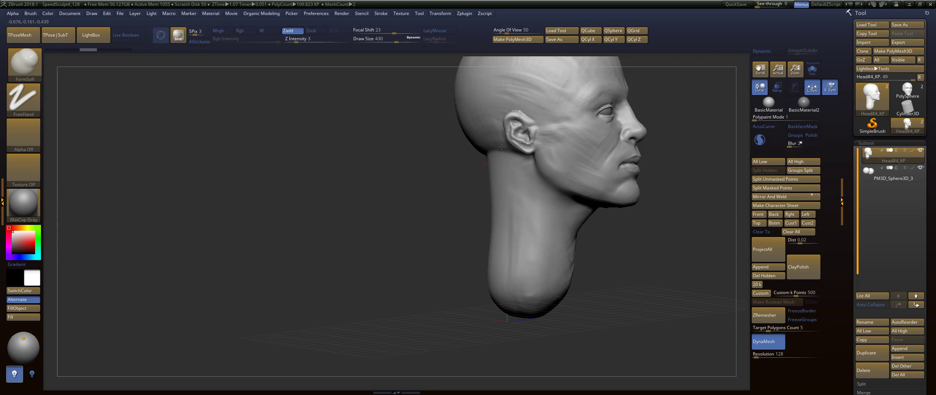
Build out the lower front of the neck and shape its side with FormSoft.
left_click_drag(565, 256, 572, 315)
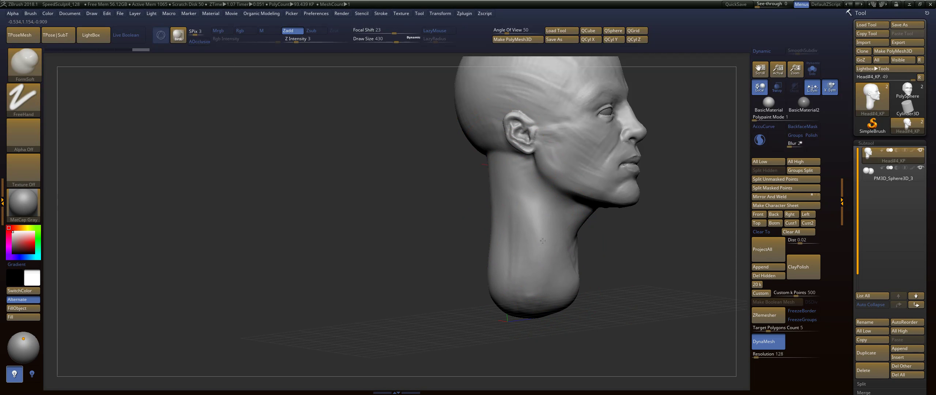
key("ctrl+shift+z")
key("ctrl+shift+z")
key("ctrl+shift+z")
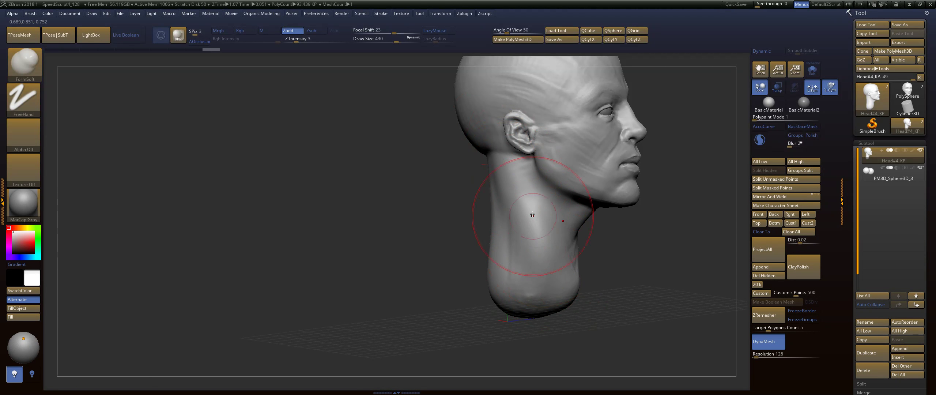
left_click_drag(577, 304, 576, 303)
left_click_drag(526, 203, 538, 219)
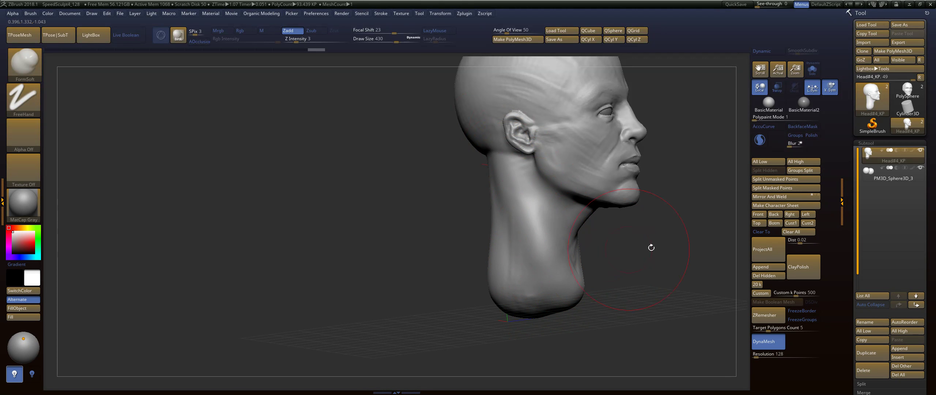
Shape the front of the throat under the chin with FormSoft from the opposite three-quarter and low views.
left_click_drag(650, 247, 607, 243, "shift")
left_click_drag(682, 211, 626, 202)
key("ctrl+shift+z")
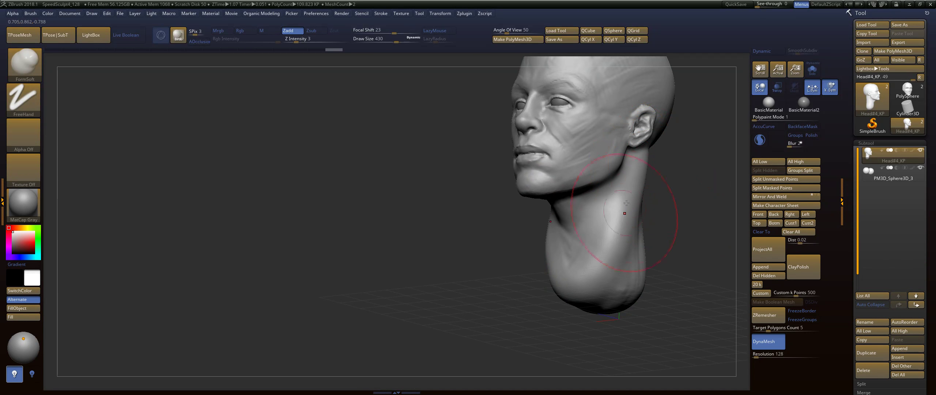
mouse_move(617, 229)
left_mouse_down()
mouse_move(592, 270)
mouse_move(584, 225)
left_mouse_up()
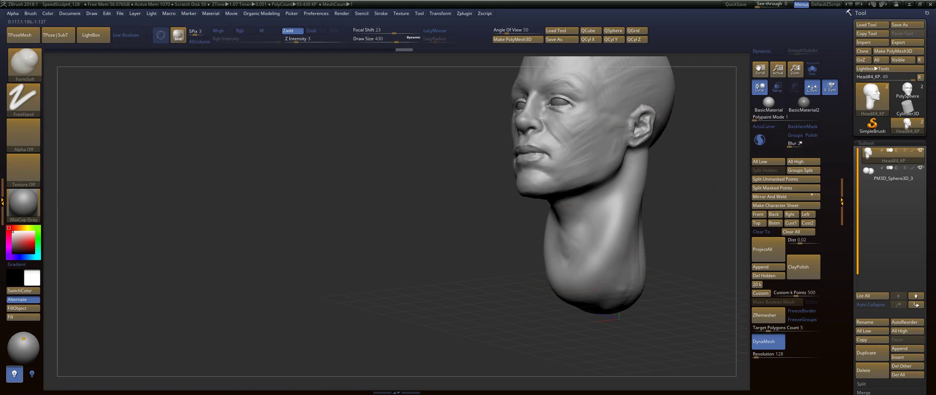
left_click_drag(571, 256, 586, 219)
key("ctrl+shift+z")
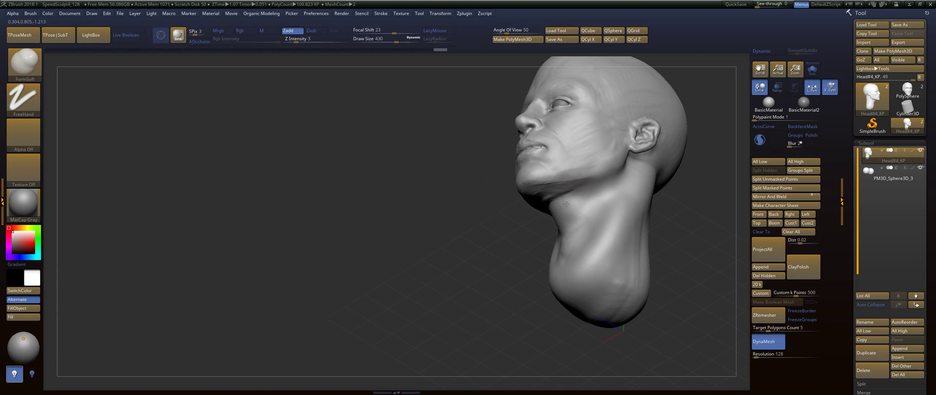
key("ctrl+shift+z")
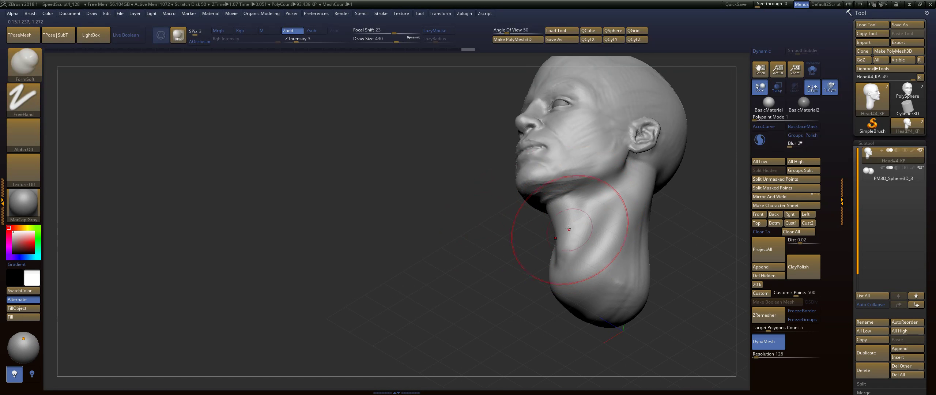
Smooth the throat and rework the neck's form between the jaw and its base with FormSoft.
key("ctrl+shift+z")
key("ctrl+shift+z")
key("ctrl+shift+z")
key("ctrl+shift+z")
key("ctrl+shift+z")
key("ctrl+shift+z")
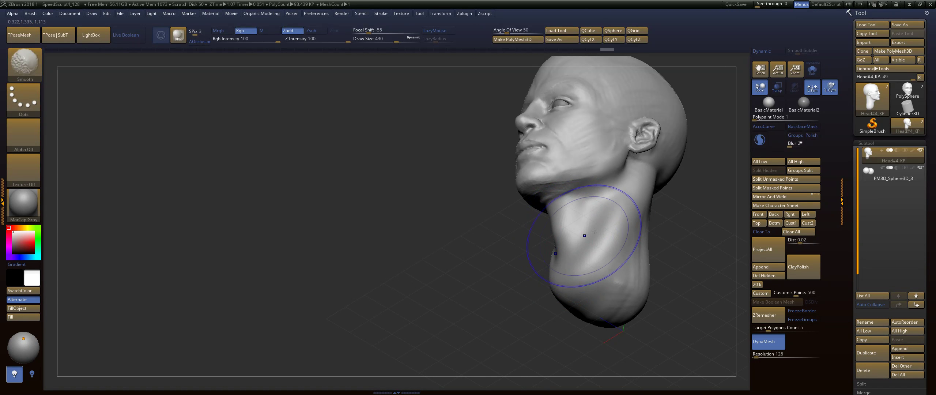
key("ctrl+shift+z")
key("ctrl+shift+z")
key("ctrl+shift+z")
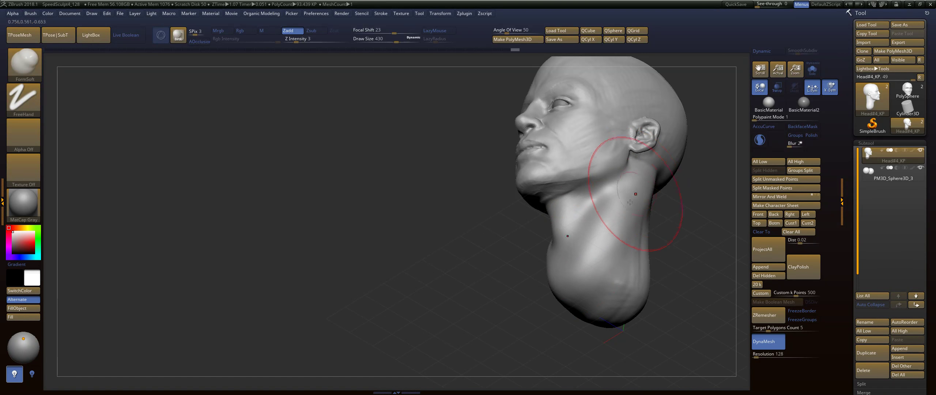
key("ctrl+shift+z")
Refine the side of the neck below the ear and jaw with FormSoft at draw size 286.
left_click_drag(619, 264, 613, 284)
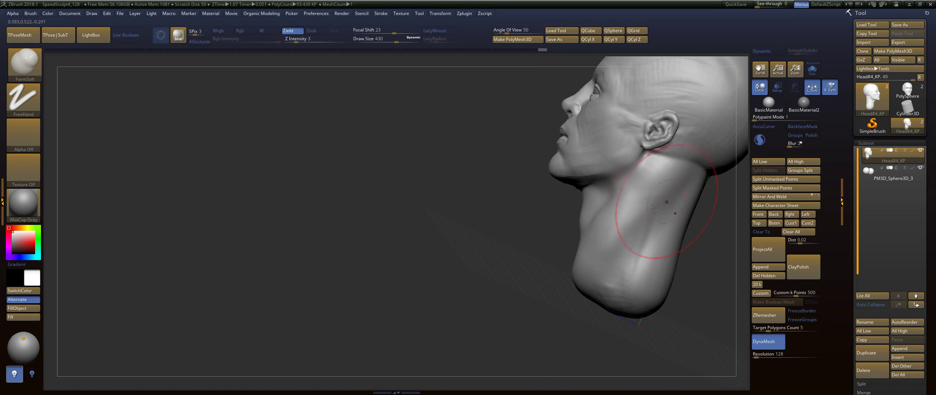
key("s")
left_click_drag(643, 178, 631, 212)
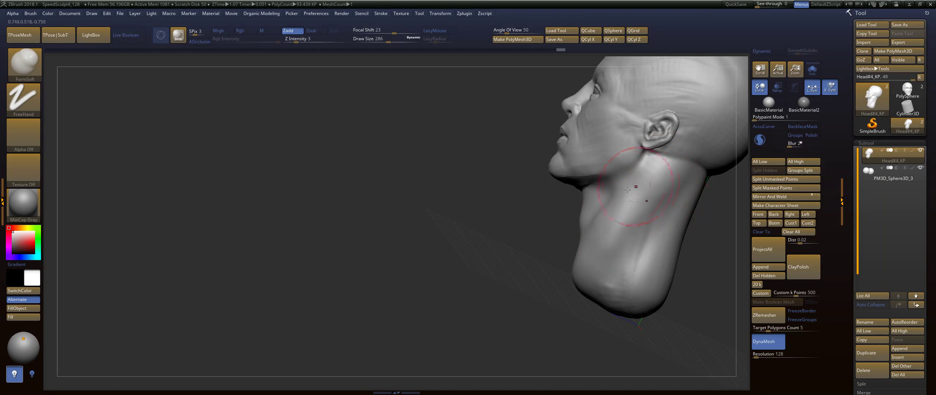
key("ctrl+shift+z")
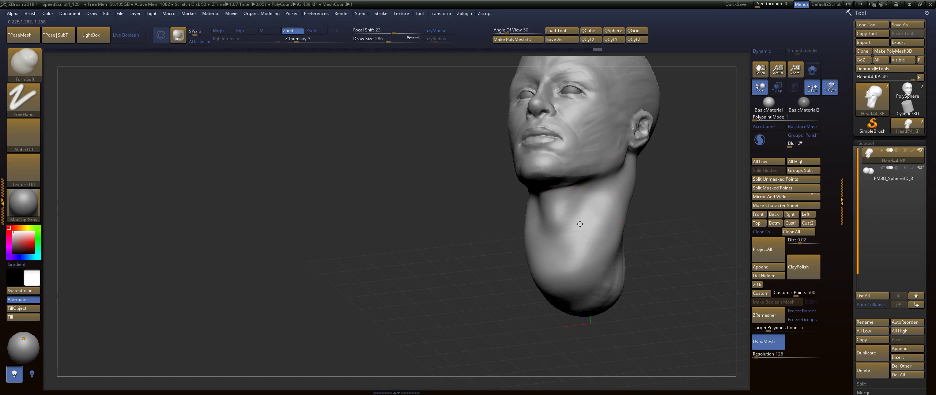
key("ctrl+shift+z")
Push the back of the skull inward in profile using the Move brush at draw size 814.
left_click_drag(681, 209, 642, 166)
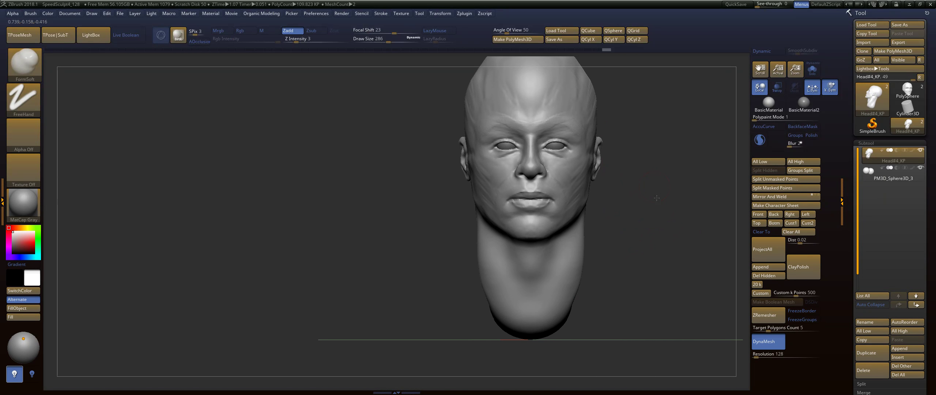
mouse_move(657, 198)
left_mouse_down()
mouse_move(642, 257)
mouse_move(674, 240)
mouse_move(654, 199)
left_mouse_up()
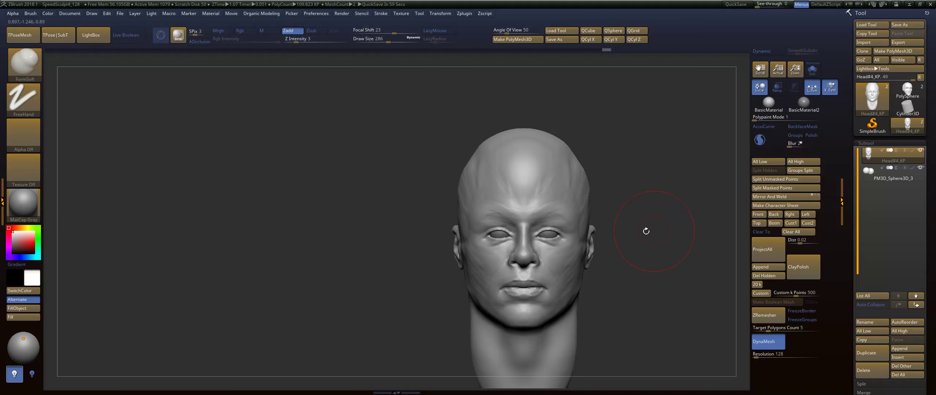
left_click_drag(646, 231, 648, 171)
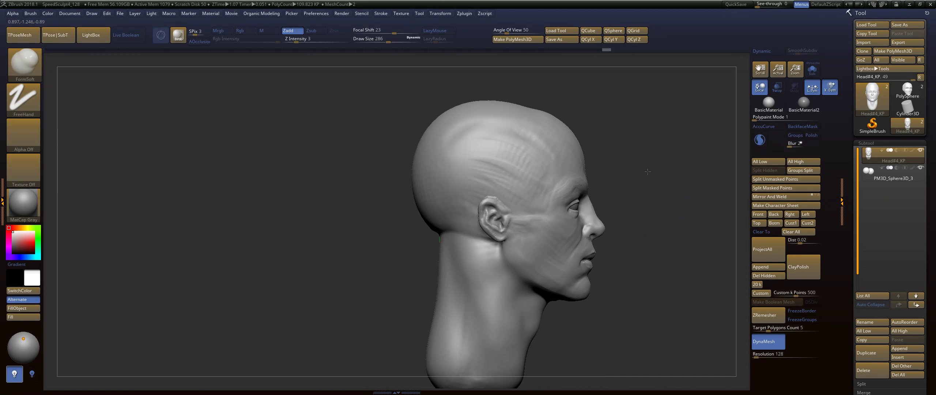
key("b")
key("m")
key("v")
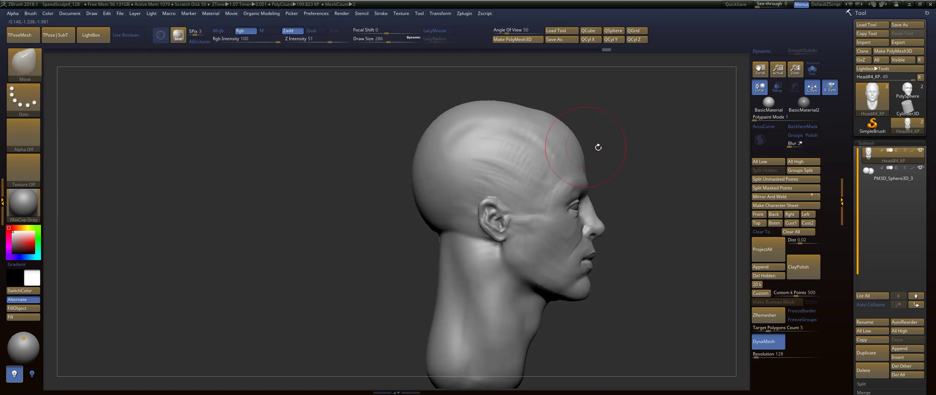
key("s")
left_click_drag(598, 147, 650, 143)
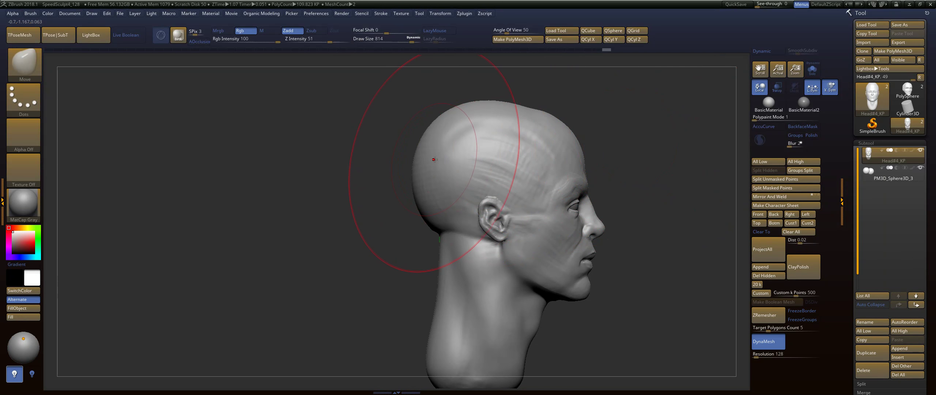
left_click_drag(434, 159, 447, 164)
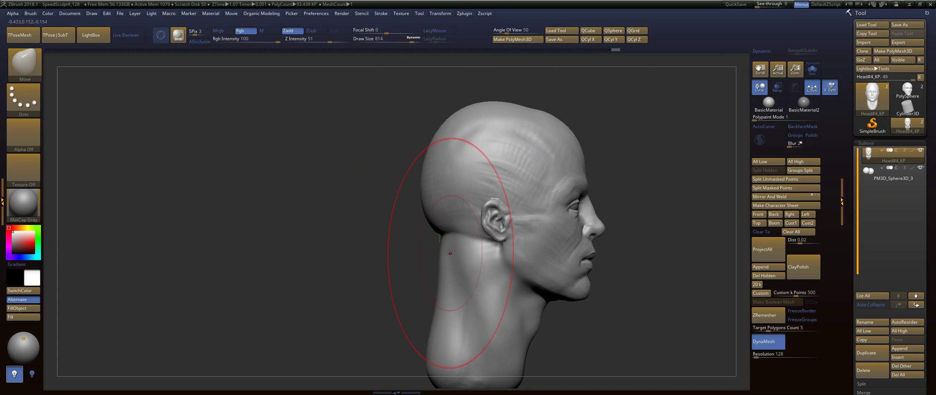
Reshape the nape, back of the skull and crown in profile with the Move brush at draw size 814.
left_click_drag(449, 252, 455, 253)
left_click_drag(464, 119, 468, 126)
left_click_drag(439, 215, 445, 216)
left_click_drag(468, 121, 469, 125)
left_click_drag(467, 135, 469, 139)
left_click_drag(446, 226, 451, 211)
left_click_drag(462, 129, 464, 132)
Refine the crown's profile with the Move brush at draw size 331 and smooth the side of the skull.
mouse_move(651, 138)
left_mouse_down()
mouse_move(620, 136)
mouse_move(611, 174)
mouse_move(654, 159)
mouse_move(636, 156)
left_mouse_up()
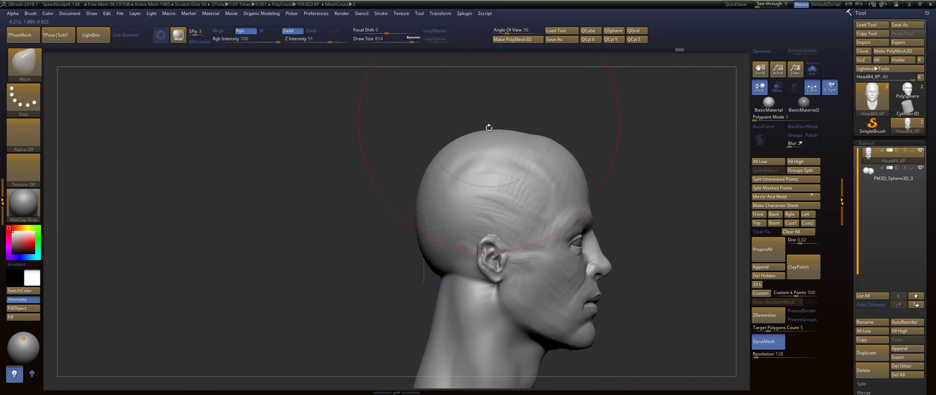
key("s")
mouse_move(559, 140)
left_mouse_down()
mouse_move(539, 142)
mouse_move(550, 145)
left_mouse_up()
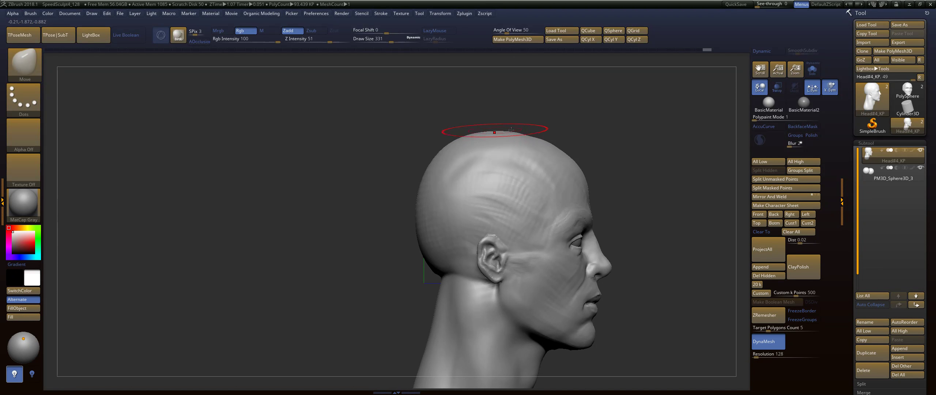
key("shift")
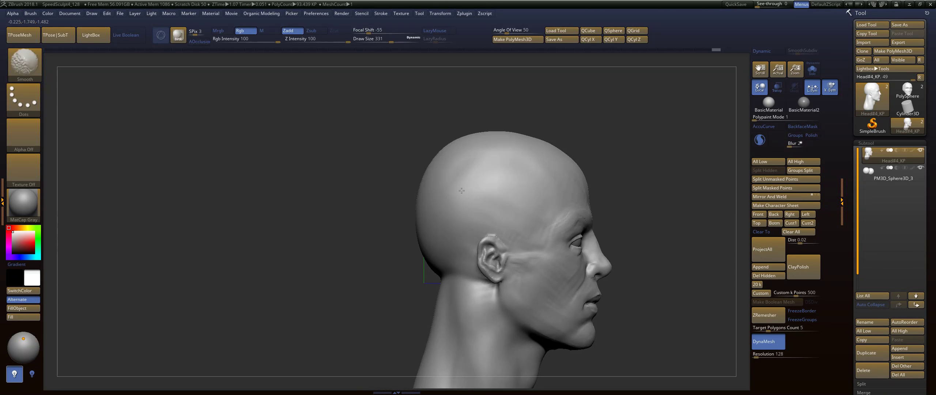
left_click_drag(489, 338, 516, 306, "shift")
Soften the side of the neck below the ear and jaw with FormSoft at draw size 331.
mouse_move(659, 206)
left_mouse_down("alt")
mouse_move(647, 194)
mouse_move(657, 165)
left_mouse_up("alt")
mouse_move(657, 165)
left_mouse_down()
mouse_move(634, 168)
mouse_move(642, 166)
left_mouse_up()
key("b")
left_click_drag(641, 174, 470, 146)
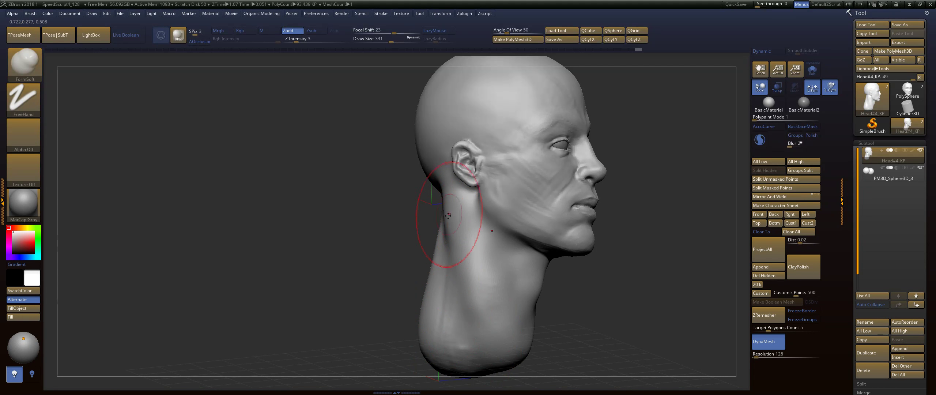
key("shift")
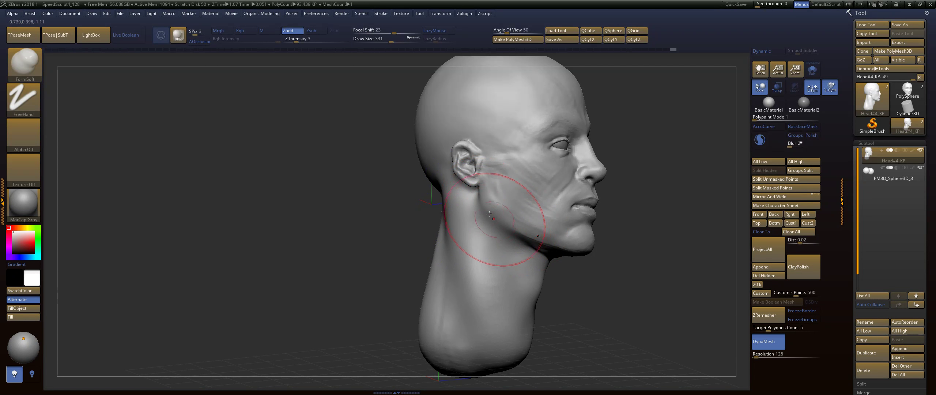
Smooth the top of the skull and adjust its width from above with the Move brush at draw size 331.
left_click_drag(664, 210, 636, 240)
mouse_move(637, 240)
left_mouse_down()
mouse_move(654, 230)
mouse_move(653, 259)
mouse_move(629, 265)
mouse_move(634, 204)
mouse_move(635, 242)
mouse_move(481, 185)
left_mouse_up()
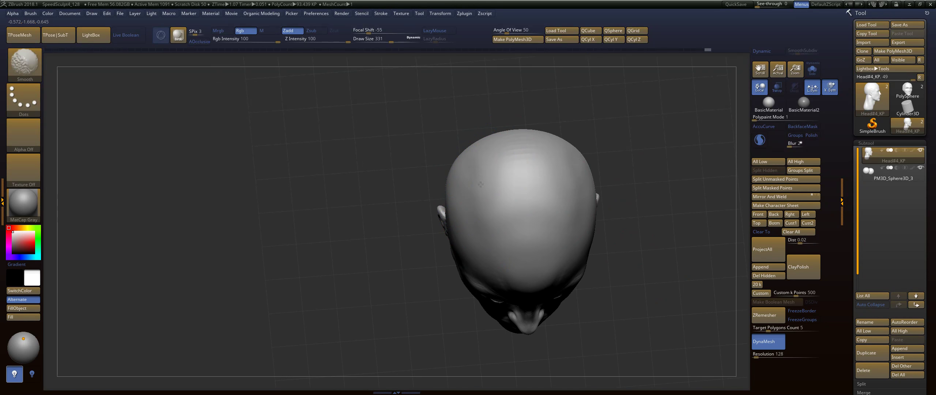
left_click_drag(618, 153, 619, 161, "shift")
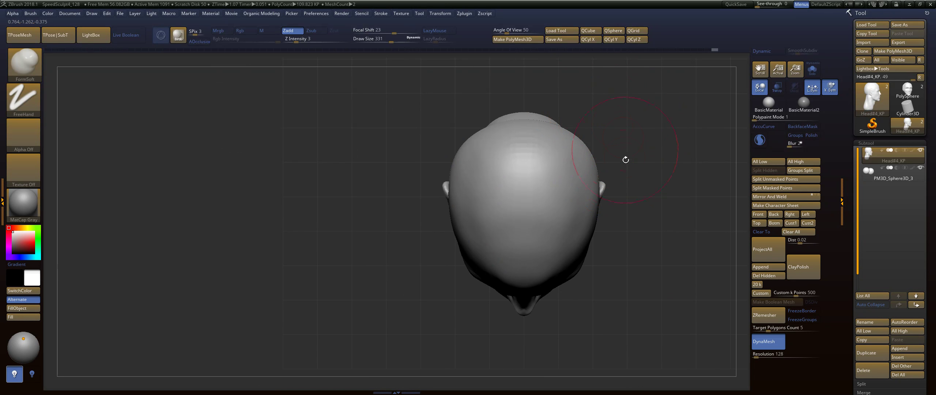
key("b")
key("m")
key("v")
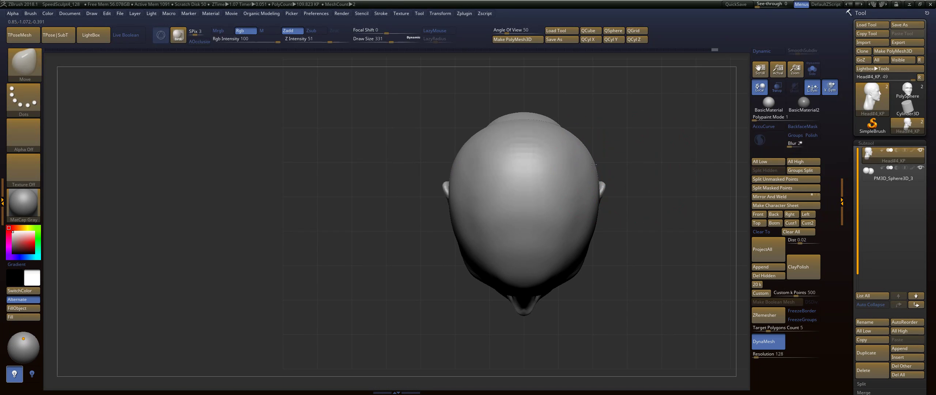
left_click_drag(630, 153, 598, 160)
left_click_drag(700, 144, 522, 168, "shift")
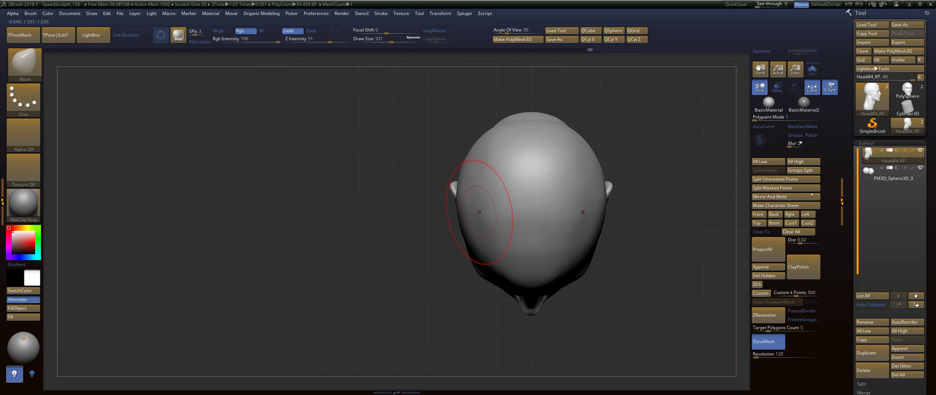
Refine the skull's side contours near the temples with Move at draw sizes 422 and 311, smoothing the sides of the forehead.
key("s")
left_click_drag(478, 212, 463, 205)
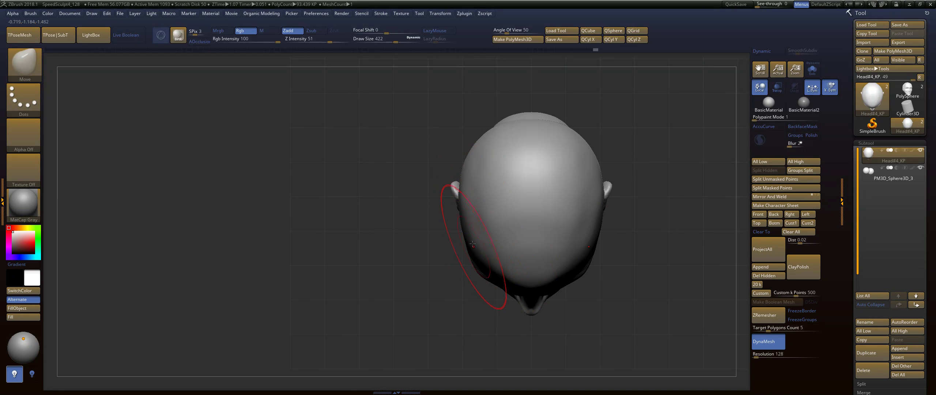
key("s")
left_click_drag(467, 241, 456, 241)
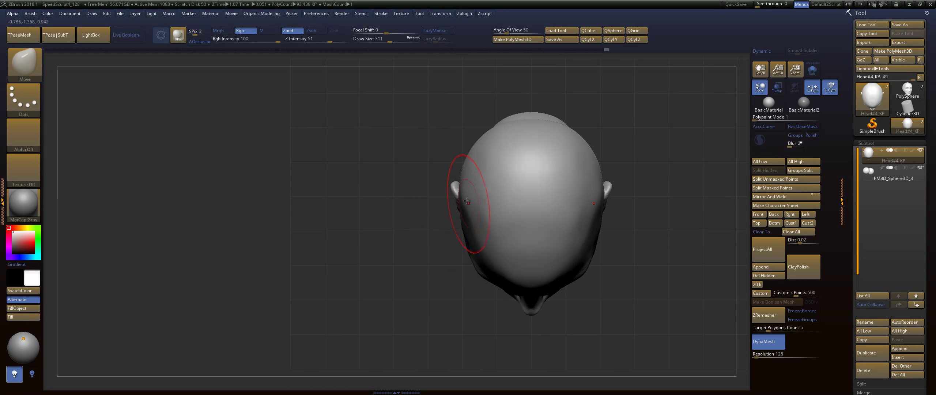
key("shift")
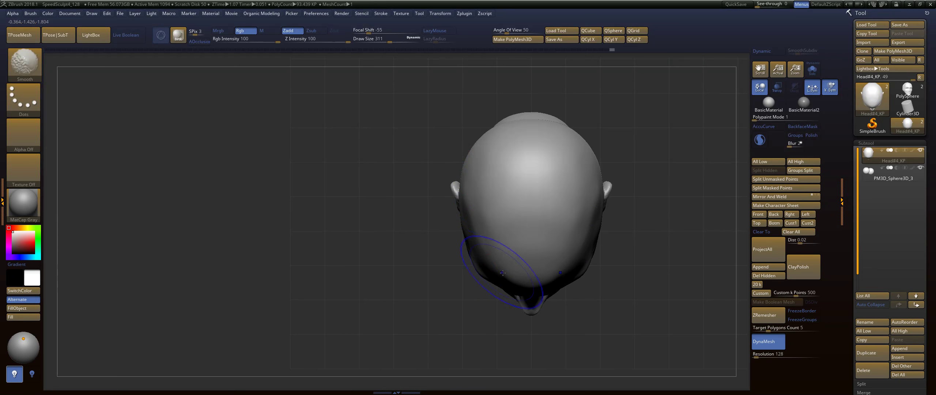
left_click_drag(502, 272, 496, 267, "shift")
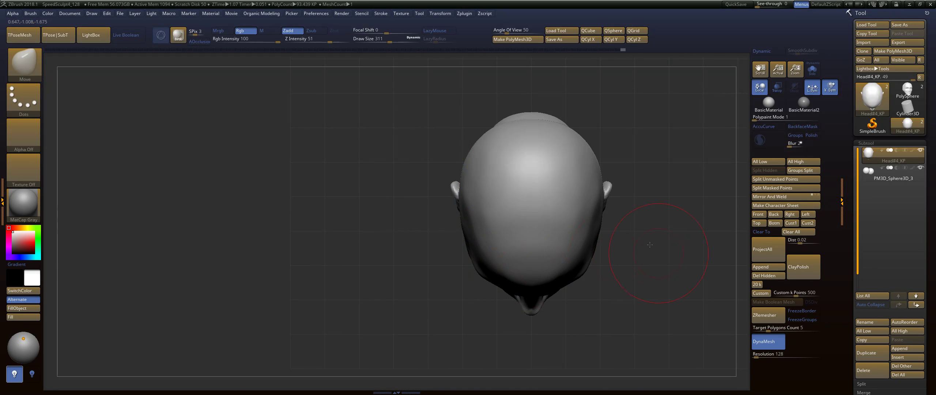
mouse_move(650, 245)
left_mouse_down()
mouse_move(638, 179)
mouse_move(640, 189)
mouse_move(669, 190)
left_mouse_up()
key("s")
mouse_move(485, 165)
left_mouse_down()
mouse_move(493, 165)
mouse_move(473, 170)
left_mouse_up()
Carve the cheekbone arch and temple line in profile with DamStandard at draw size 192, then soften the strokes.
left_click_drag(632, 157, 670, 158)
mouse_move(641, 198)
left_mouse_down("alt")
mouse_move(635, 163)
mouse_move(641, 172)
mouse_move(656, 137)
left_mouse_up("alt")
key("b")
key("d")
key("s")
key("s")
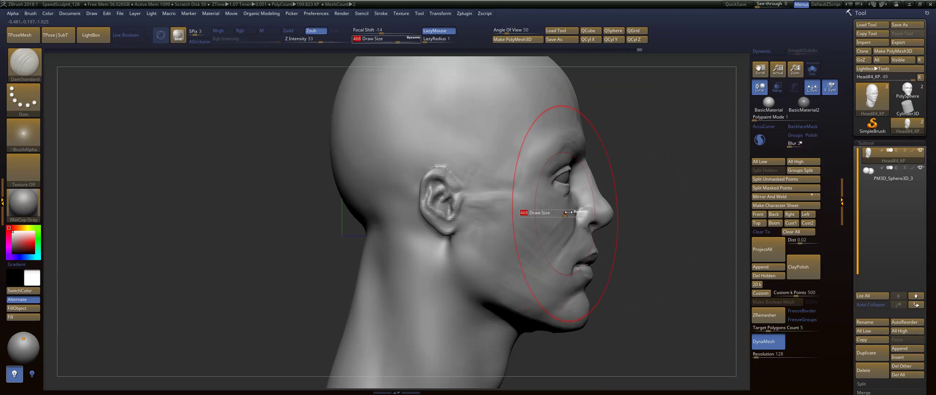
left_click_drag(564, 212, 548, 211)
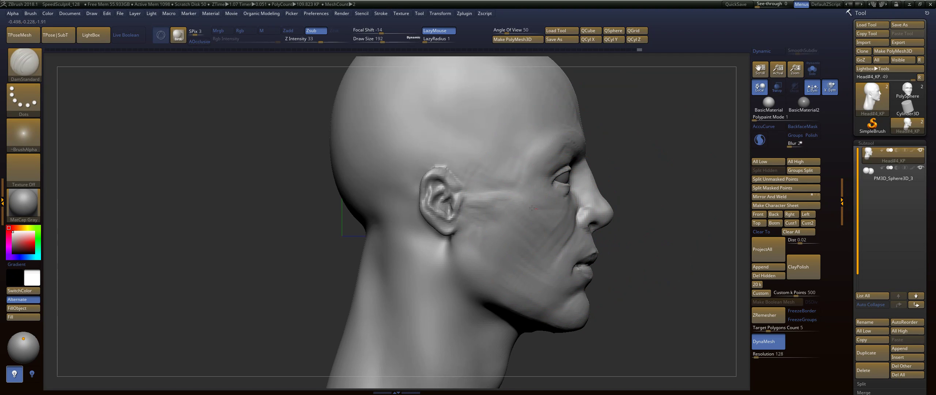
left_click_drag(489, 210, 468, 209)
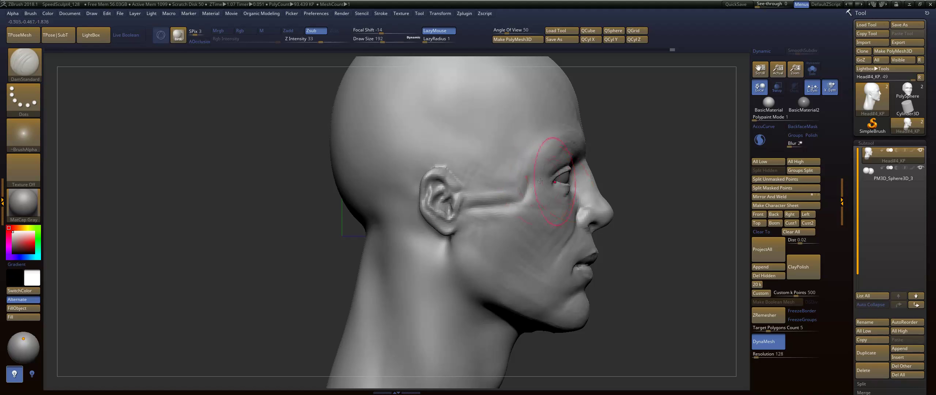
mouse_move(540, 181)
left_mouse_down()
mouse_move(546, 135)
mouse_move(498, 83)
left_mouse_up()
mouse_move(510, 117)
left_mouse_down("shift")
mouse_move(517, 153)
mouse_move(483, 182)
left_mouse_up("shift")
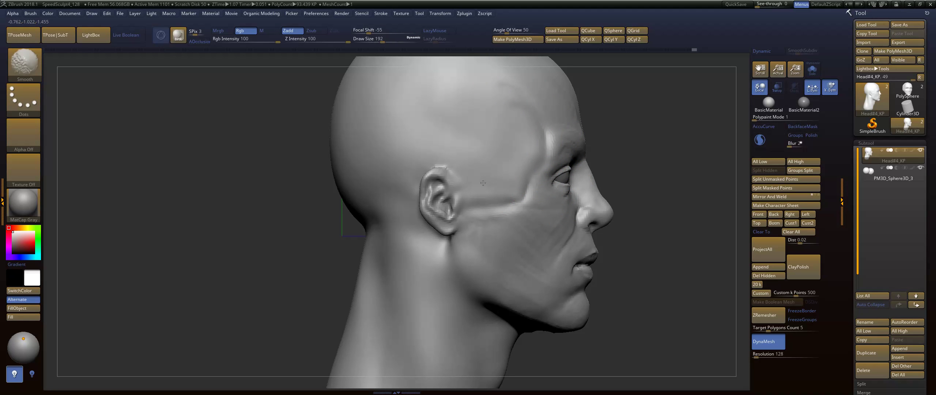
Carve a diagonal crease below the cheekbone from under the ear toward the mouth with DamStandard at draw size 192.
left_click_drag(672, 161, 634, 161)
mouse_move(463, 231)
left_mouse_down()
mouse_move(536, 252)
mouse_move(570, 250)
left_mouse_up()
left_click_drag(721, 212, 652, 215)
left_click_drag(418, 271, 468, 274)
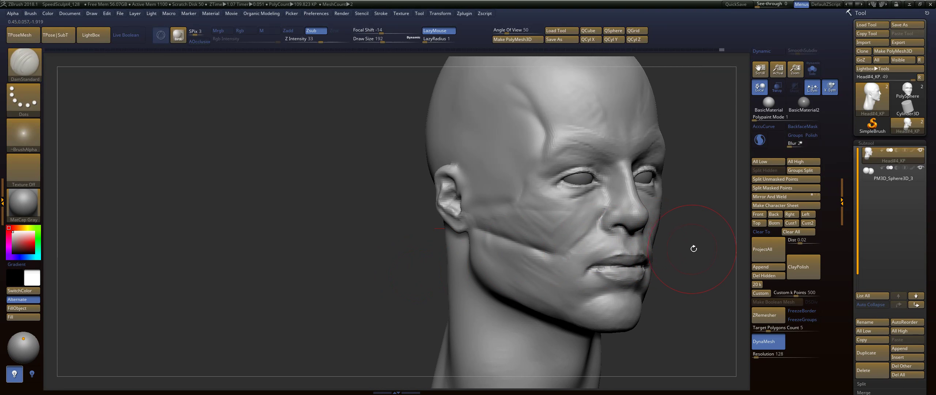
mouse_move(693, 249)
left_mouse_down()
mouse_move(642, 264)
mouse_move(576, 252)
left_mouse_up()
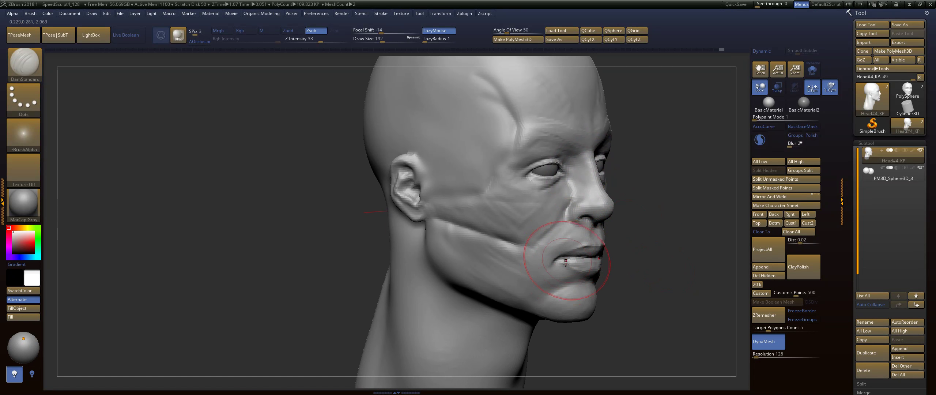
Switch to the Move brush and mask the upper face around the eyes, brow and temples.
key("b")
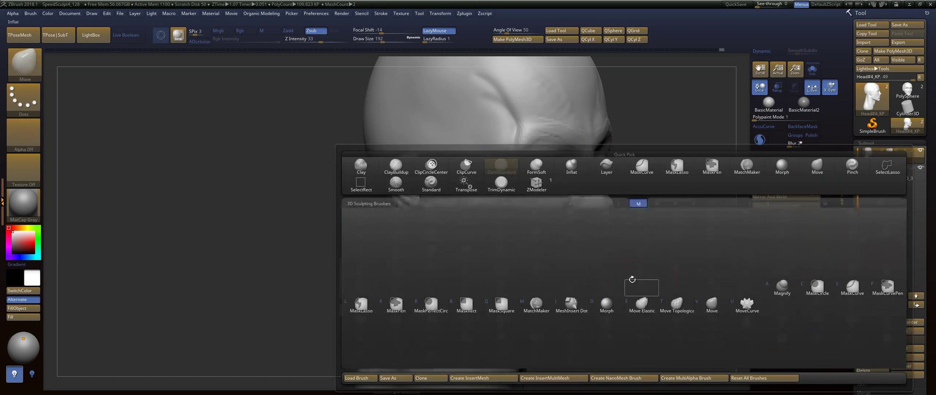
key("m")
key("v")
left_click_drag(654, 238, 660, 226, "shift")
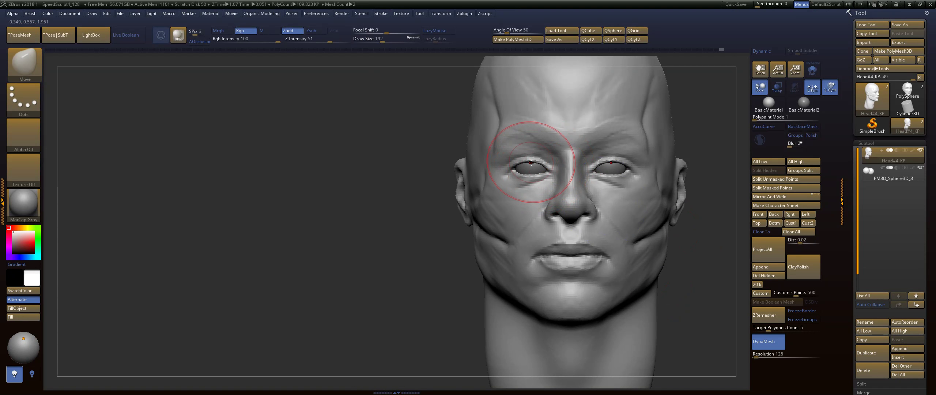
mouse_move(537, 162)
left_mouse_down("ctrl")
mouse_move(512, 164)
mouse_move(526, 163)
mouse_move(519, 145)
left_mouse_up("ctrl")
left_click_drag(689, 241, 723, 240)
mouse_move(614, 148)
left_mouse_down("ctrl")
mouse_move(582, 151)
mouse_move(618, 134)
mouse_move(612, 158)
mouse_move(633, 160)
left_mouse_up("ctrl")
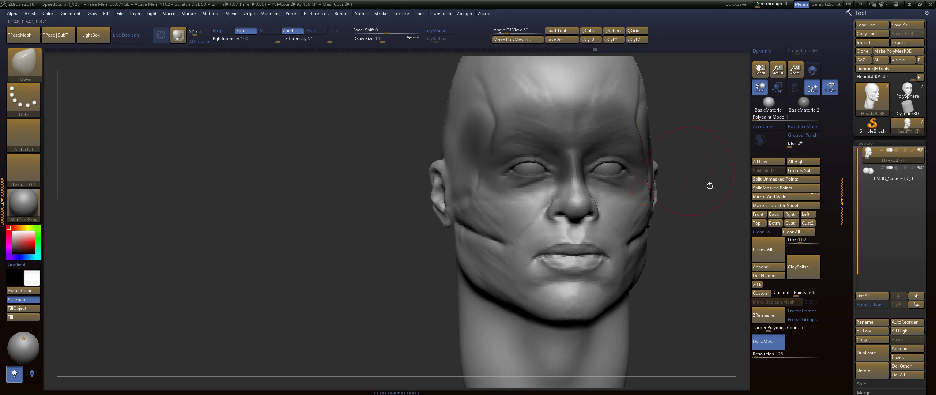
Reshape the lower face and jawline with the Move brush at draw sizes 602 and 286.
mouse_move(710, 184)
left_mouse_down()
mouse_move(738, 193)
mouse_move(716, 205)
left_mouse_up()
key("s")
left_click_drag(590, 279, 591, 294)
left_click_drag(496, 307, 494, 315)
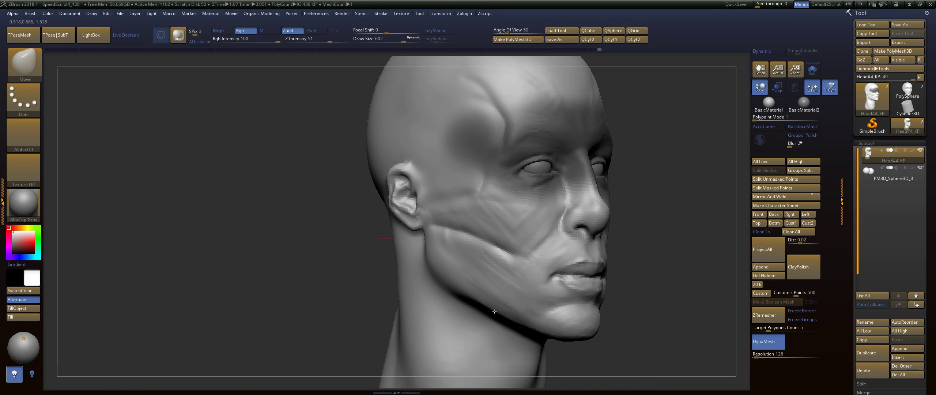
key("s")
mouse_move(448, 282)
left_mouse_down()
mouse_move(432, 284)
mouse_move(450, 304)
mouse_move(482, 312)
left_mouse_up()
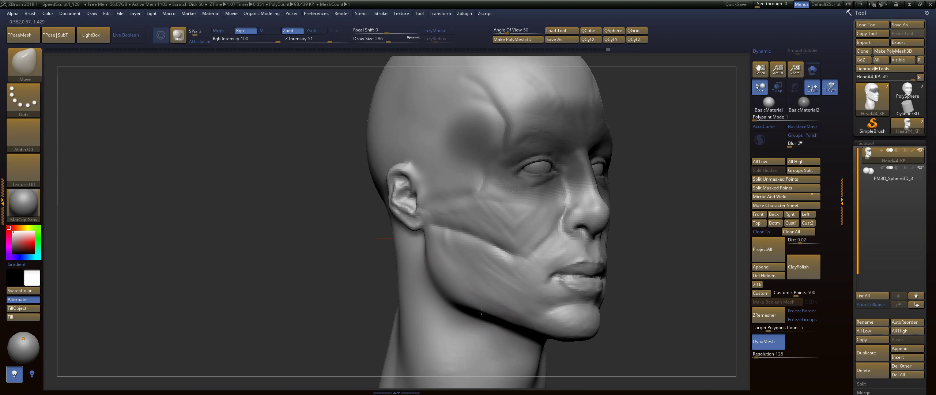
mouse_move(640, 293)
left_mouse_down()
mouse_move(681, 293)
mouse_move(516, 343)
mouse_move(502, 337)
left_mouse_up()
Adjust the nose profile with the Move brush at draw size 149 and smooth its bridge.
key("s")
left_click_drag(587, 209, 583, 210)
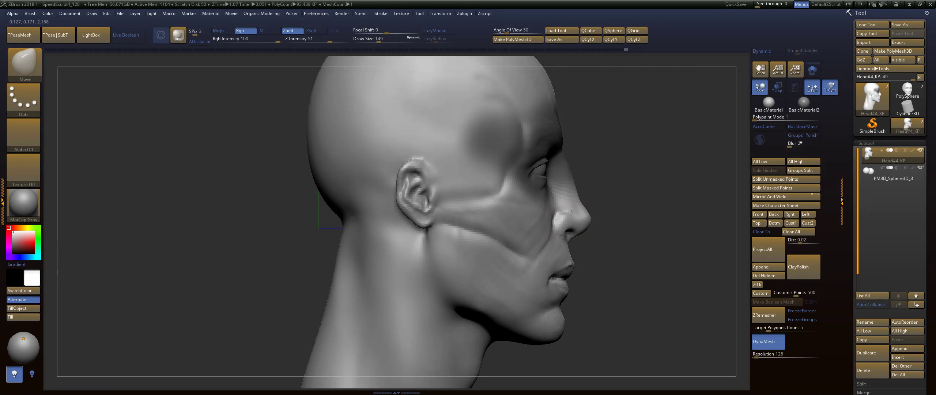
left_click_drag(629, 160, 602, 198, "alt")
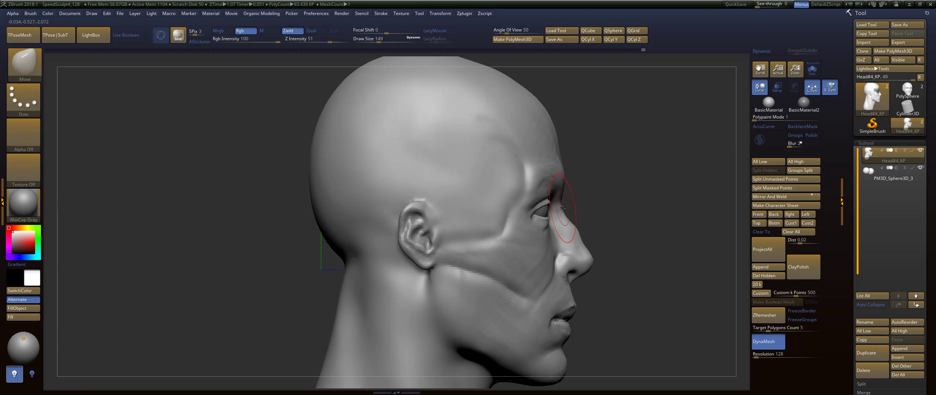
key("shift")
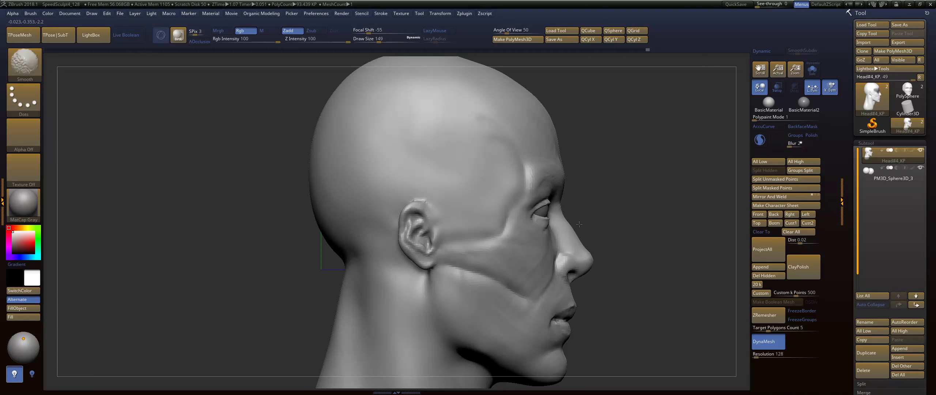
left_click_drag(579, 224, 606, 216, "shift")
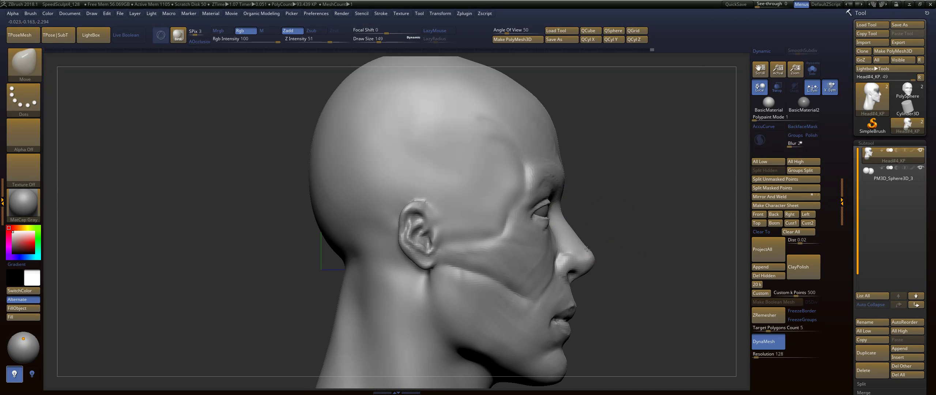
Build up the cheekbone and side of the cheek with FormSoft at draw size 149.
left_click_drag(630, 262, 626, 191, "alt")
mouse_move(626, 194)
left_mouse_down()
mouse_move(602, 198)
mouse_move(618, 216)
mouse_move(675, 191)
mouse_move(676, 220)
mouse_move(674, 183)
mouse_move(673, 195)
mouse_move(618, 159)
left_mouse_up()
key("shift+d")
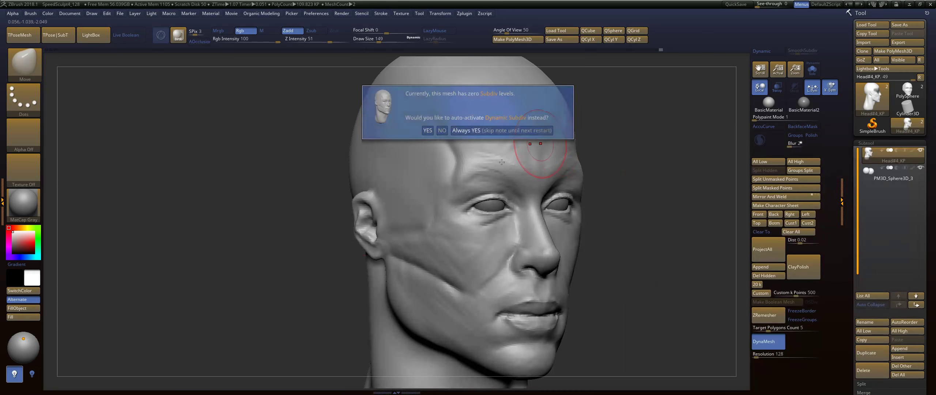
key("Escape")
key("b")
key("f")
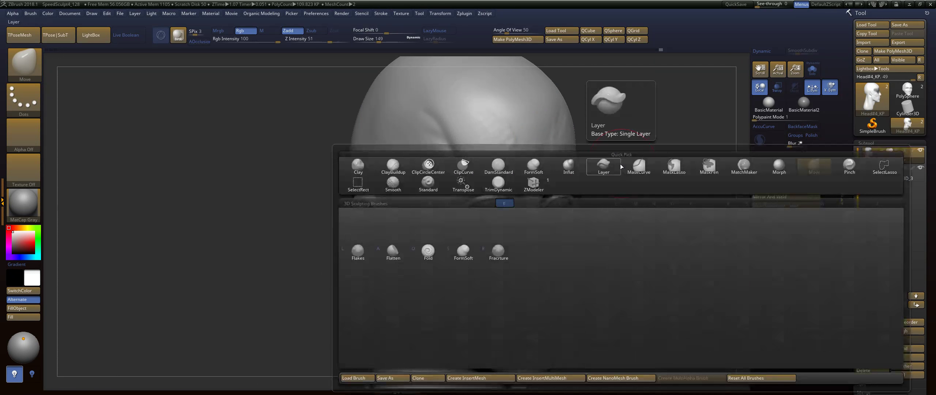
key("s")
left_click_drag(608, 203, 630, 203, "alt")
mouse_move(544, 190)
left_mouse_down()
mouse_move(511, 177)
mouse_move(468, 204)
left_mouse_up()
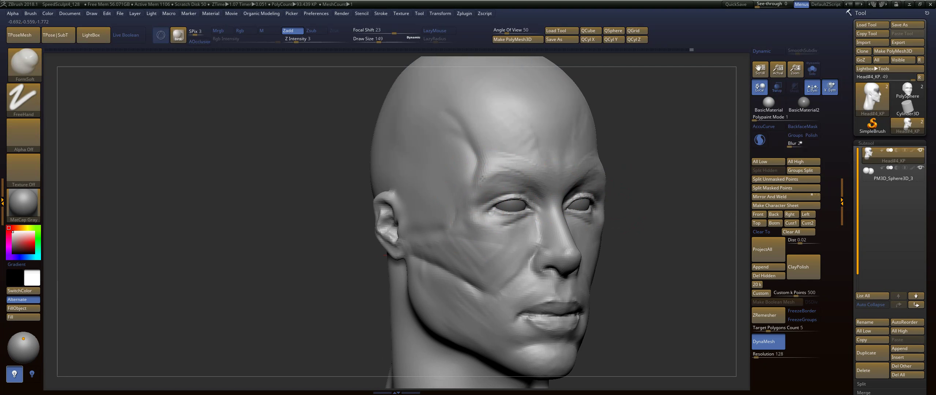
mouse_move(517, 241)
left_mouse_down()
mouse_move(492, 226)
mouse_move(441, 240)
left_mouse_up()
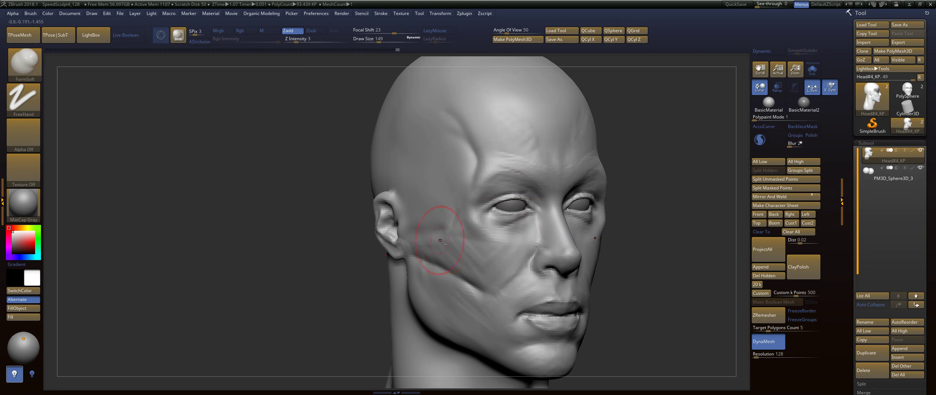
Smooth the cheekbone and the crease beneath it, blending the hollow of the cheek with FormSoft.
mouse_move(453, 211)
left_mouse_down("shift")
mouse_move(421, 228)
mouse_move(465, 241)
mouse_move(420, 241)
mouse_move(443, 260)
left_mouse_up("shift")
mouse_move(451, 257)
left_mouse_down("shift")
mouse_move(456, 241)
mouse_move(473, 279)
left_mouse_up("shift")
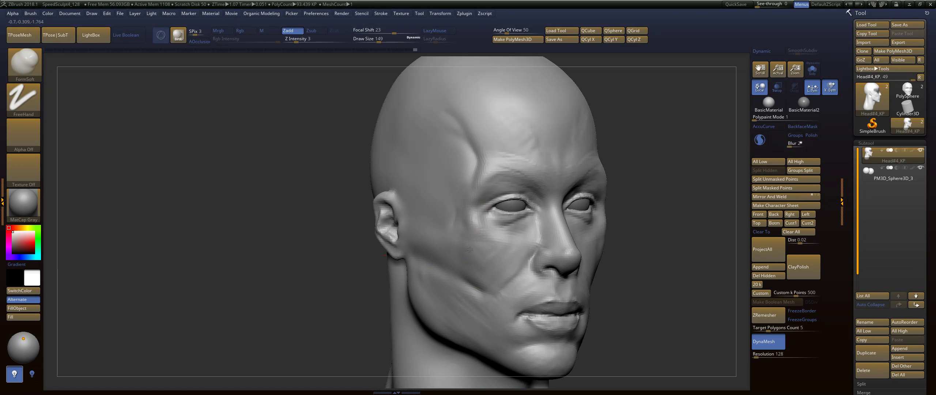
left_click_drag(475, 247, 470, 263)
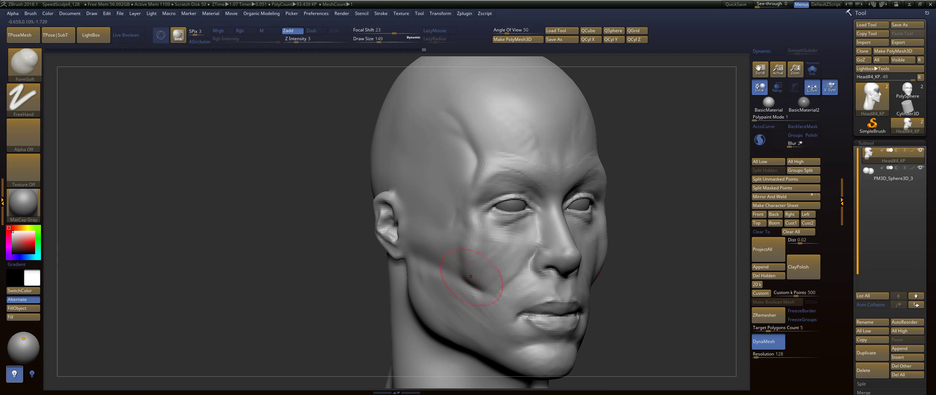
key("shift")
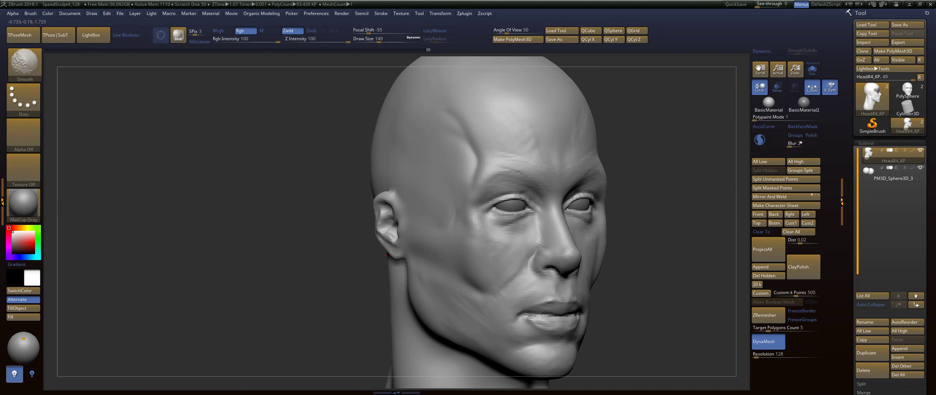
Fill out the side of the cheek below the cheekbone with FormSoft at draw size 365 and smooth the temple area.
key("s")
left_click_drag(412, 252, 458, 270)
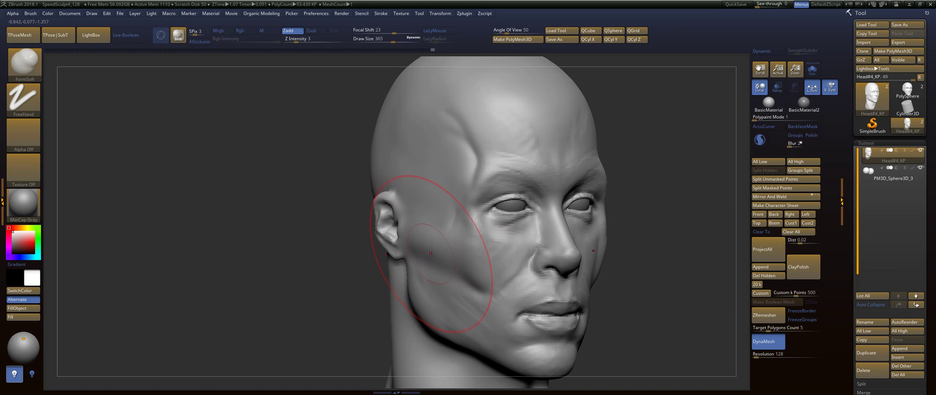
left_click_drag(640, 190, 641, 237)
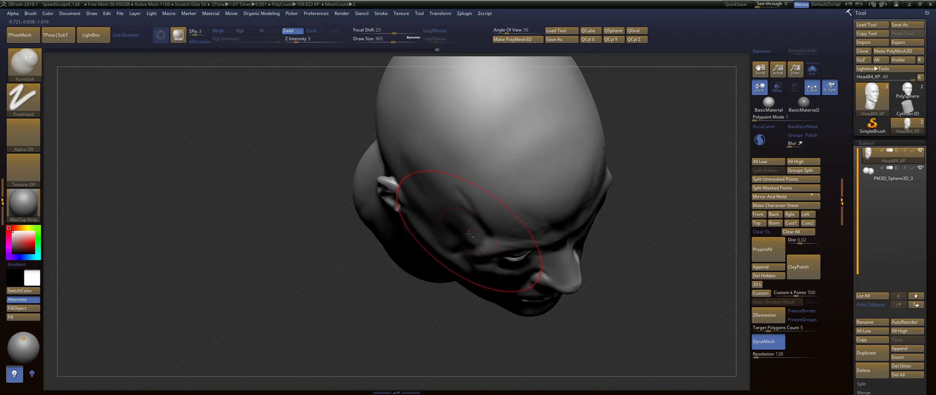
key("shift")
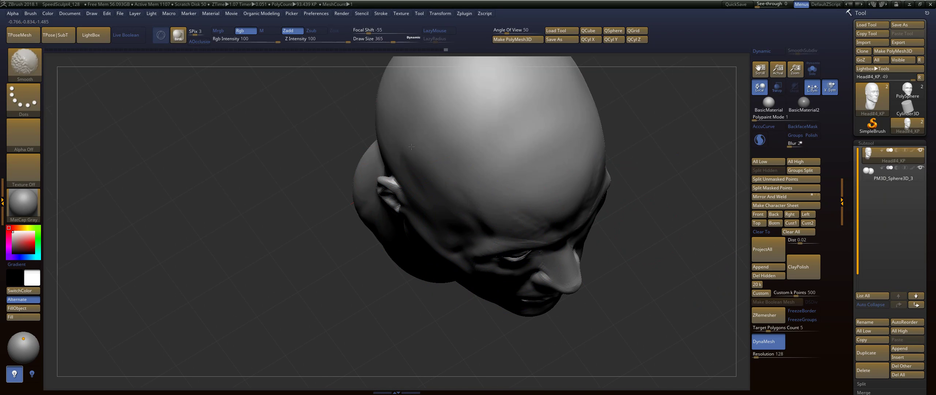
left_click_drag(365, 310, 339, 272)
left_click_drag(668, 199, 636, 268)
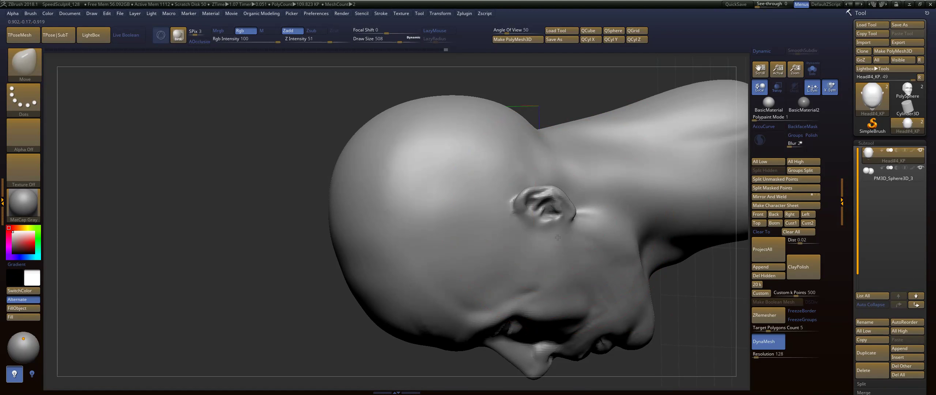
Reshape the side and top-view outline of the head with the Move brush at draw sizes 508 and 324.
left_click_drag(556, 210, 558, 227)
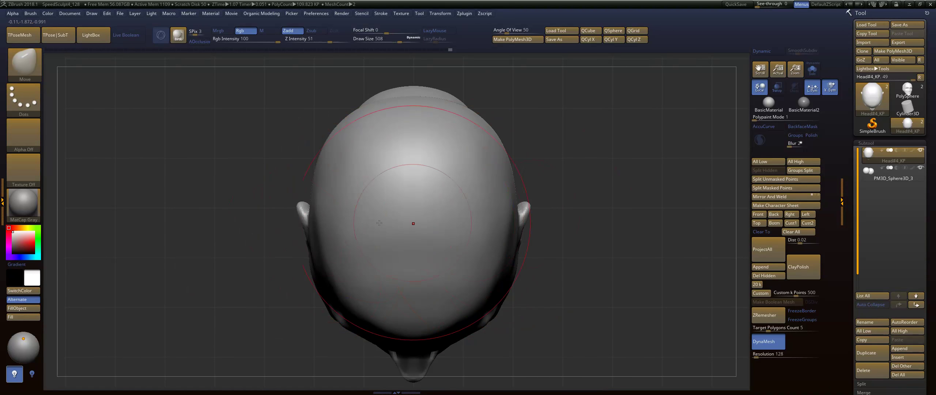
left_click_drag(599, 216, 636, 210, "alt")
key("s")
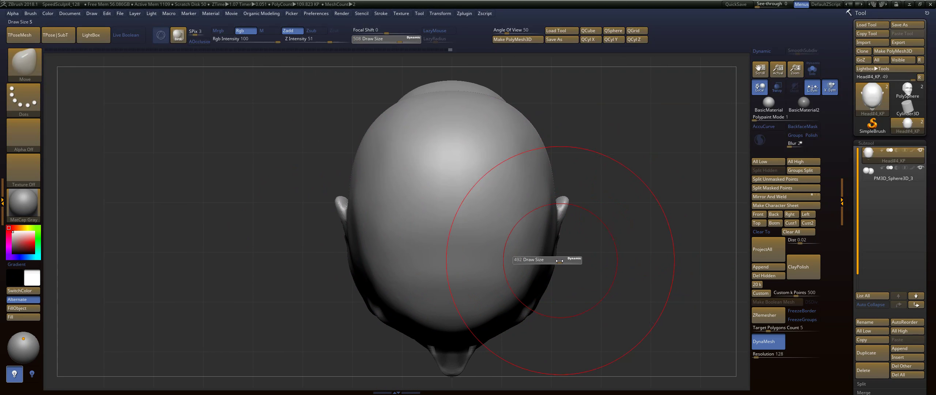
left_click_drag(561, 260, 553, 256)
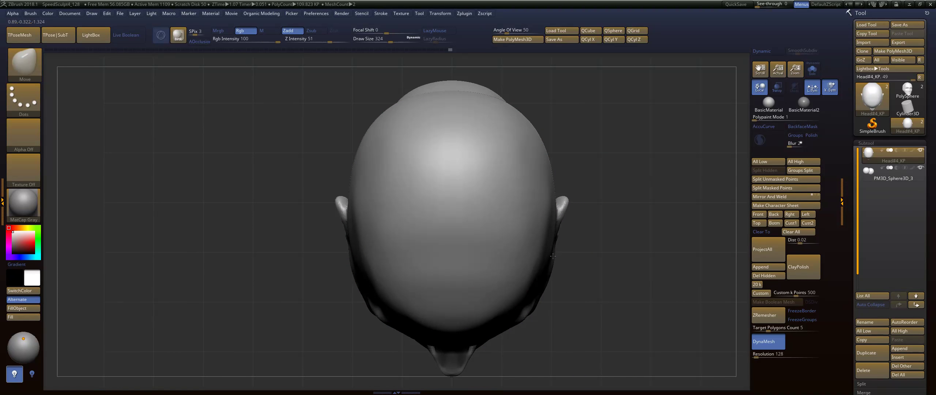
mouse_move(571, 319)
left_mouse_down()
mouse_move(575, 295)
mouse_move(537, 292)
mouse_move(544, 287)
left_mouse_up()
Adjust the width of the cheekbones from above with the Move brush at draw size 207 and smooth them.
key("s")
left_click_drag(559, 249, 547, 236)
left_click_drag(560, 202, 551, 197)
key("shift")
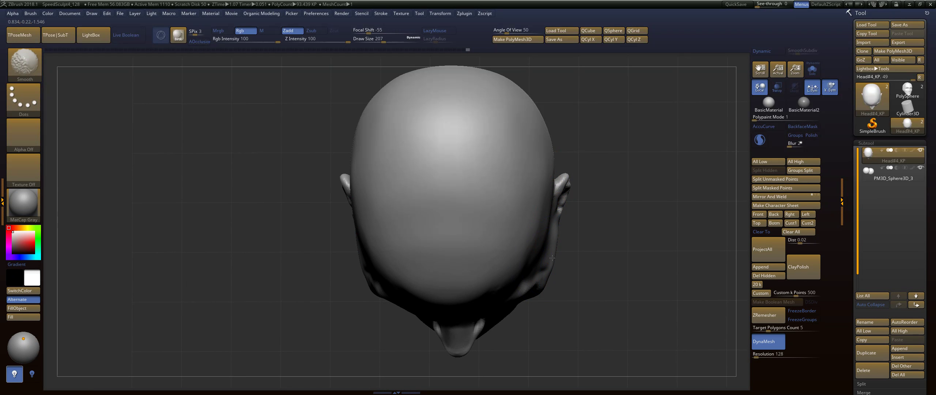
mouse_move(562, 264)
left_mouse_down()
mouse_move(606, 213)
mouse_move(617, 220)
left_mouse_up()
left_click_drag(436, 259, 440, 248)
Shift the outer edge of the eye socket in profile with the Move brush at draw size 101 and smooth the area.
mouse_move(616, 232)
left_mouse_down()
mouse_move(615, 259)
mouse_move(629, 260)
left_mouse_up()
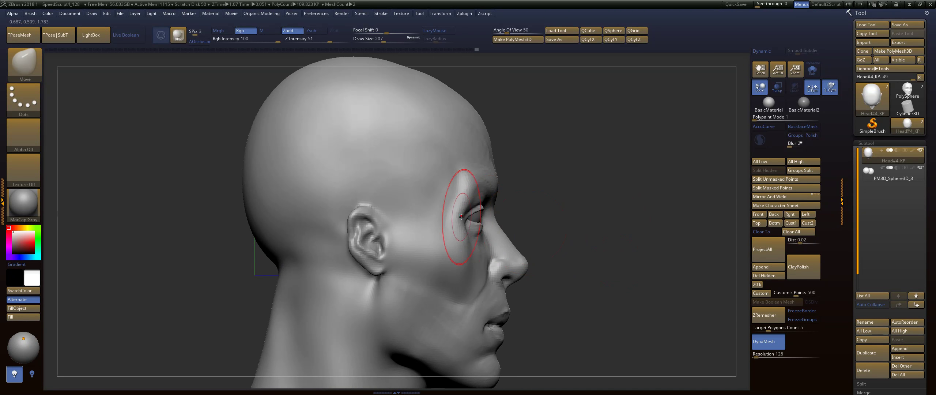
key("s")
left_click_drag(461, 226, 451, 226)
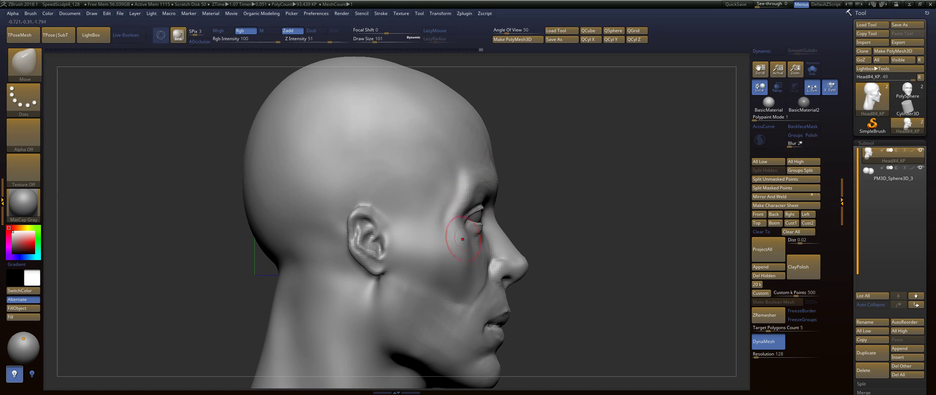
key("shift")
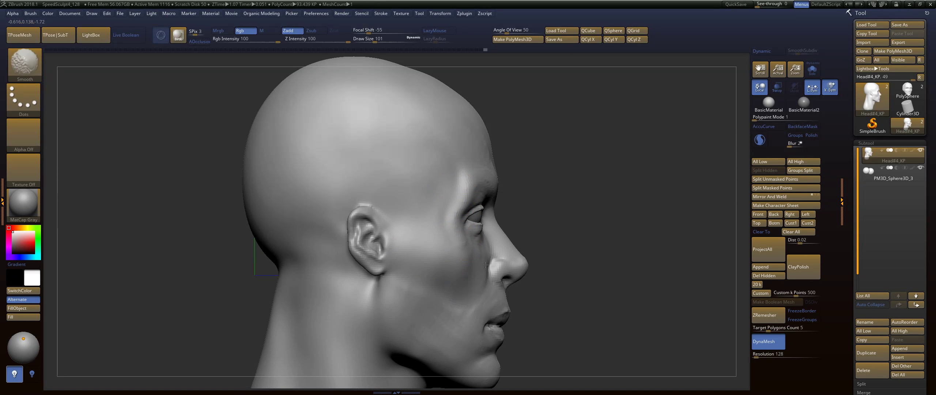
left_click_drag(485, 265, 490, 253, "shift")
Build up the front of the cheekbone beneath the eye with FormSoft at draw size 101 and smooth it.
left_click_drag(633, 243, 560, 238)
key("b")
key("f")
key("s")
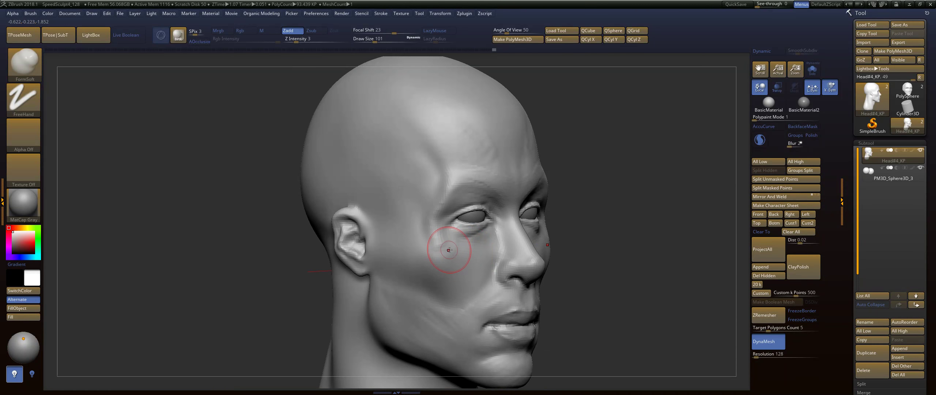
key("shift")
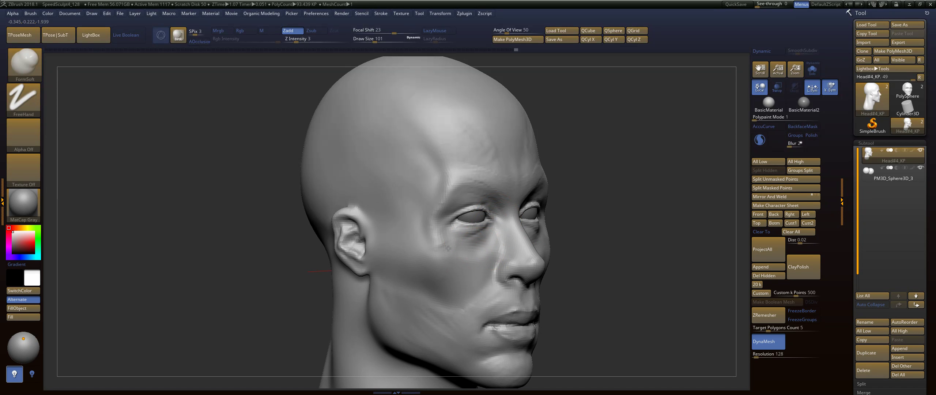
mouse_move(485, 240)
left_mouse_down("alt")
mouse_move(453, 244)
mouse_move(501, 240)
mouse_move(470, 254)
left_mouse_up("alt")
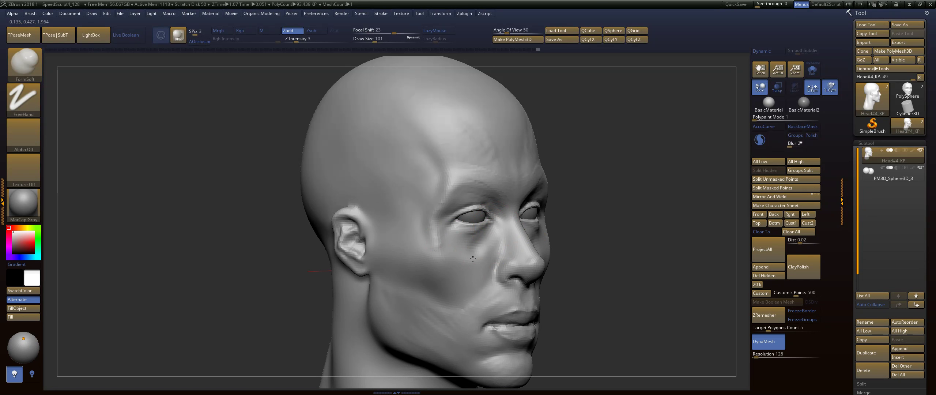
Refine the outer cheekbone and the outer end of the brow with FormSoft, smoothing the transition into the temple.
mouse_move(494, 247)
right_mouse_down("shift")
mouse_move(457, 254)
mouse_move(500, 239)
right_mouse_up("shift")
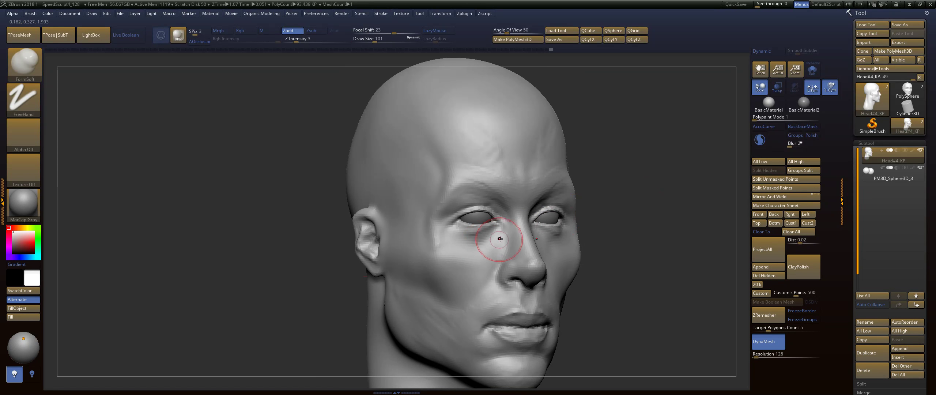
left_click_drag(445, 248, 443, 230)
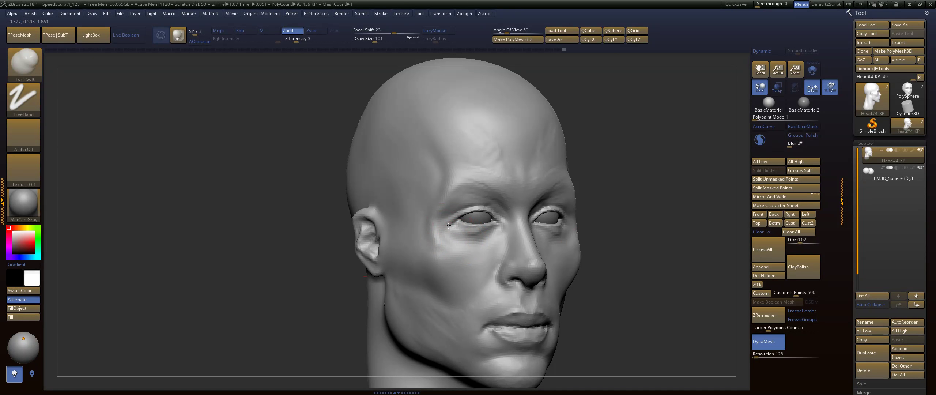
mouse_move(496, 192)
left_mouse_down()
mouse_move(467, 188)
mouse_move(446, 201)
left_mouse_up()
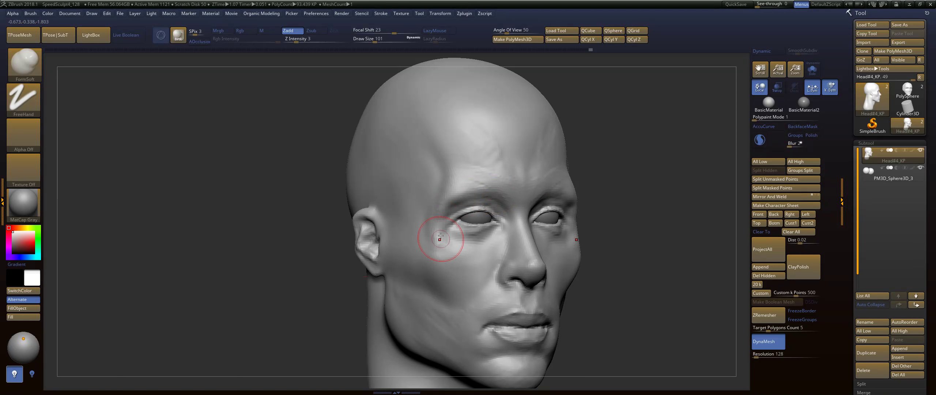
key("shift")
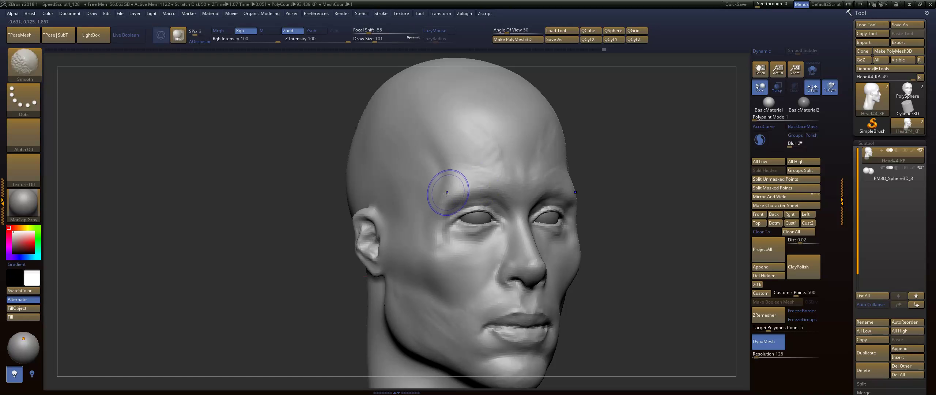
left_click_drag(643, 184, 637, 200)
Sculpt the brow, forehead and temple planes with FormSoft at draw size 177 and smooth their transitions.
key("s")
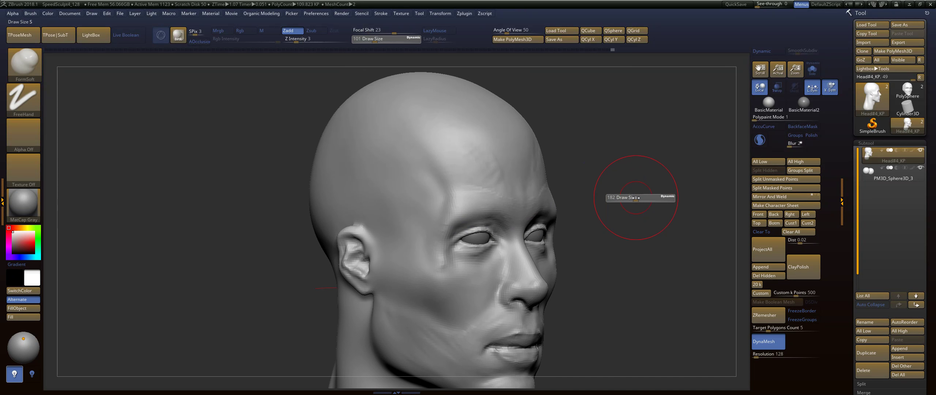
mouse_move(501, 210)
left_mouse_down()
mouse_move(472, 210)
mouse_move(502, 210)
mouse_move(475, 210)
mouse_move(517, 197)
mouse_move(501, 188)
mouse_move(507, 173)
left_mouse_up()
key("shift")
left_click_drag(482, 146, 488, 146, "shift")
left_click_drag(612, 199, 604, 167, "alt")
left_click_drag(605, 167, 550, 168)
key("shift")
left_click_drag(445, 195, 432, 186, "shift")
left_click_drag(433, 239, 434, 242)
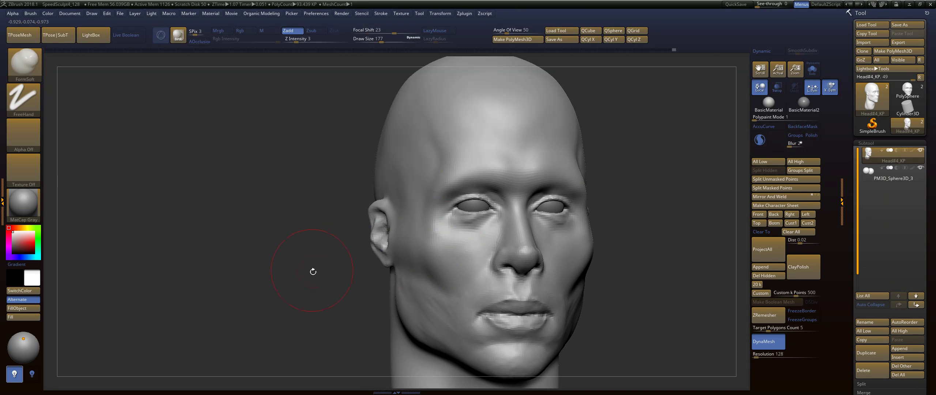
Smooth away the lips and mouth detail, evening out the lower face down to the chin.
mouse_move(314, 271)
left_mouse_down()
mouse_move(325, 267)
mouse_move(297, 234)
left_mouse_up()
mouse_move(526, 234)
left_mouse_down("alt")
mouse_move(574, 247)
mouse_move(433, 243)
left_mouse_up("alt")
key("shift")
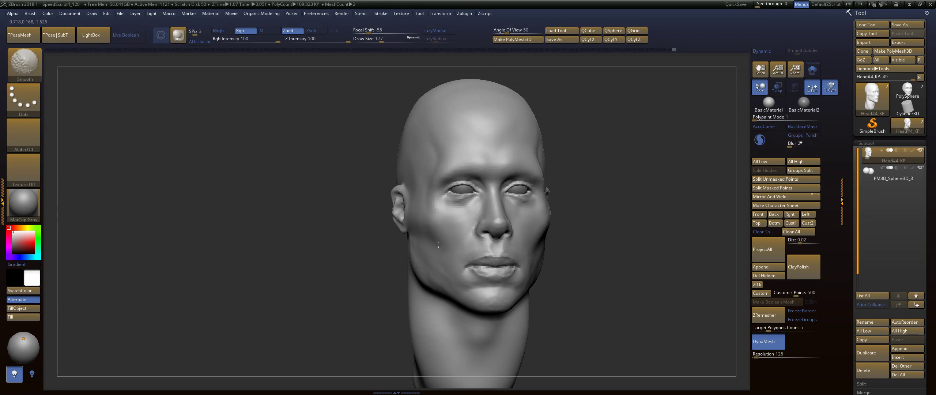
mouse_move(570, 246)
left_mouse_down()
mouse_move(606, 247)
mouse_move(567, 241)
left_mouse_up()
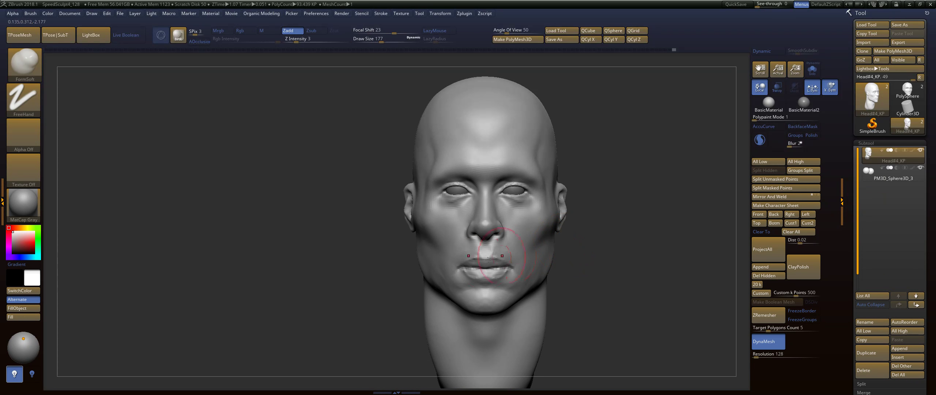
mouse_move(488, 259)
left_mouse_down("shift")
mouse_move(482, 271)
mouse_move(475, 265)
left_mouse_up("shift")
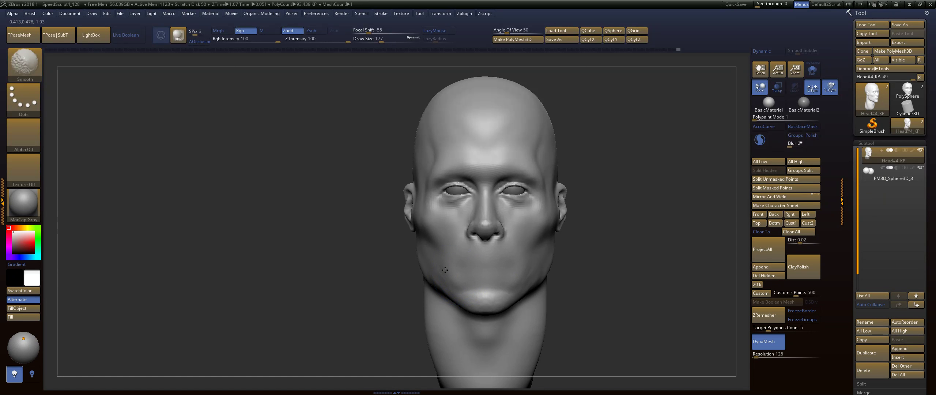
left_click_drag(353, 270, 466, 269)
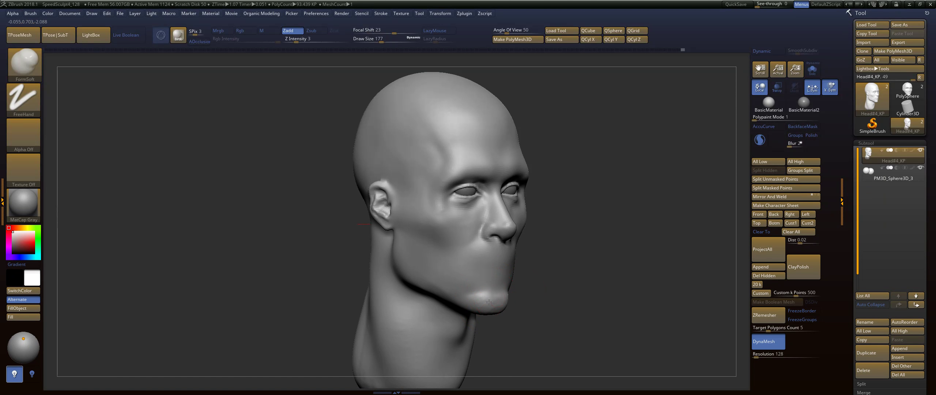
mouse_move(490, 298)
left_mouse_down("shift")
mouse_move(464, 286)
mouse_move(492, 291)
left_mouse_up("shift")
mouse_move(687, 256)
left_mouse_down()
mouse_move(633, 252)
mouse_move(627, 288)
mouse_move(556, 253)
mouse_move(596, 231)
left_mouse_up()
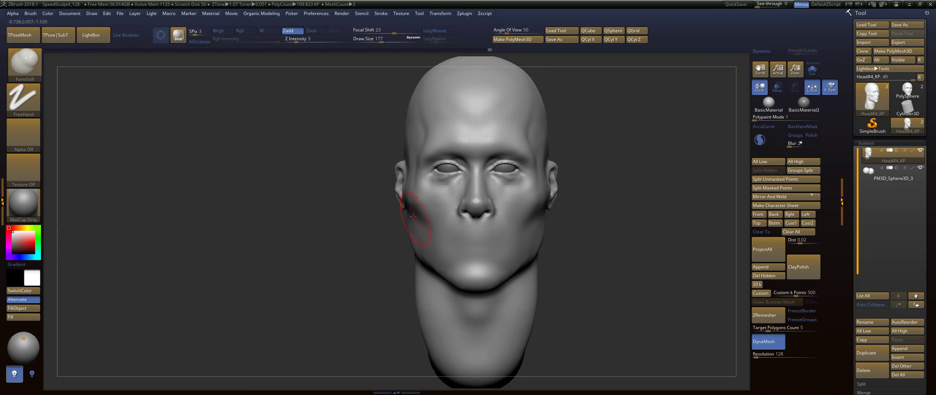
Pull in the side of the jaw with the Move brush at draw size 187 and smooth the lower cheek.
key("b")
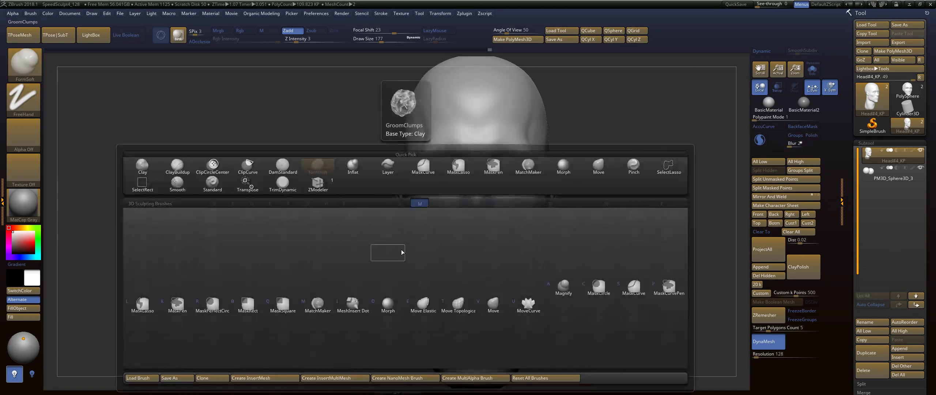
key("m")
key("v")
key("s")
mouse_move(388, 240)
left_mouse_down()
mouse_move(403, 252)
mouse_move(395, 245)
left_mouse_up()
key("s")
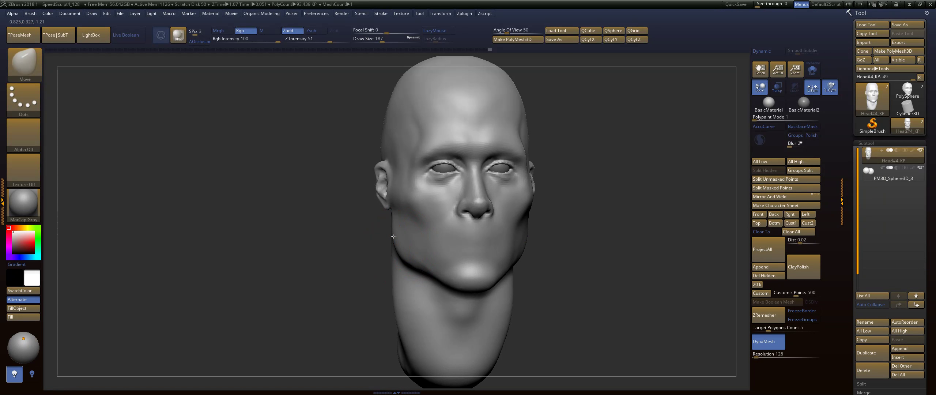
key("shift")
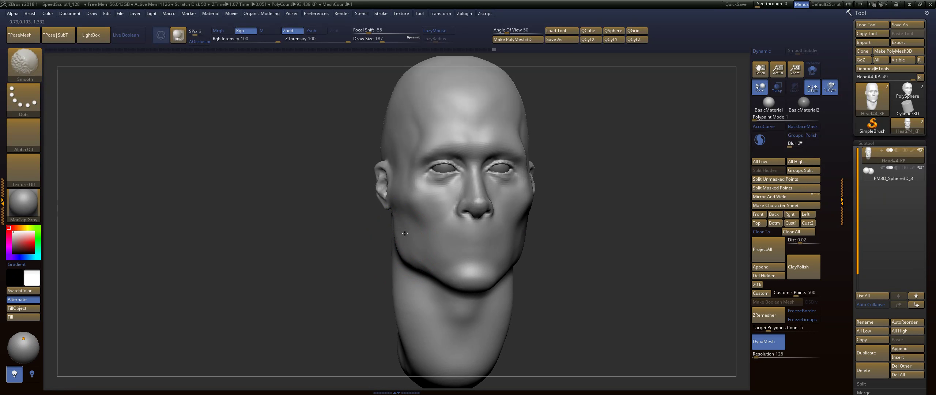
Refine the jaw contour from the front with the Move brush and smooth the underside of the jaw.
mouse_move(607, 205)
left_mouse_down("shift")
mouse_move(595, 204)
mouse_move(594, 218)
left_mouse_up("shift")
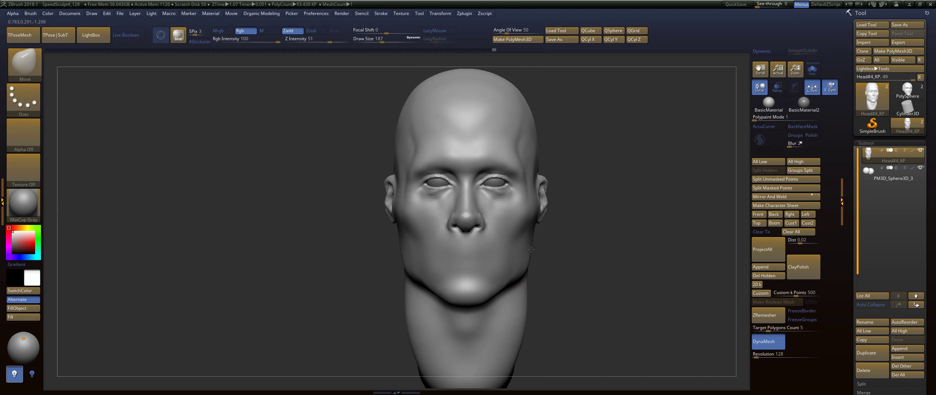
left_click_drag(537, 256, 528, 241)
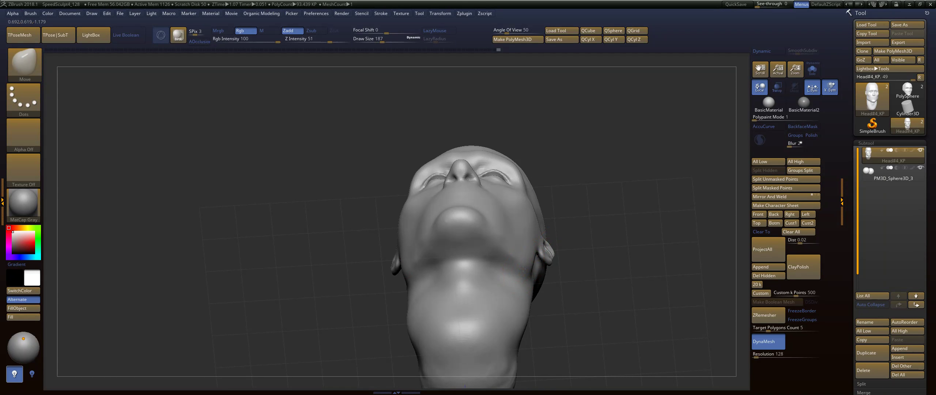
key("shift")
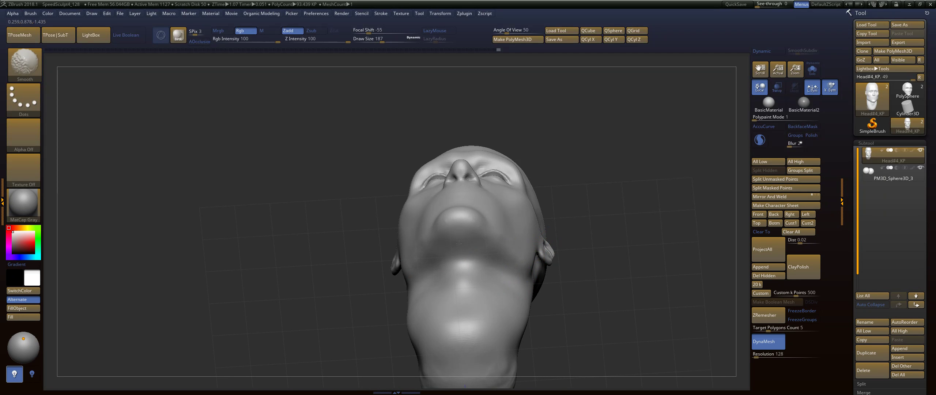
mouse_move(588, 210)
left_mouse_down()
mouse_move(587, 175)
mouse_move(591, 256)
left_mouse_up()
mouse_move(608, 181)
left_mouse_down()
mouse_move(595, 219)
mouse_move(585, 220)
mouse_move(625, 223)
mouse_move(547, 198)
left_mouse_up()
Shape the side of the jaw and mouth area with FormSoft at draw size 187 and smooth the result.
key("b")
key("f")
key("s")
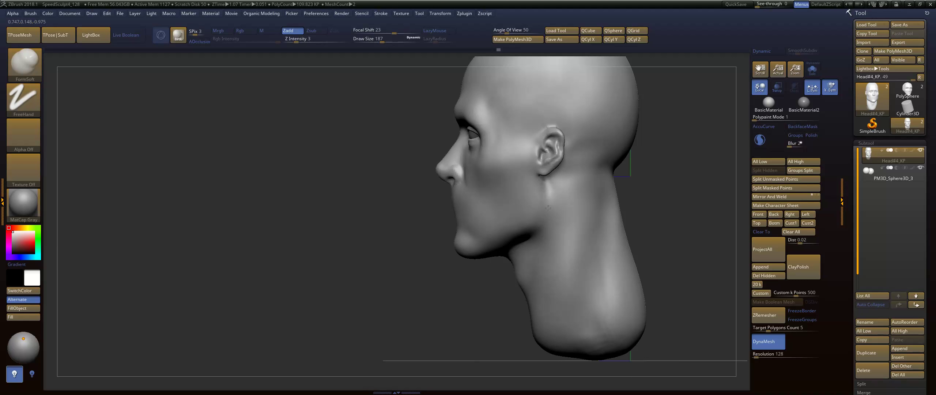
mouse_move(539, 225)
left_mouse_down("alt")
mouse_move(482, 256)
mouse_move(466, 252)
mouse_move(479, 235)
left_mouse_up("alt")
key("shift")
Sculpt the cheek beside the nose and mouth area with FormSoft at draw size 108, undoing the last stroke.
key("s")
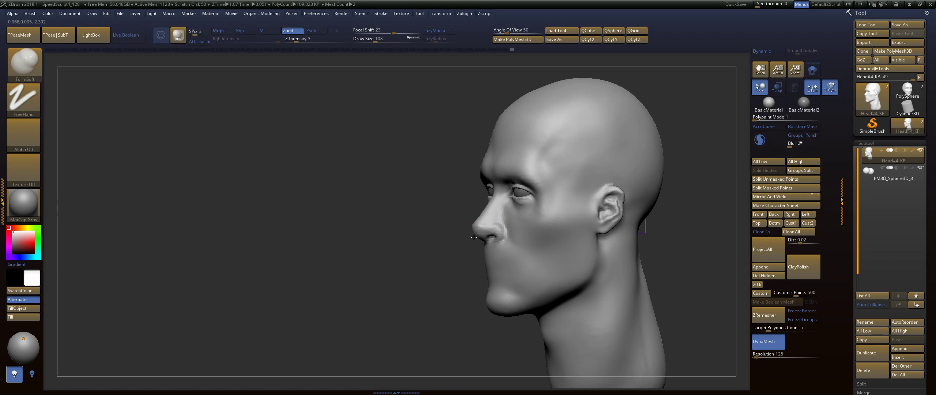
left_click_drag(450, 286, 488, 288)
left_click_drag(627, 206, 673, 197, "alt")
mouse_move(456, 206)
left_mouse_down()
mouse_move(466, 206)
mouse_move(462, 195)
mouse_move(468, 201)
left_mouse_up()
left_click_drag(584, 186, 591, 205)
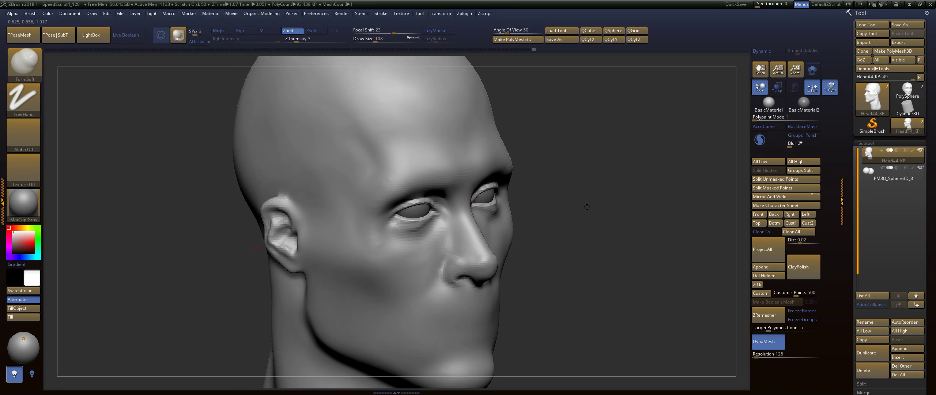
key("ctrl+z")
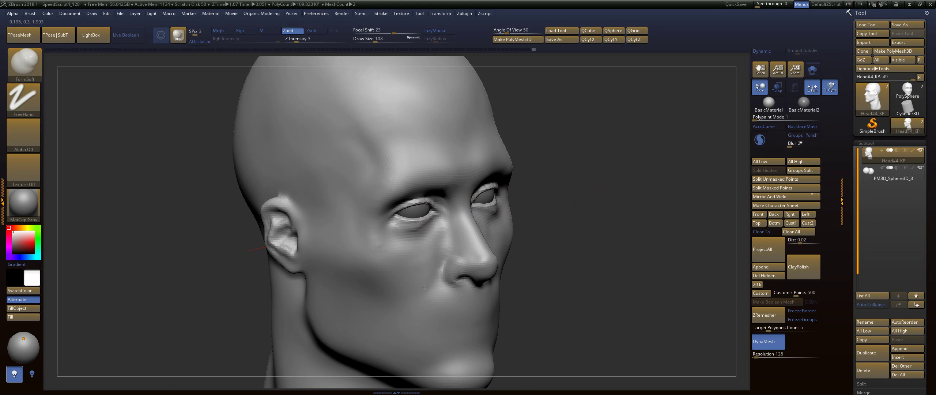
Sculpt the cheekbone and the area beneath the eye with FormSoft at draw size 108 and smooth the cheek.
key("shift")
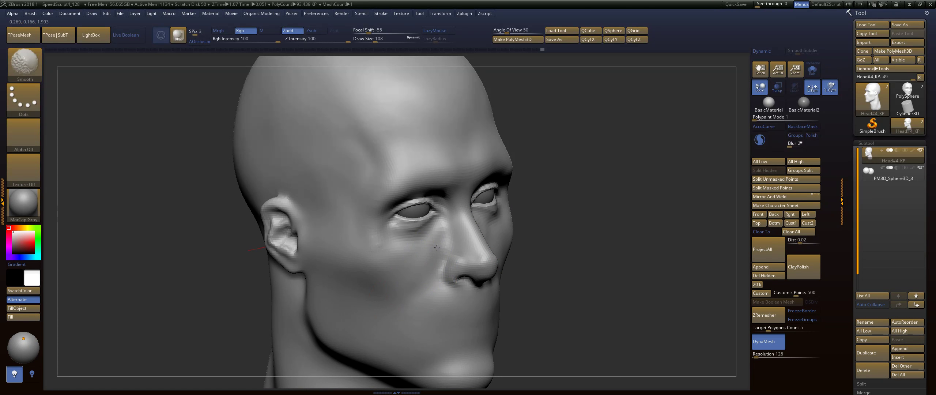
mouse_move(421, 277)
left_mouse_down("shift")
mouse_move(386, 280)
mouse_move(434, 252)
left_mouse_up("shift")
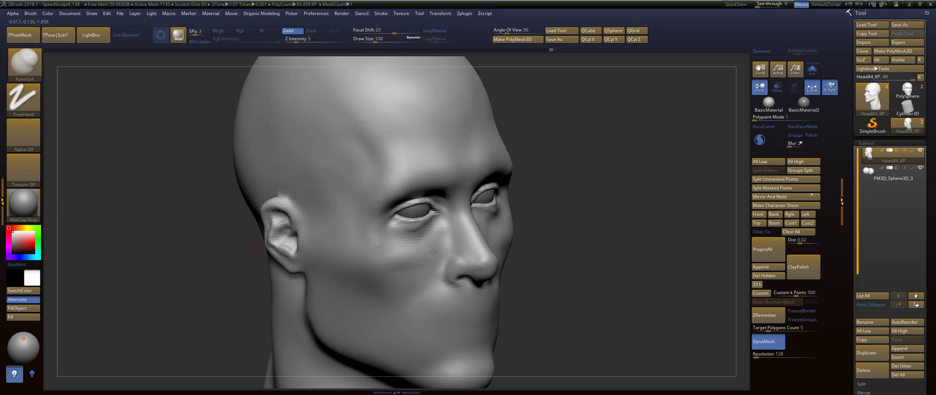
left_click_drag(397, 275, 415, 262)
left_click_drag(435, 225, 438, 226, "alt")
mouse_move(571, 191)
left_mouse_down()
mouse_move(555, 172)
mouse_move(576, 192)
left_mouse_up()
key("shift")
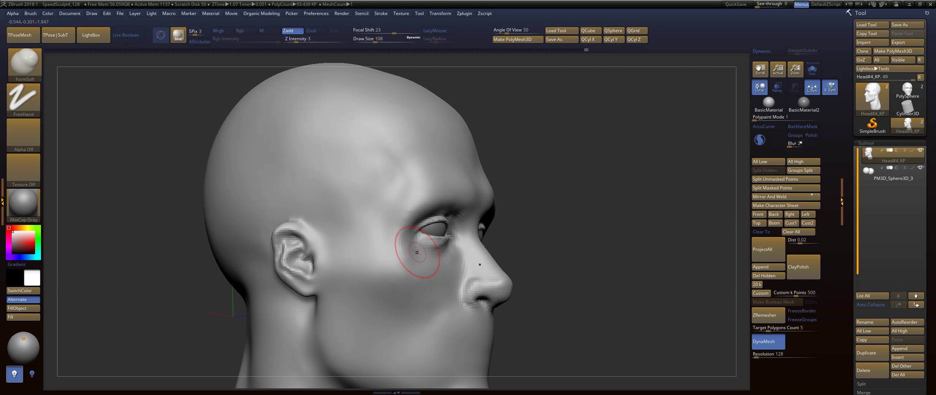
mouse_move(410, 259)
left_mouse_down()
mouse_move(437, 269)
mouse_move(391, 257)
left_mouse_up()
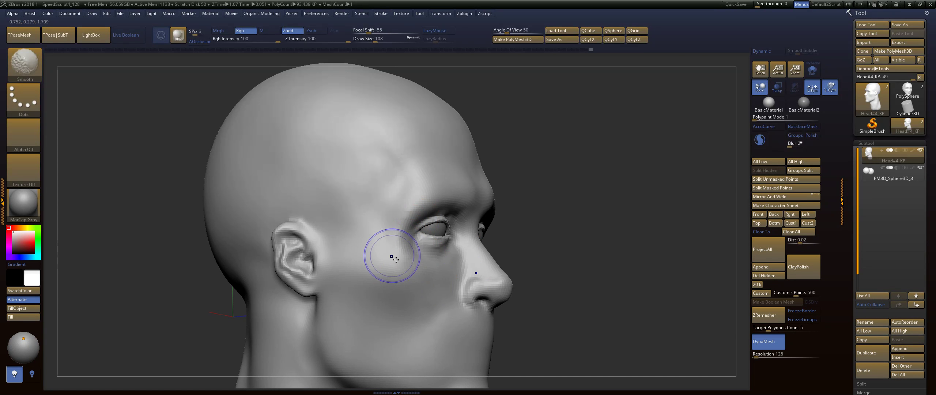
Smooth the forehead from the front with the brush at draw size 351.
key("f")
left_click_drag(556, 134, 501, 141, "shift")
left_click_drag(559, 176, 603, 222, "alt")
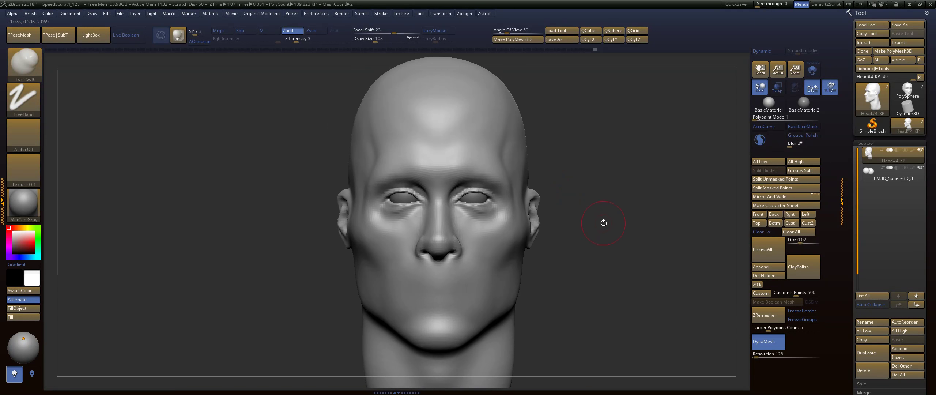
mouse_move(569, 202)
left_mouse_down()
mouse_move(583, 200)
mouse_move(618, 236)
left_mouse_up()
mouse_move(615, 212)
left_mouse_down("shift")
mouse_move(633, 205)
mouse_move(623, 203)
left_mouse_up("shift")
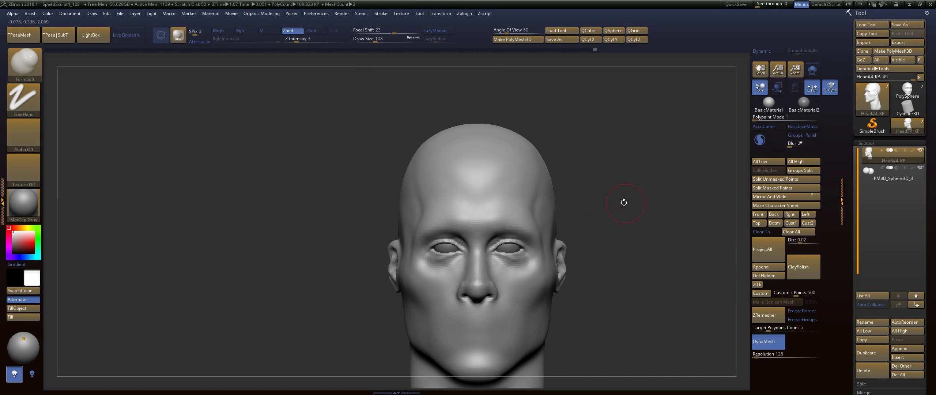
key("s")
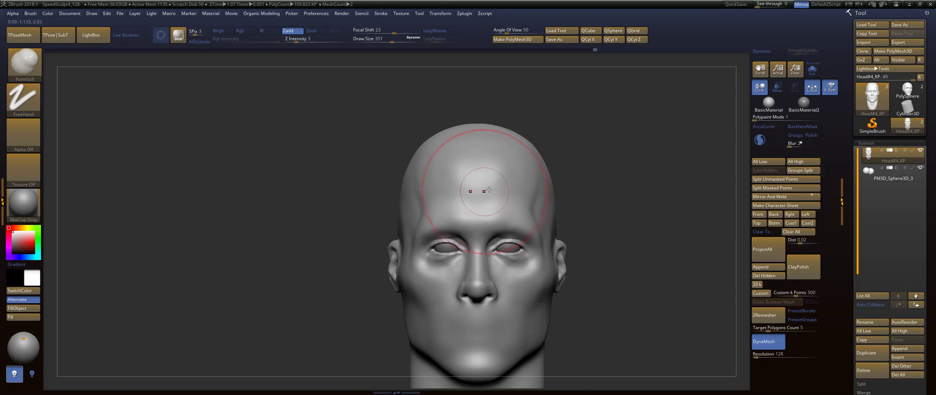
key("shift")
left_click_drag(470, 163, 488, 170, "shift")
Carve in the side of the neck below the jaw with FormSoft at draw size 351.
left_click_drag(596, 190, 561, 197)
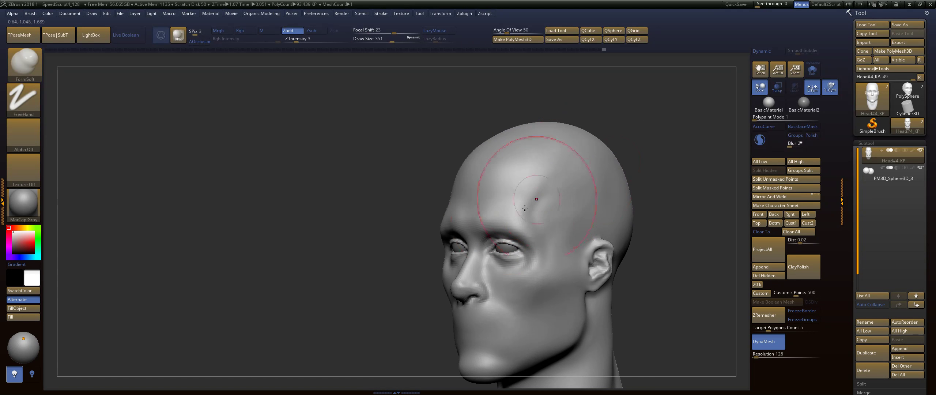
left_click_drag(433, 208, 647, 237)
left_click_drag(669, 227, 643, 186)
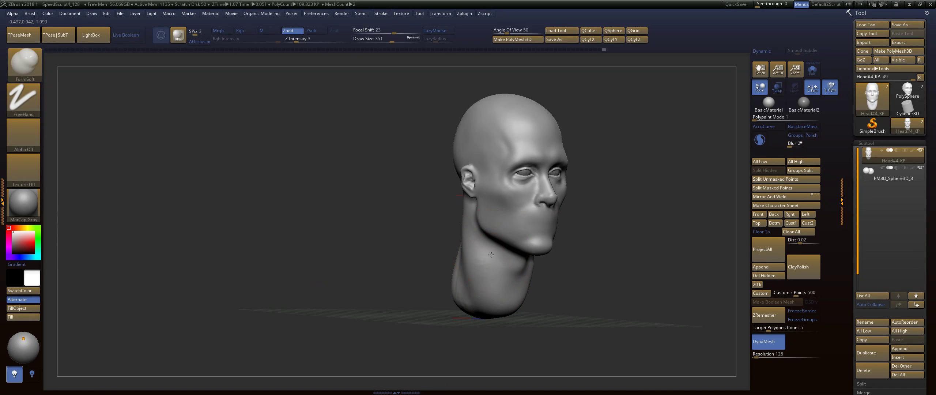
left_click_drag(495, 278, 466, 236, "alt")
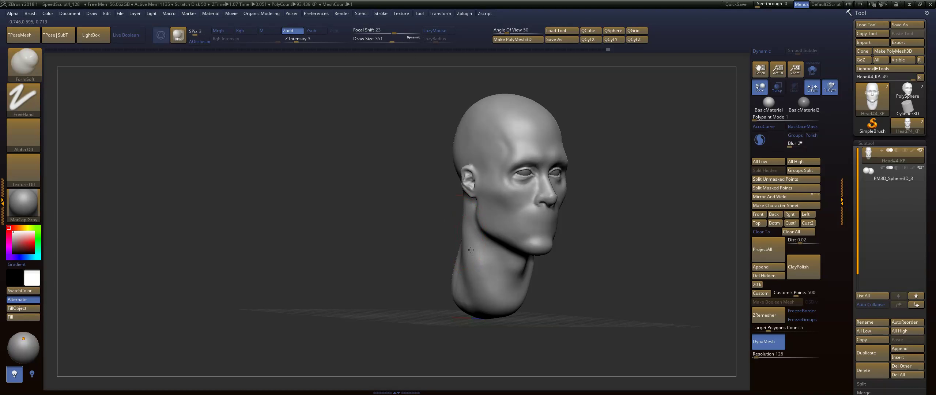
key("shift")
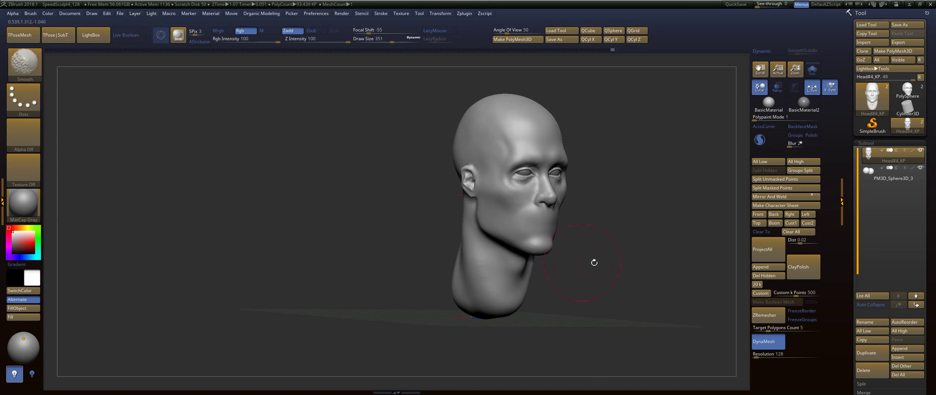
Refine the cheek and the area under the eye with FormSoft at draw size 80 and smooth the cheekbone.
mouse_move(595, 262)
left_mouse_down("shift")
mouse_move(612, 246)
mouse_move(606, 264)
mouse_move(620, 263)
left_mouse_up("shift")
left_click_drag(614, 239, 612, 257, "alt")
key("s")
left_click_drag(510, 215, 493, 209)
key("shift")
left_click_drag(637, 190, 657, 274)
left_click_drag(474, 217, 486, 202, "shift")
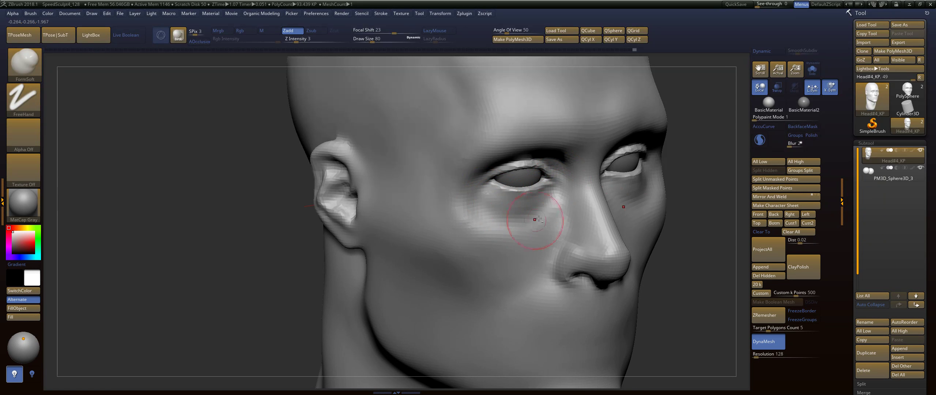
key("shift")
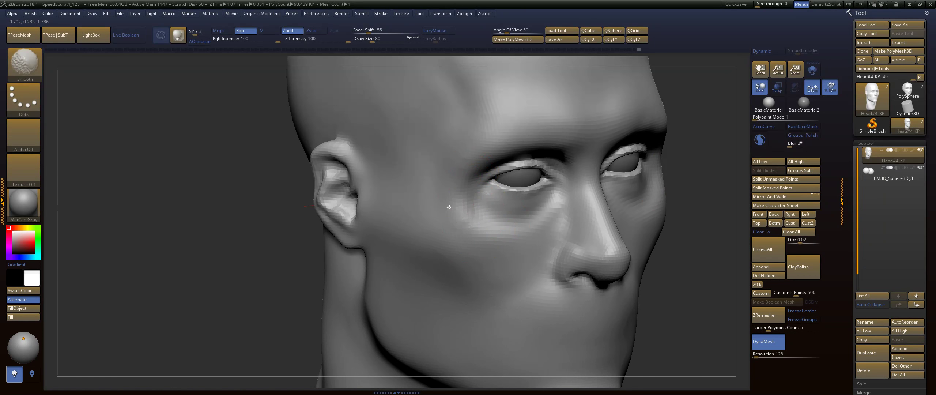
Inspect the mesh density and polygroups around the face and ear with the wireframe display on.
key("f")
mouse_move(631, 198)
left_mouse_down("shift")
mouse_move(578, 184)
mouse_move(688, 204)
mouse_move(666, 207)
mouse_move(665, 230)
mouse_move(644, 218)
left_mouse_up("shift")
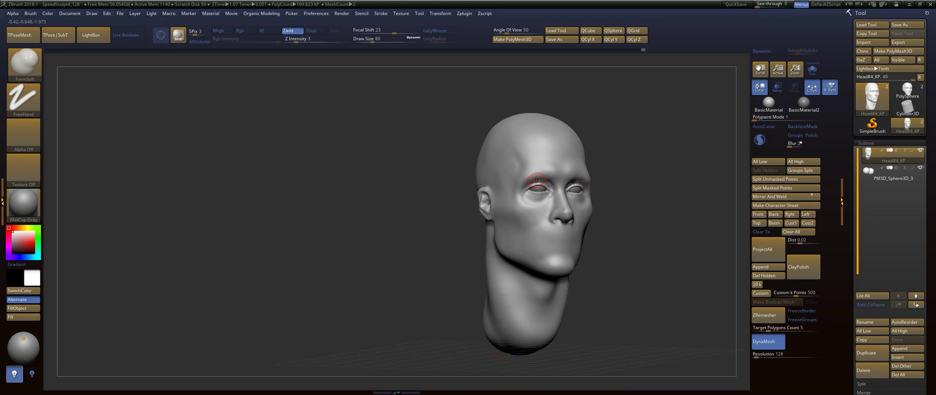
mouse_move(649, 183)
left_mouse_down()
mouse_move(636, 185)
mouse_move(642, 196)
mouse_move(713, 262)
left_mouse_up()
key("shift+f")
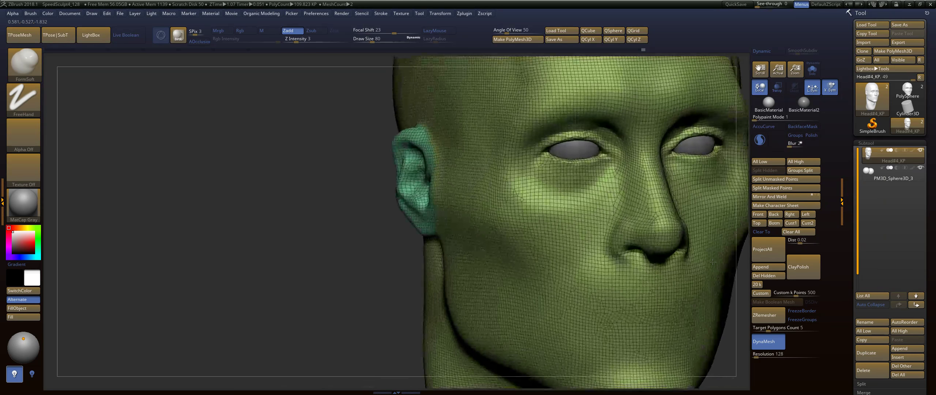
key("f")
key("shift+f")
Leave a snapshot of the finished head on the canvas and return to the first undo history state for comparison.
left_click_drag(627, 197, 428, 194, "alt")
key("shift+s")
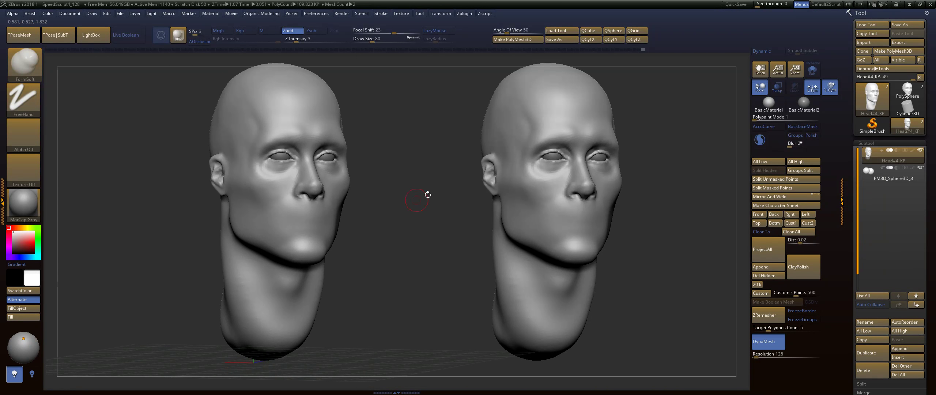
left_click(46, 50)
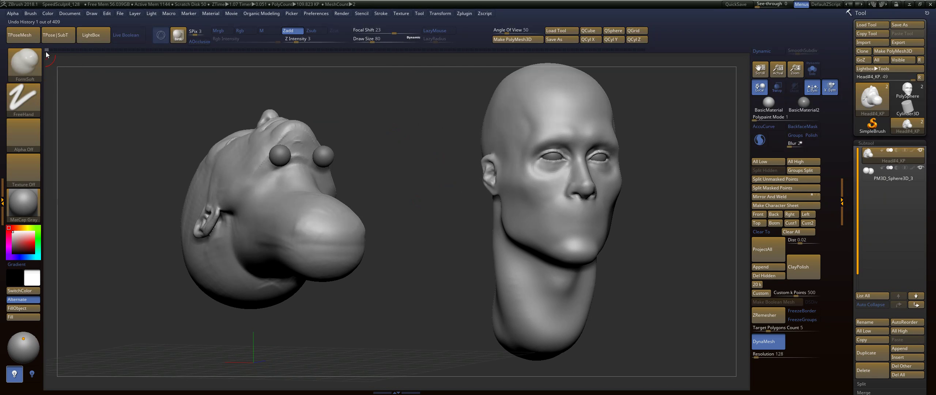
mouse_move(410, 175)
left_mouse_down()
mouse_move(393, 265)
mouse_move(386, 245)
left_mouse_up()
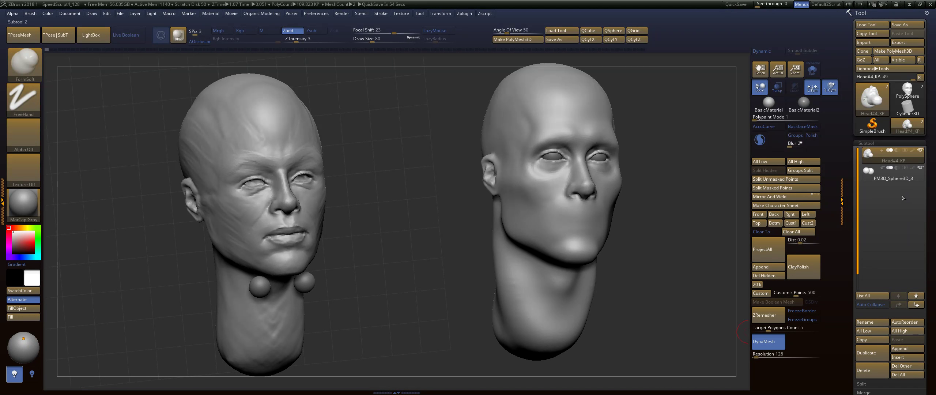
Clear the head snapshot from the canvas and initialize ZBrush to its default state.
key("ctrl+n")
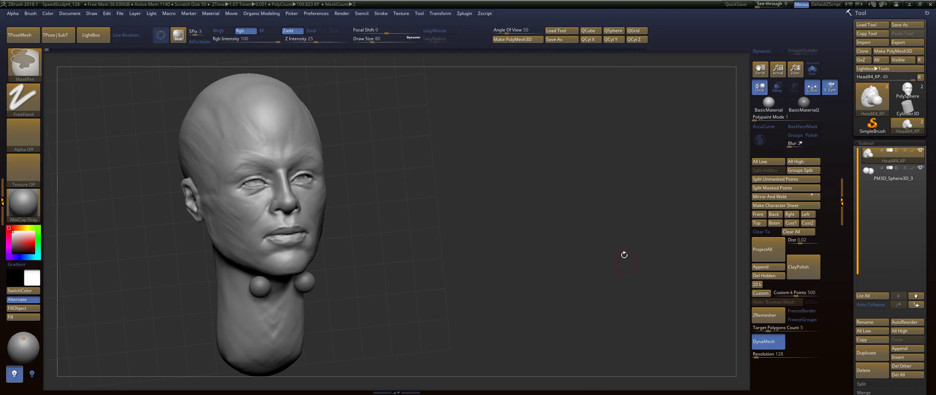
left_click(316, 14)
left_click(332, 28)
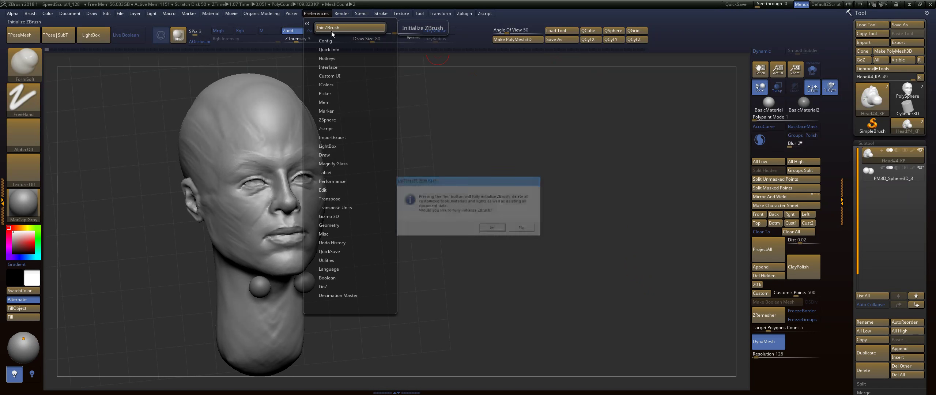
left_click(498, 228)
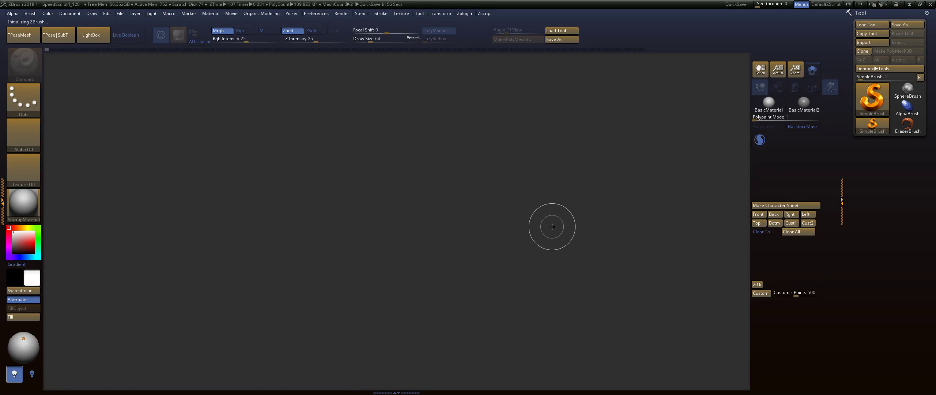
Start loading a saved tool into the empty scene.
left_click(864, 27)
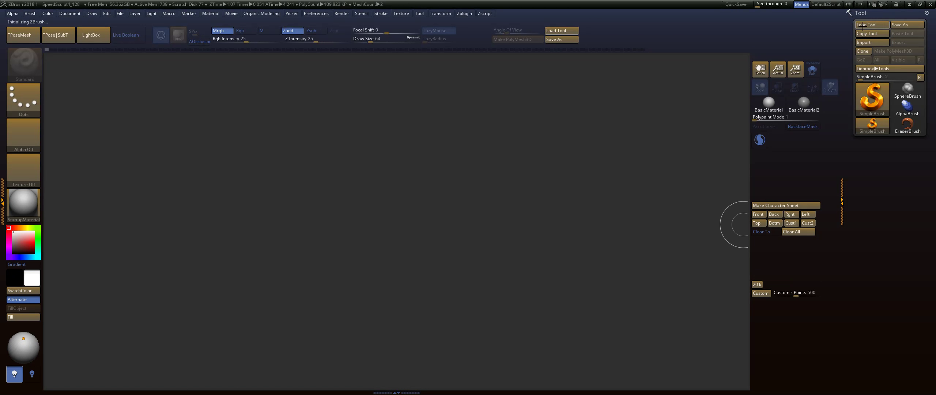